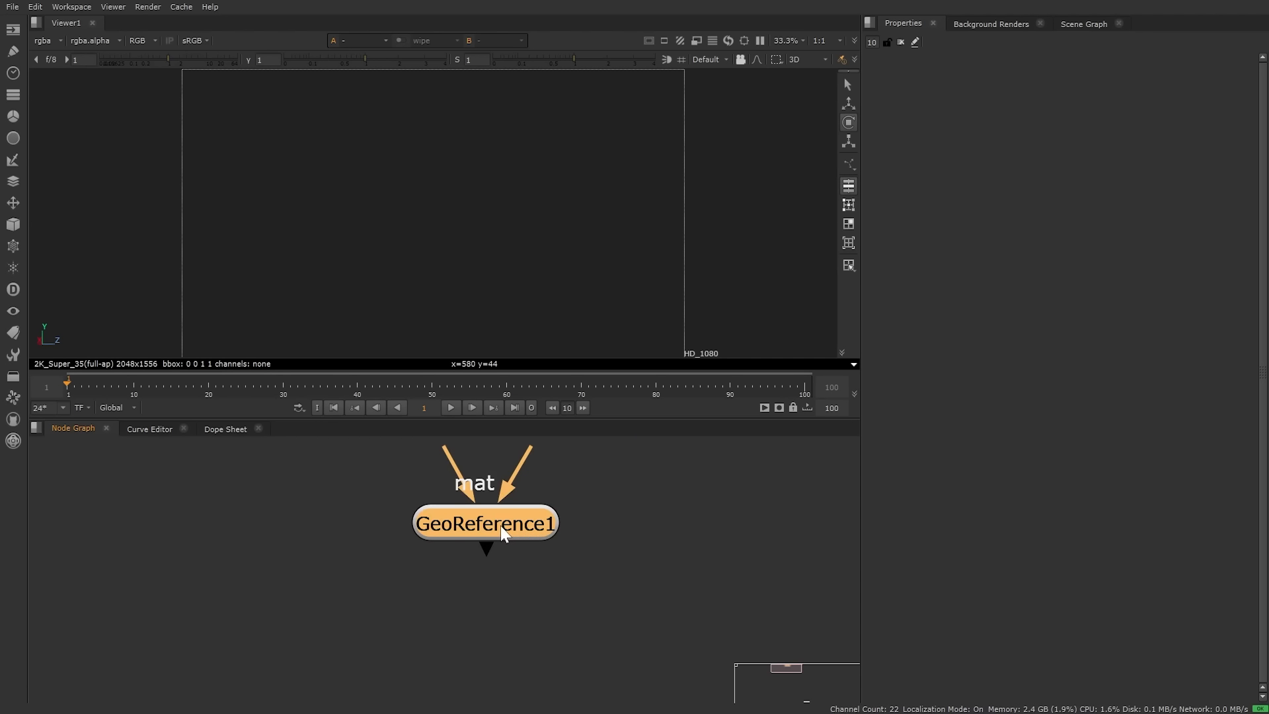
Step: View GeoReference1's splat street scan in the 3D viewer and orbit around it from a low side angle
key(1)
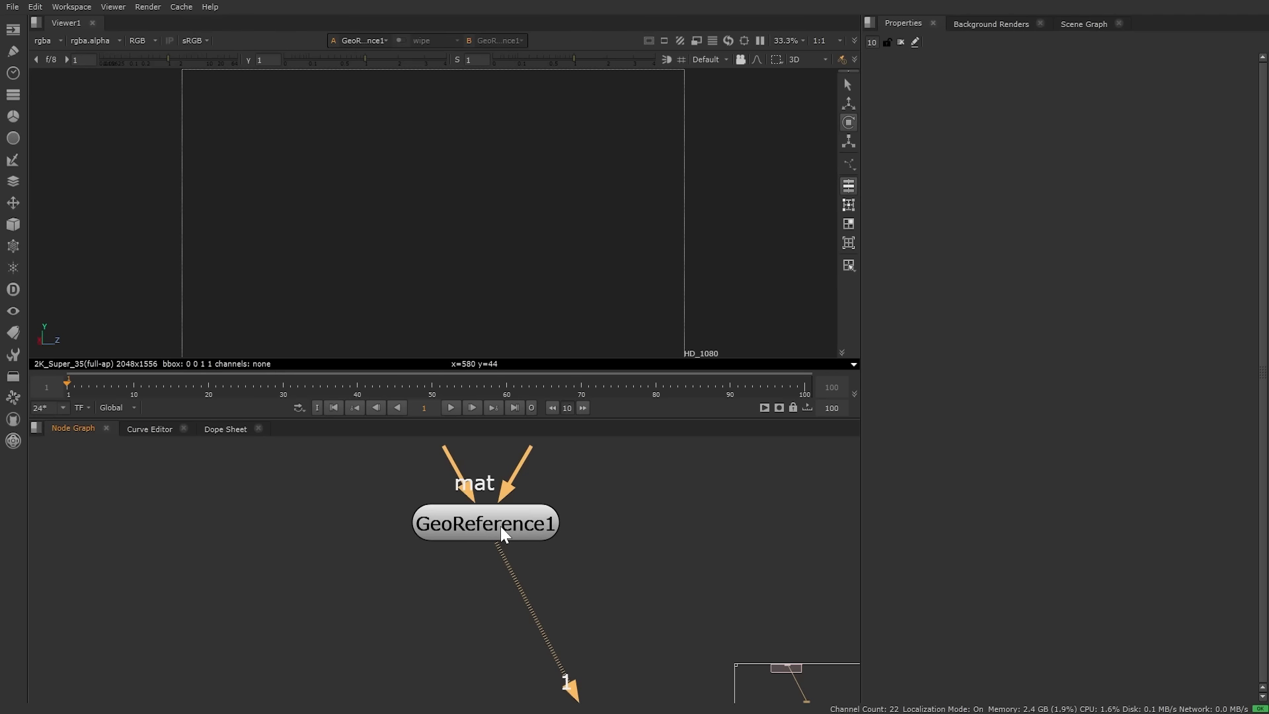
scroll(507, 233, down, 8)
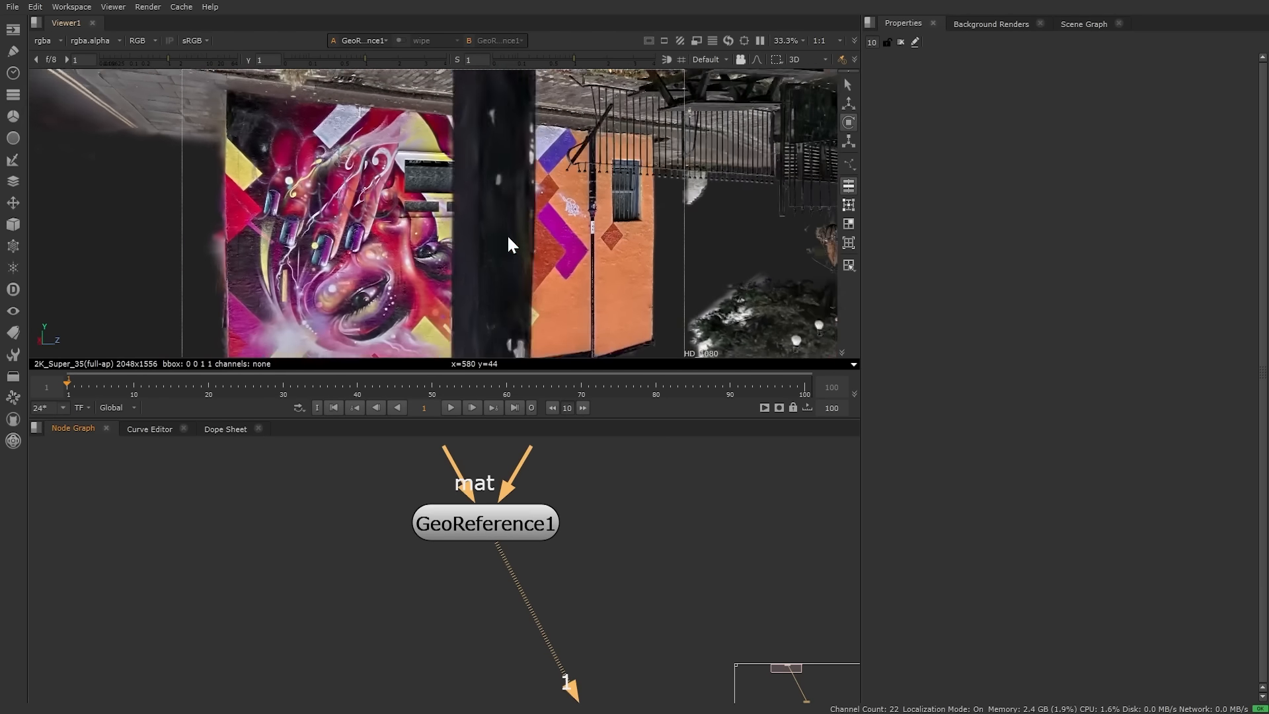
ctrl+drag(507, 237, 259, 99)
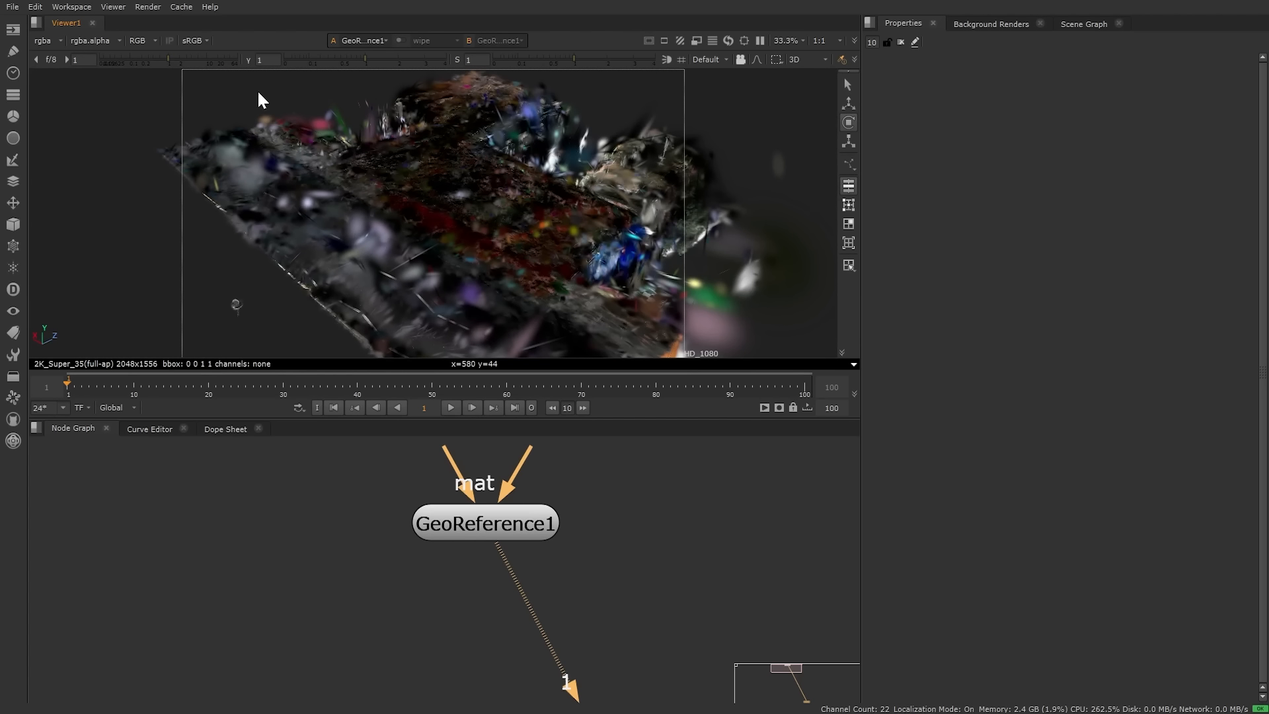
scroll(392, 255, up, 2)
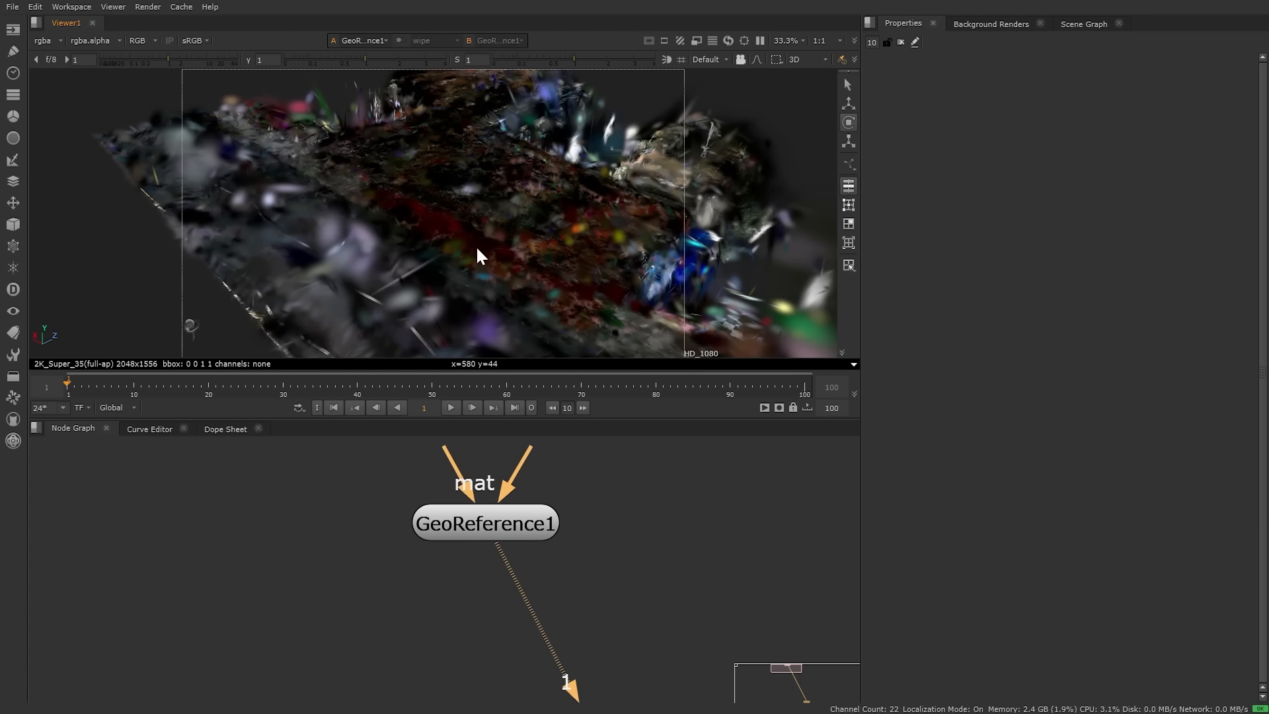
ctrl+drag(476, 245, 410, 318)
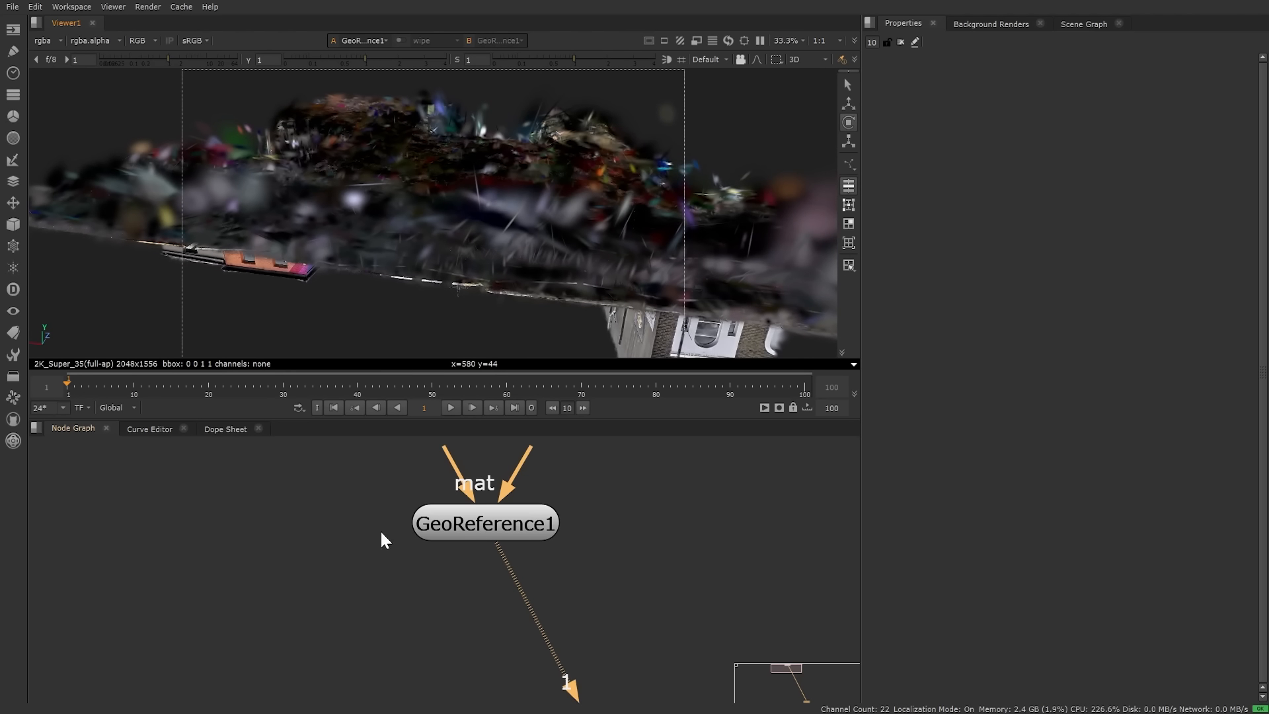
click(506, 520)
Step: Add a GeoTransform node under GeoReference1 with Rotate z set to 180
key(Tab)
text(geo)
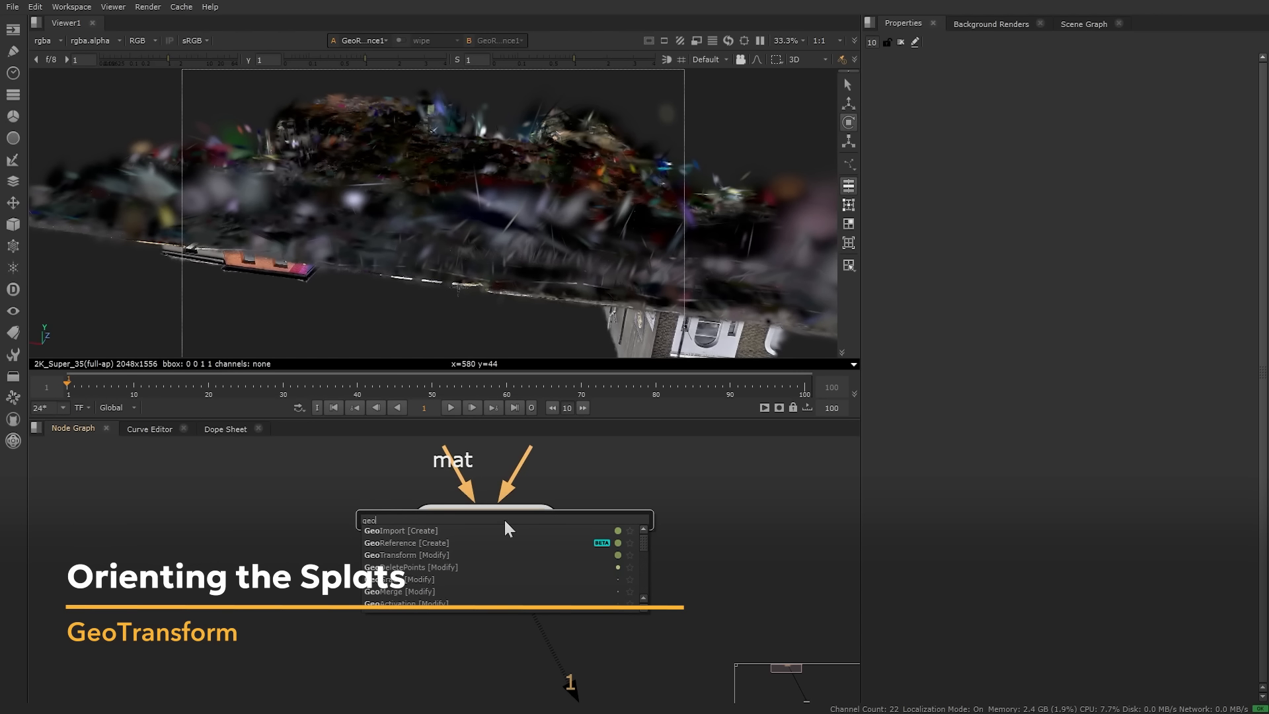
text(trans)
key(Return)
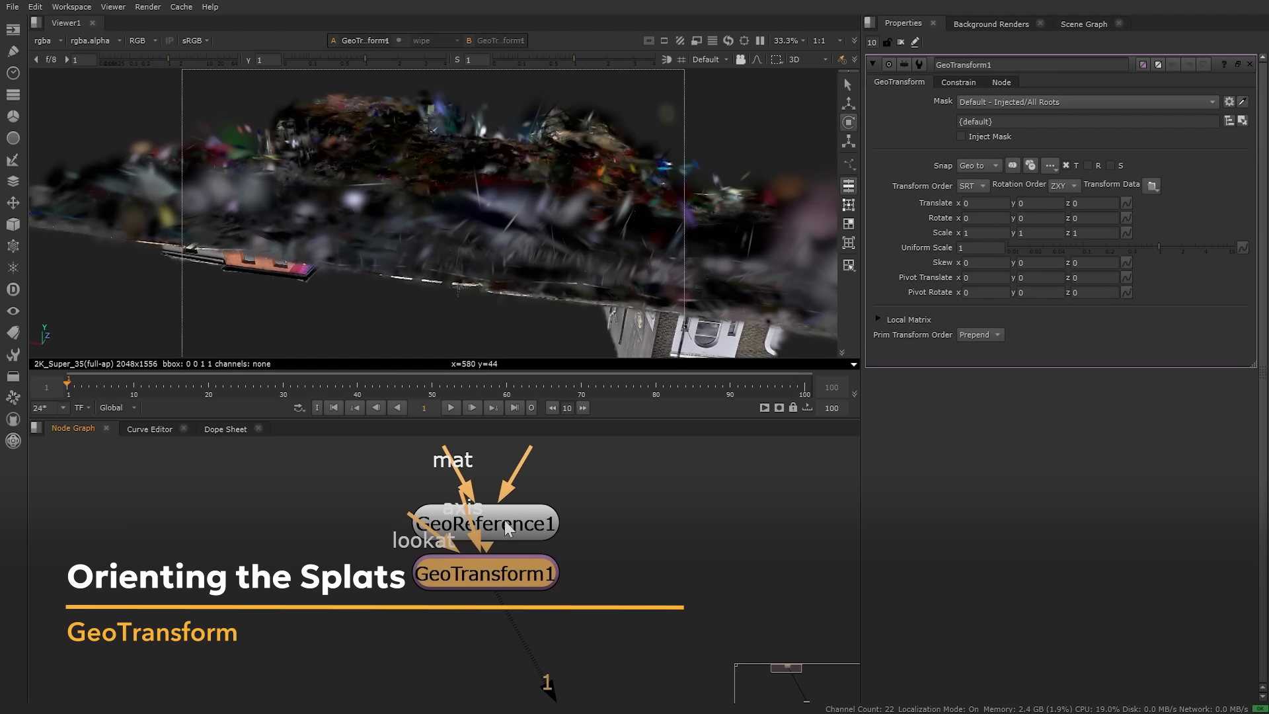
click(1091, 218)
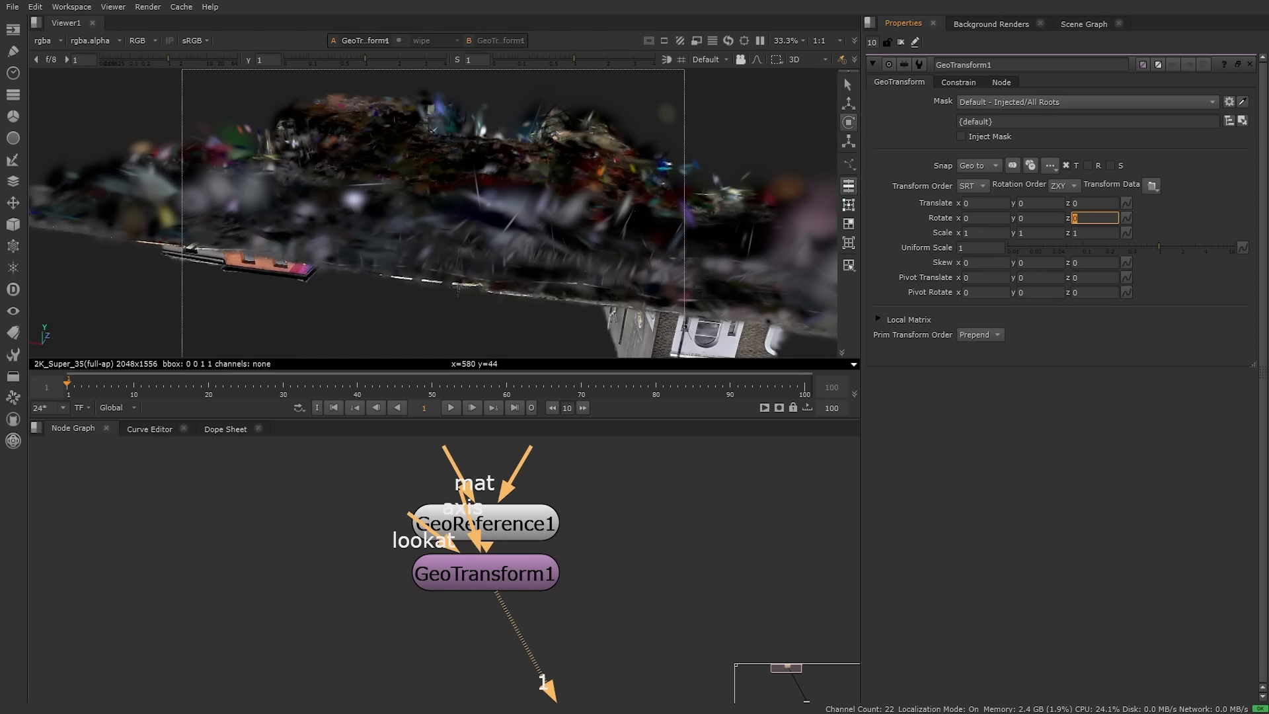
text(180)
key(Return)
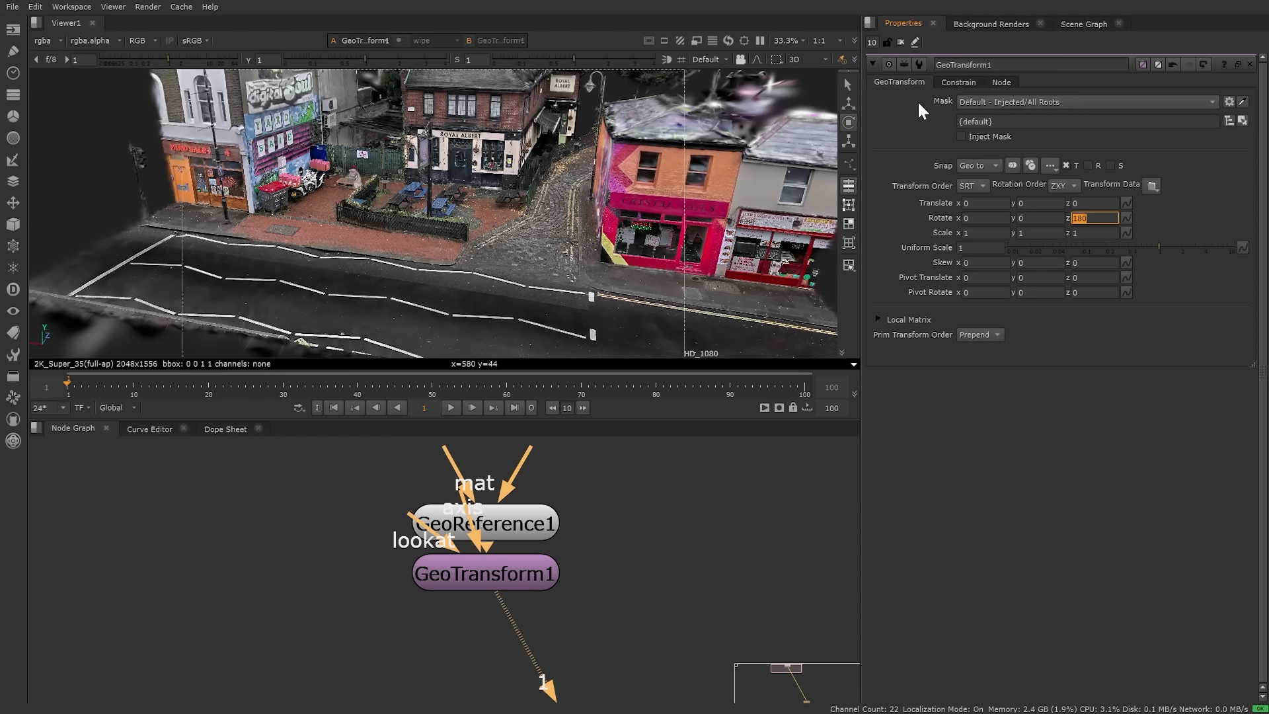
Step: Change options in GeoTransform1's preset menu and orbit closer around the pub courtyard
click(918, 64)
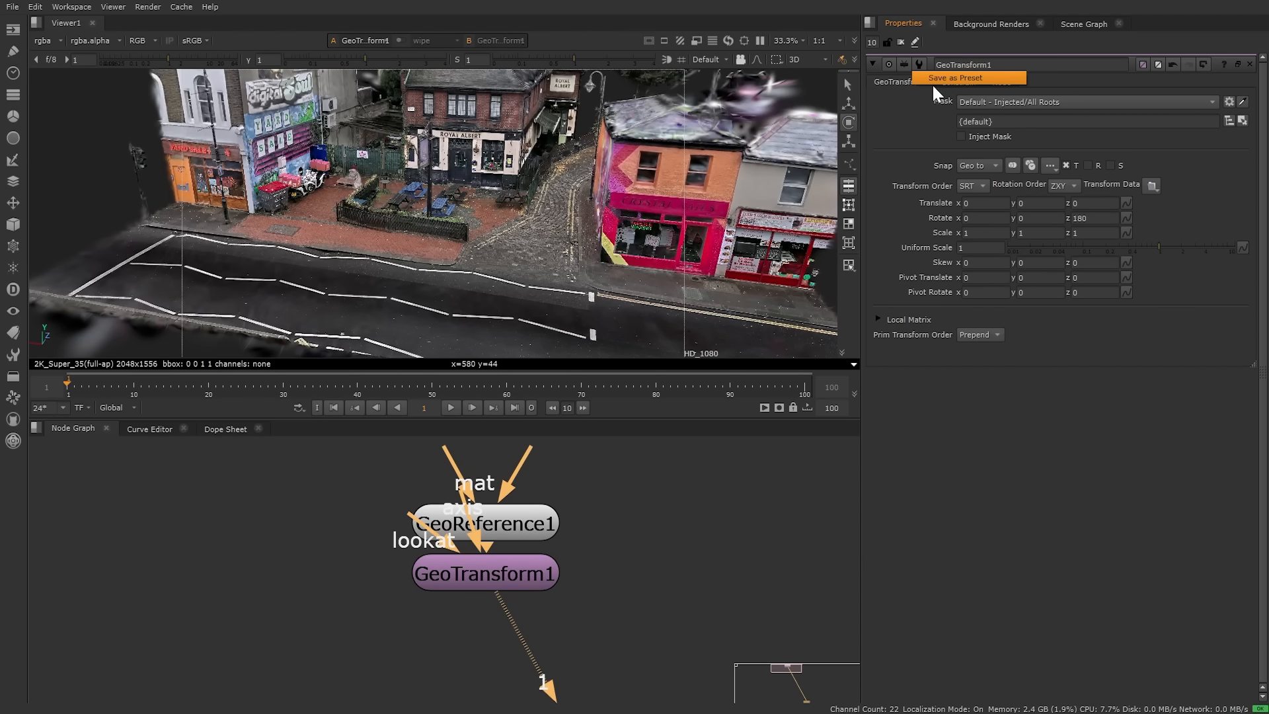
click(932, 82)
scroll(498, 217, up, 7)
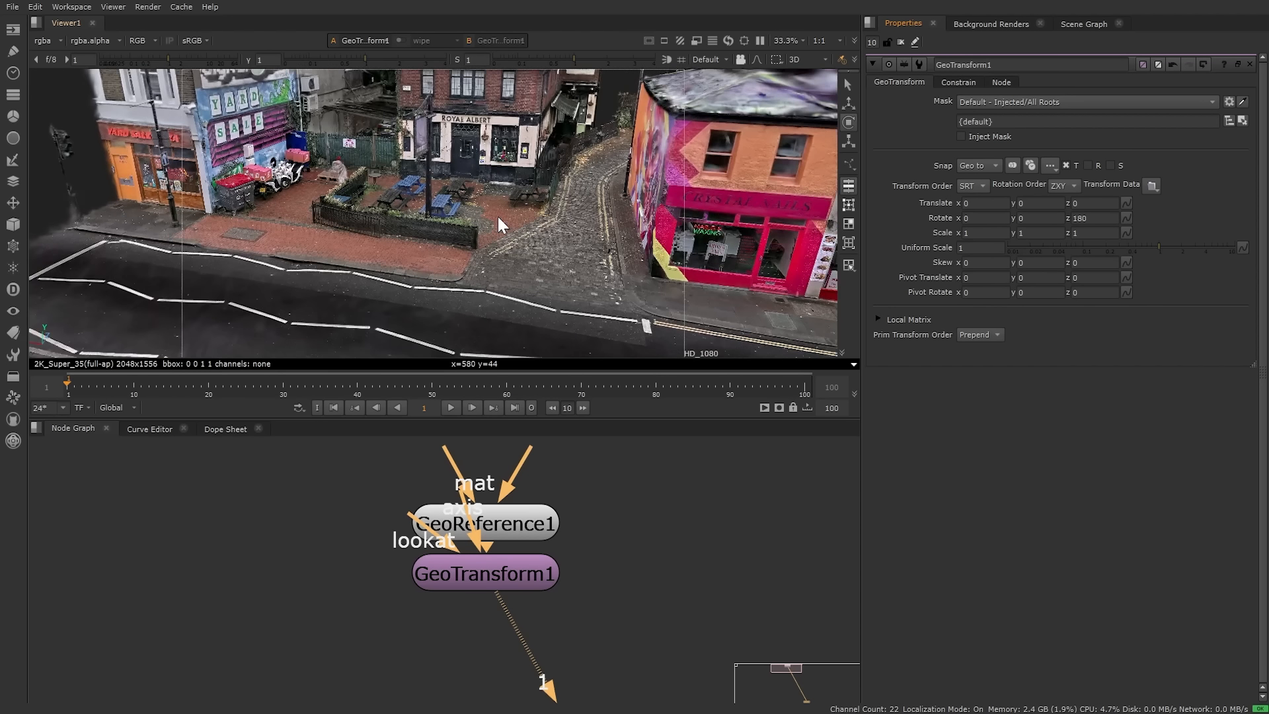
alt+drag(514, 193, 481, 269)
scroll(444, 206, up, 4)
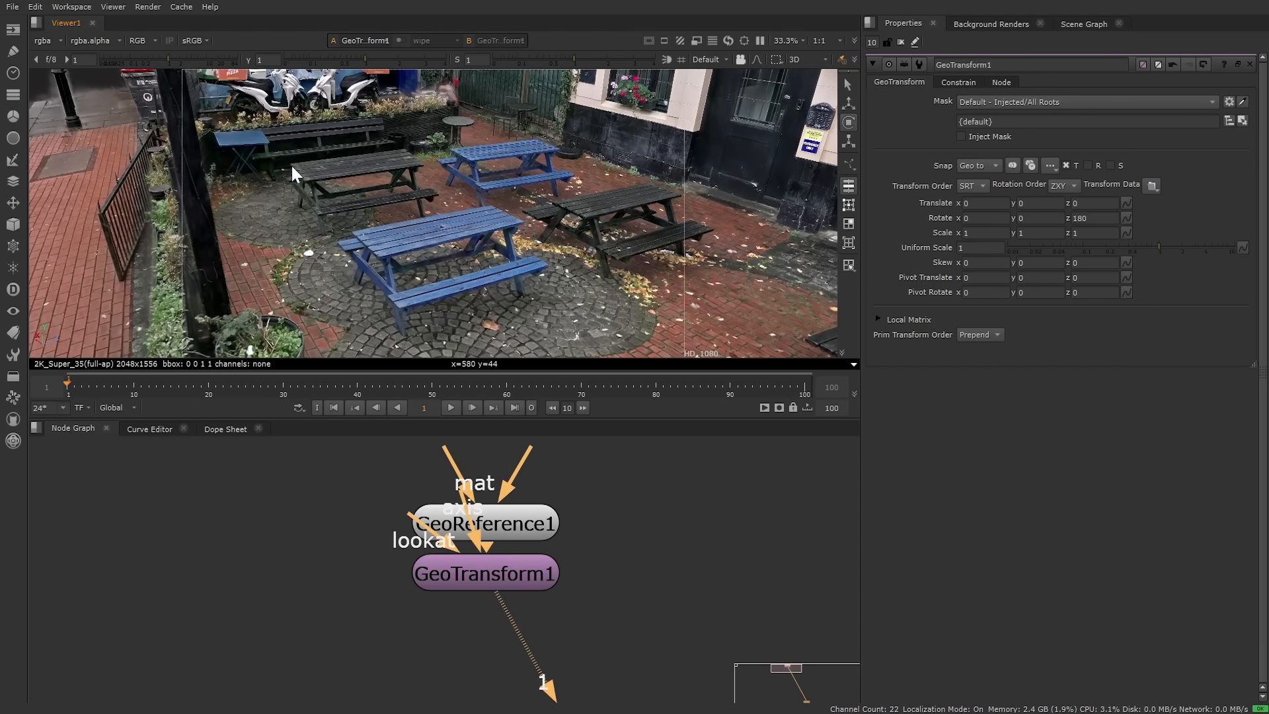
Step: Drag GeoTransform1 lower beneath GeoReference1, recentre the graph, and show the Fields node list
middle_drag(482, 330, 465, 297)
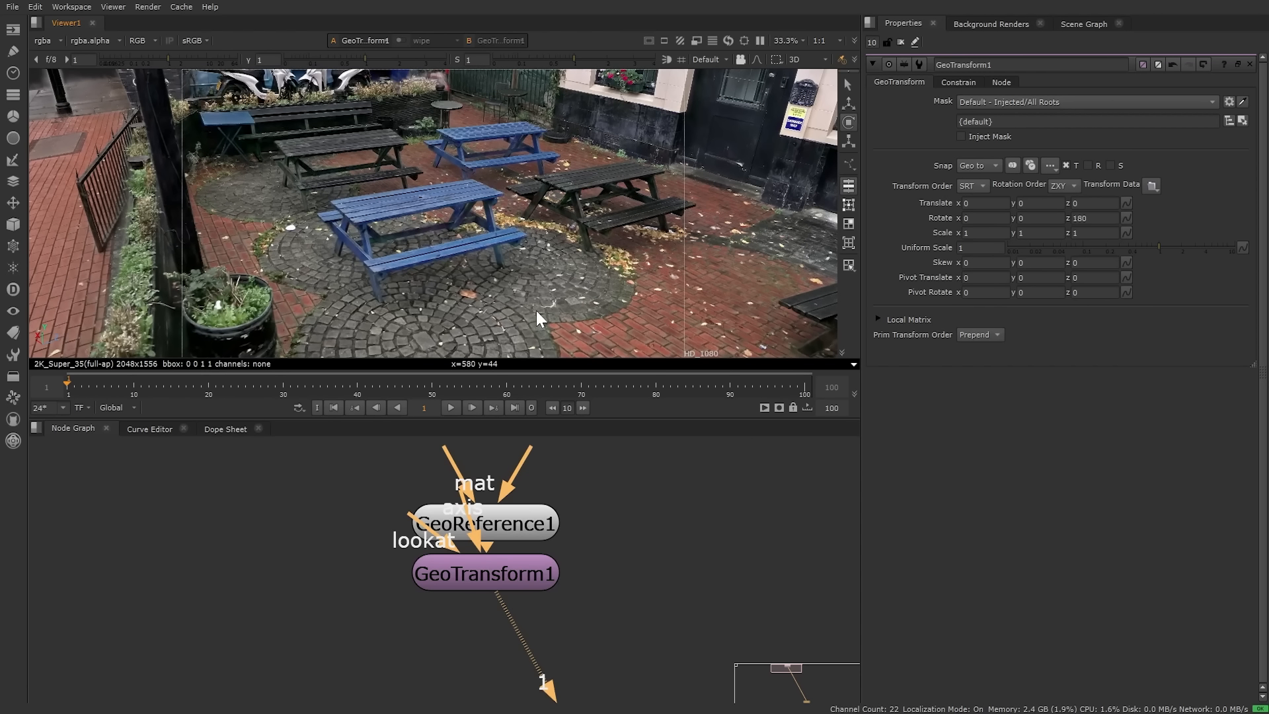
middle_drag(636, 615, 612, 555)
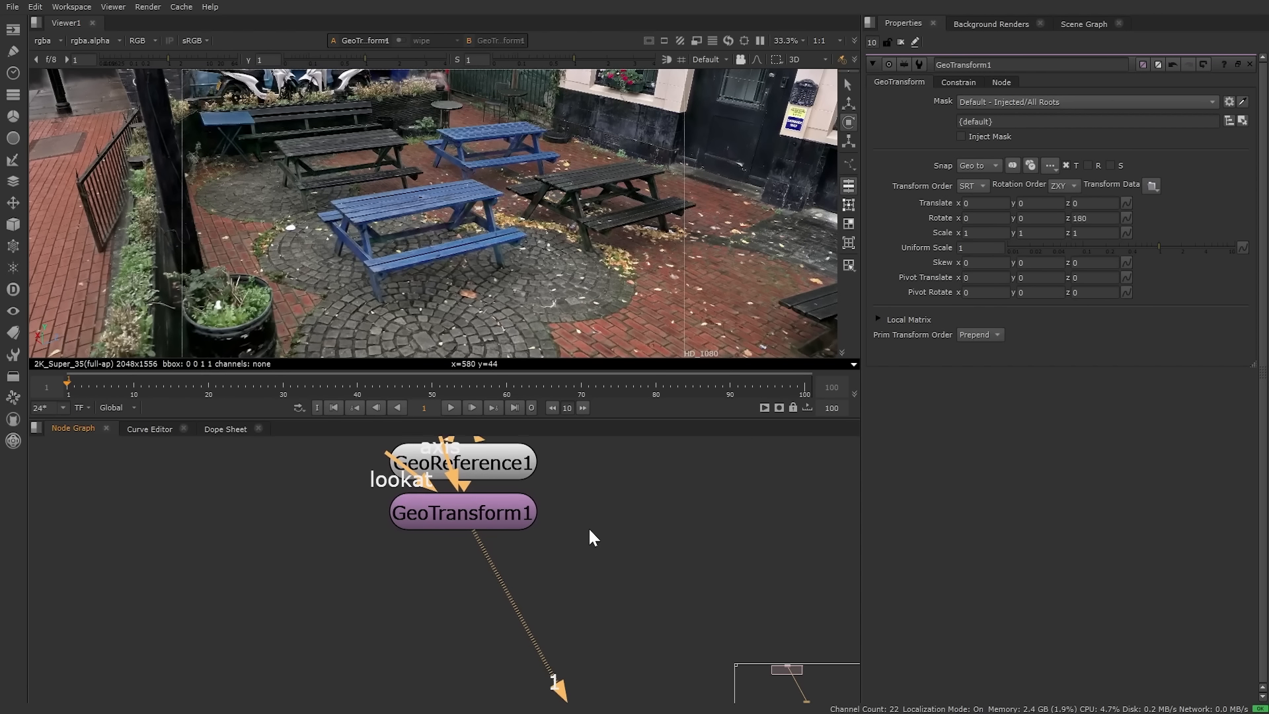
drag(482, 511, 481, 587)
click(704, 554)
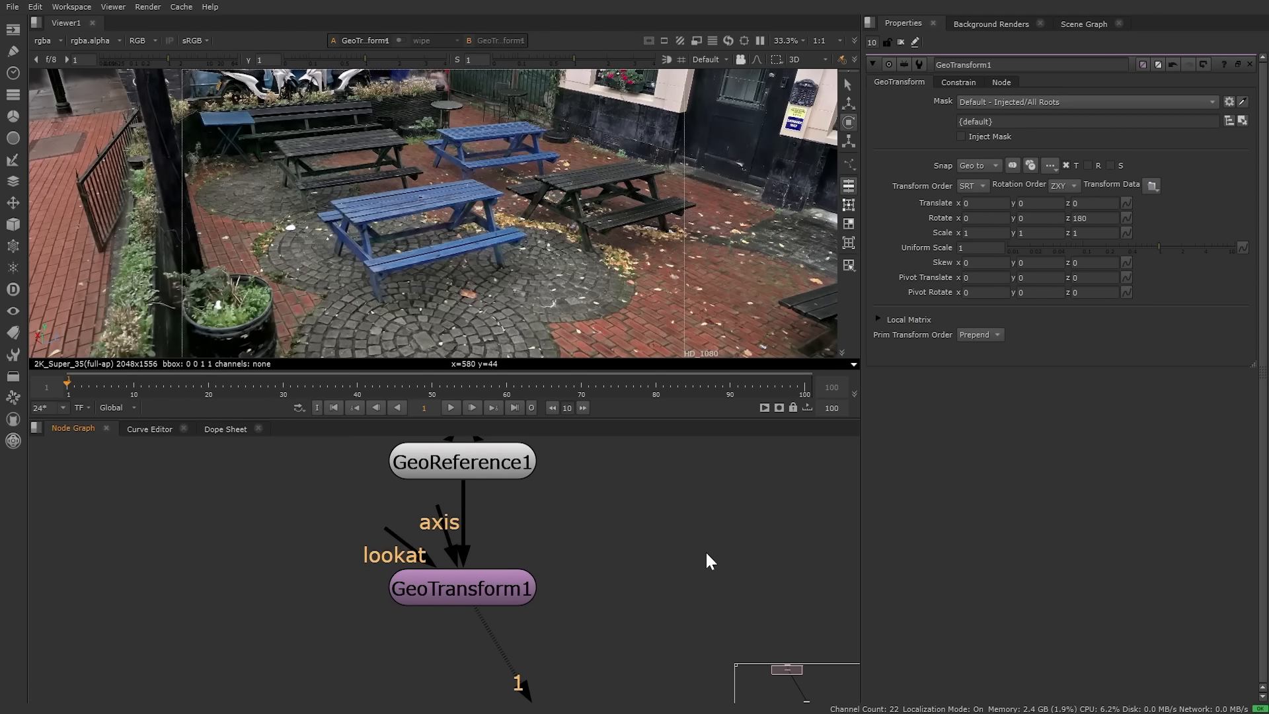
scroll(715, 553, down, 3)
middle_drag(716, 553, 527, 533)
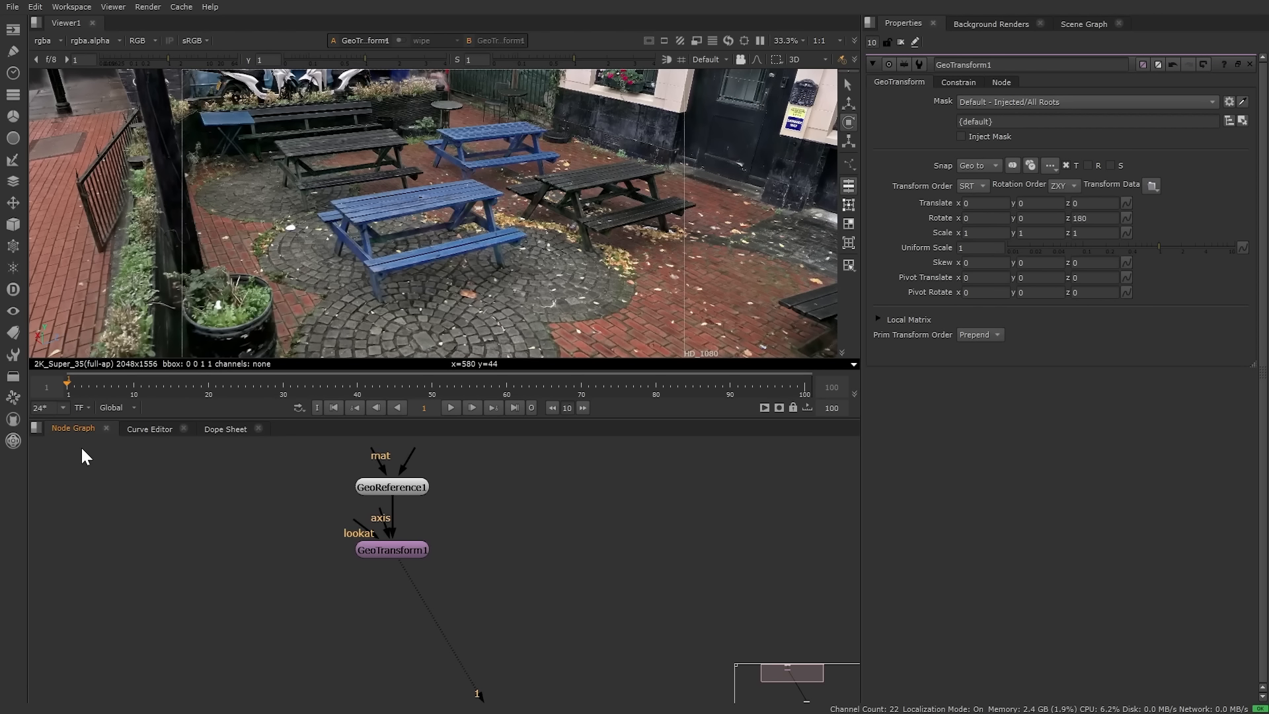
click(10, 248)
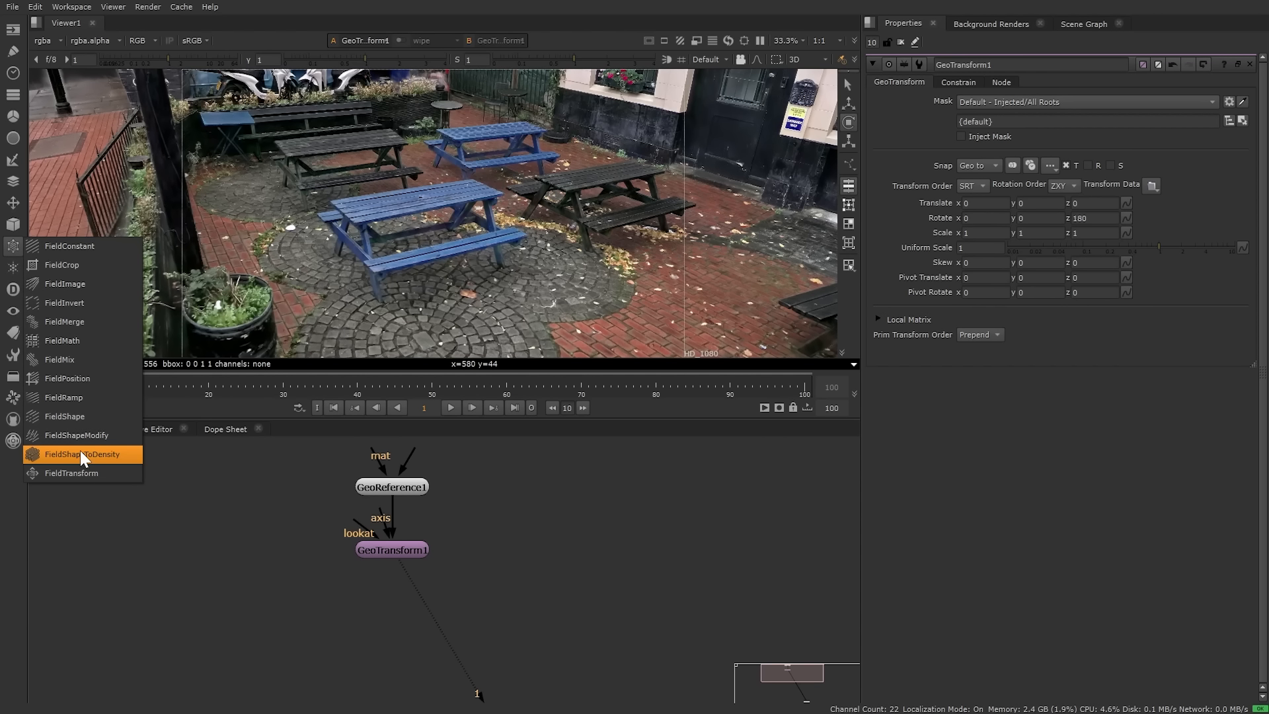
Step: Add a FieldShape node and move its sphere onto the courtyard picnic table
click(70, 418)
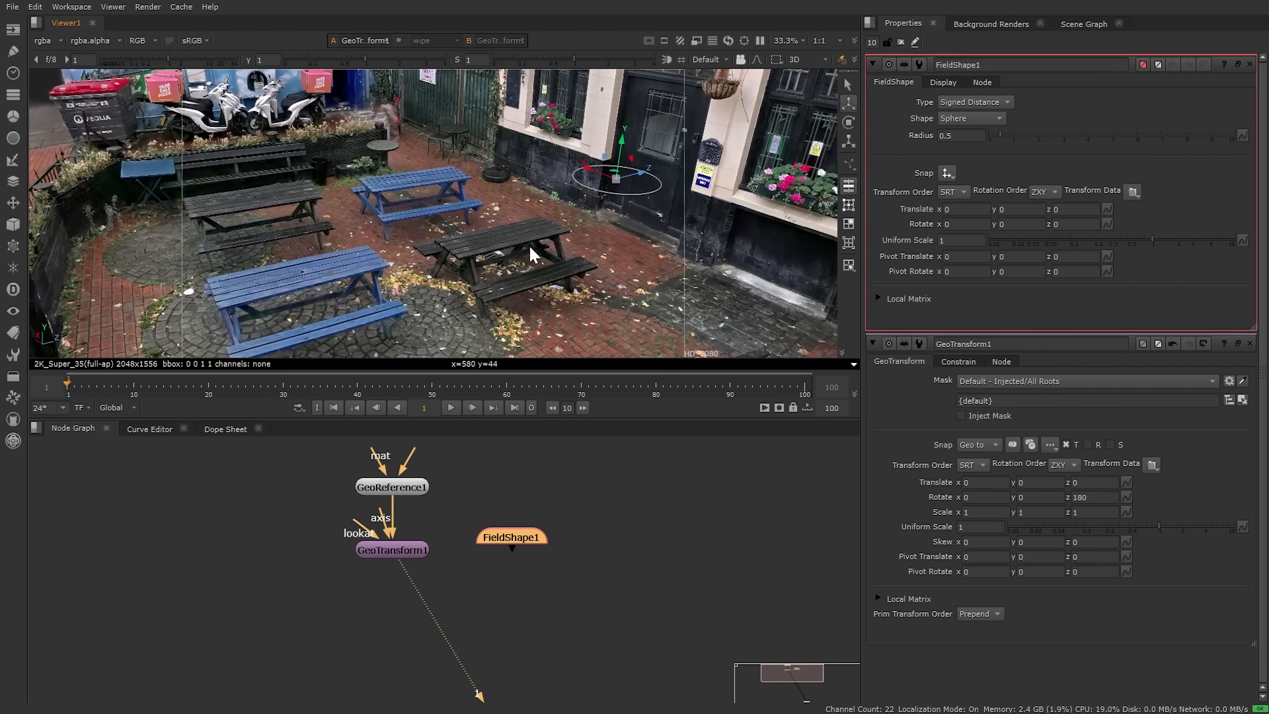
drag(659, 180, 566, 220)
drag(534, 139, 509, 205)
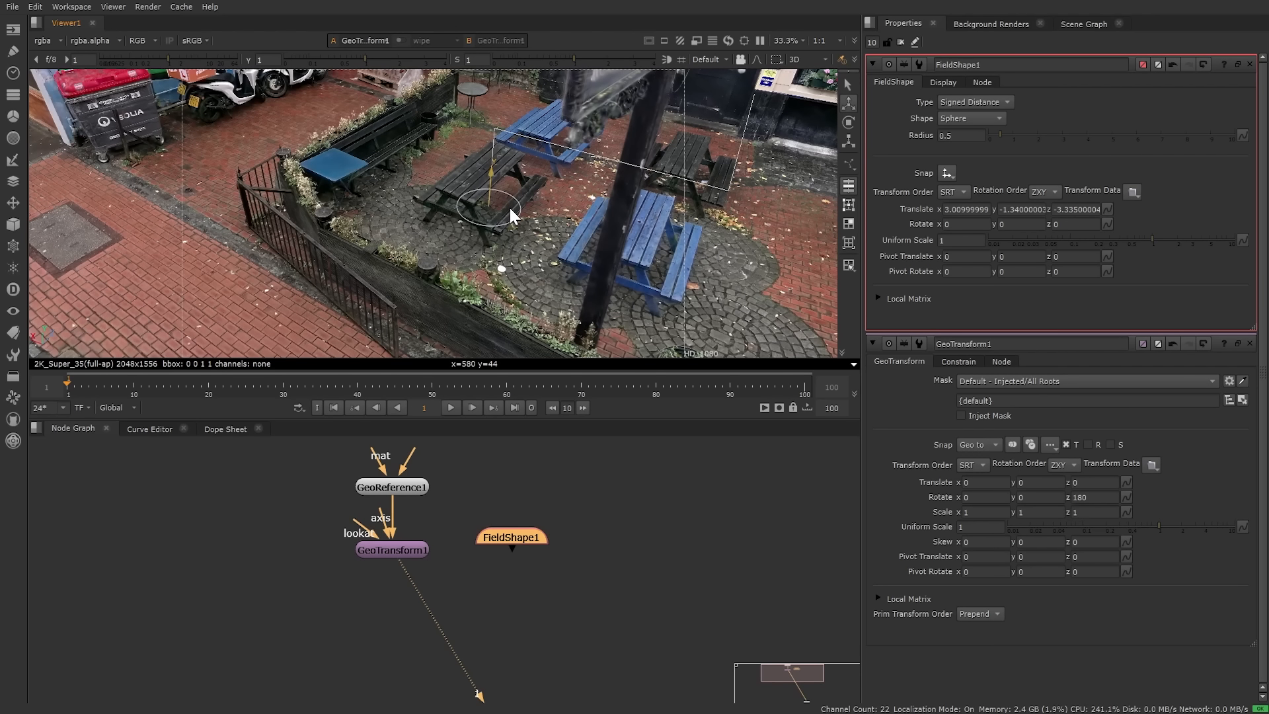
scroll(516, 165, up, 5)
middle_drag(612, 238, 559, 254)
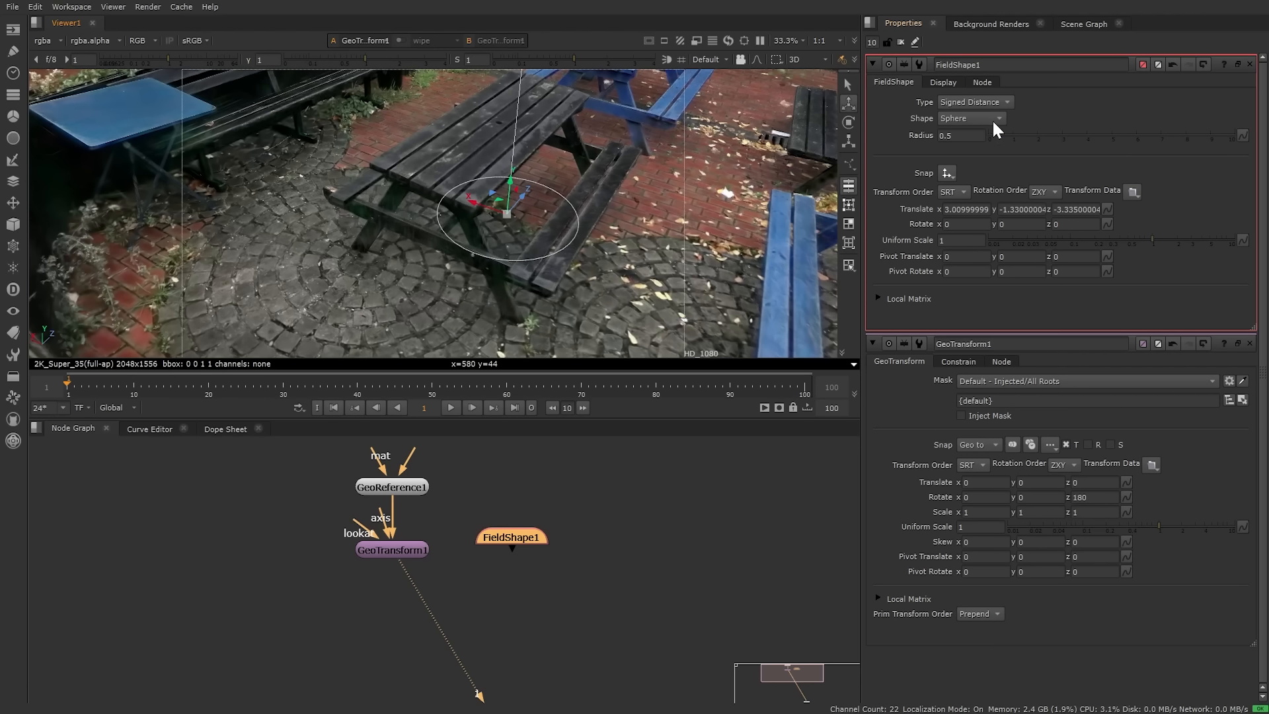
Step: Change the FieldShape's shape from Sphere to Box
click(991, 118)
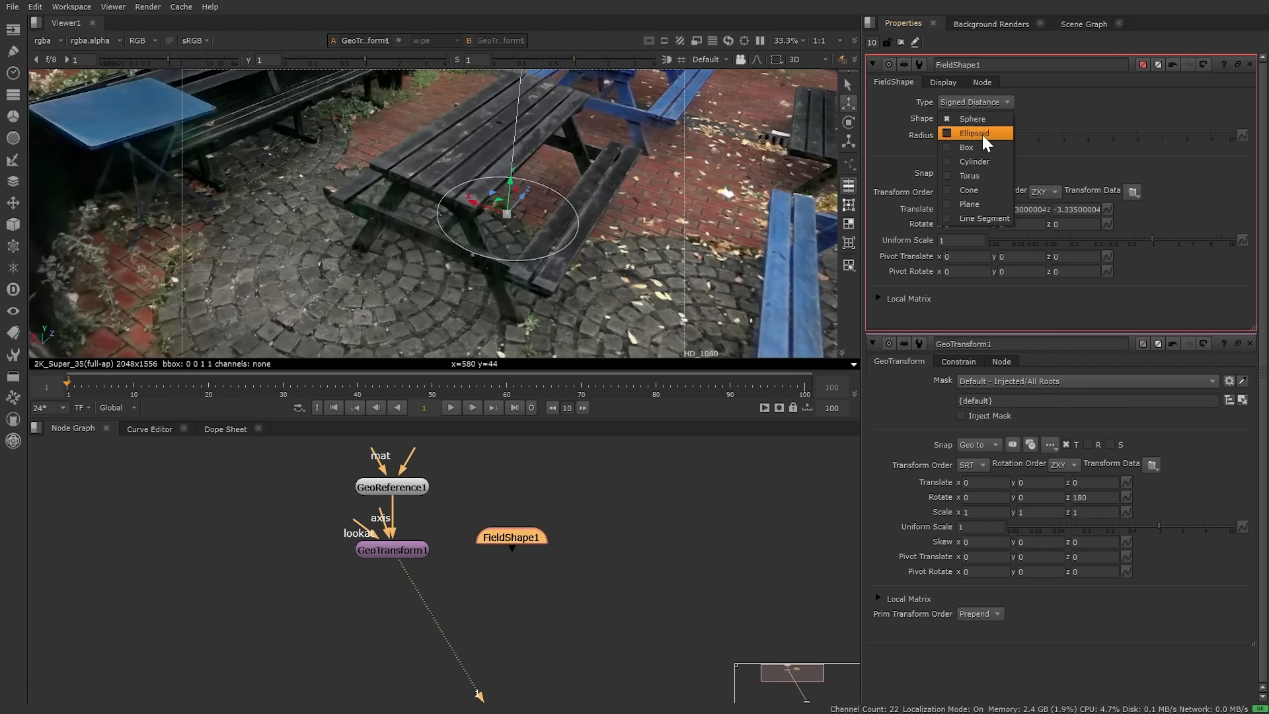
click(980, 139)
ctrl+drag(493, 234, 518, 240)
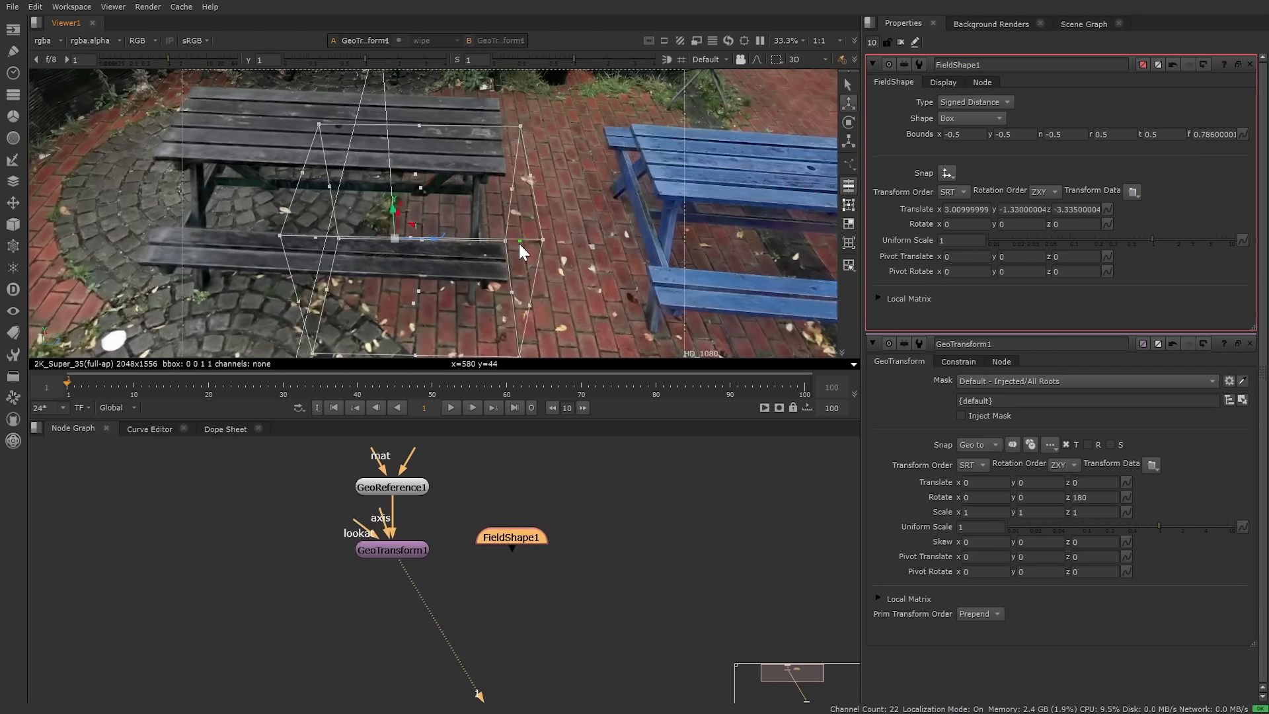
Step: Stretch the box bounds (y -0.084, n -1.192, top 0.524, f 0.554) to enclose the picnic table
middle_drag(265, 197, 344, 197)
ctrl+drag(293, 267, 212, 291)
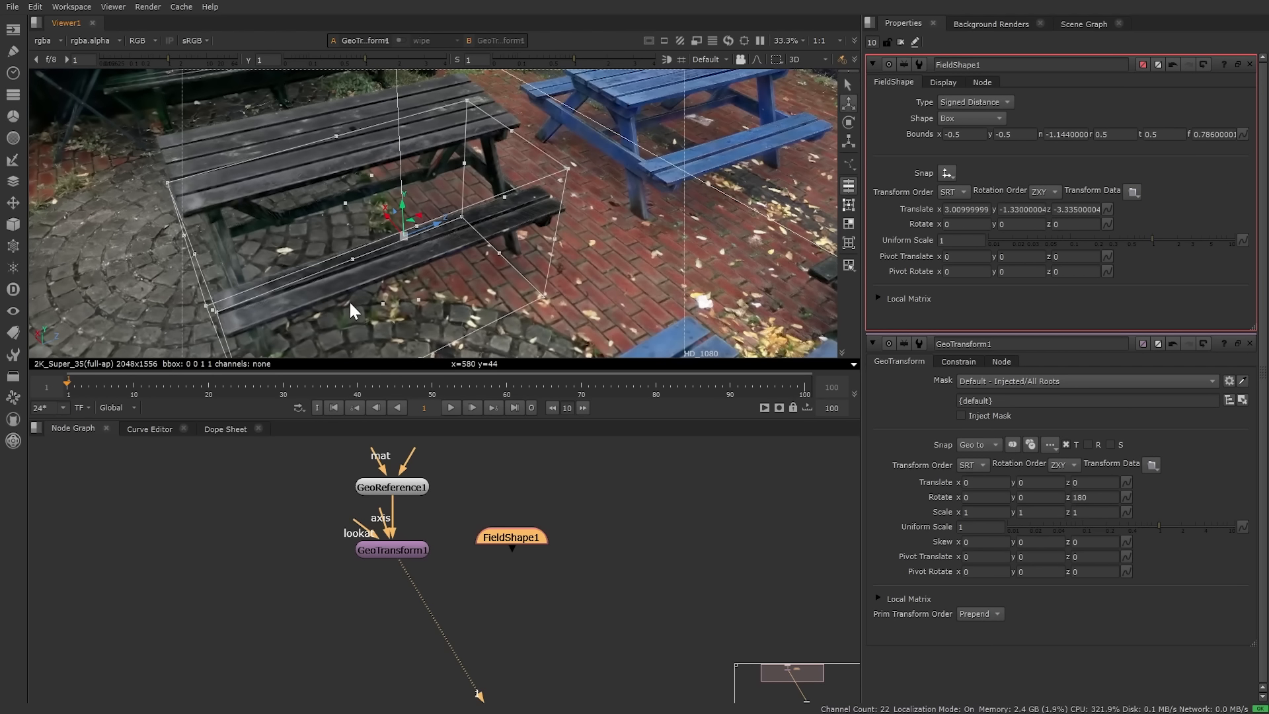
ctrl+drag(354, 306, 379, 194)
mouse_move(453, 179)
ctrl+mouse_down()
mouse_move(402, 240)
mouse_move(332, 200)
mouse_move(379, 183)
mouse_move(356, 216)
mouse_move(364, 187)
mouse_move(452, 200)
ctrl+mouse_up()
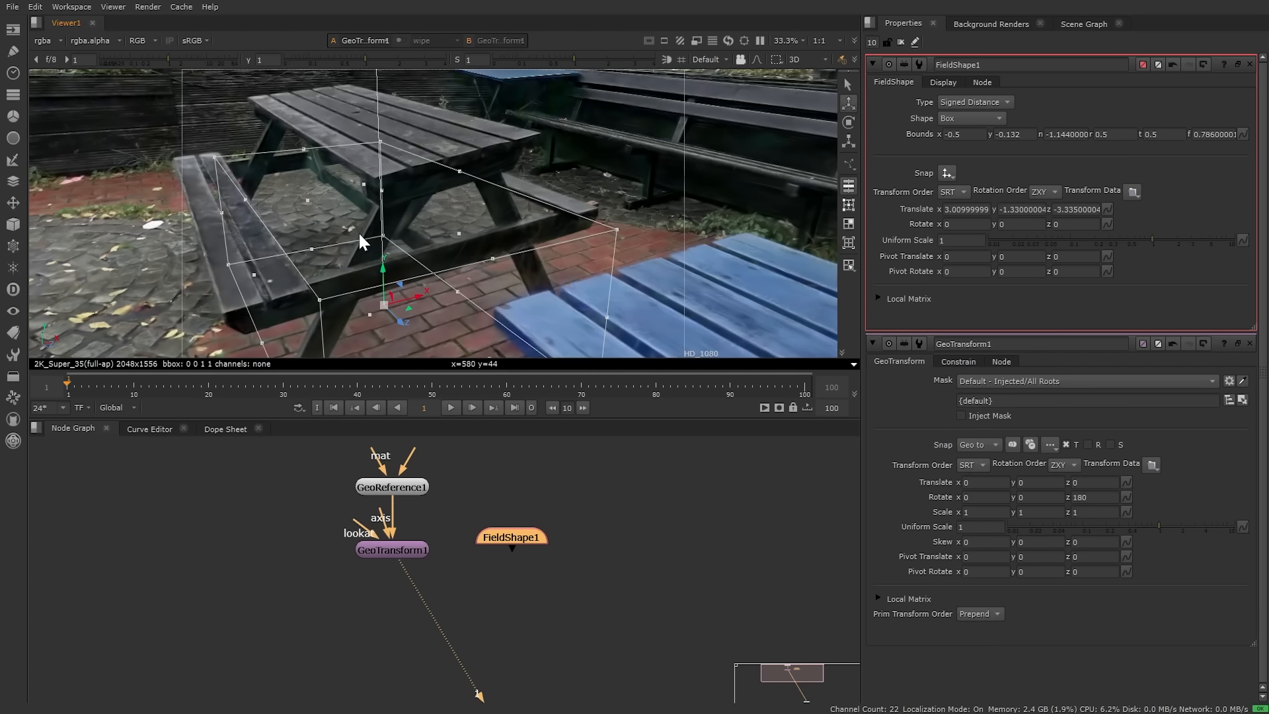
ctrl+drag(360, 234, 244, 155)
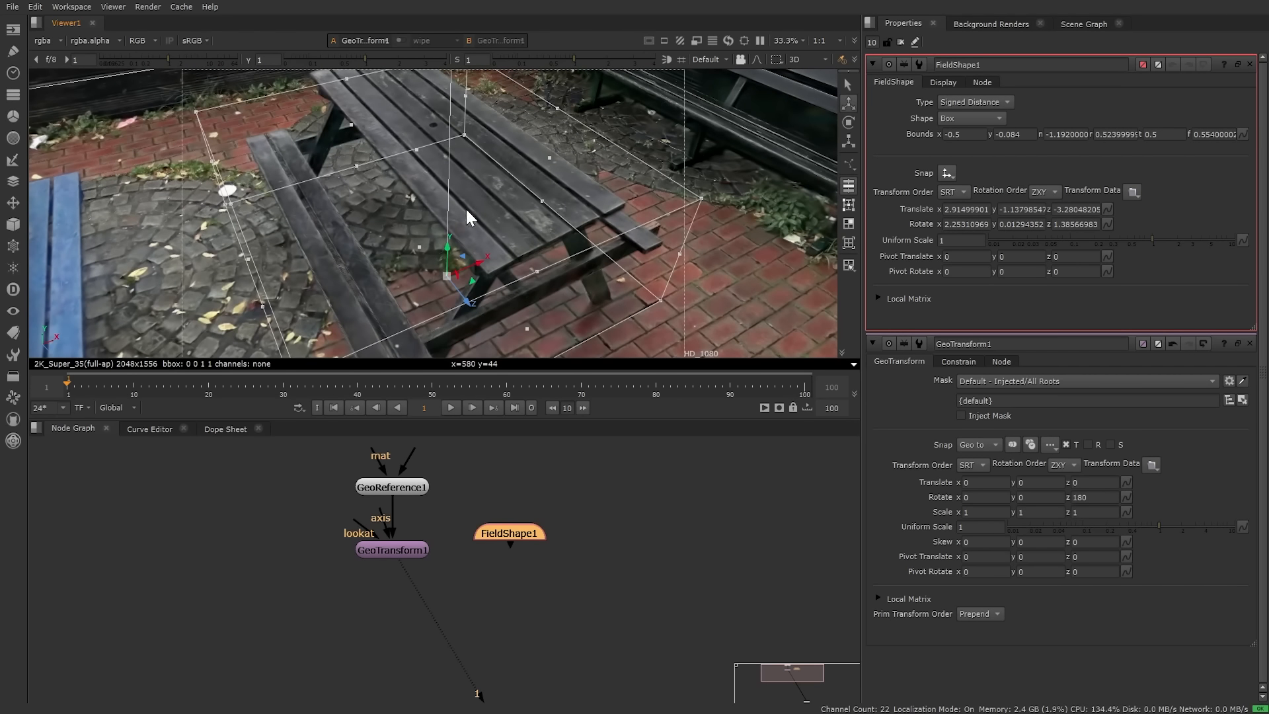
alt+drag(457, 213, 474, 188)
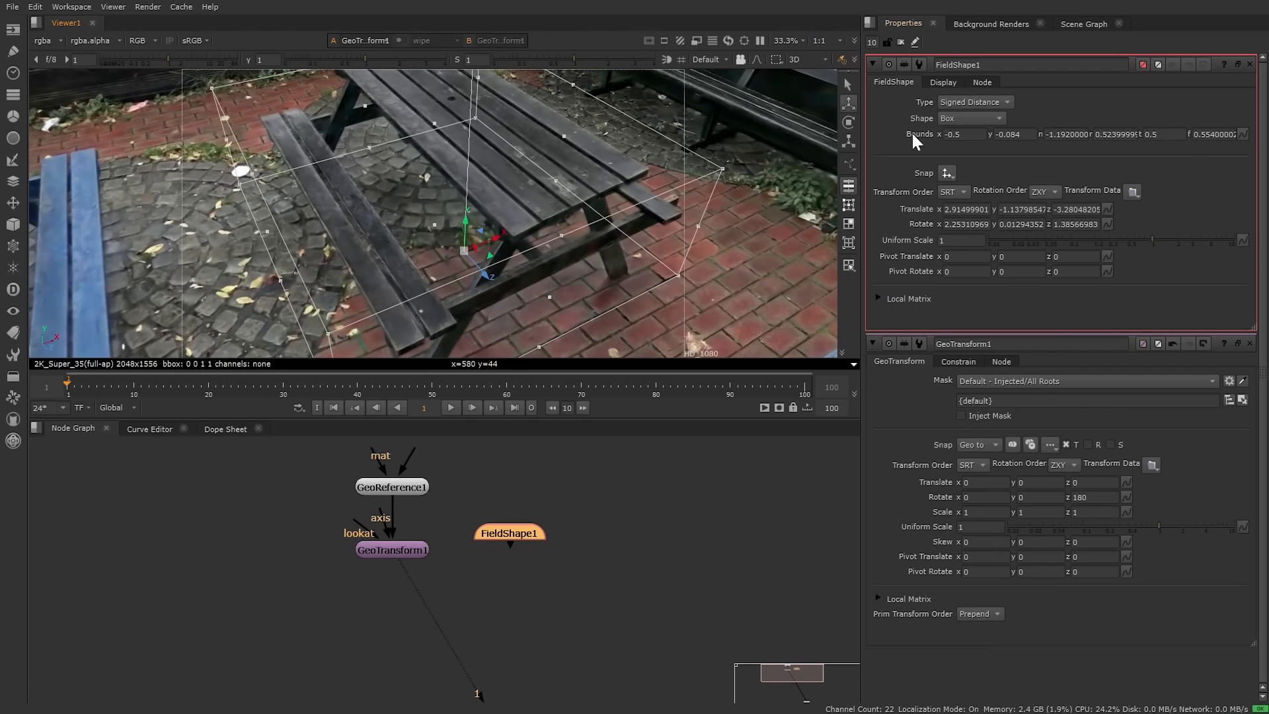
Step: Enable FieldShape1's Draw Preview with Preview Opacity 0.295, showing an orange box over the table
click(951, 82)
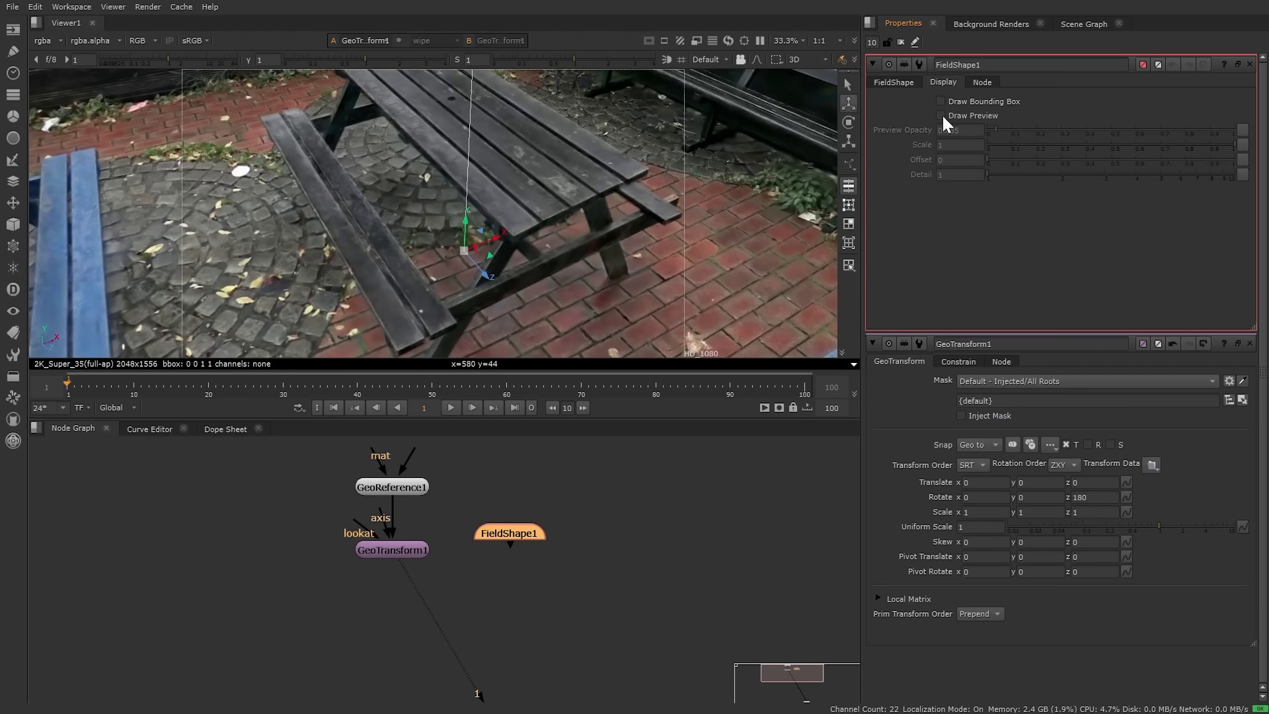
click(941, 115)
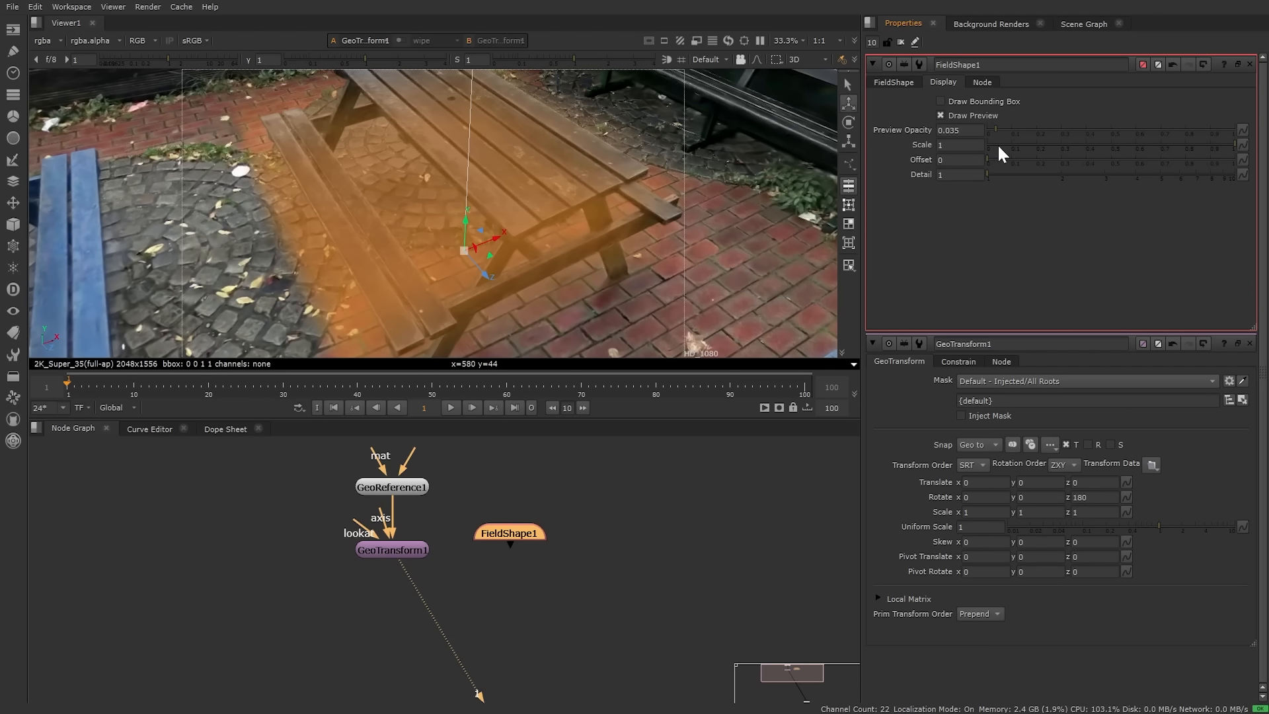
drag(1000, 128, 1060, 129)
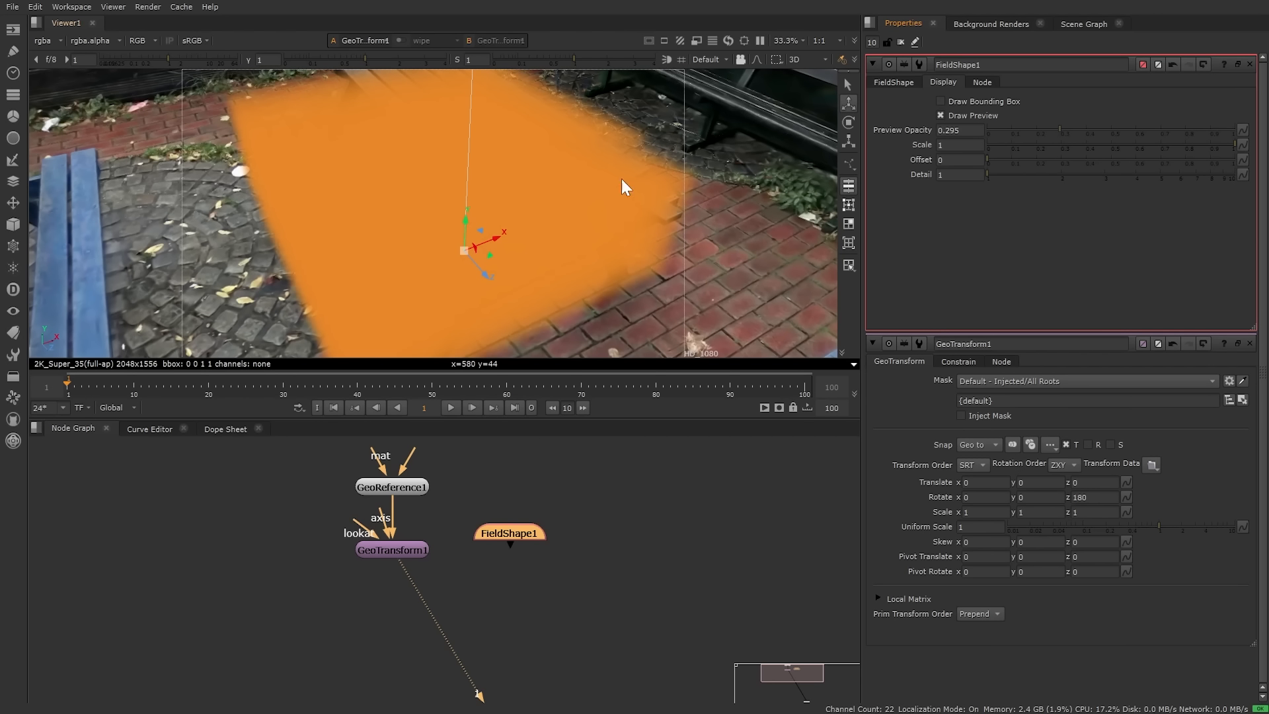
ctrl+drag(593, 248, 752, 263)
Step: Duplicate FieldShape1 as FieldShape2 by copying and pasting the node
click(894, 82)
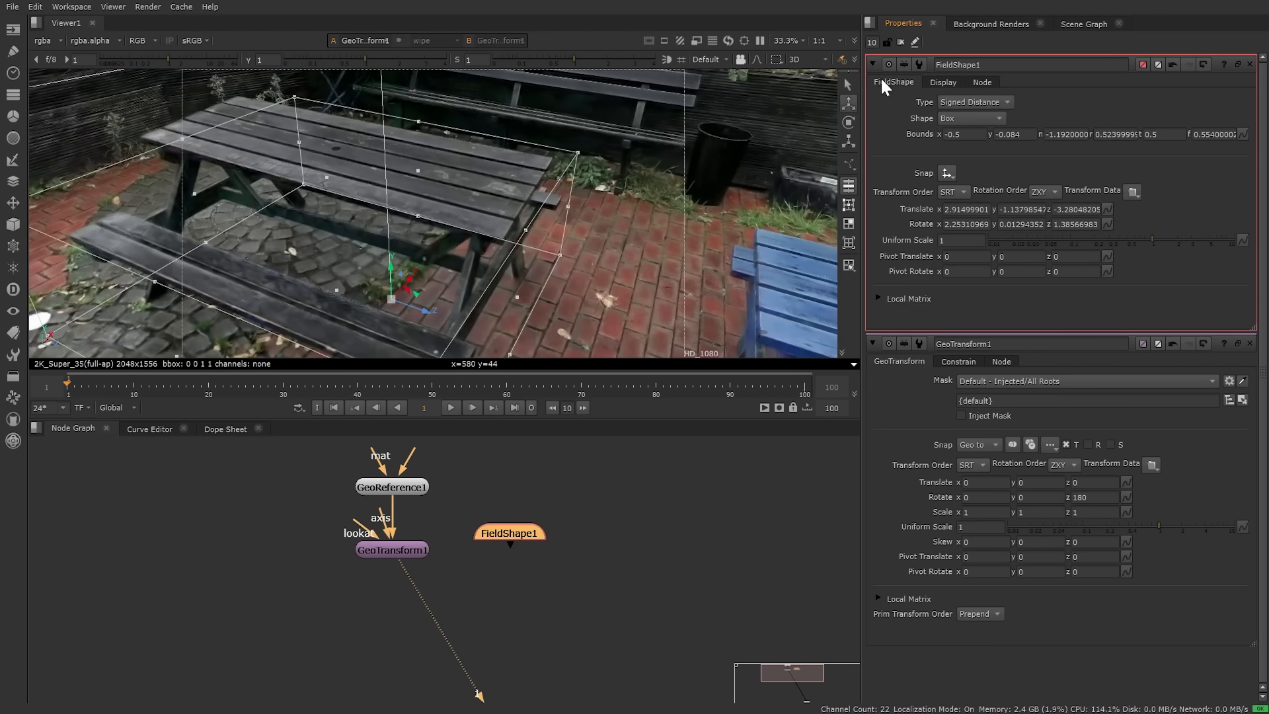
ctrl+drag(461, 280, 493, 217)
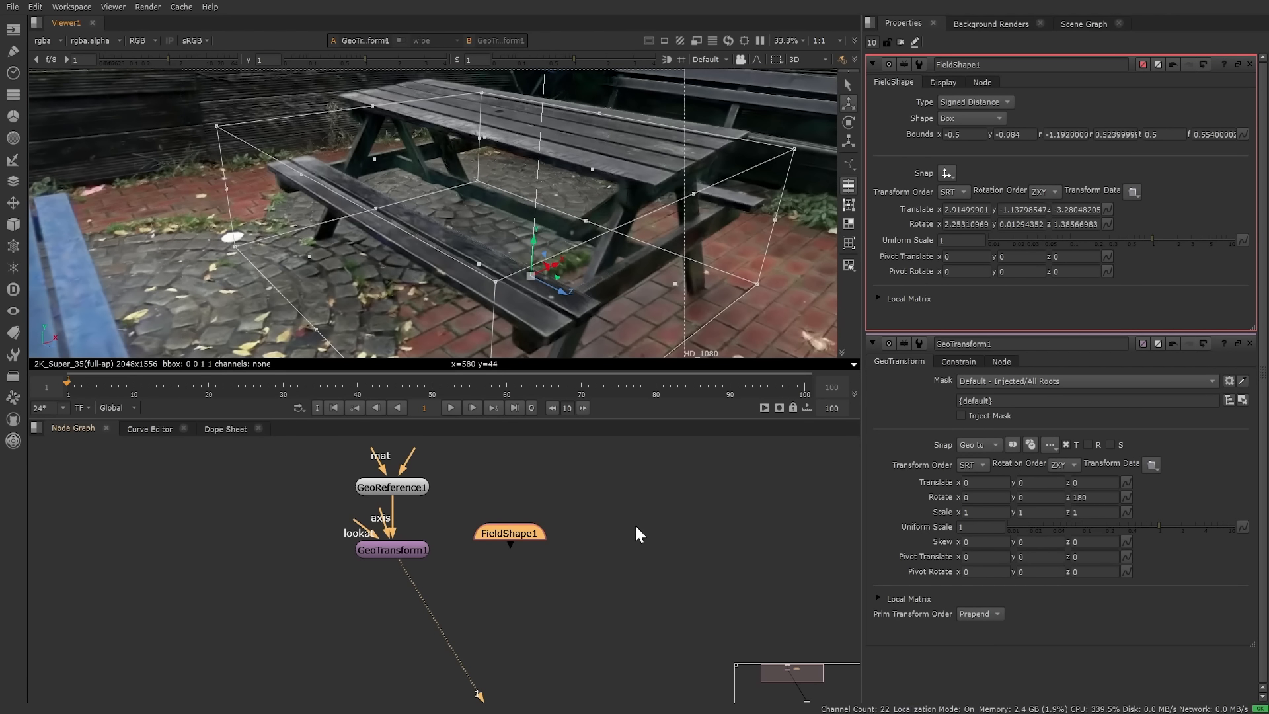
middle_drag(563, 506, 524, 486)
drag(480, 512, 538, 491)
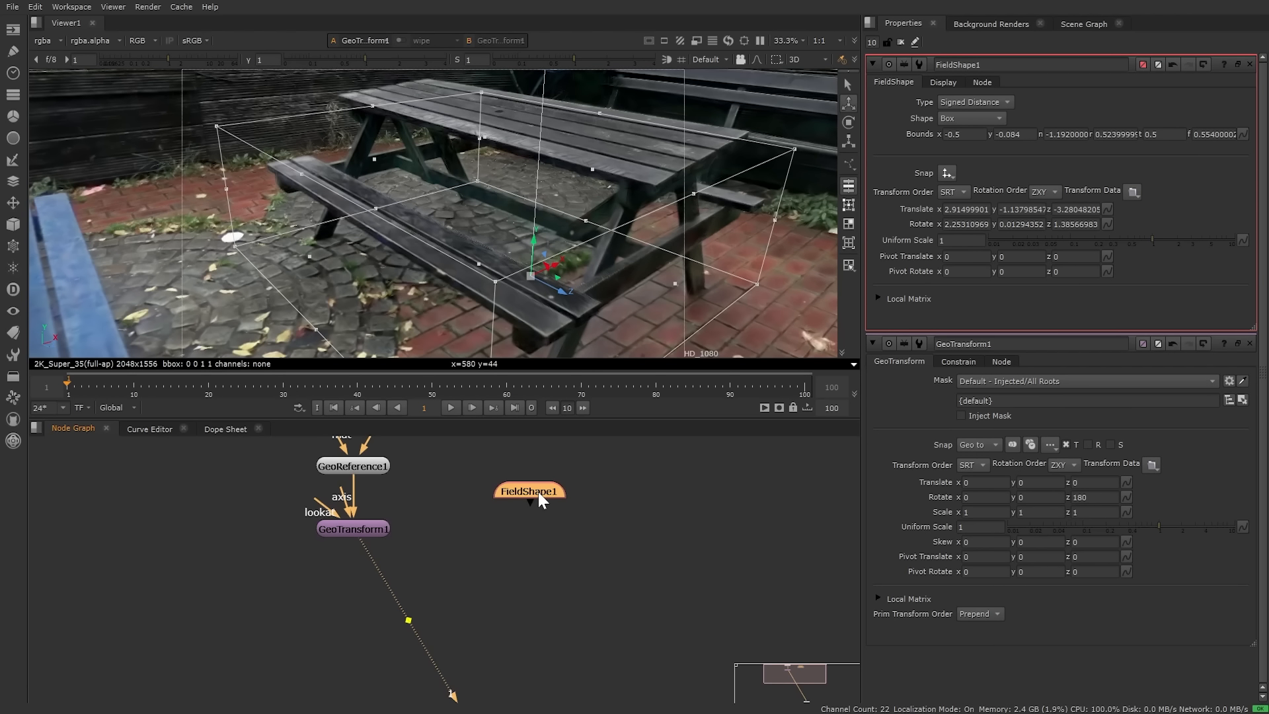
key(ctrl+c)
key(ctrl+v)
Step: Raise FieldShape2's box and trim its bounds to x -0.302 and top 0.35
double_click(666, 497)
ctrl+drag(578, 200, 573, 235)
ctrl+shift+click(1250, 64)
scroll(648, 234, down, 3)
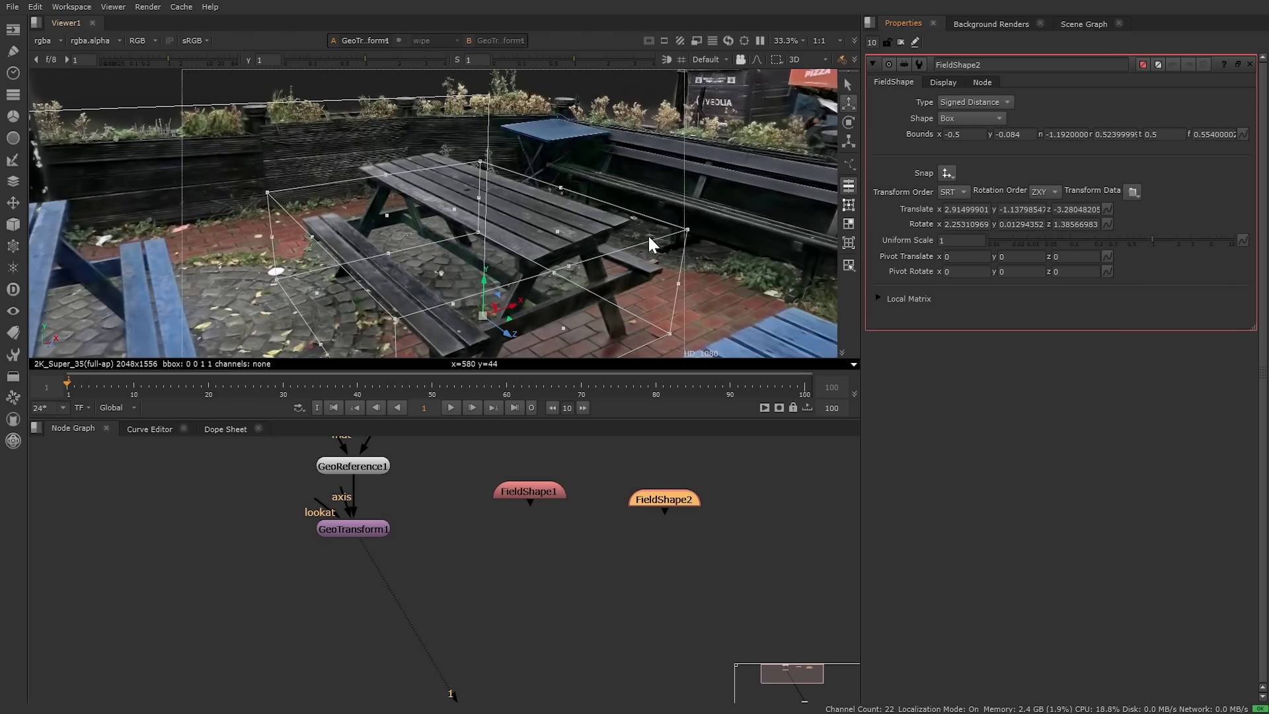
drag(491, 286, 398, 184)
ctrl+drag(299, 232, 499, 189)
click(365, 532)
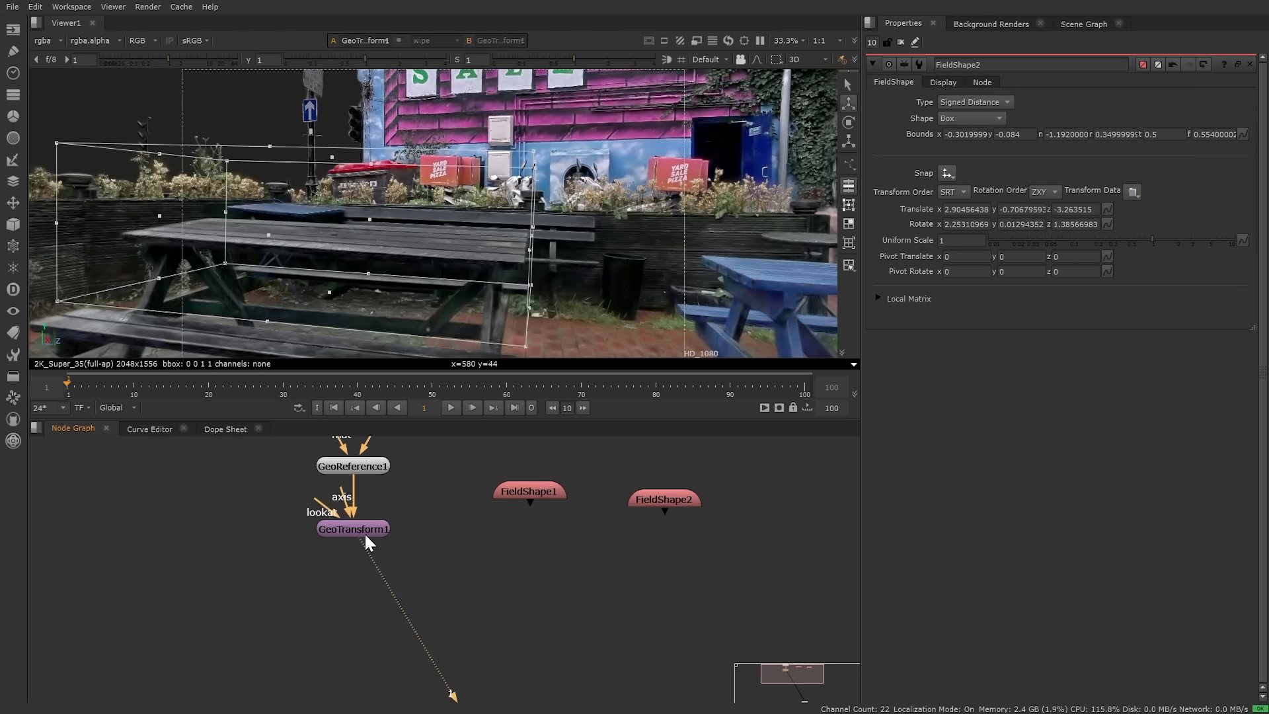
key(Tab)
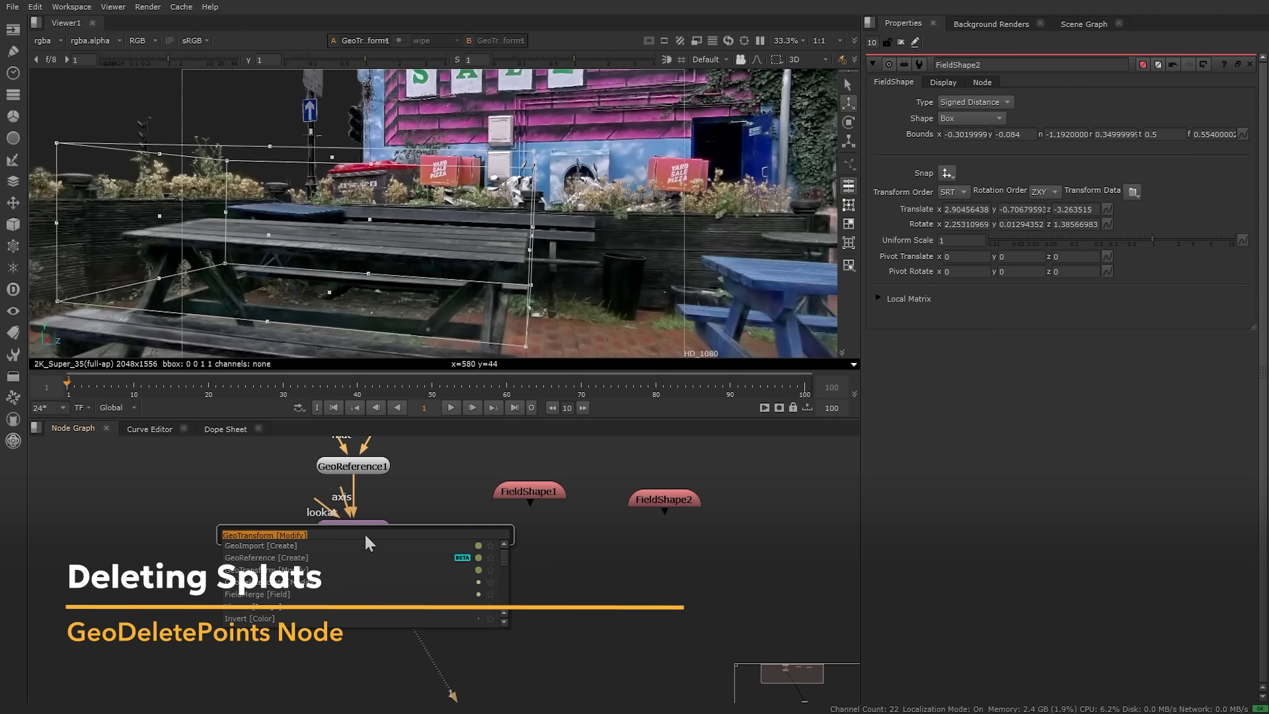
Step: Add GeoDeletePoints1 after GeoTransform1, mask it with FieldShape1, and view its result
text(dele)
key(Return)
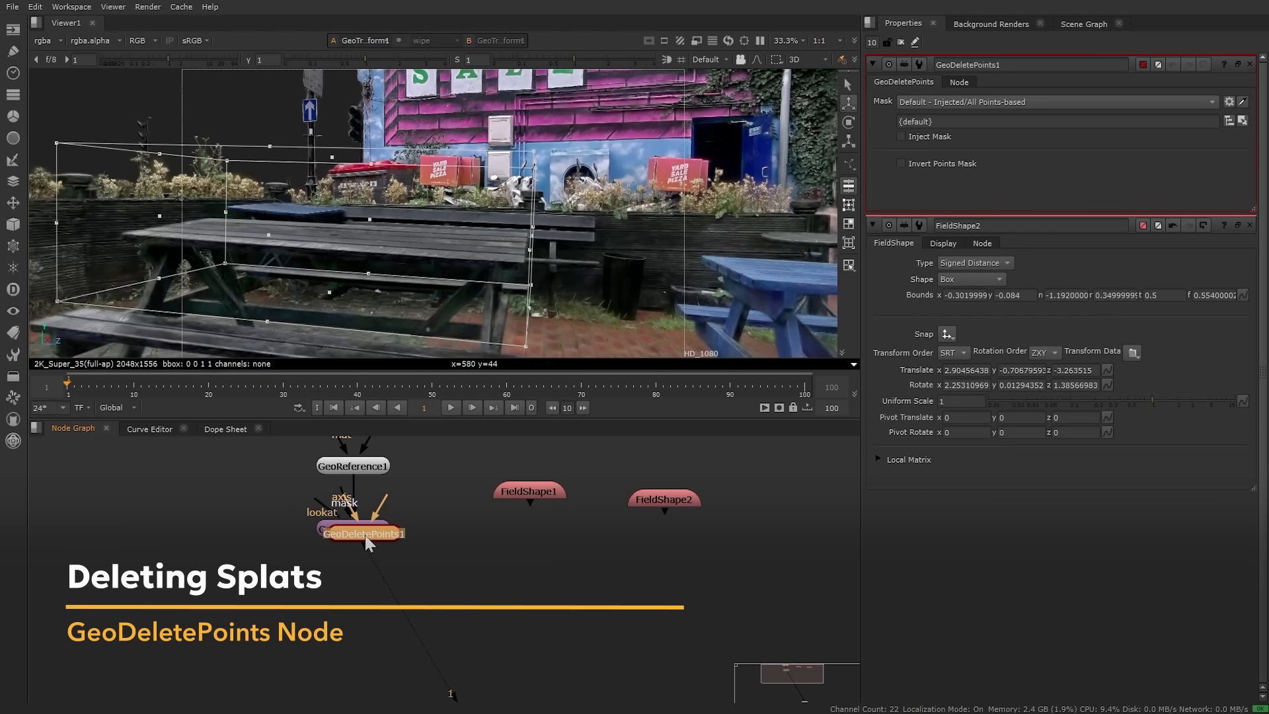
mouse_move(365, 534)
mouse_down()
mouse_move(343, 610)
mouse_move(370, 629)
mouse_move(379, 518)
mouse_move(356, 613)
mouse_move(369, 519)
mouse_move(354, 528)
mouse_up()
click(356, 614)
drag(342, 583, 531, 493)
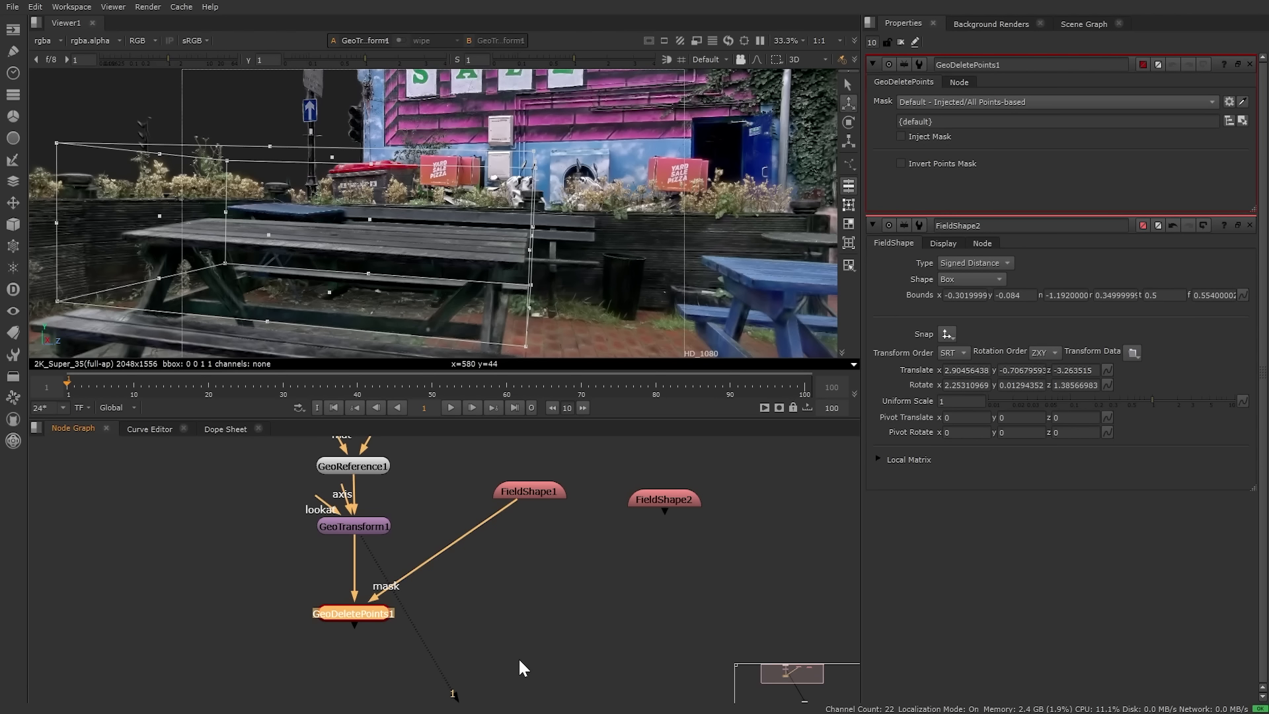
key(1)
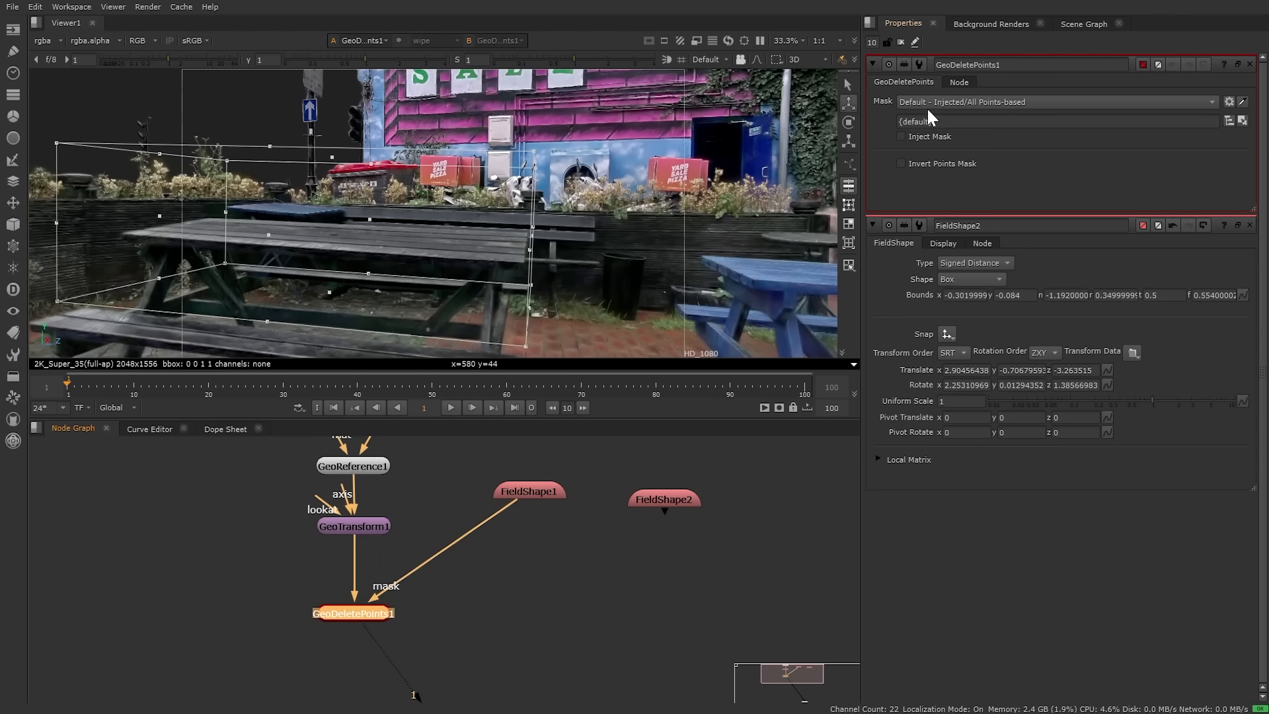
Step: Orbit over the patio to inspect where the table splats were deleted
key(ctrl+shift+a)
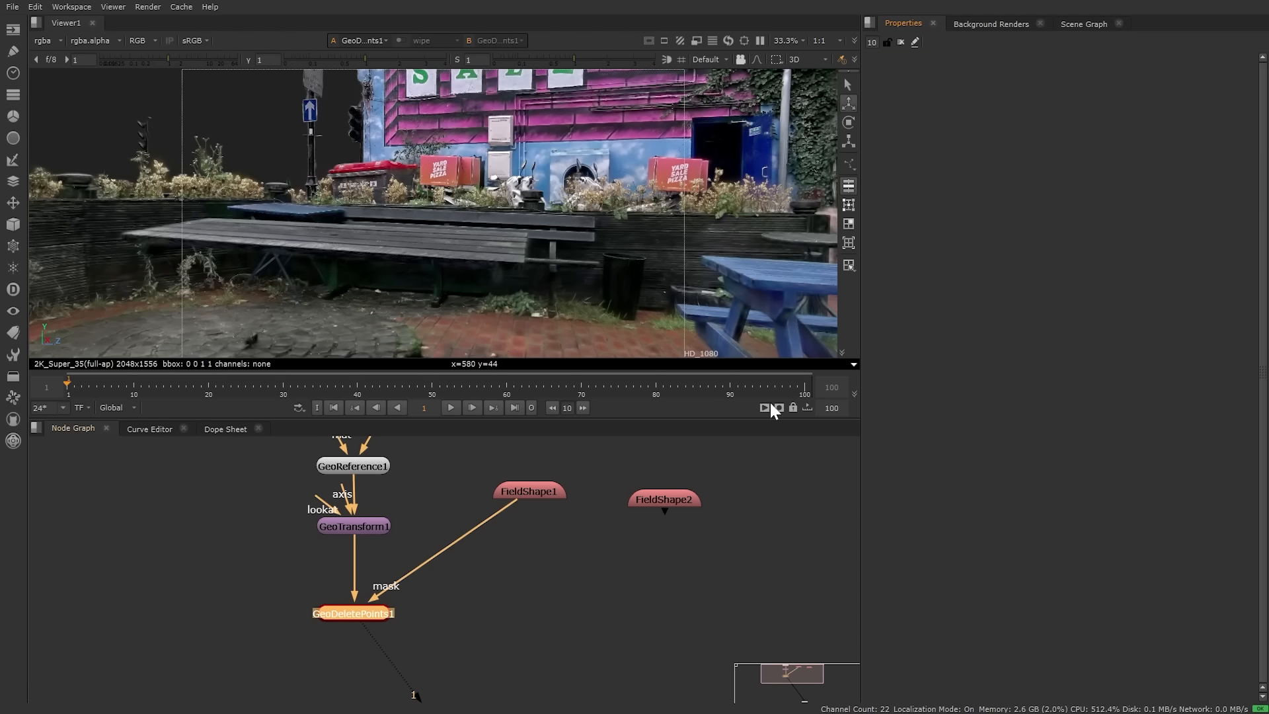
middle_drag(480, 241, 486, 198)
ctrl+drag(486, 199, 473, 274)
middle_drag(473, 274, 528, 220)
ctrl+drag(528, 220, 549, 200)
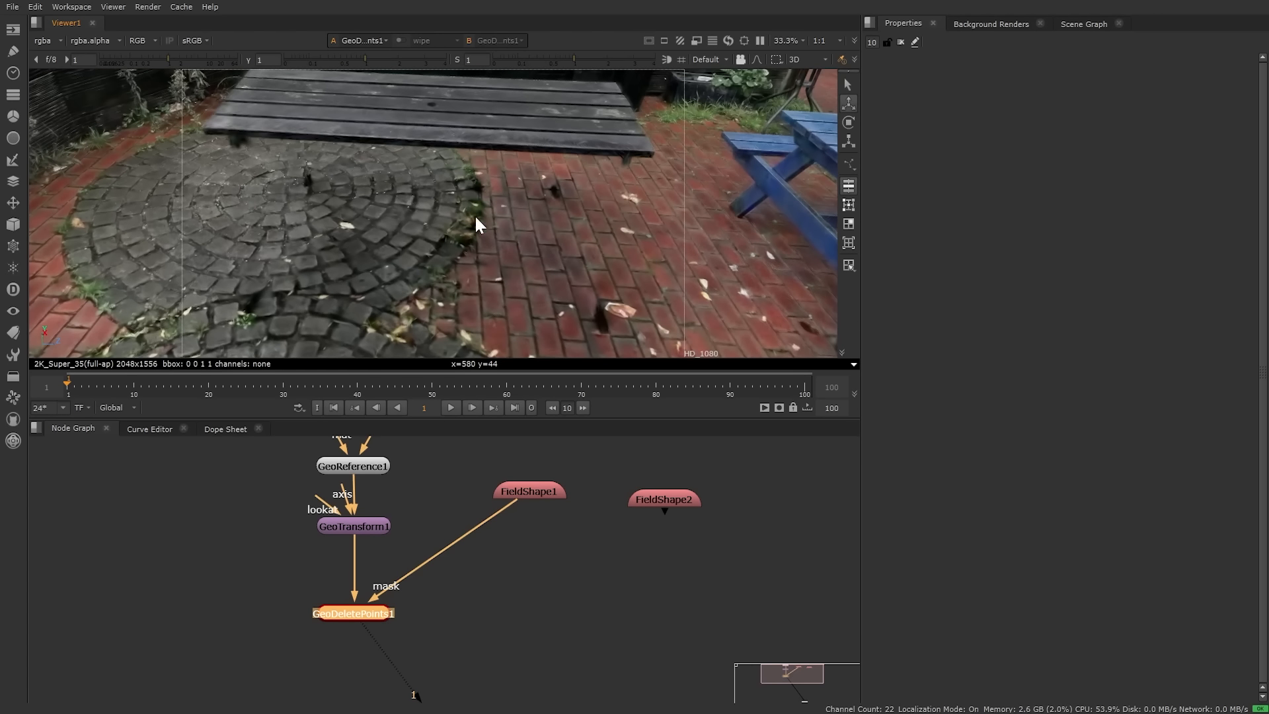
middle_drag(604, 281, 705, 300)
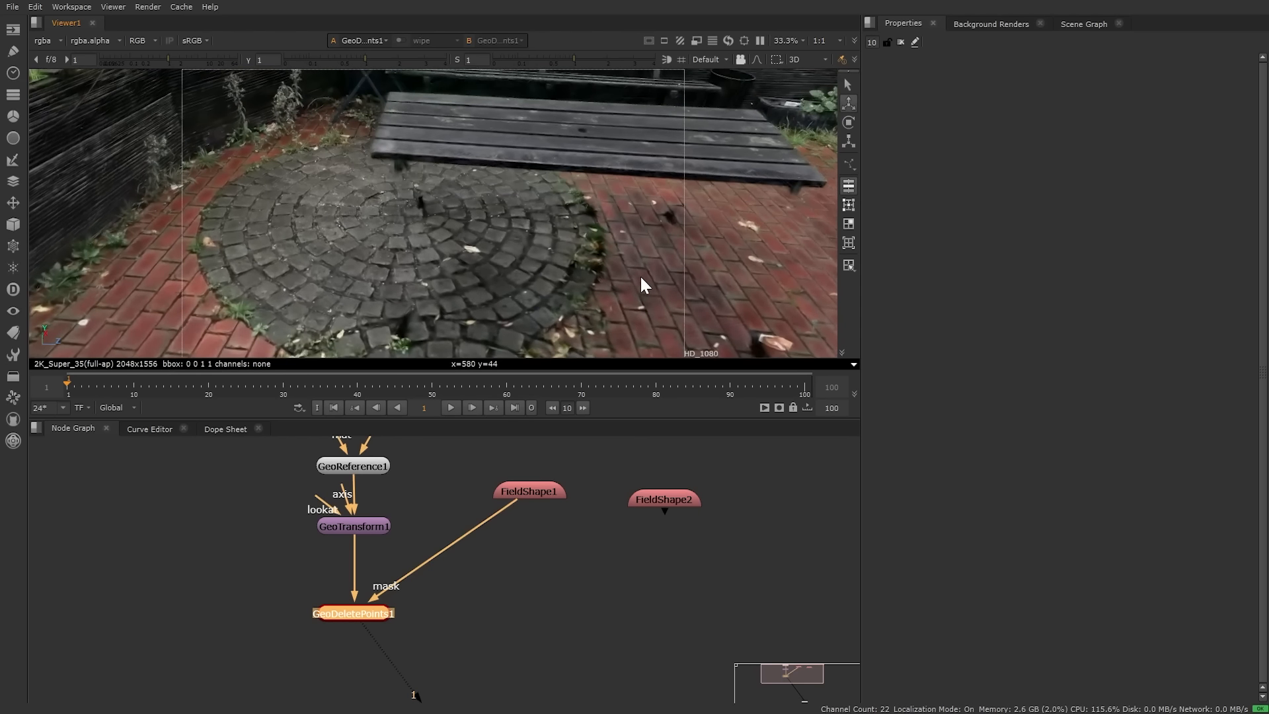
Step: Review the FieldShape1 and FieldShape2 boxes, then shift both nodes right in the graph
double_click(520, 490)
middle_drag(743, 284, 330, 240)
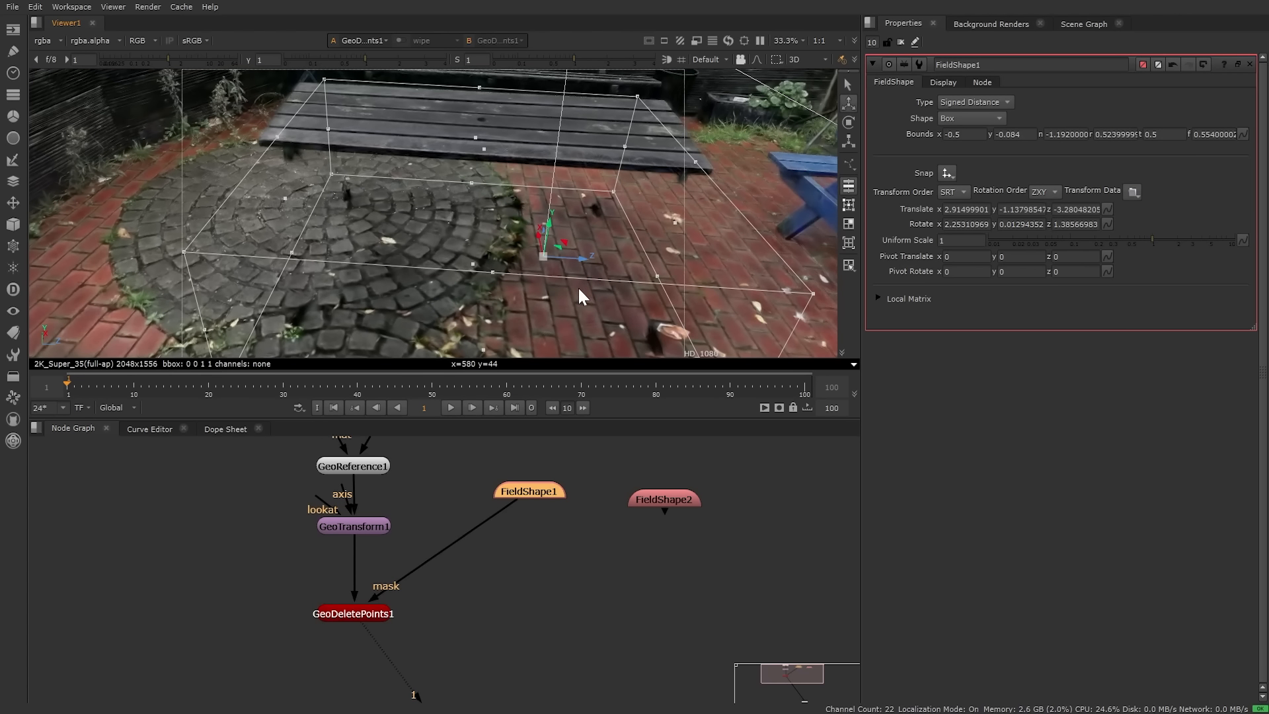
ctrl+drag(578, 288, 679, 231)
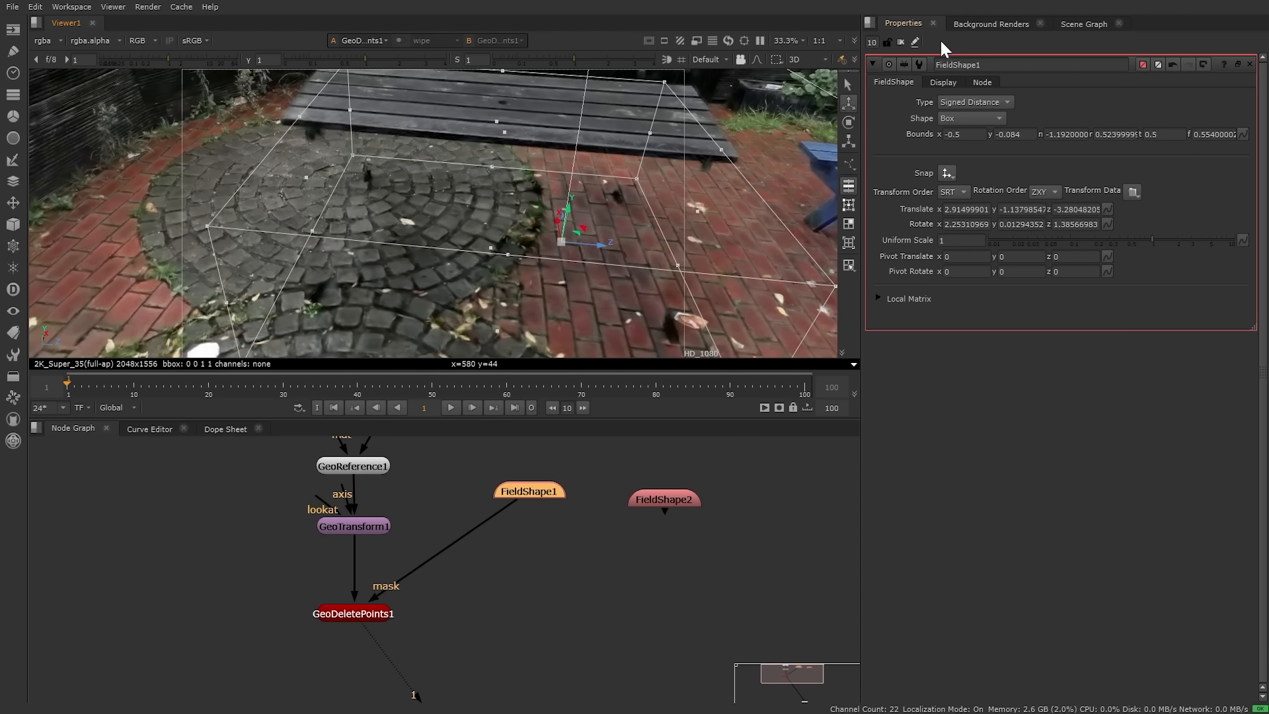
click(900, 42)
double_click(675, 502)
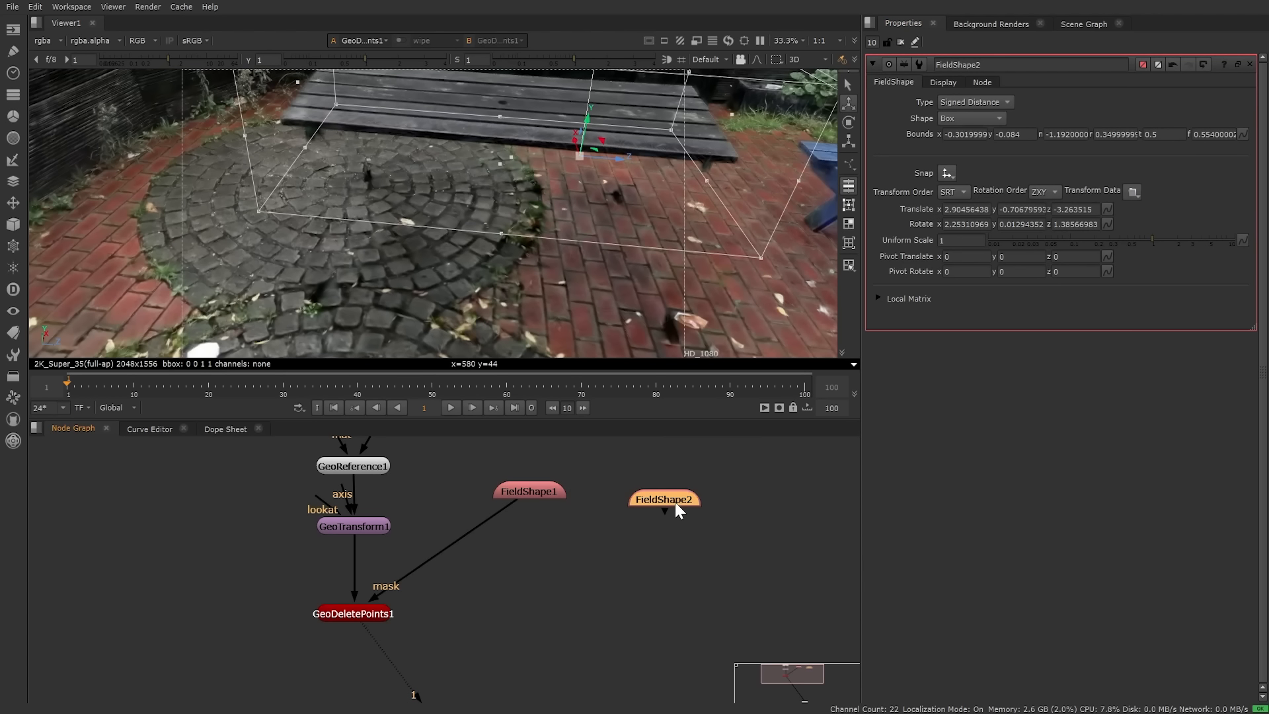
mouse_move(579, 540)
middle_down()
mouse_move(605, 558)
mouse_move(576, 564)
middle_up()
click(448, 450)
drag(448, 451, 736, 604)
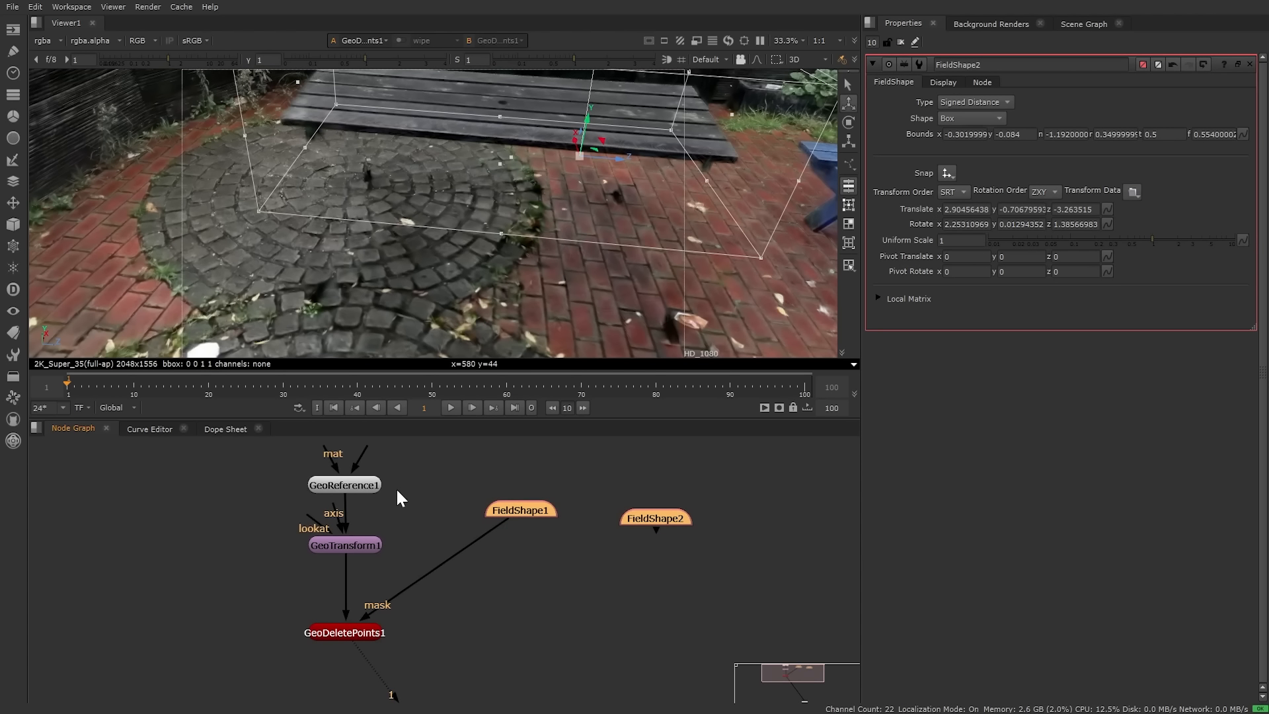
drag(510, 512, 558, 522)
click(575, 556)
Step: Add FieldMerge1 below the field shapes, with A from FieldShape1 and B from FieldShape2
key(Tab)
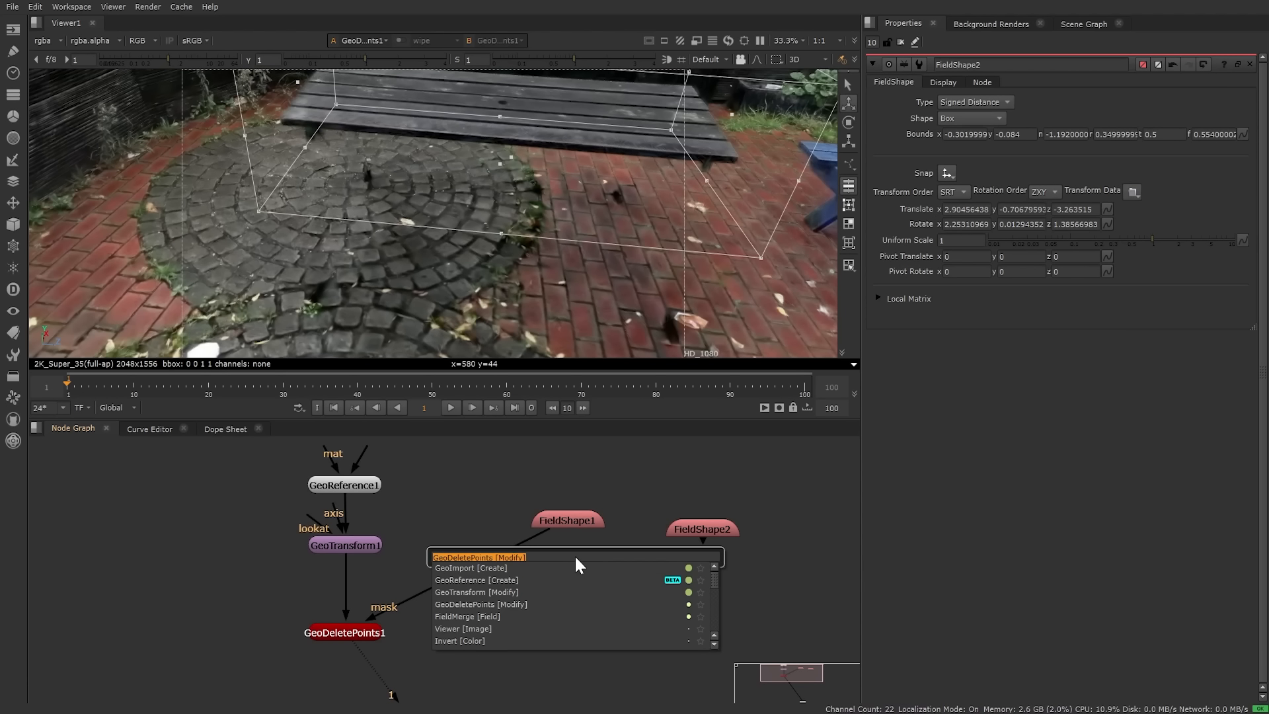
text(flie)
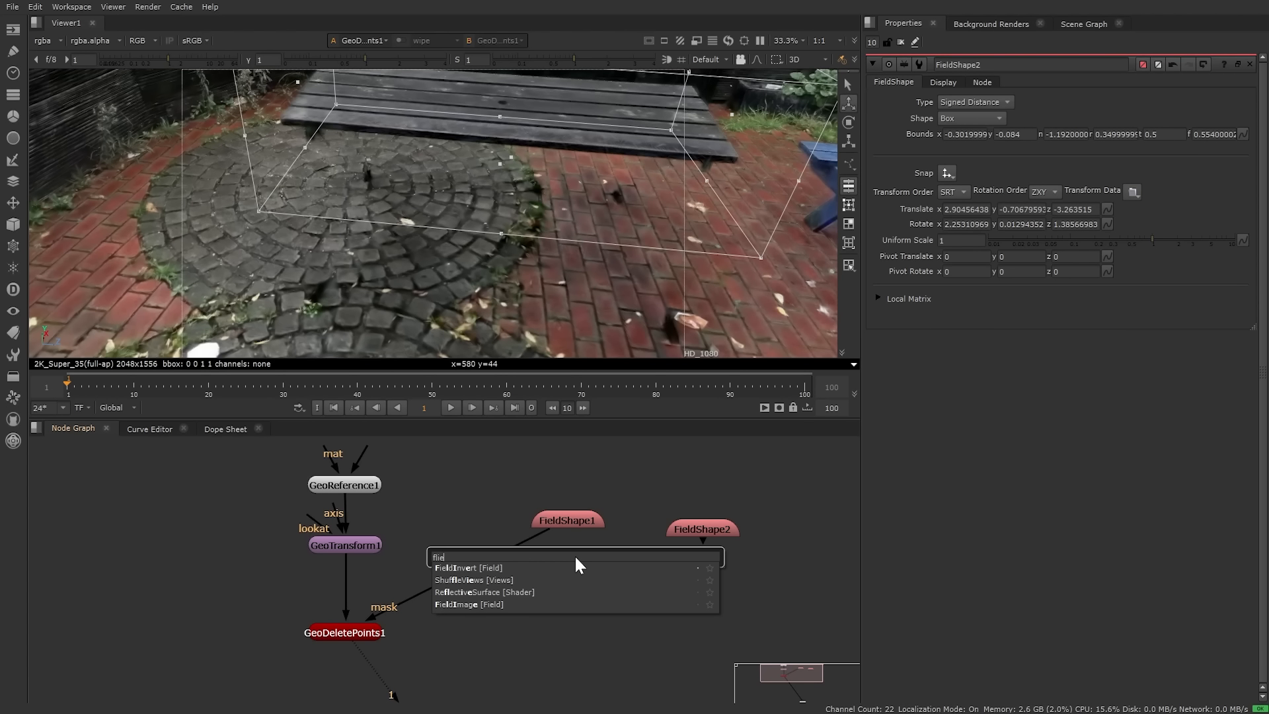
key(BackSpace)
key(BackSpace)
key(BackSpace)
text(ie)
key(Return)
drag(575, 556, 557, 517)
drag(612, 554, 737, 577)
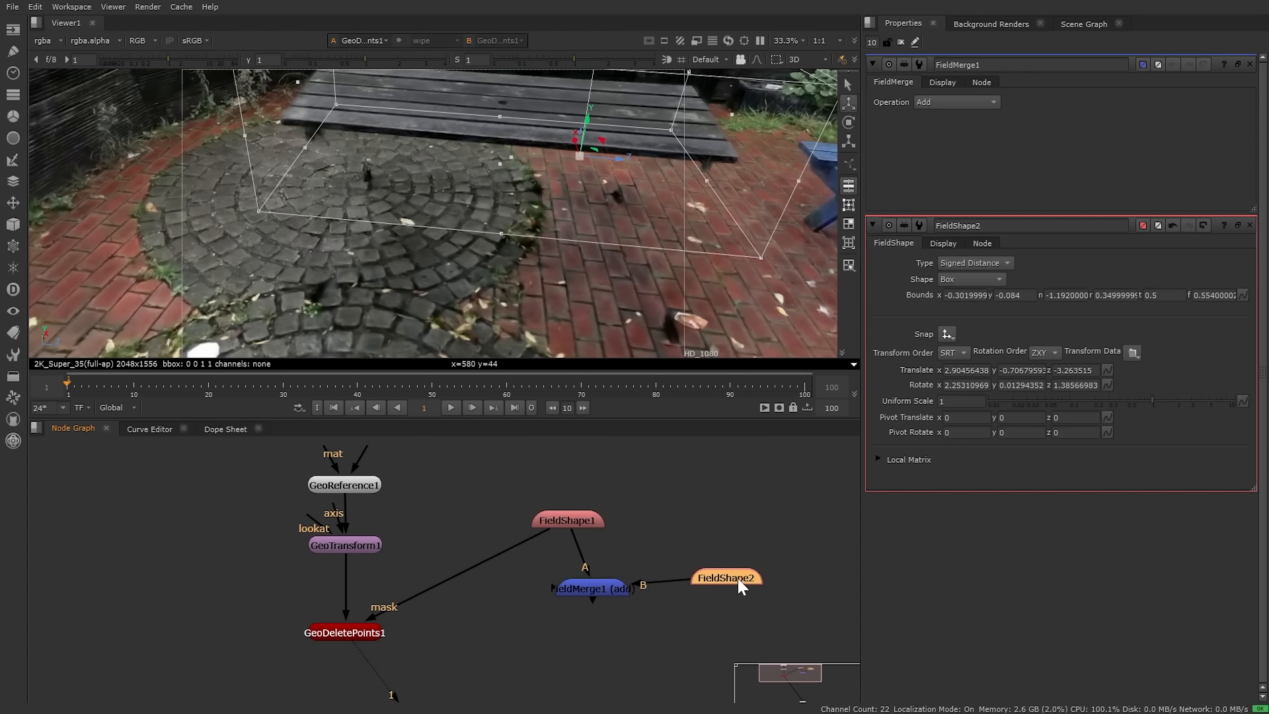
Step: Rewire GeoDeletePoints1's mask from FieldShape1 to FieldMerge1 and tidy the nodes
drag(398, 600, 590, 580)
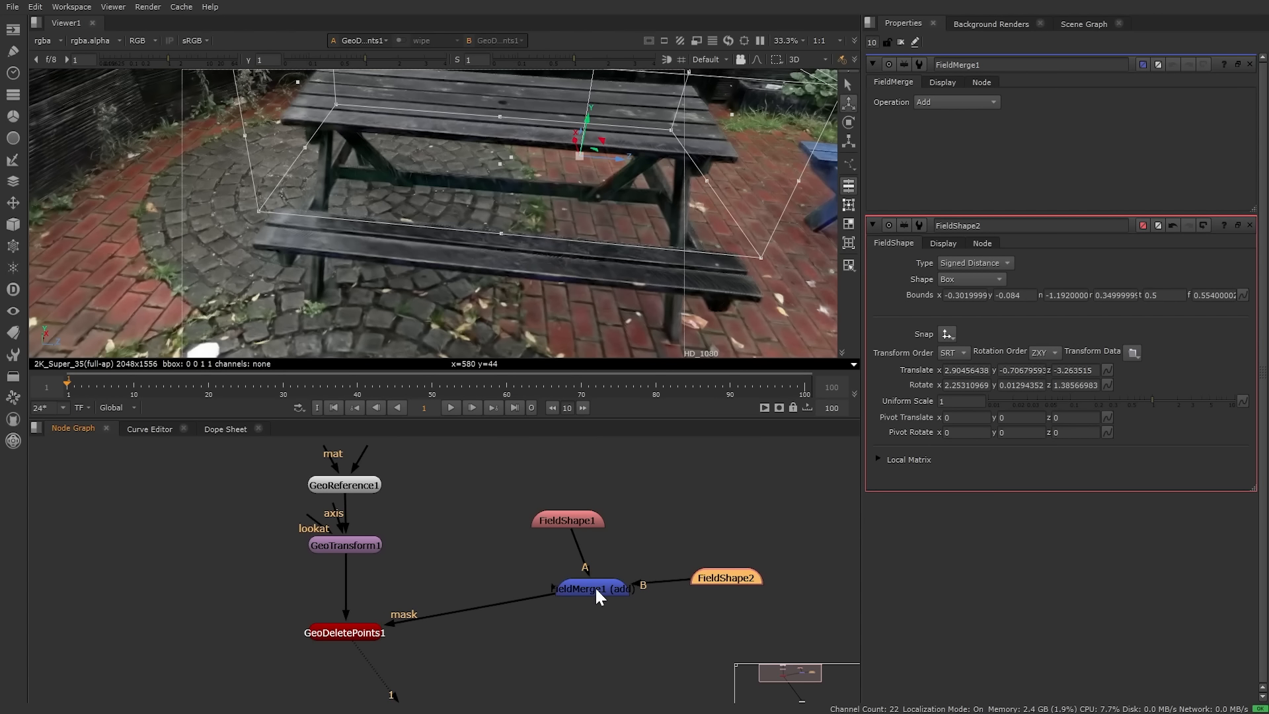
drag(594, 585, 589, 621)
drag(573, 520, 601, 529)
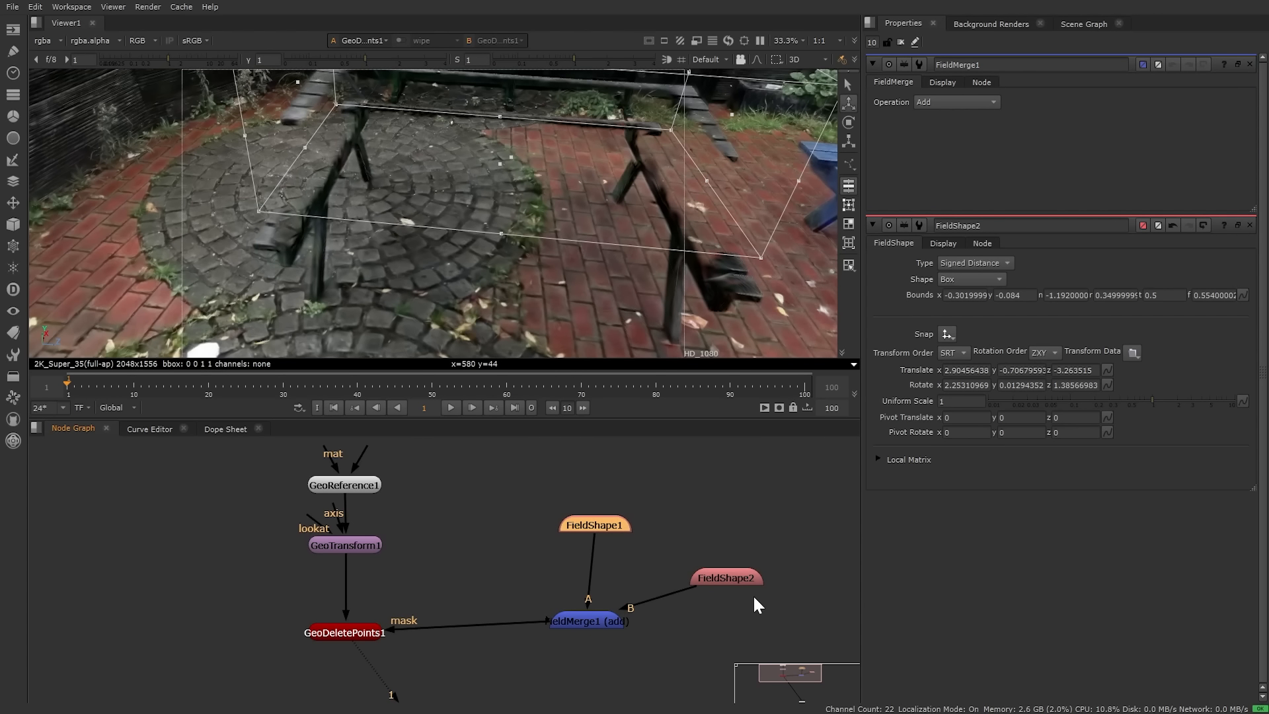
drag(738, 576, 756, 615)
ctrl+drag(589, 265, 492, 261)
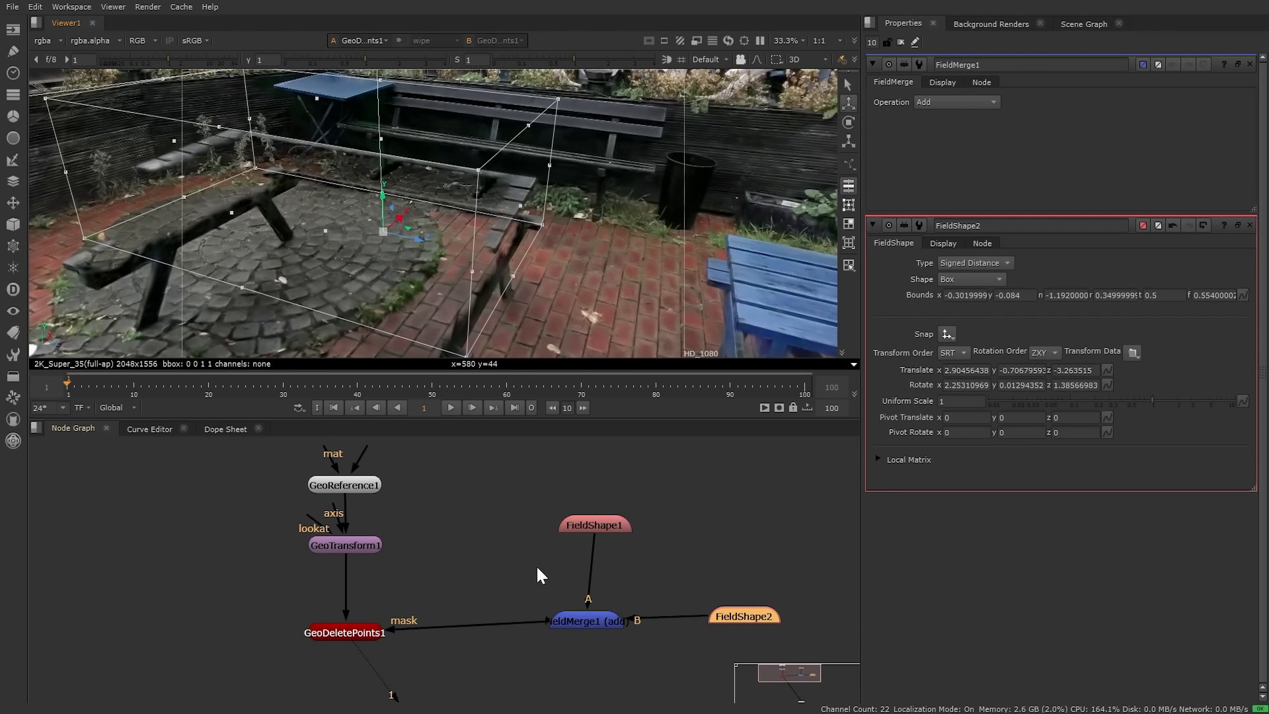
middle_drag(497, 570, 534, 526)
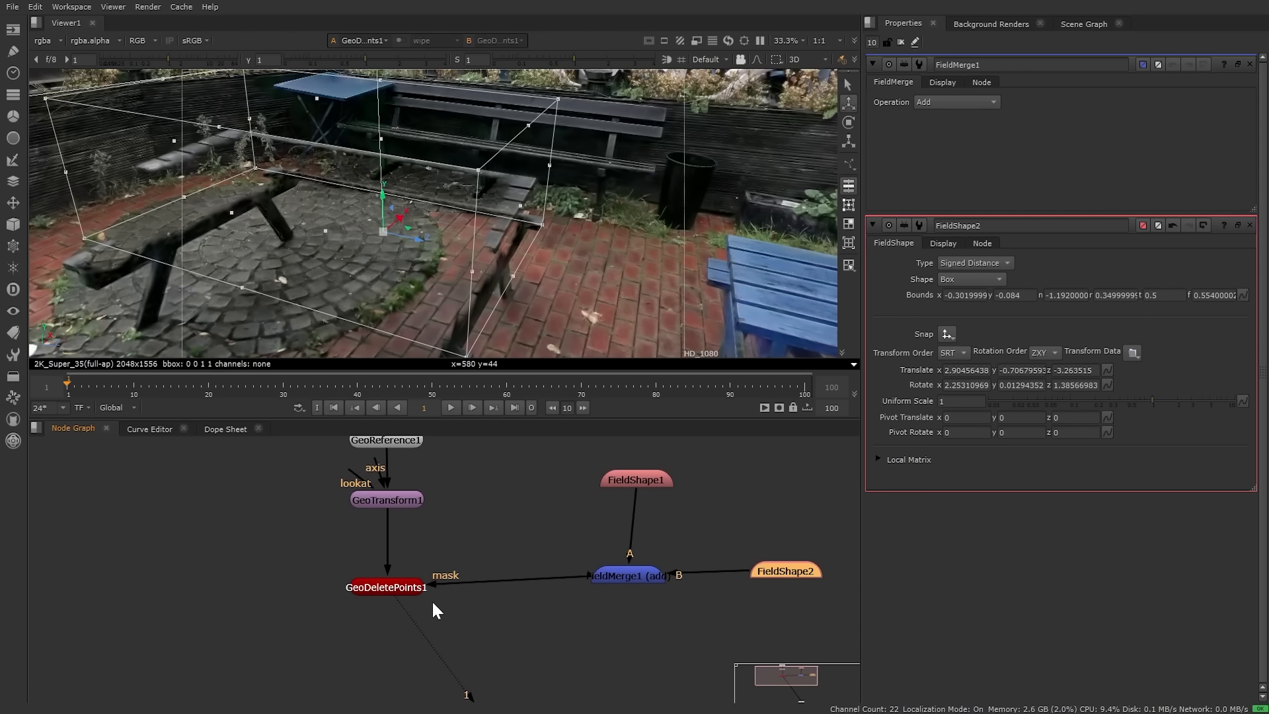
Step: Switch FieldMerge1's operation from Add to Shape Union and orbit to confirm the table is gone
click(621, 575)
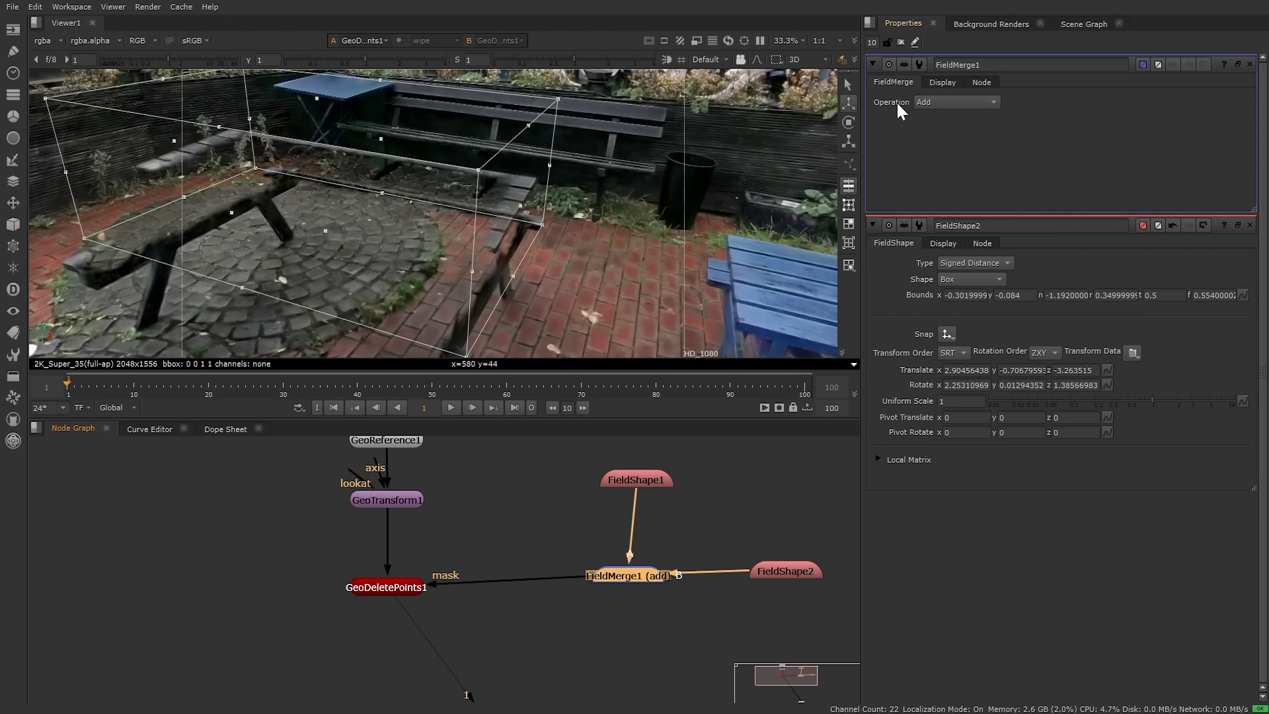
click(948, 104)
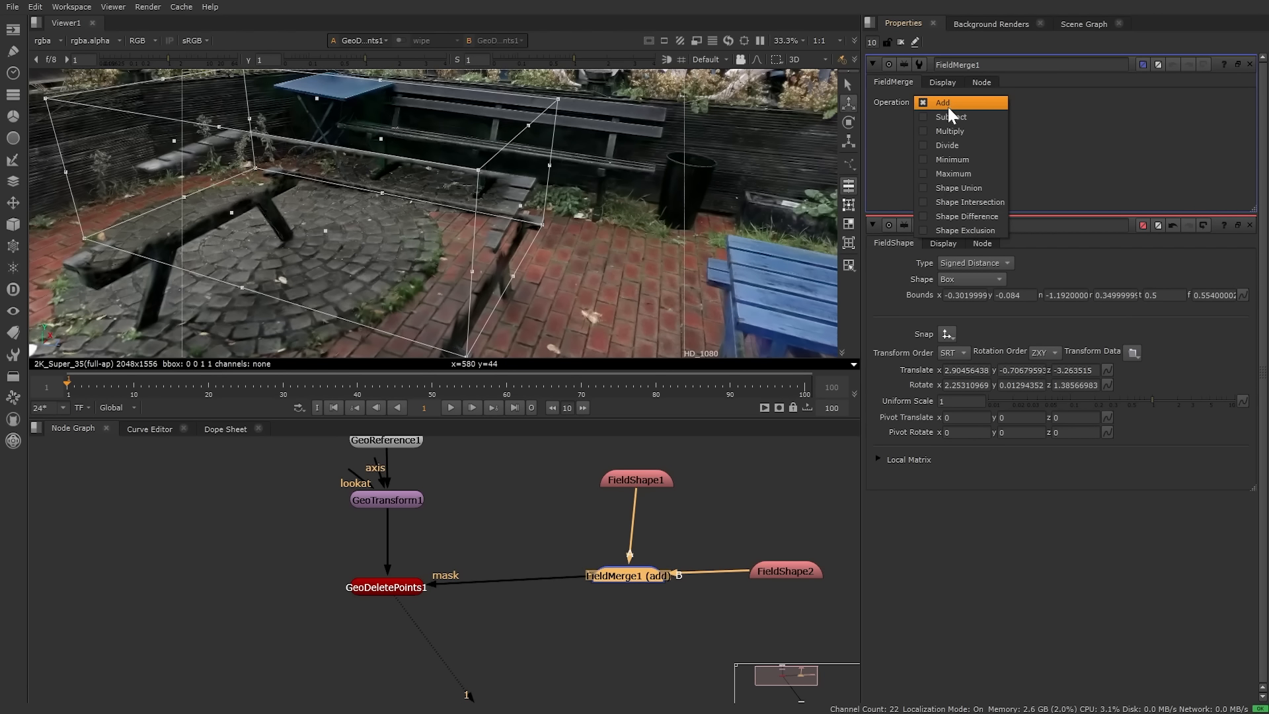
click(954, 187)
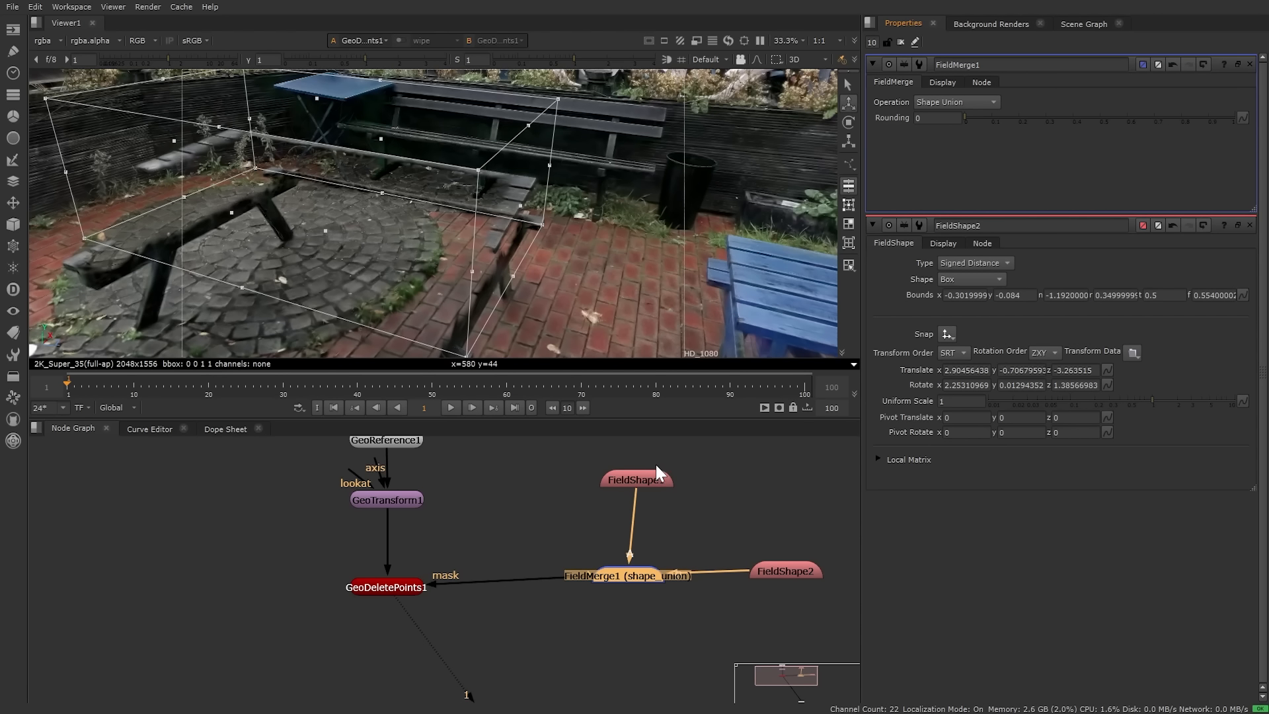
ctrl+drag(477, 268, 610, 177)
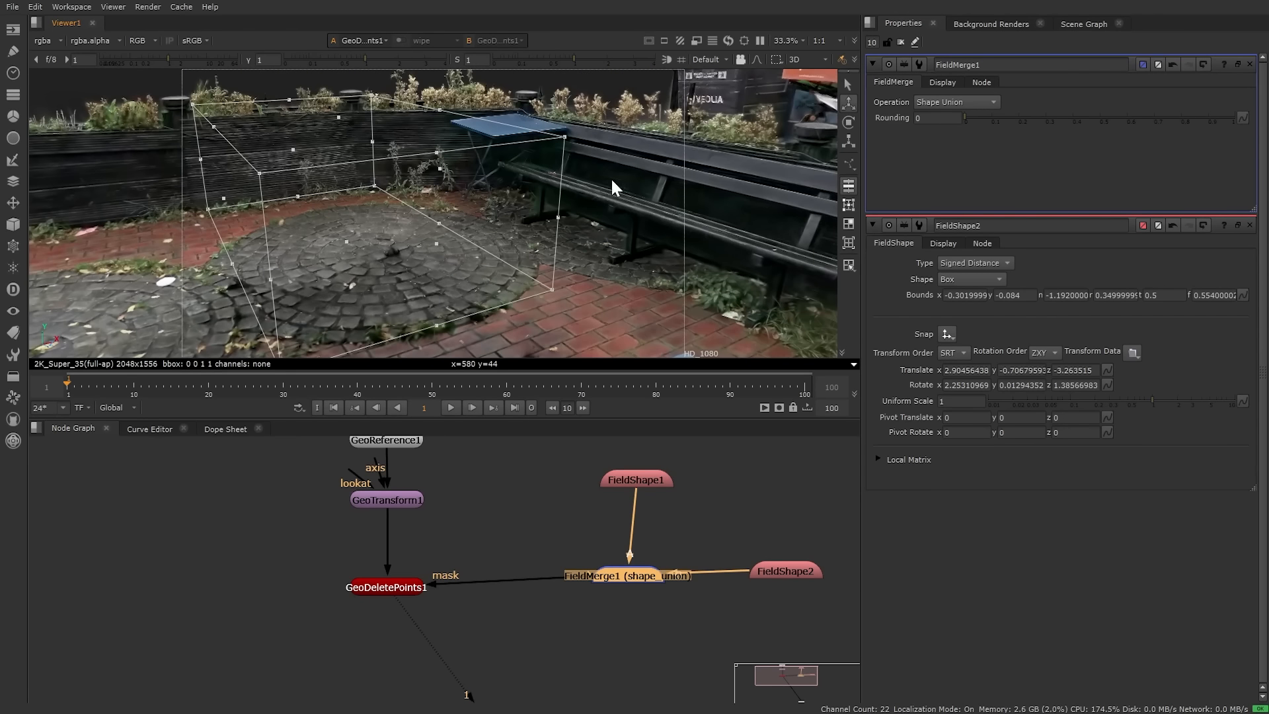
click(900, 42)
ctrl+drag(562, 231, 482, 298)
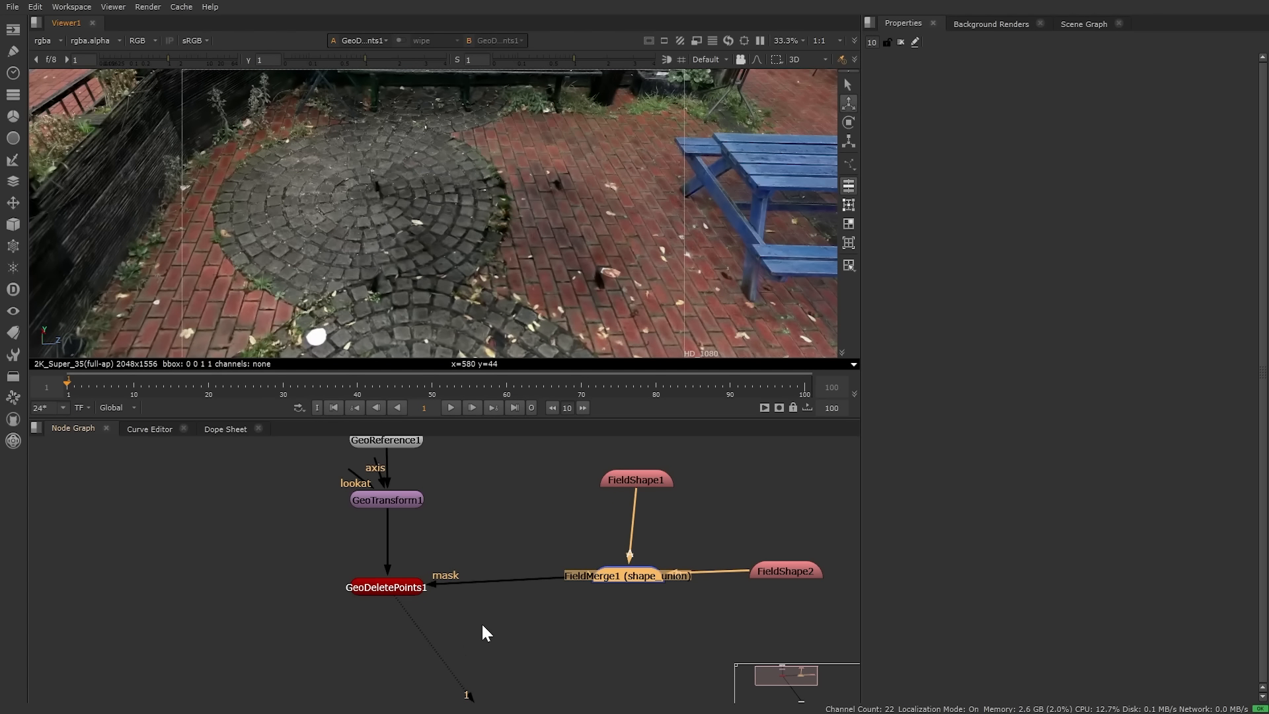
Step: Move FieldShape1, FieldShape2 and FieldMerge1 to the right in the Node Graph
middle_drag(486, 633, 425, 654)
drag(457, 500, 857, 694)
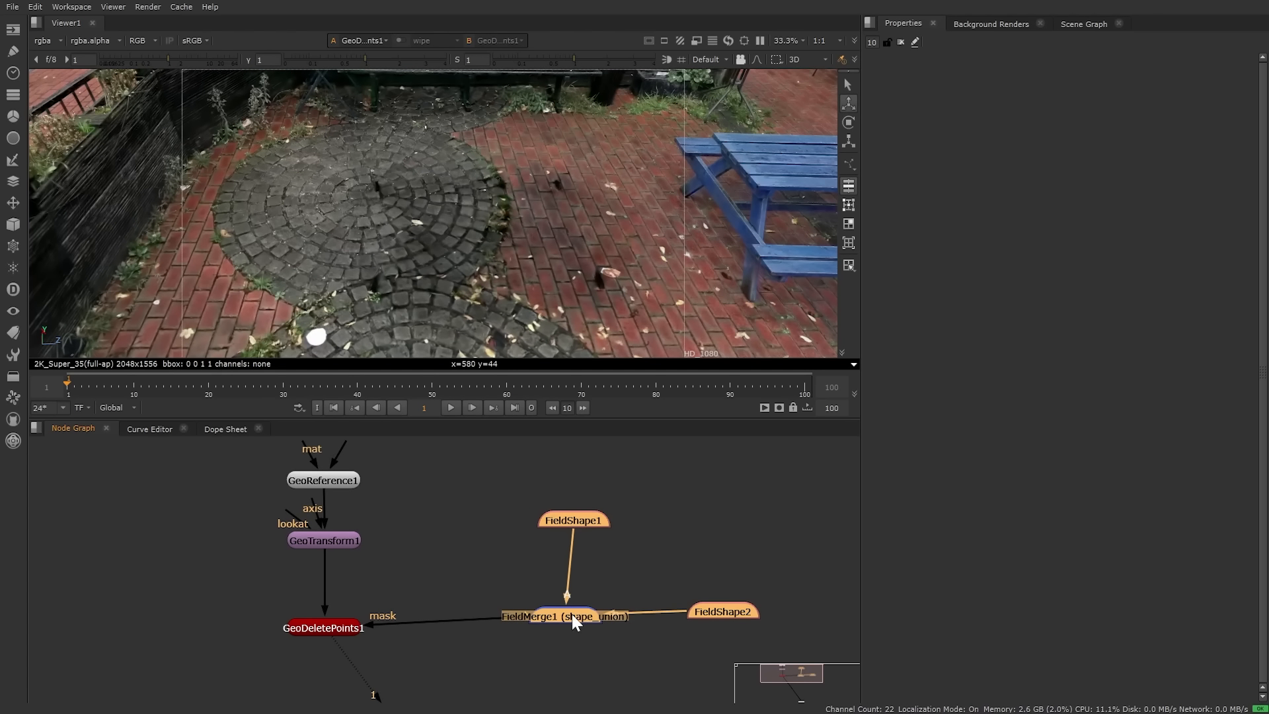
drag(572, 614, 693, 624)
click(422, 573)
Step: Preview the isolated bench with Invert Points Mask on GeoDeletePoints1, then turn inversion back off
middle_drag(351, 597, 366, 543)
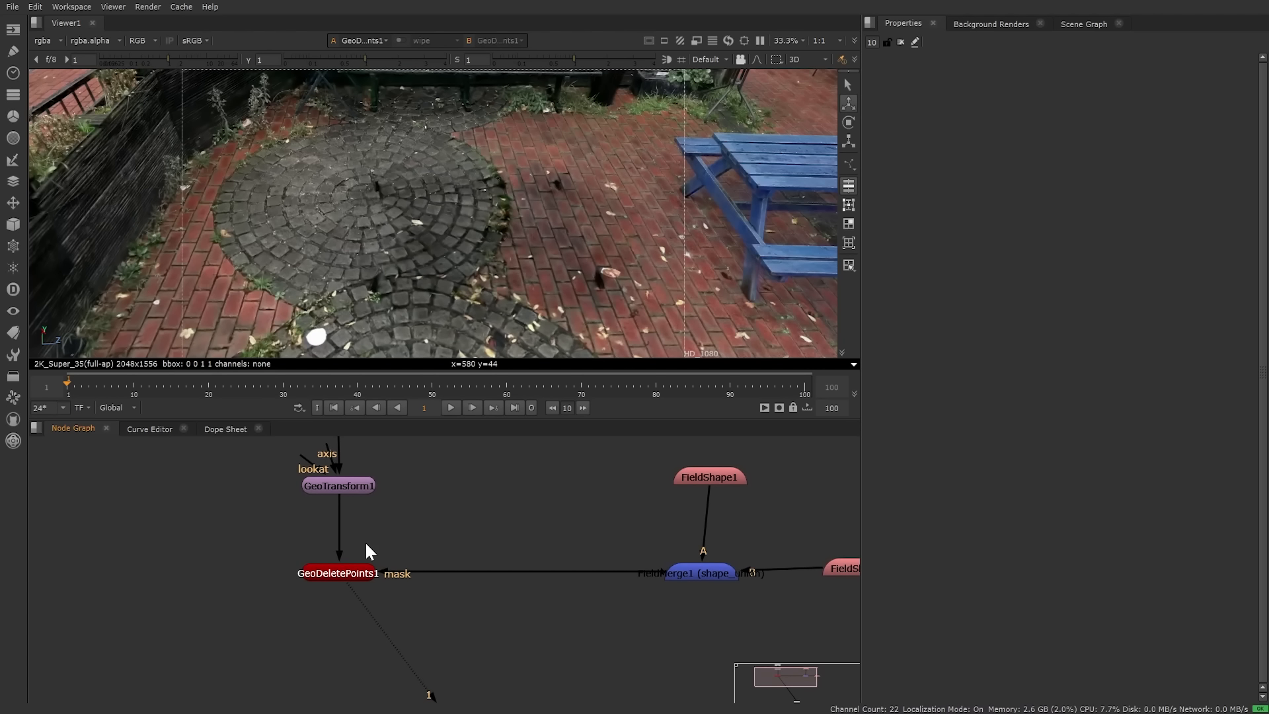
click(339, 574)
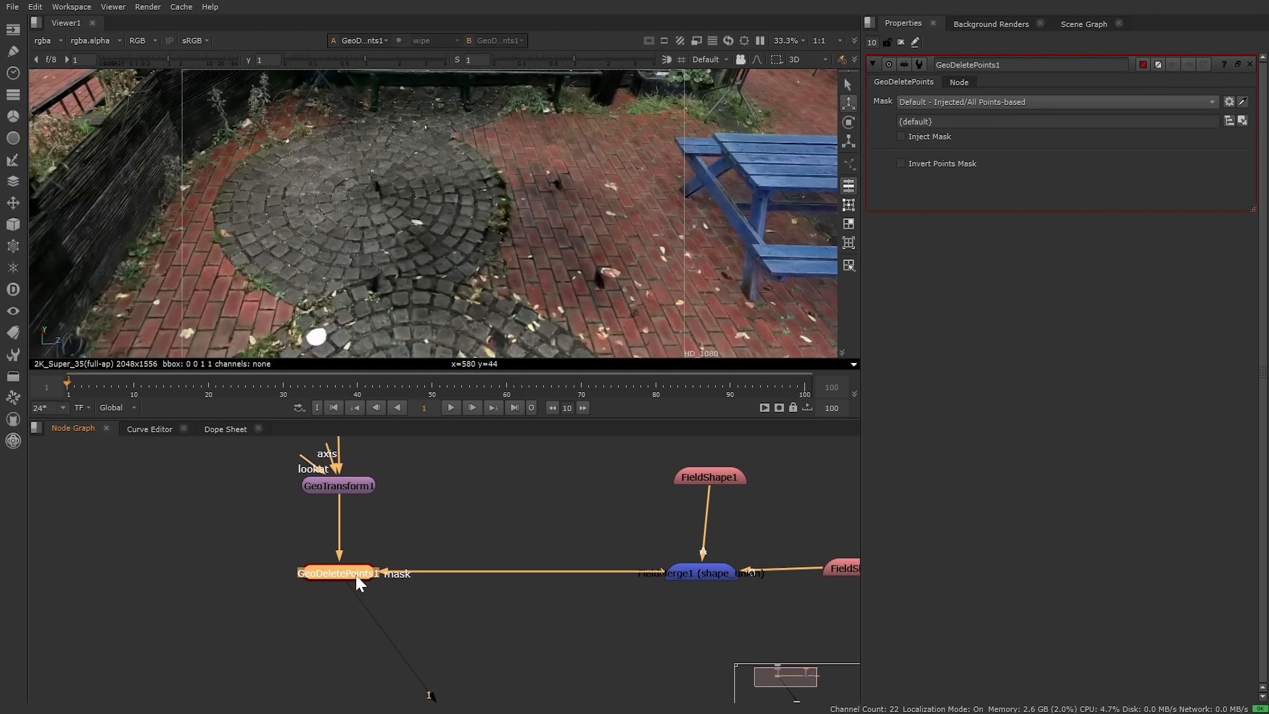
click(924, 163)
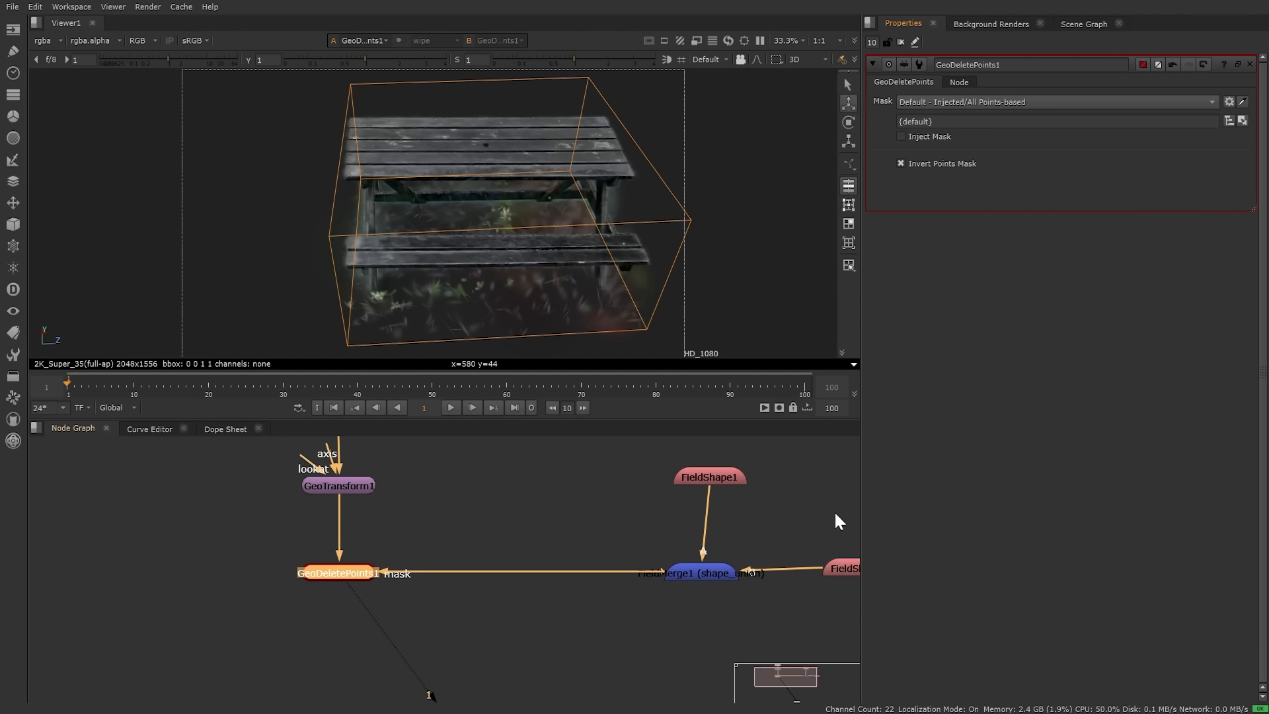
ctrl+drag(394, 249, 367, 226)
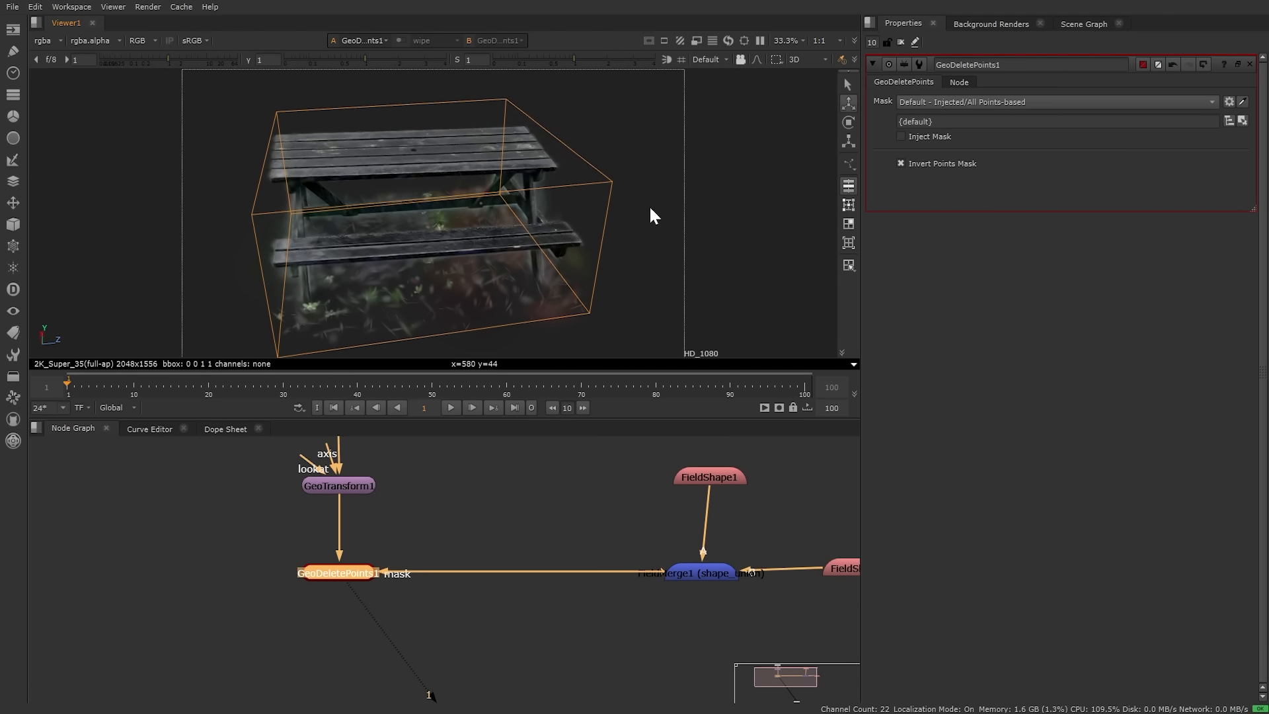
click(941, 167)
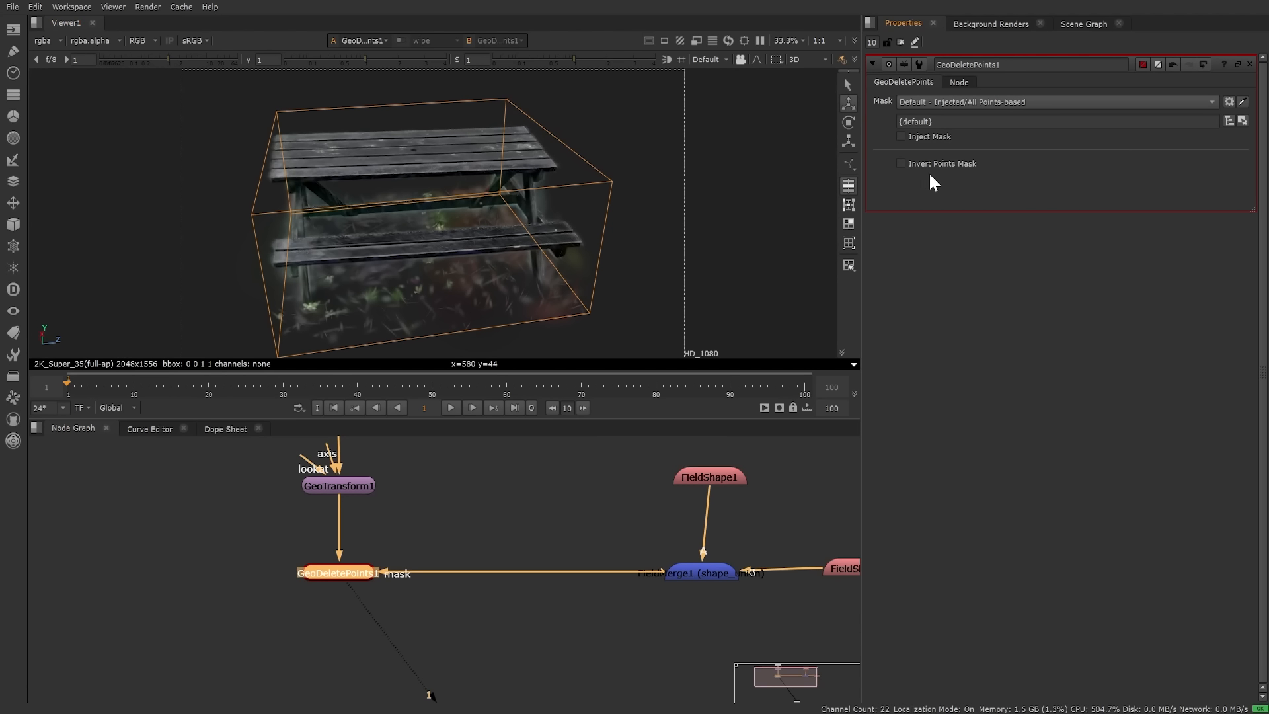
click(533, 523)
key(Tab)
Step: Insert a FieldInvert node into GeoDeletePoints1's mask connection so only the bench remains
text(inver)
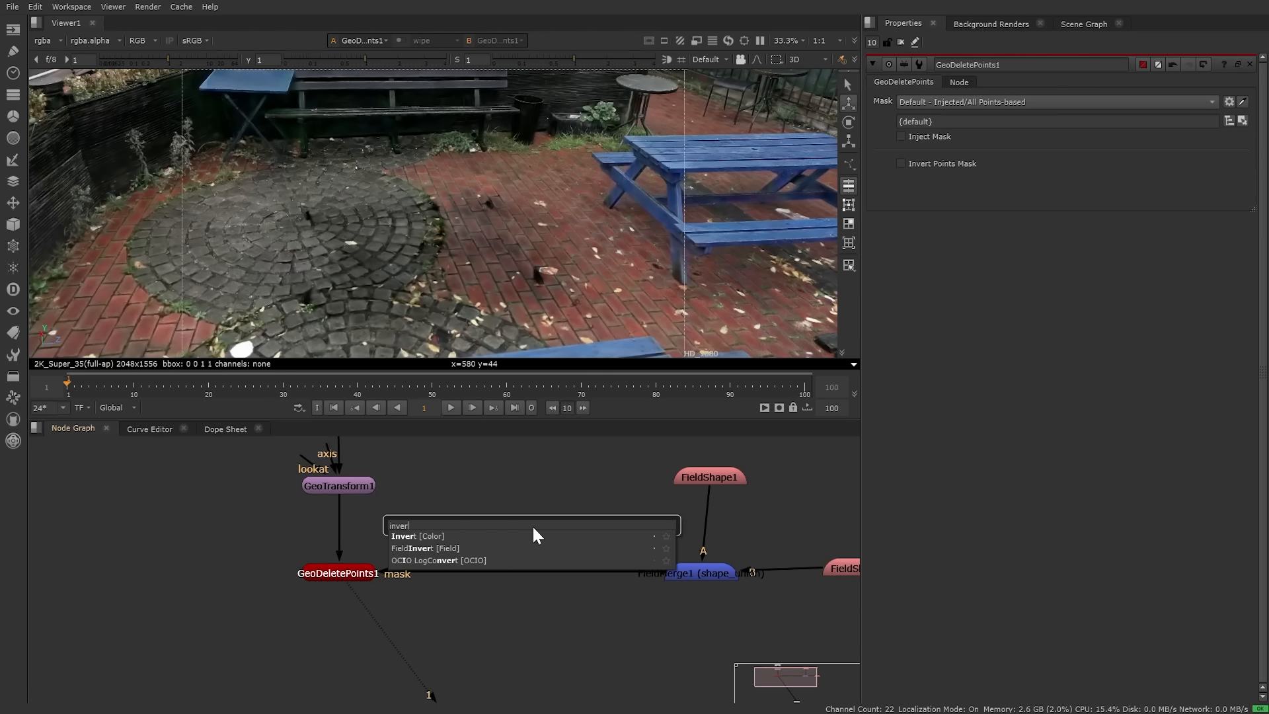
key(Down)
key(Return)
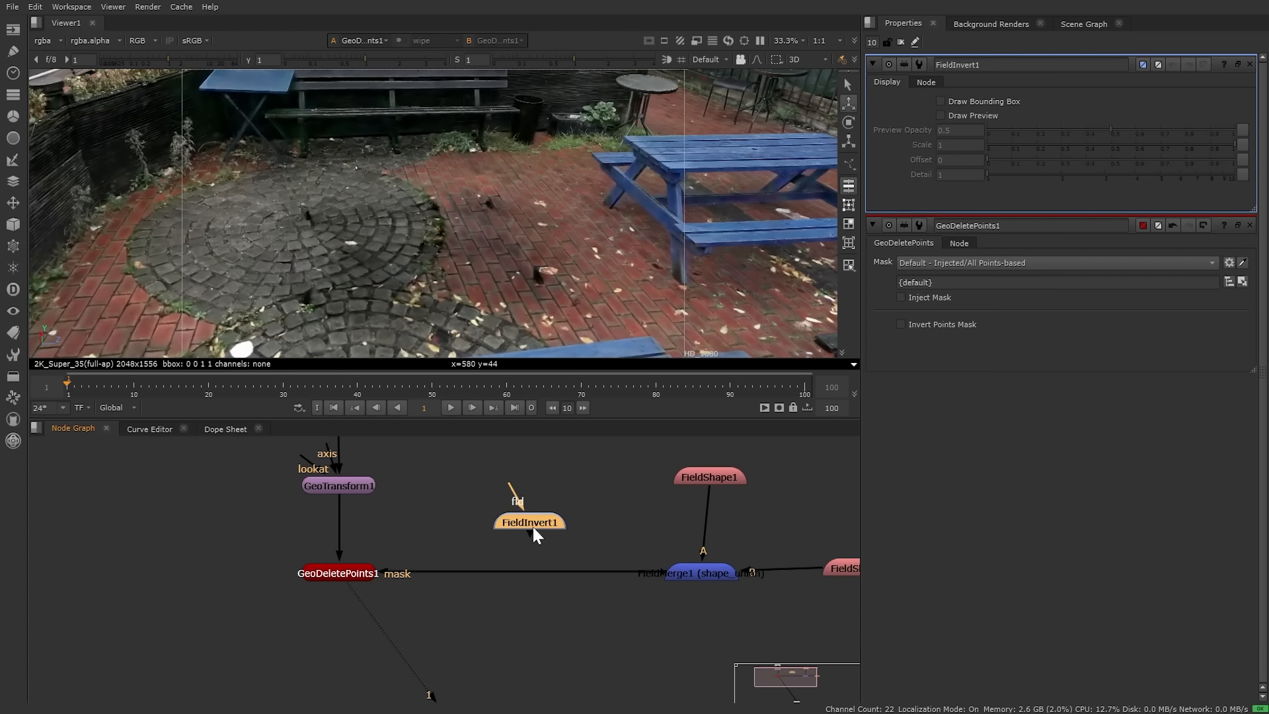
drag(533, 519, 534, 568)
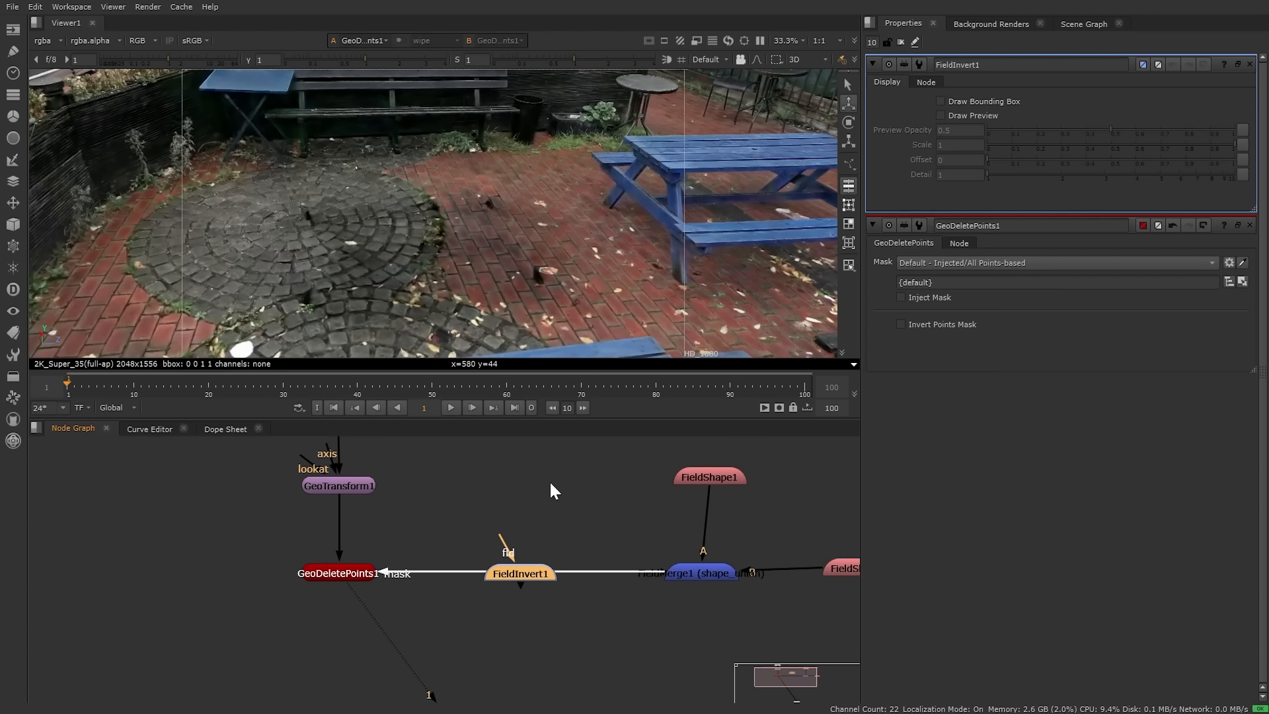
Step: Move the field shape and merge nodes up, place FieldInvert1 under FieldMerge1, and select FieldShape1
middle_drag(632, 536, 520, 592)
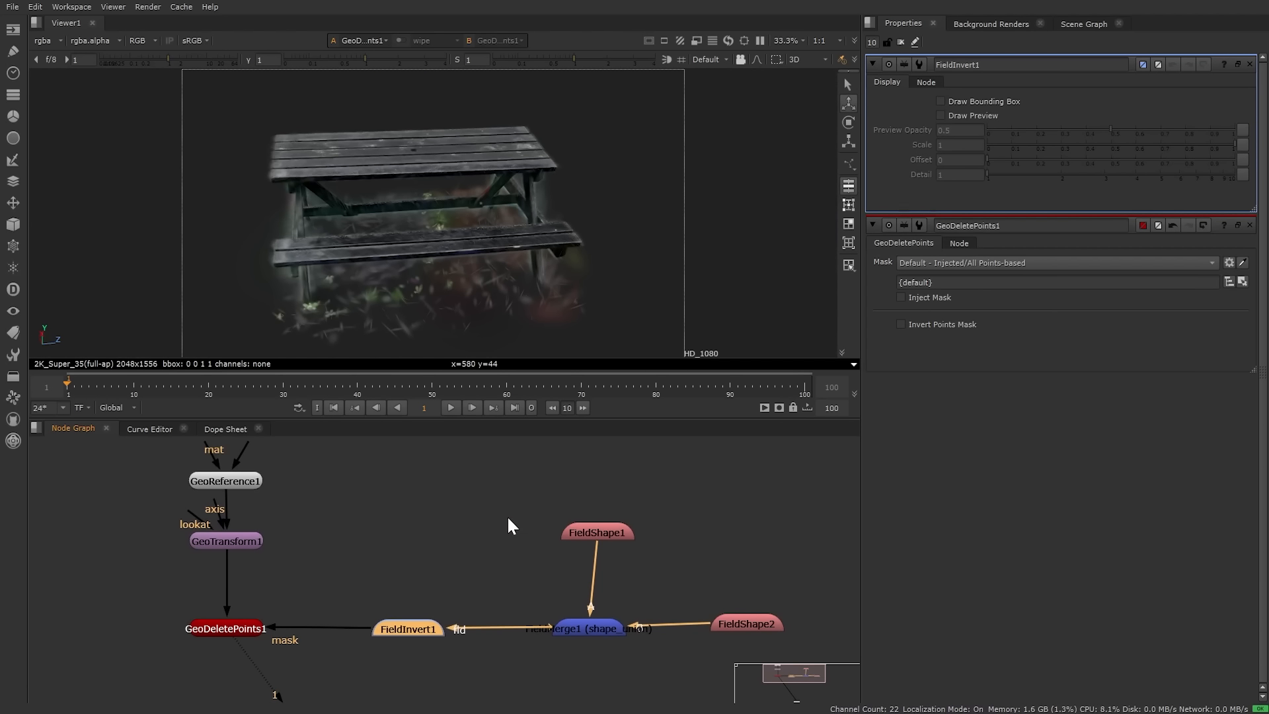
drag(474, 489, 807, 652)
drag(597, 629, 588, 515)
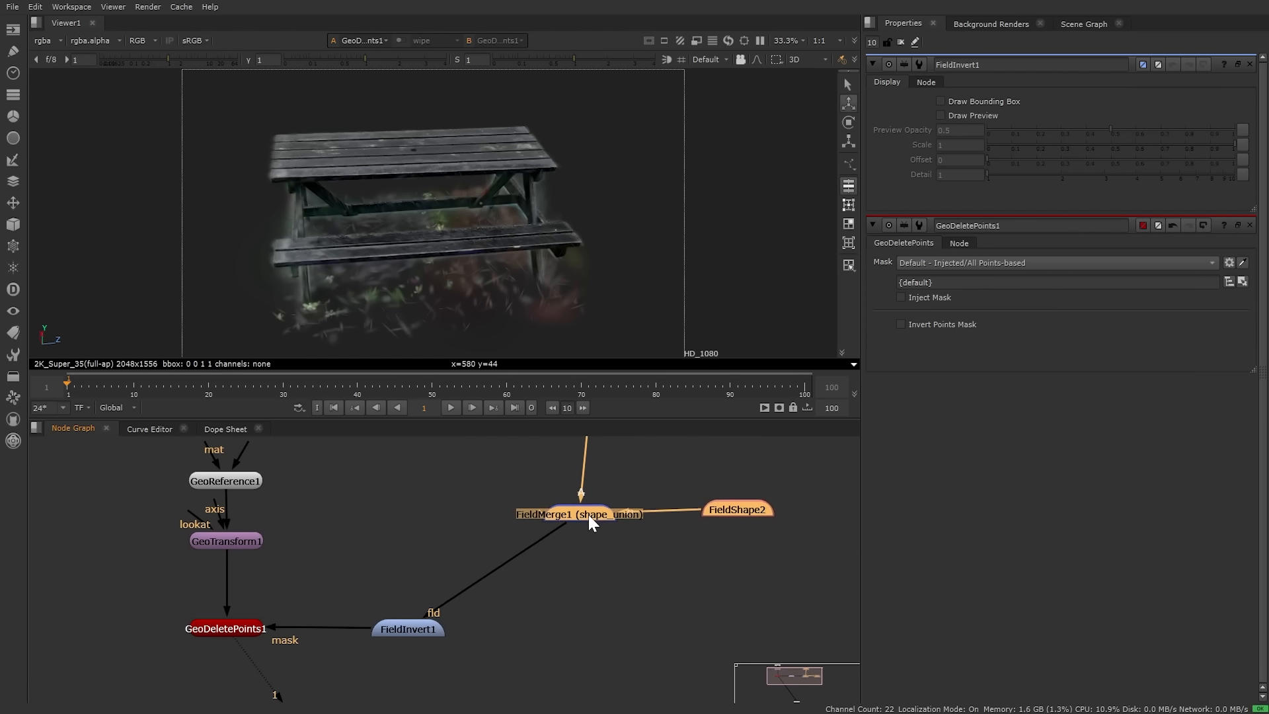
drag(414, 635, 586, 635)
middle_drag(641, 453, 621, 547)
click(574, 513)
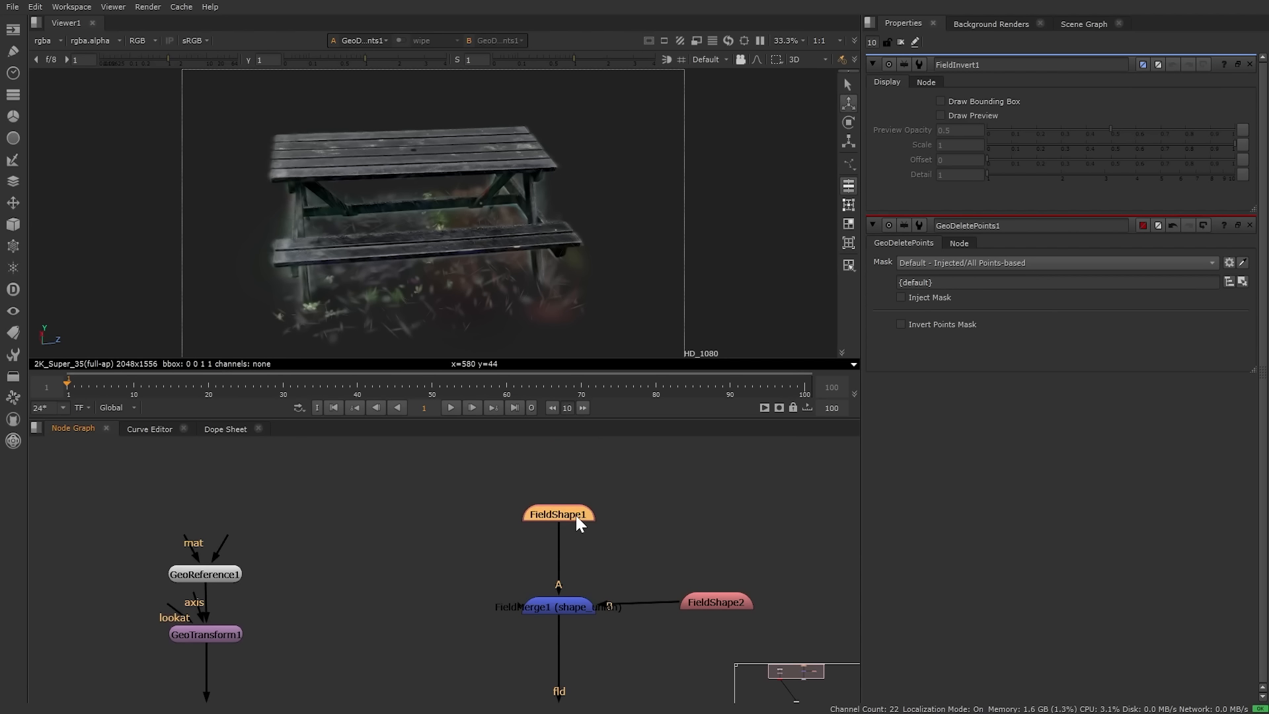
Step: Paste a copy of FieldShape1 as FieldShape3 and pull its near and far box faces inward
click(487, 539)
key(ctrl+v)
double_click(487, 539)
middle_drag(516, 292, 562, 122)
drag(561, 120, 527, 124)
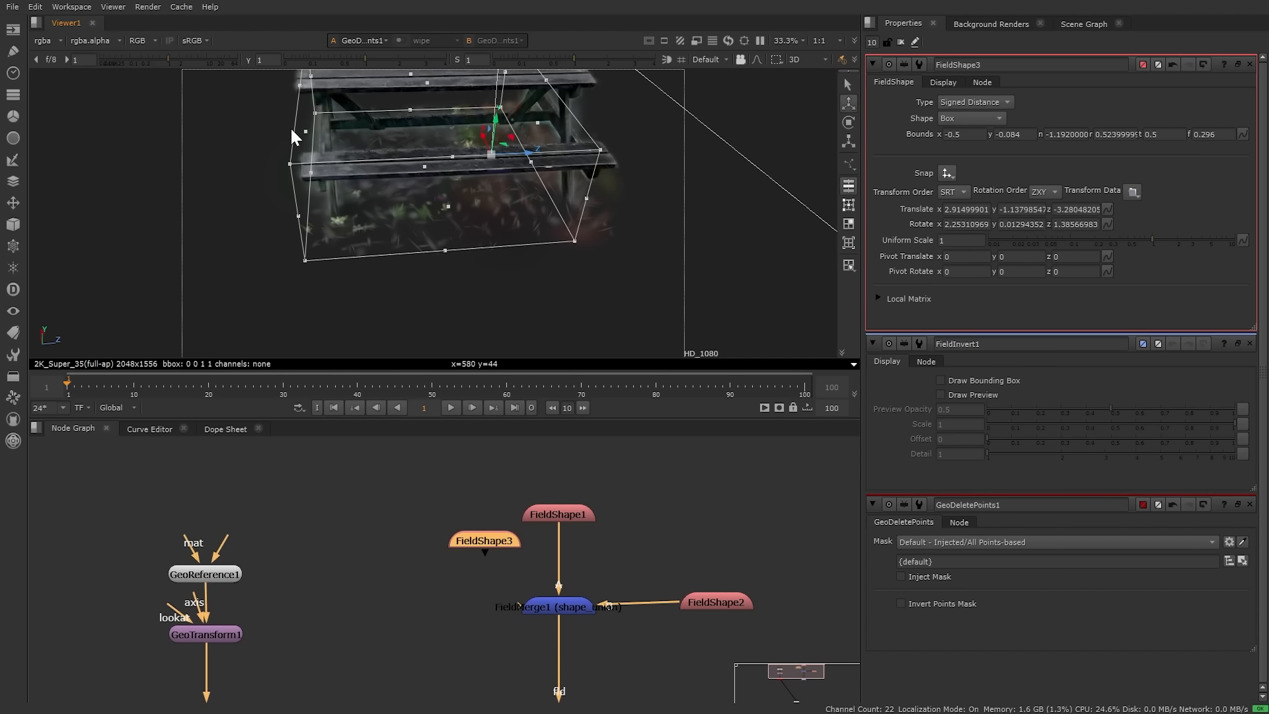
drag(292, 128, 335, 127)
Step: Lower FieldShape3's box to the ground under the bench, with bounds n -1.008 and f 0.335
ctrl+drag(456, 222, 449, 161)
middle_drag(449, 161, 454, 201)
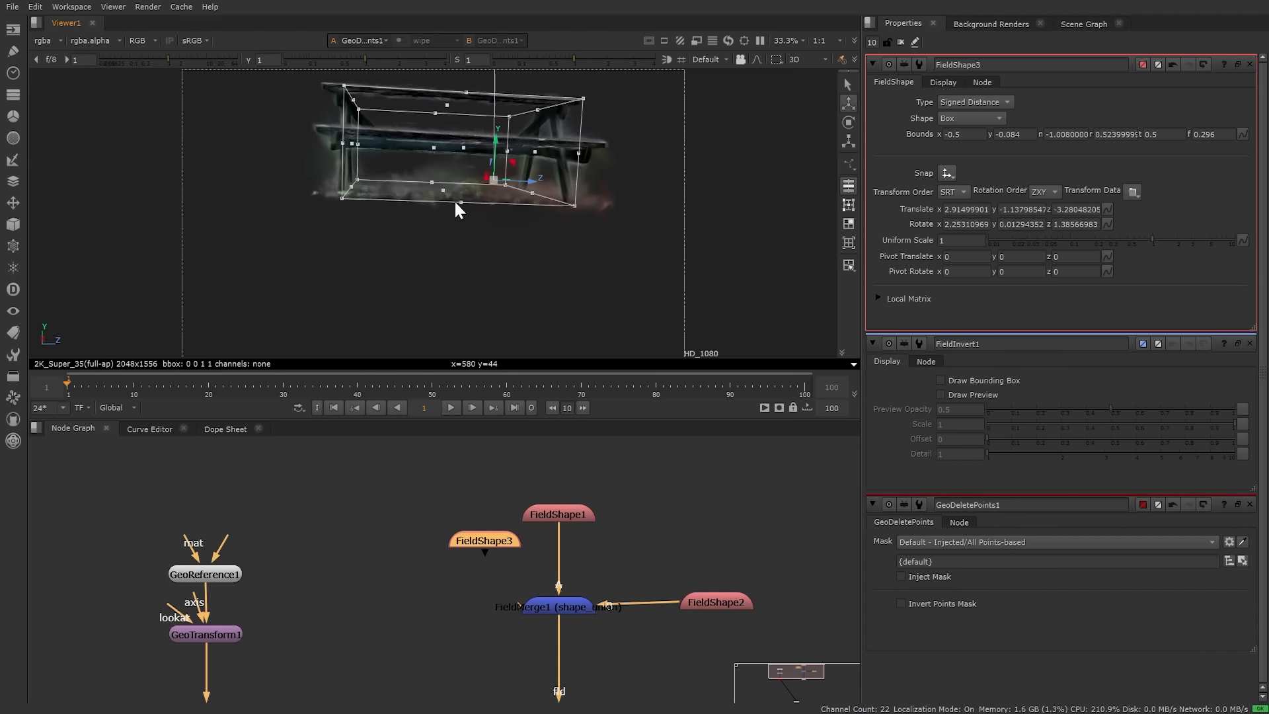
ctrl+drag(457, 204, 420, 281)
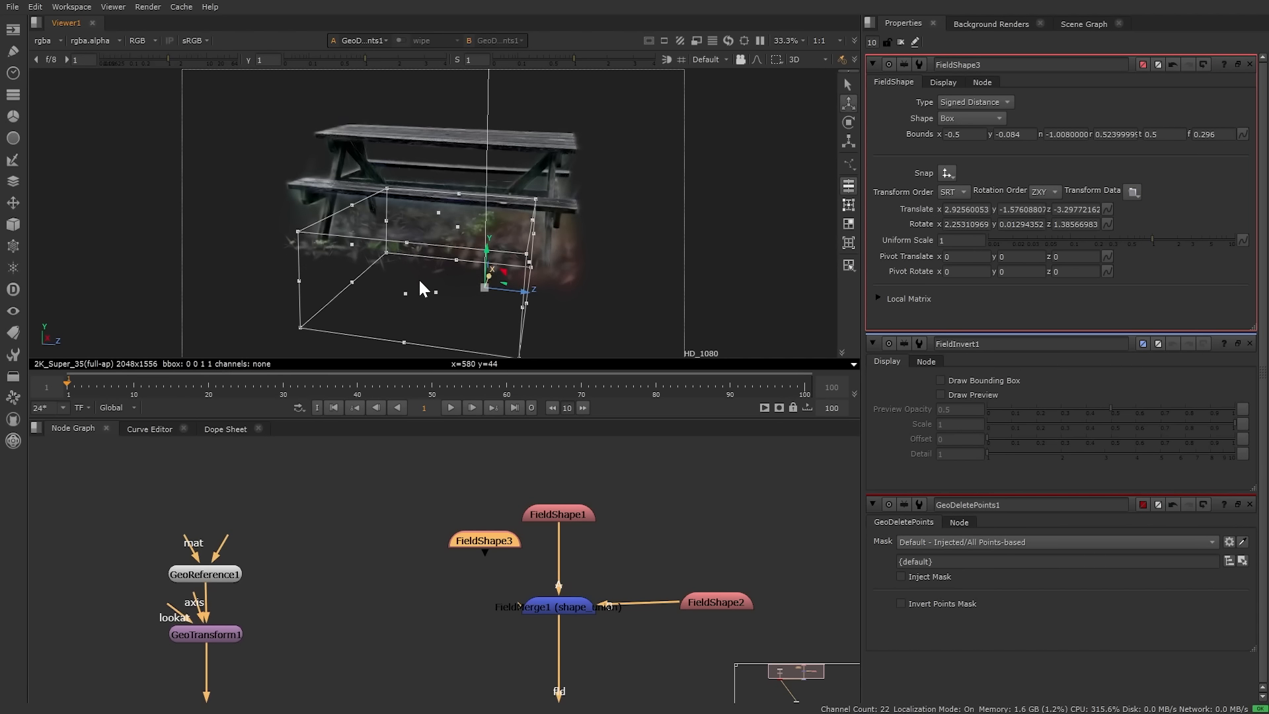
ctrl+drag(548, 293, 535, 264)
Step: Move the FieldShape3 node beside the merge chain in the Node Graph
middle_drag(562, 573, 560, 491)
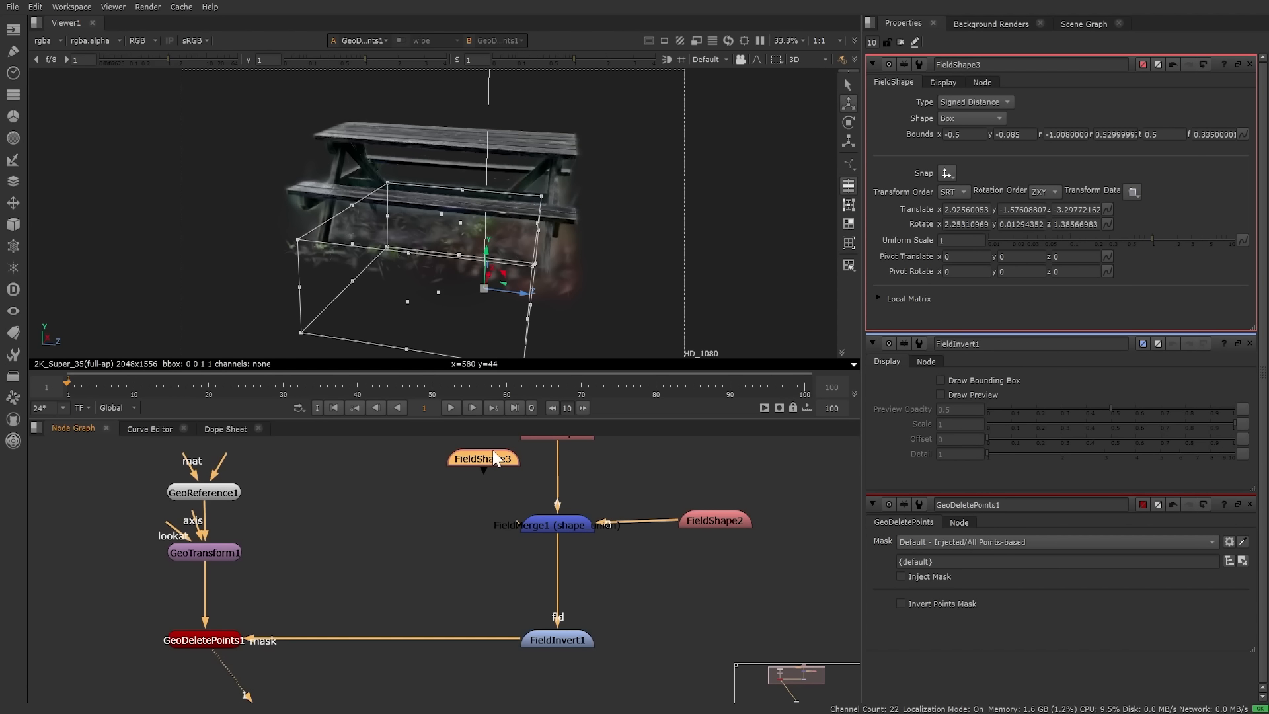
drag(491, 454, 457, 542)
key(Tab)
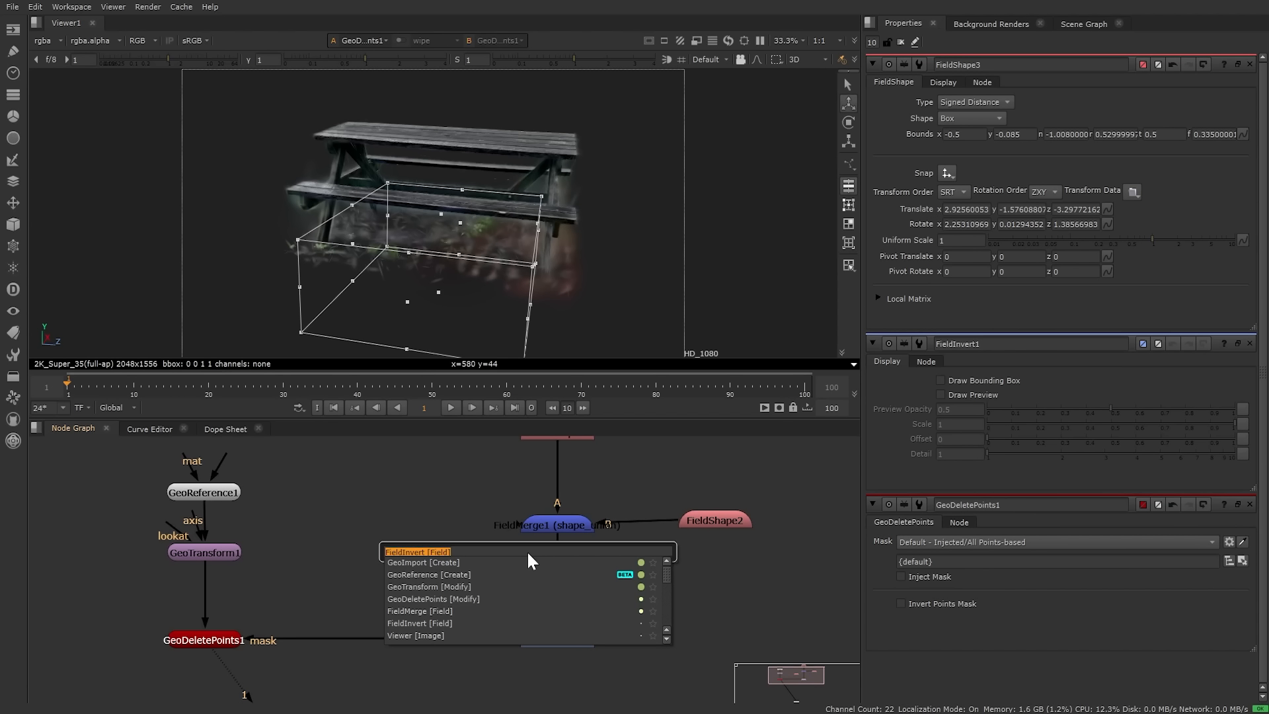
Step: Insert FieldMerge2 between FieldMerge1 and FieldInvert1, with FieldShape3 on its A input
text(merg)
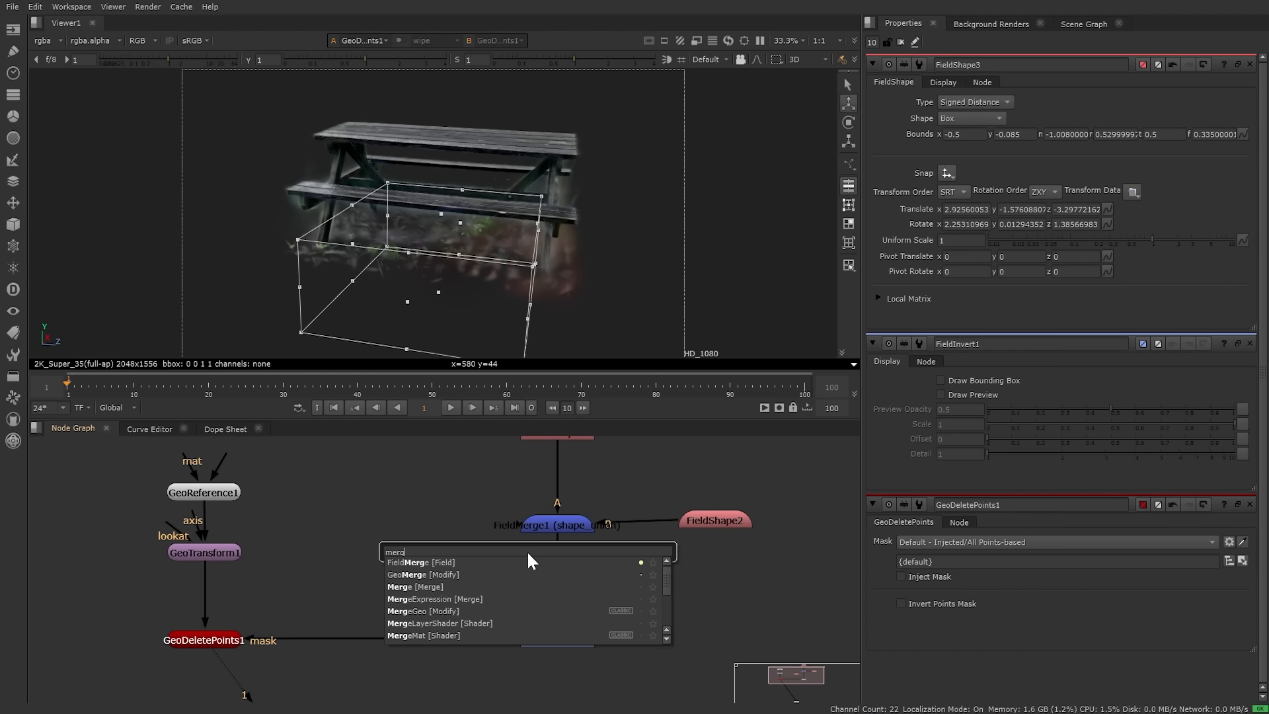
key(Down)
key(Return)
click(557, 577)
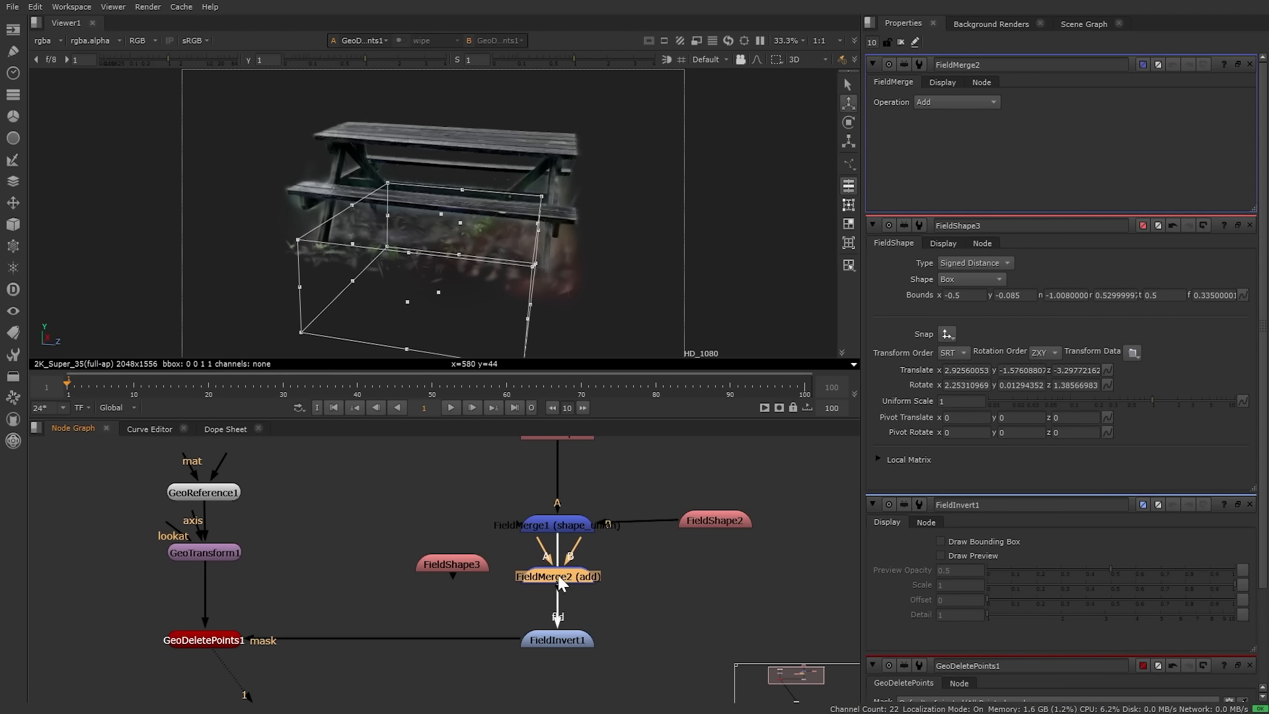
drag(546, 557, 453, 571)
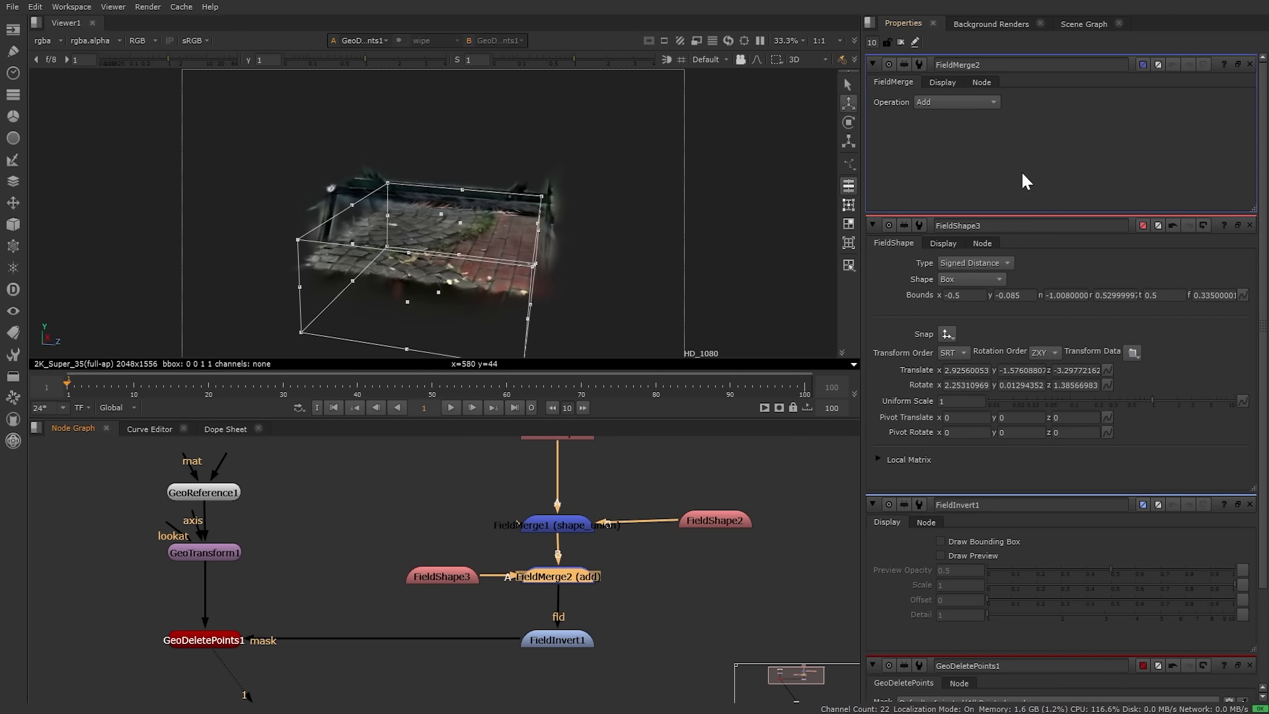
Step: Set FieldMerge2's Operation to Shape Difference and check the cut ground in the viewer
click(975, 104)
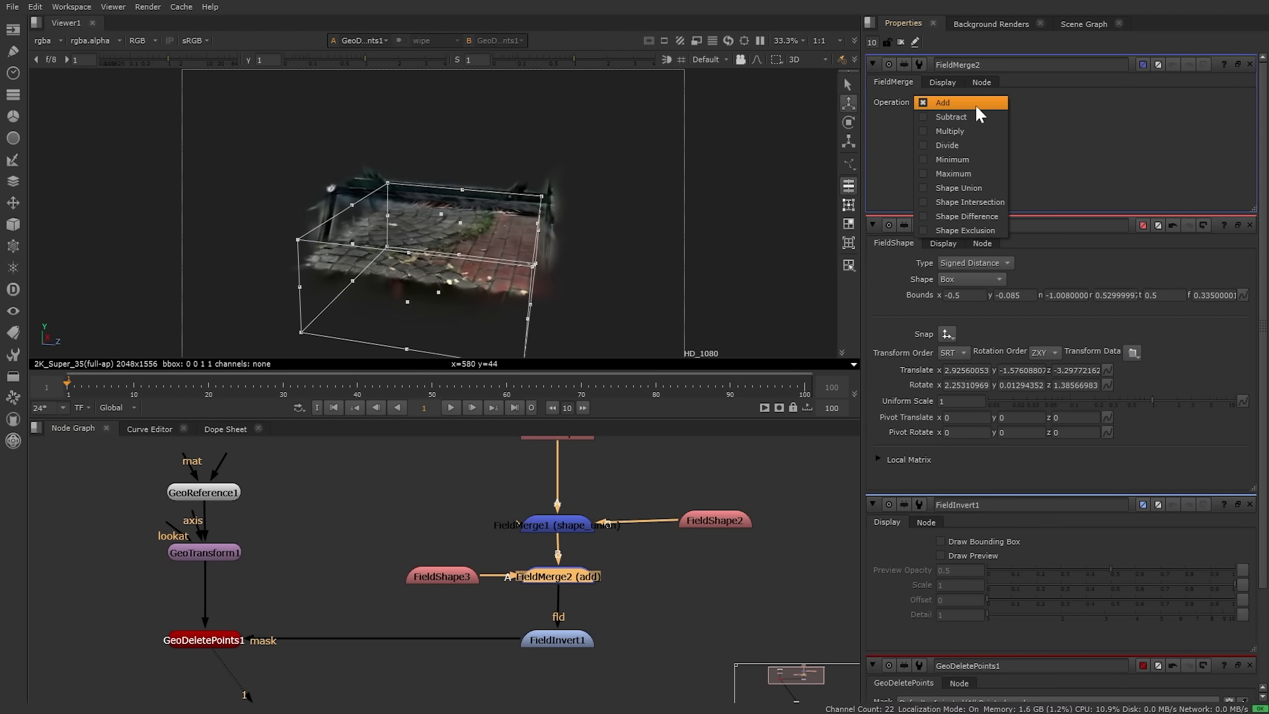
click(942, 218)
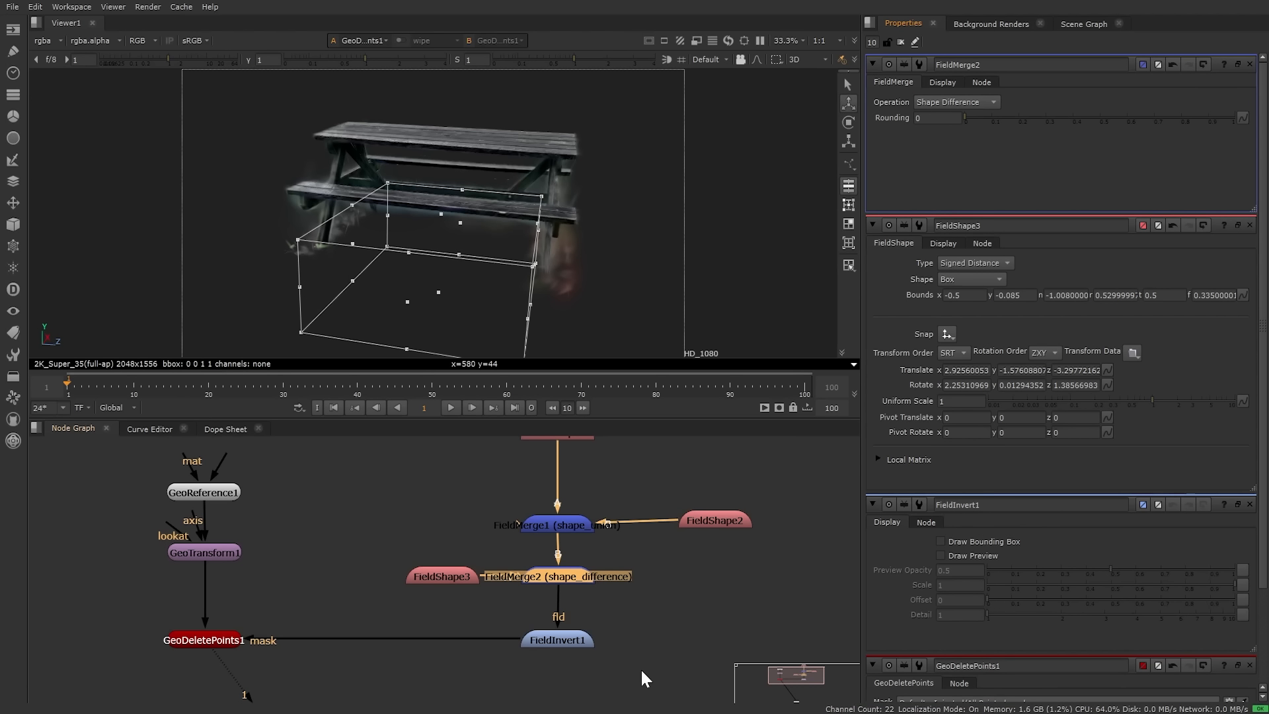
ctrl+drag(388, 291, 499, 274)
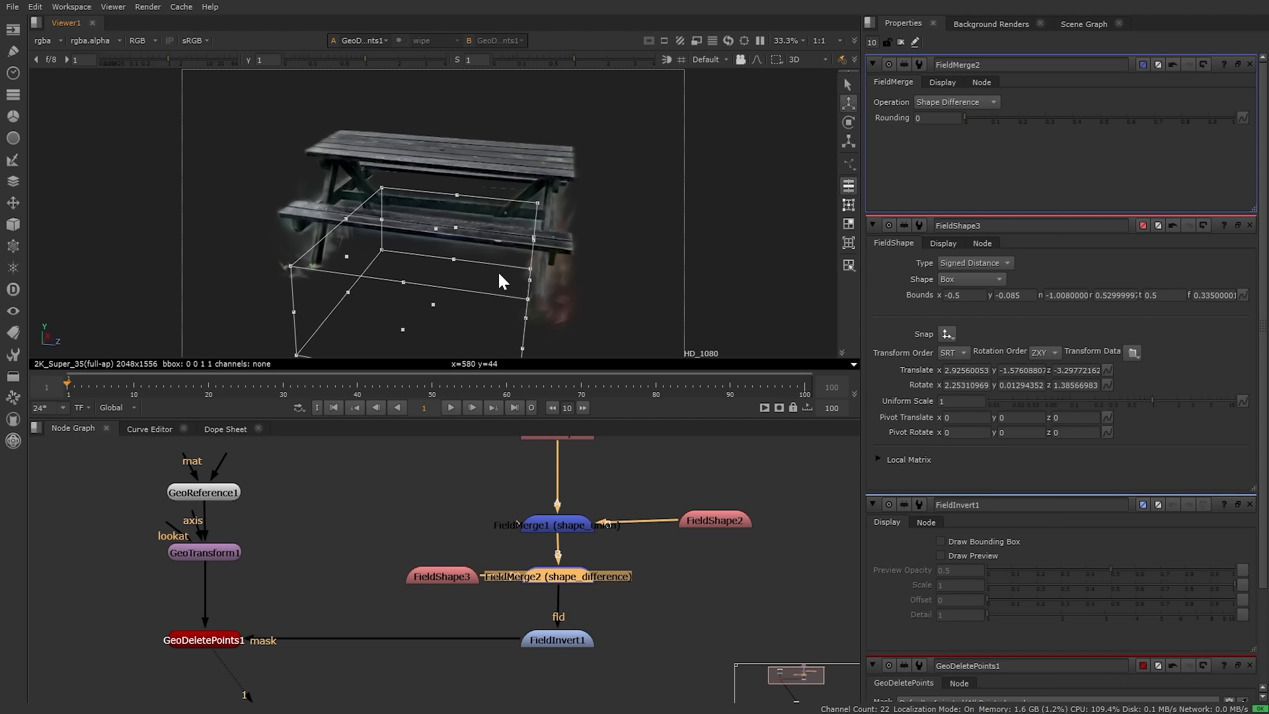
middle_drag(598, 485, 589, 518)
double_click(547, 465)
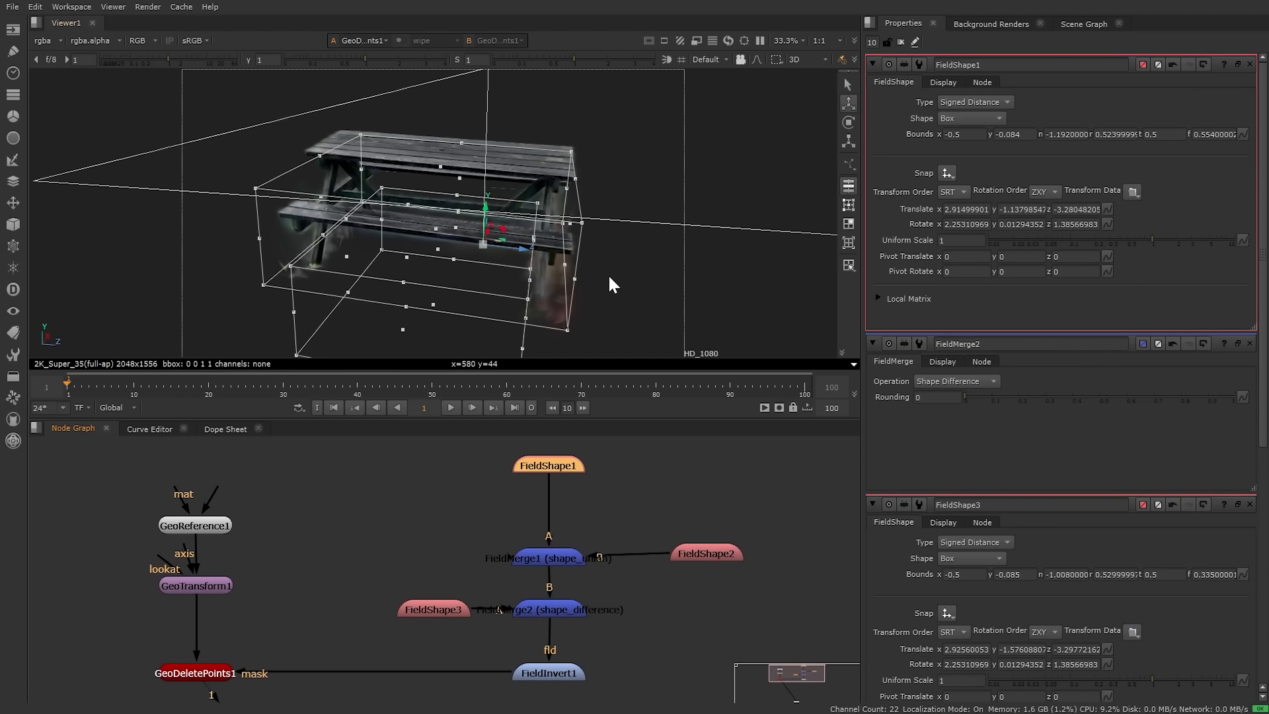
Step: Nudge FieldShape1's far bound down to about 0.538
ctrl+drag(610, 278, 548, 297)
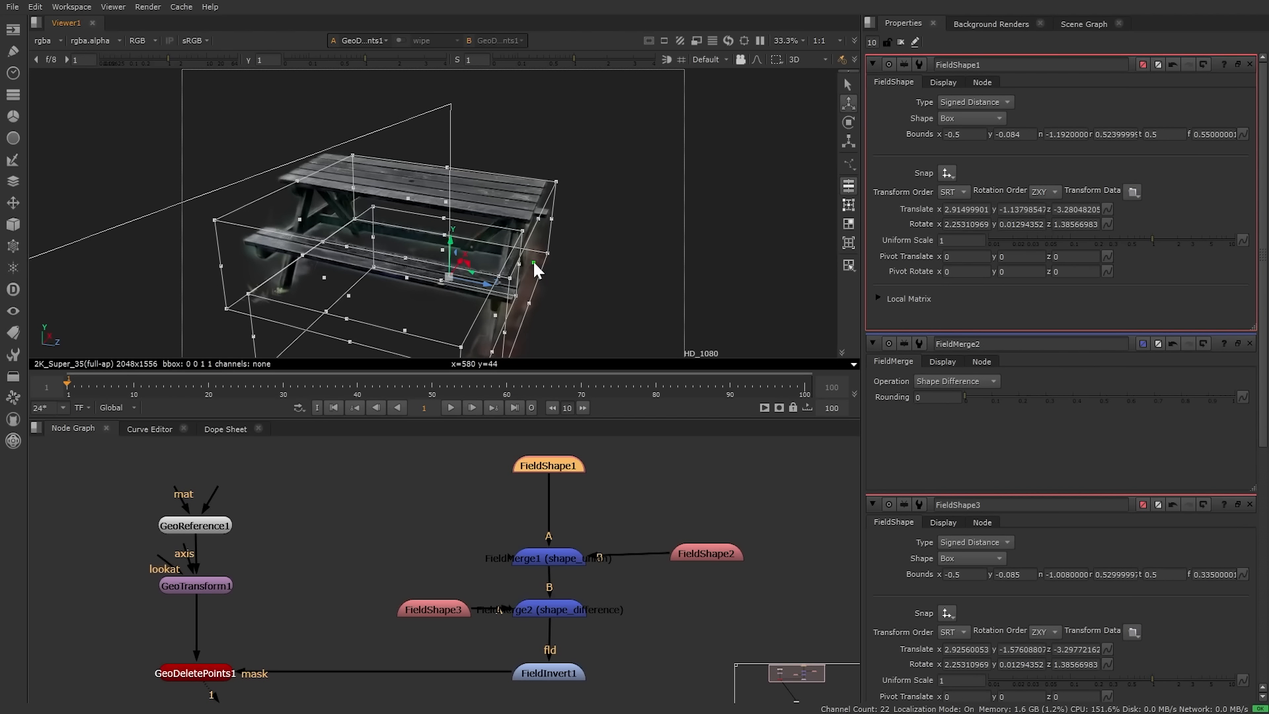
key(ctrl+z)
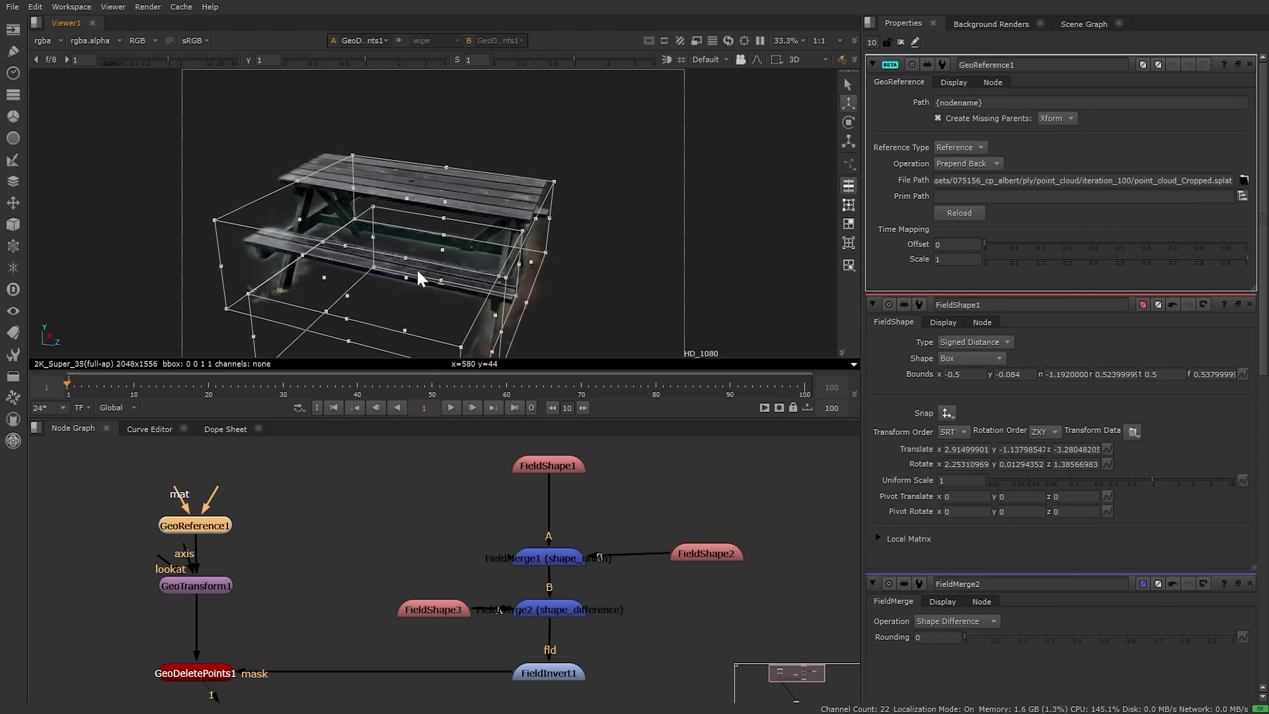
ctrl+drag(417, 269, 503, 254)
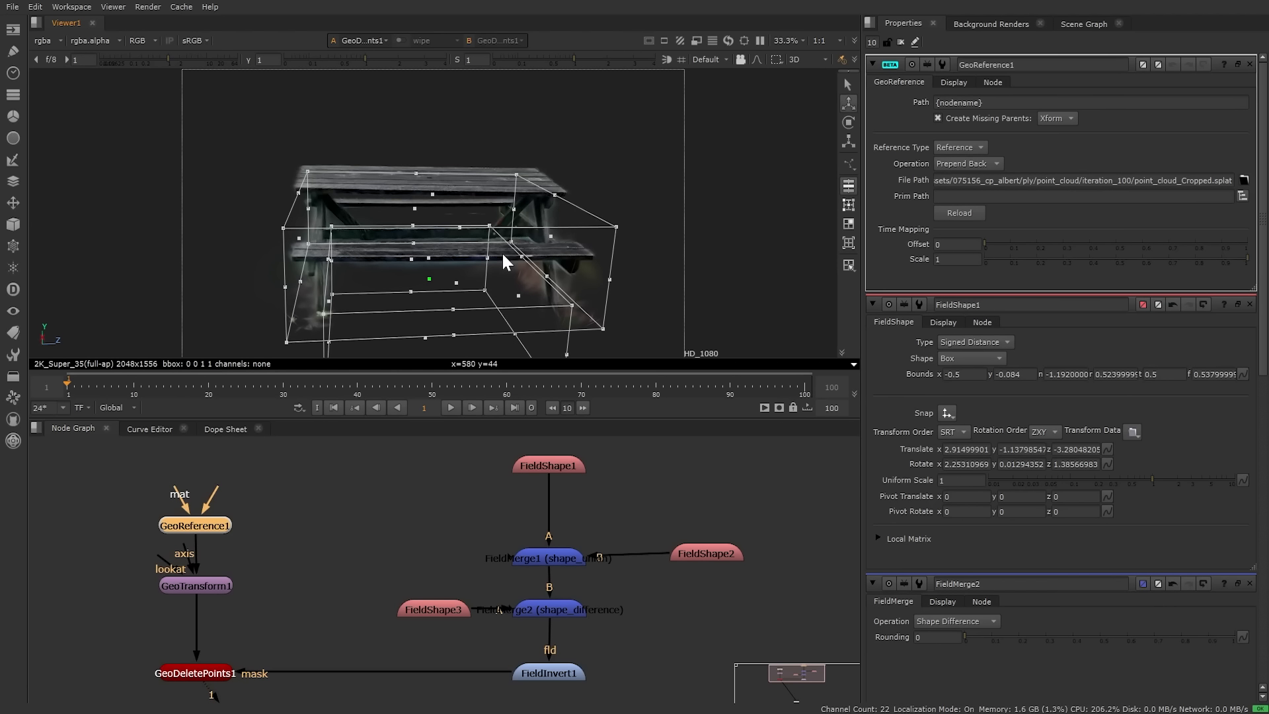
Step: Move GeoReference1 and GeoTransform1 further left to open space before GeoDeletePoints1
scroll(360, 544, down, 4)
middle_drag(308, 608, 438, 549)
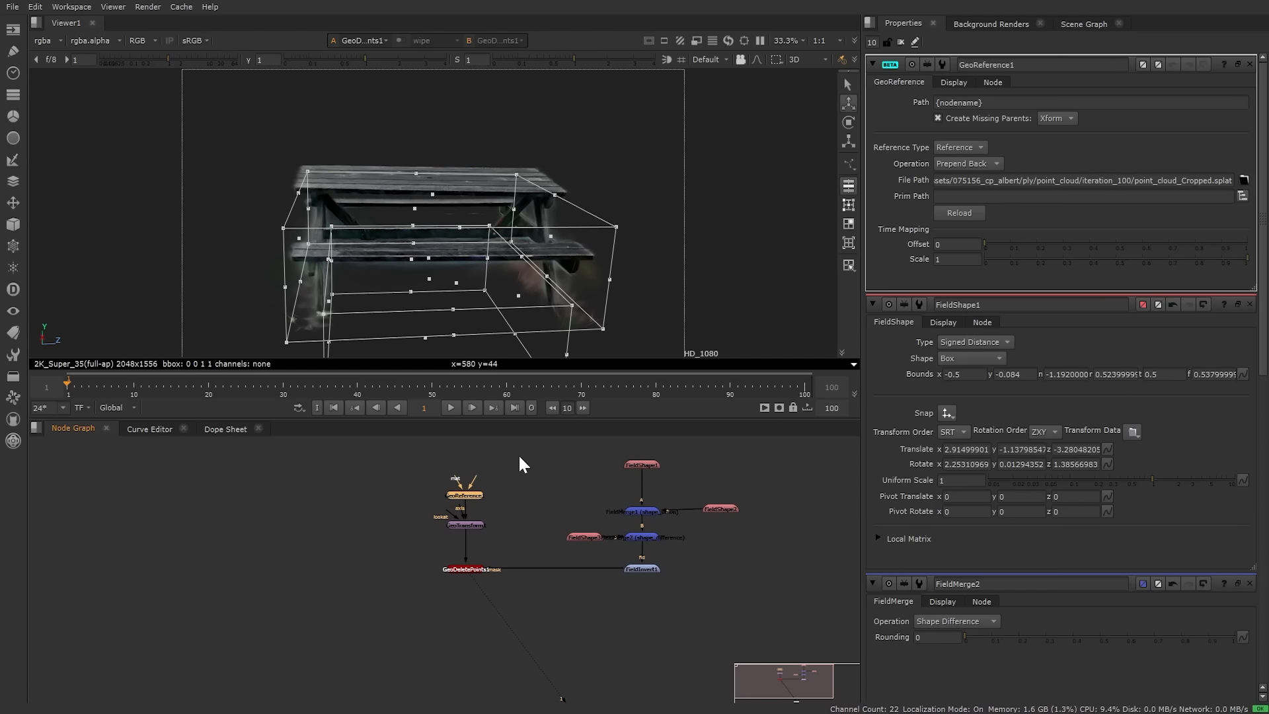
drag(389, 474, 331, 558)
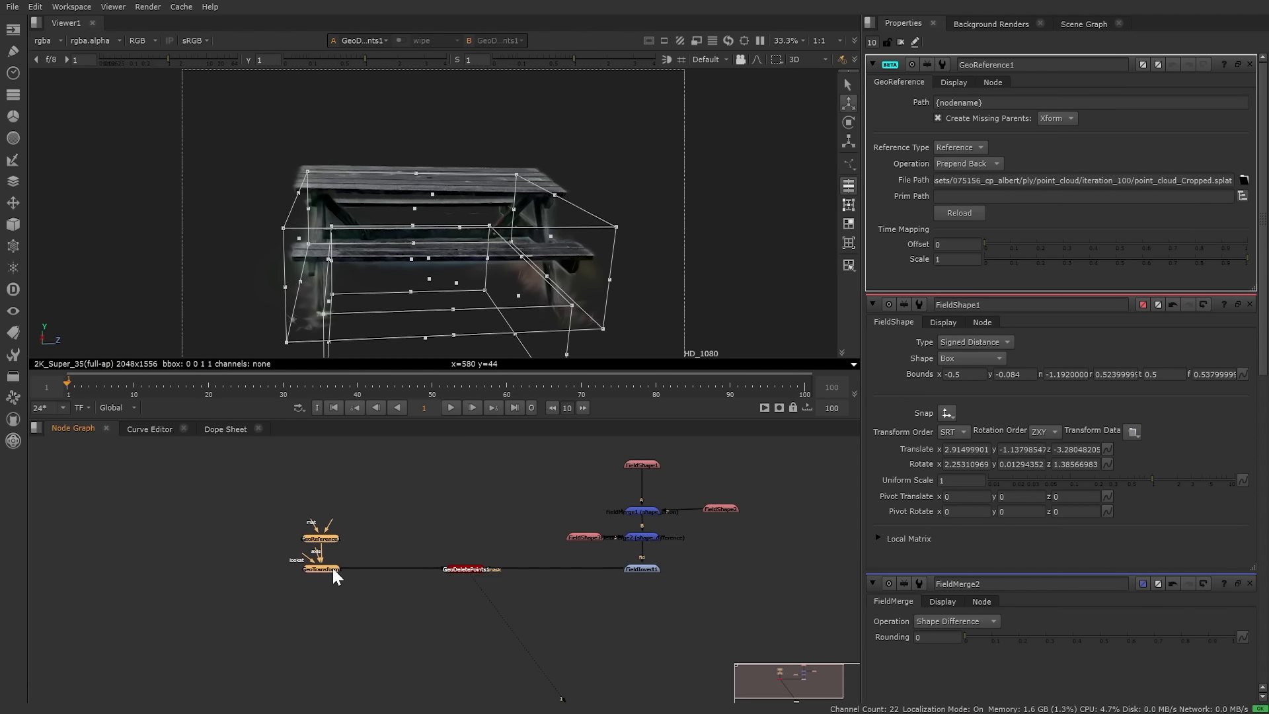
click(452, 602)
scroll(443, 605, up, 3)
middle_drag(435, 605, 541, 572)
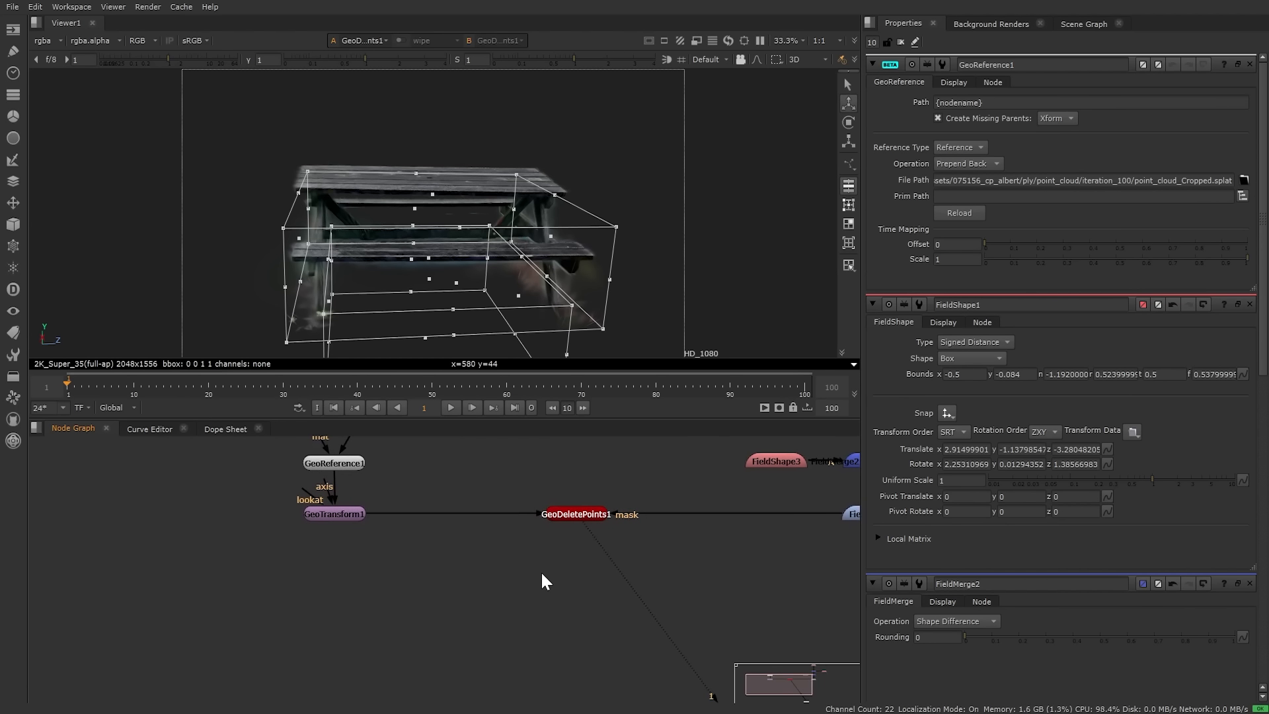
middle_drag(607, 617, 458, 588)
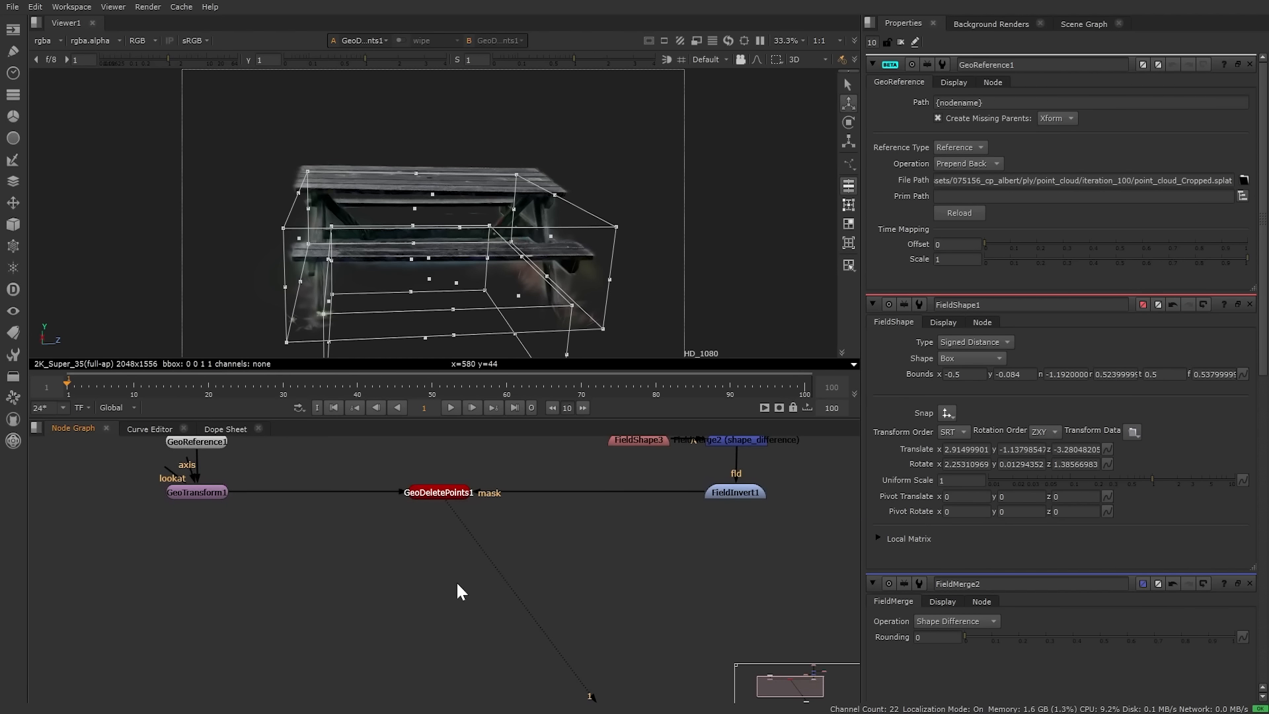
Step: Add a GeoTransform node (GeoTransform2) via the 'geotr' search and close other property panels
key(Tab)
text(geotr)
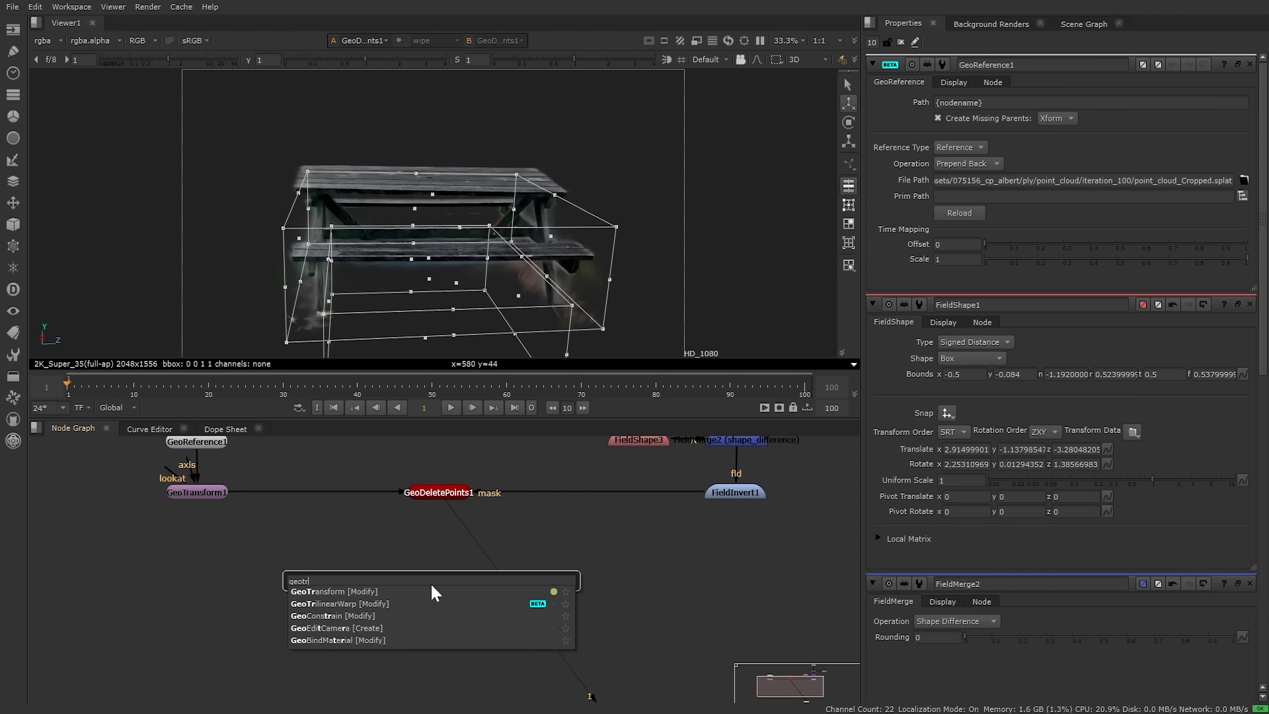
key(Return)
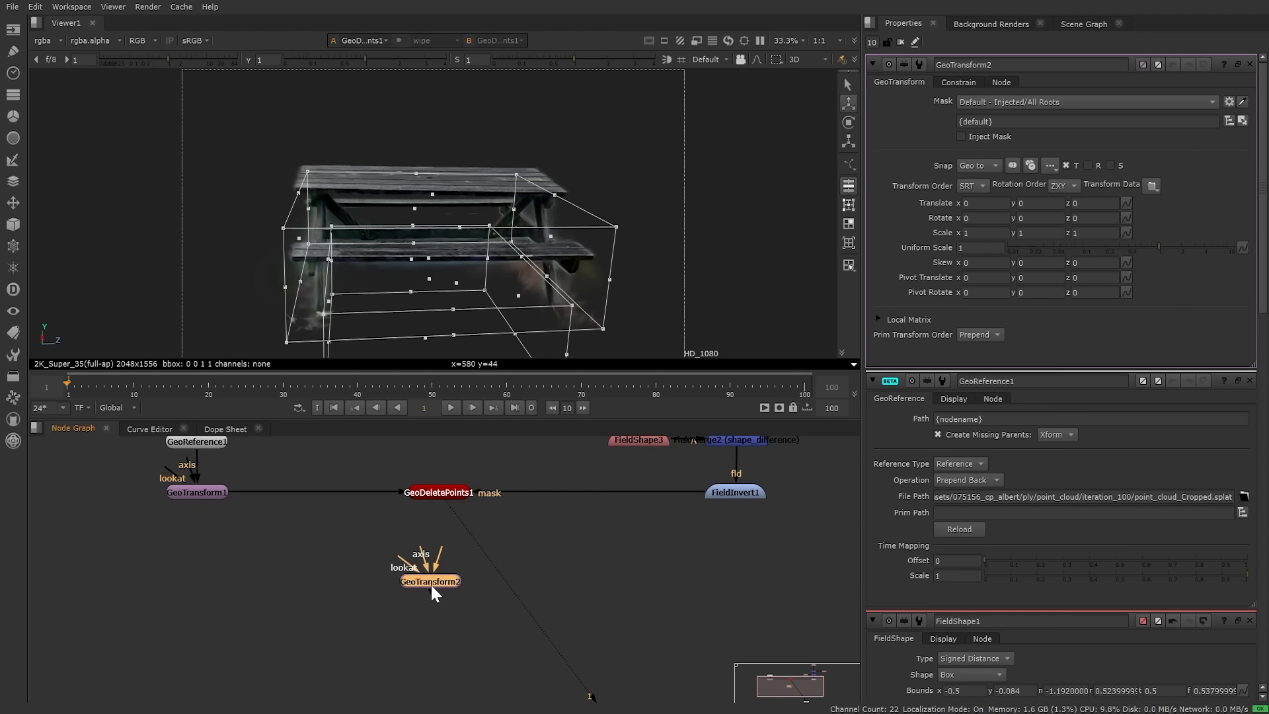
ctrl+click(1250, 64)
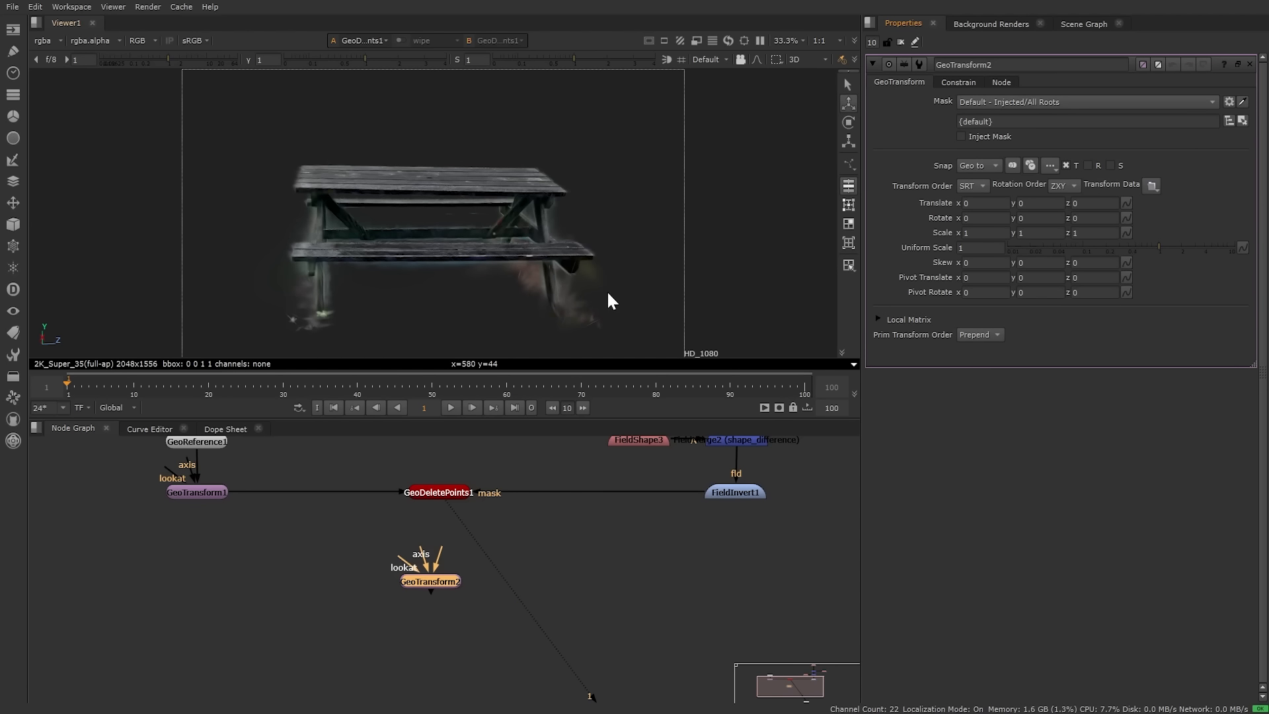
Step: Place GeoTransform2's pivot on the isolated picnic table at 2.786, -1.142, -3.555
scroll(606, 291, down, 5)
ctrl+drag(605, 267, 553, 276)
middle_drag(577, 251, 509, 252)
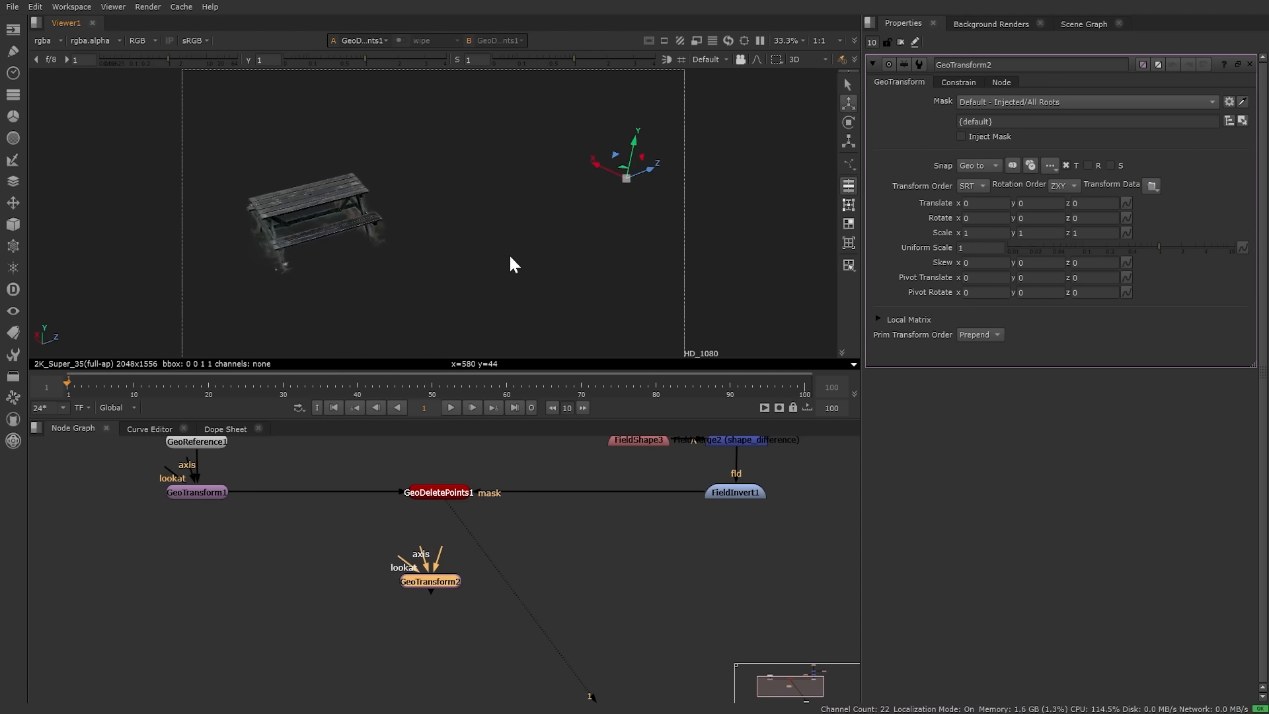
ctrl+drag(487, 230, 497, 253)
ctrl+drag(677, 186, 225, 181)
scroll(287, 212, up, 5)
key(f)
ctrl+drag(249, 310, 501, 286)
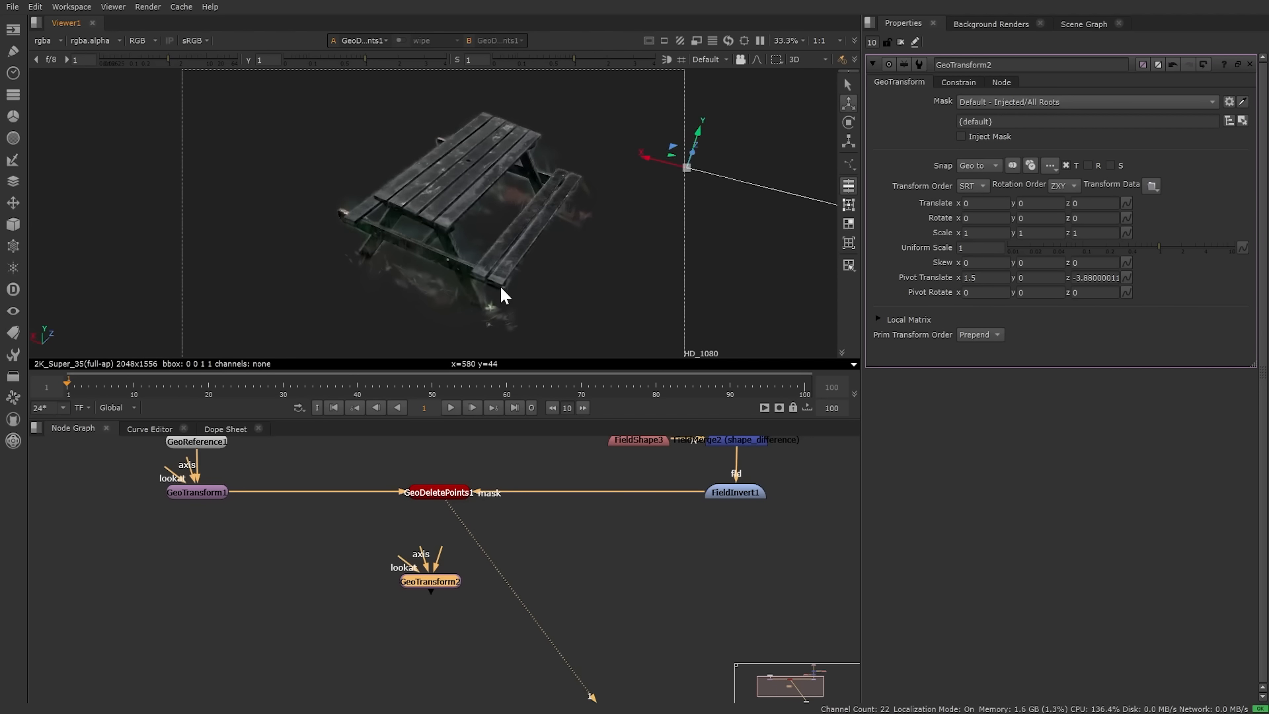
ctrl+alt+drag(644, 158, 398, 112)
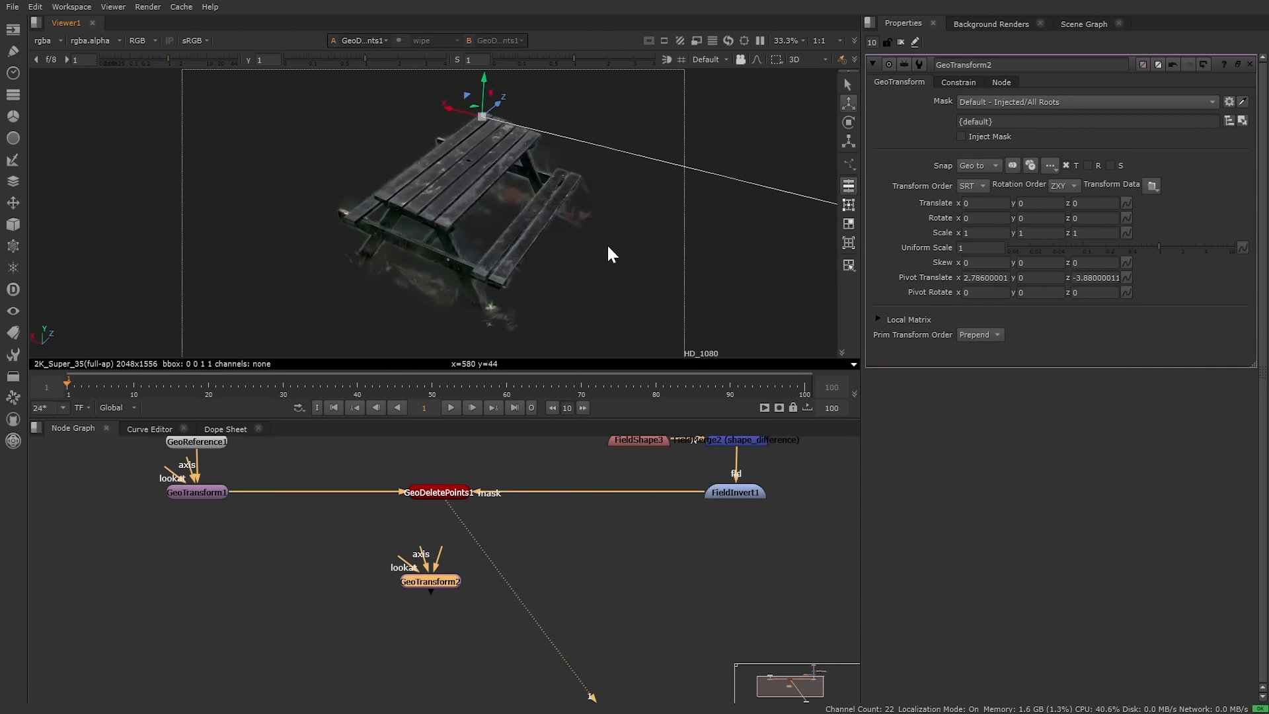
ctrl+drag(606, 255, 526, 296)
Step: Connect GeoTransform2's input to GeoDeletePoints1 and position it below that node
middle_drag(292, 606, 333, 597)
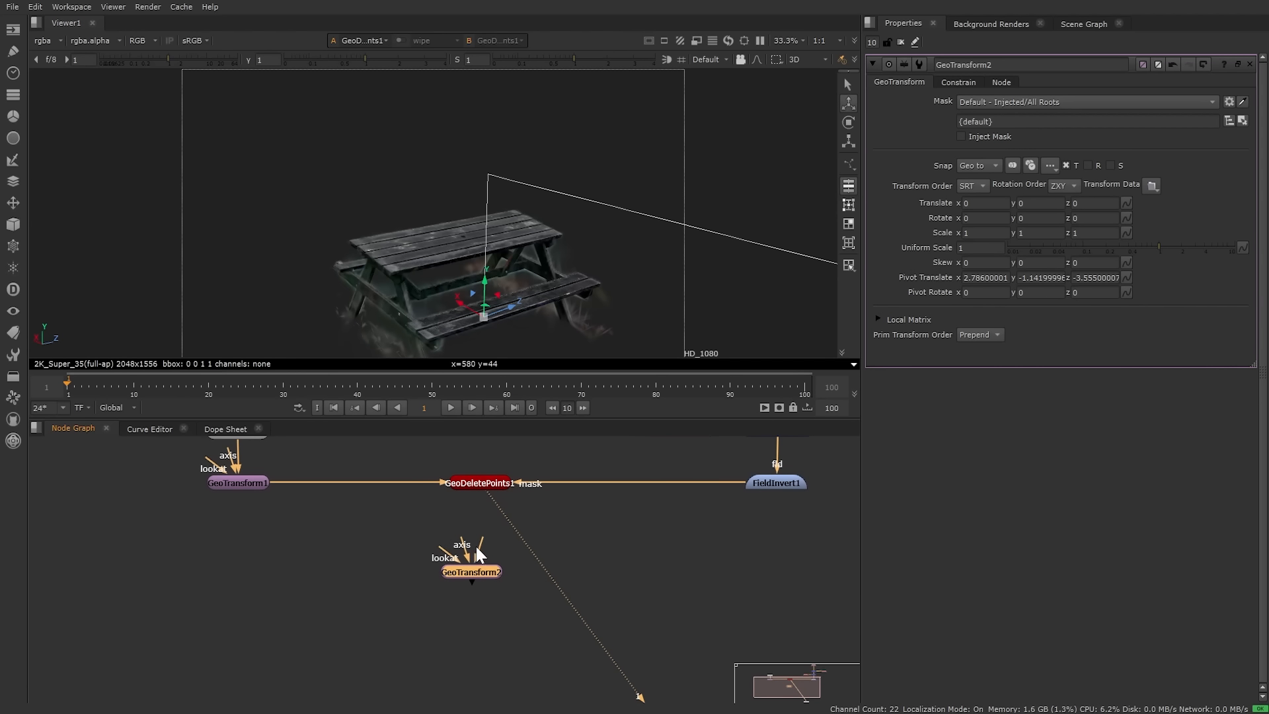
drag(477, 543, 477, 483)
drag(463, 568, 476, 649)
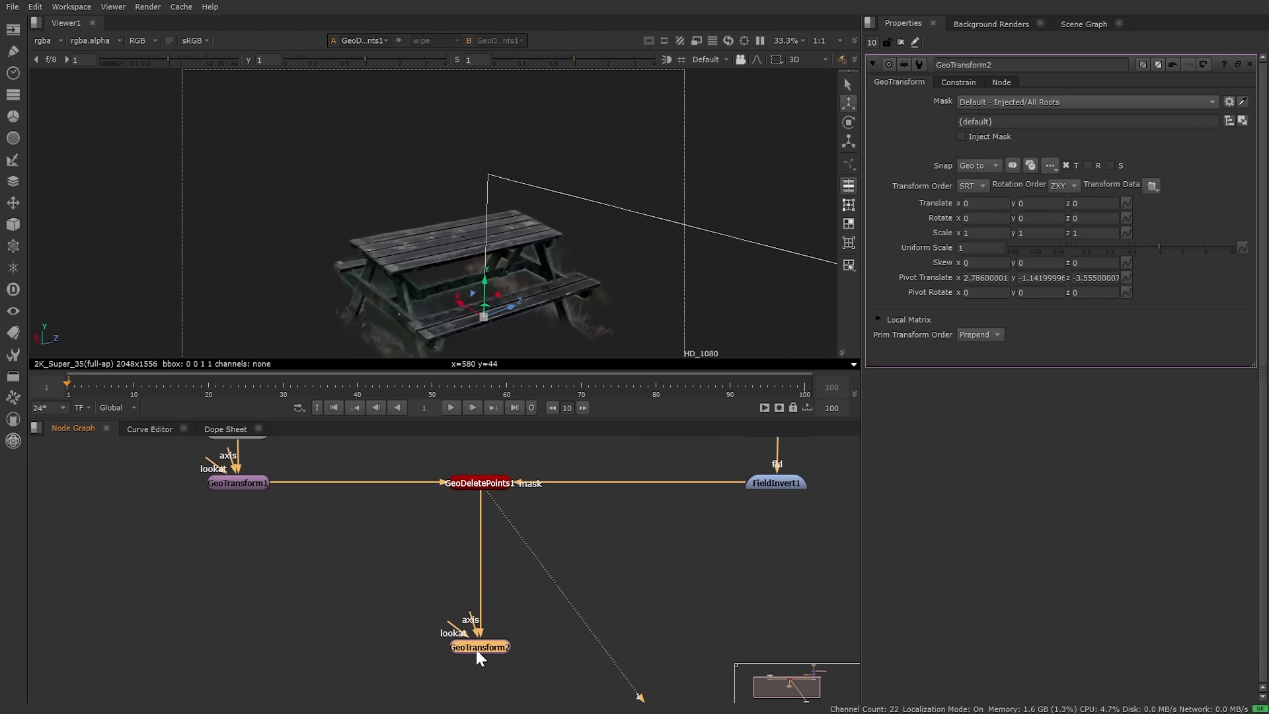
Step: View GeoTransform1's output to see the full courtyard splat
middle_drag(267, 554, 414, 581)
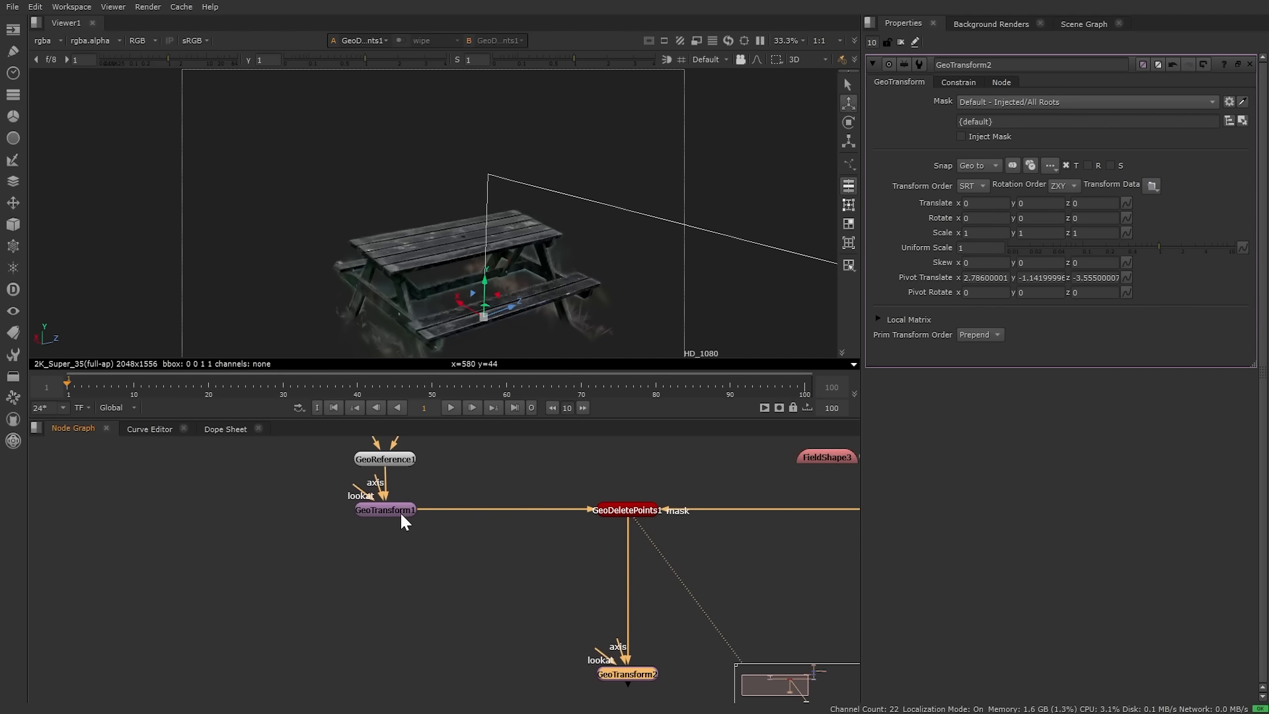
click(388, 509)
key(1)
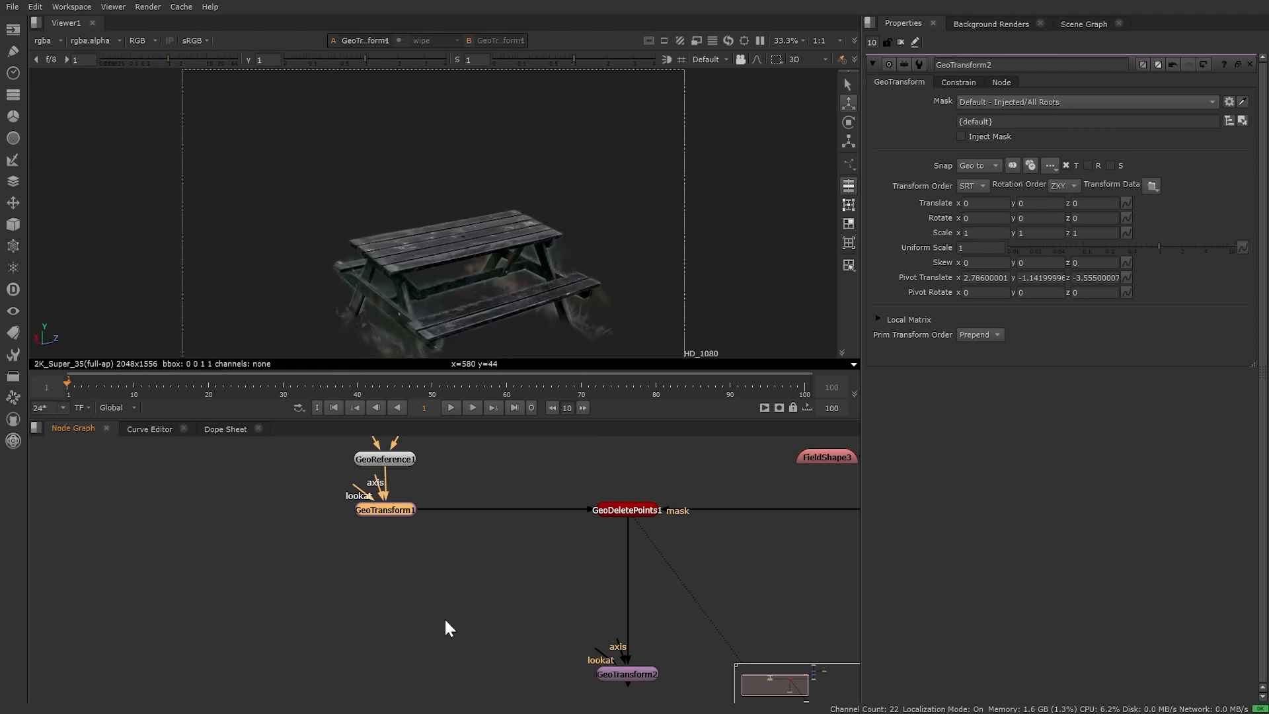
click(444, 618)
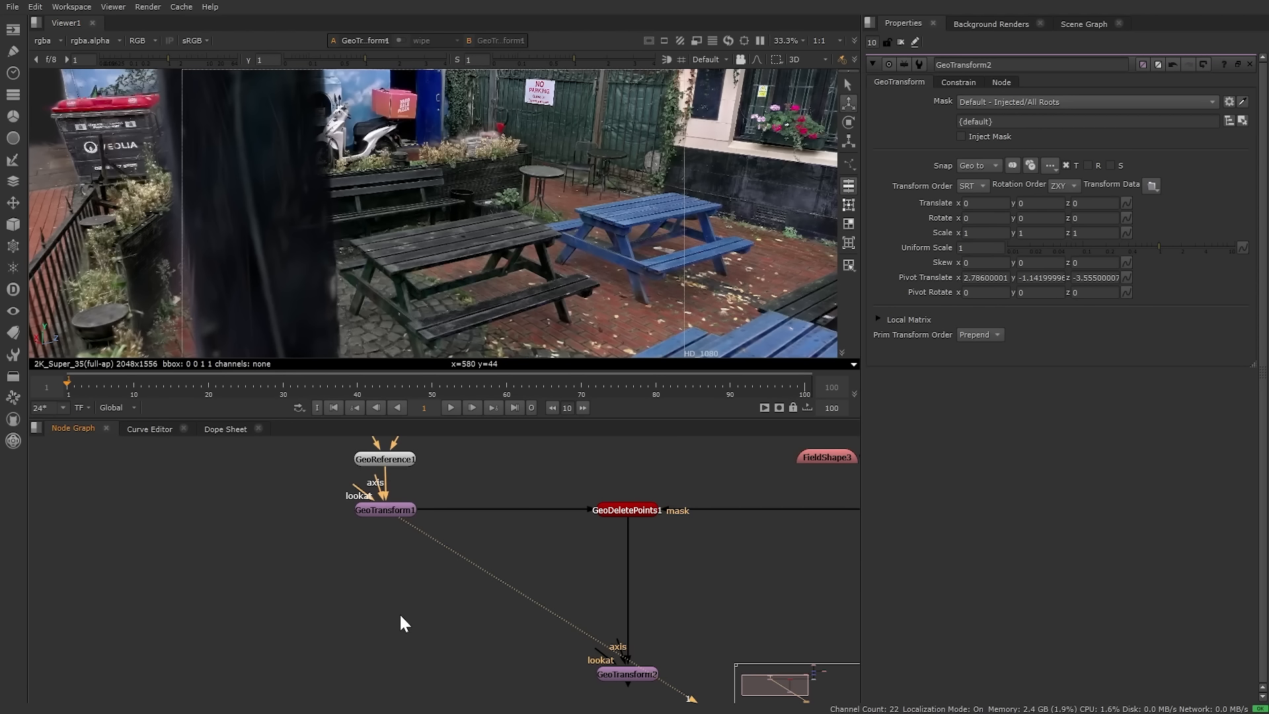
key(Tab)
Step: Add GeoMerge1 combining GeoTransform2 (A) and GeoTransform1 (B), and view its output
text(geomer)
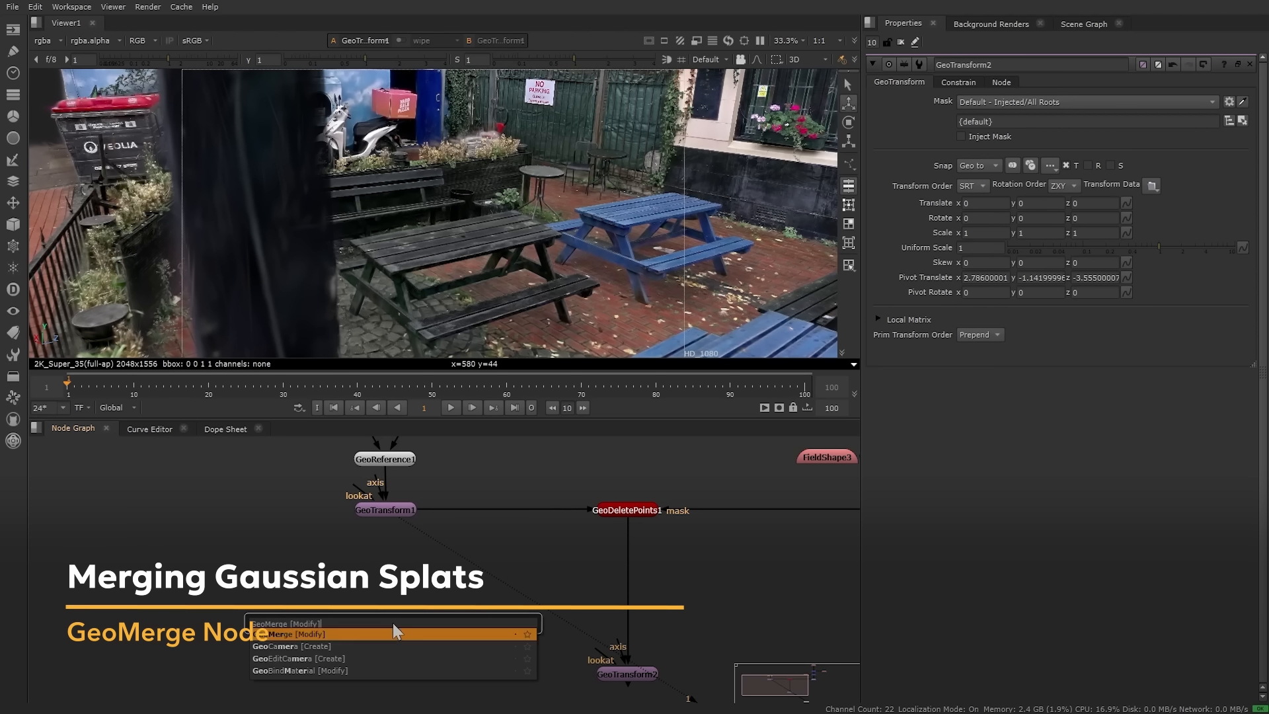
key(Return)
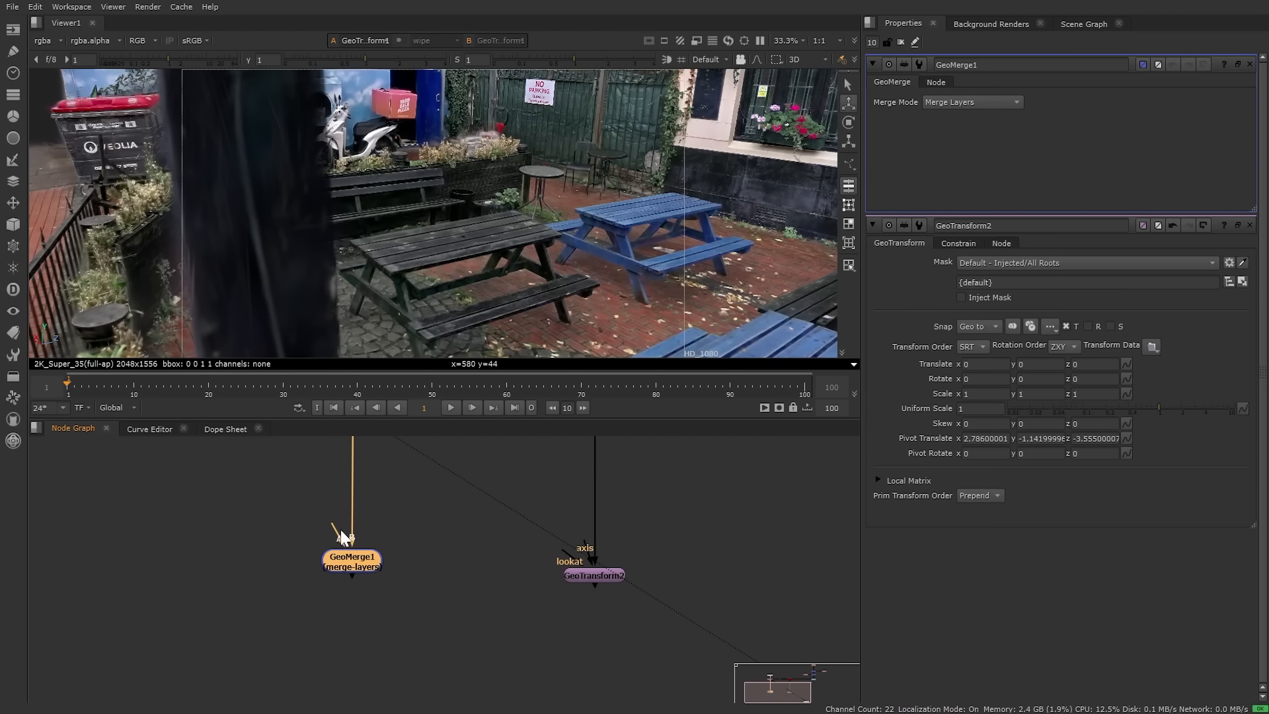
drag(339, 530, 588, 572)
click(589, 572)
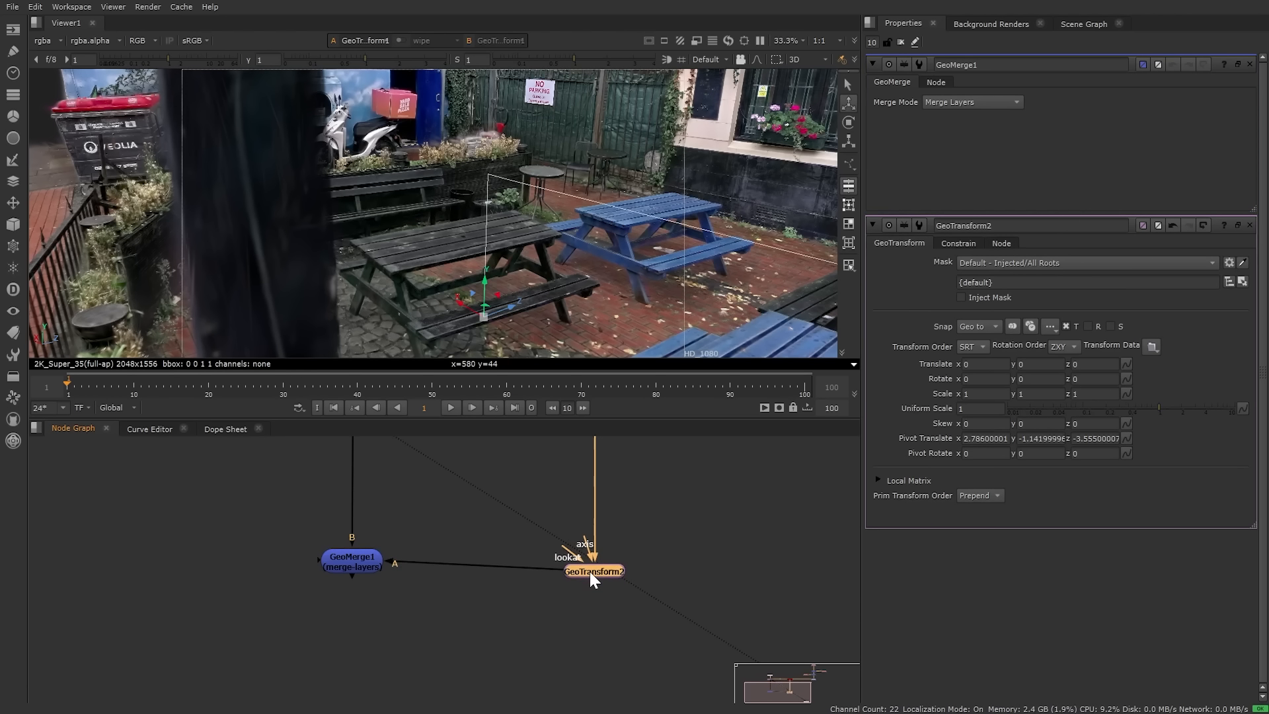
click(363, 565)
key(1)
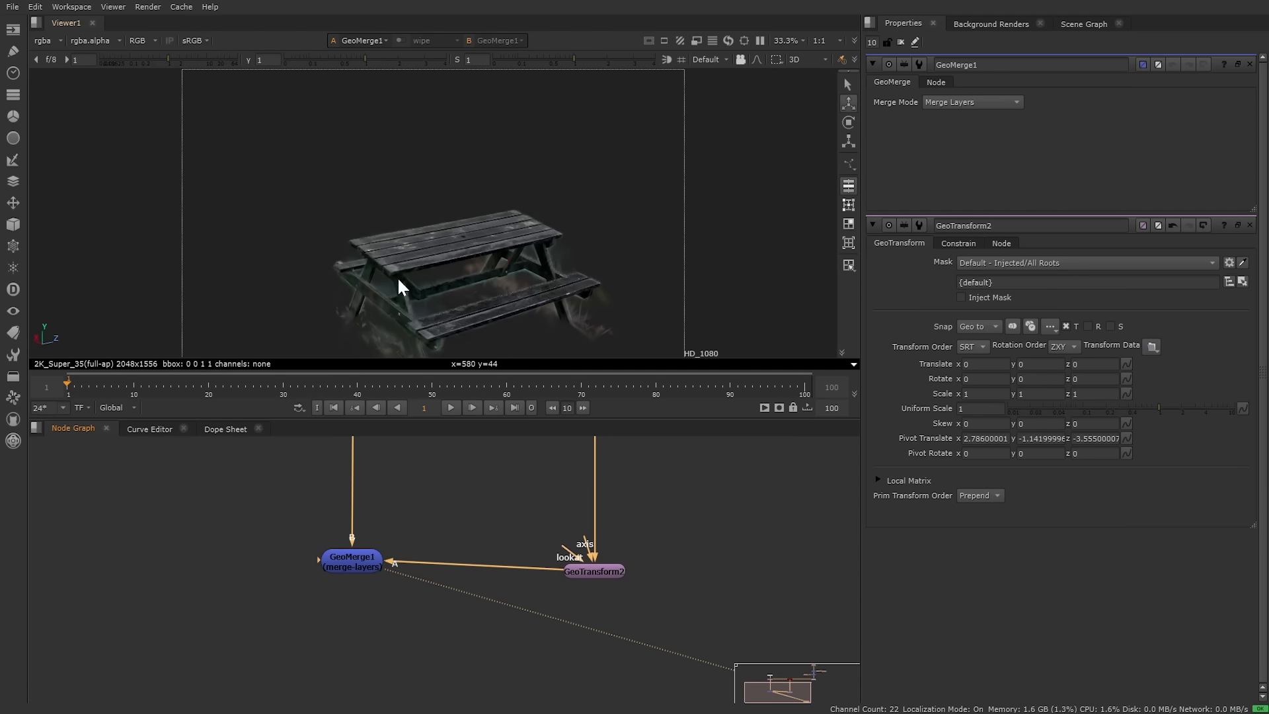
Step: Inspect the Scene Graph, where GeoReference1 lists only point_cloud_Cropped
middle_drag(462, 489, 465, 578)
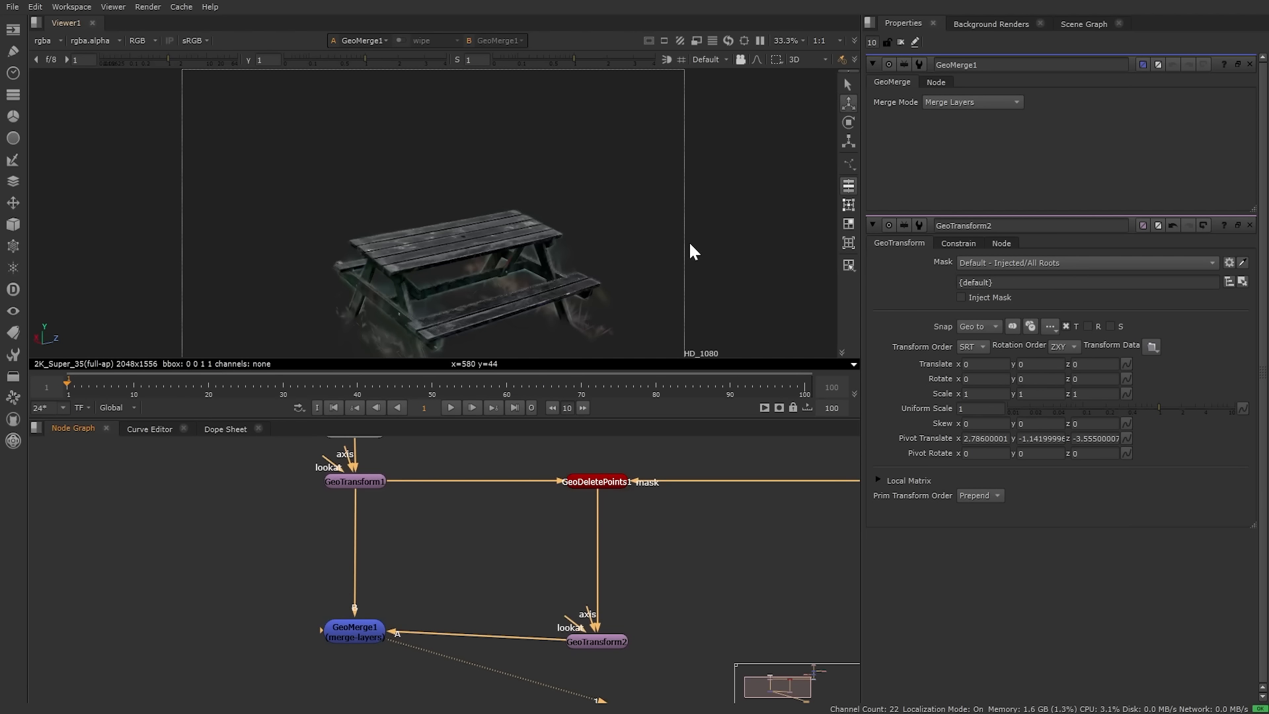
click(1082, 23)
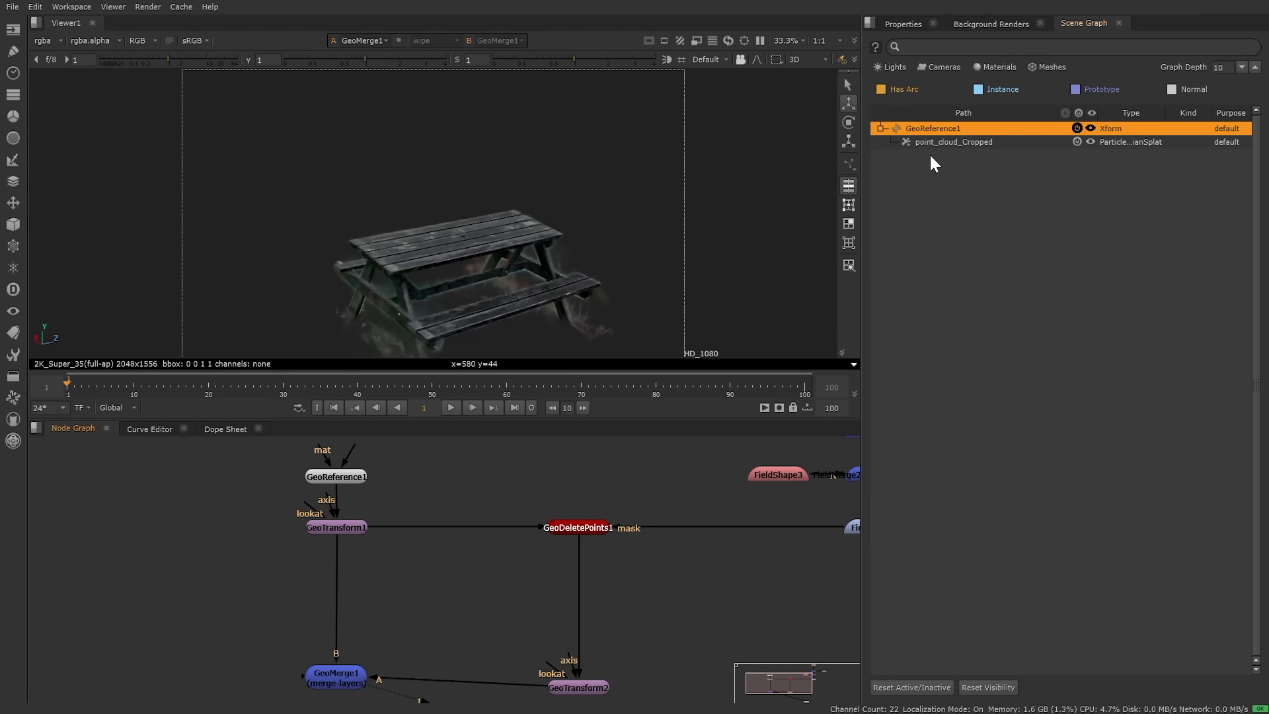
click(929, 128)
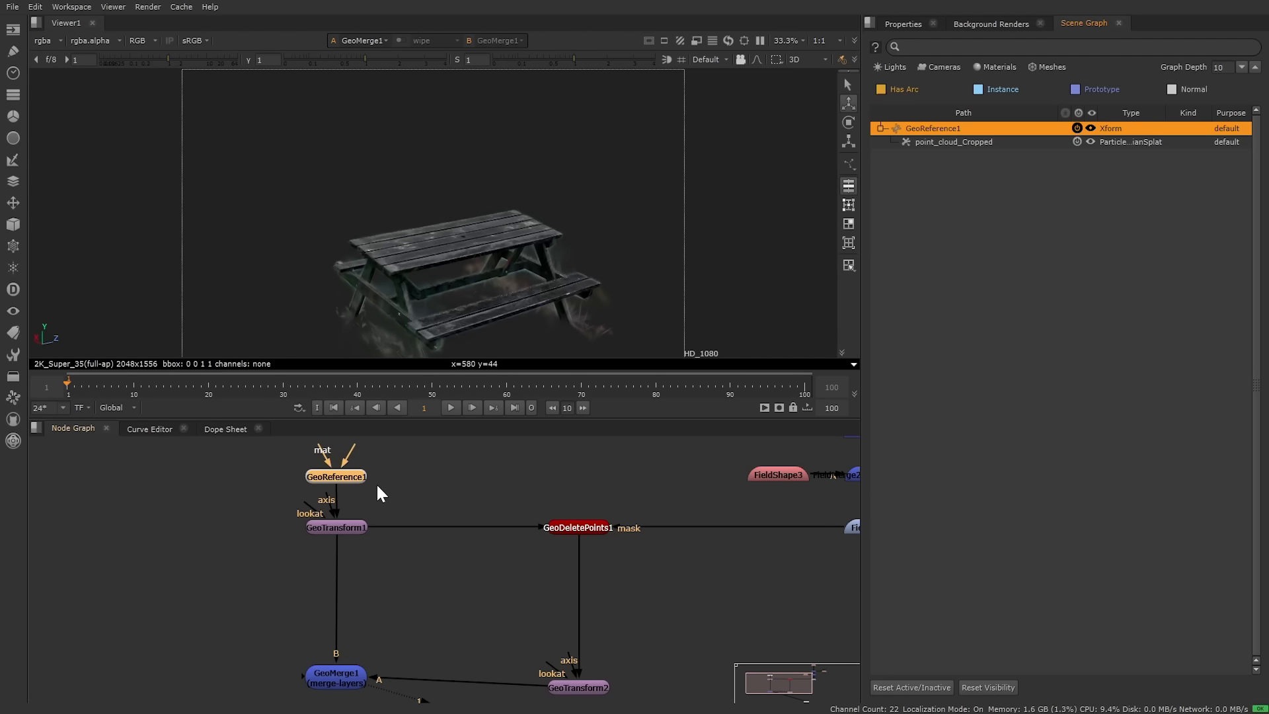
click(959, 141)
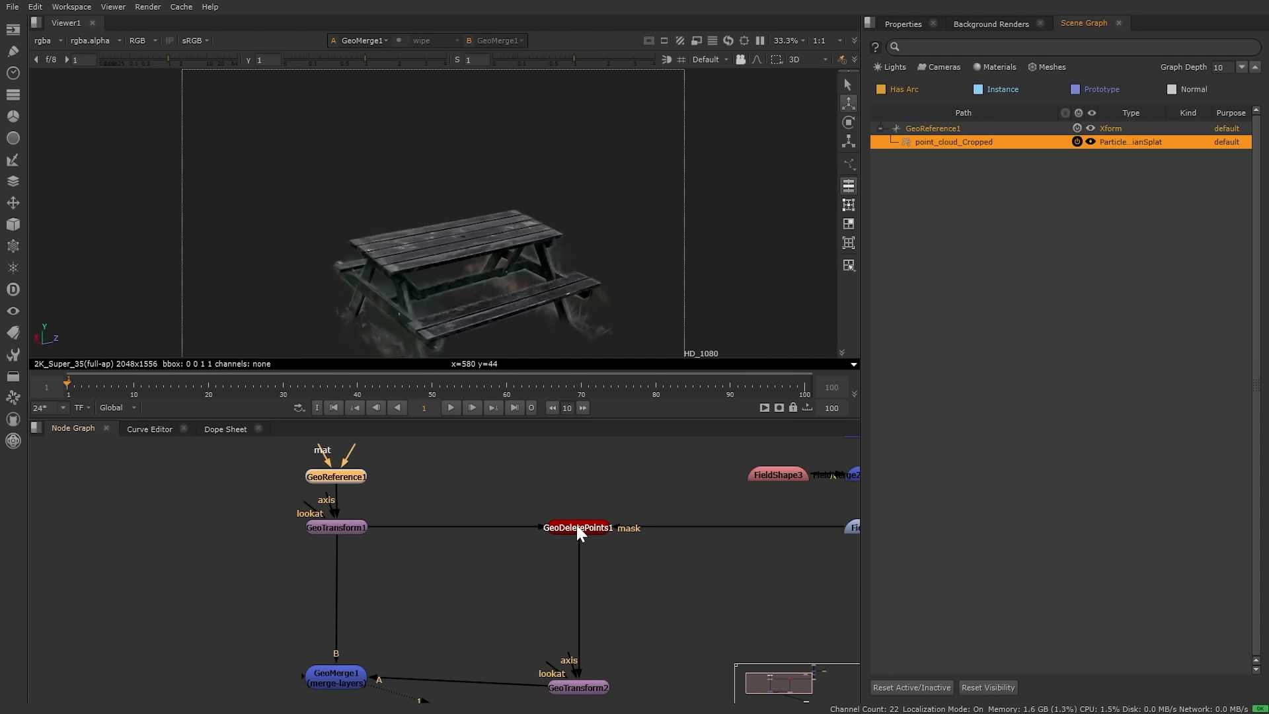
click(880, 129)
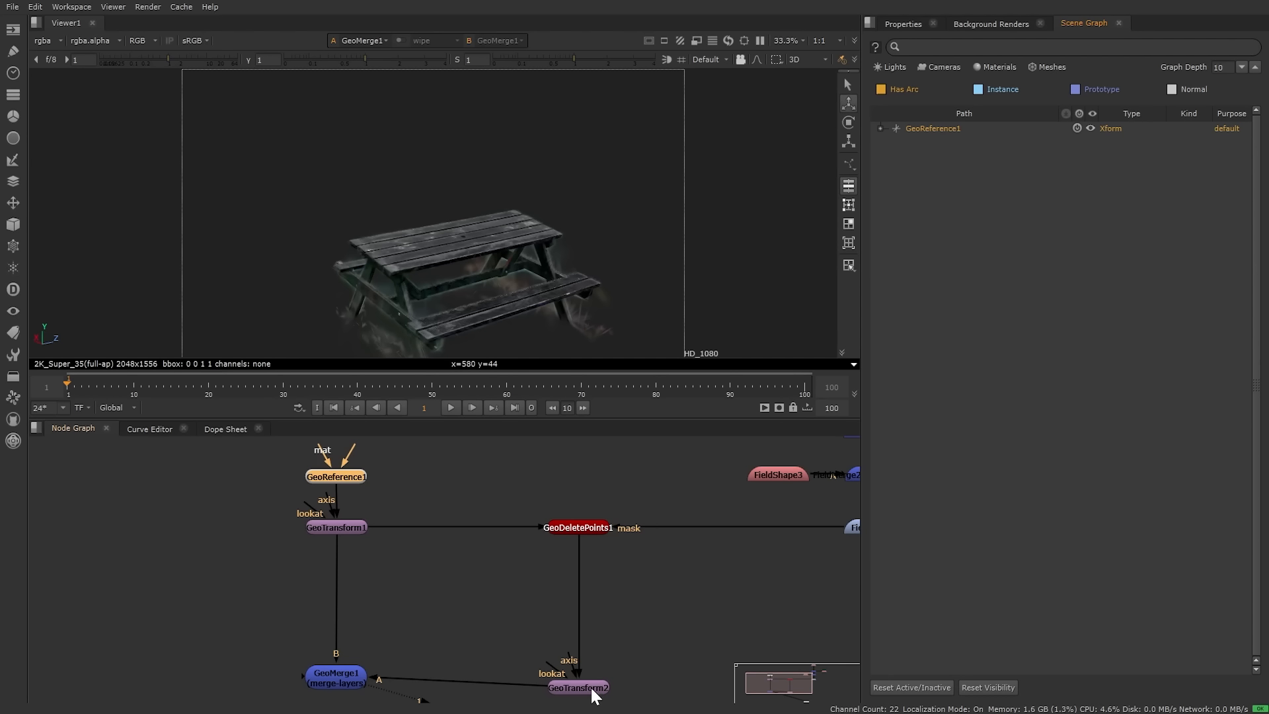
click(881, 128)
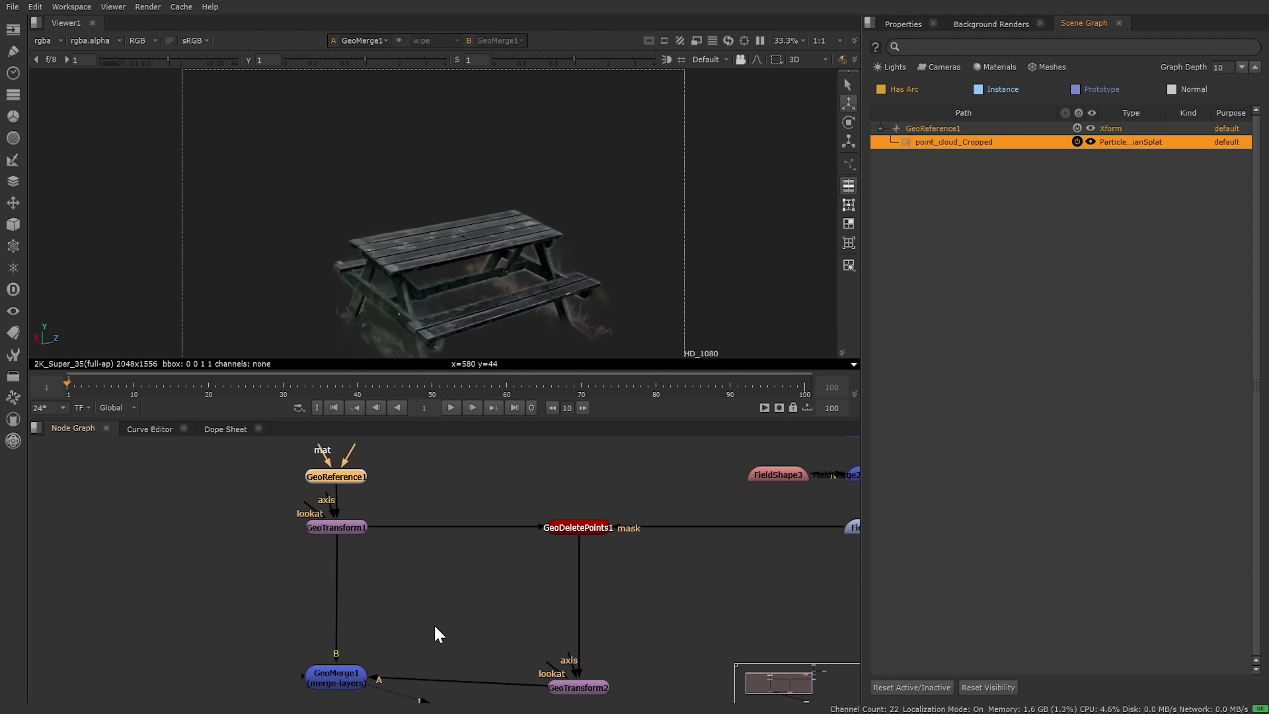
middle_drag(433, 624, 503, 566)
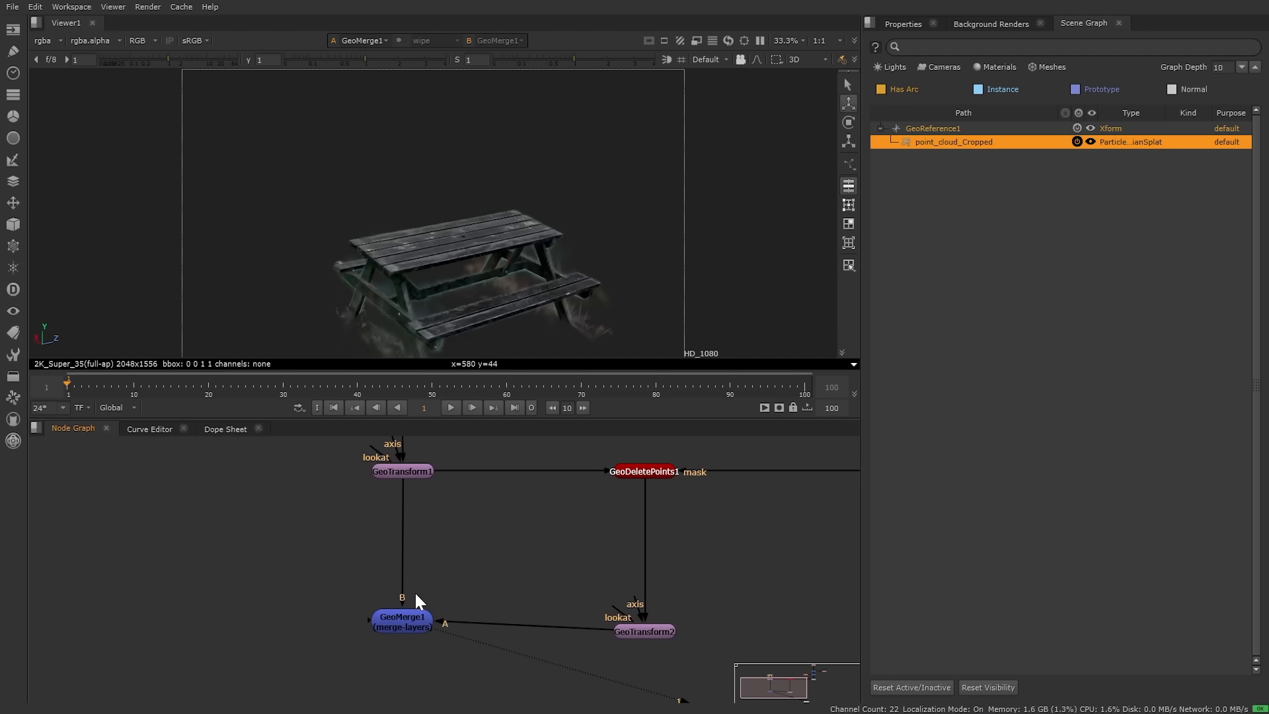
Step: Set GeoMerge1's Merge Mode to Duplicate Prims and review the duplicated prims in the Scene Graph
double_click(404, 618)
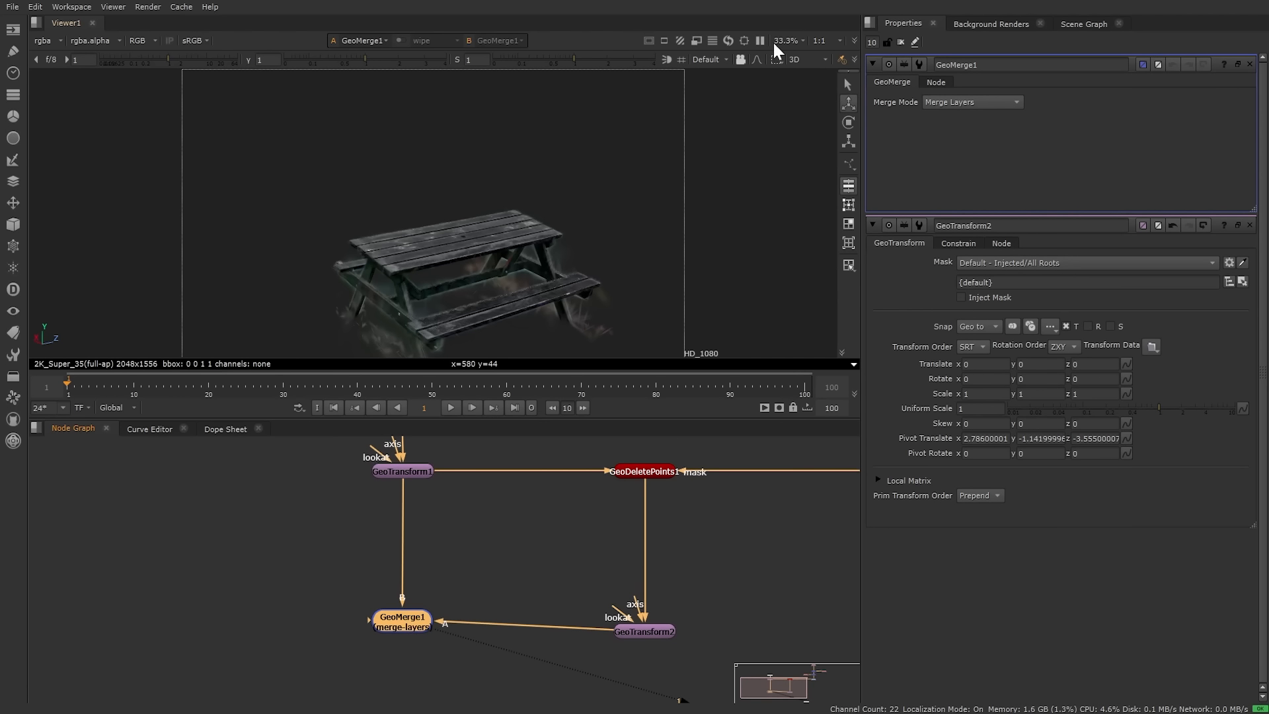
click(966, 102)
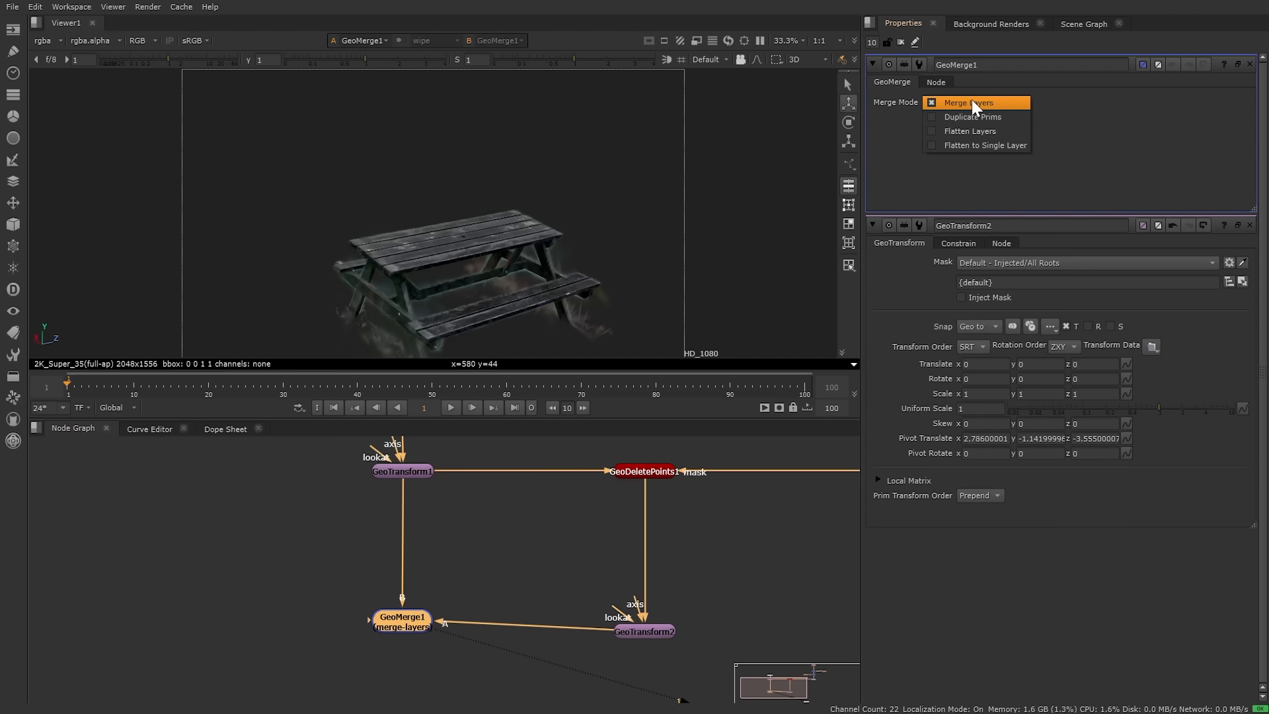
click(972, 117)
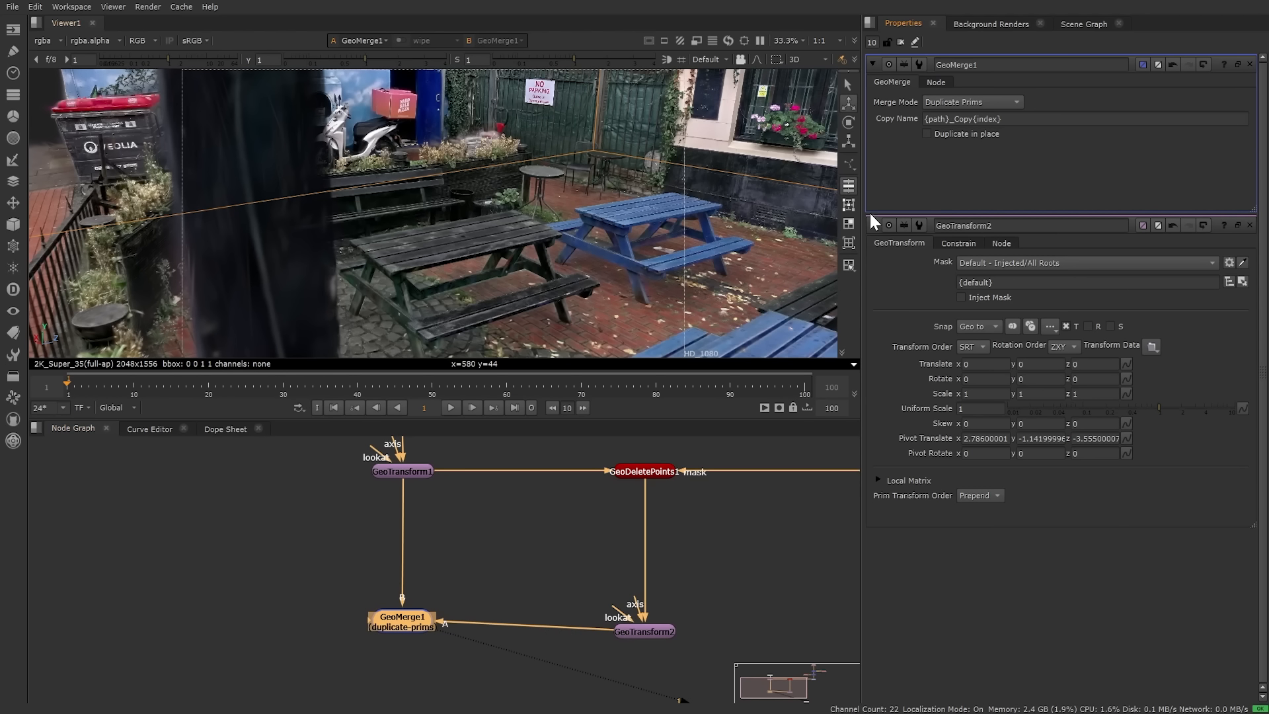
click(1071, 25)
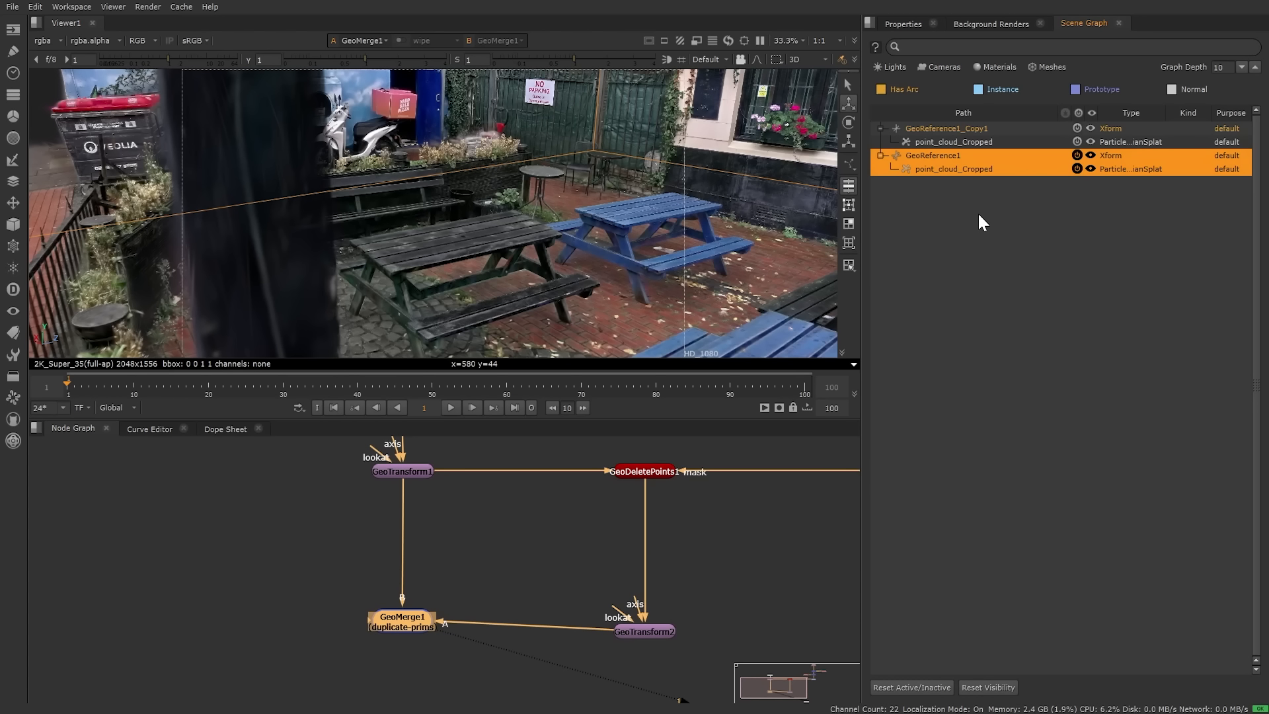
click(569, 525)
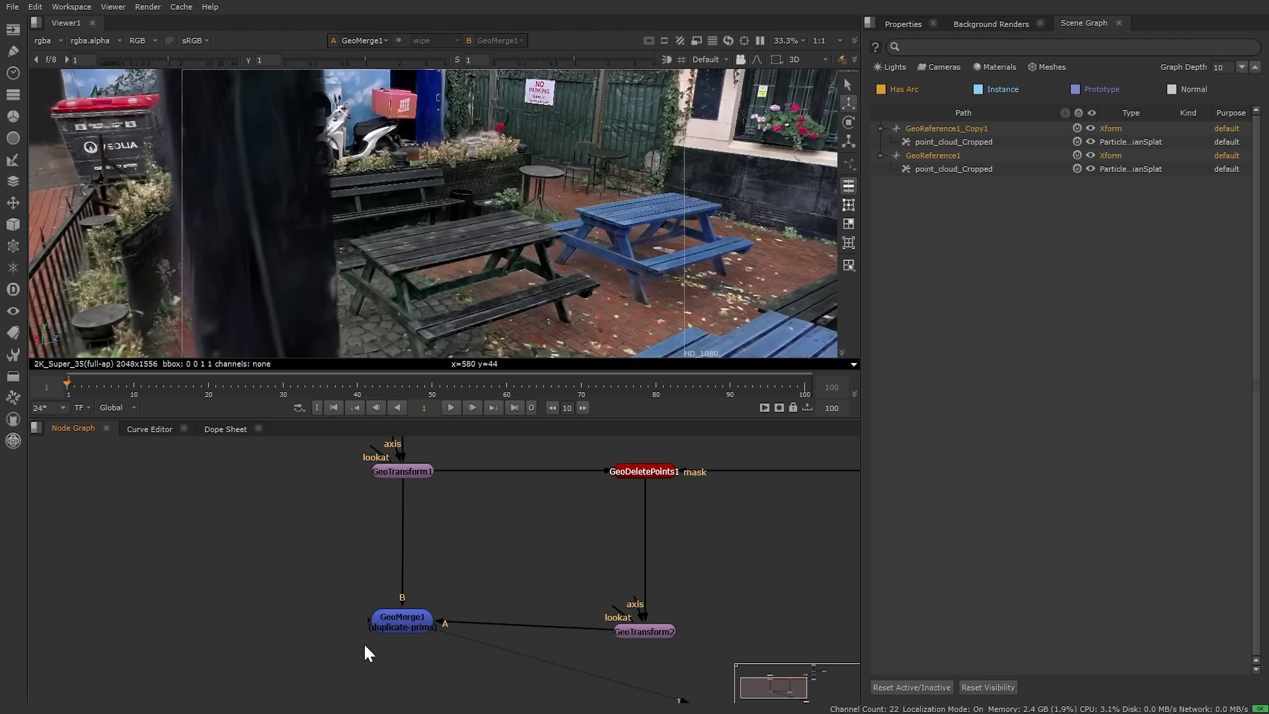
Step: Change Copy Name to {path}_Table_{index}, producing the GeoReference1_Table_1 copy
click(907, 25)
drag(973, 119, 954, 119)
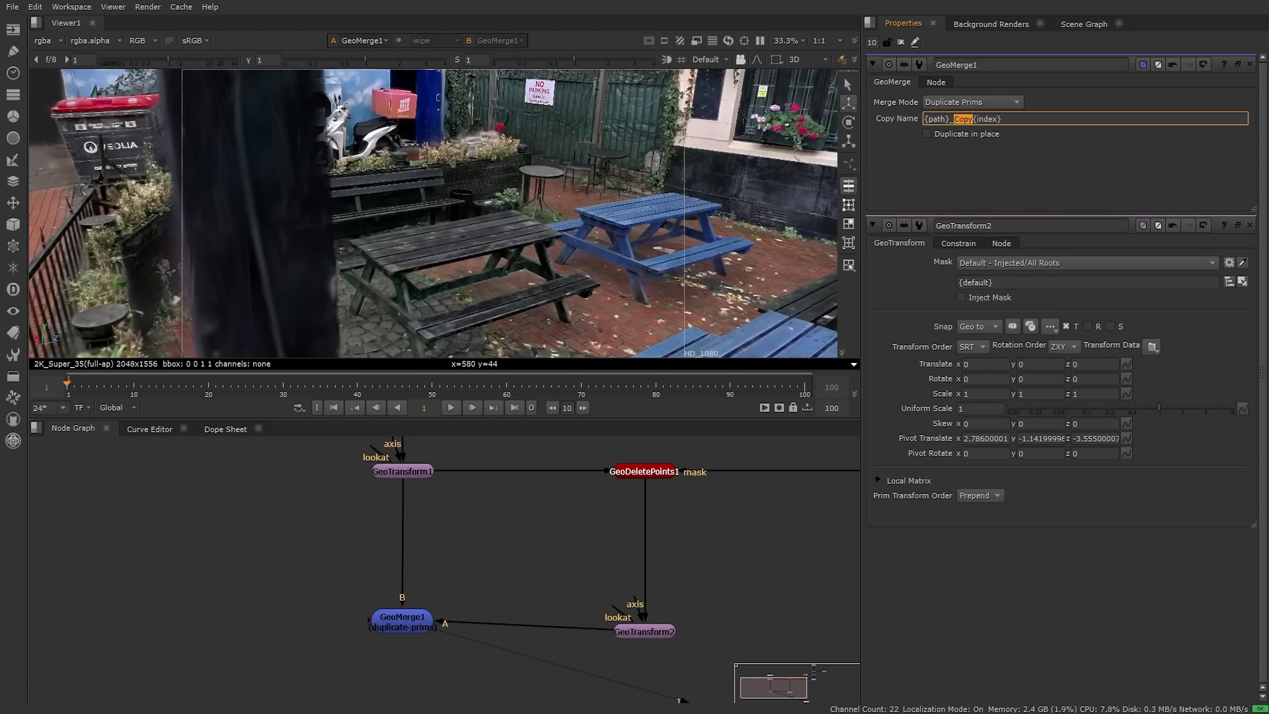
text(Table_)
click(1084, 24)
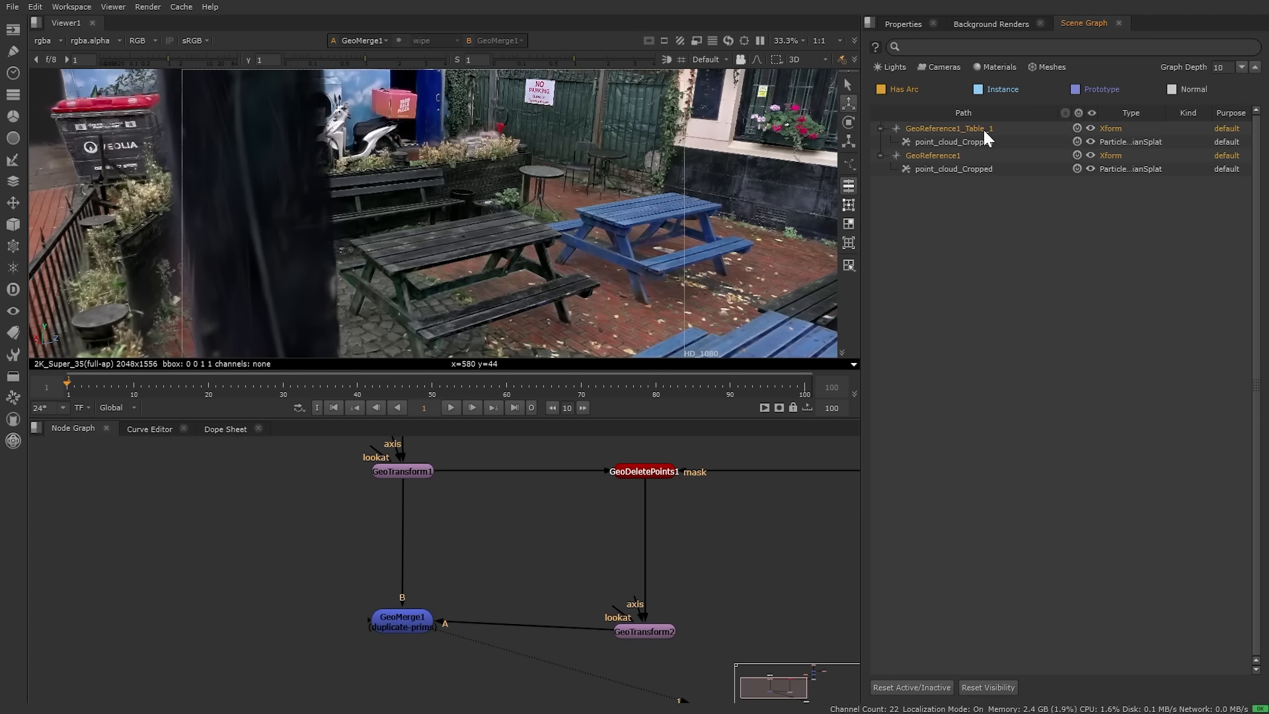
middle_drag(489, 576, 501, 544)
scroll(513, 255, down, 5)
ctrl+drag(538, 233, 612, 285)
Step: Translate GeoTransform2 to x -4.546, y -0.04, moving the duplicated table to a new courtyard spot
double_click(658, 601)
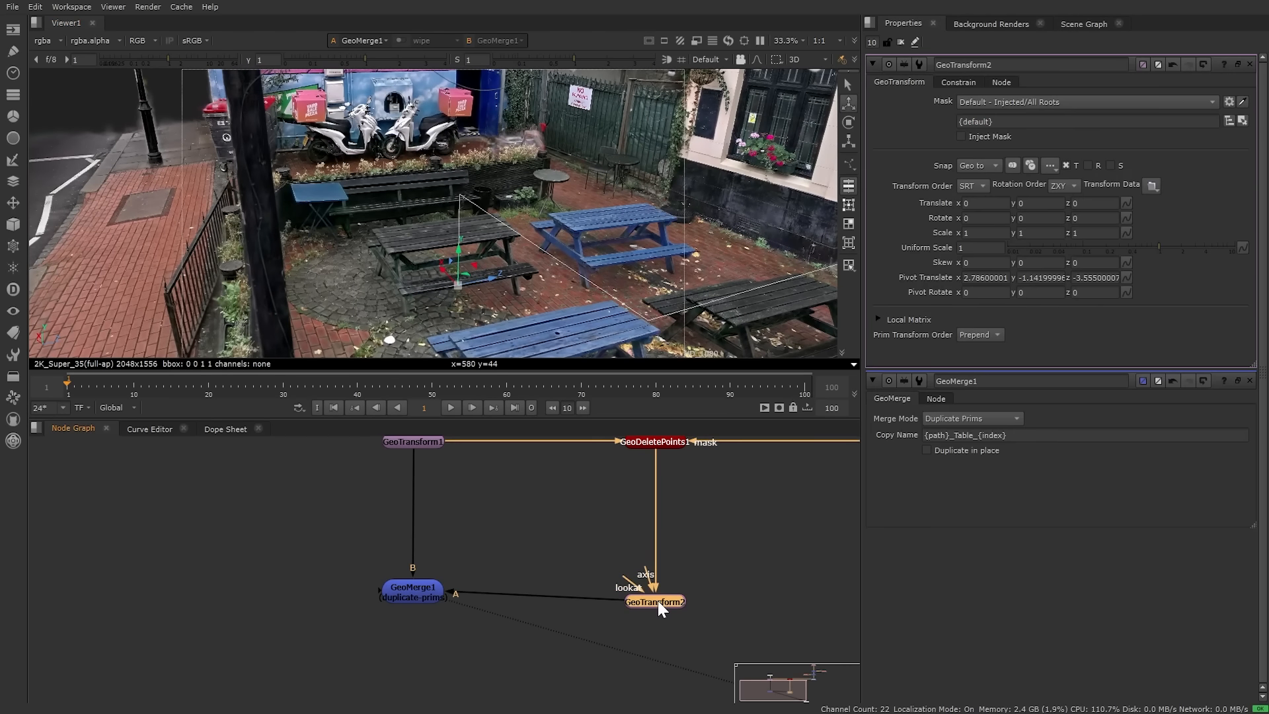
ctrl+drag(413, 195, 388, 247)
drag(257, 188, 522, 243)
scroll(506, 252, up, 4)
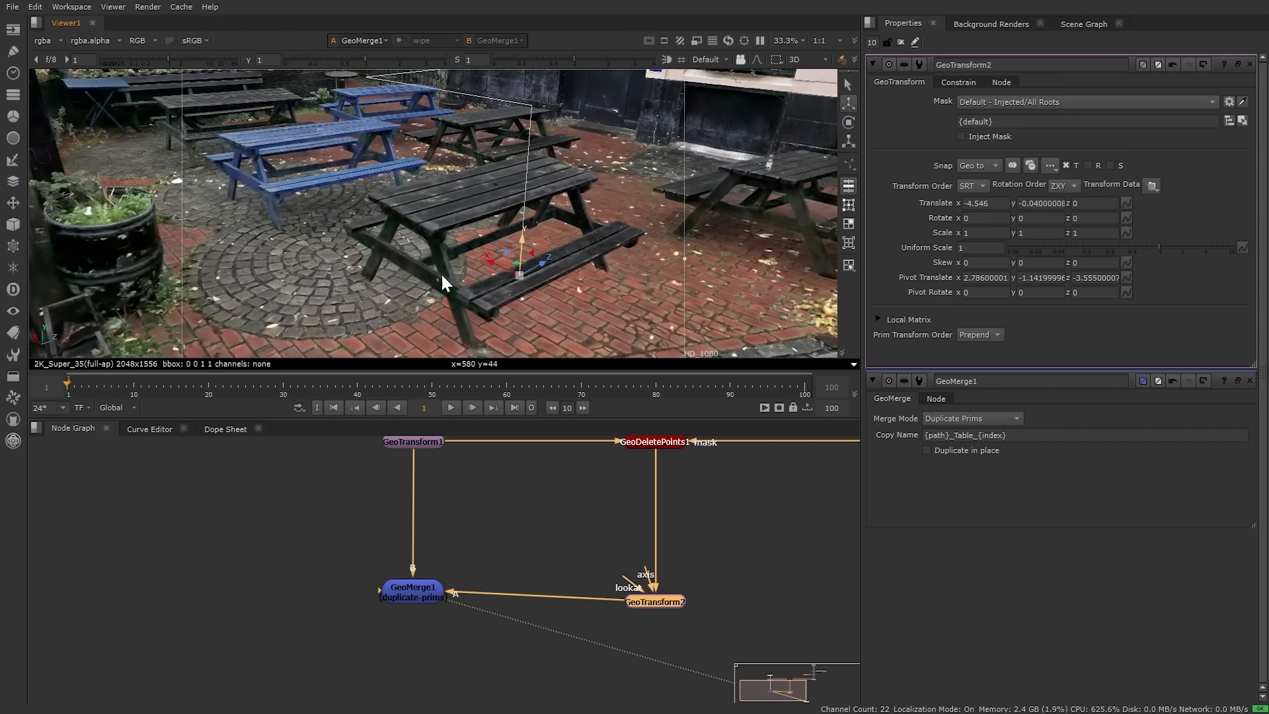
ctrl+drag(446, 215, 442, 283)
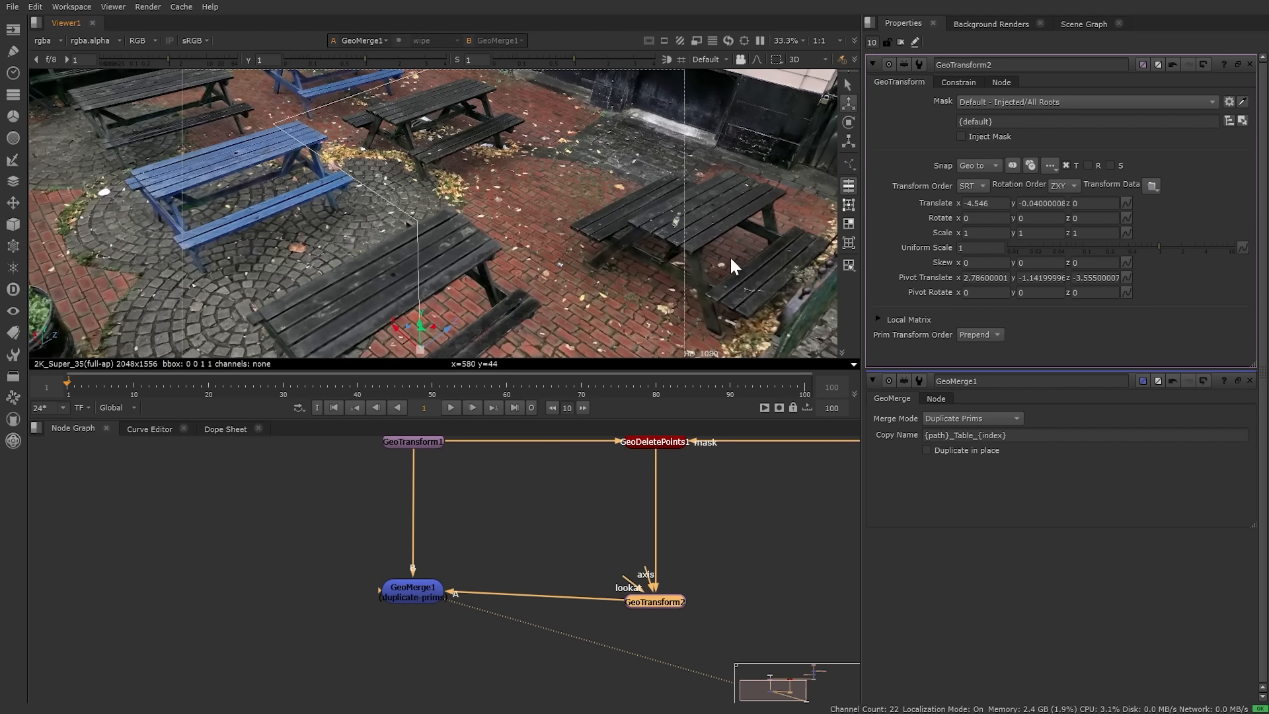
middle_drag(329, 522, 434, 538)
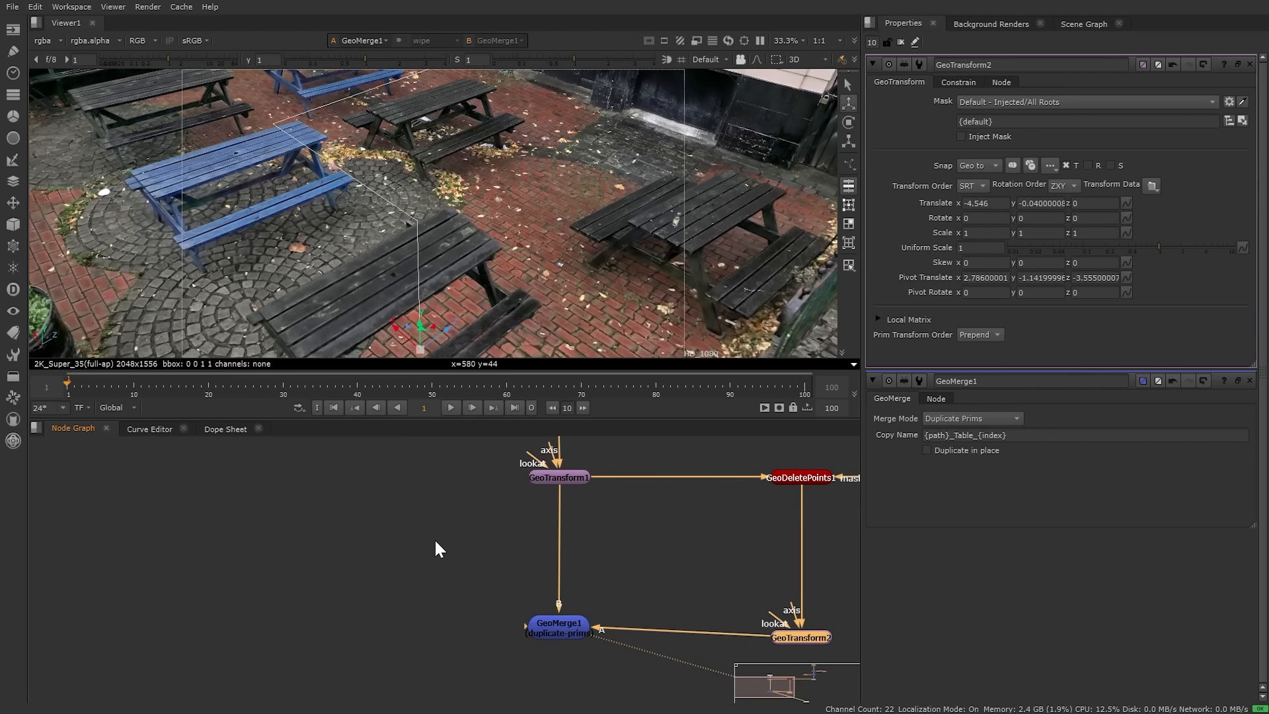
Step: Add a FieldShape node (FieldShape4) via the 'shape' search and lower it near the benches
key(Tab)
text(sha)
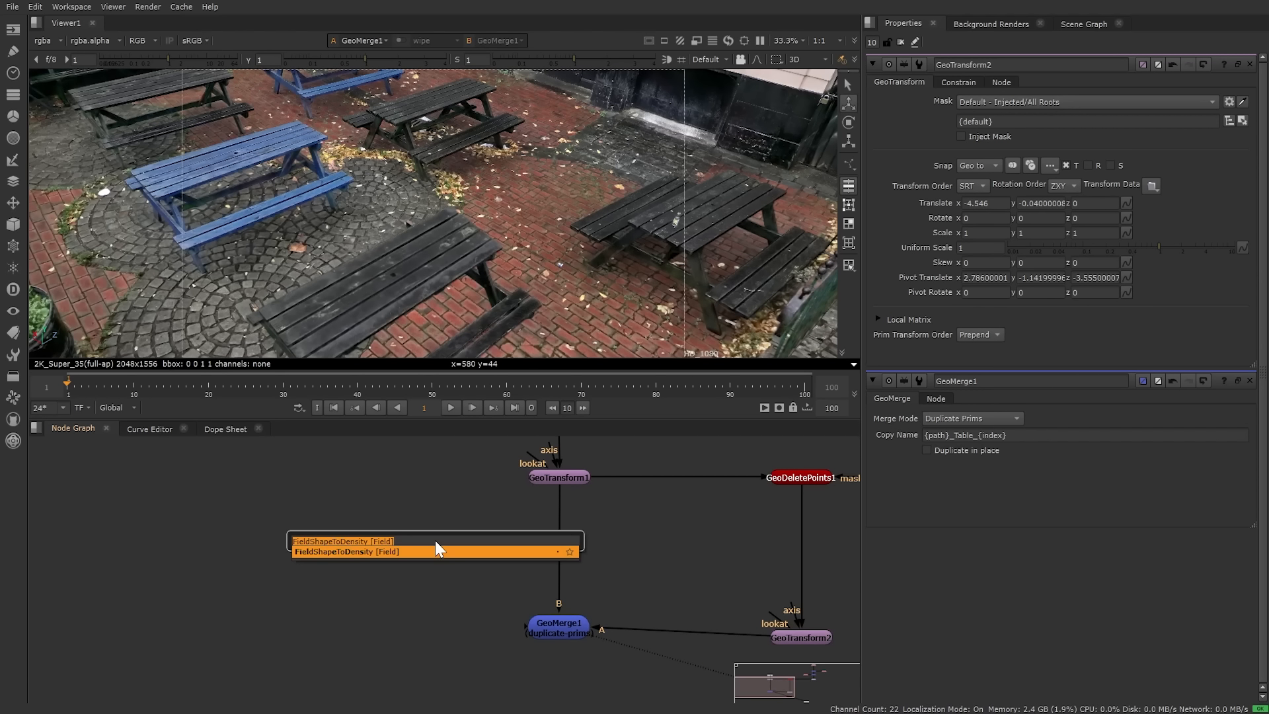
text(pe)
key(Return)
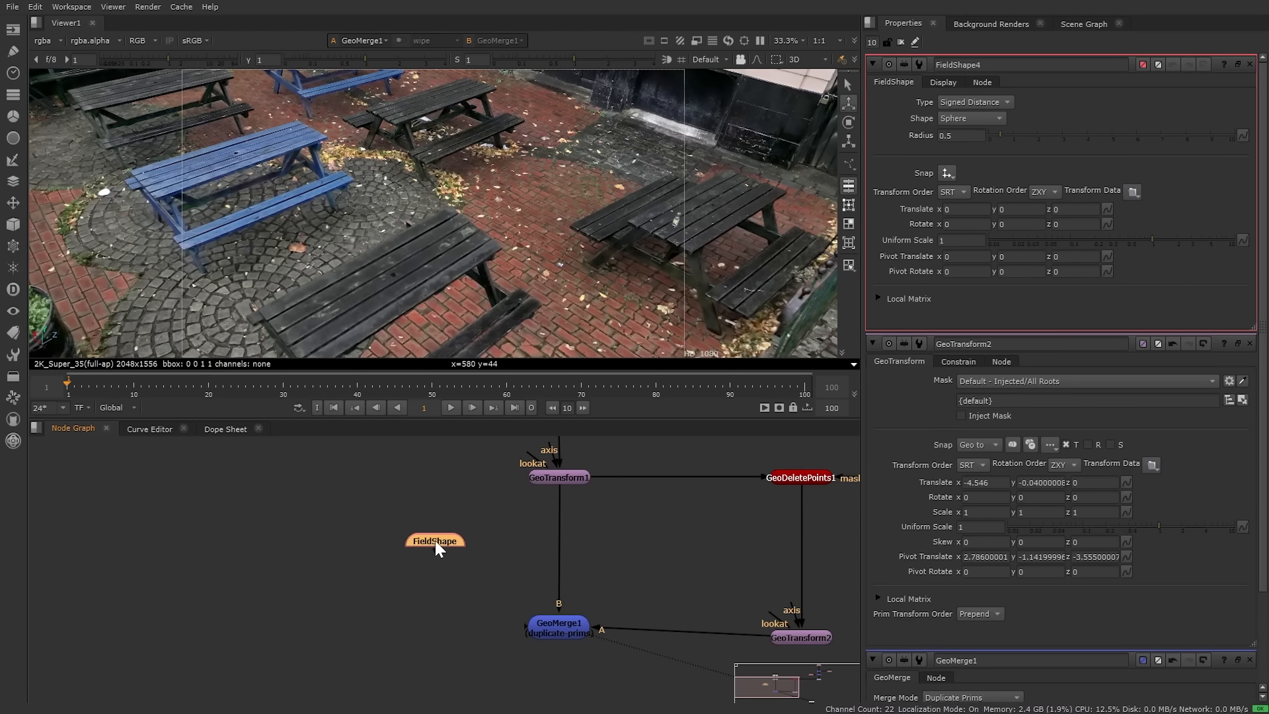
scroll(525, 208, down, 5)
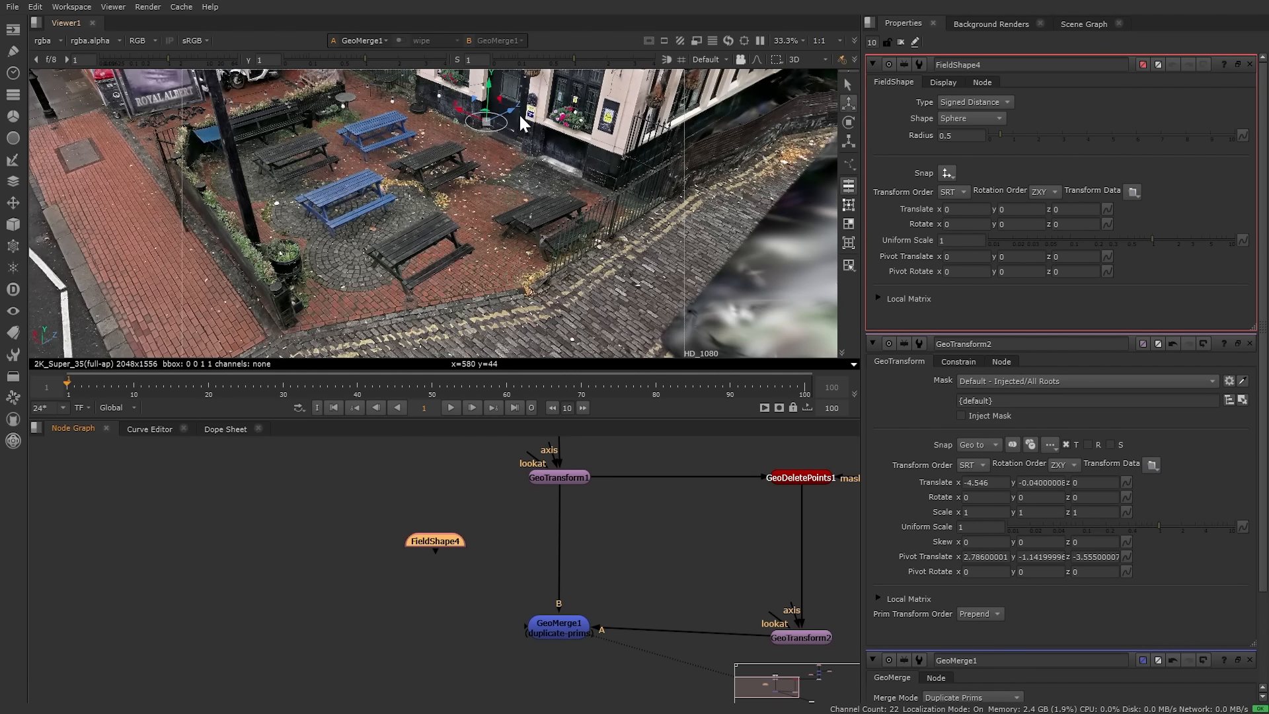
drag(515, 110, 437, 259)
scroll(438, 259, up, 5)
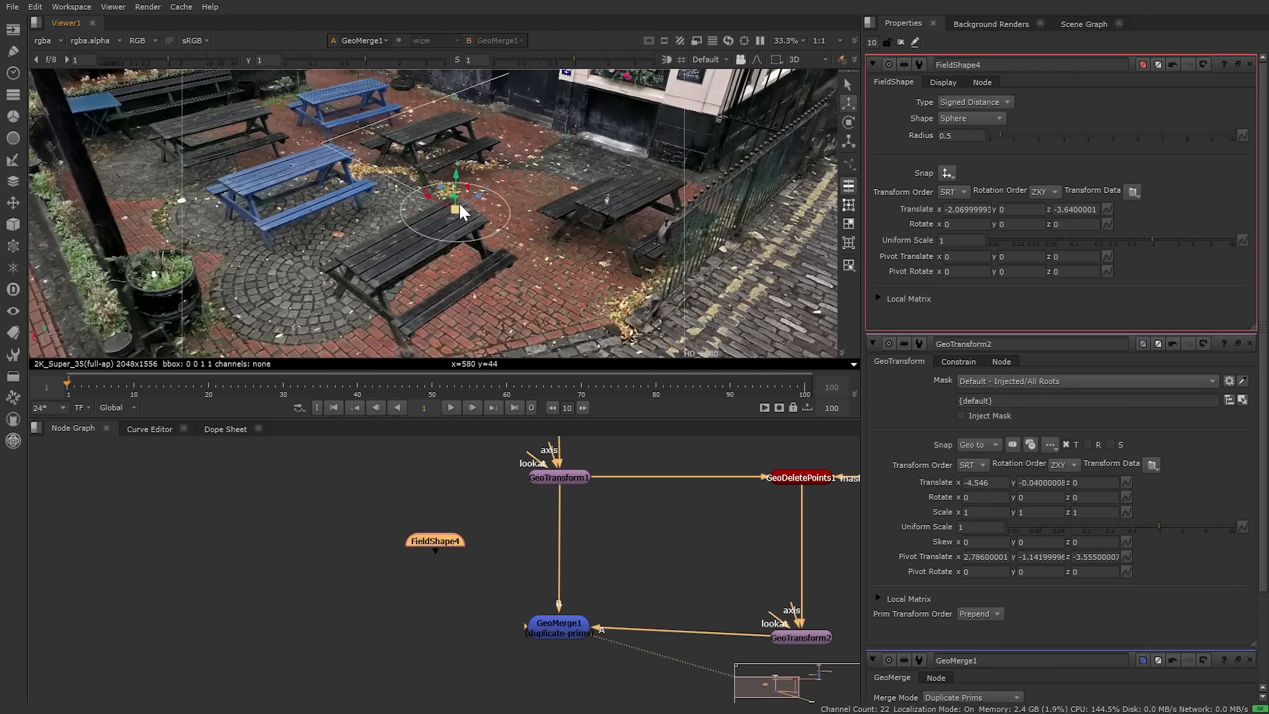
ctrl+drag(460, 203, 512, 213)
Step: Make FieldShape4 a Box around the table, with bounds x -0.775, n -0.92, f 0.845
click(958, 119)
click(961, 145)
ctrl+drag(589, 262, 407, 267)
ctrl+drag(196, 272, 577, 517)
click(508, 518)
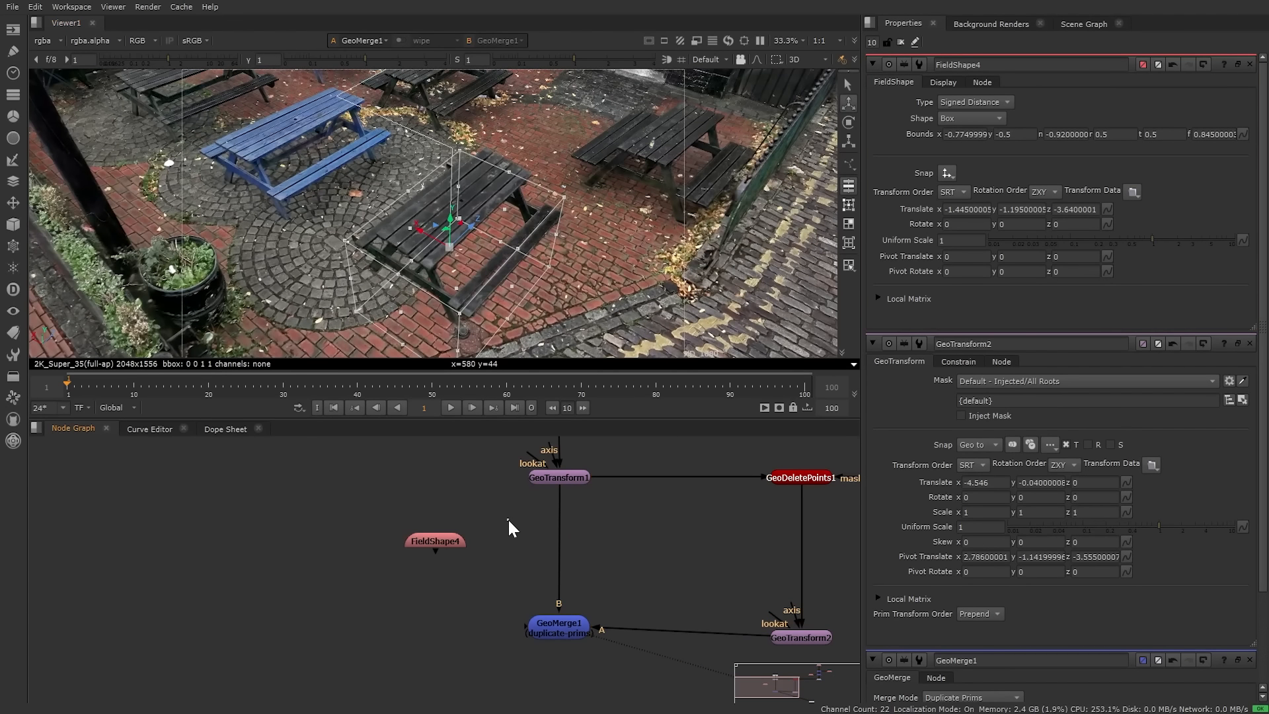
key(Tab)
Step: Create a GeoGrade node and insert it between GeoTransform1 and GeoMerge1
text(geogr)
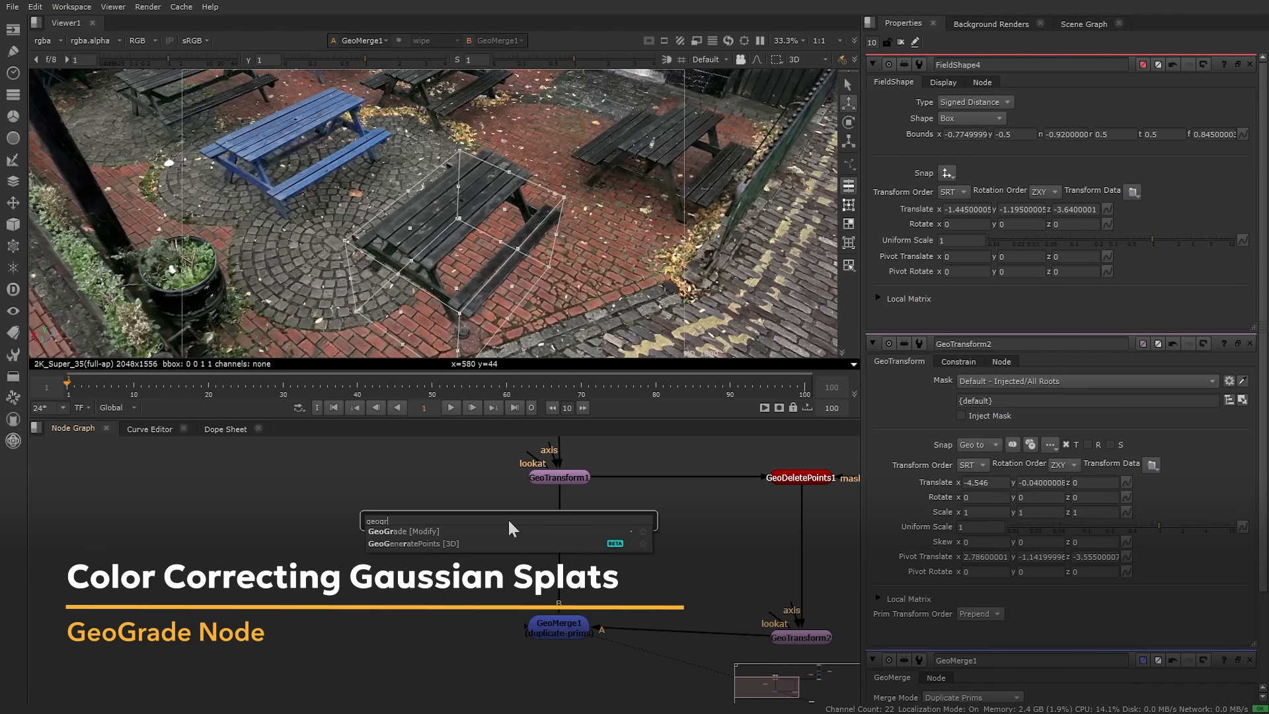
key(Return)
mouse_move(509, 521)
mouse_down()
mouse_move(514, 530)
mouse_move(504, 524)
mouse_up()
drag(543, 561, 560, 544)
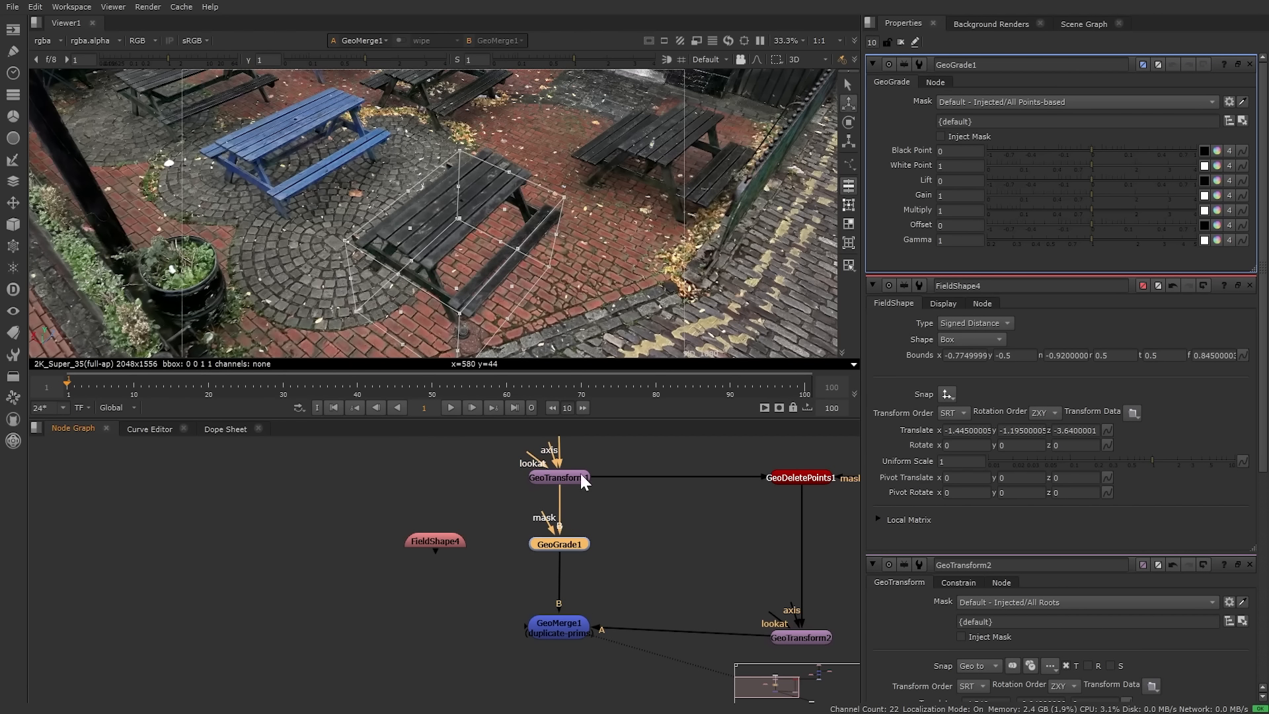
middle_drag(557, 470, 555, 535)
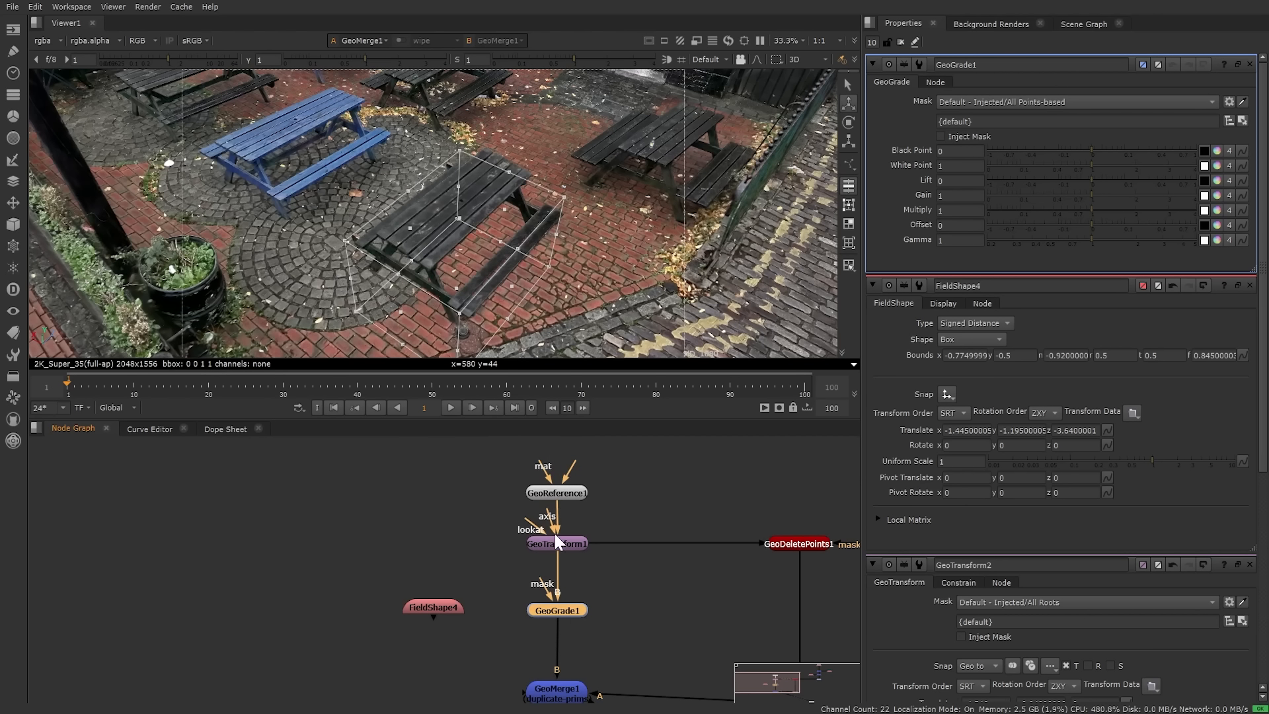
middle_drag(640, 632, 594, 558)
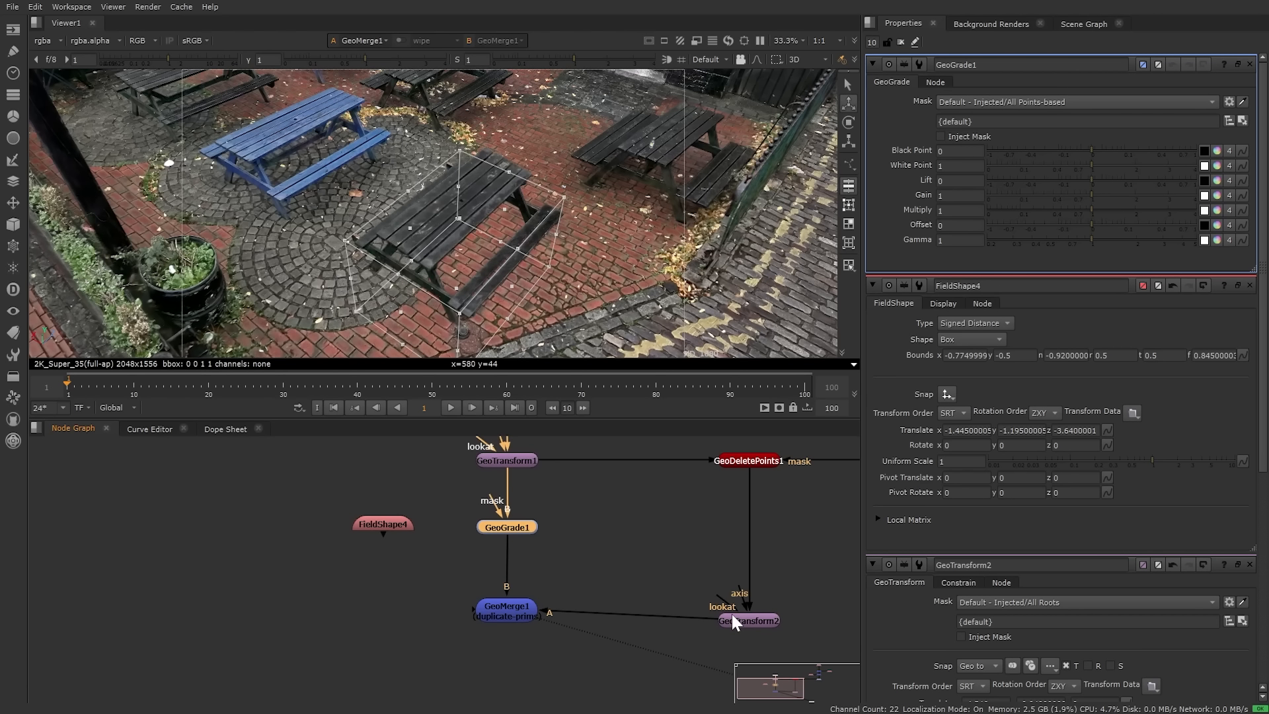
Step: Mask GeoGrade1 with FieldShape4 and set its Gain to 0.6
drag(493, 494, 379, 517)
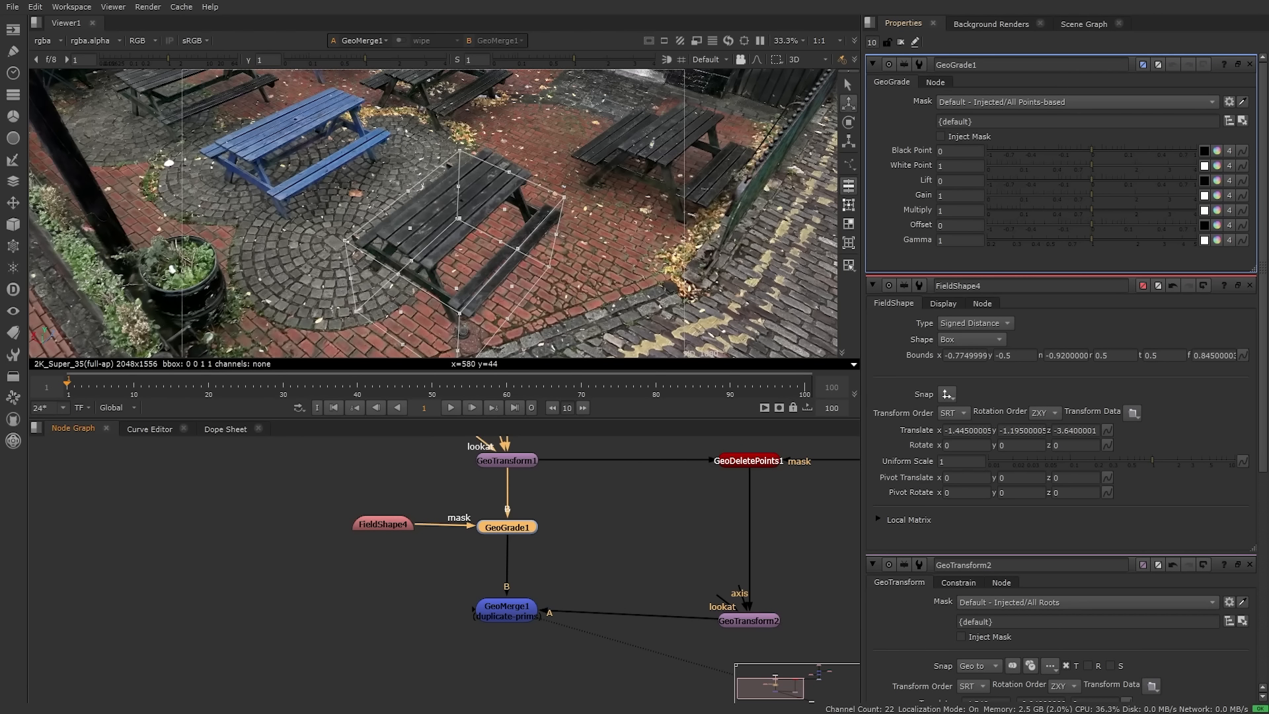
double_click(951, 196)
text(0.6)
key(Return)
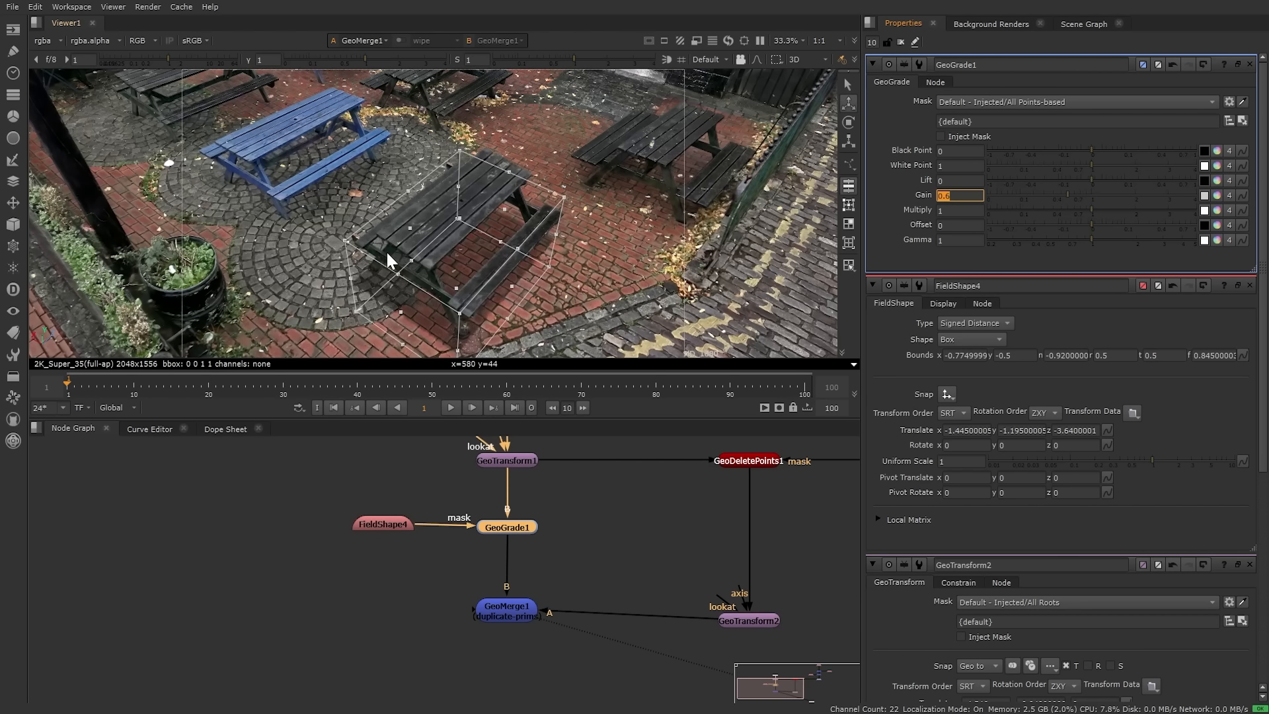
click(612, 550)
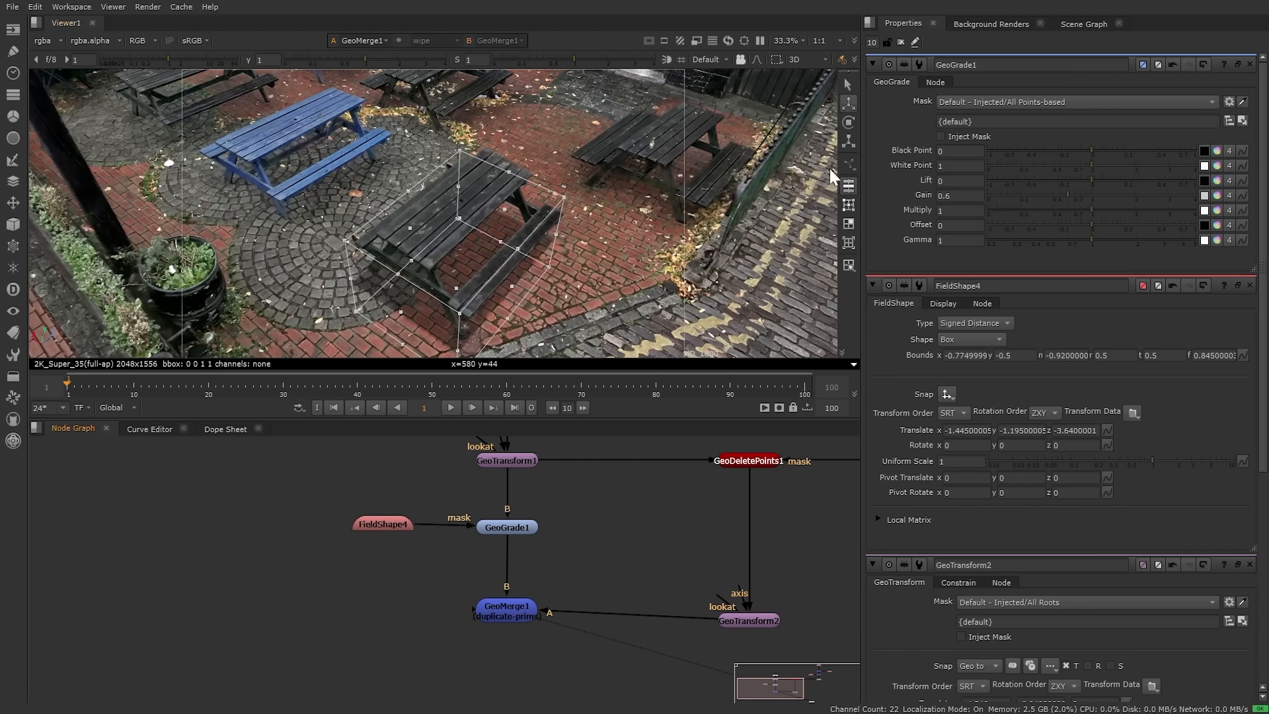
click(900, 41)
Step: View GeoGrade1's output and open FieldShape4's settings to inspect the graded box
click(506, 527)
key(1)
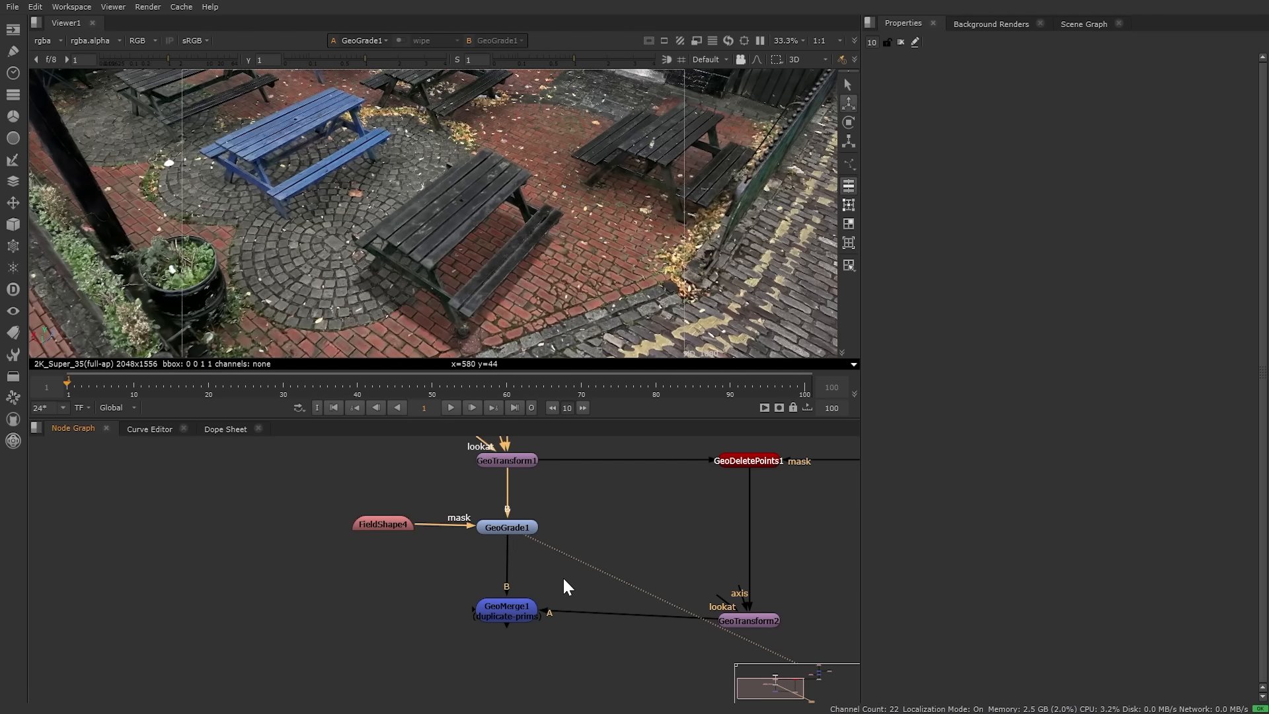
scroll(473, 292, up, 8)
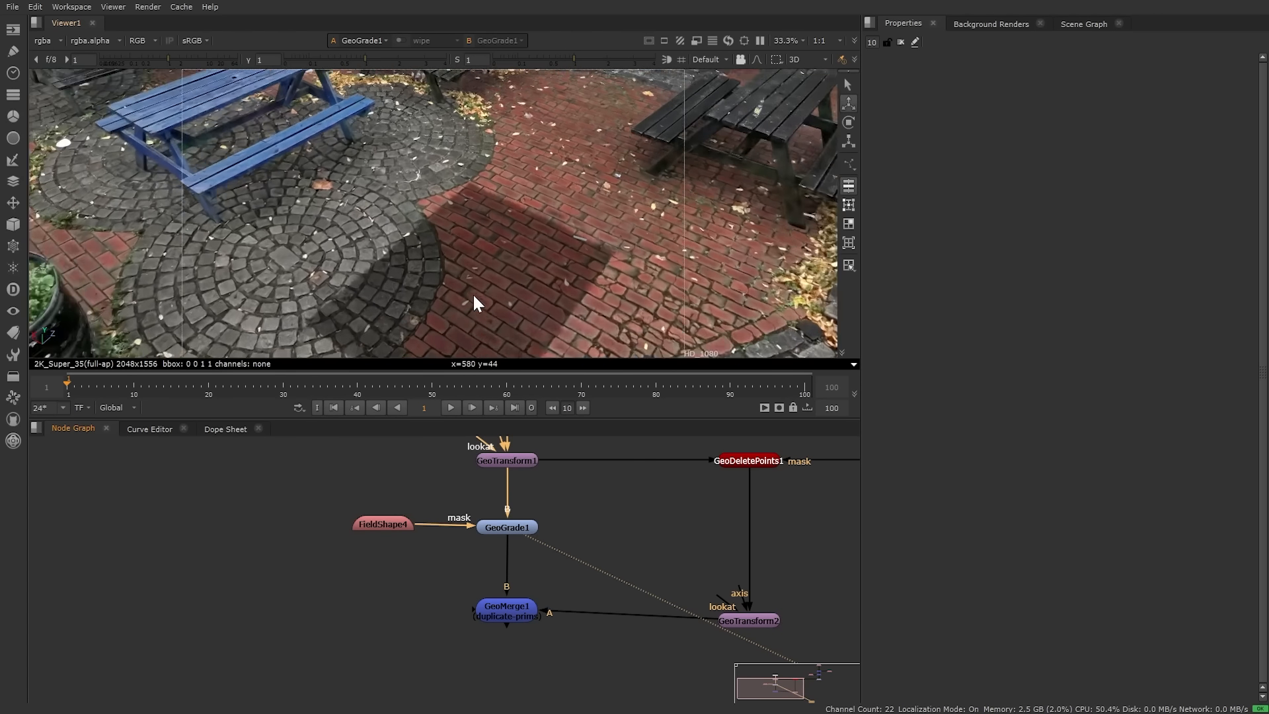
middle_drag(479, 297, 470, 240)
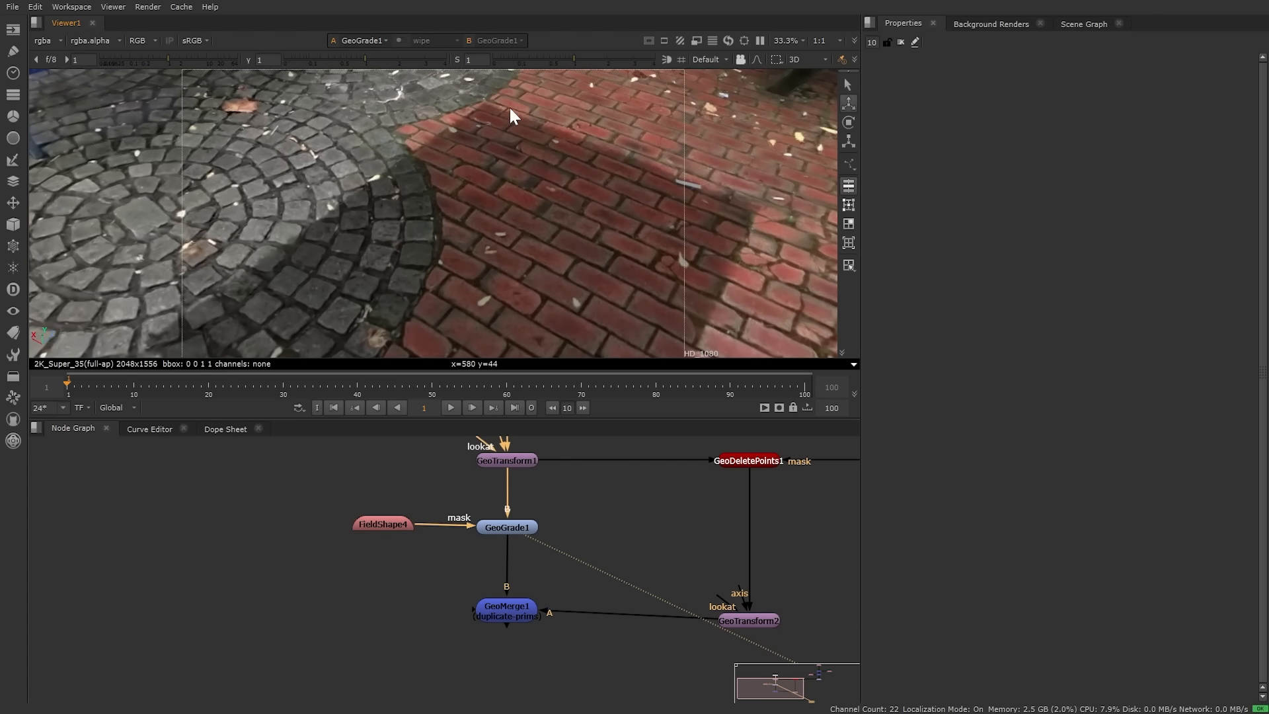
double_click(386, 526)
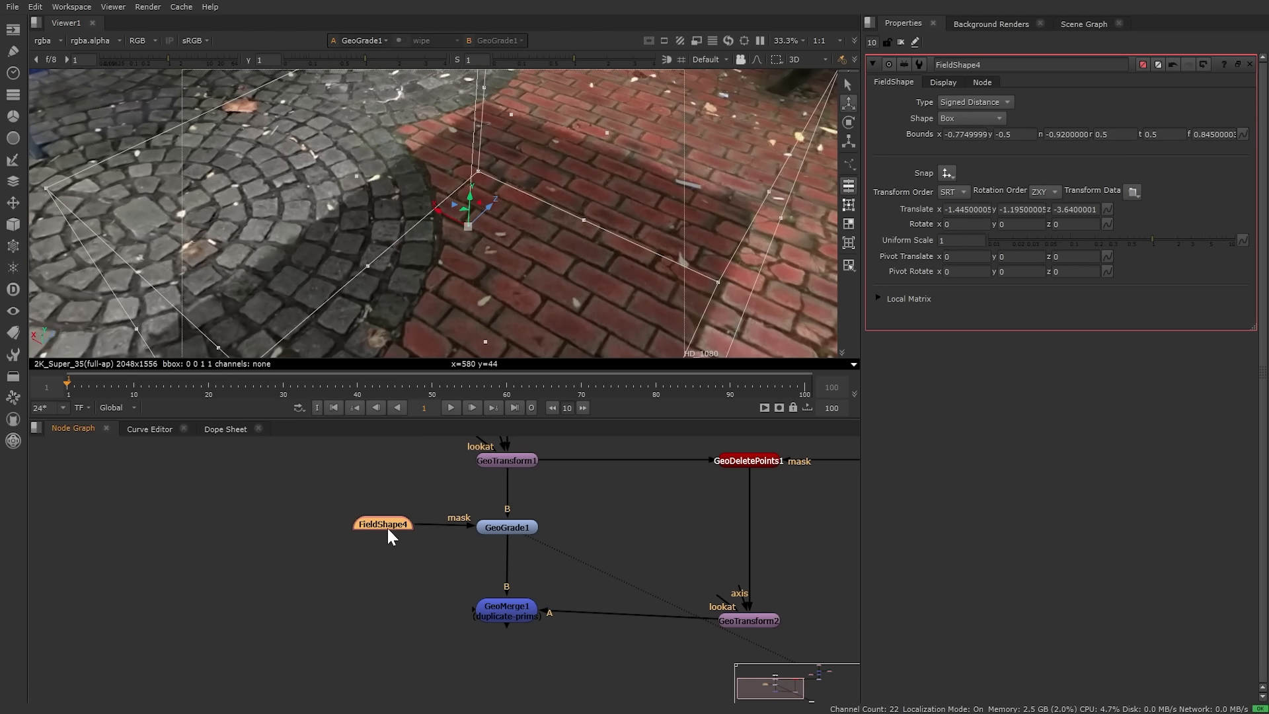
scroll(635, 238, down, 4)
ctrl+drag(628, 248, 454, 267)
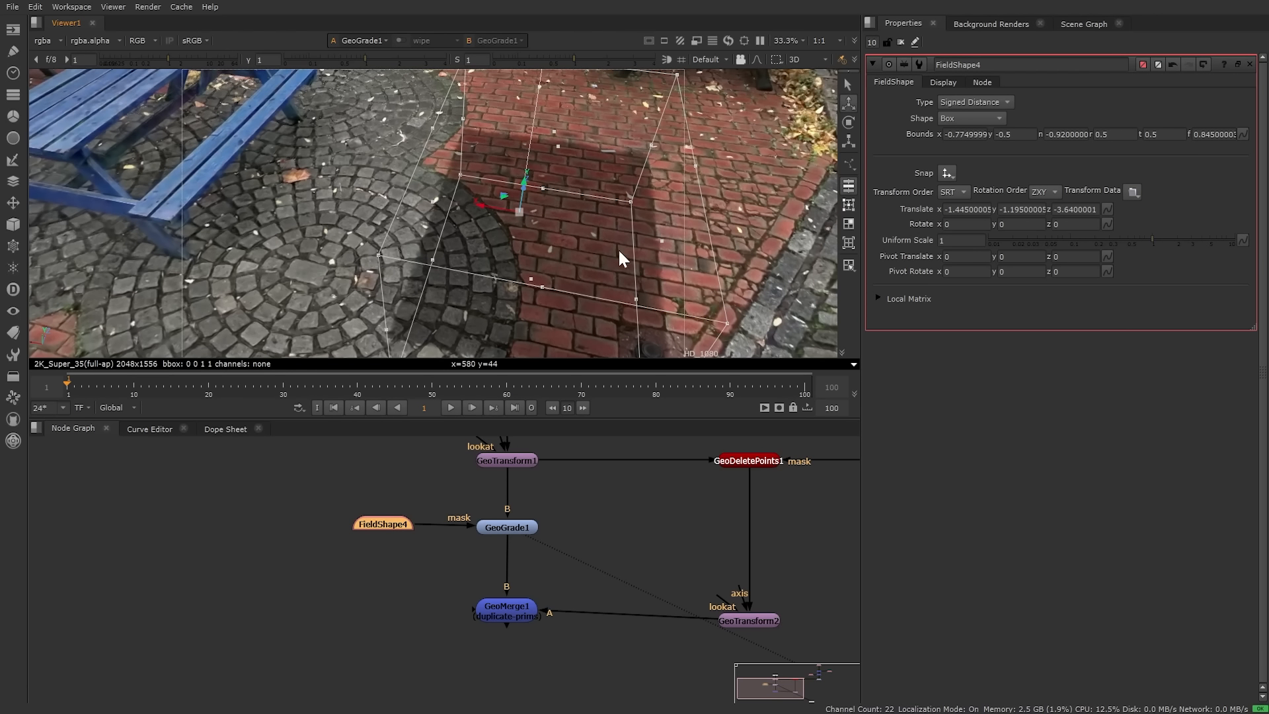
ctrl+drag(618, 247, 471, 283)
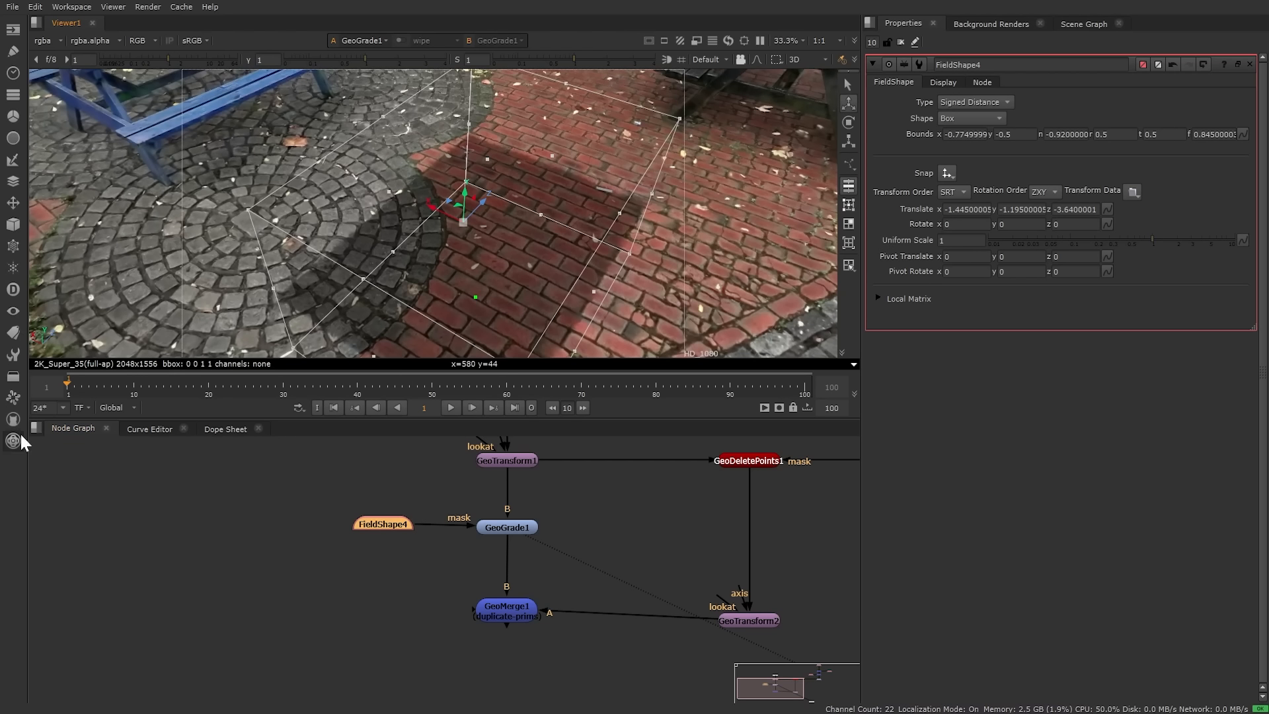
Step: Add a FieldShapeToDensity node under FieldShape4 feeding the mask, with Feather 0.635
drag(394, 524, 339, 494)
key(Tab)
text(d)
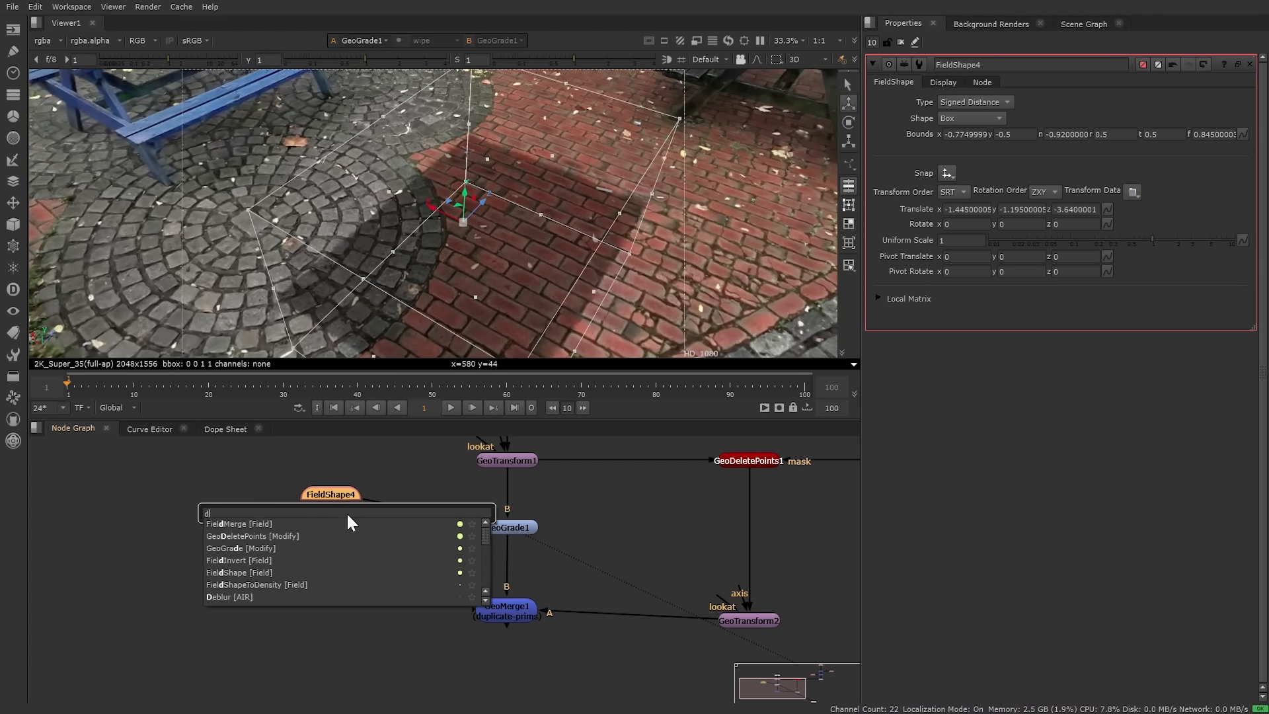
text(ensi)
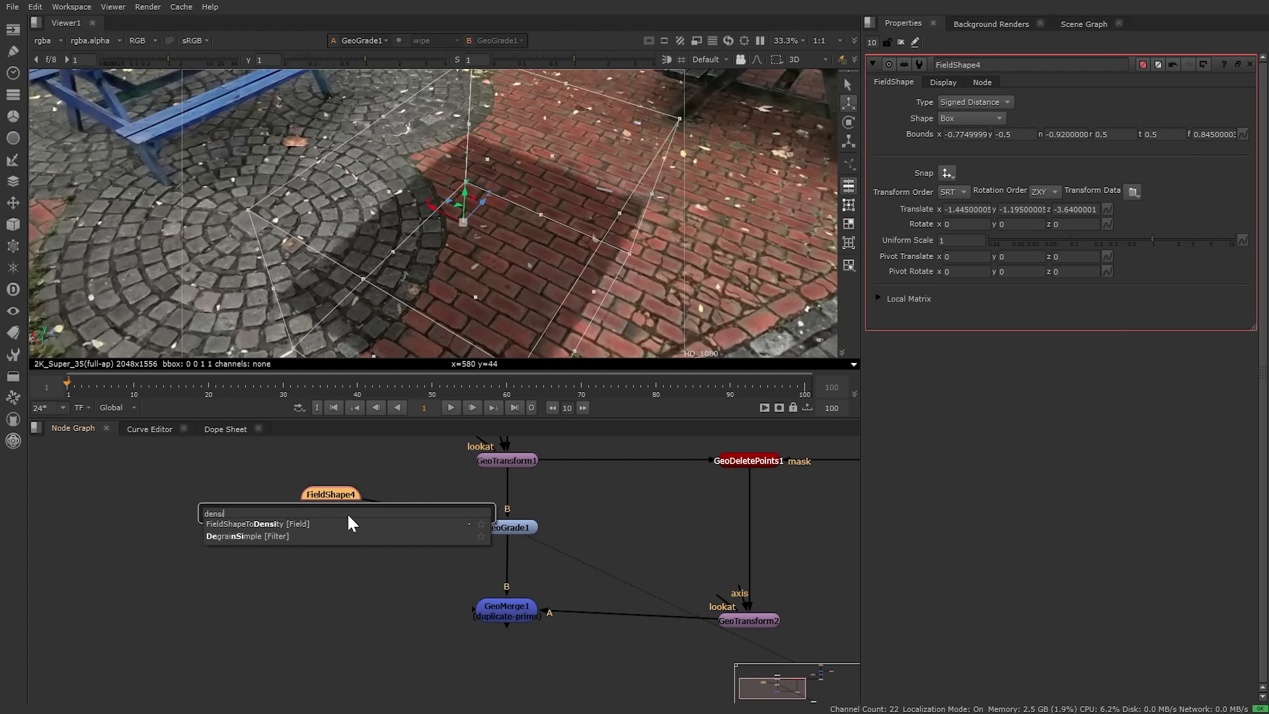
key(Return)
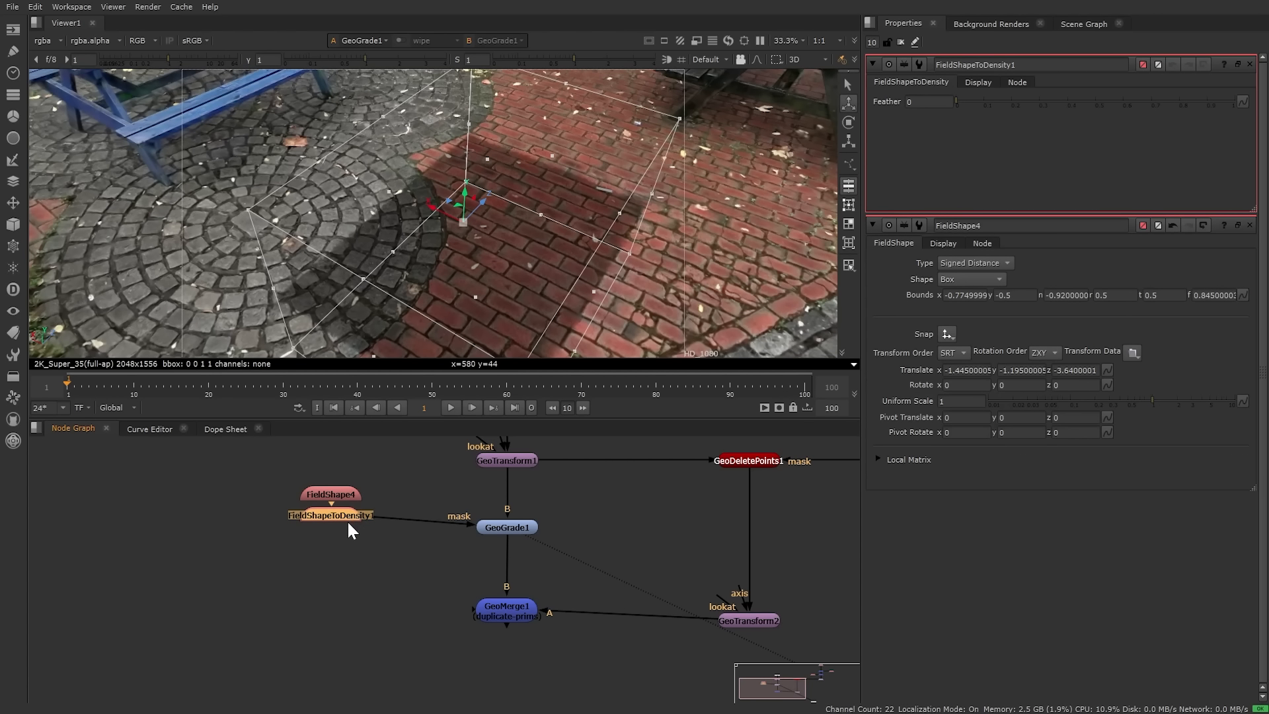
drag(349, 531, 349, 530)
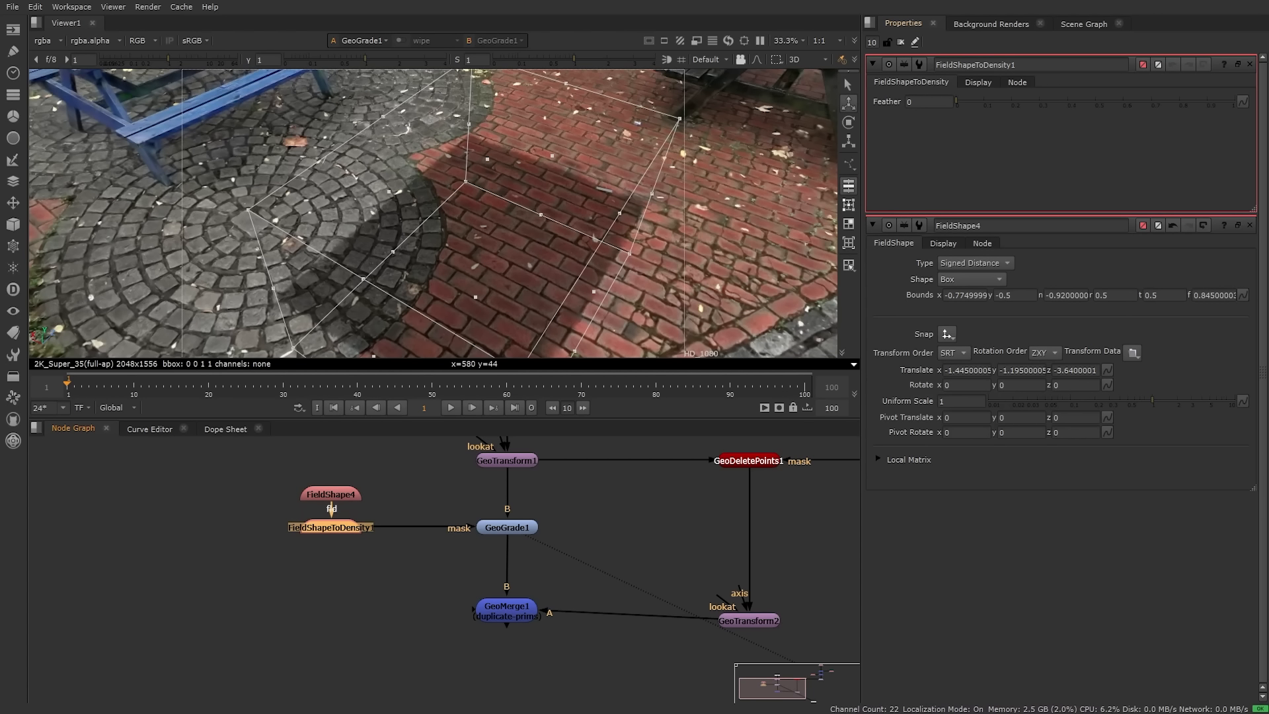
click(1133, 101)
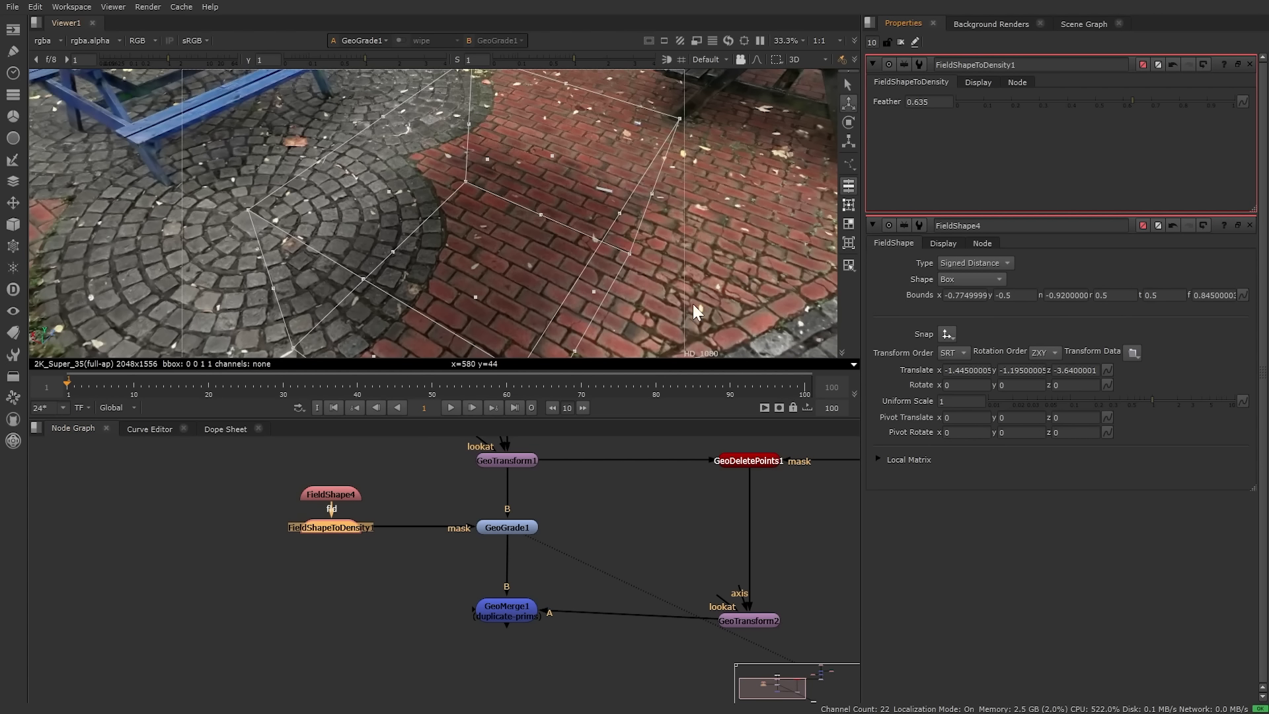
ctrl+drag(726, 219, 624, 247)
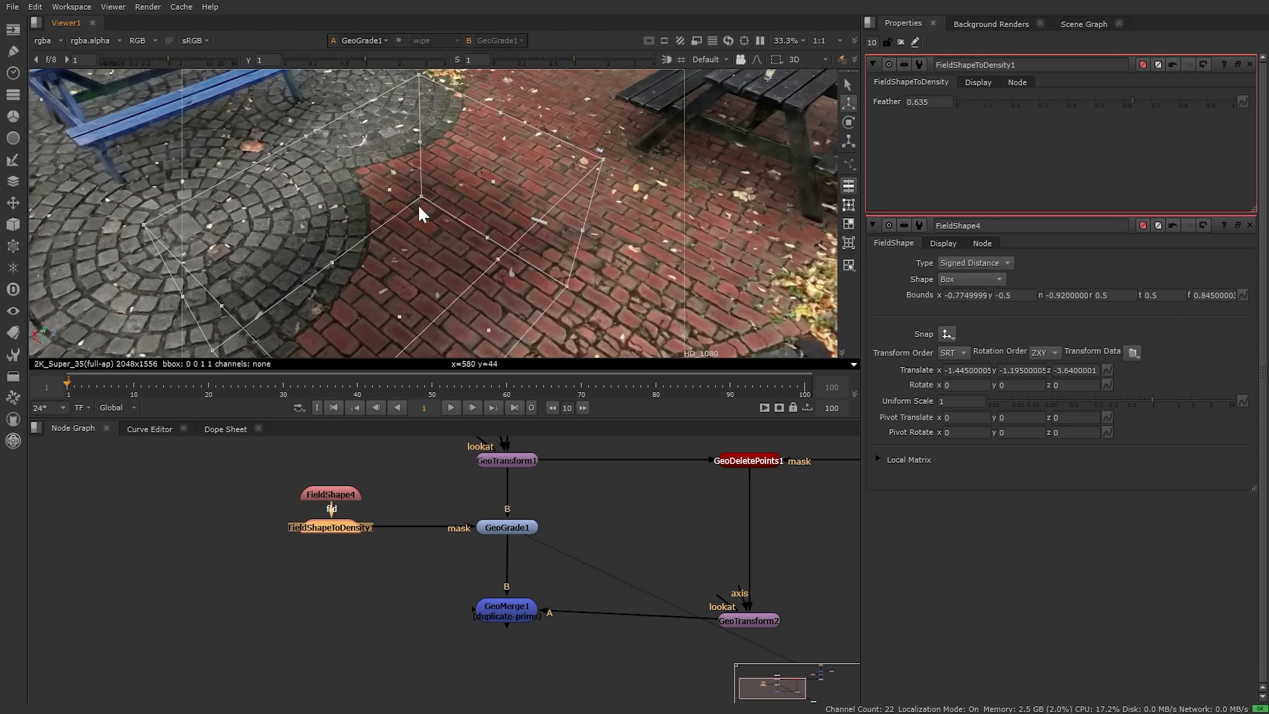
Step: View GeoMerge1's output again and close FieldShape4's settings
click(521, 610)
key(1)
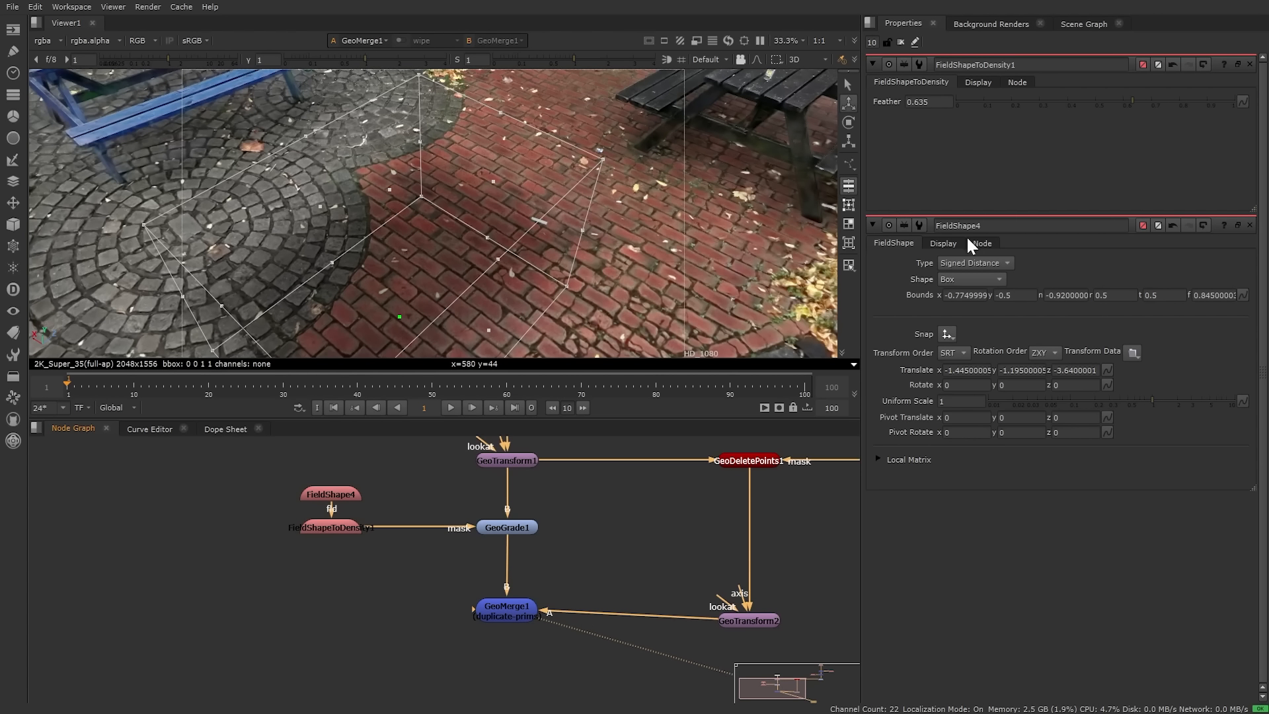
click(1249, 225)
scroll(477, 258, down, 10)
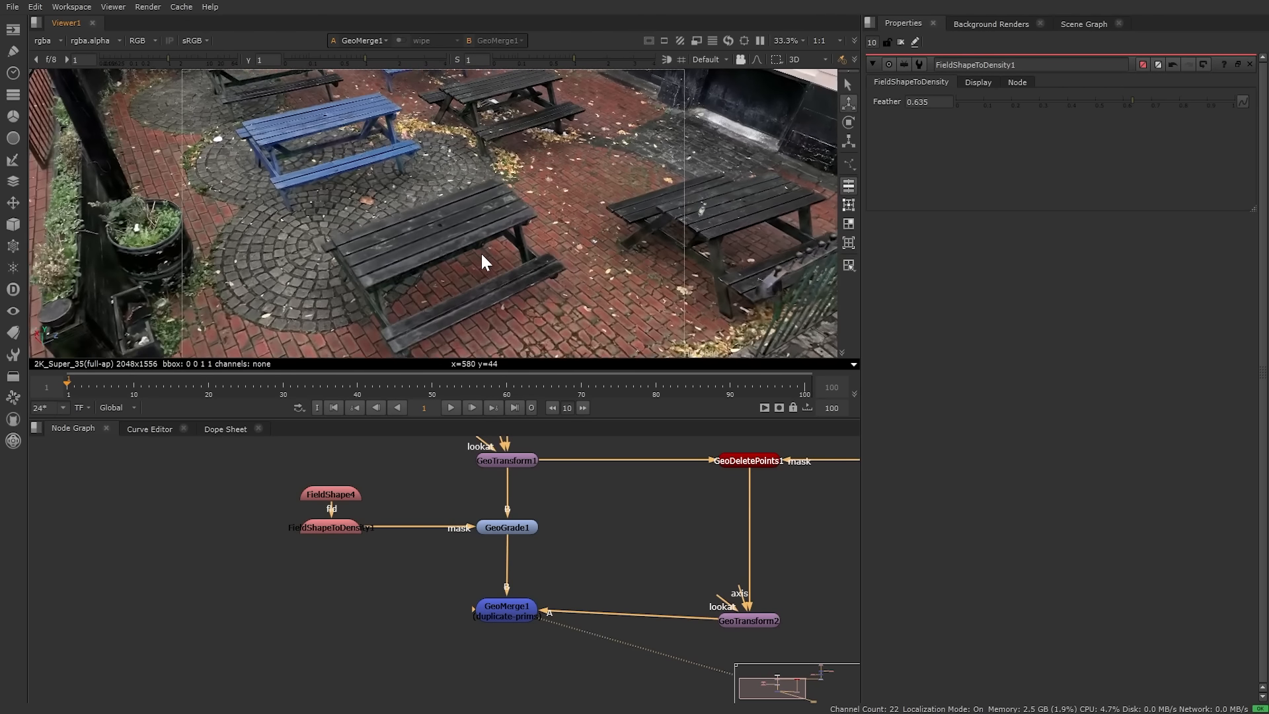
scroll(492, 258, up, 2)
Step: Lower GeoGrade1's Gain to 0.55
double_click(507, 526)
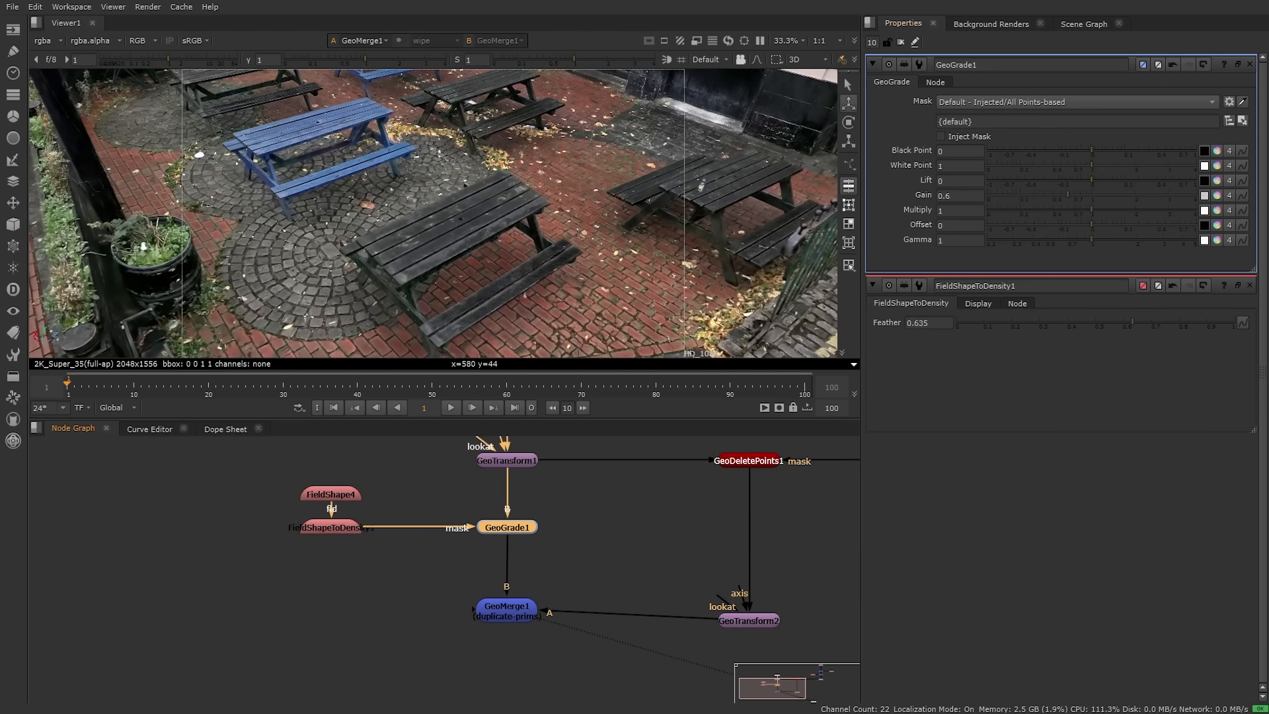
double_click(945, 195)
text(.55)
key(Return)
Step: Orbit to a wider 3D view and select GeoMerge1 in the node graph
ctrl+drag(689, 257, 478, 254)
scroll(633, 529, down, 2)
middle_drag(680, 496, 537, 554)
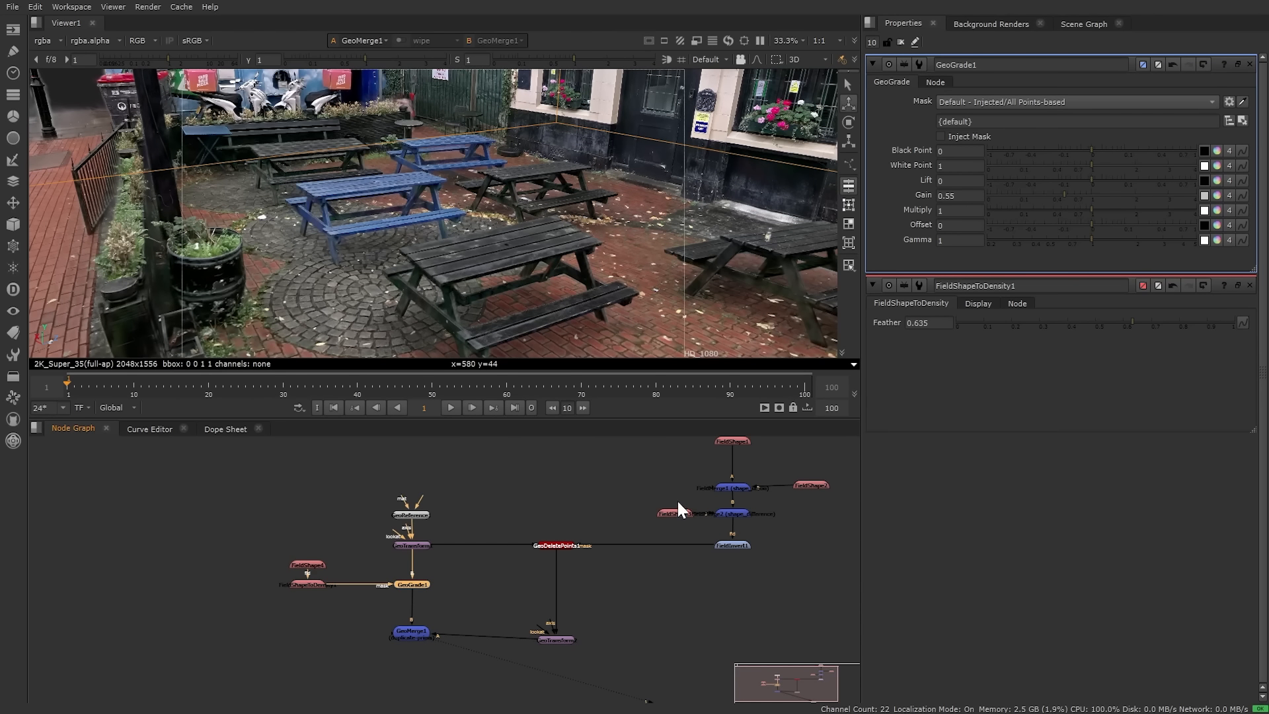
scroll(466, 550, up, 2)
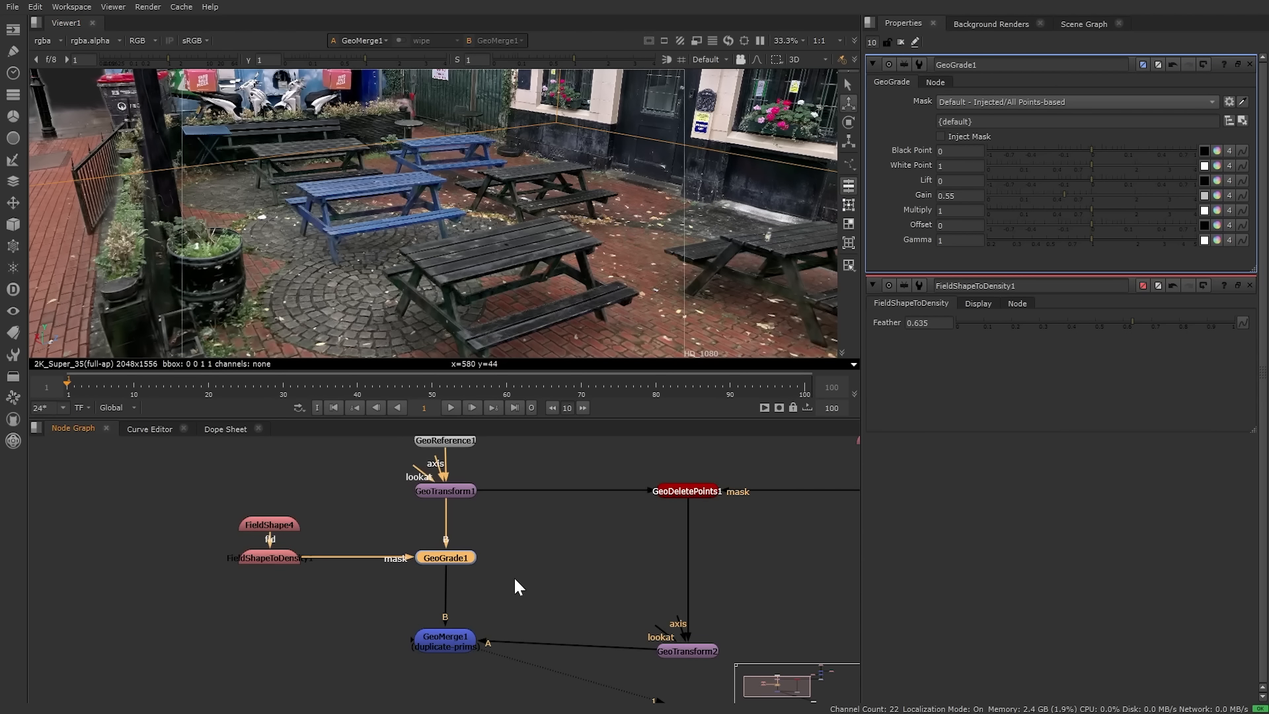
middle_drag(513, 576, 525, 534)
click(452, 575)
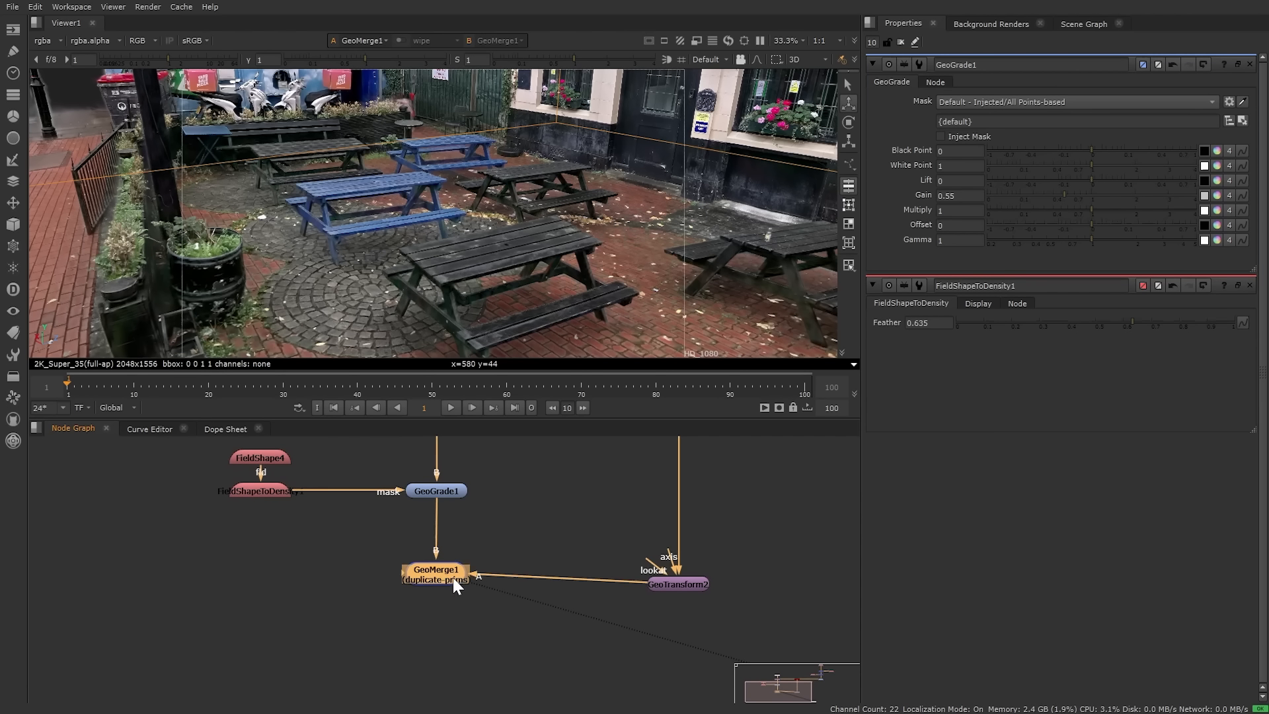
Step: Create a Camera1 node in an empty area of the node graph
click(233, 625)
key(Tab)
text(ca)
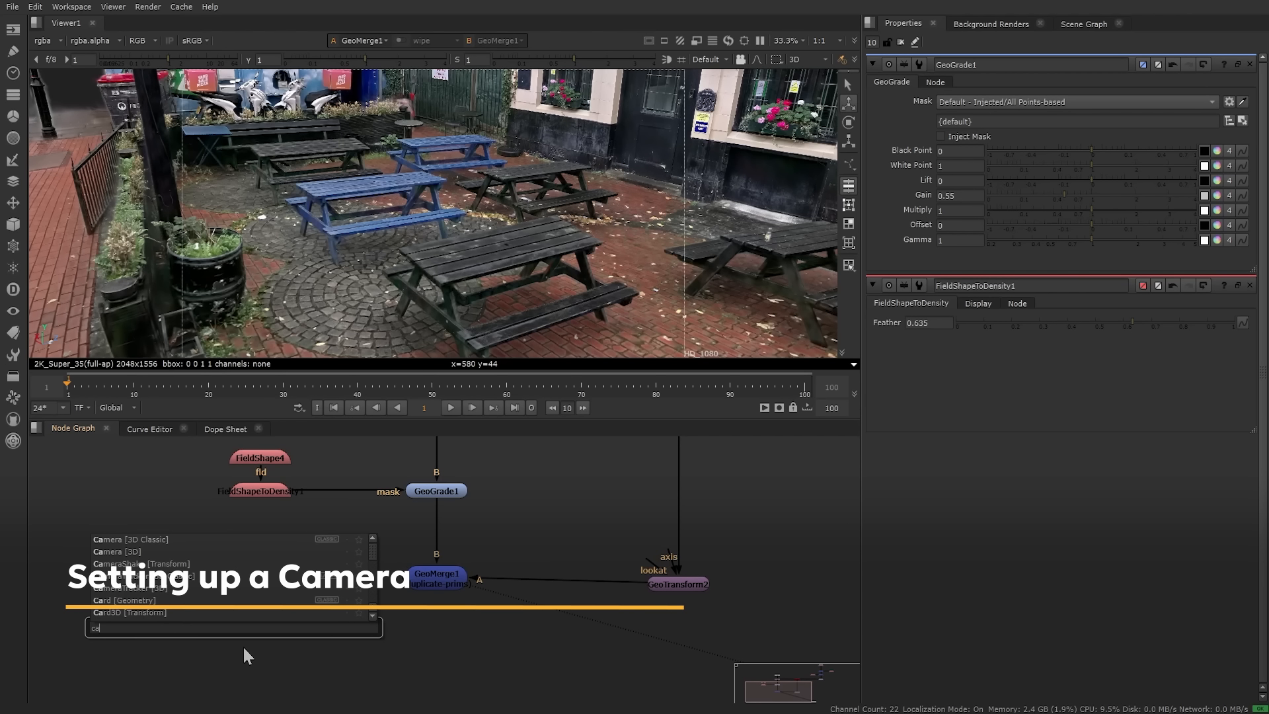
key(Escape)
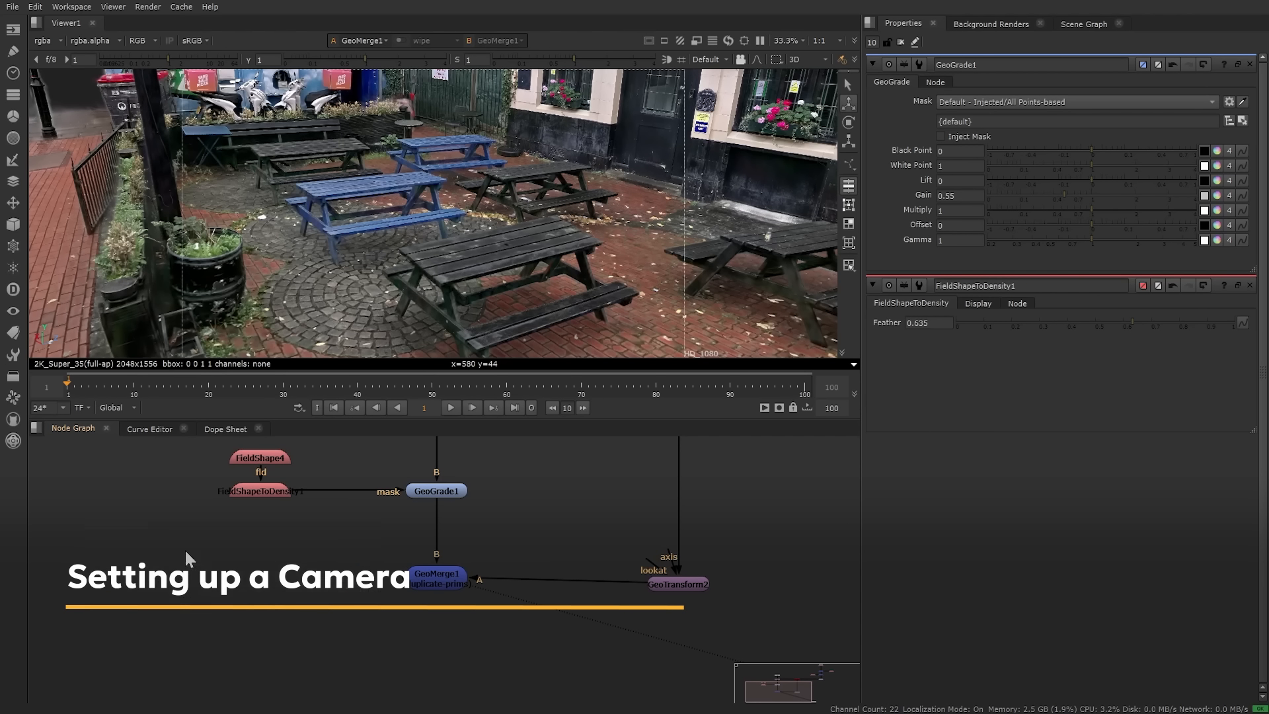
drag(235, 626, 236, 631)
Step: Move Camera1 over the courtyard and create a second viewer, Viewer2
scroll(534, 238, down, 5)
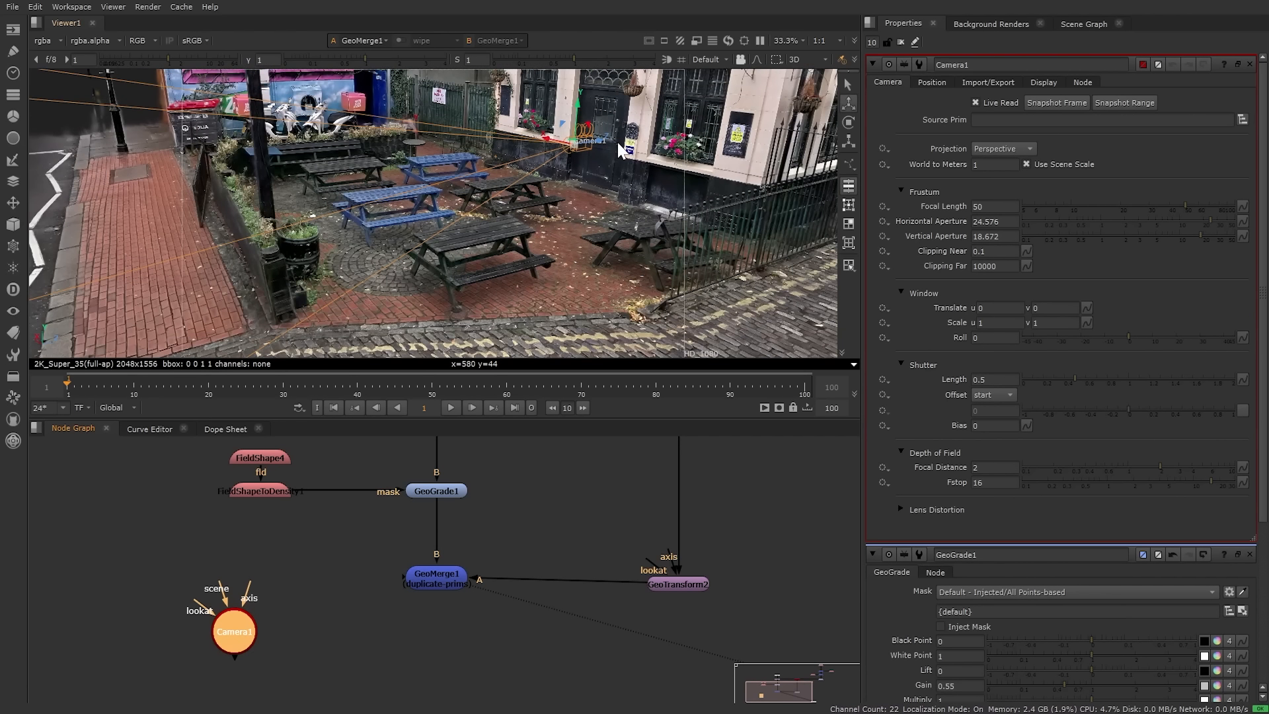
ctrl+drag(617, 142, 545, 216)
drag(463, 145, 507, 186)
key(e)
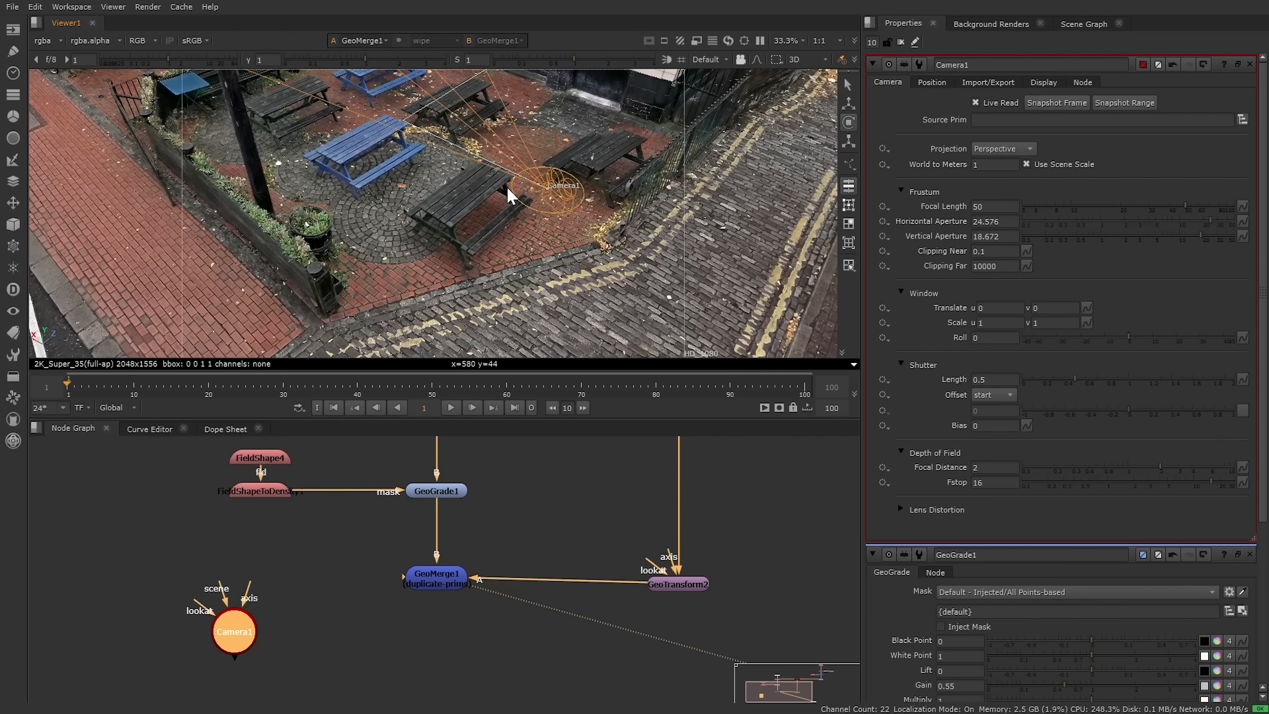
key(w)
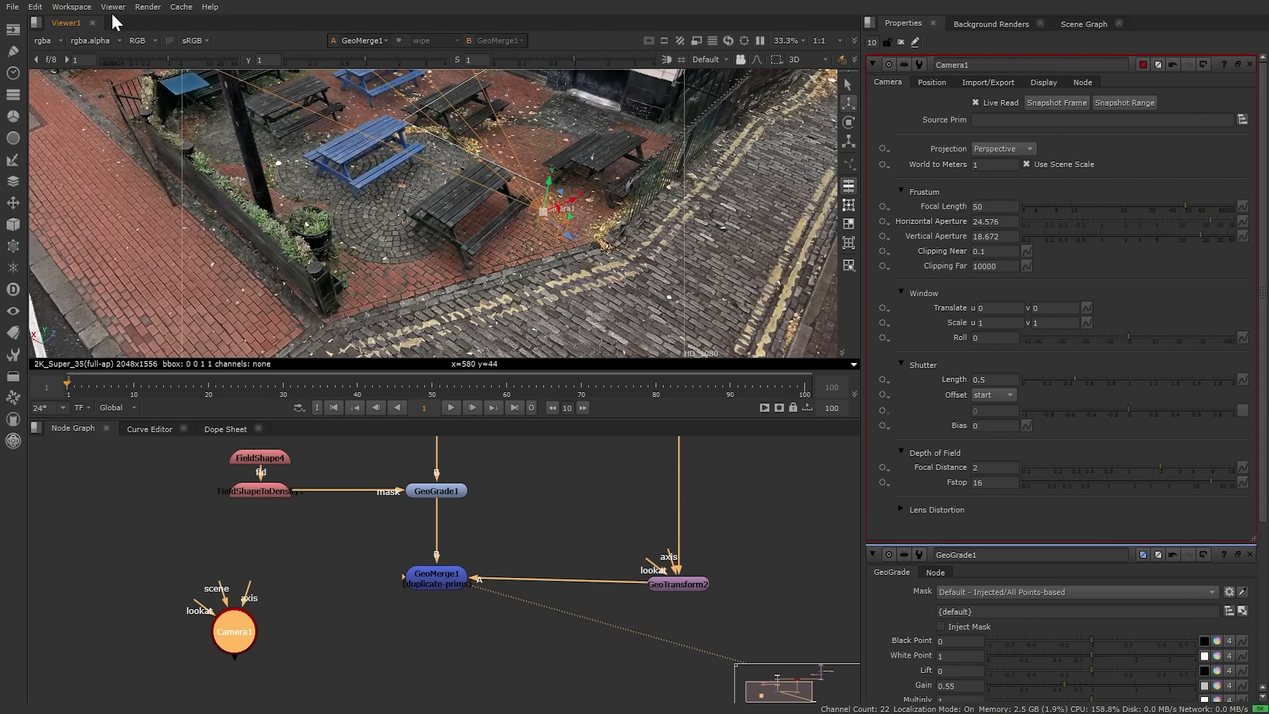
click(115, 7)
click(128, 26)
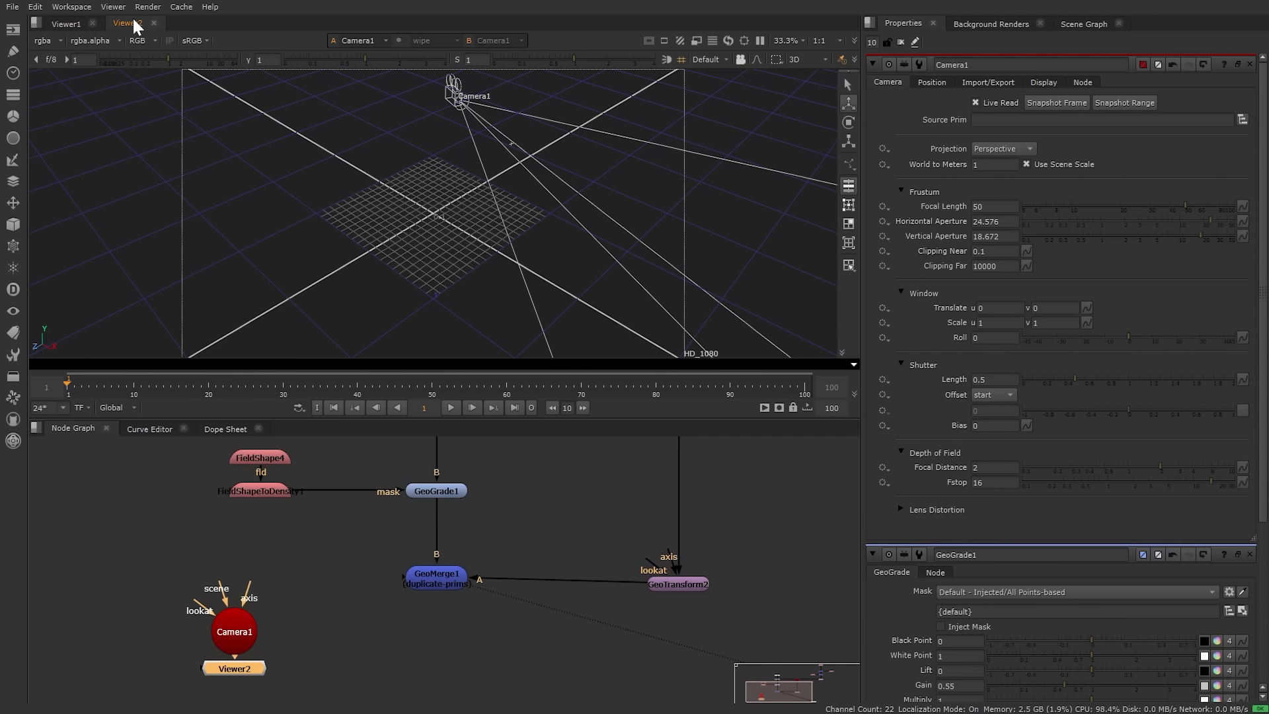
Step: Dock Viewer2 beside Viewer1 and look through Camera1 in Viewer1
drag(133, 24, 843, 98)
click(289, 60)
click(302, 86)
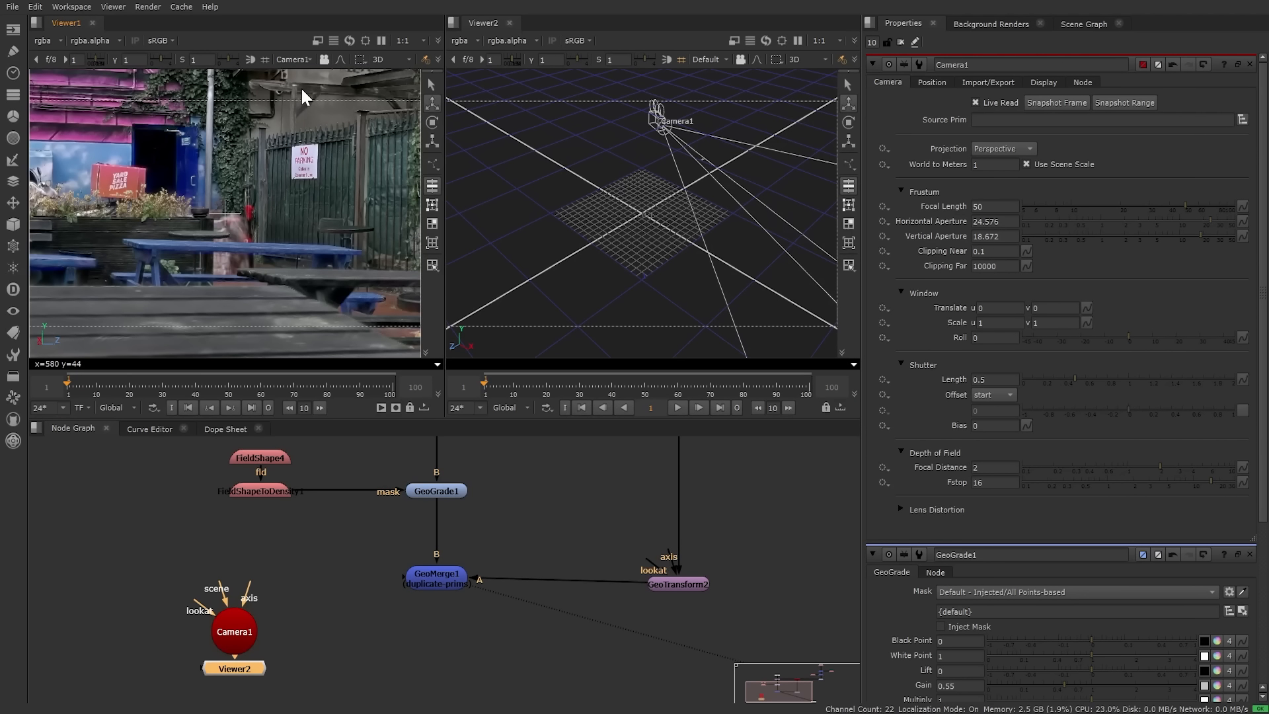
Step: Set Camera1's focal length to 22
click(239, 625)
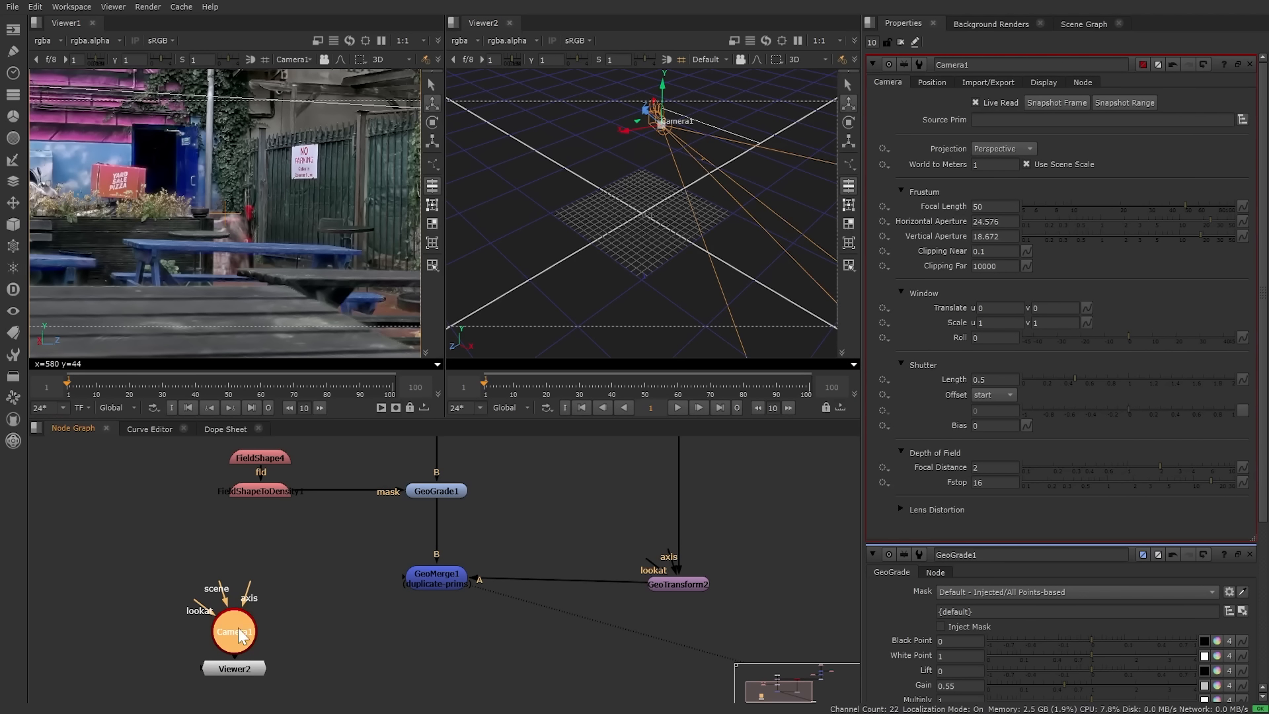
double_click(985, 206)
text(35)
key(Return)
text(22)
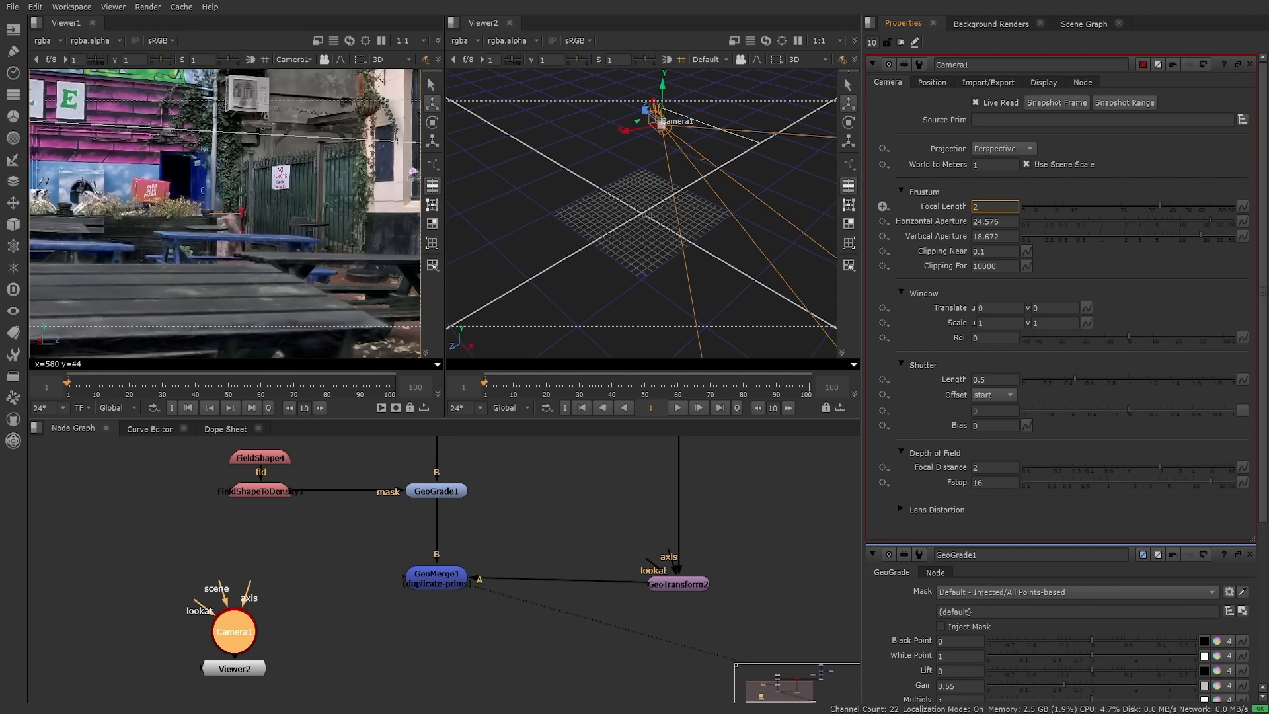
key(Return)
Step: Rotate Camera1 to aim at the pub front
alt+drag(617, 153, 586, 115)
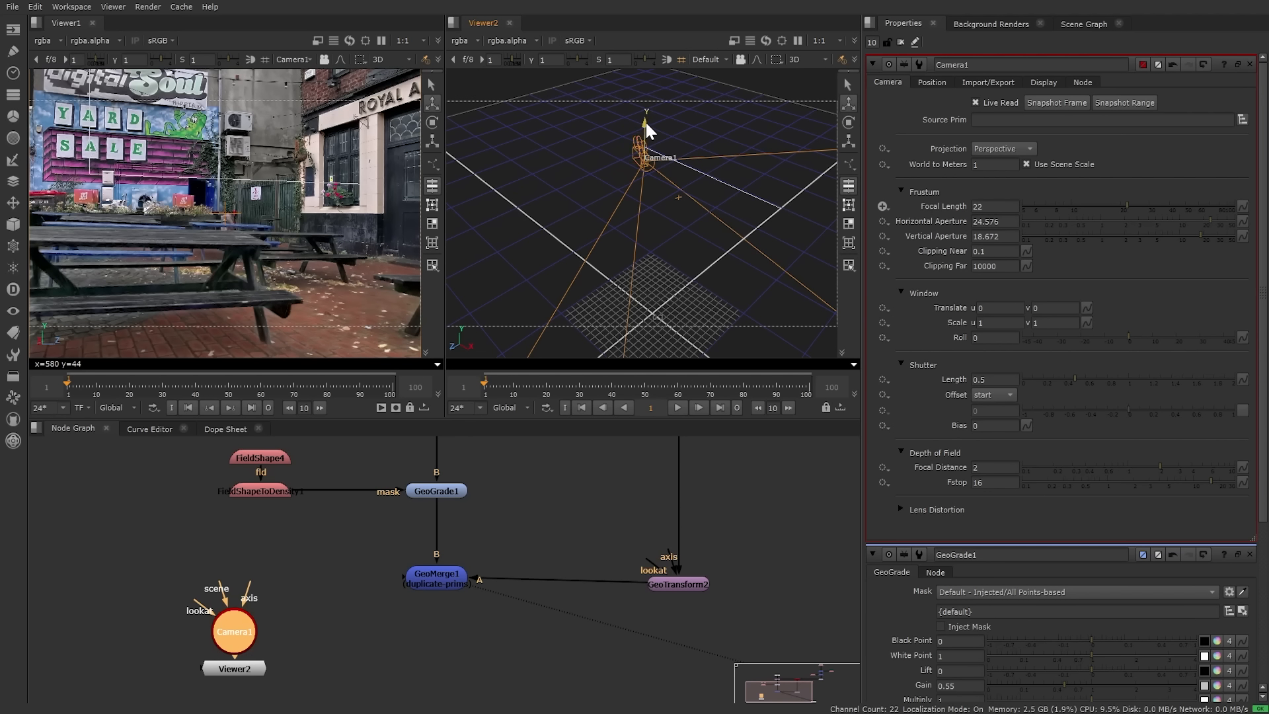
key(e)
drag(667, 170, 666, 172)
click(471, 647)
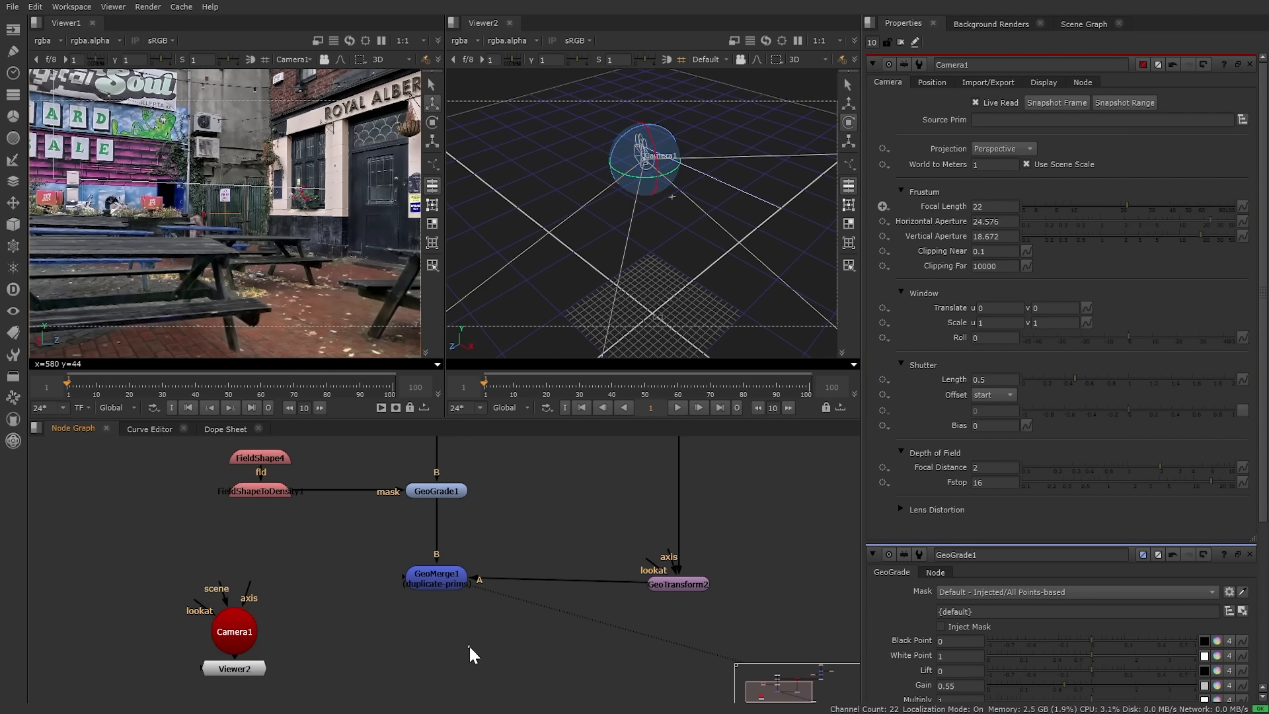
Step: Move the Camera1 and Viewer2 nodes down-left to tidy the node graph
middle_drag(386, 652, 436, 516)
drag(435, 609, 185, 458)
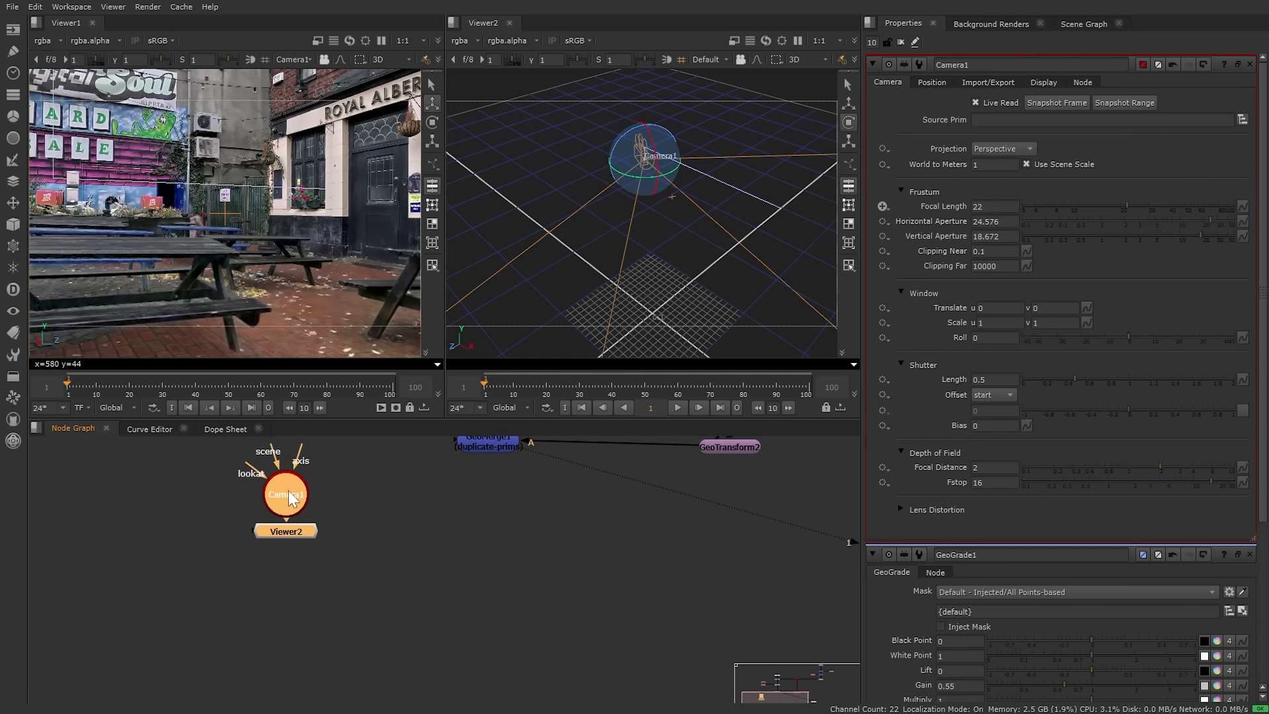
drag(289, 490, 209, 670)
click(556, 527)
middle_drag(529, 489, 503, 601)
scroll(506, 509, down, 1)
scroll(508, 511, down, 3)
drag(251, 467, 796, 653)
click(752, 584)
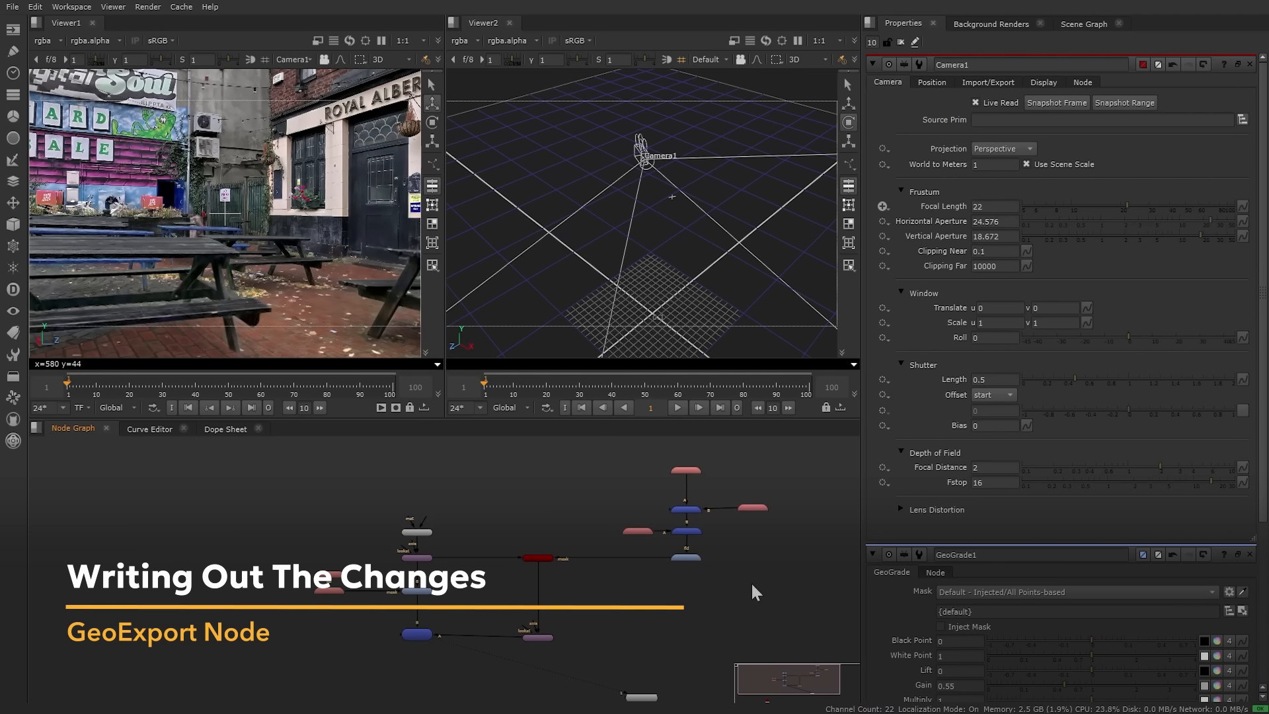
Step: Create a GeoExport node below GeoMerge1 and connect it to GeoMerge1
click(752, 509)
scroll(405, 679, up, 5)
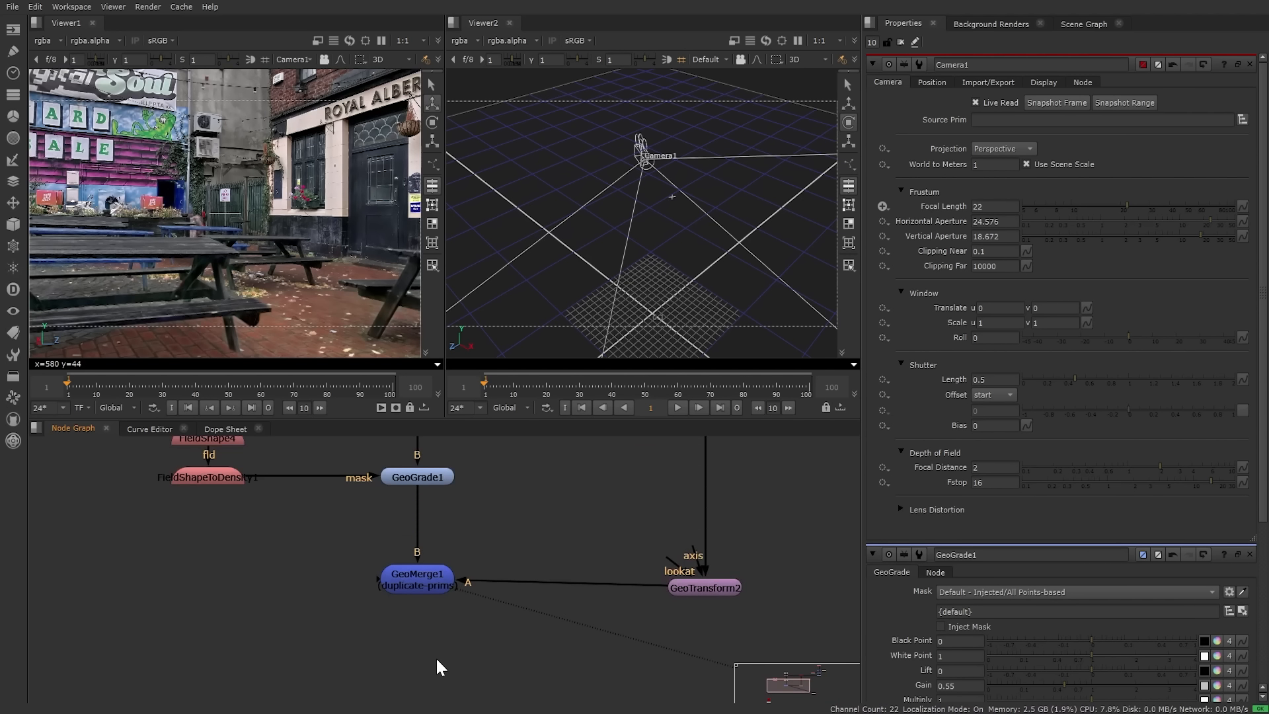
middle_drag(436, 659, 493, 636)
scroll(491, 650, down, 2)
scroll(573, 529, down, 1)
middle_drag(576, 521, 529, 578)
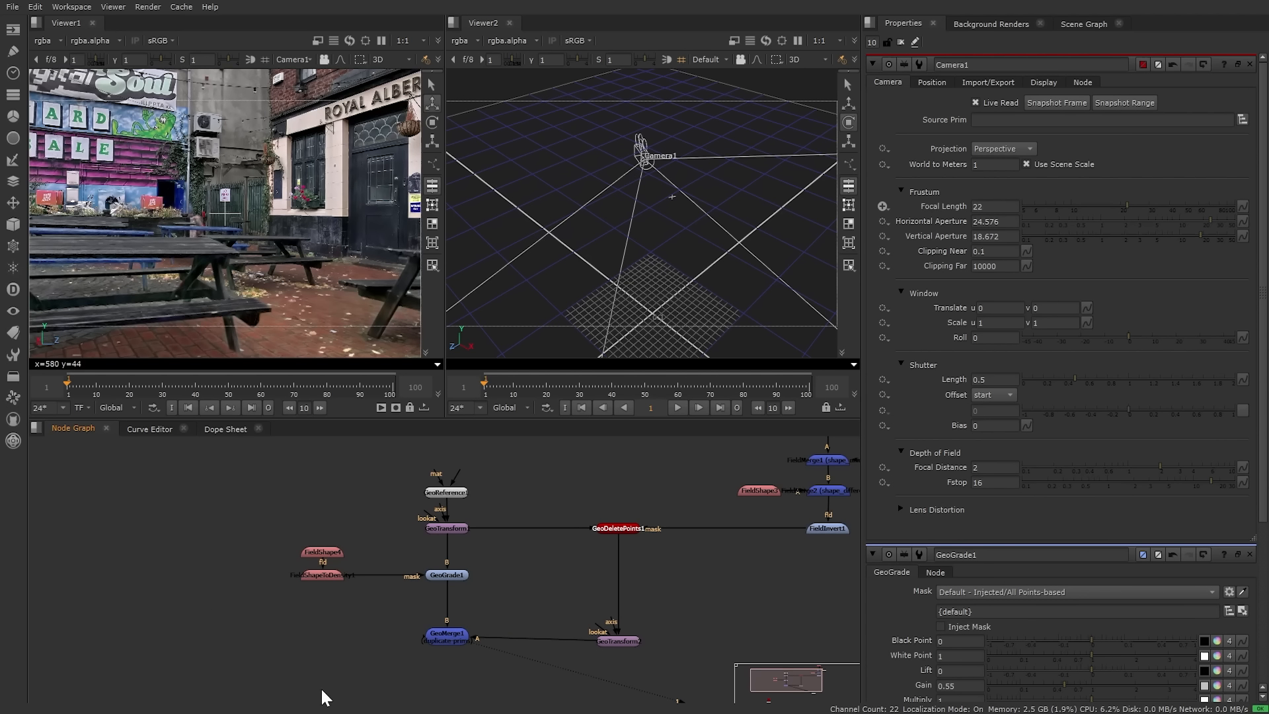
middle_drag(423, 681, 417, 582)
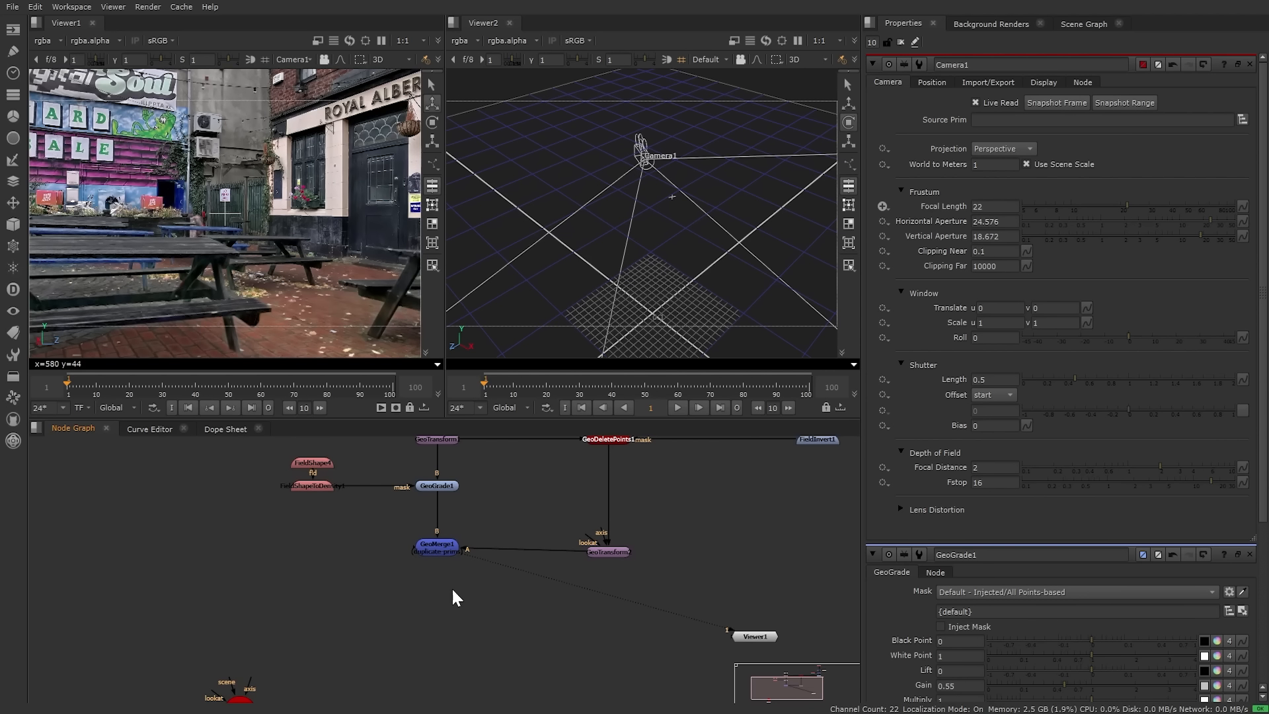
middle_drag(451, 587, 401, 676)
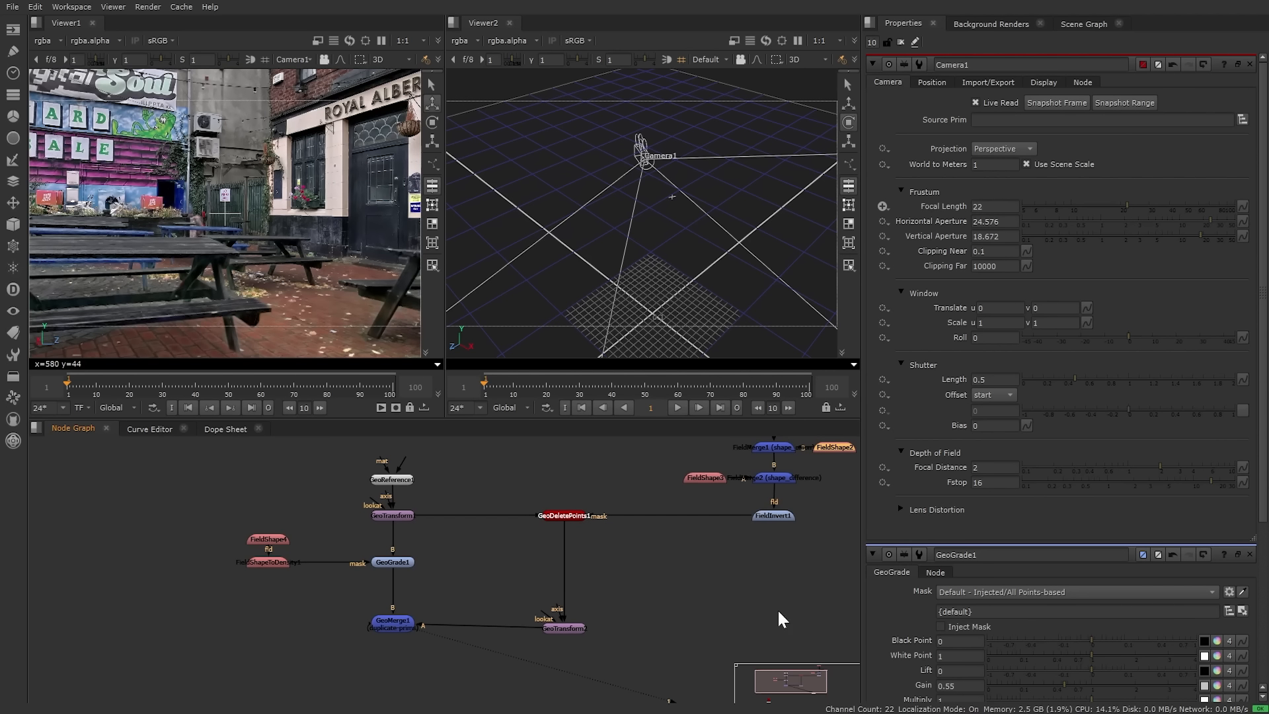
middle_drag(405, 663, 426, 600)
key(Tab)
text(ge)
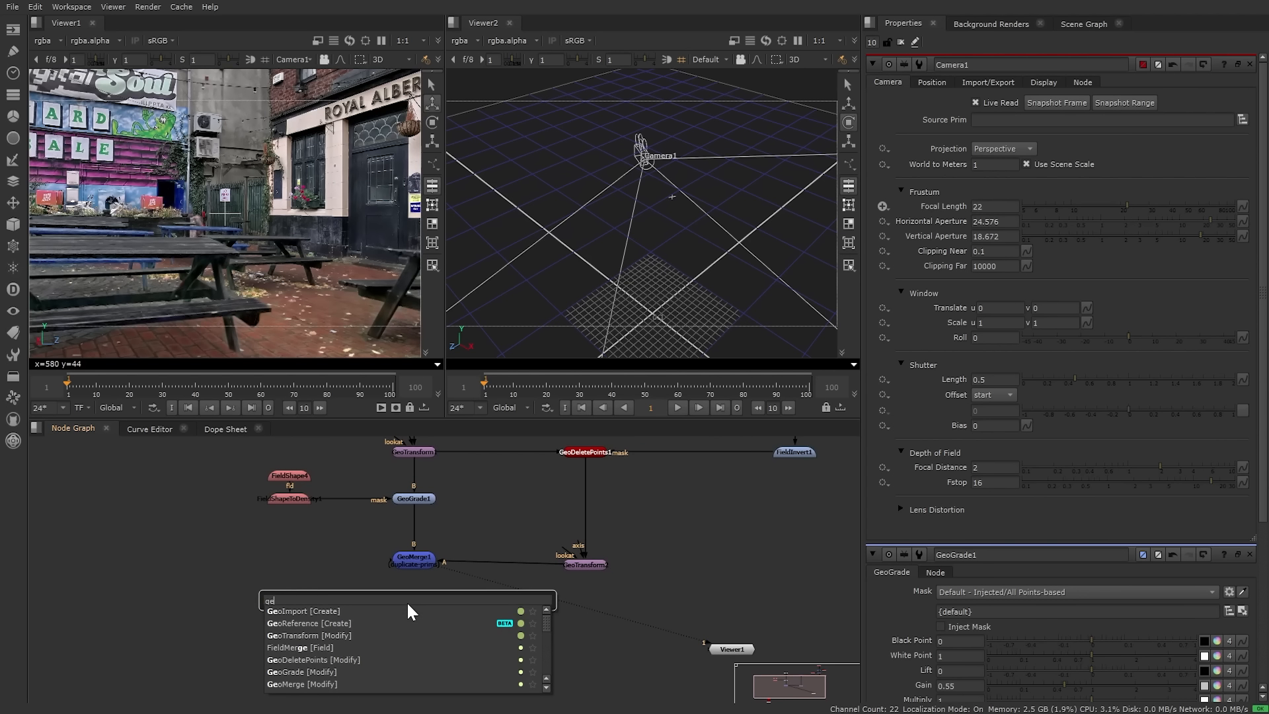
text(oex)
click(408, 605)
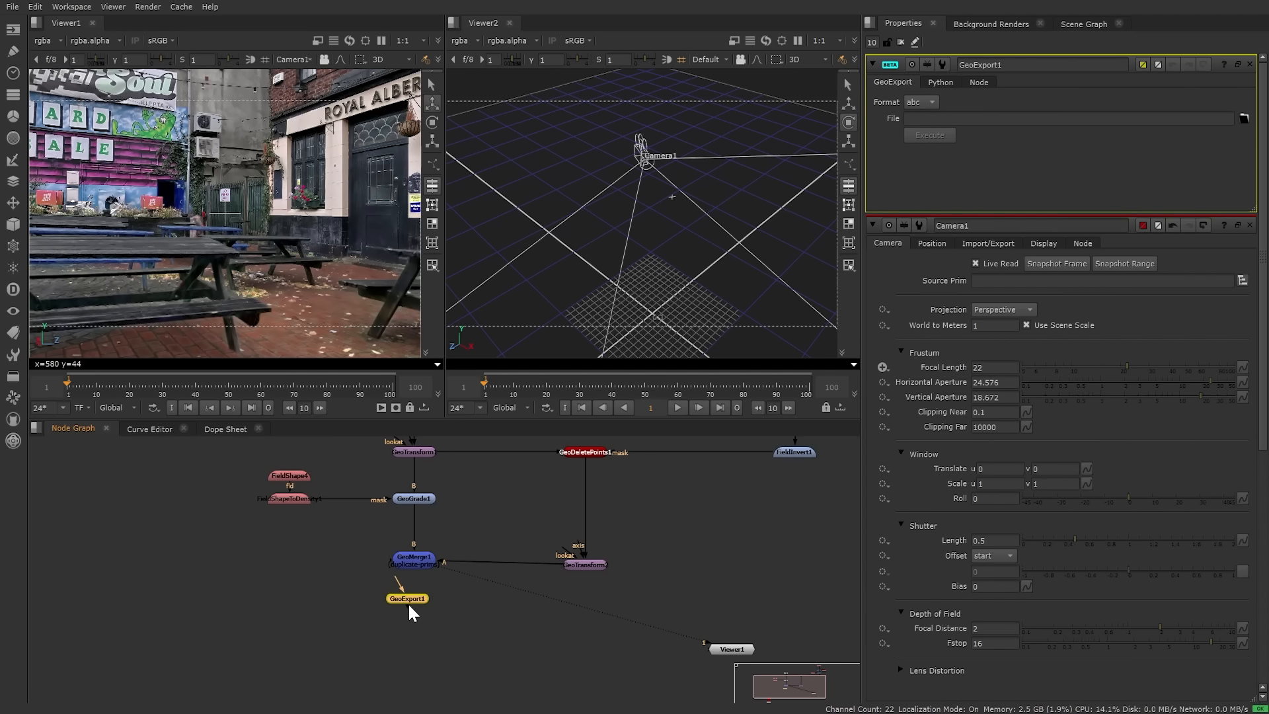
drag(397, 580, 413, 561)
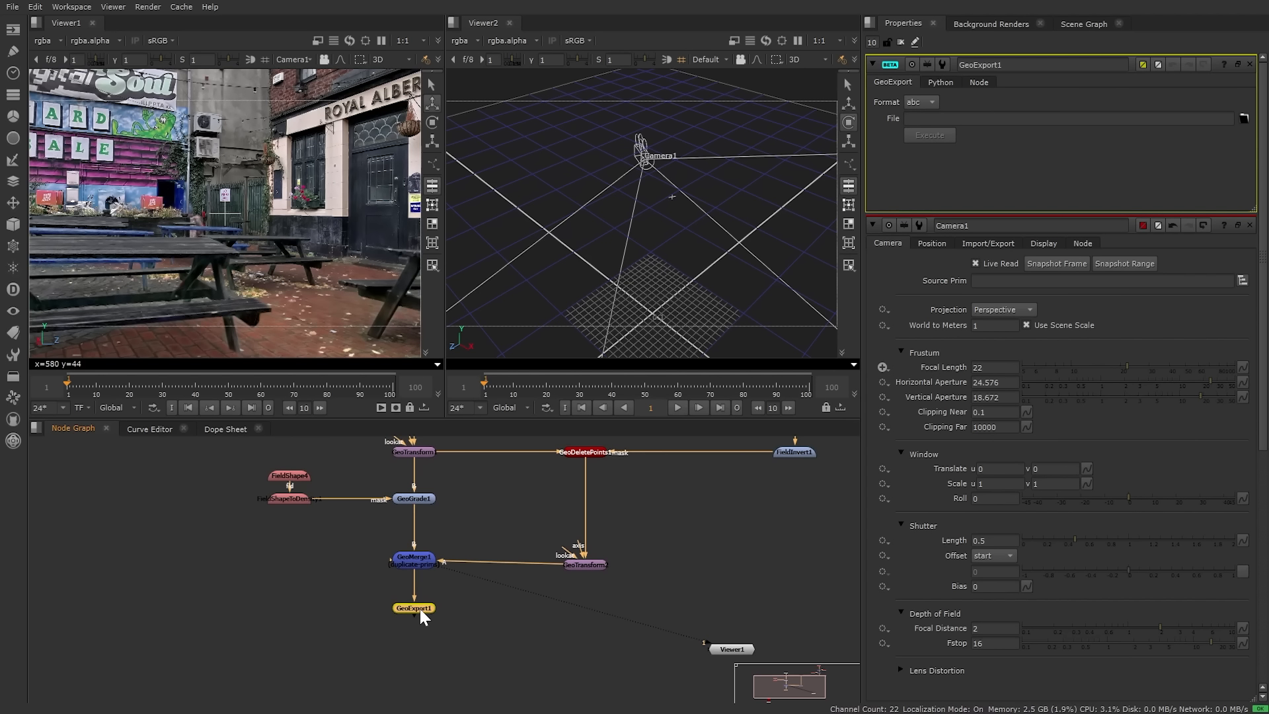
Step: Set GeoExport1's format to usd, keeping spherical harmonics at 3
click(921, 100)
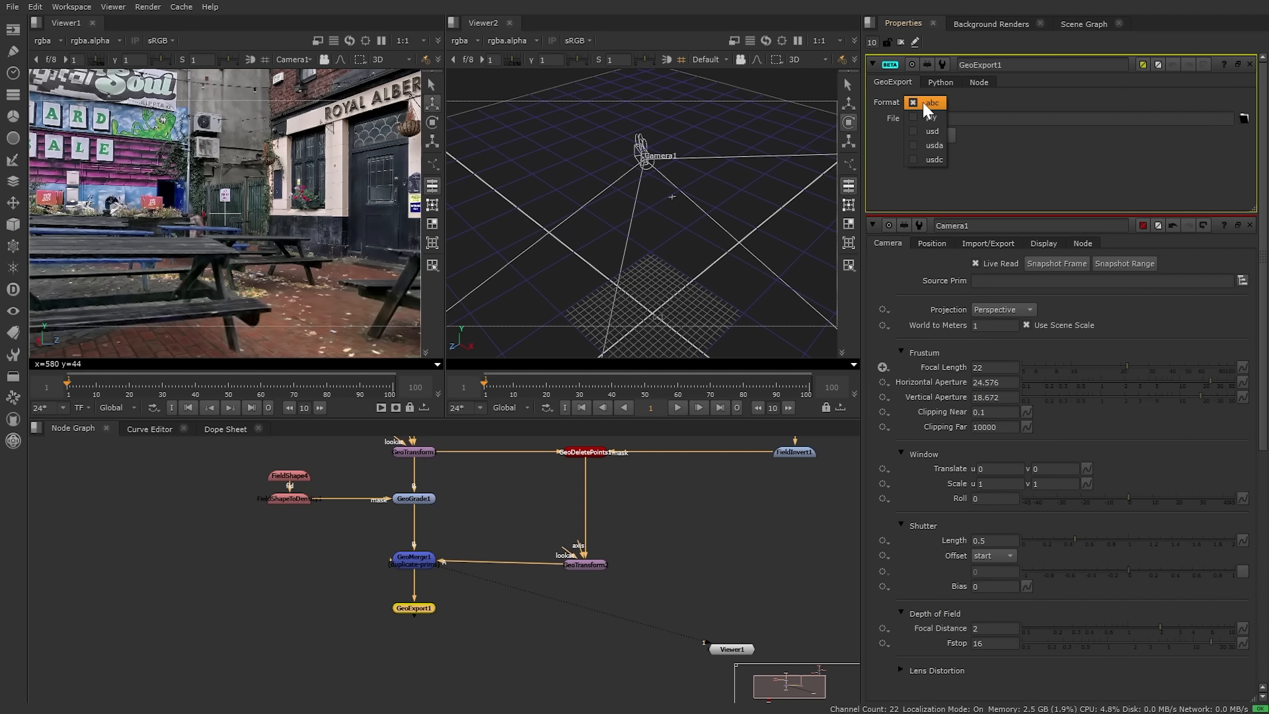
click(932, 117)
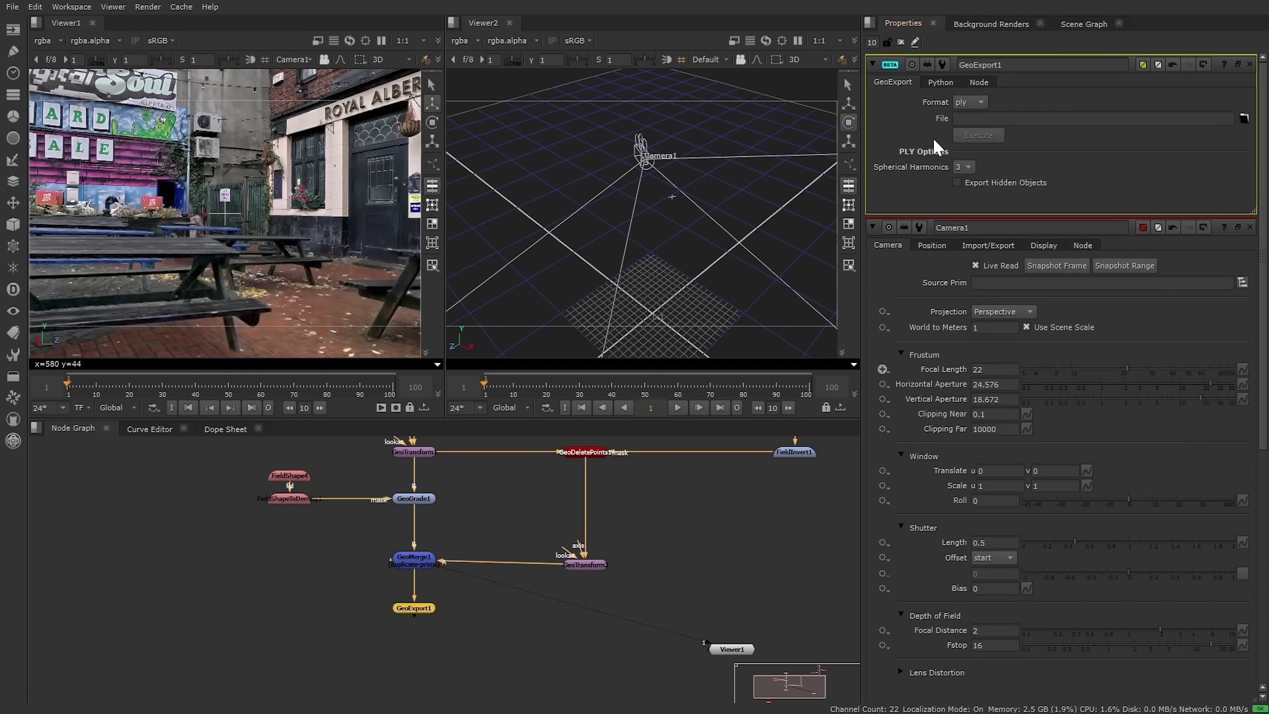
click(962, 167)
click(1097, 178)
click(972, 102)
click(976, 119)
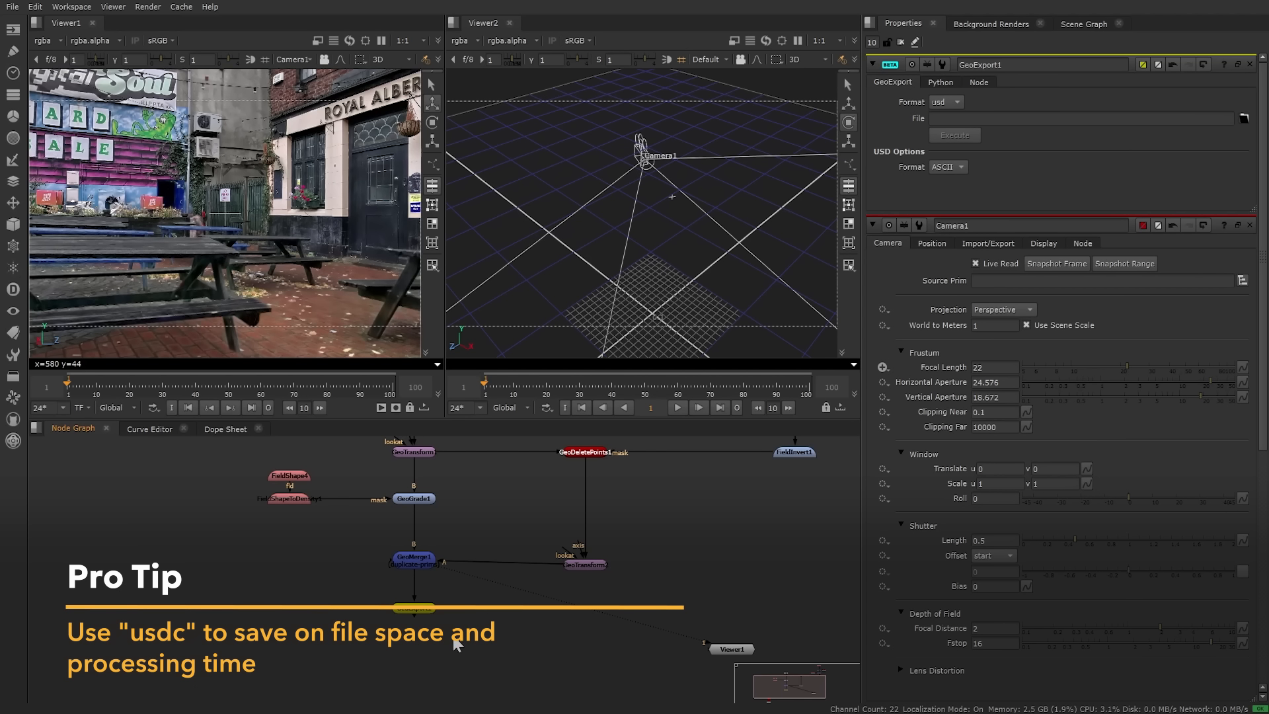
Step: Execute the export to Splatout.usd for frame 1, continuing on errors
middle_drag(453, 637, 475, 571)
drag(442, 547, 440, 577)
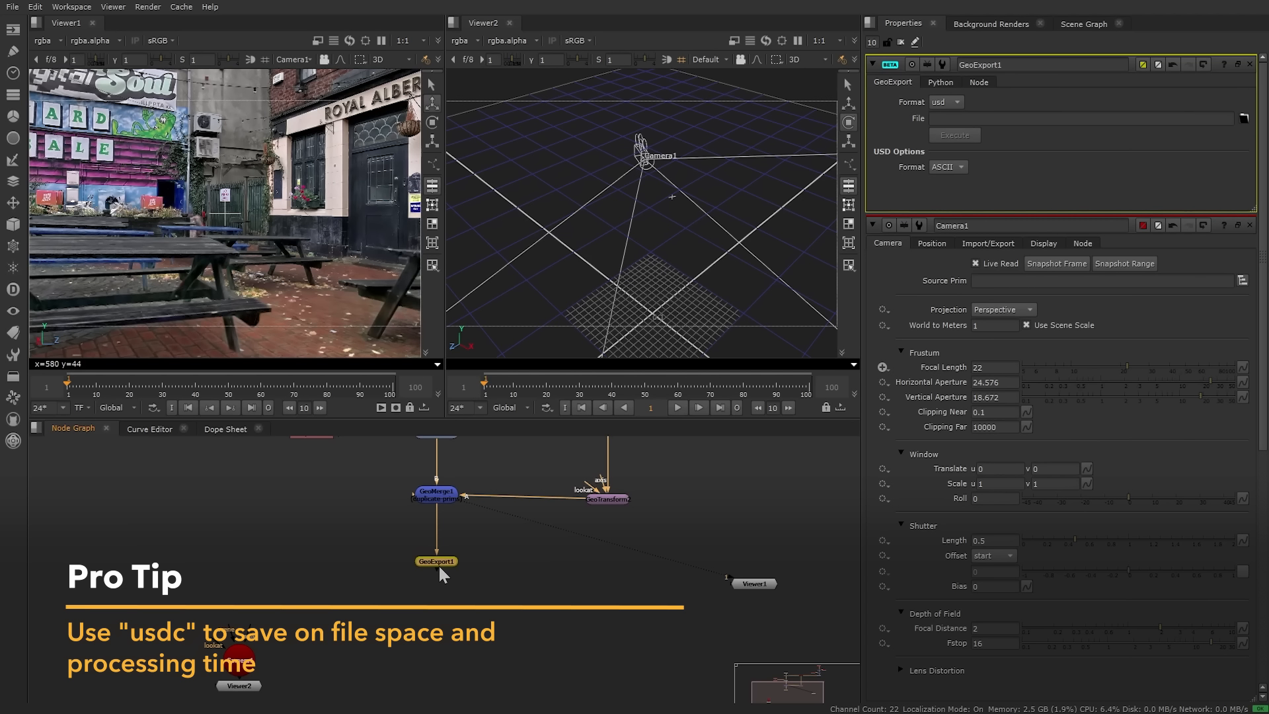
middle_drag(480, 541, 487, 536)
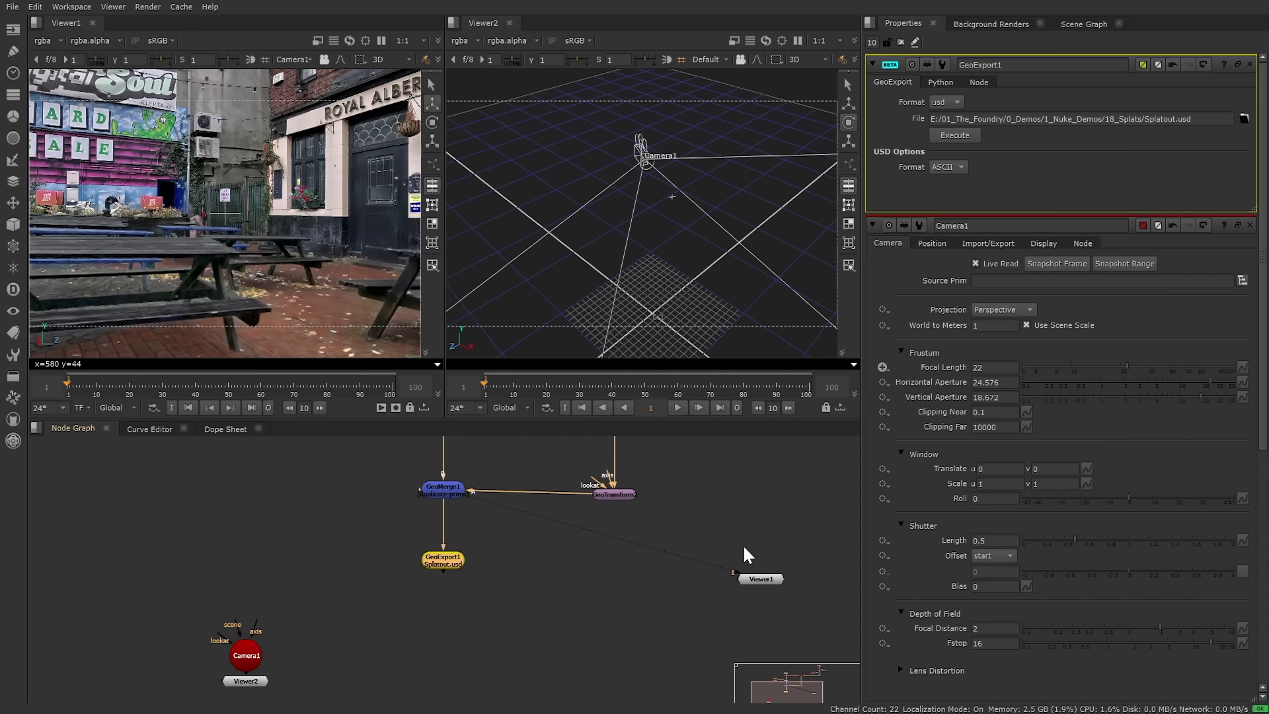
click(617, 548)
middle_drag(545, 559, 589, 542)
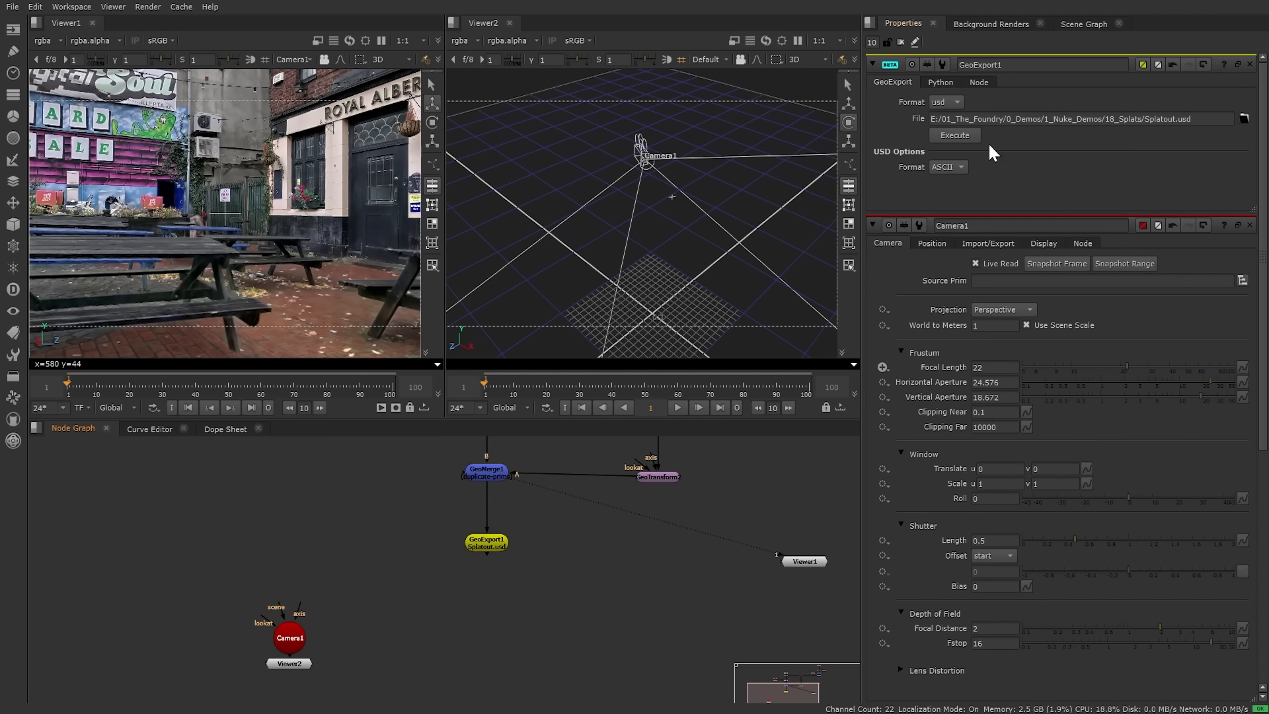
click(953, 136)
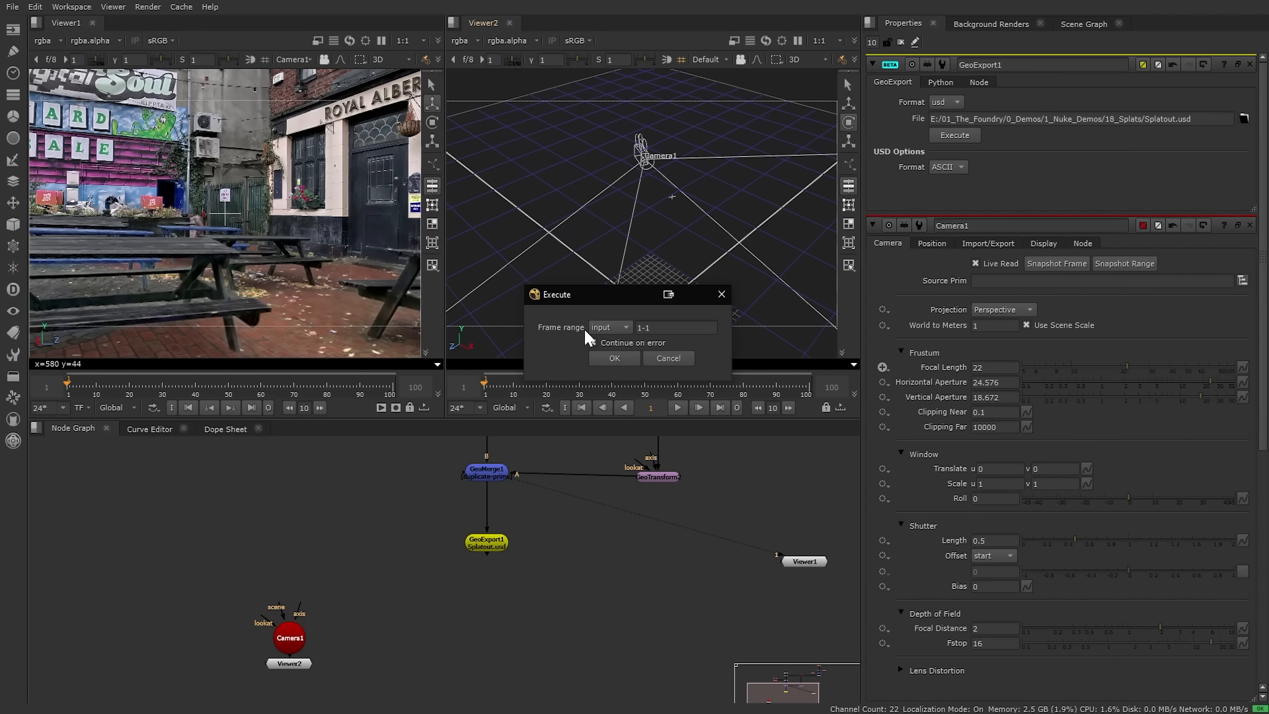
click(598, 342)
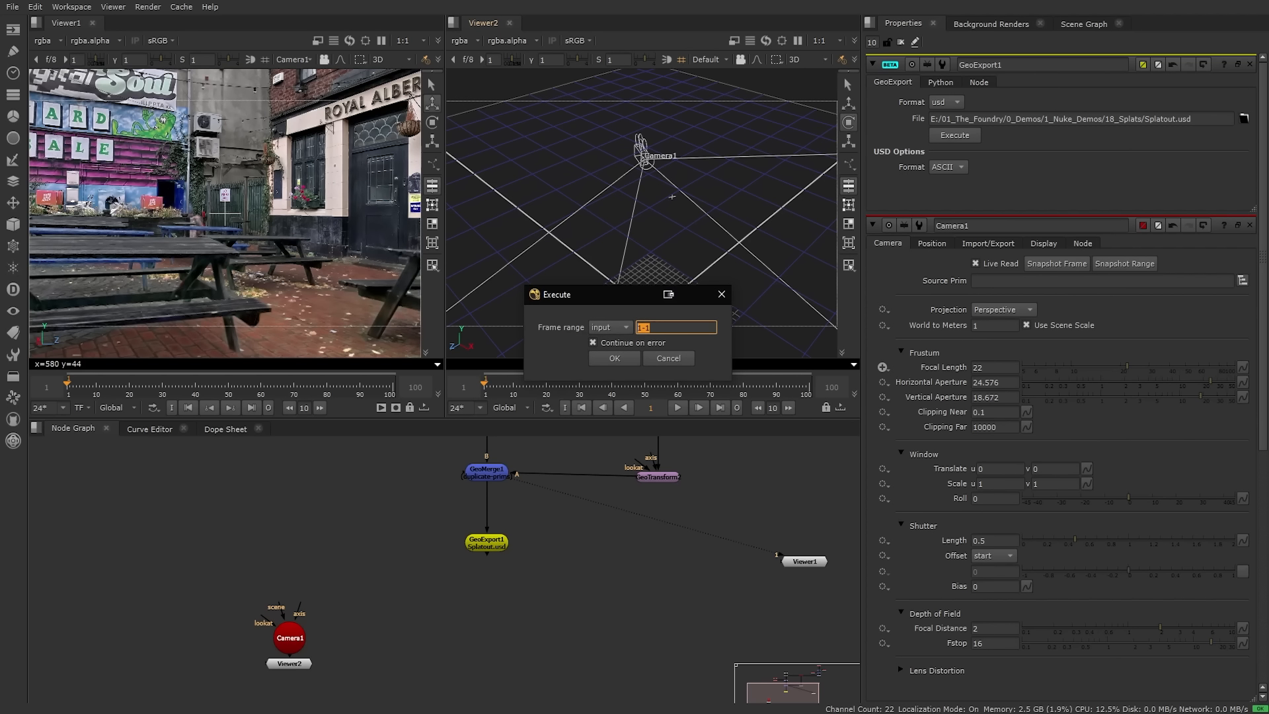
click(615, 358)
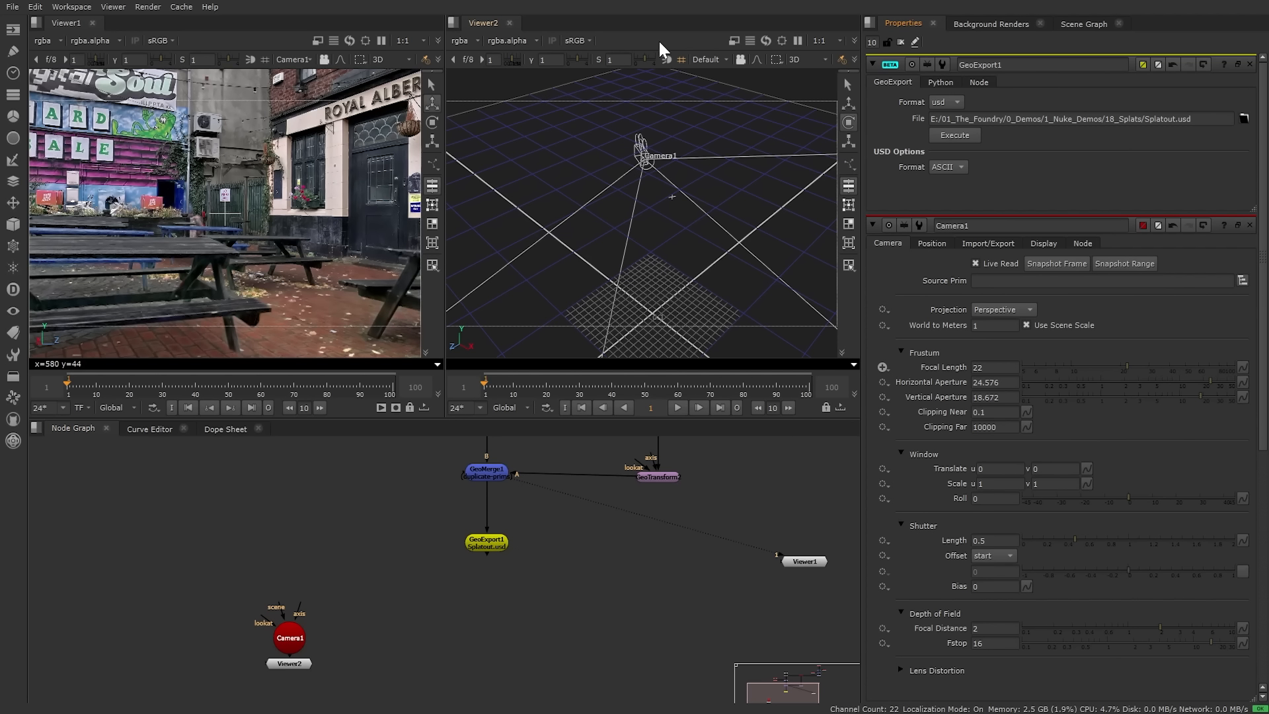
Step: Close the Viewer2 pane so Viewer1 fills the top area
right_click(575, 23)
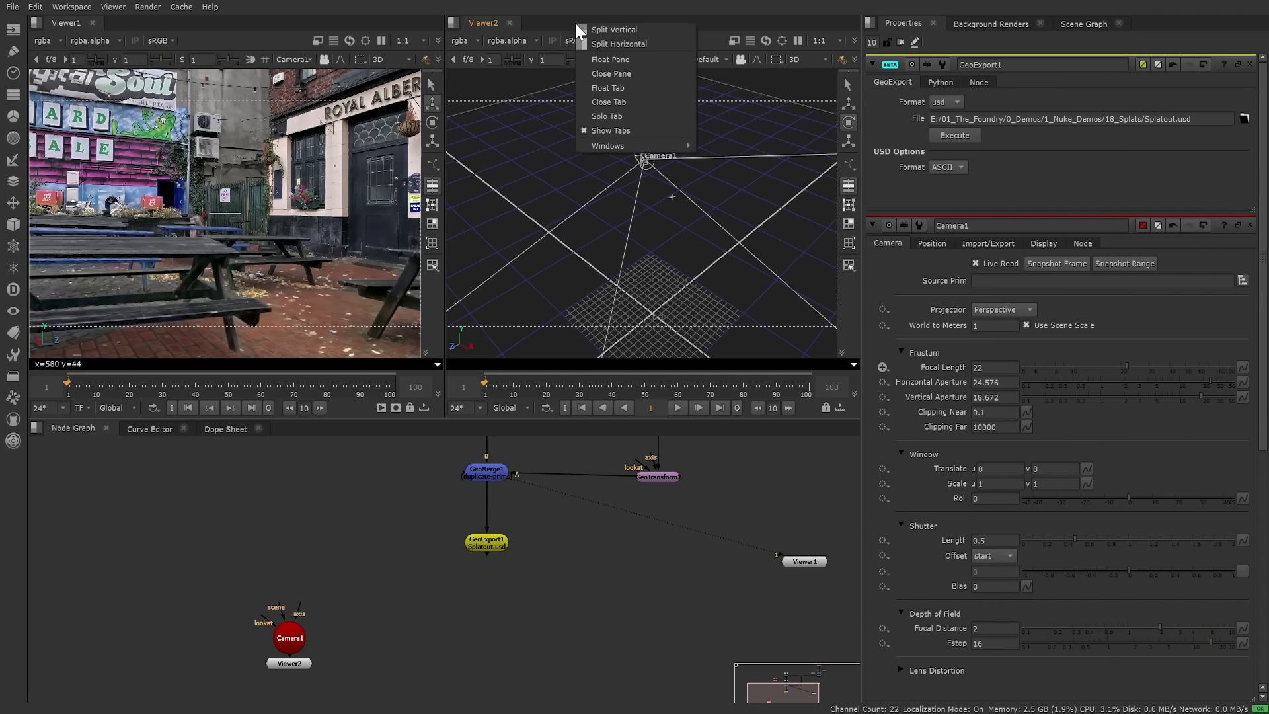
click(632, 74)
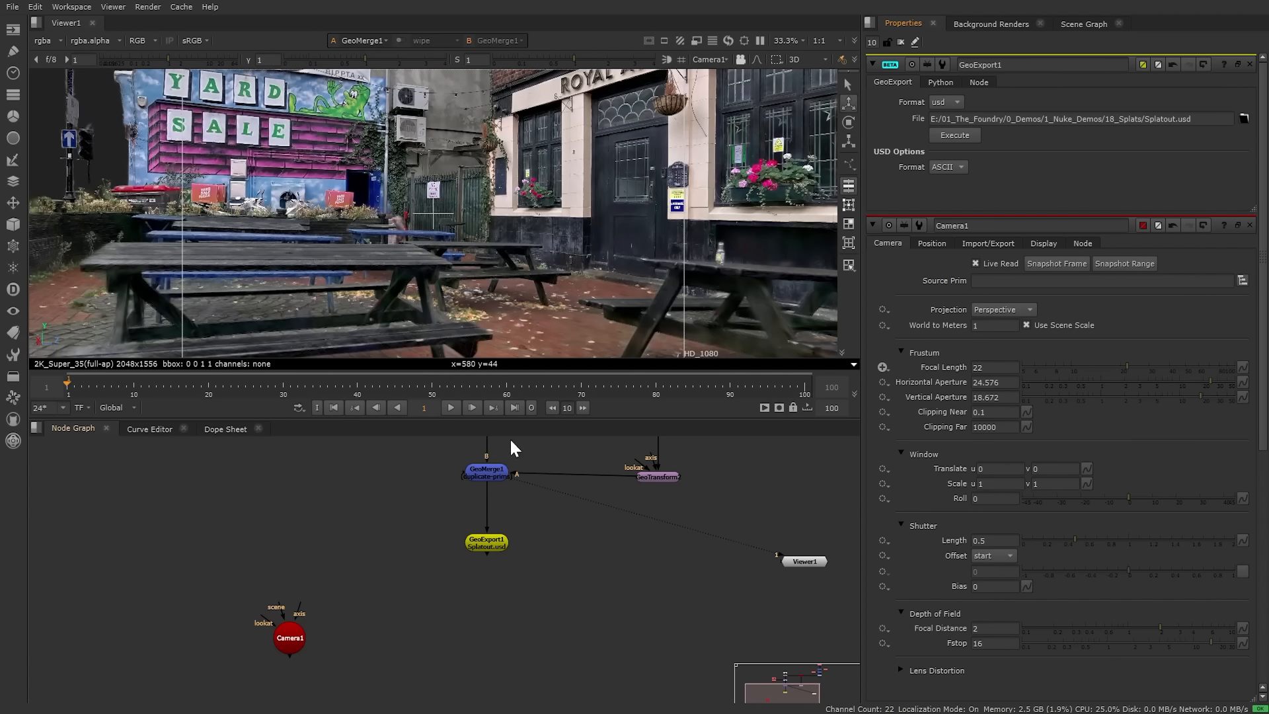
Step: Import Splatout.usd into the node graph as GeoImport1 and view it
middle_drag(354, 544, 338, 501)
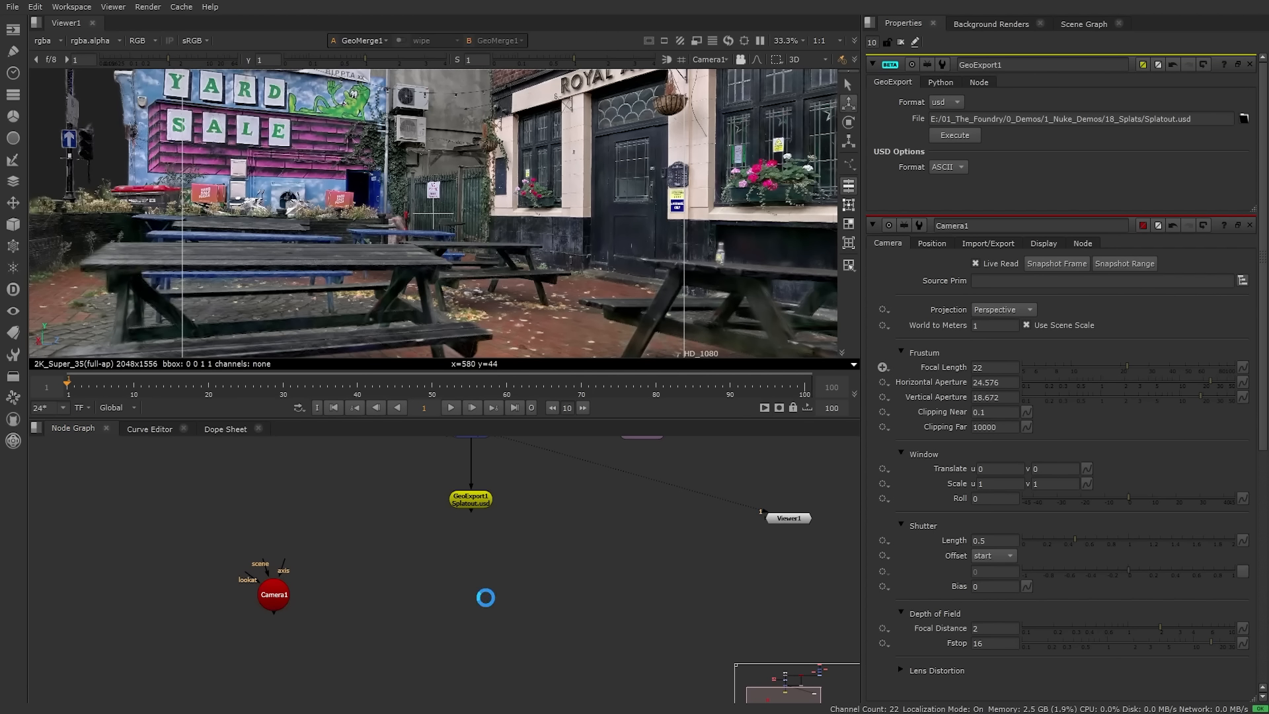
drag(486, 596, 427, 615)
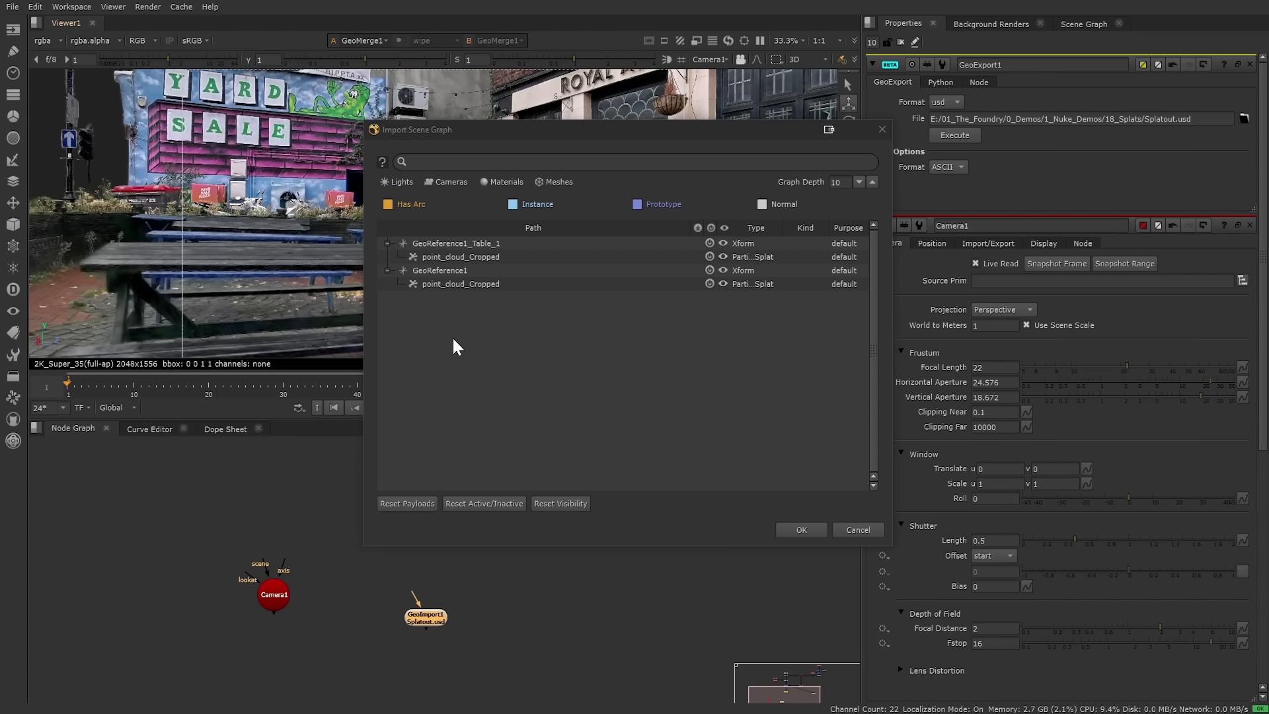
click(799, 528)
middle_drag(375, 602, 438, 540)
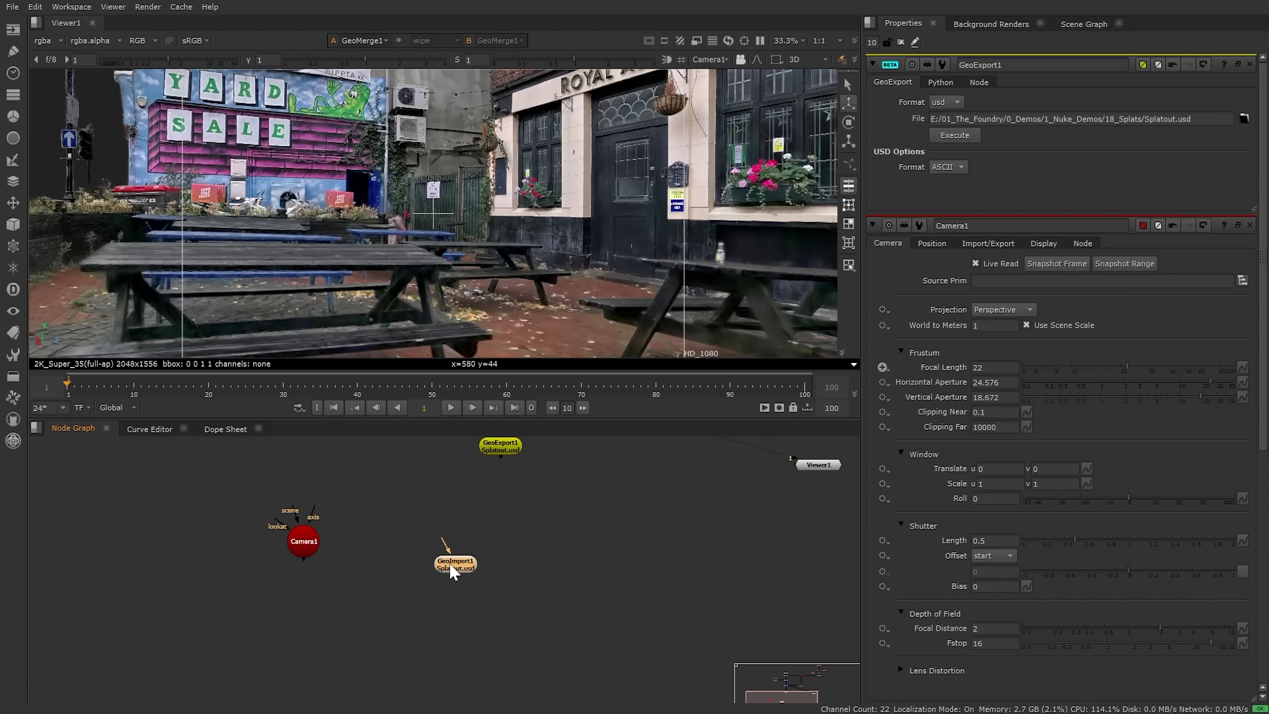
key(1)
Step: Place Viewer1 under GeoImport1 and orbit the re-imported courtyard scene
drag(814, 466, 438, 613)
ctrl+drag(488, 235, 539, 266)
ctrl+drag(685, 258, 317, 222)
middle_drag(465, 614, 455, 509)
drag(455, 510, 446, 650)
Step: Add a SplatRender node between GeoImport1 and the viewer and view its output
click(463, 512)
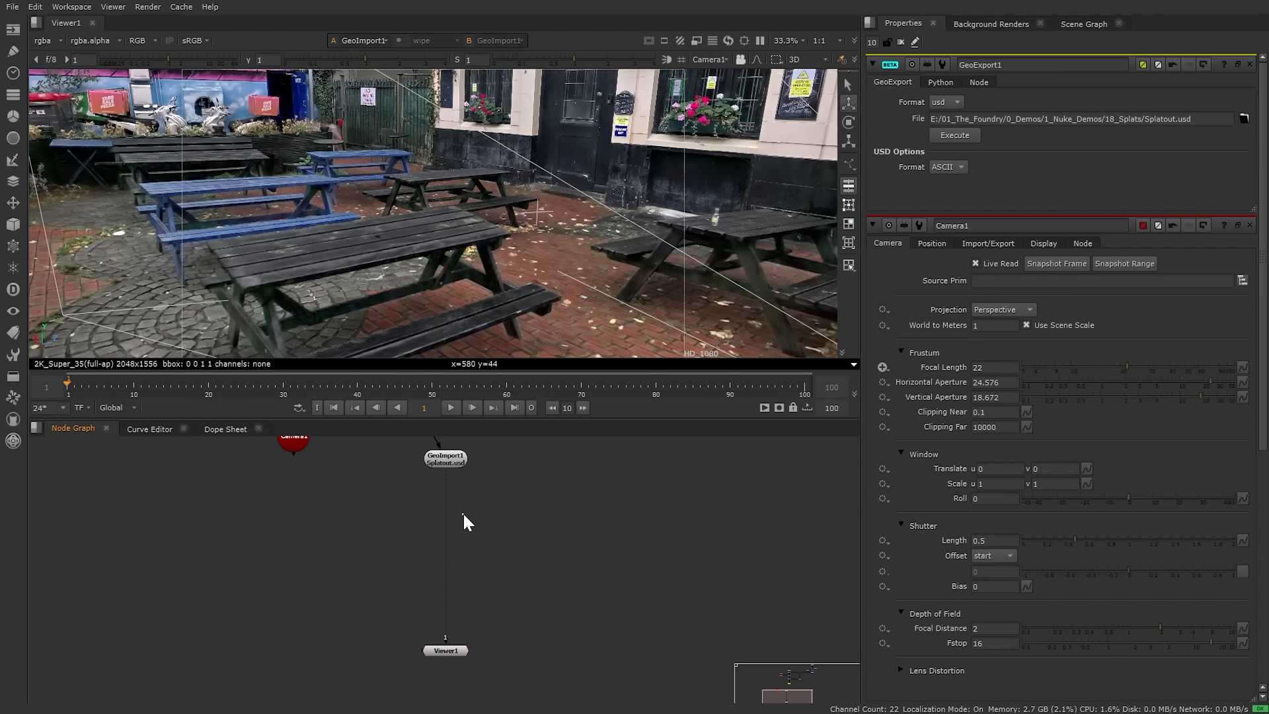
key(Tab)
text(splat)
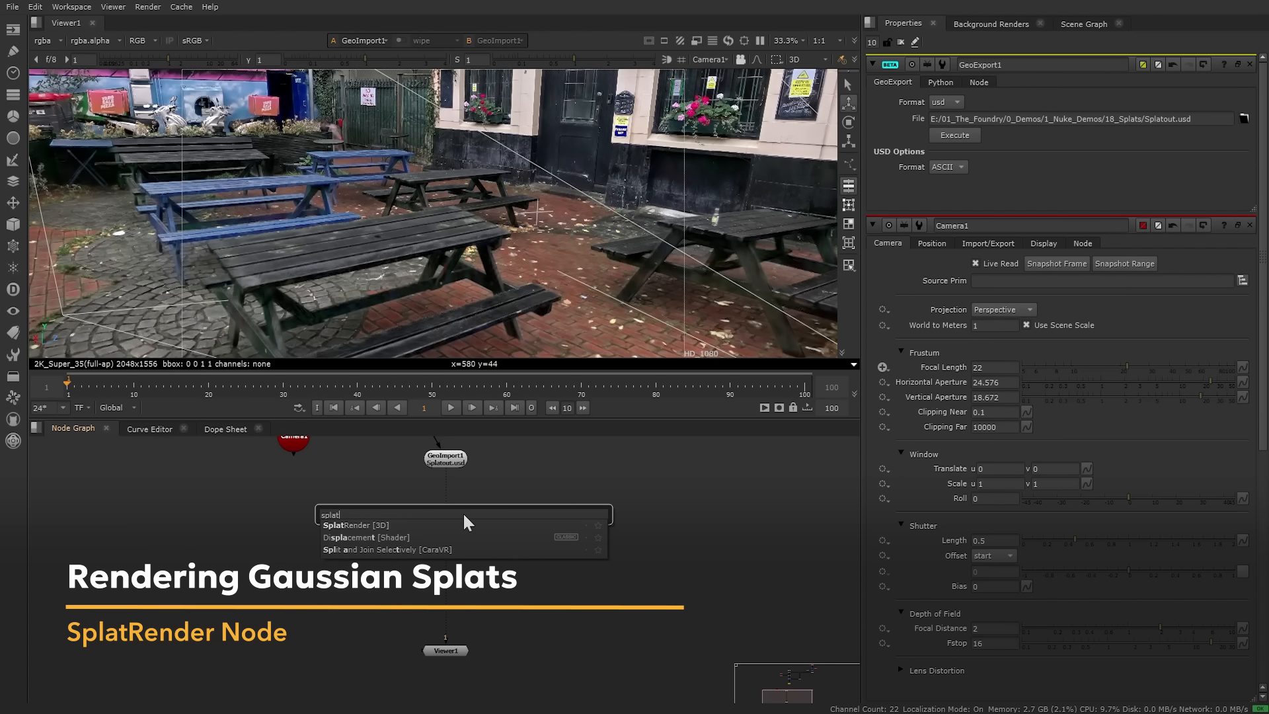
key(Down)
key(Return)
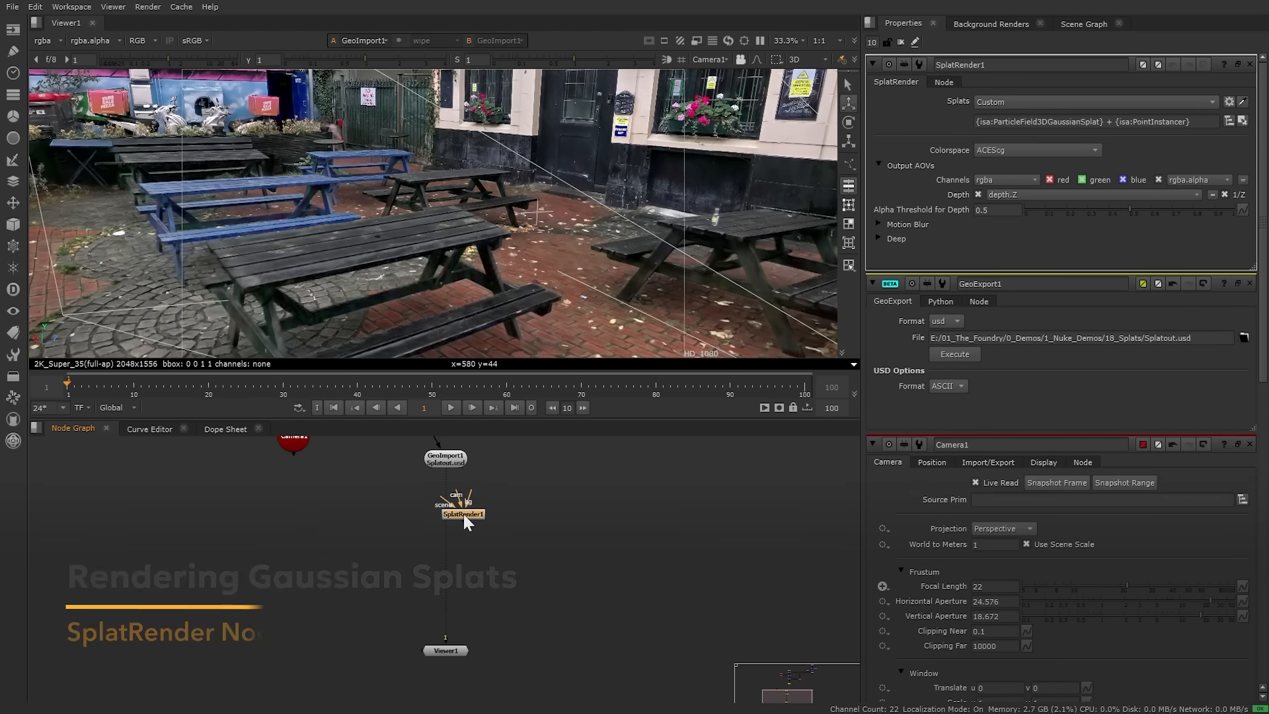
drag(464, 515, 414, 536)
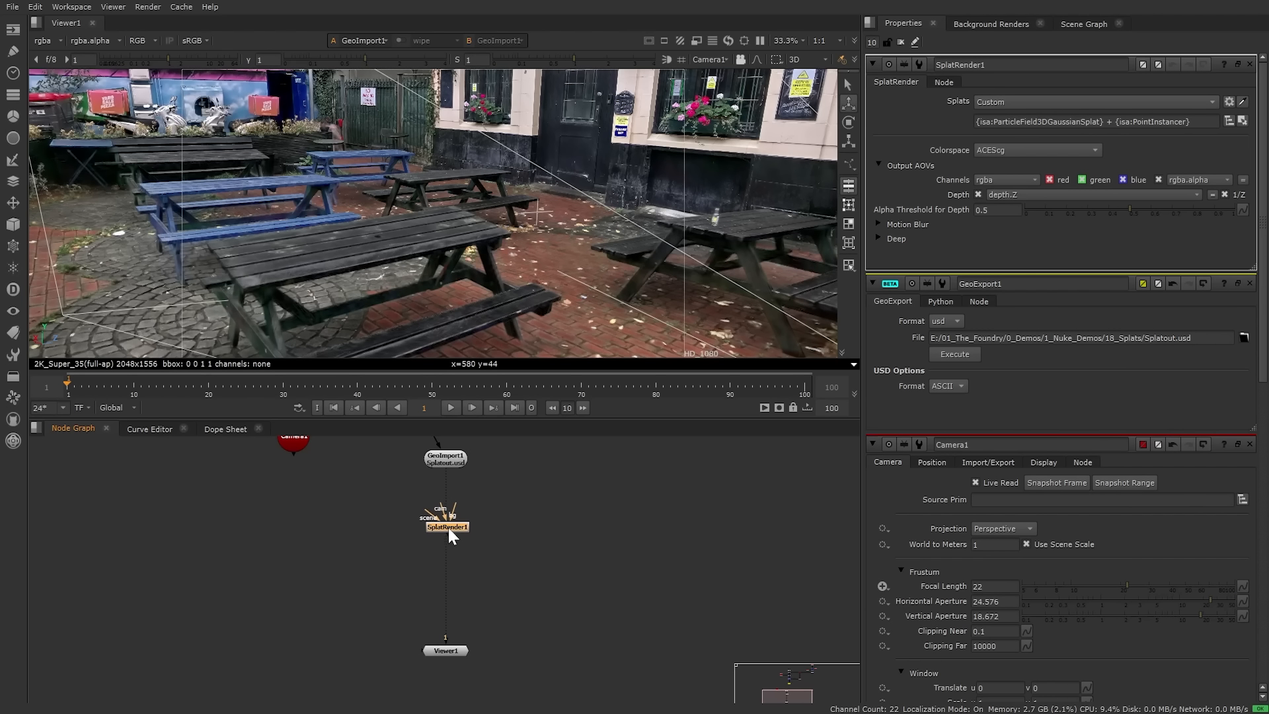
key(1)
scroll(468, 509, up, 5)
middle_drag(470, 571, 476, 557)
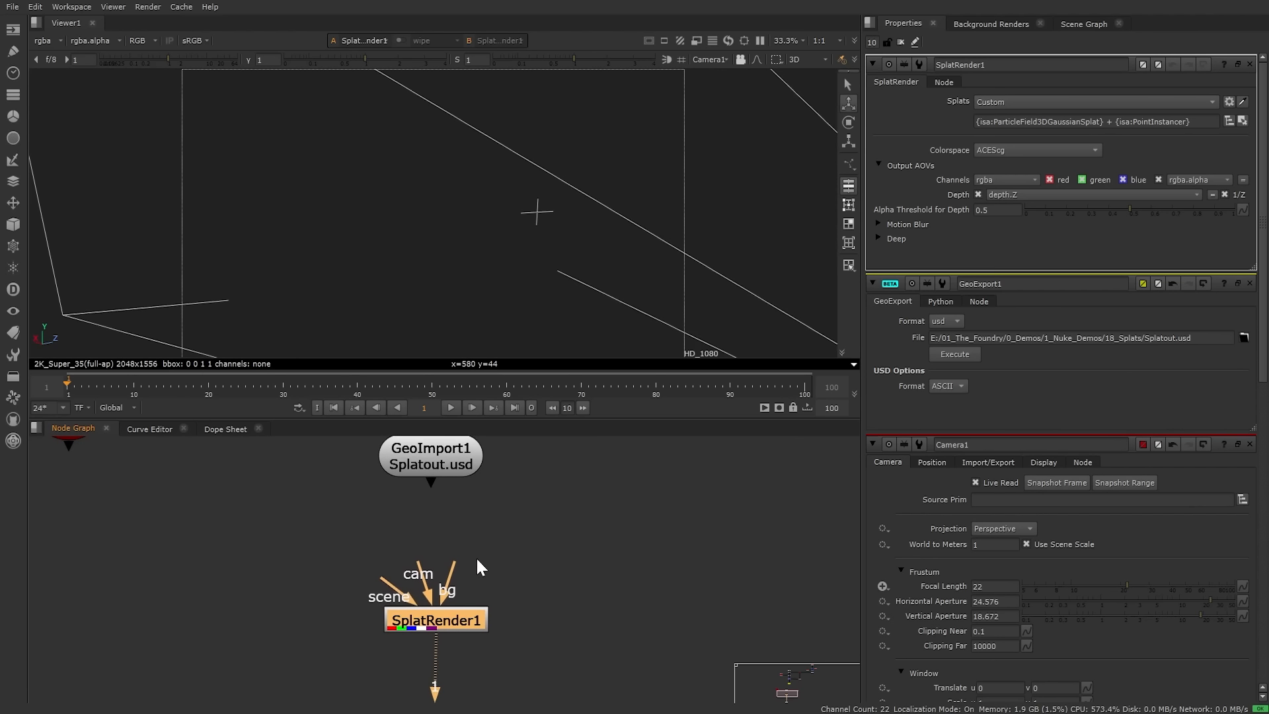
drag(281, 520, 567, 653)
click(419, 584)
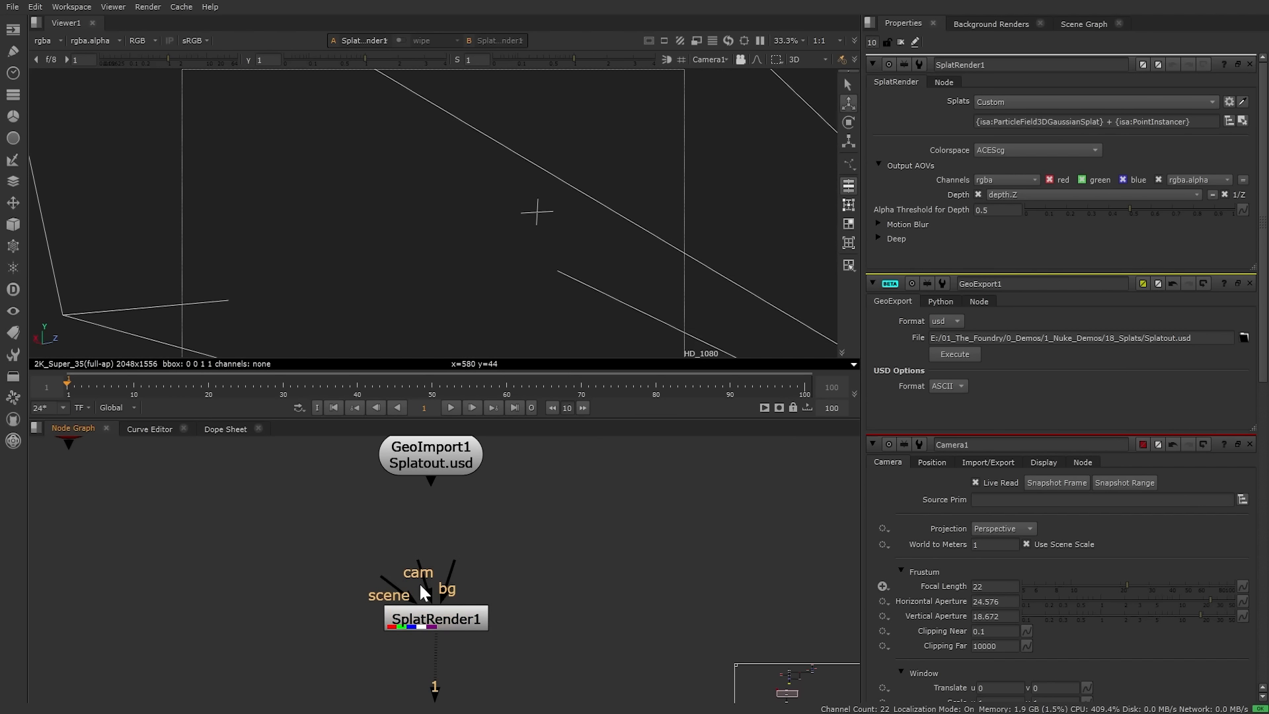
Step: Connect Camera1 to SplatRender1's camera input through a Dot
drag(417, 560, 423, 487)
scroll(393, 522, down, 3)
drag(405, 561, 197, 451)
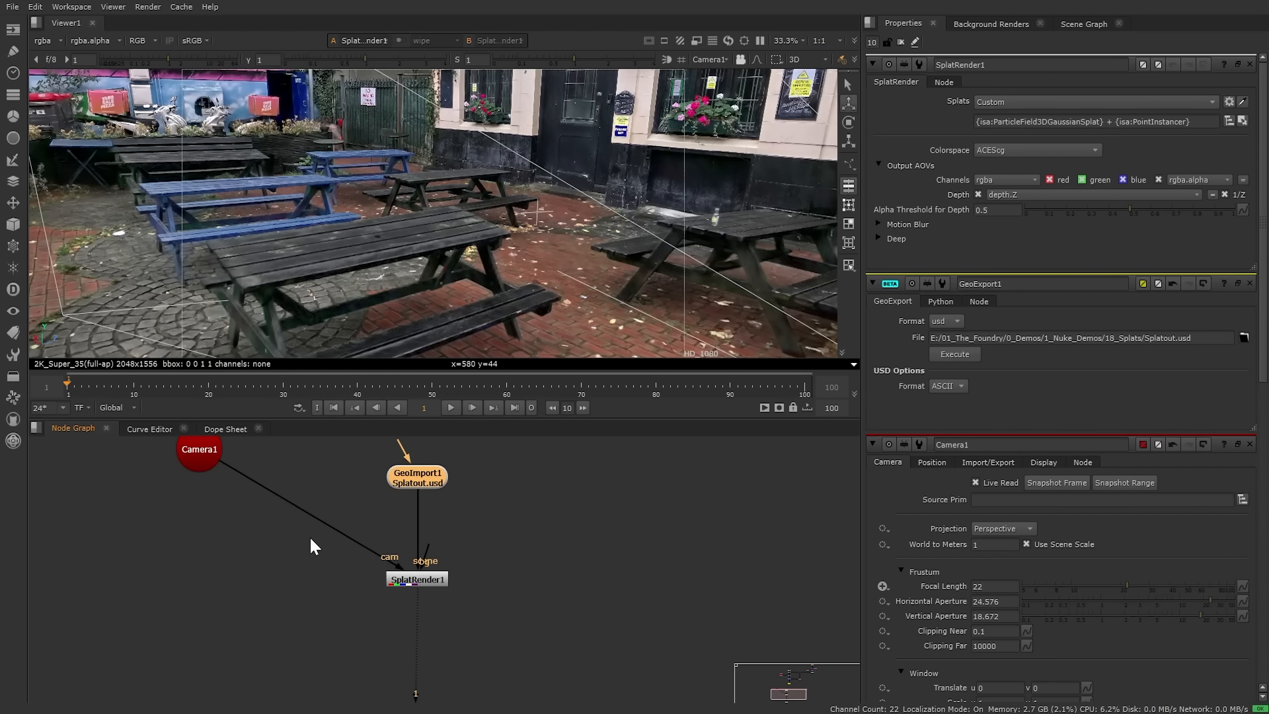
ctrl+drag(311, 514, 199, 579)
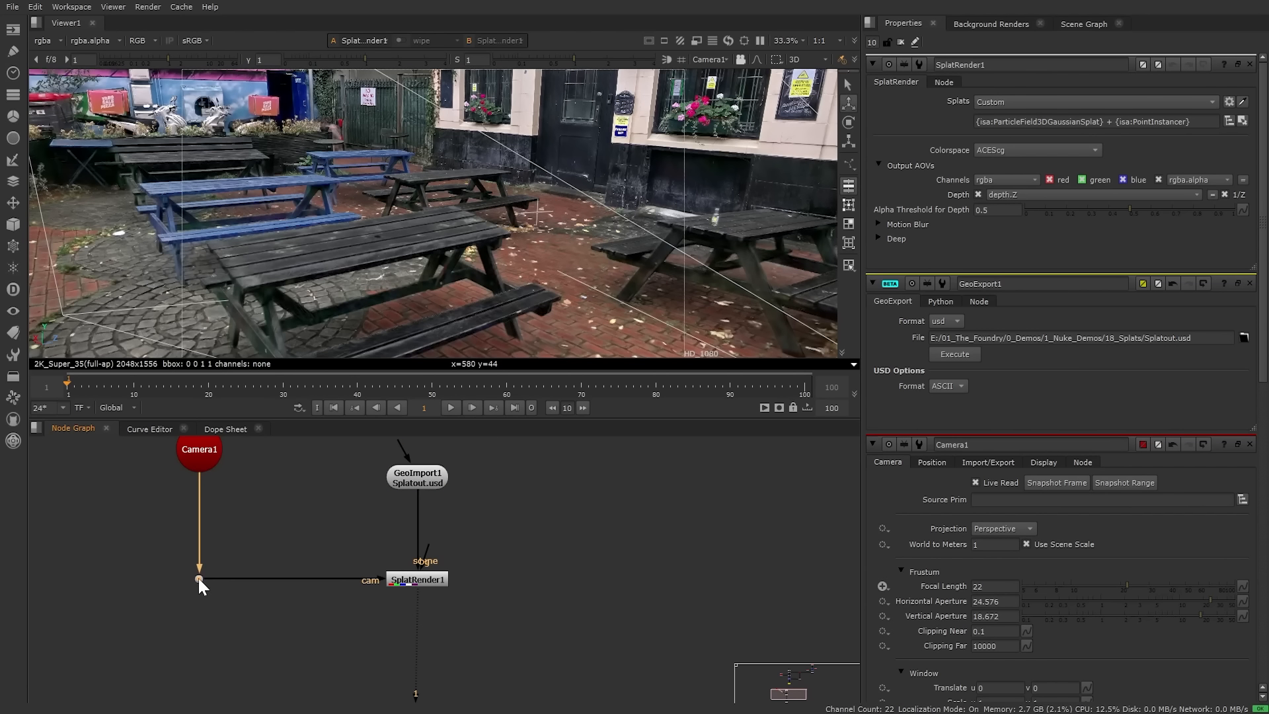
double_click(414, 580)
Step: Toggle the viewer between 2D and 3D to check SplatRender1's rendered image
key(Tab)
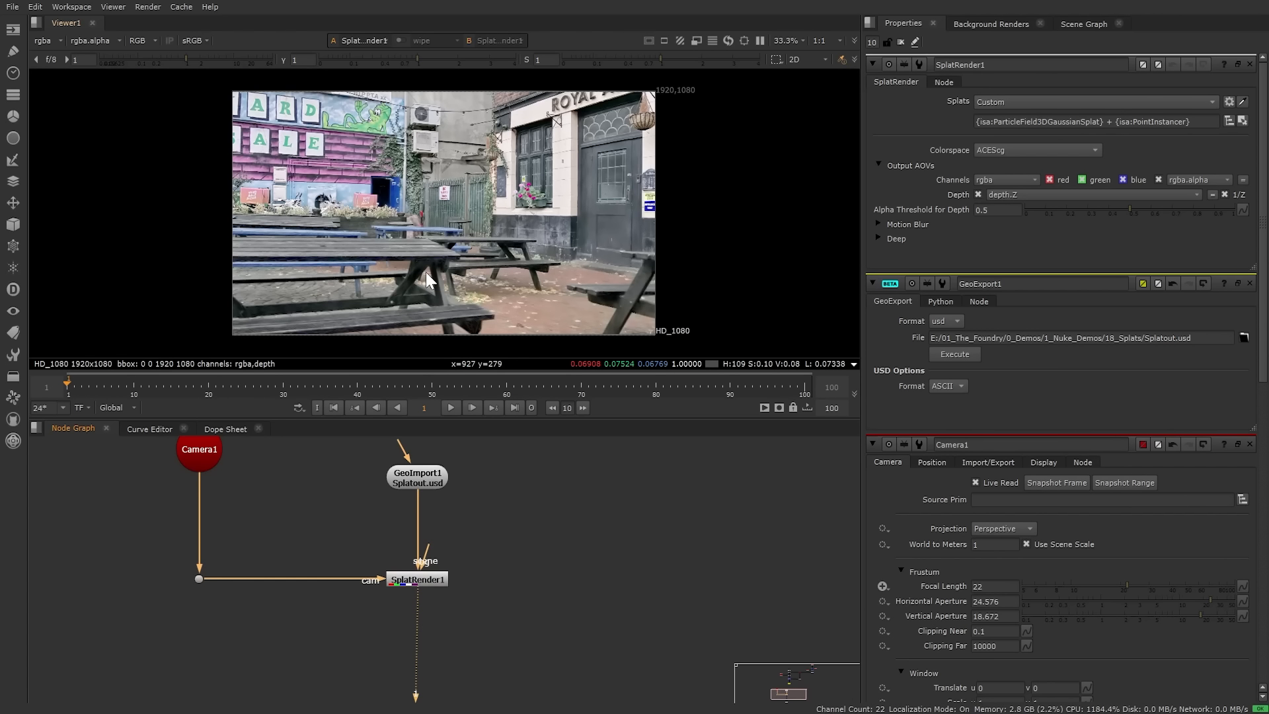
scroll(430, 230, up, 1)
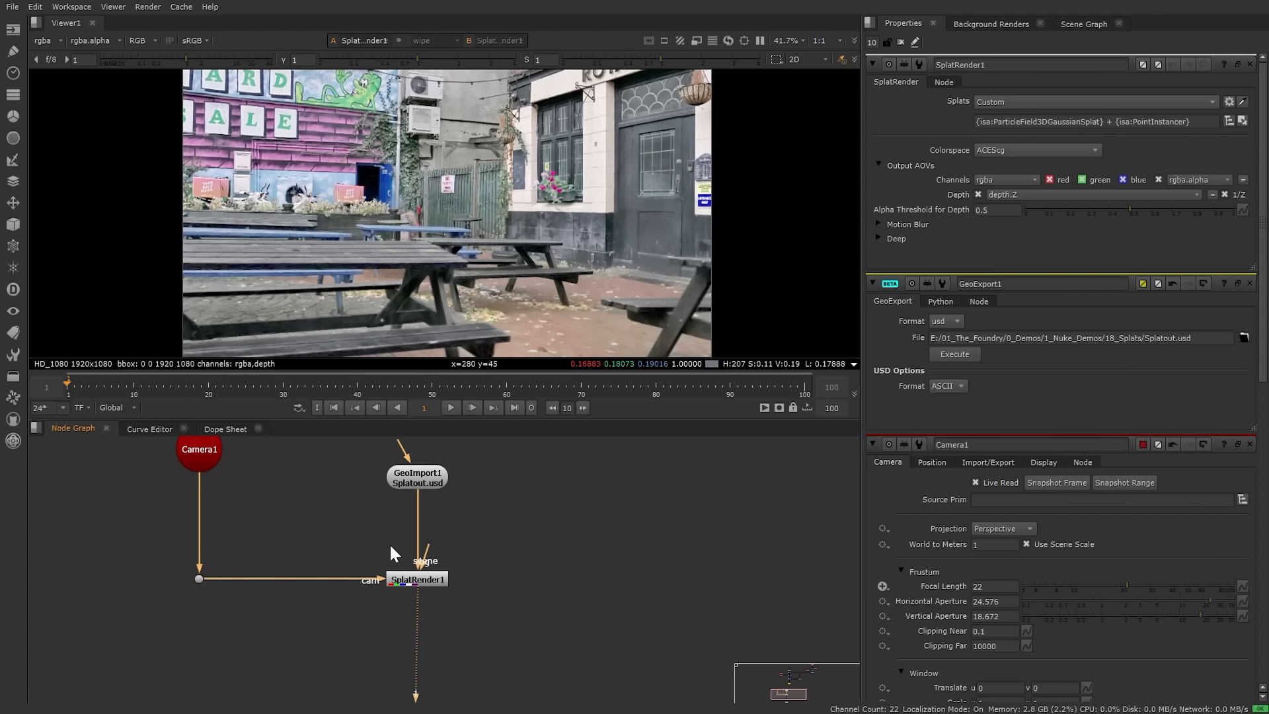
click(422, 580)
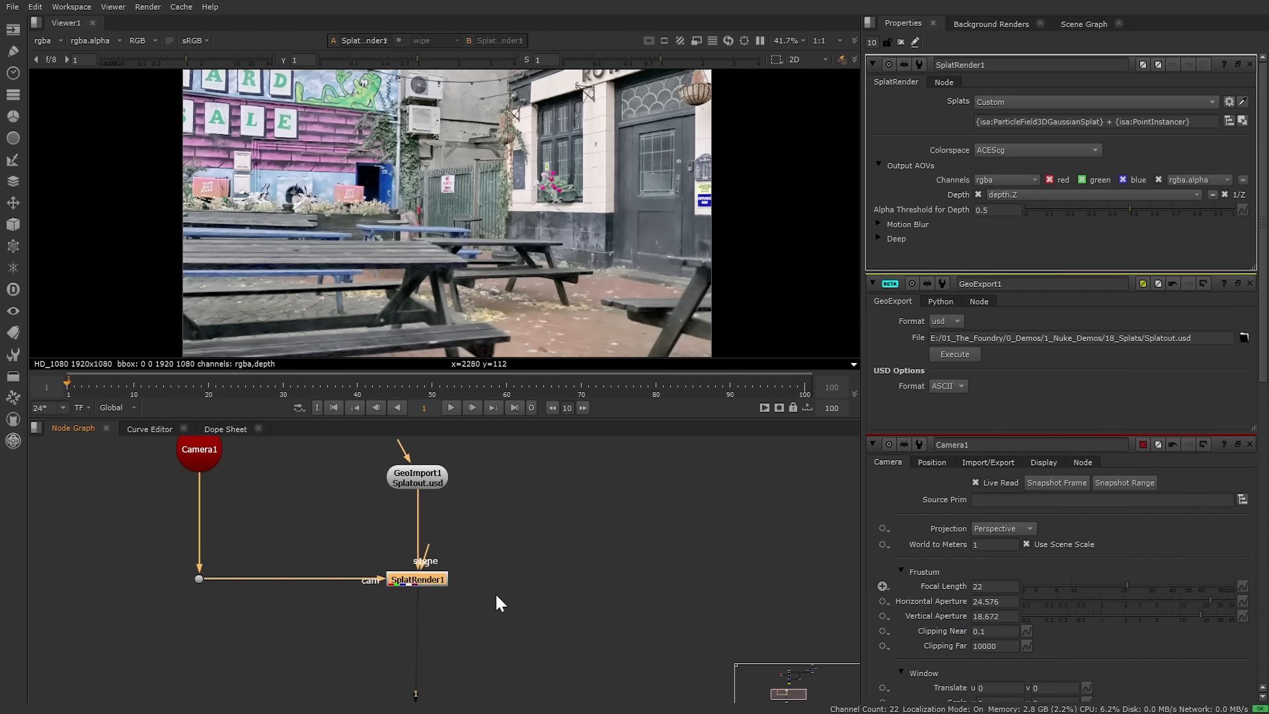
scroll(661, 577, down, 2)
middle_drag(555, 500, 573, 549)
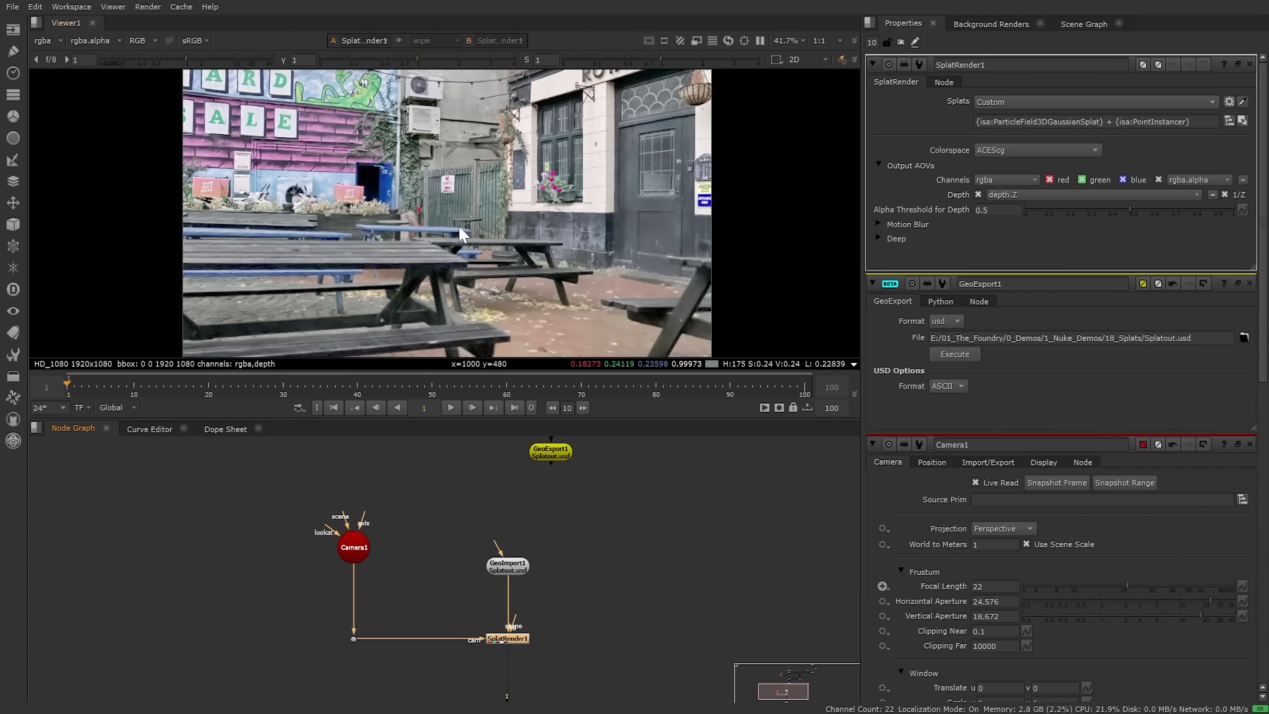
key(Tab)
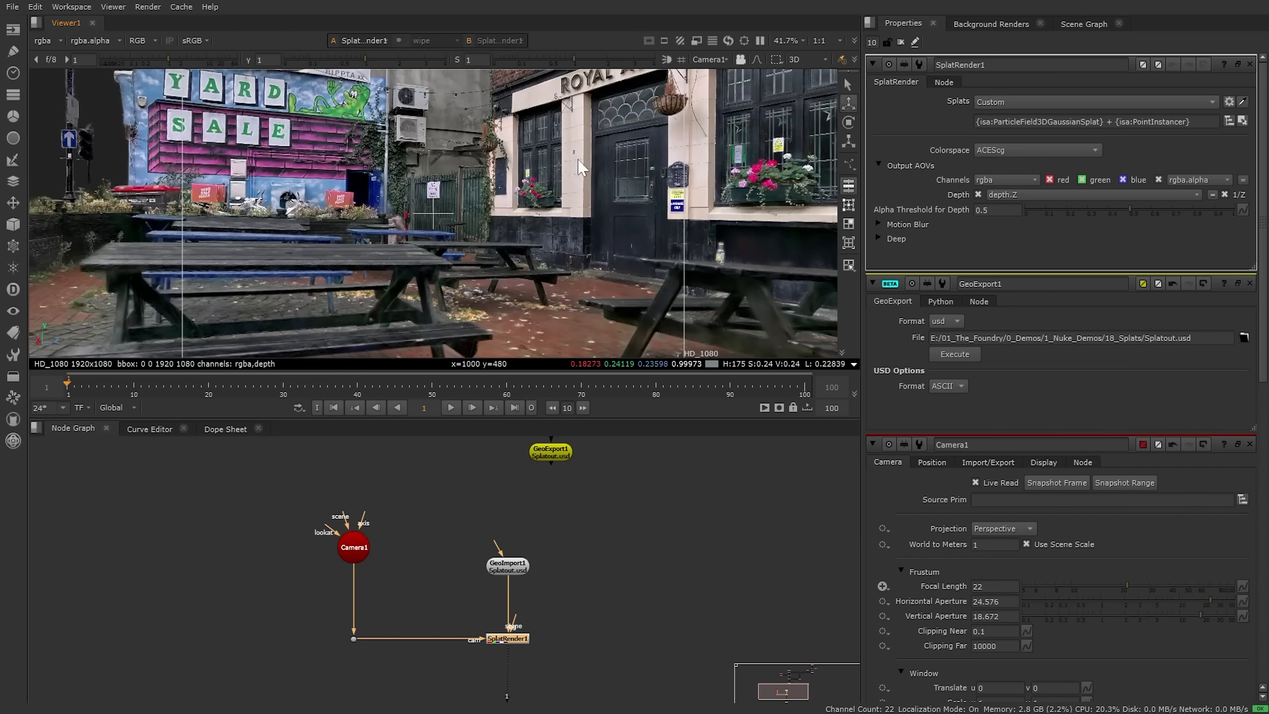
scroll(533, 570, up, 3)
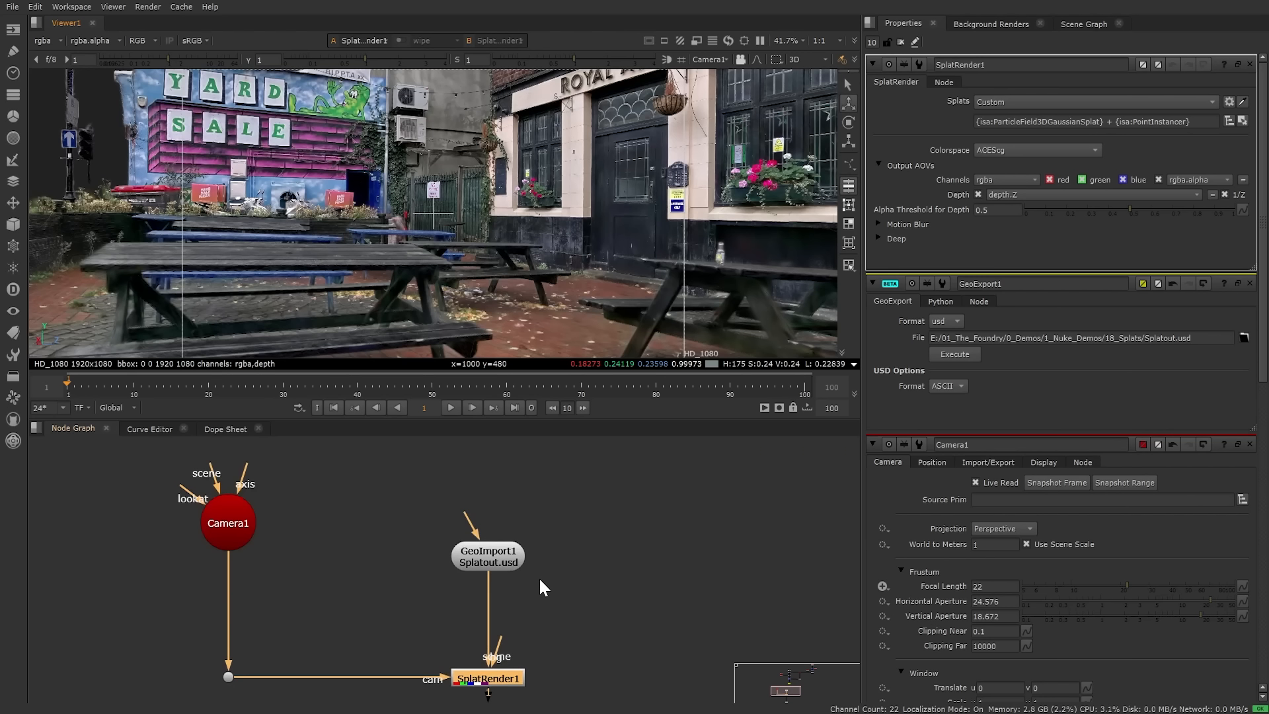
click(530, 588)
Step: Create a GeoColorSpace node and drop it onto the GeoImport1→SplatRender1 pipe
key(Tab)
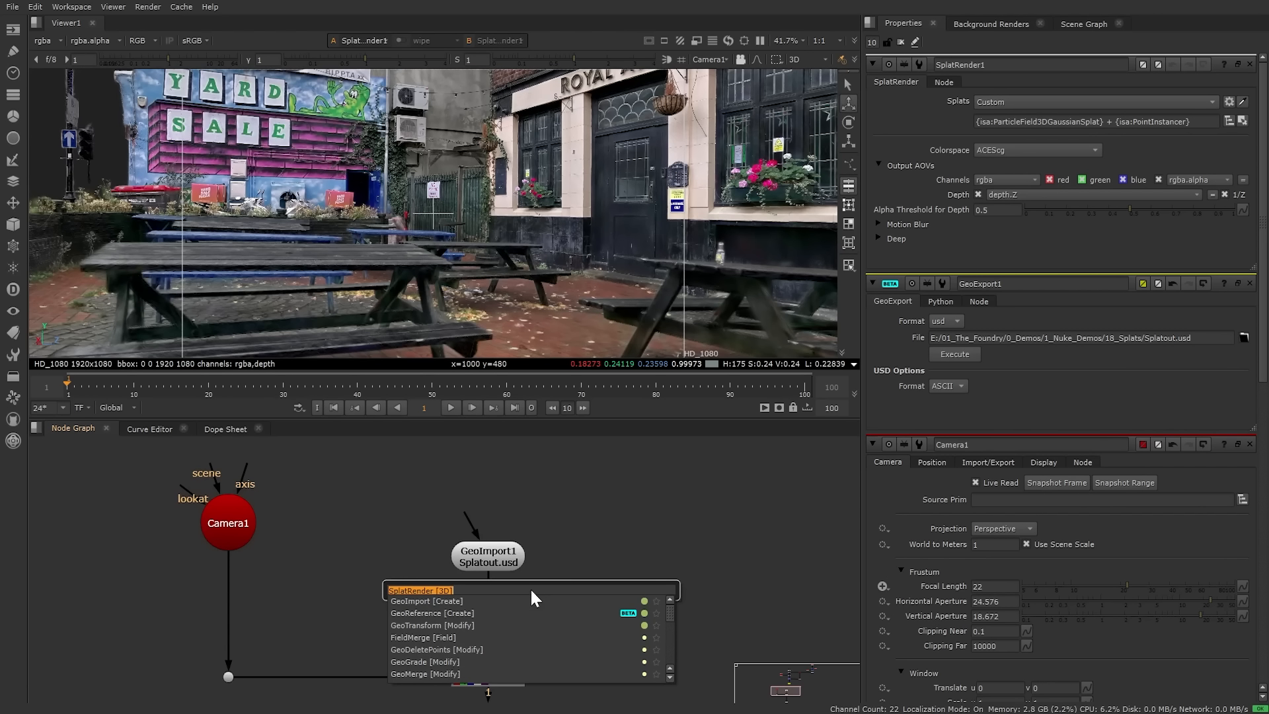
text(geocolo)
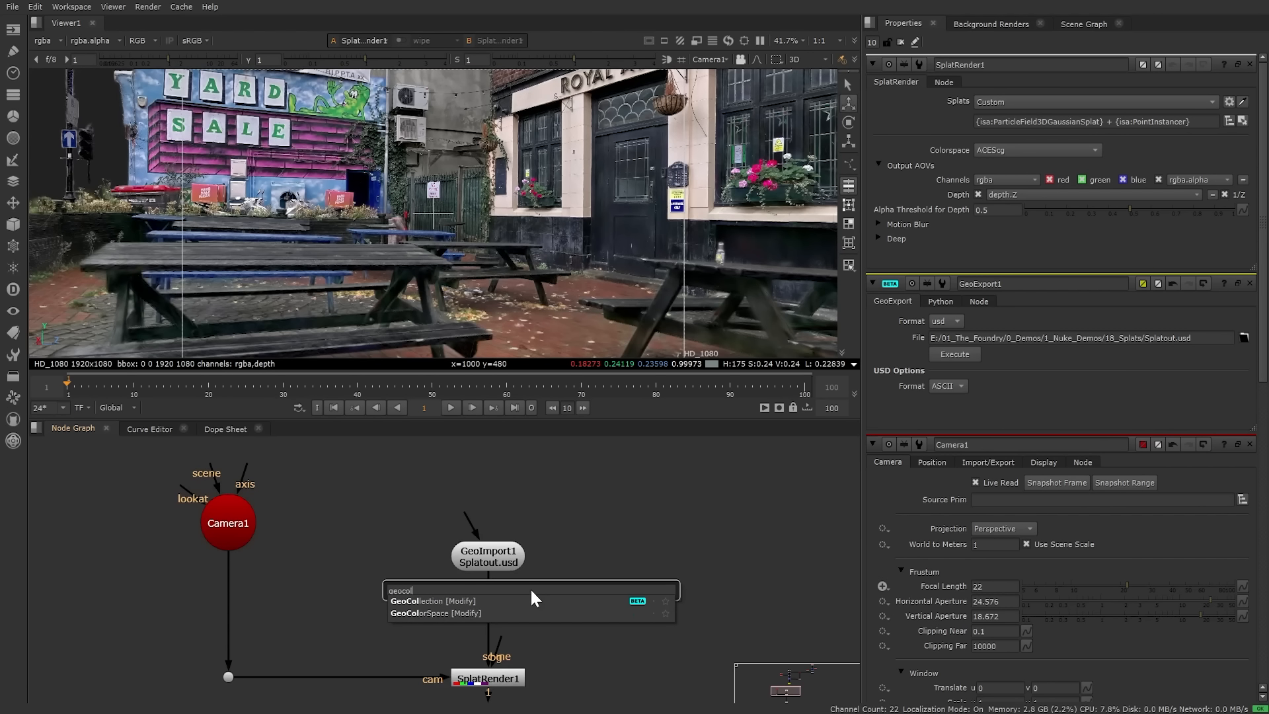
key(Return)
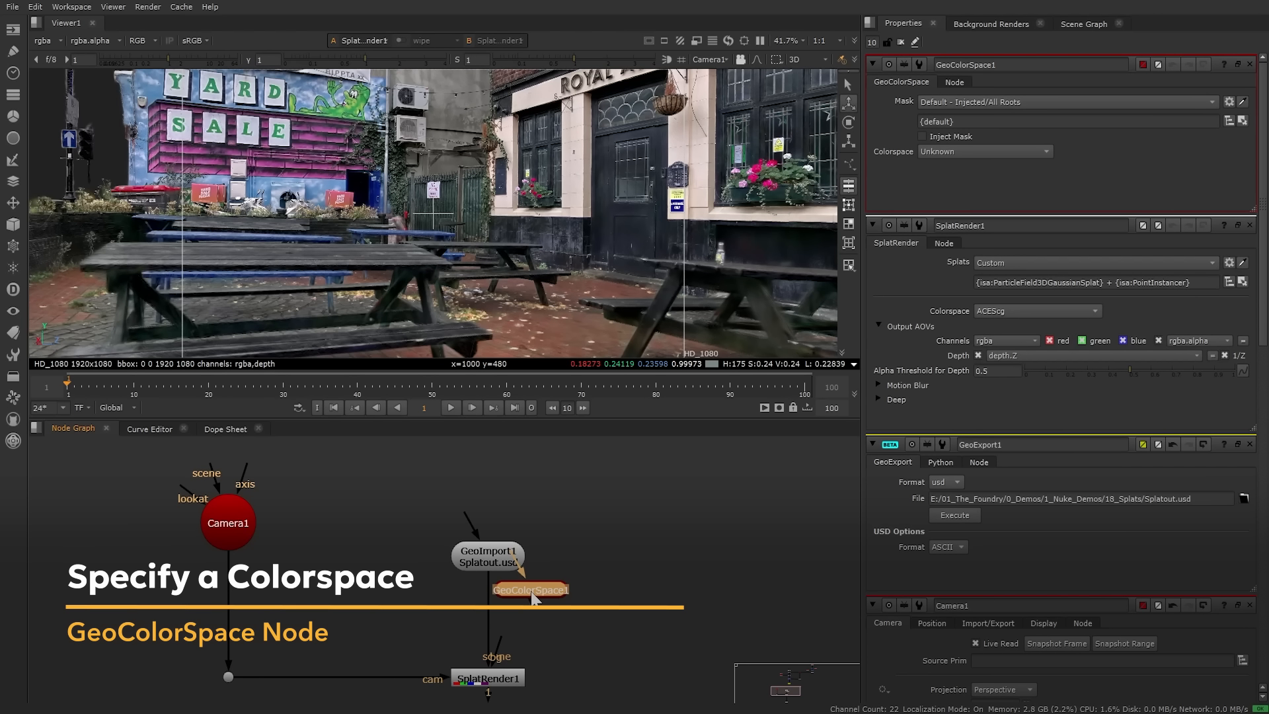
drag(532, 597, 489, 611)
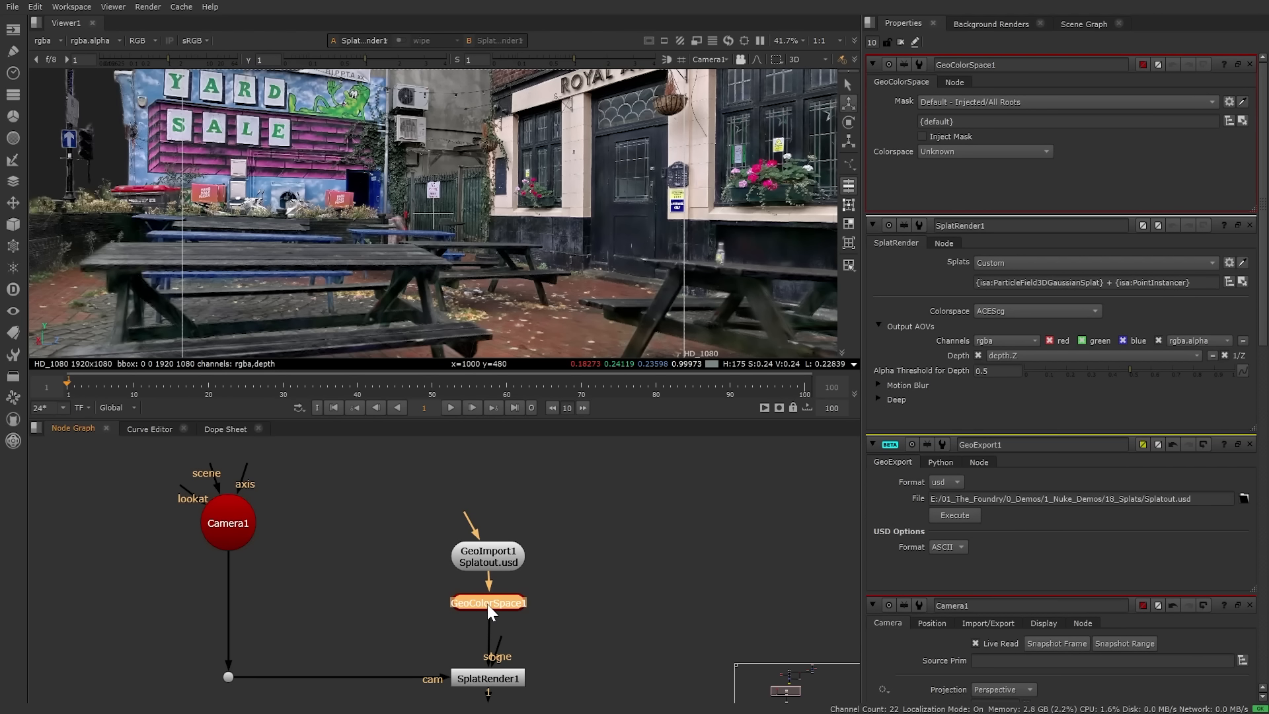
Step: Check the 2D render, then set GeoColorSpace1's colorspace to sRGB Encoded AP1
click(946, 151)
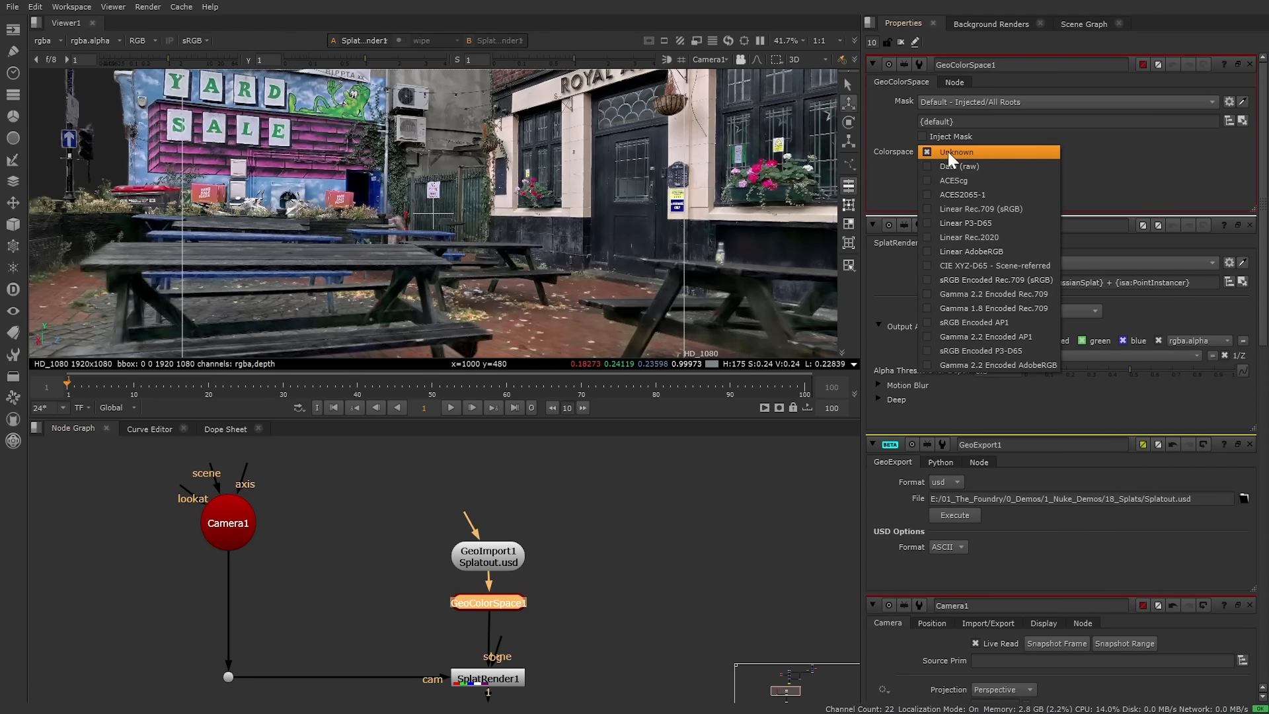
click(948, 152)
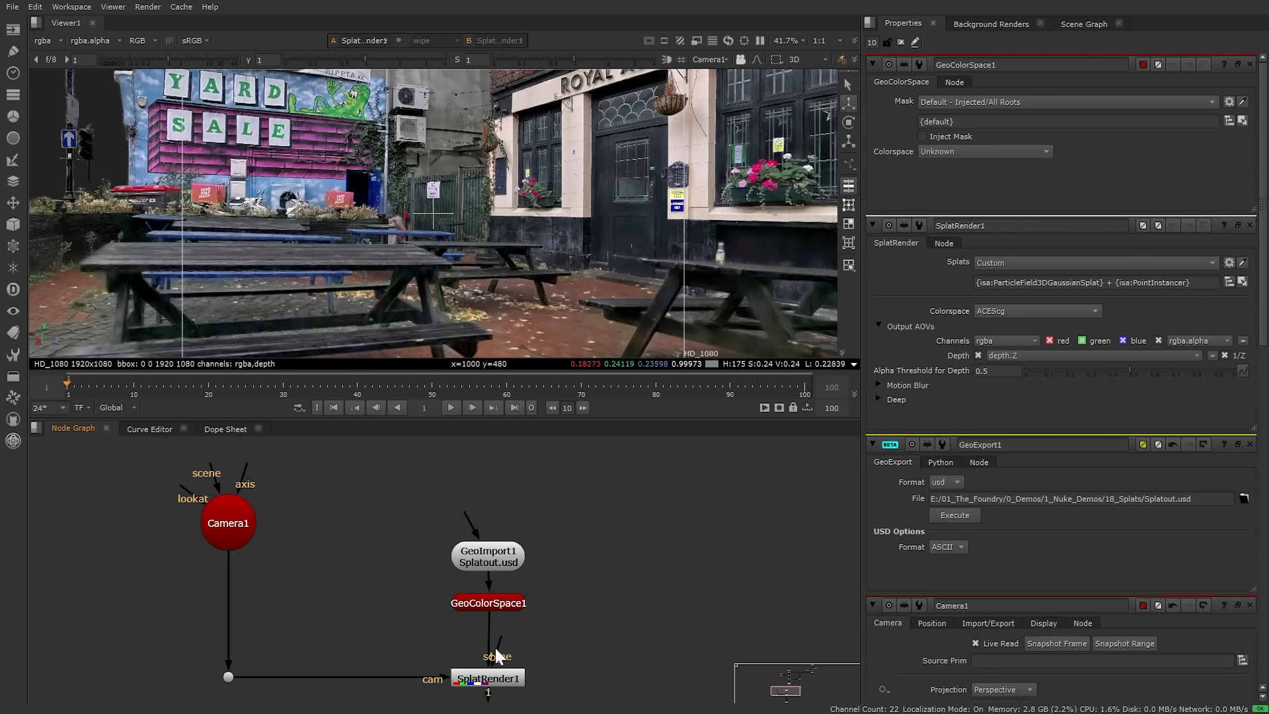
click(500, 681)
key(Tab)
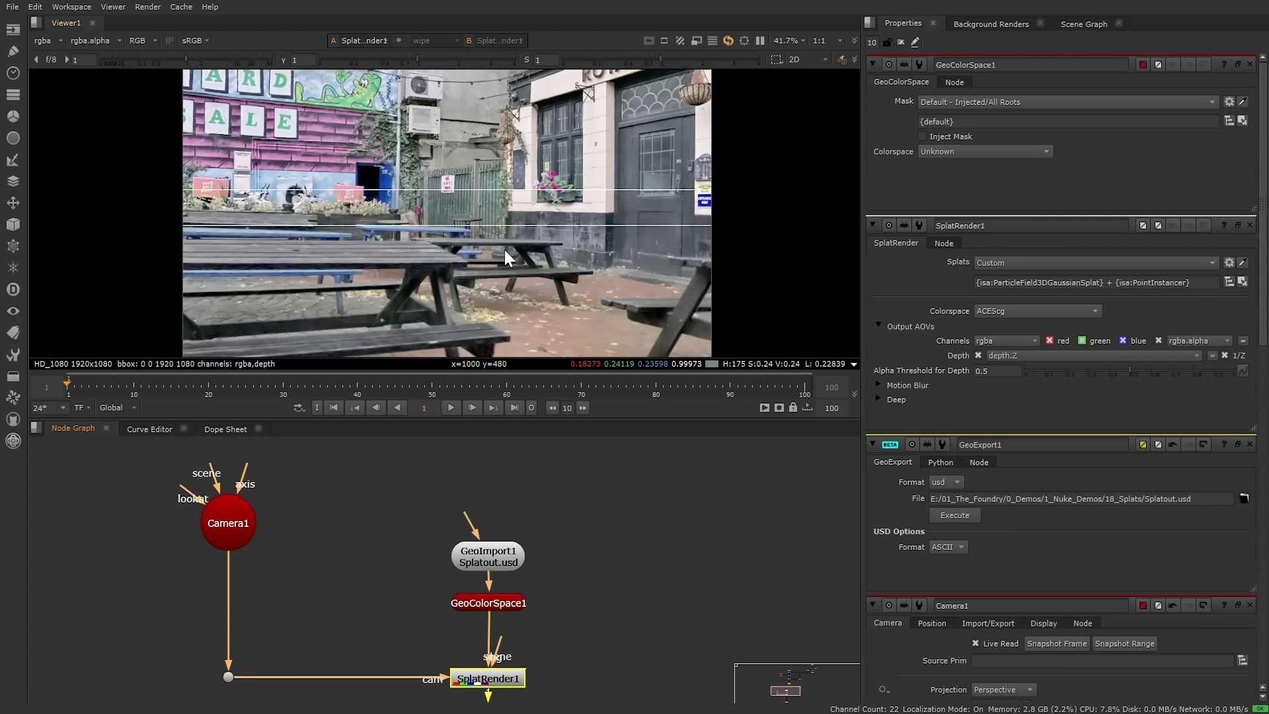
click(506, 607)
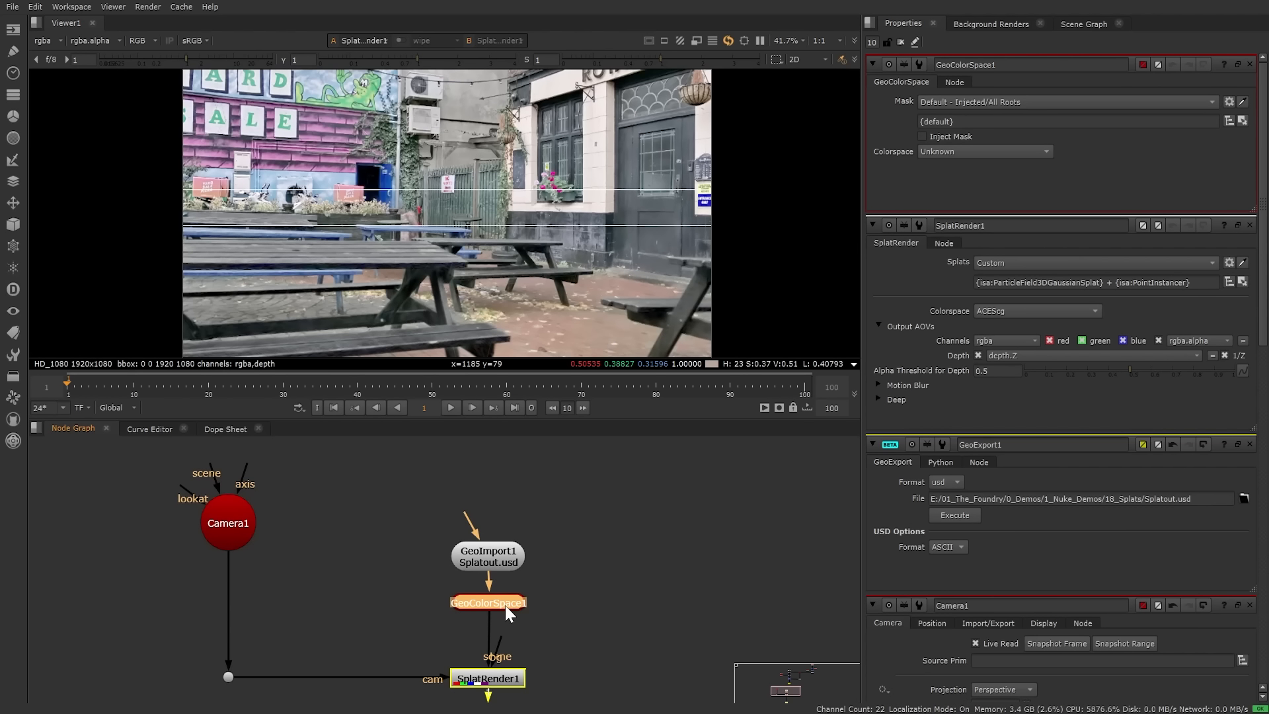
click(976, 155)
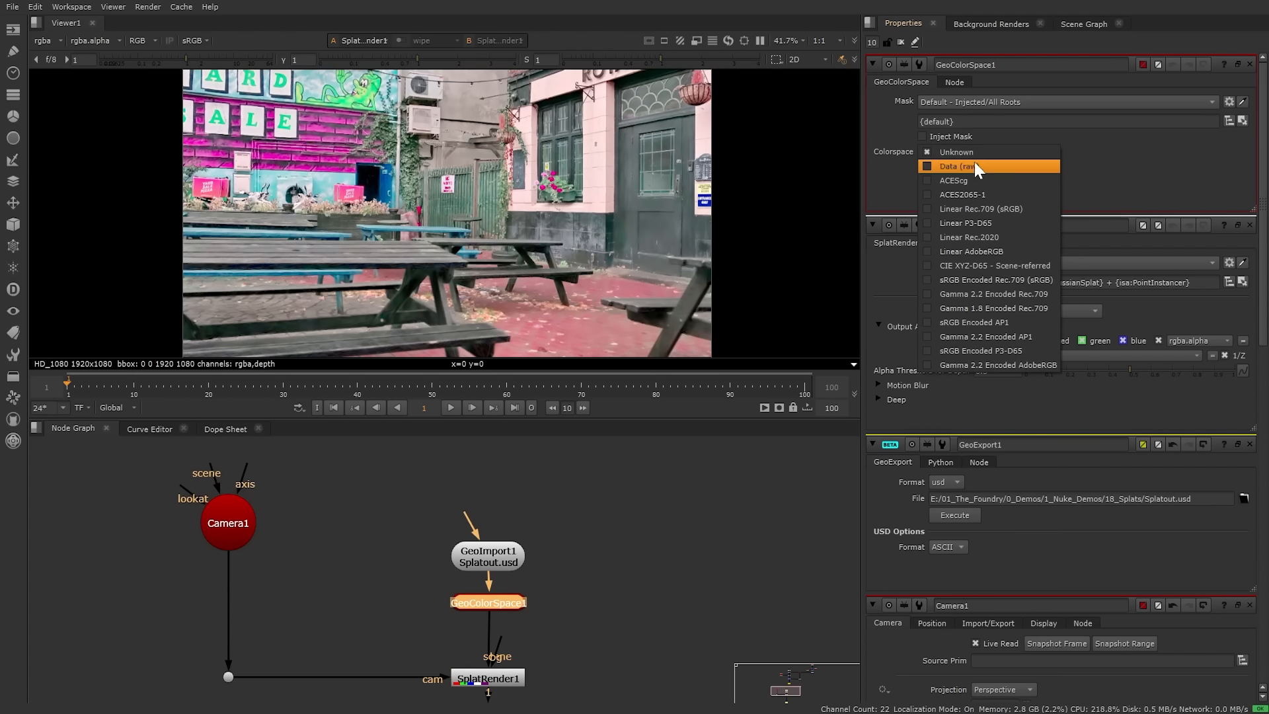
click(971, 326)
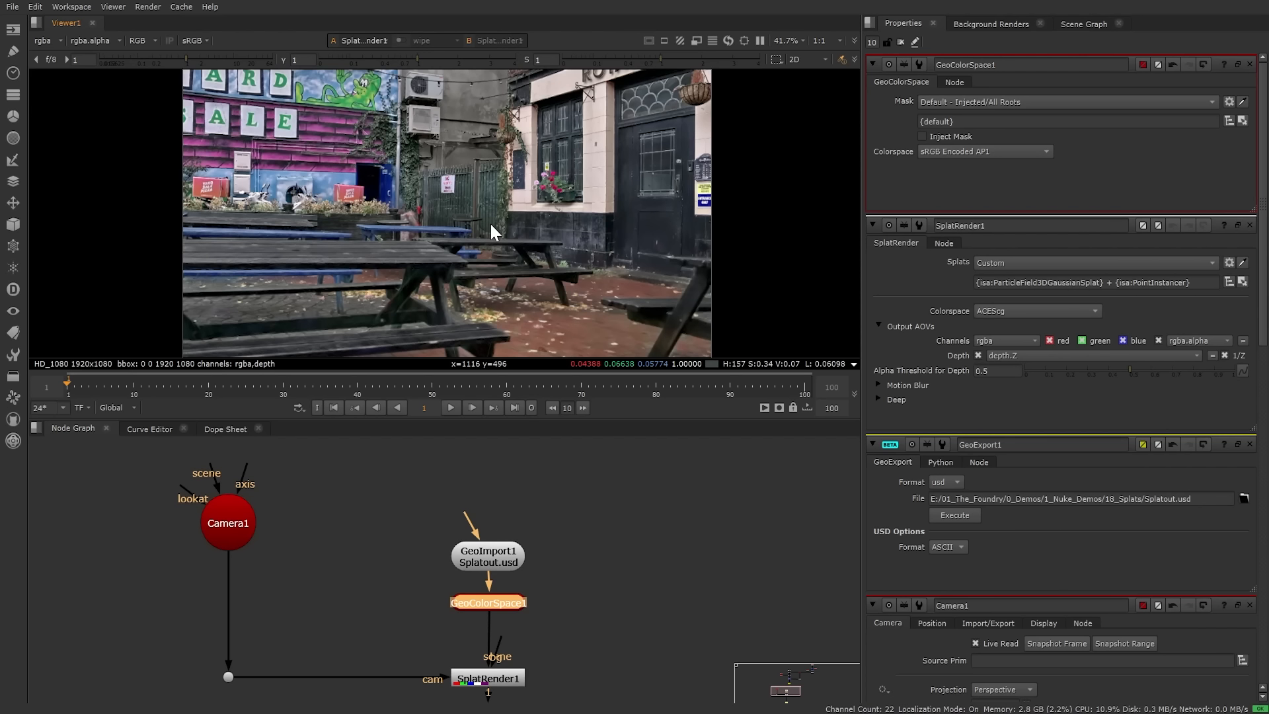
Step: Compare the corrected 2D render with the 3D view, then bring GeoMerge1 and GeoExport1 into view
key(Tab)
key(Tab)
key(Tab)
key(Tab)
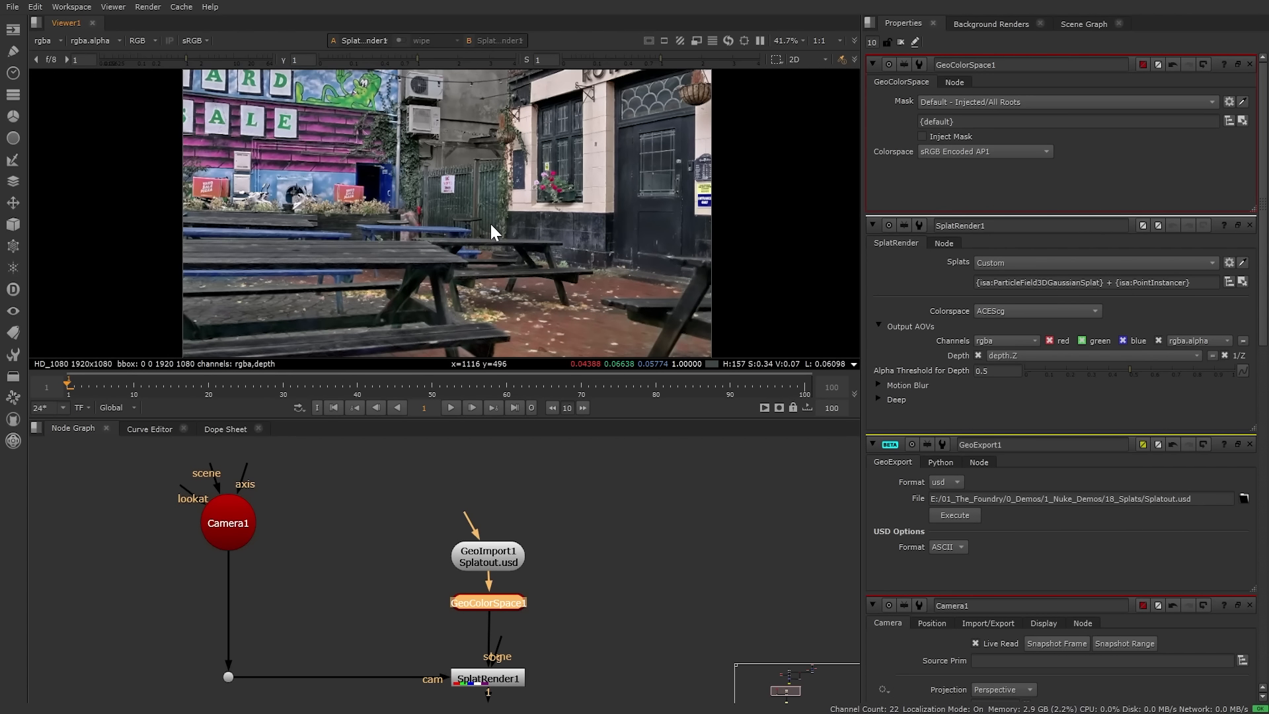
key(Tab)
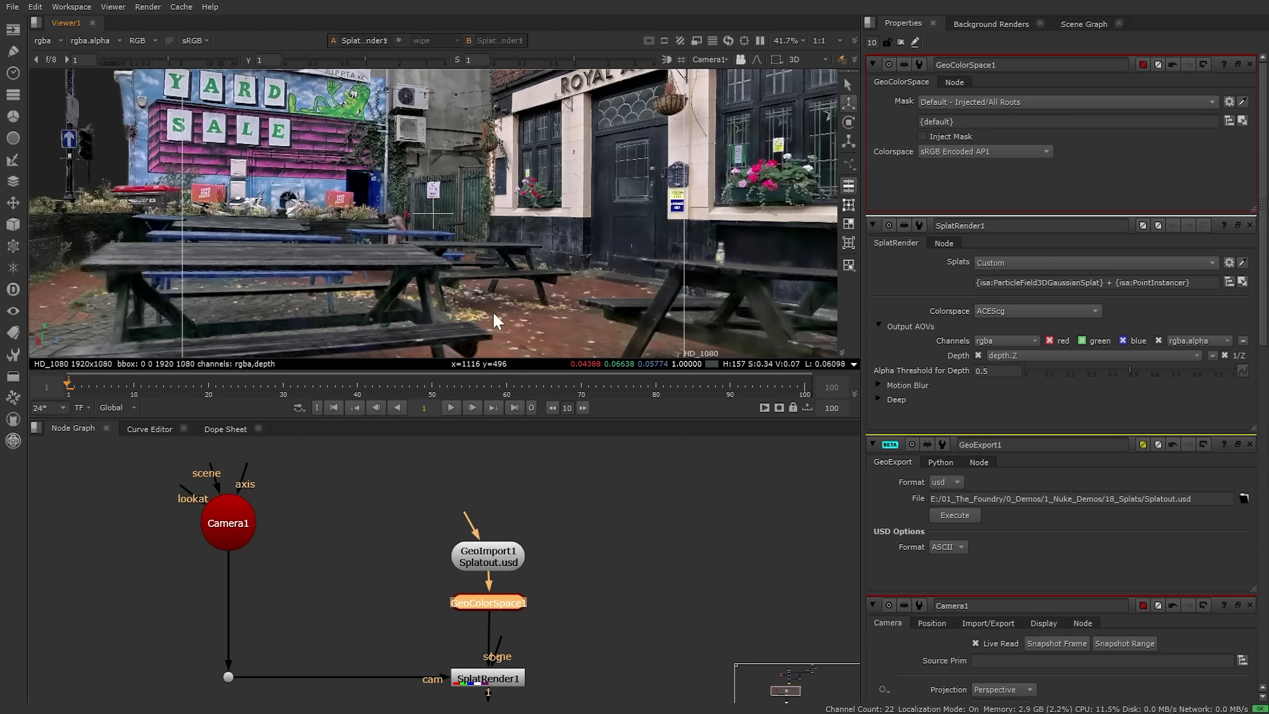
scroll(640, 497, down, 4)
middle_drag(627, 495, 603, 638)
Step: Tidy the node graph, moving Viewer1 further down and clearing the selection
scroll(602, 557, up, 4)
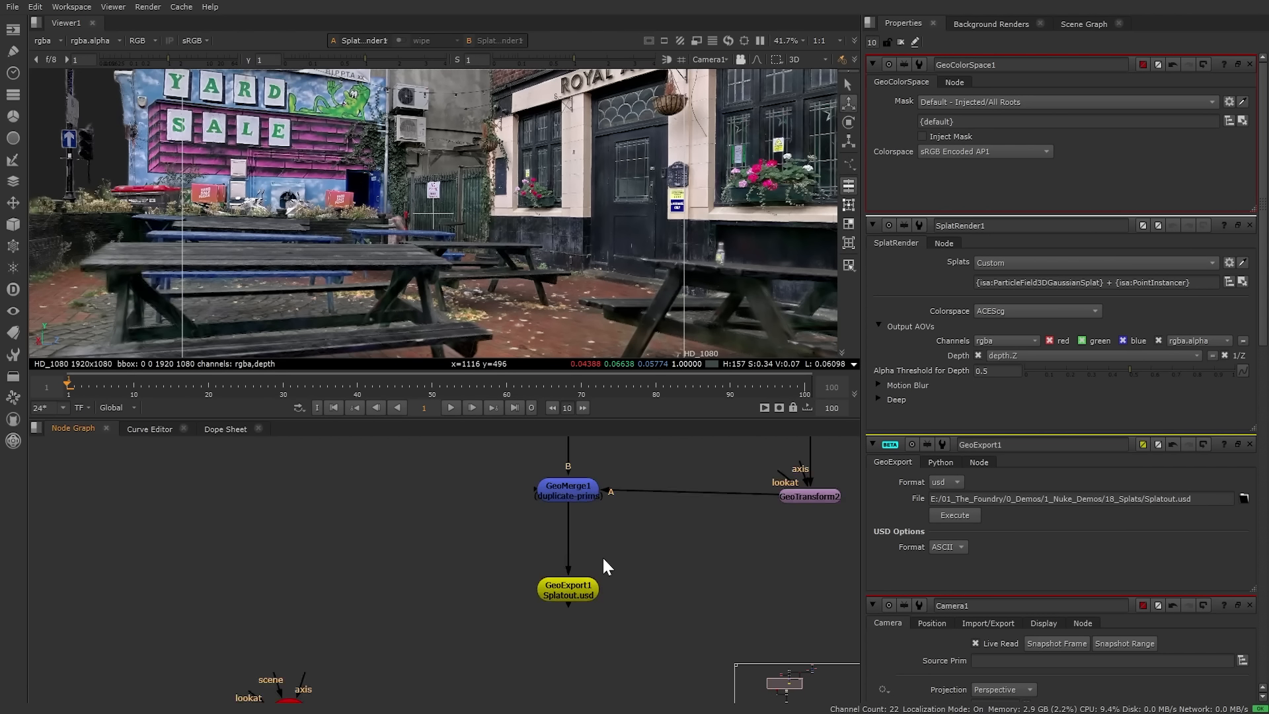
scroll(623, 547, down, 3)
middle_drag(623, 548, 592, 588)
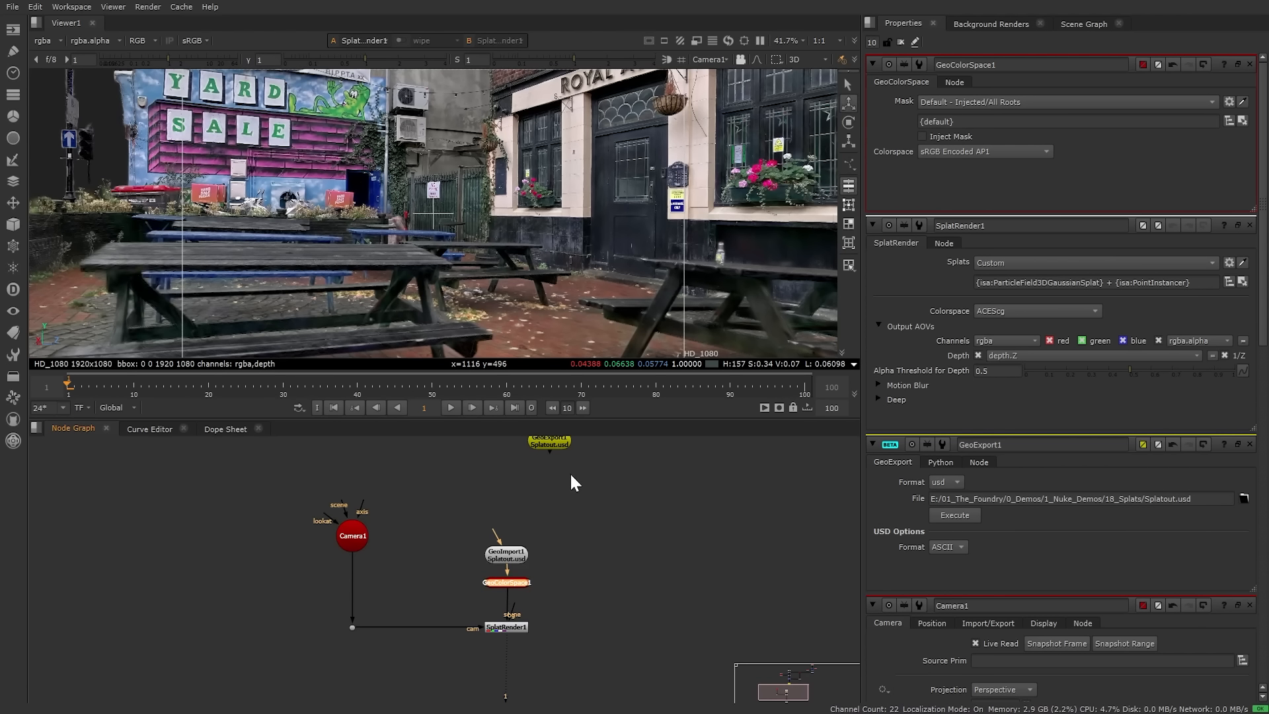
middle_drag(571, 438, 562, 413)
scroll(351, 508, up, 2)
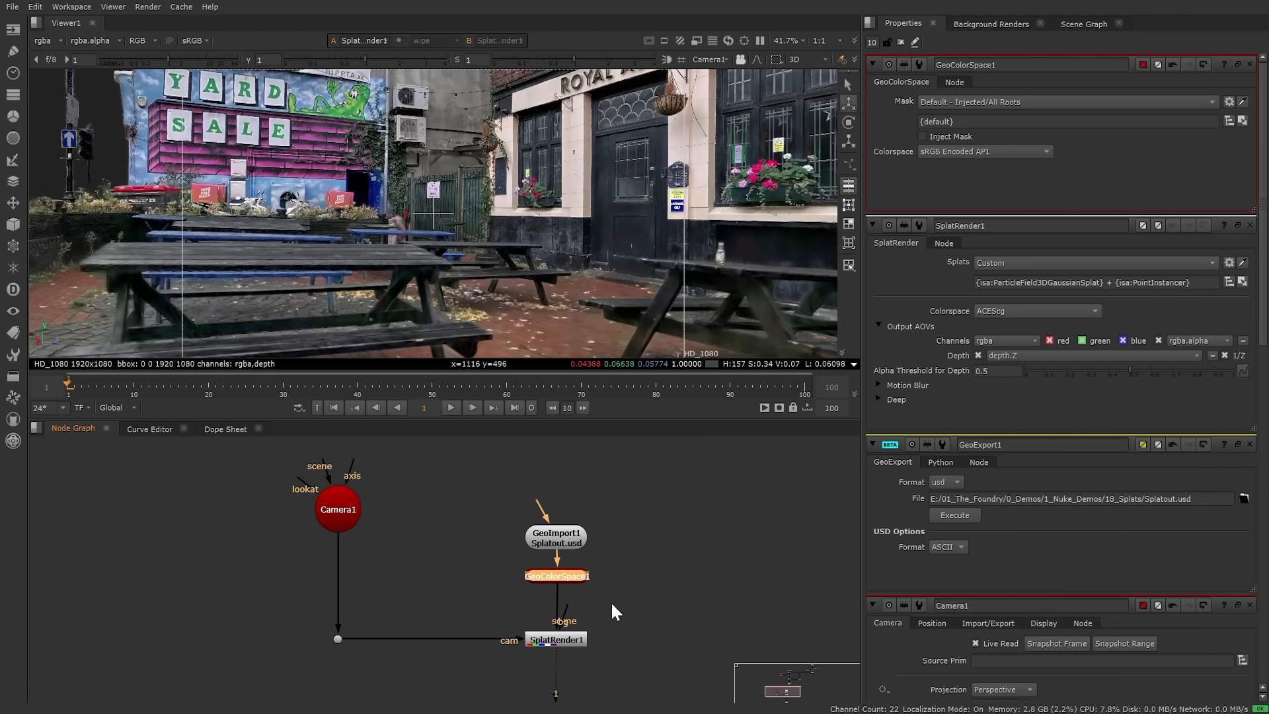
middle_drag(626, 639, 646, 522)
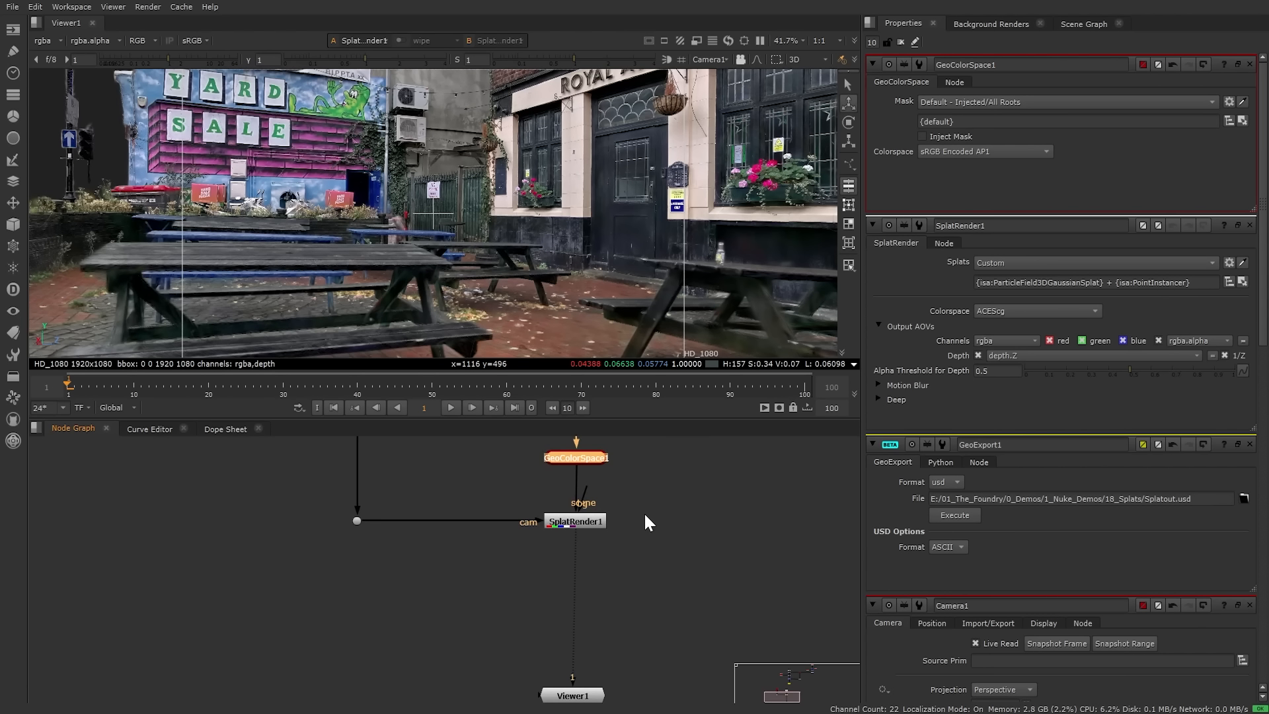
click(462, 569)
middle_drag(614, 602, 567, 466)
drag(539, 558, 547, 672)
click(438, 551)
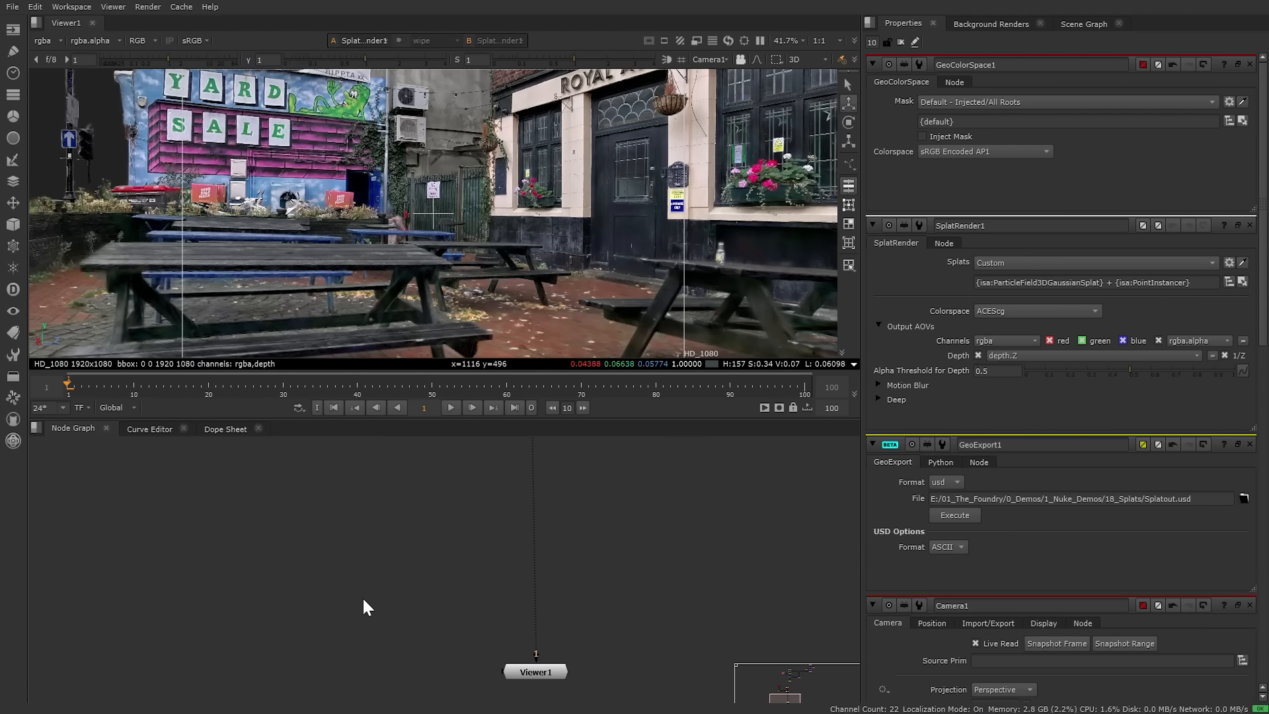
Step: Import Lingering_Fog_3_0183_2K.mov as a Read node and view the fog clip
drag(369, 607, 339, 541)
scroll(339, 539, up, 3)
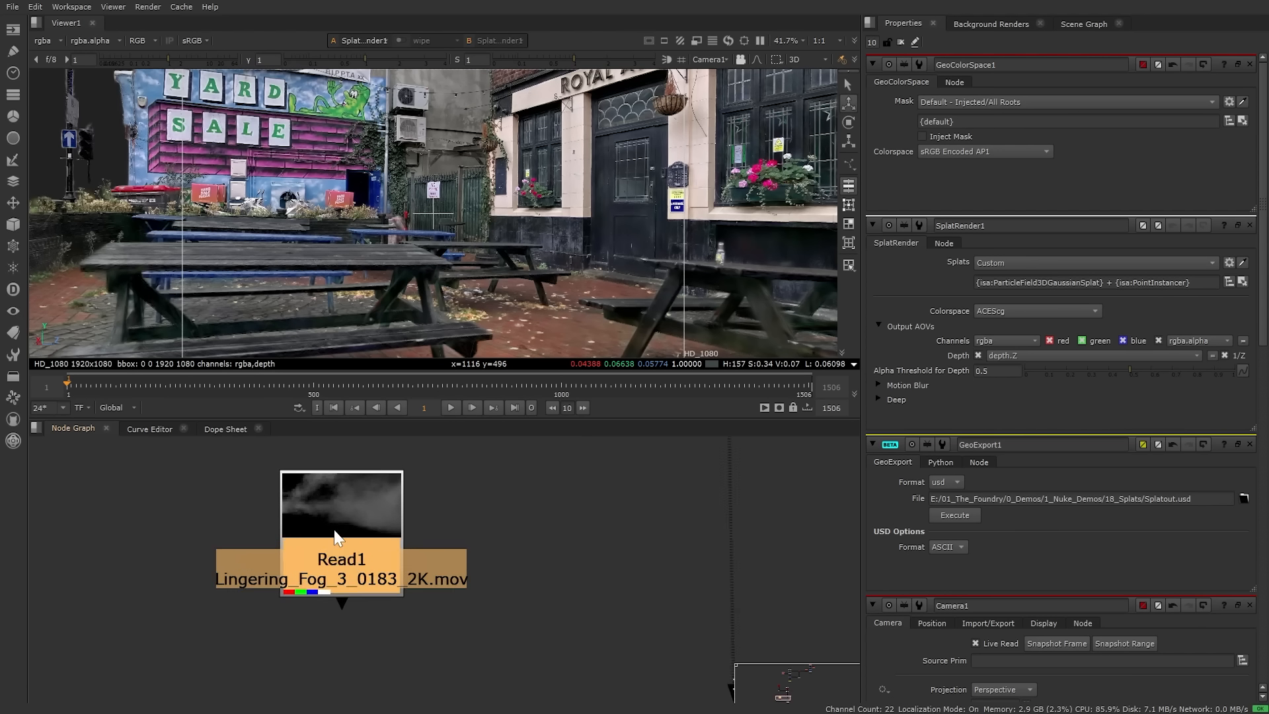
key(1)
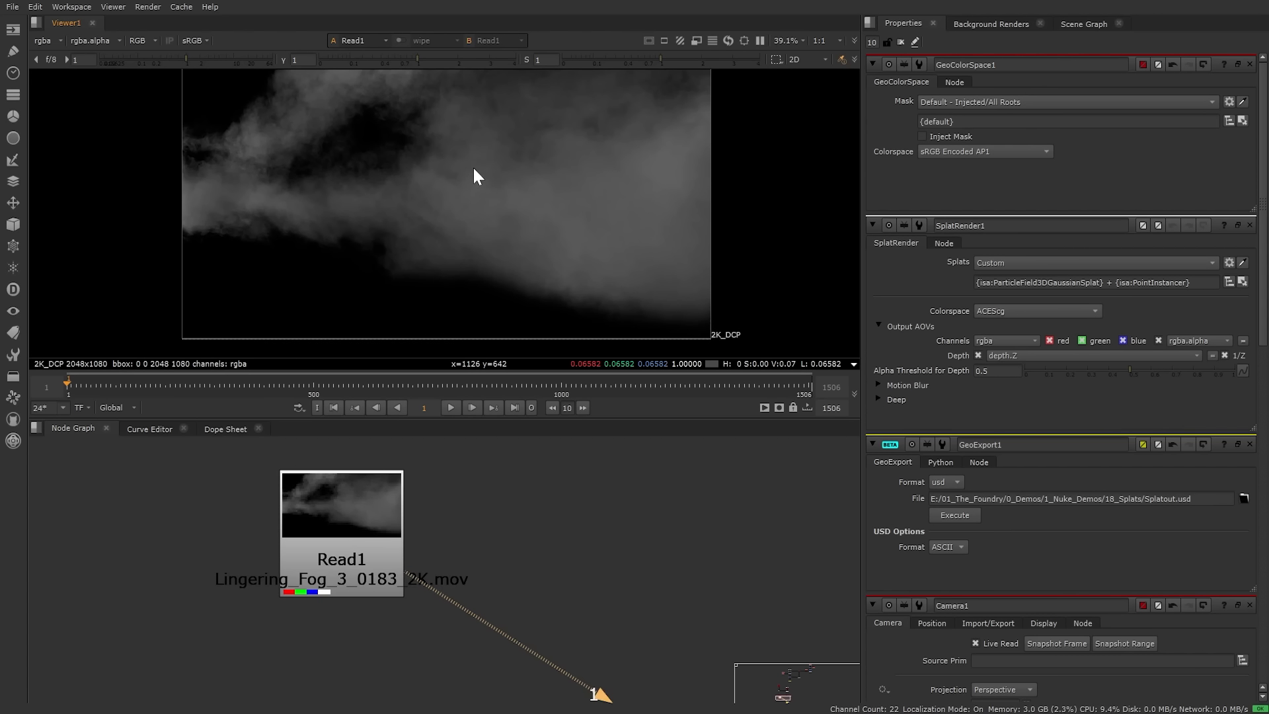
middle_drag(473, 165, 471, 191)
scroll(534, 551, down, 7)
scroll(537, 548, up, 1)
middle_drag(555, 515, 506, 599)
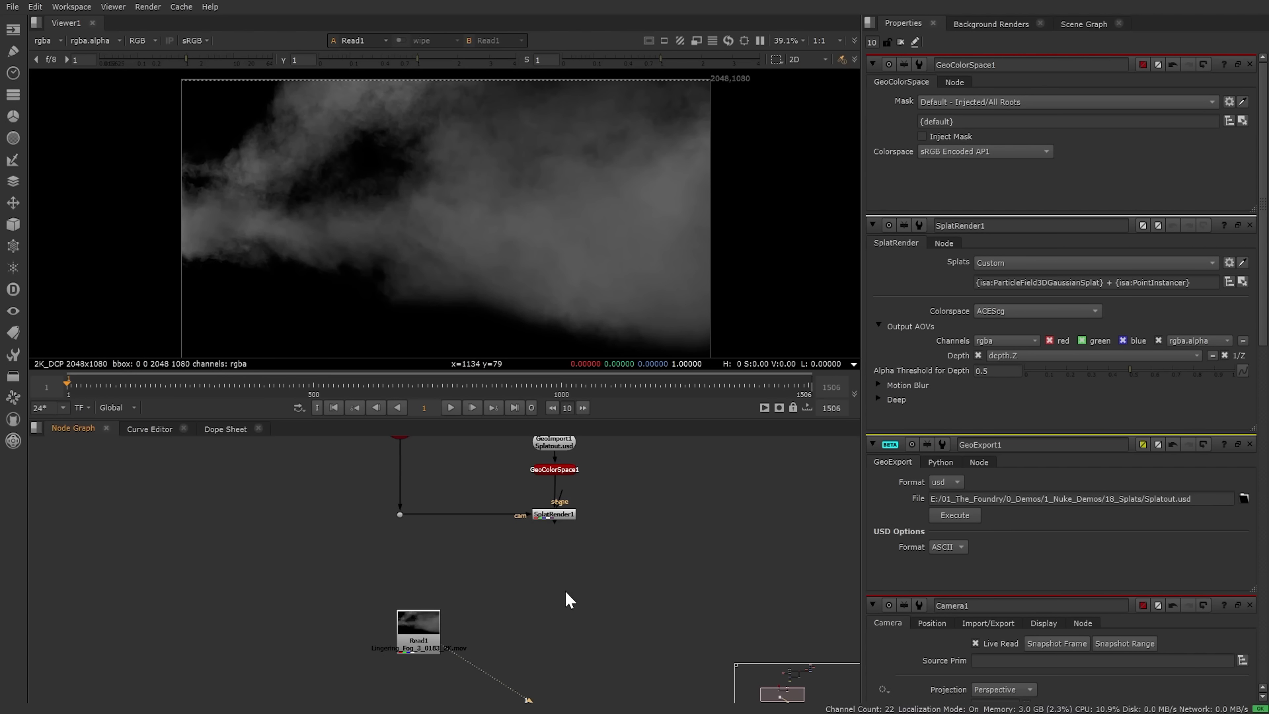
Step: Add a GeoCard node, arrange Read1 beneath GeoCard1, and select the card
key(Tab)
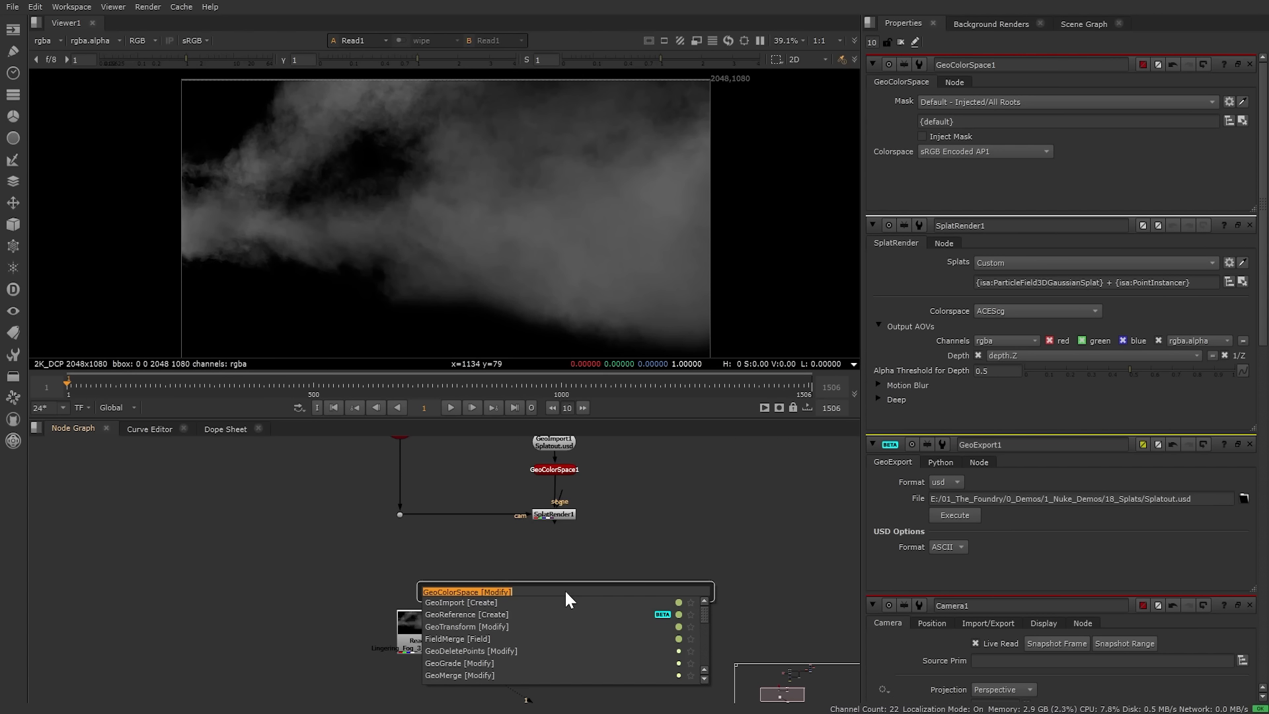
text(geocar)
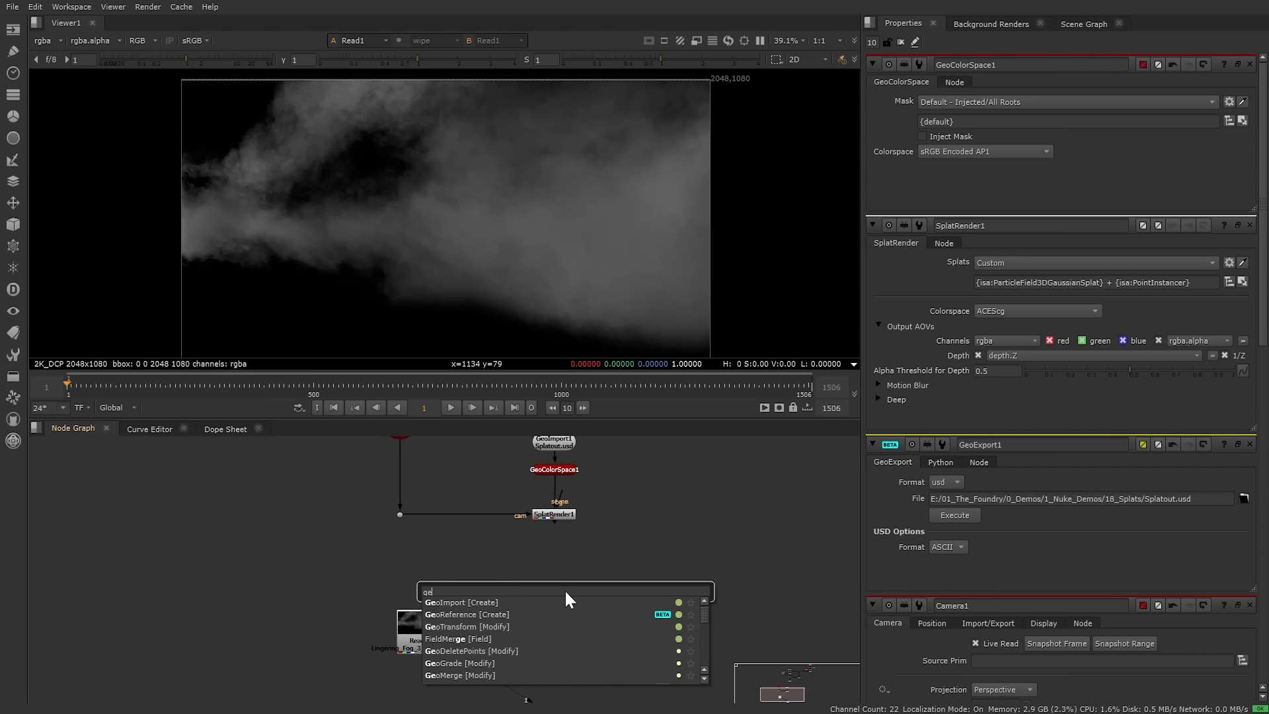
key(Return)
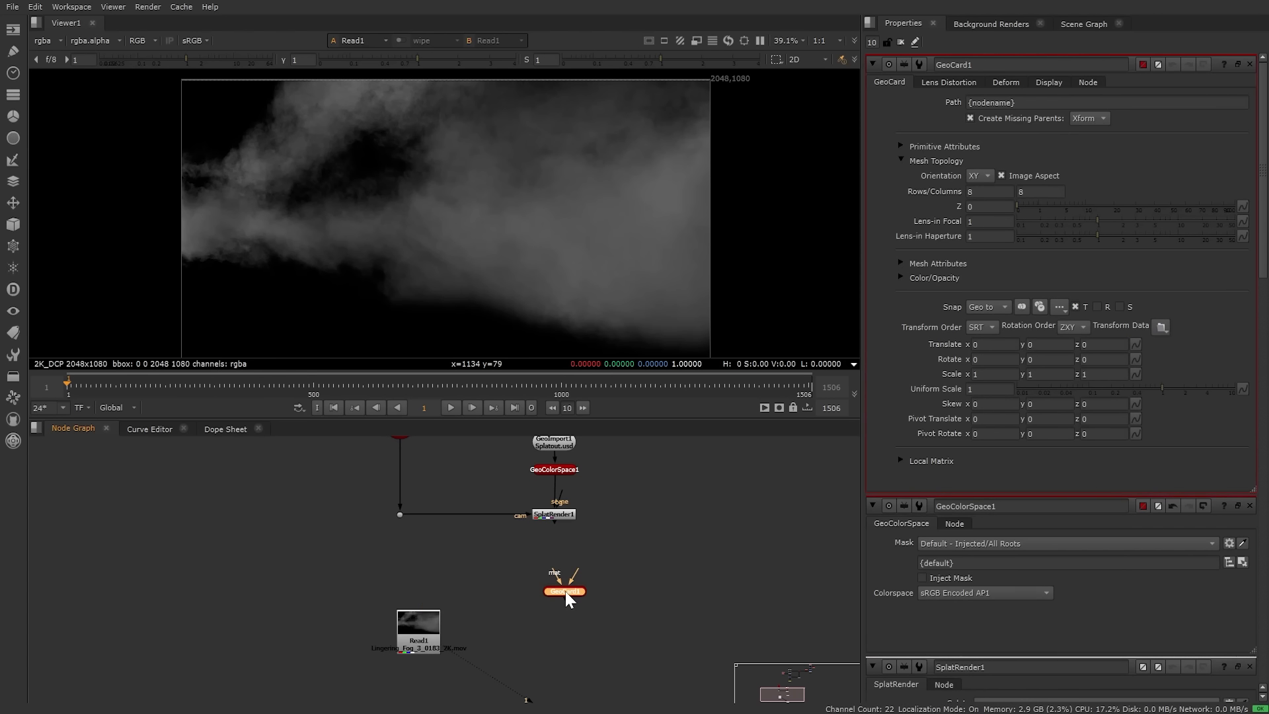
drag(568, 590, 323, 560)
middle_drag(364, 541, 322, 590)
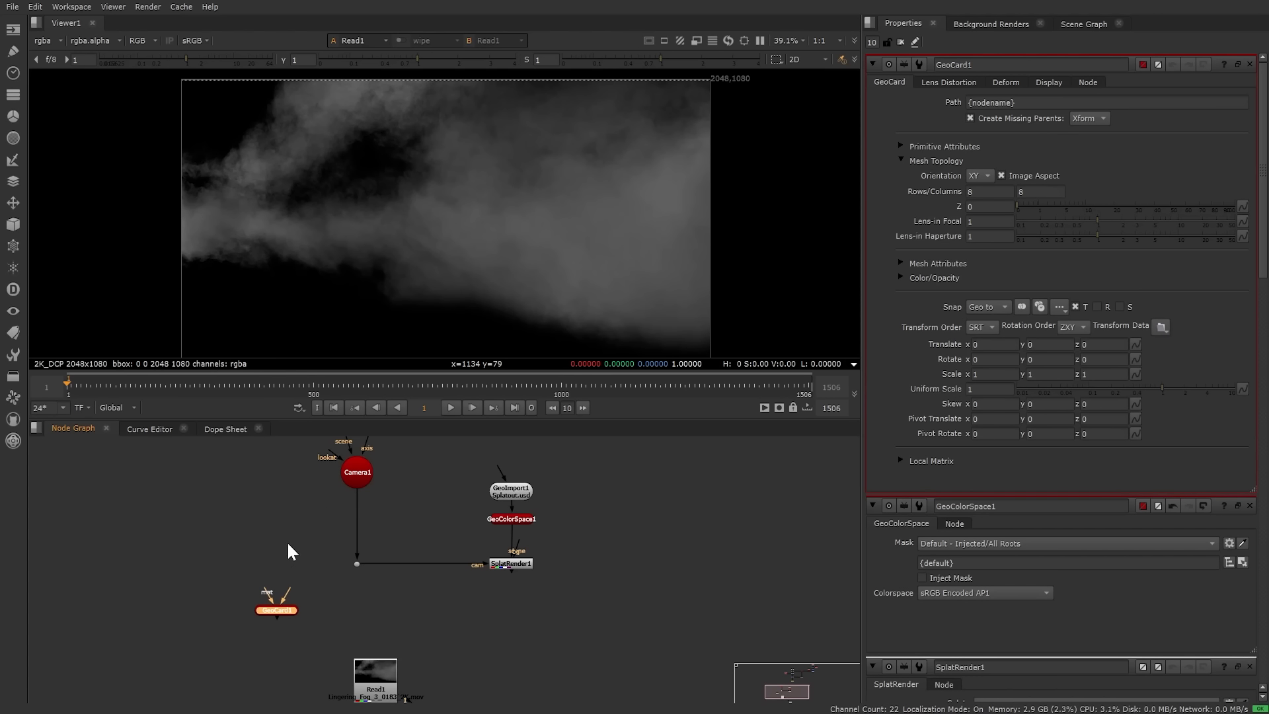
middle_drag(419, 633, 458, 611)
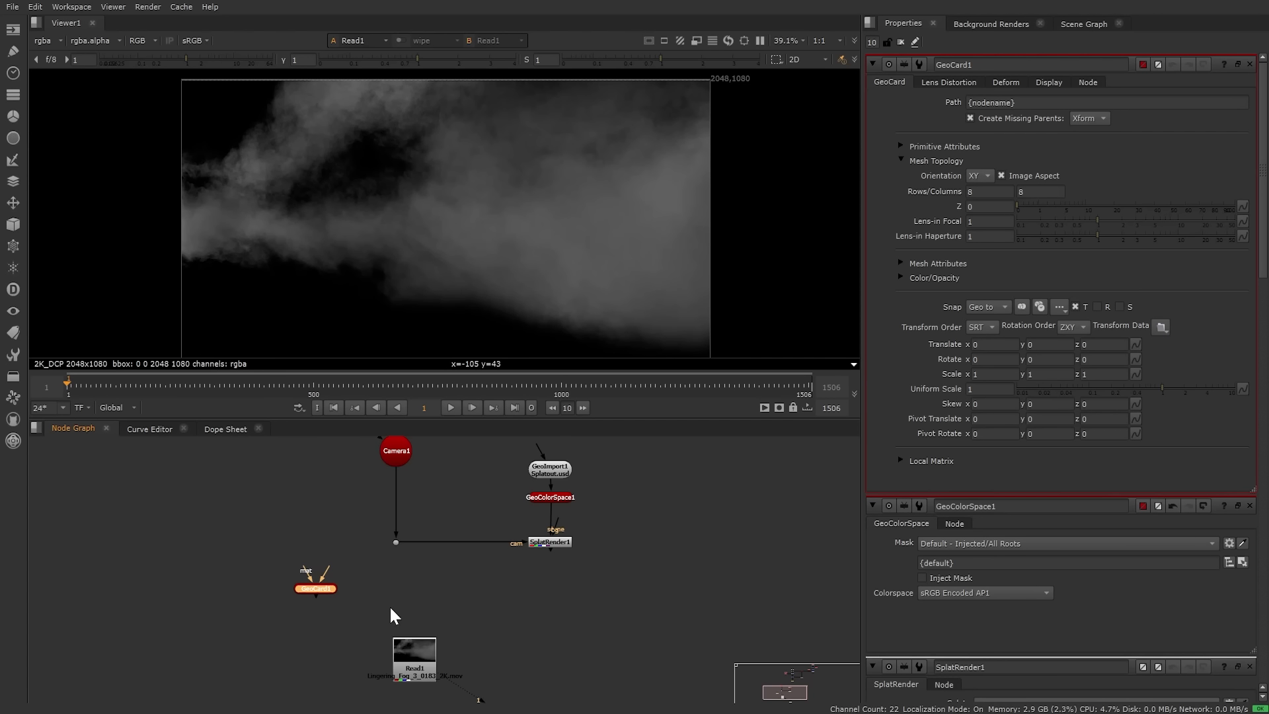
drag(423, 664, 316, 668)
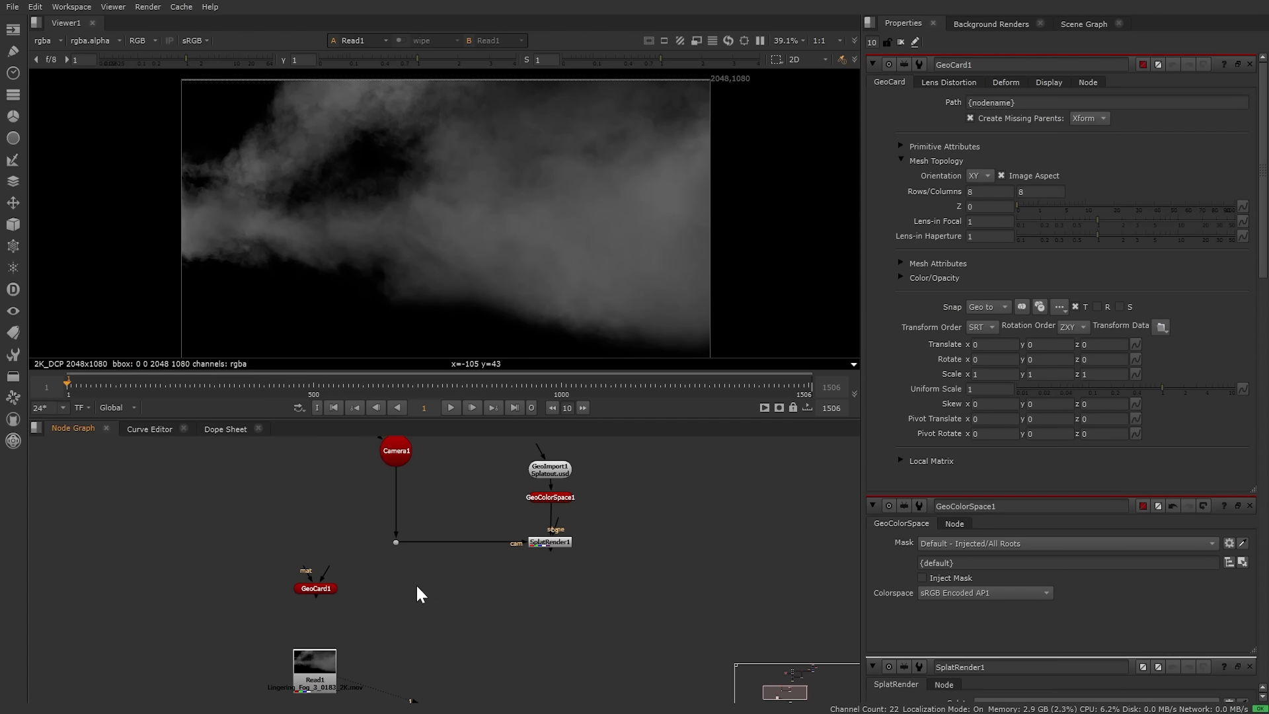
mouse_move(370, 555)
middle_down()
mouse_move(382, 625)
mouse_move(360, 558)
middle_up()
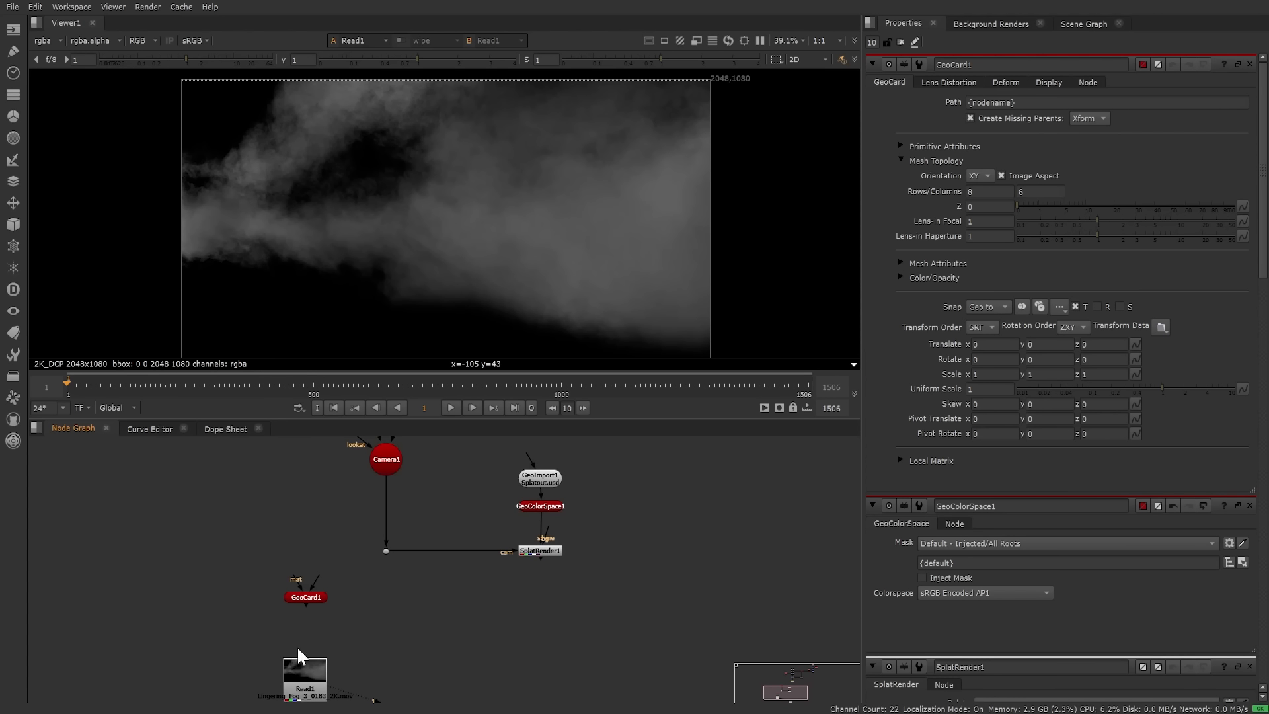
click(306, 599)
Step: View GeoCard1, then add a GeoScene node fed by GeoColorSpace1 and view it
key(1)
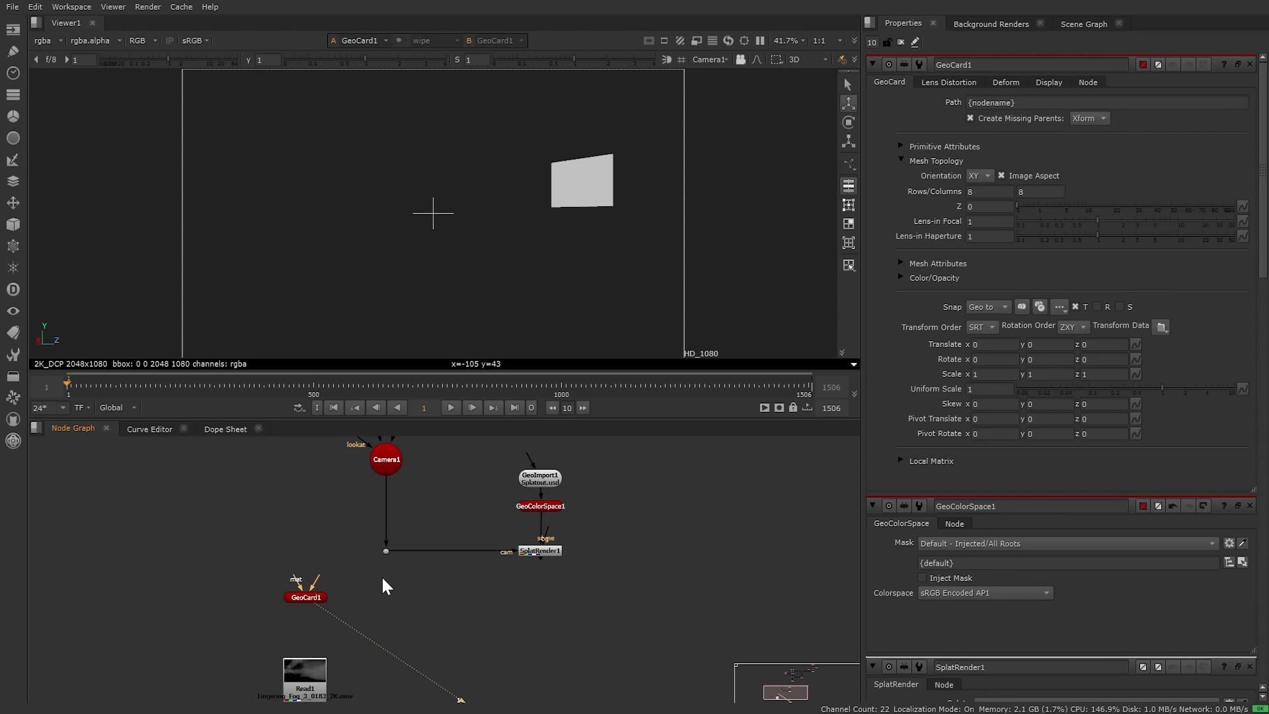
key(Tab)
text(geosc)
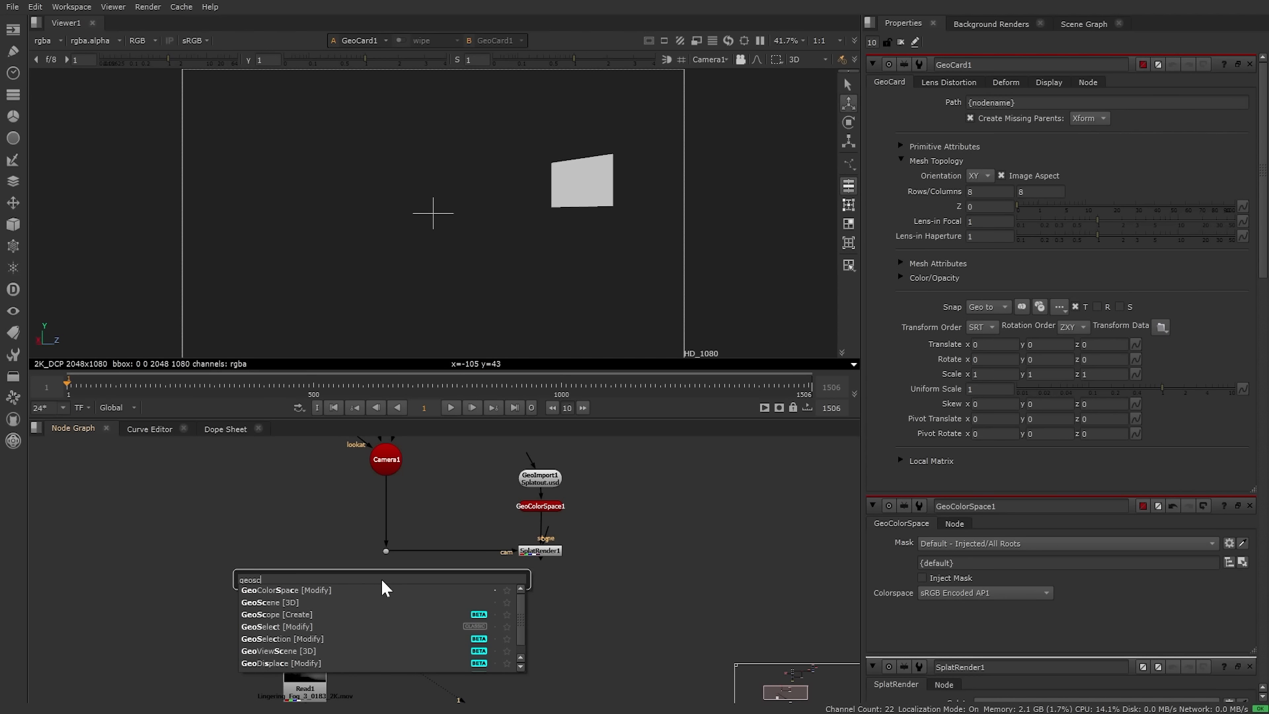
key(Down)
key(Down)
key(Return)
drag(381, 581, 537, 509)
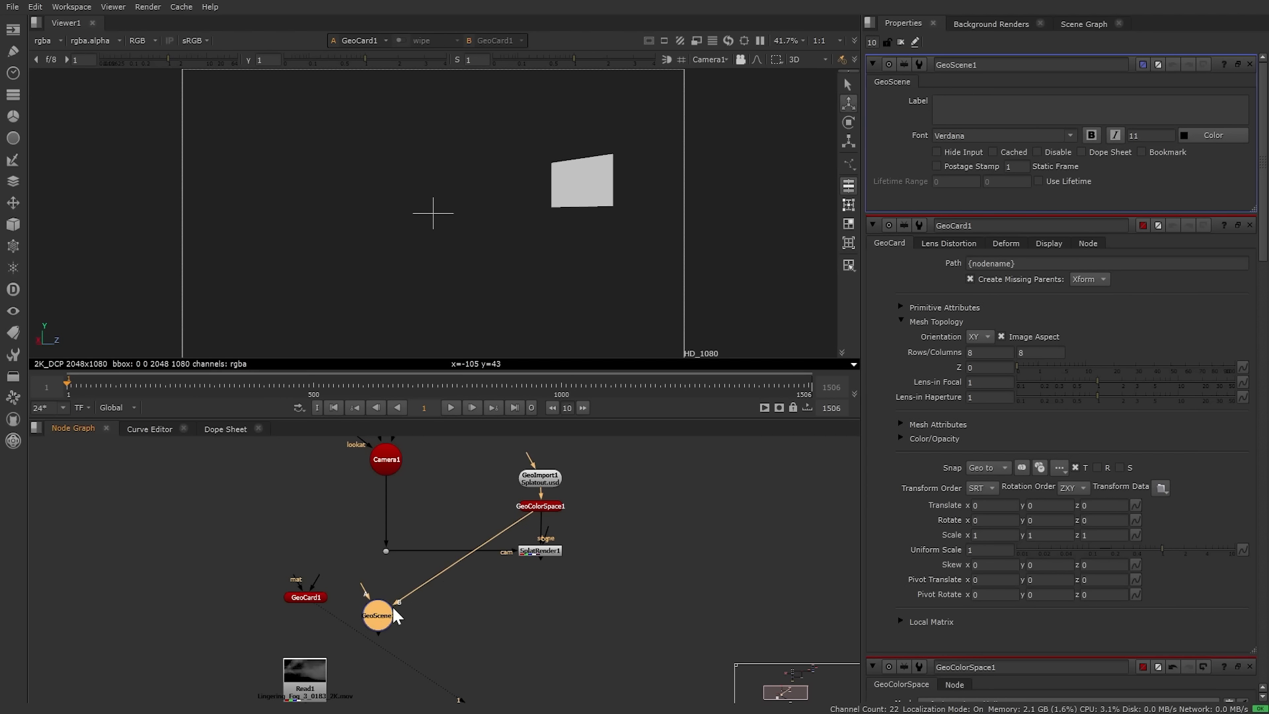
key(1)
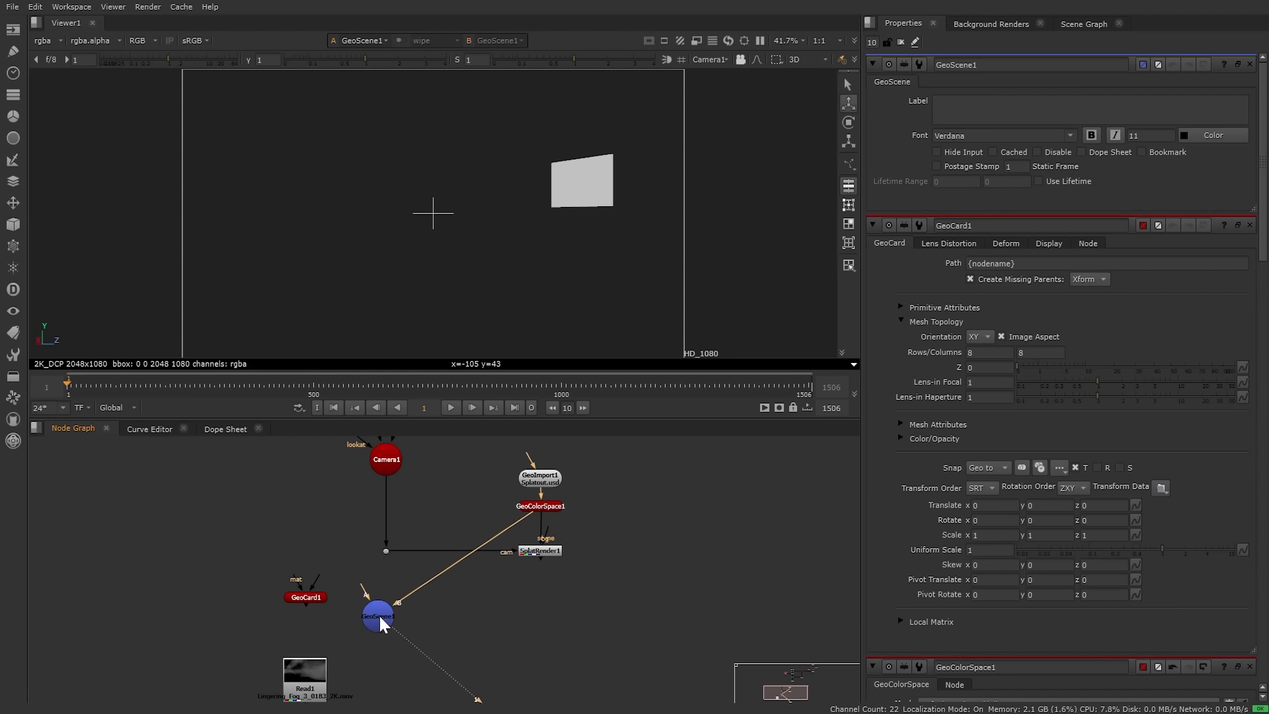
Step: Push the card back in z, set Uniform Scale to 8, and connect it to GeoScene1's A input
double_click(307, 600)
ctrl+drag(521, 248, 594, 298)
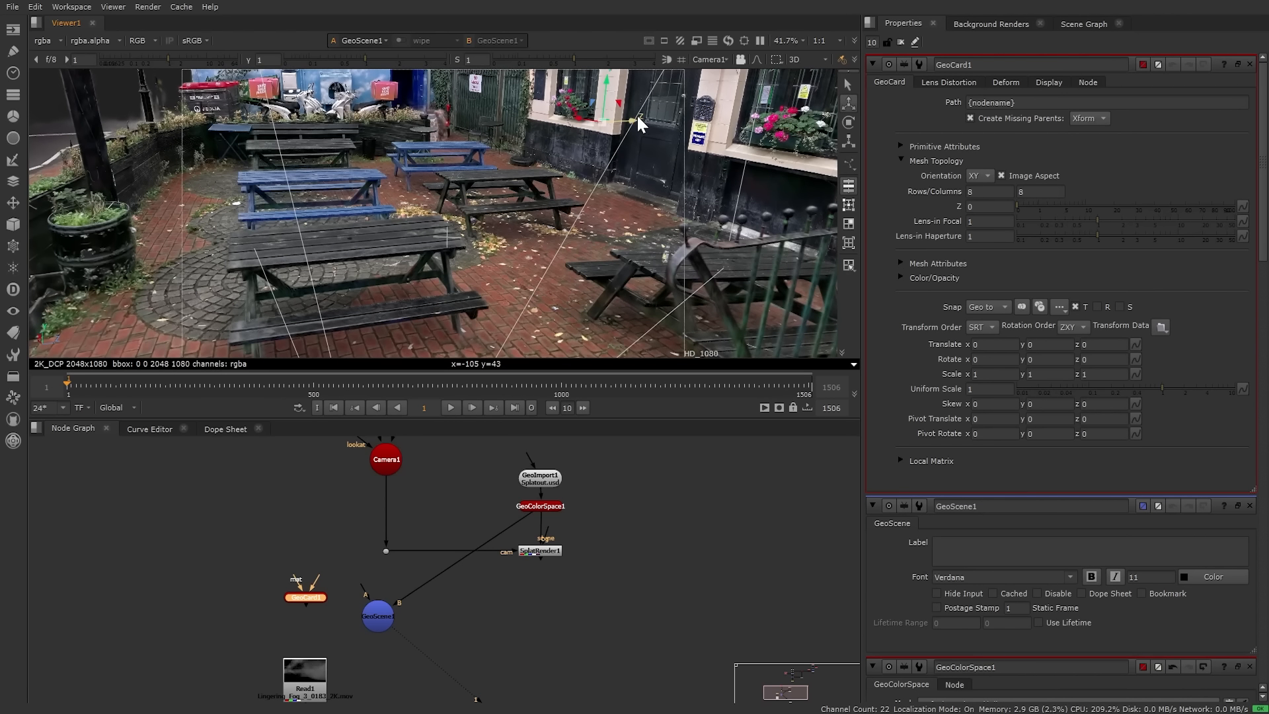
drag(632, 119, 379, 113)
key(e)
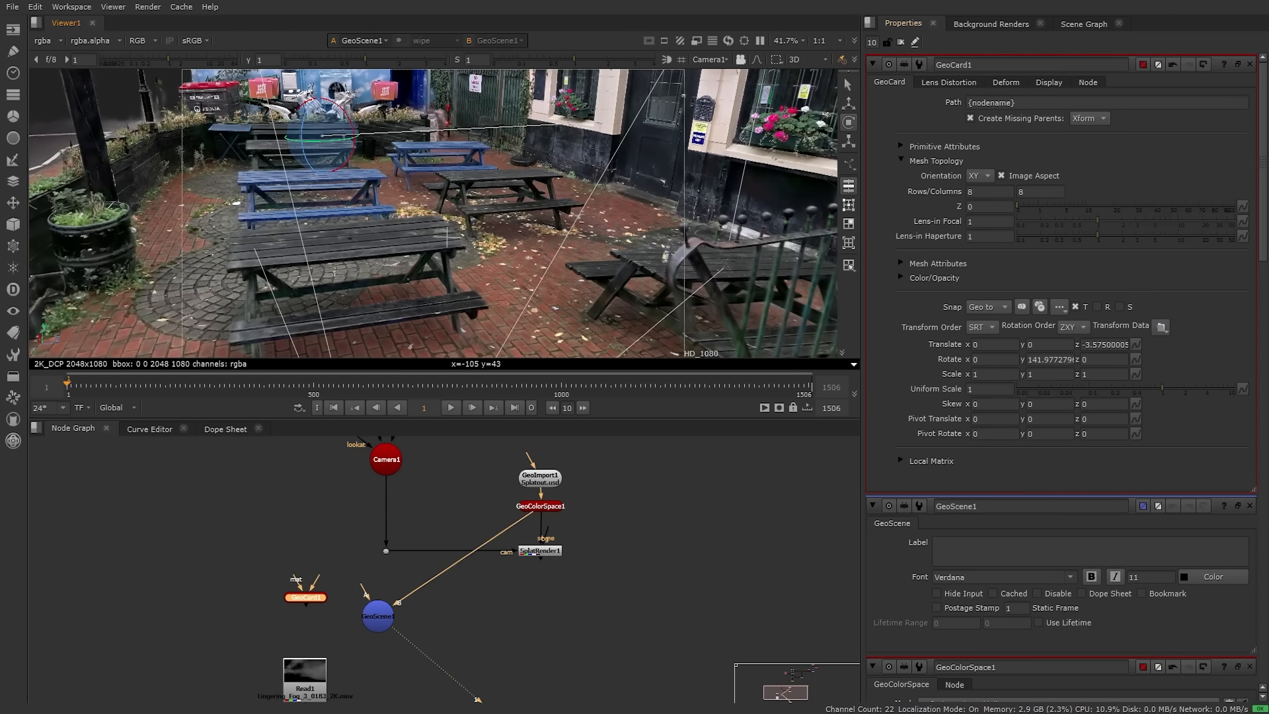
double_click(982, 389)
text(8)
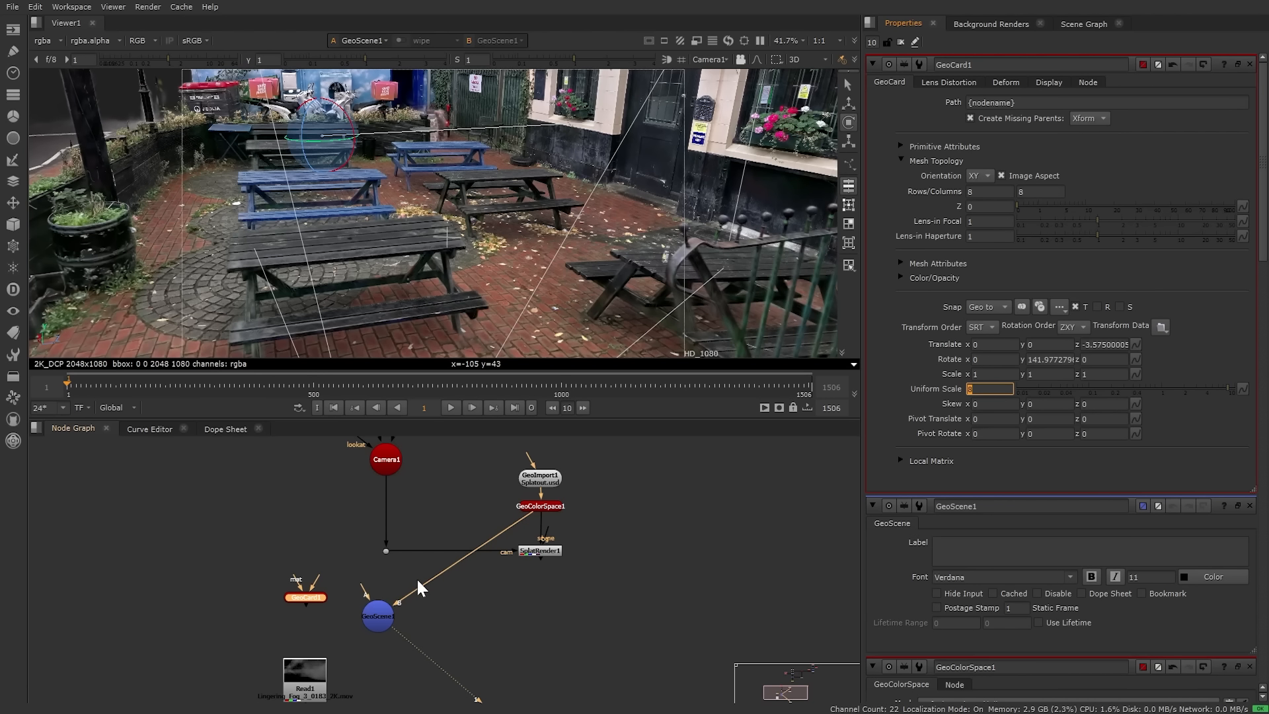
drag(360, 581, 305, 596)
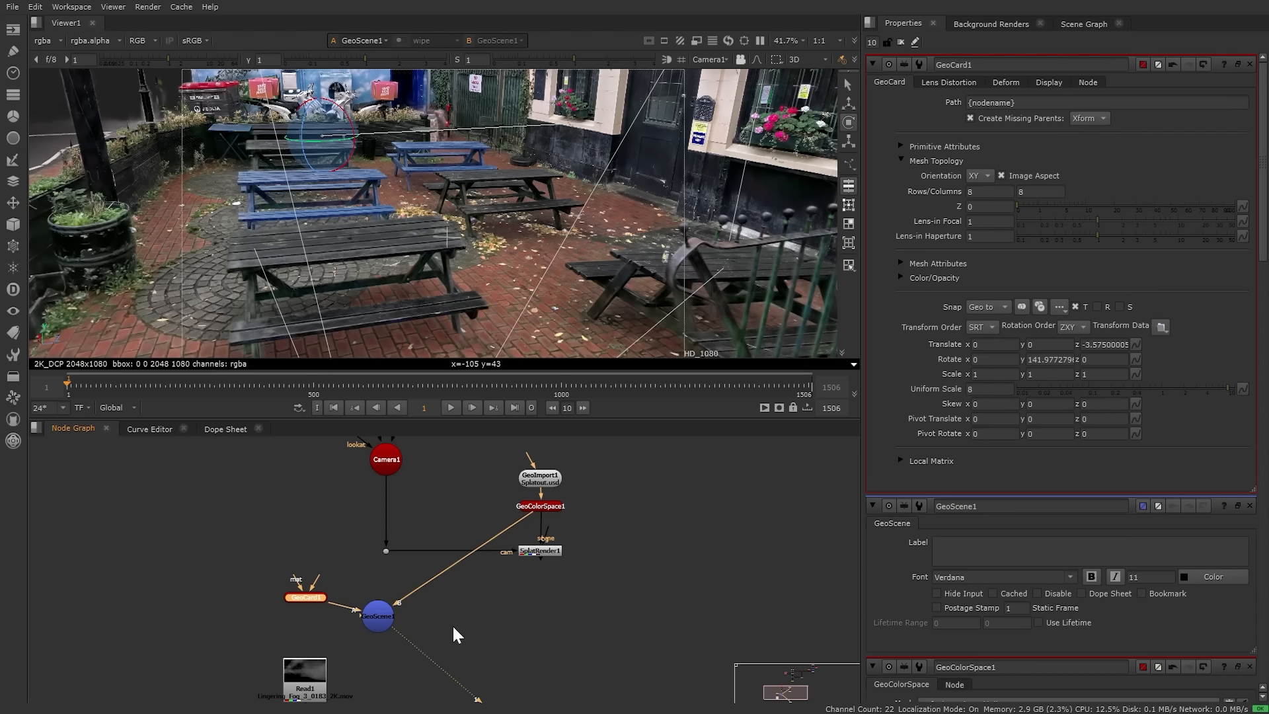
Step: Rotate the card about its Y axis to roughly 81.33 so it stands as a courtyard wall
click(390, 628)
ctrl+drag(342, 169, 274, 222)
click(308, 597)
scroll(440, 208, down, 5)
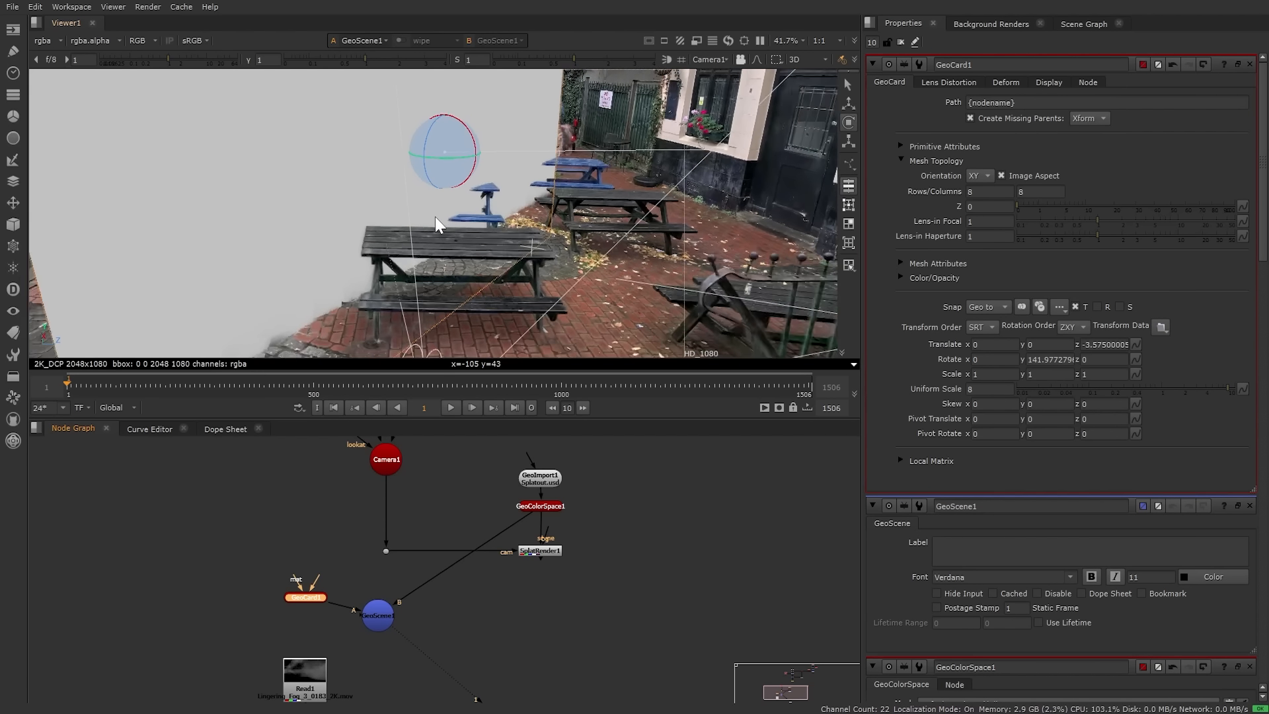
drag(460, 170, 406, 163)
click(291, 541)
middle_drag(297, 552, 421, 476)
Step: Connect the Read1 fog clip to GeoCard1's mat input, placing the card under Read1
drag(423, 601, 338, 472)
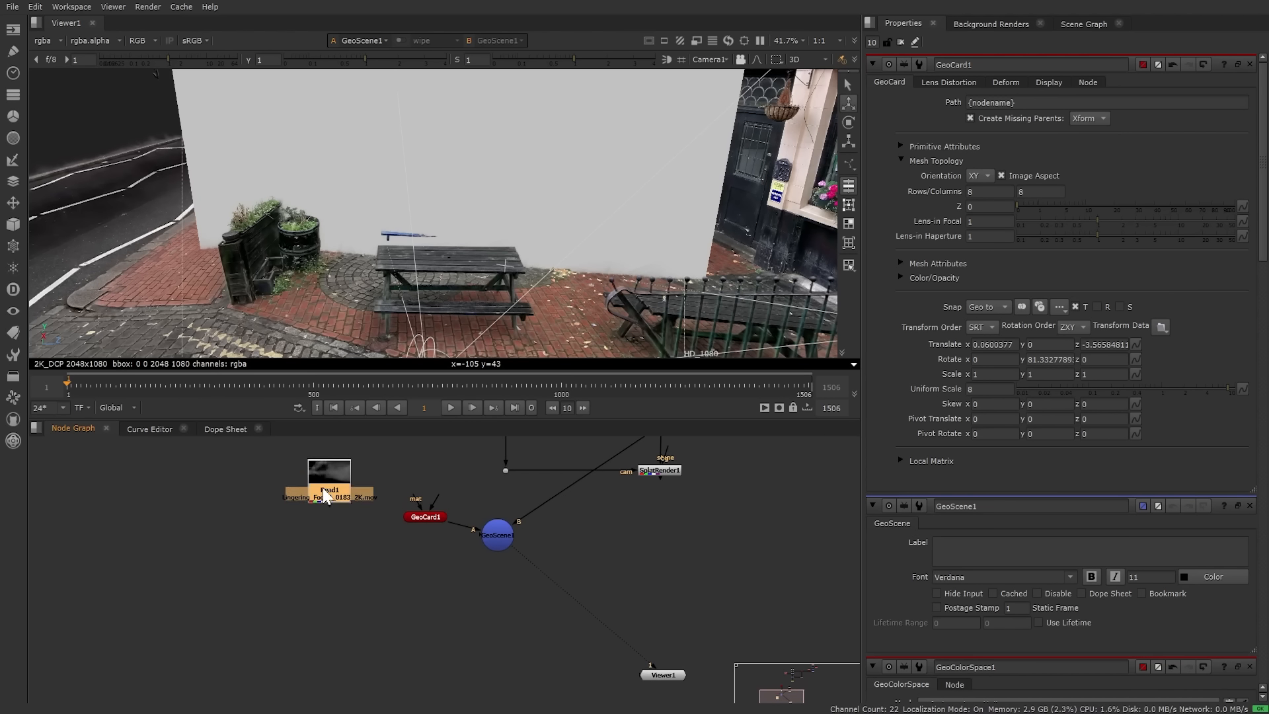
drag(418, 505, 349, 481)
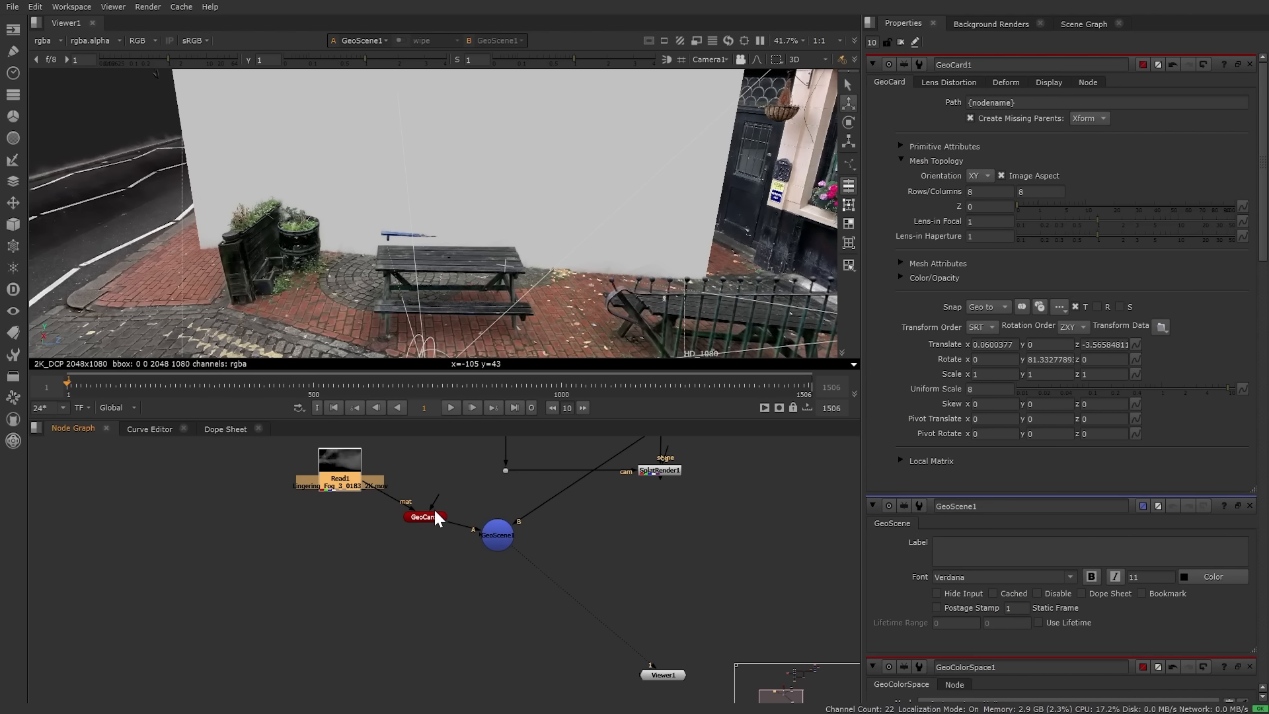
drag(424, 517, 340, 546)
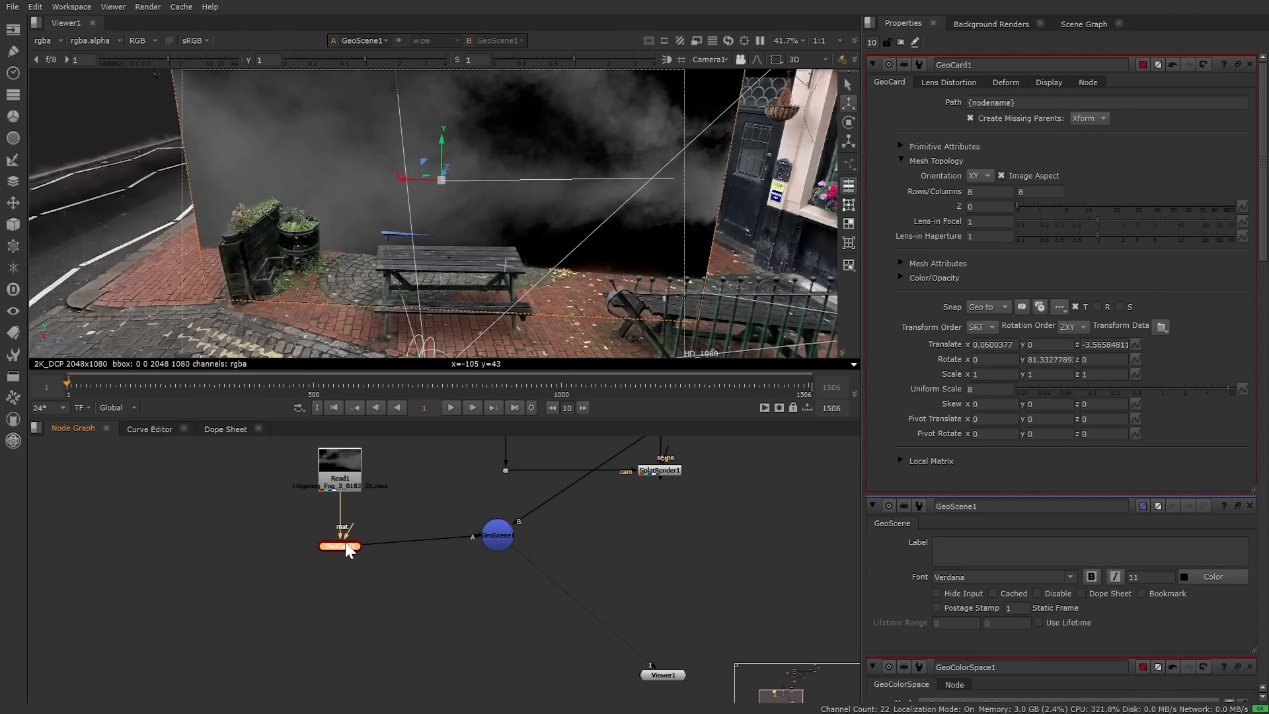
Step: Show SplatRender1's courtyard render in the viewer
middle_drag(486, 612, 458, 601)
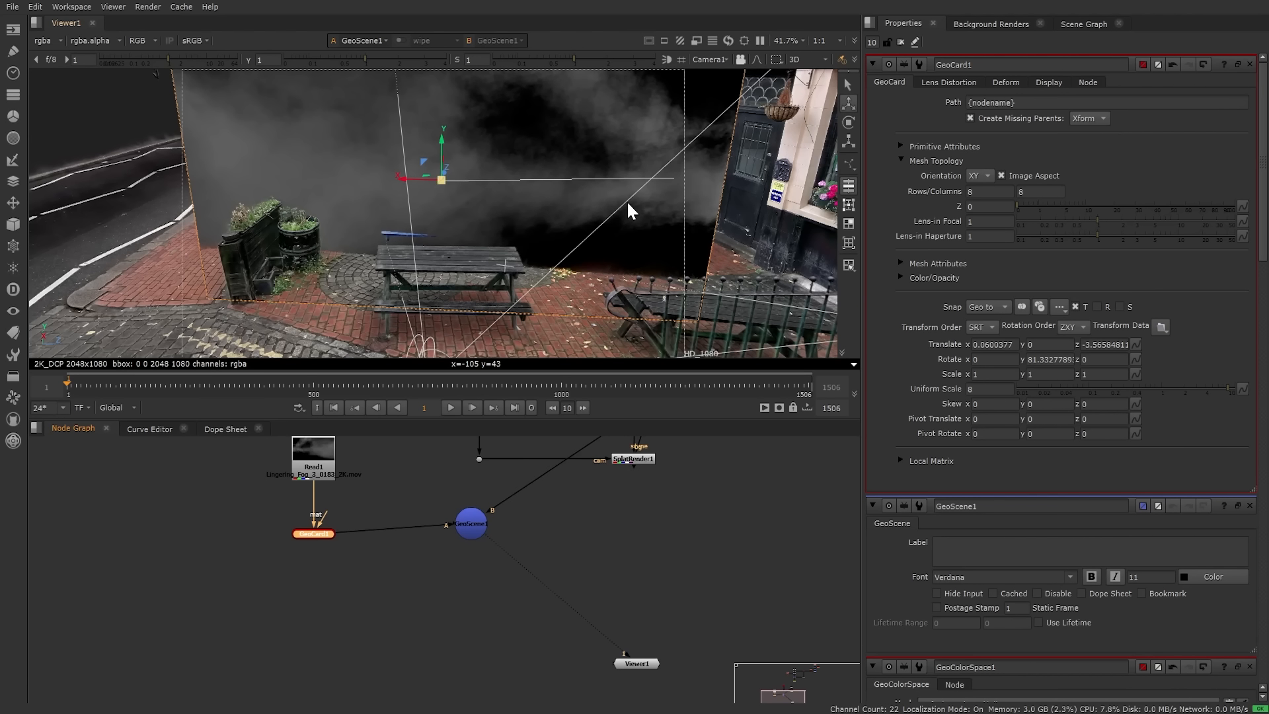
middle_drag(569, 538, 494, 567)
click(398, 561)
middle_drag(585, 528, 538, 510)
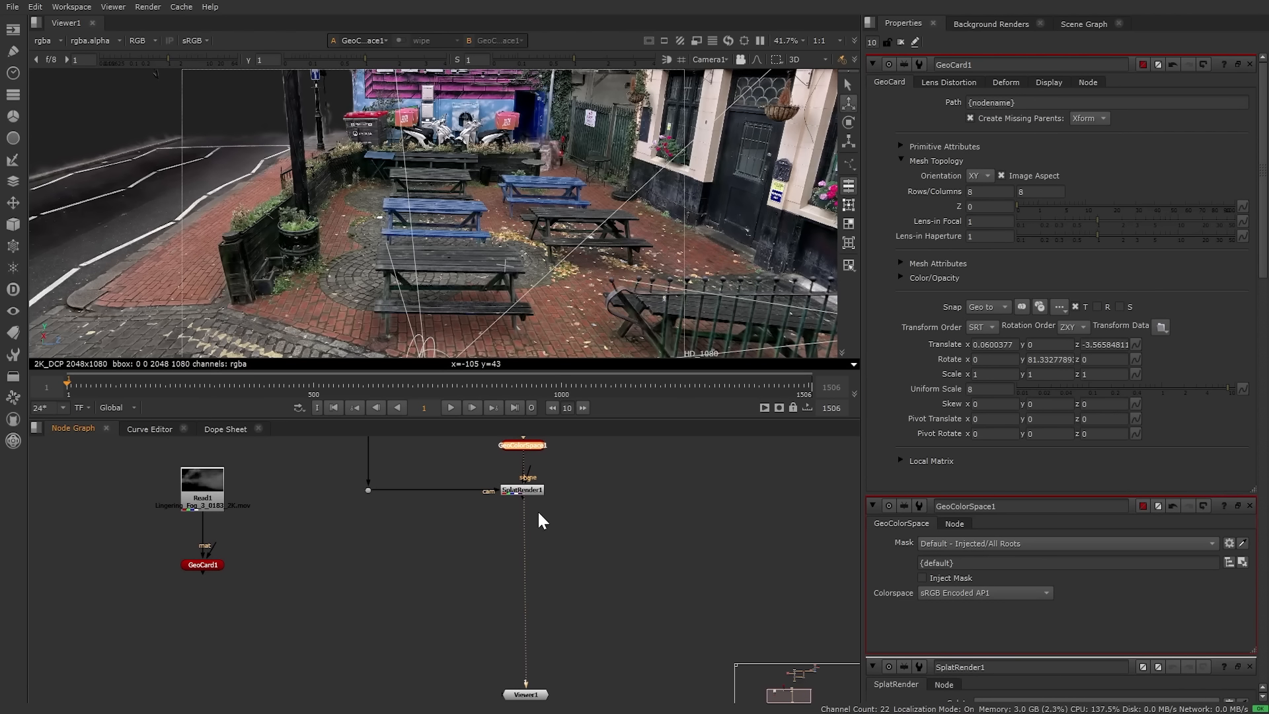
scroll(537, 502, up, 4)
click(529, 477)
key(1)
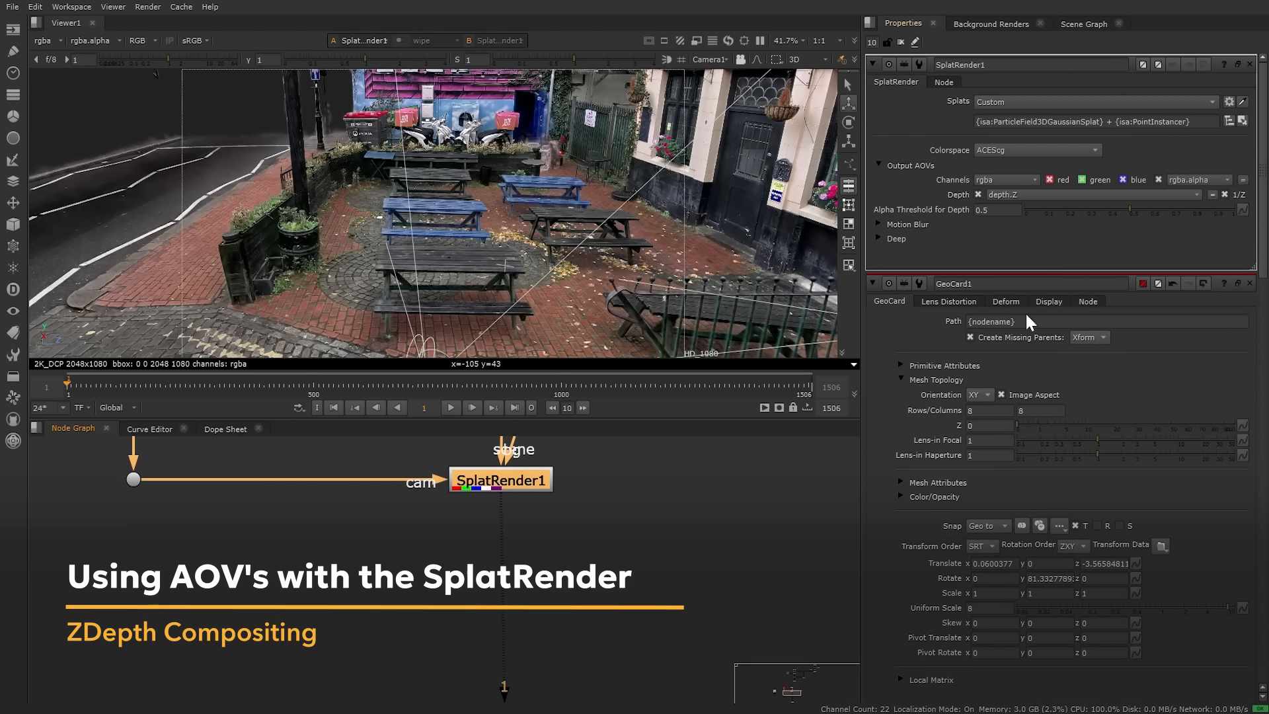
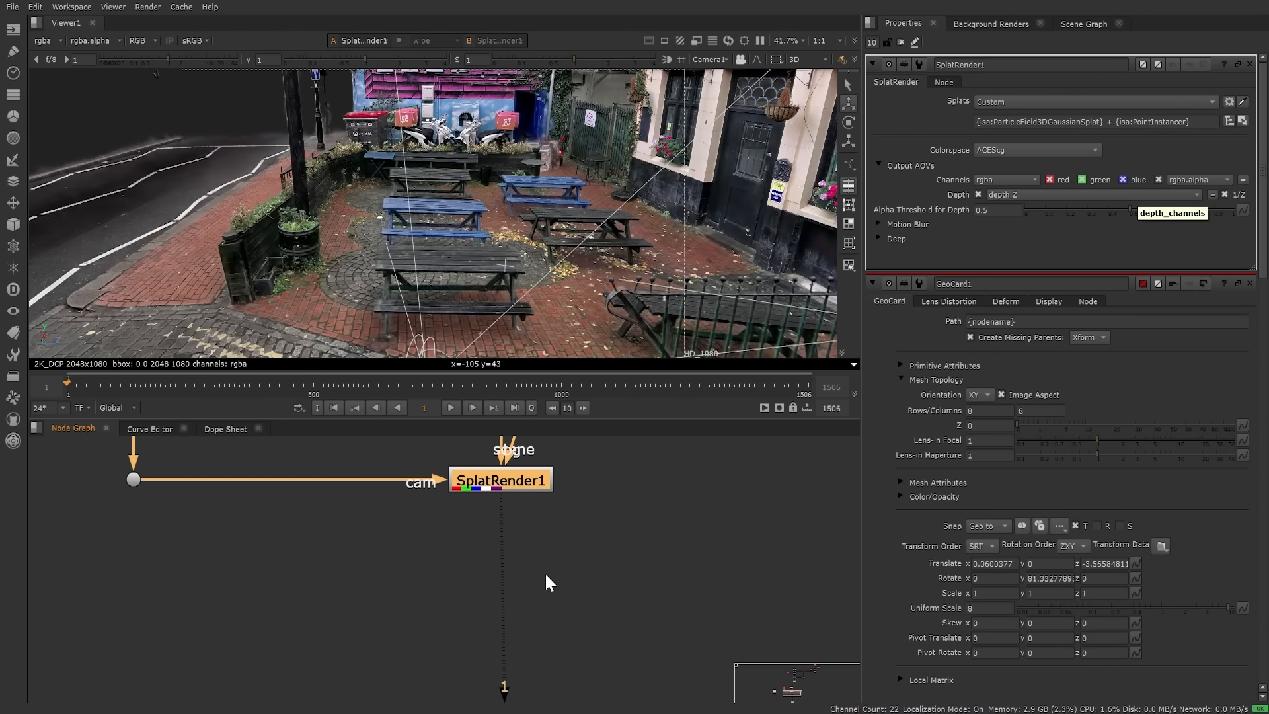
Step: Move Read1 and GeoCard1 aside and add a Shuffle node fed by SplatRender1
scroll(516, 585, down, 3)
drag(73, 510, 330, 674)
click(418, 624)
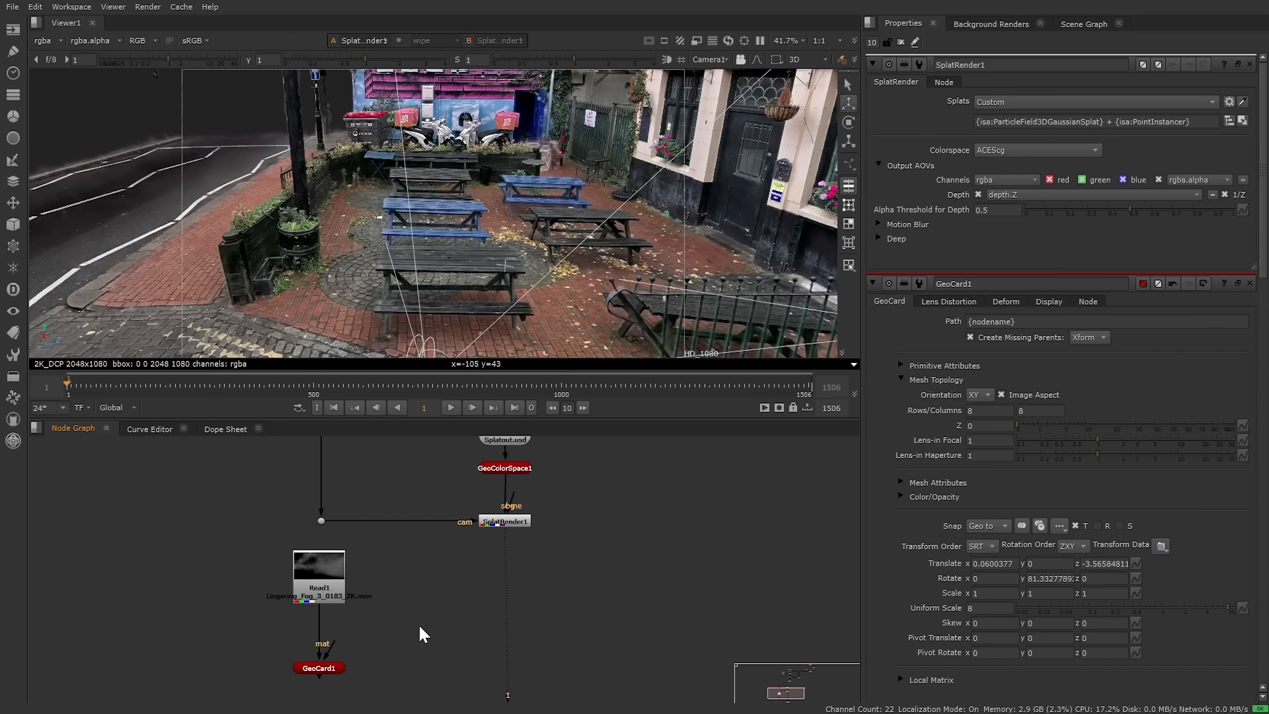
key(Tab)
text(shuffle)
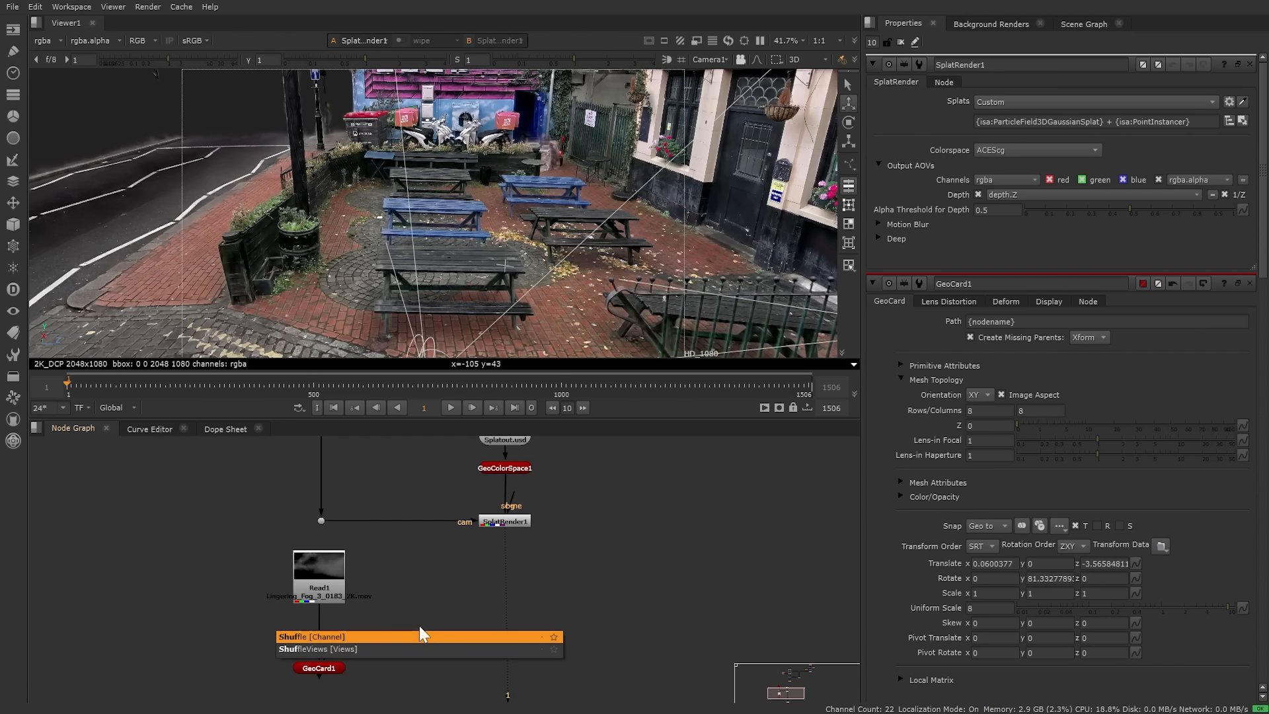
key(Return)
drag(418, 624, 542, 523)
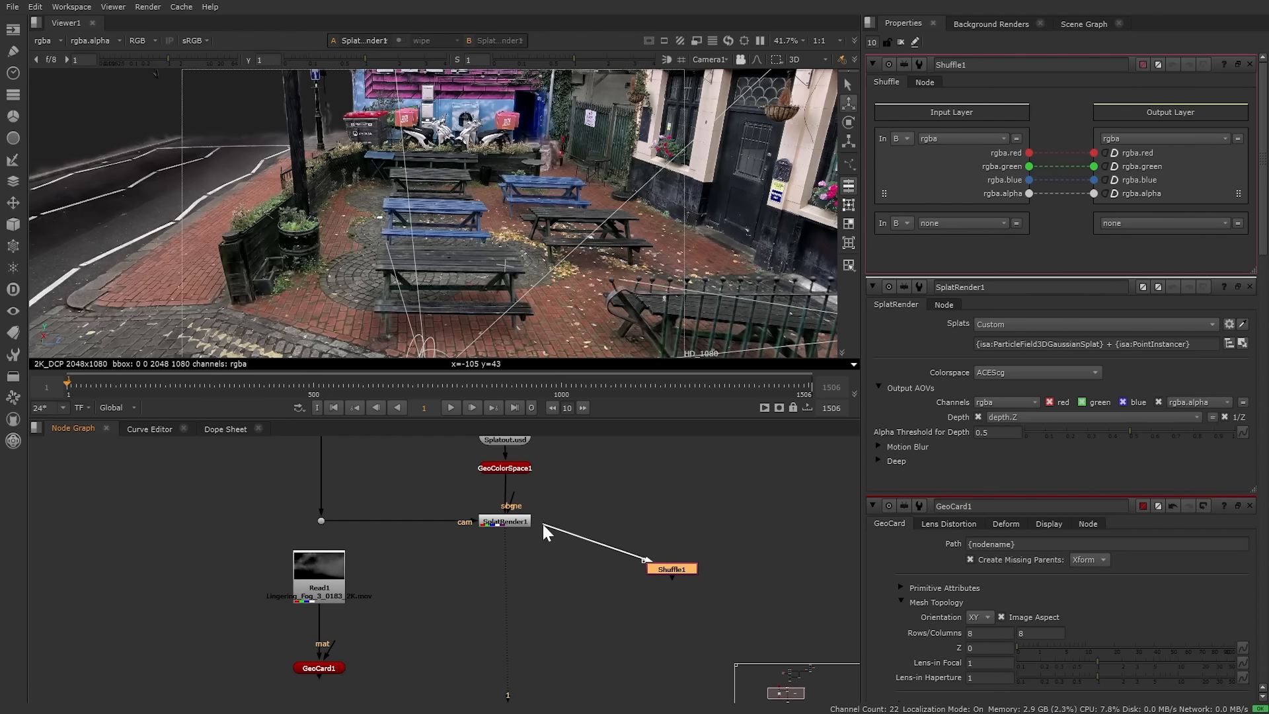
drag(690, 569, 652, 526)
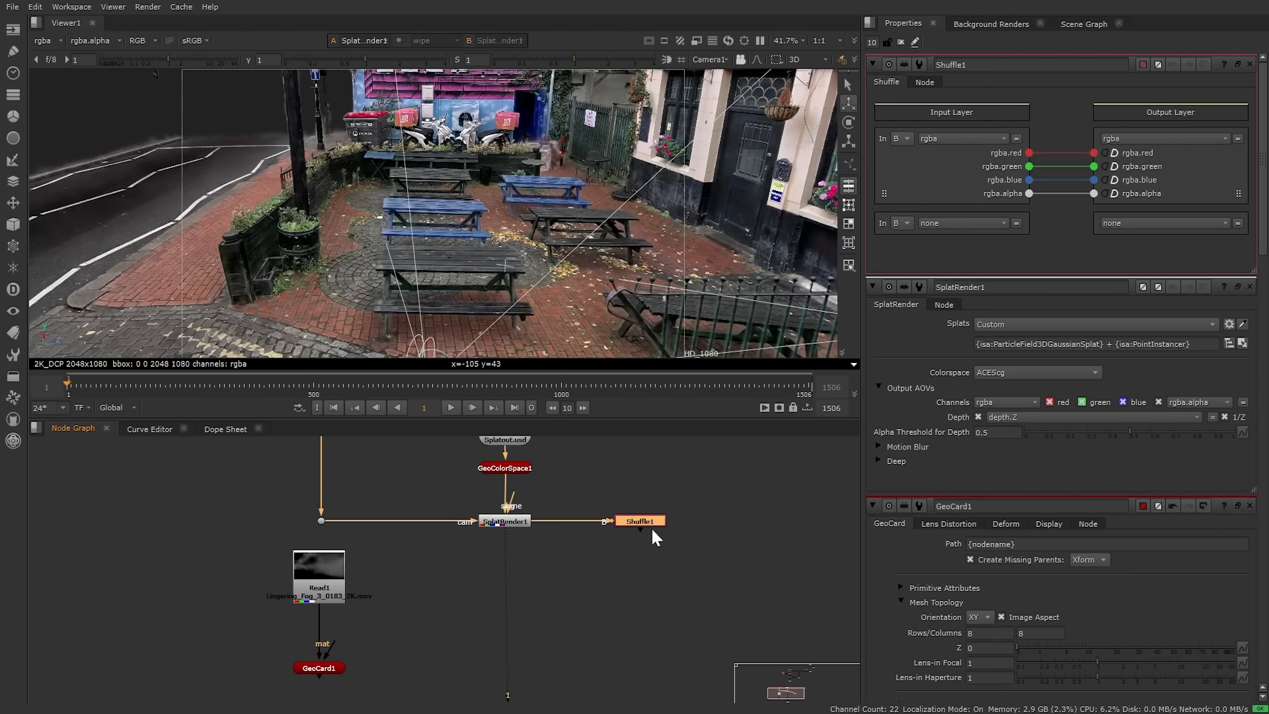
Step: View the Shuffle and route the depth layer's depth.Z into red, green, blue and alpha
key(1)
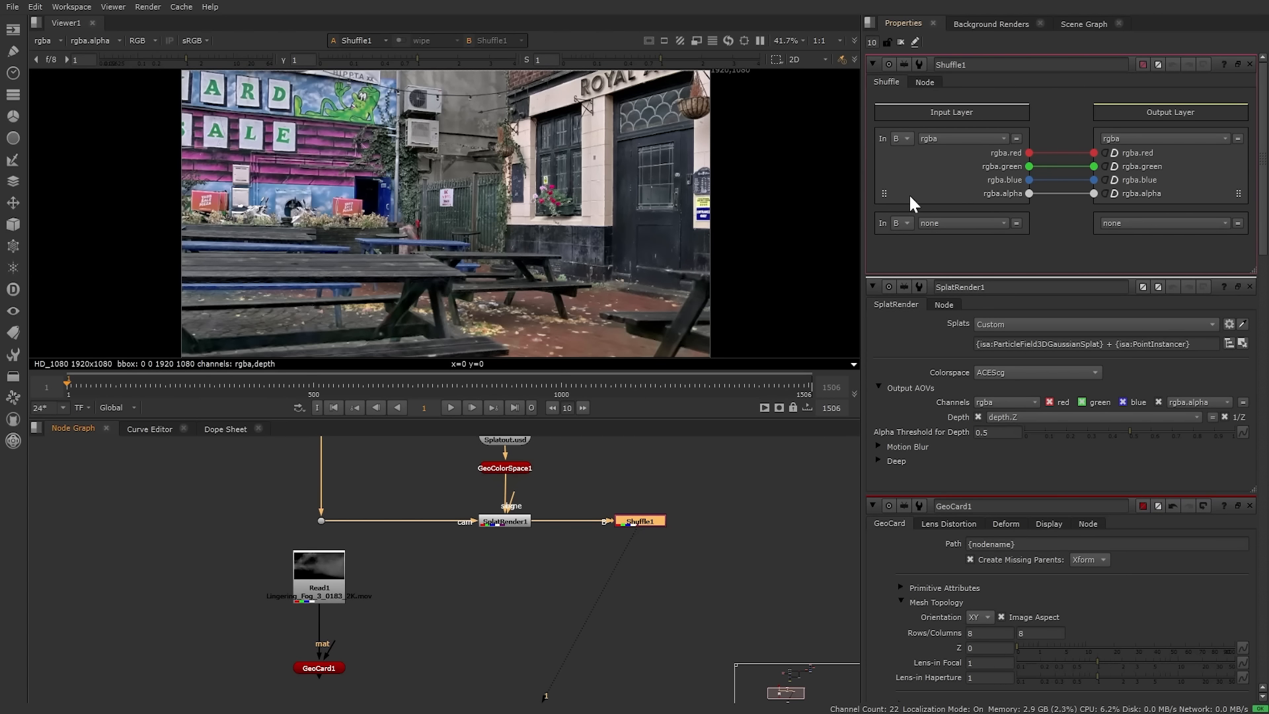
click(967, 139)
click(973, 209)
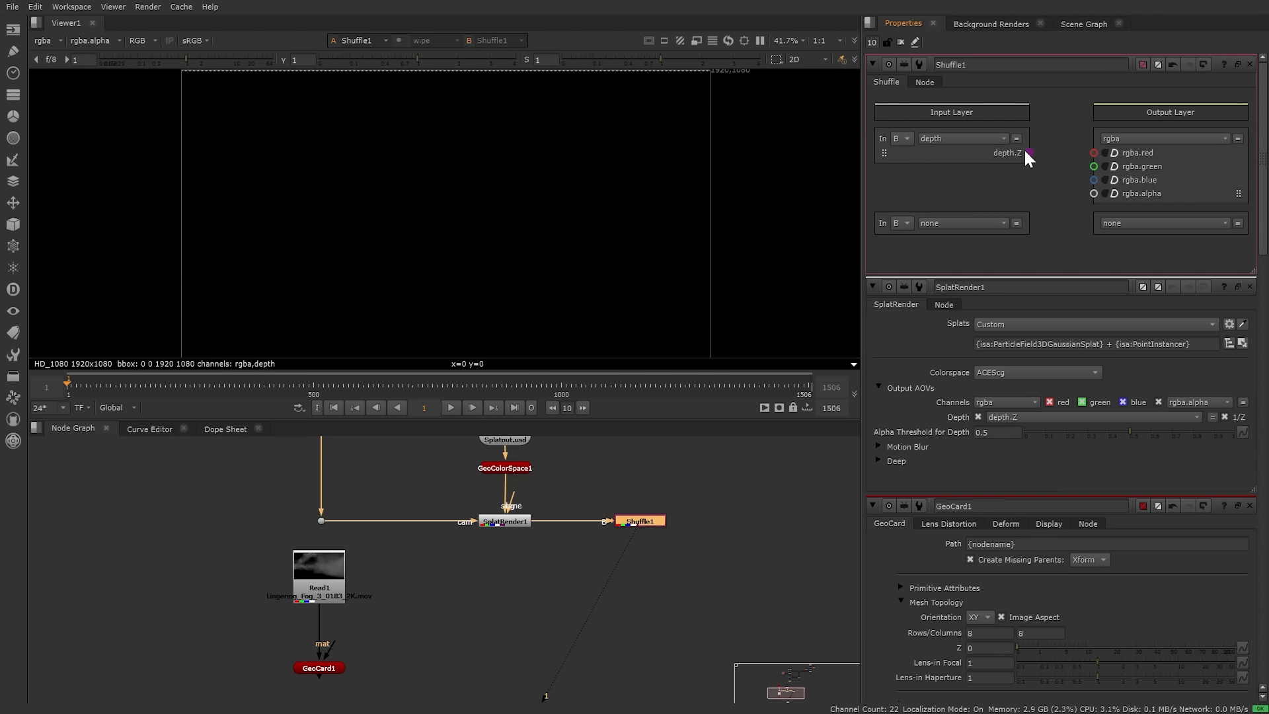
drag(1025, 153, 1101, 162)
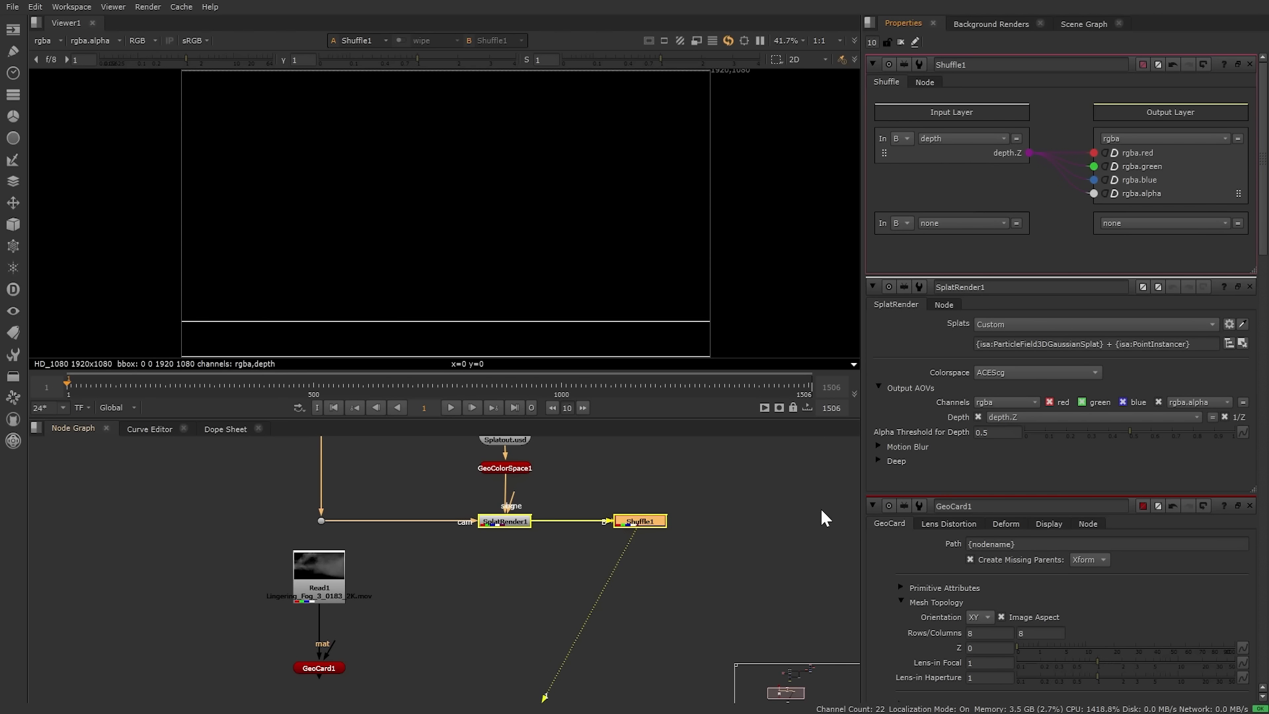
Step: Add Grade1 after the Shuffle and place it below
click(645, 520)
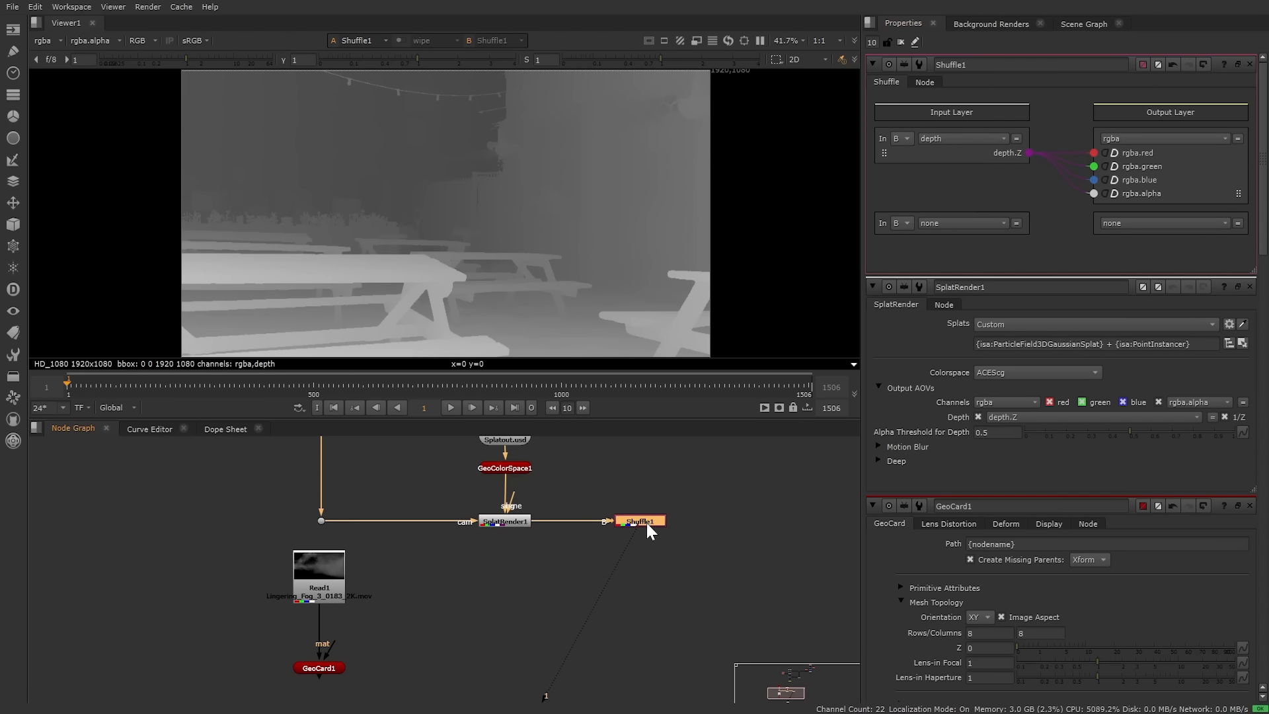
key(g)
drag(658, 539, 658, 604)
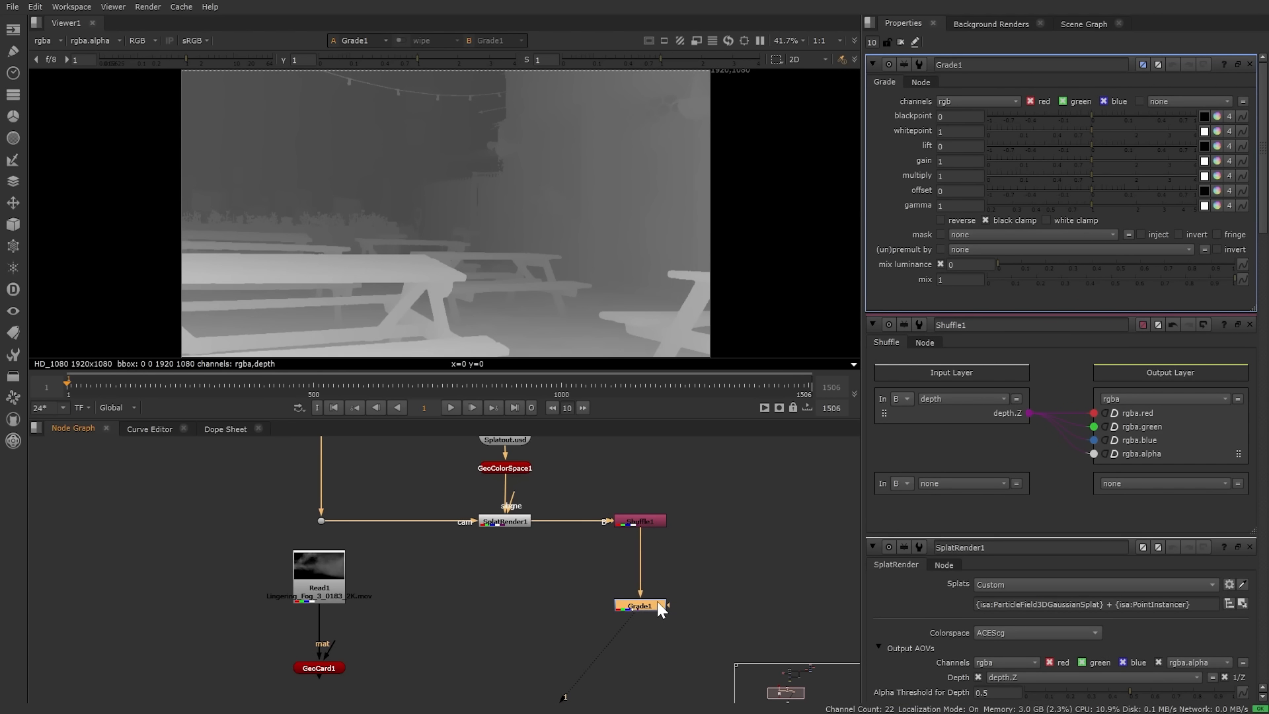
Step: Set Grade1's channels to rgba so it affects alpha too
click(981, 101)
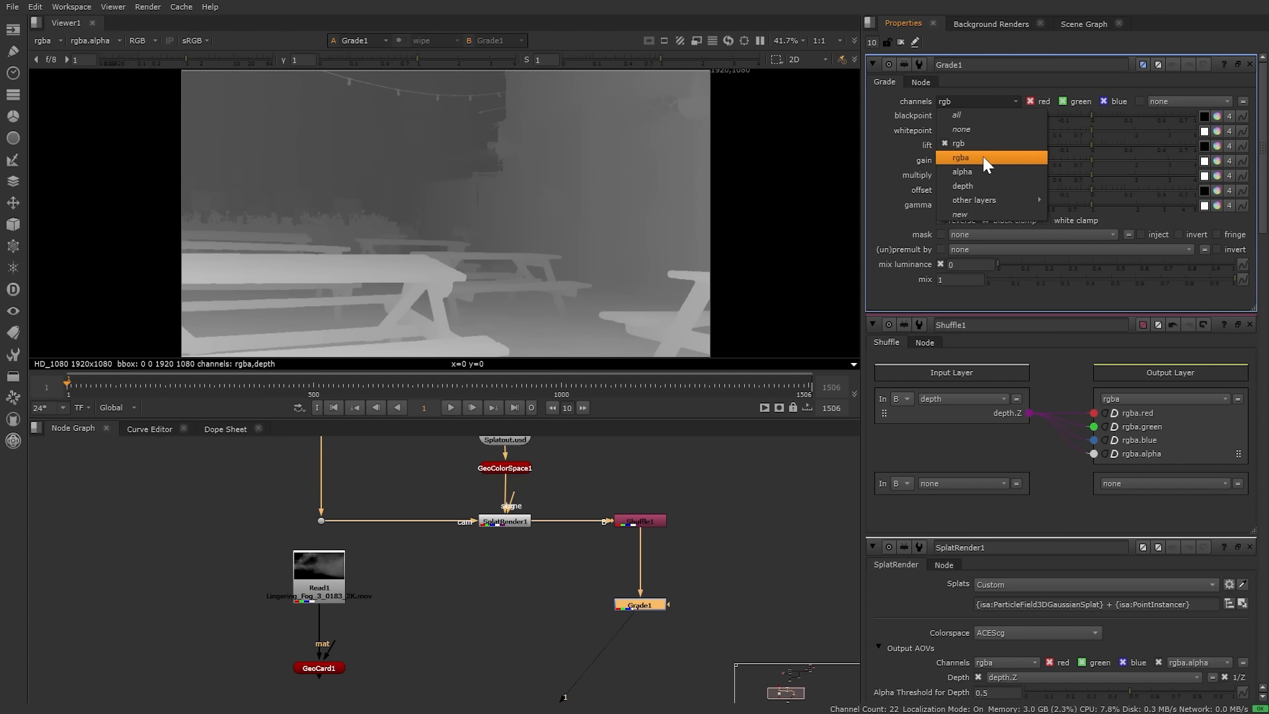
click(982, 156)
scroll(502, 565, up, 5)
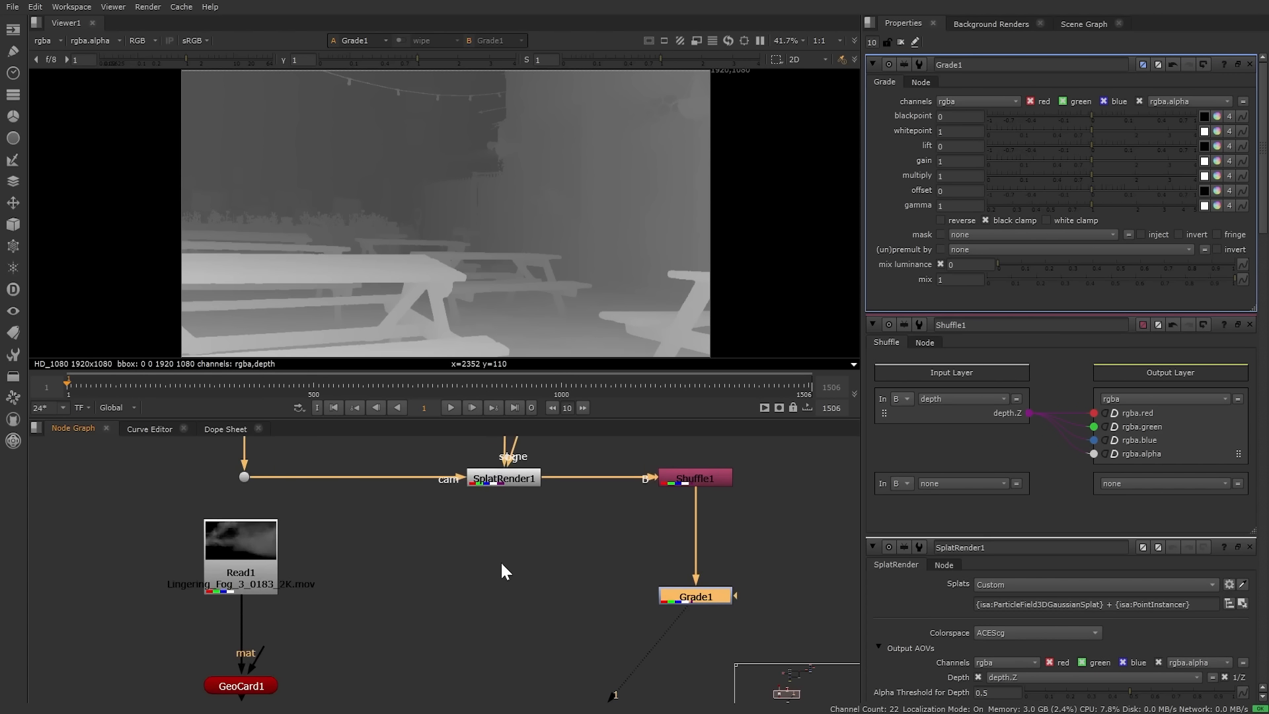
Step: Add Grade2 fed by SplatRender1, view it, and lower its blackpoint slightly
click(501, 562)
key(g)
drag(496, 504, 500, 462)
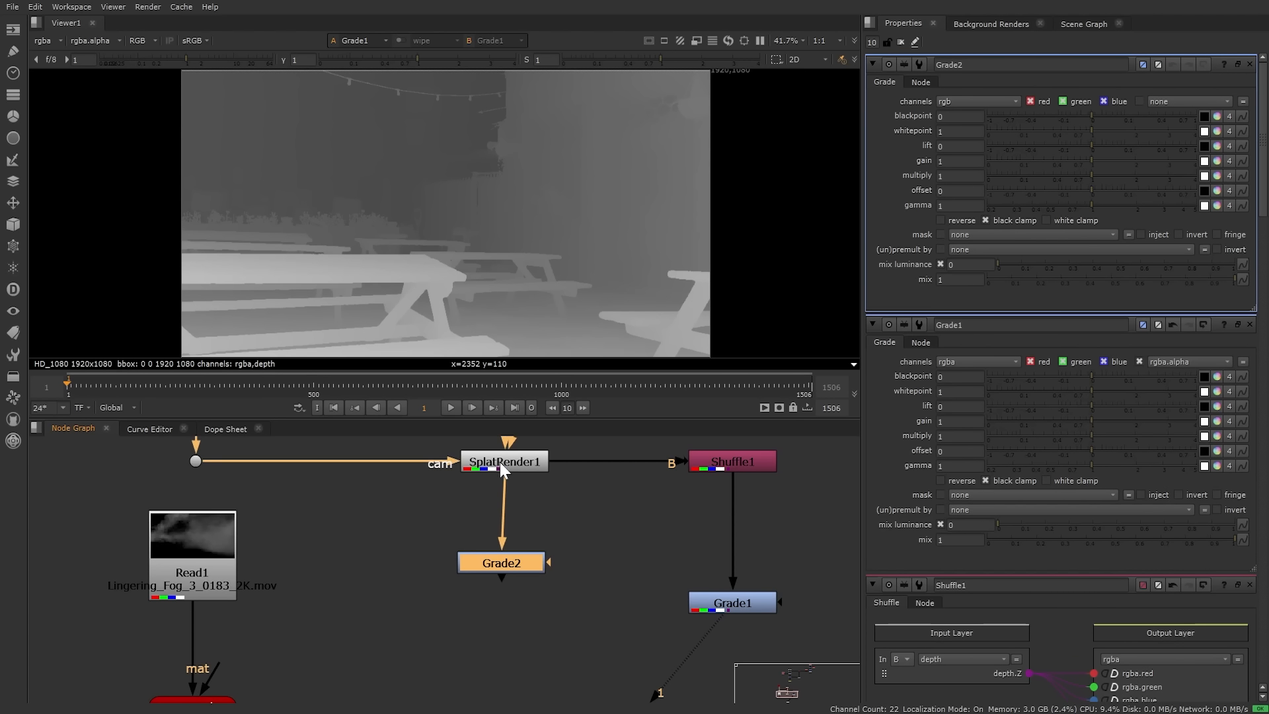
drag(523, 563, 519, 601)
key(1)
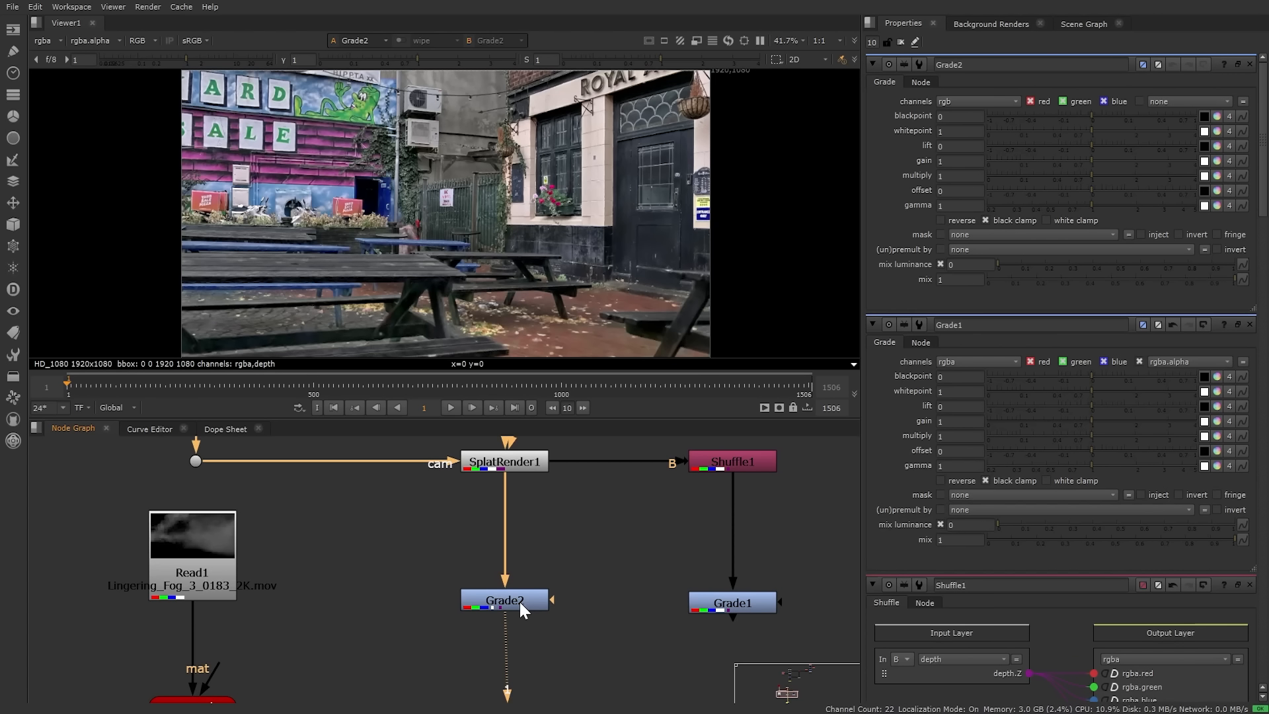
click(519, 600)
drag(1089, 114, 1070, 118)
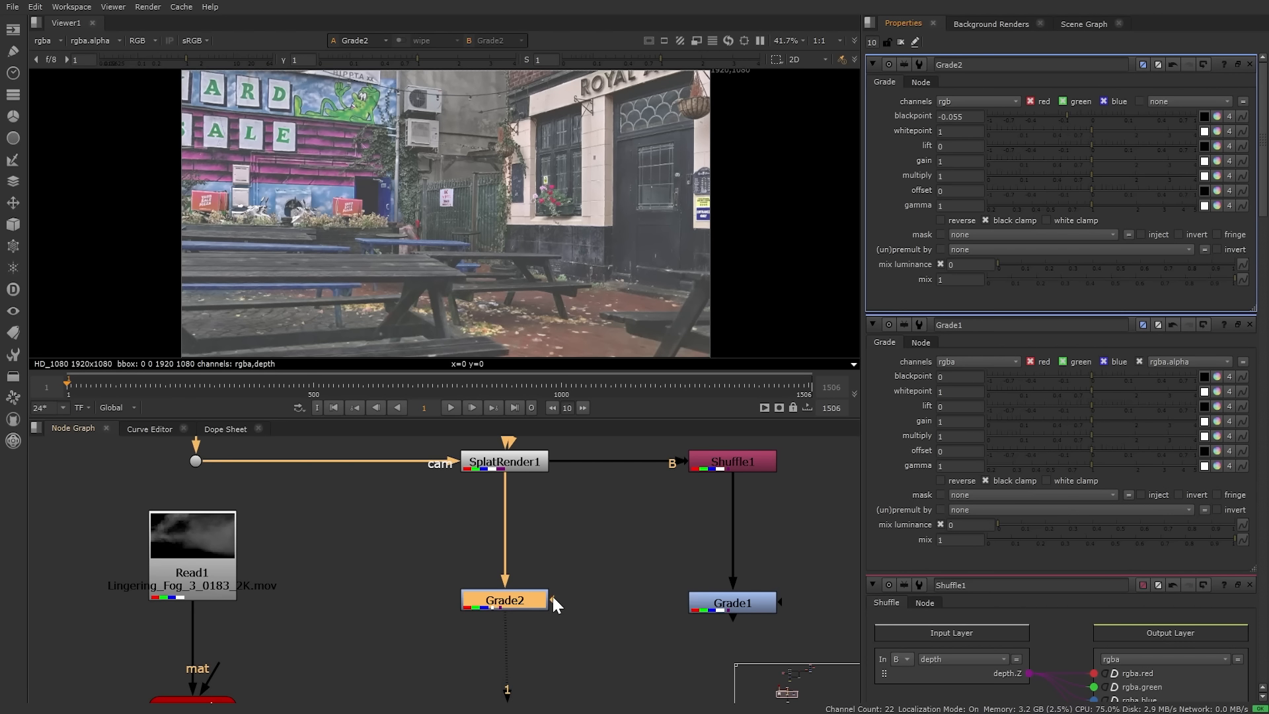
Step: Mask Grade2 with Grade1's output and invert the mask
drag(553, 598, 691, 602)
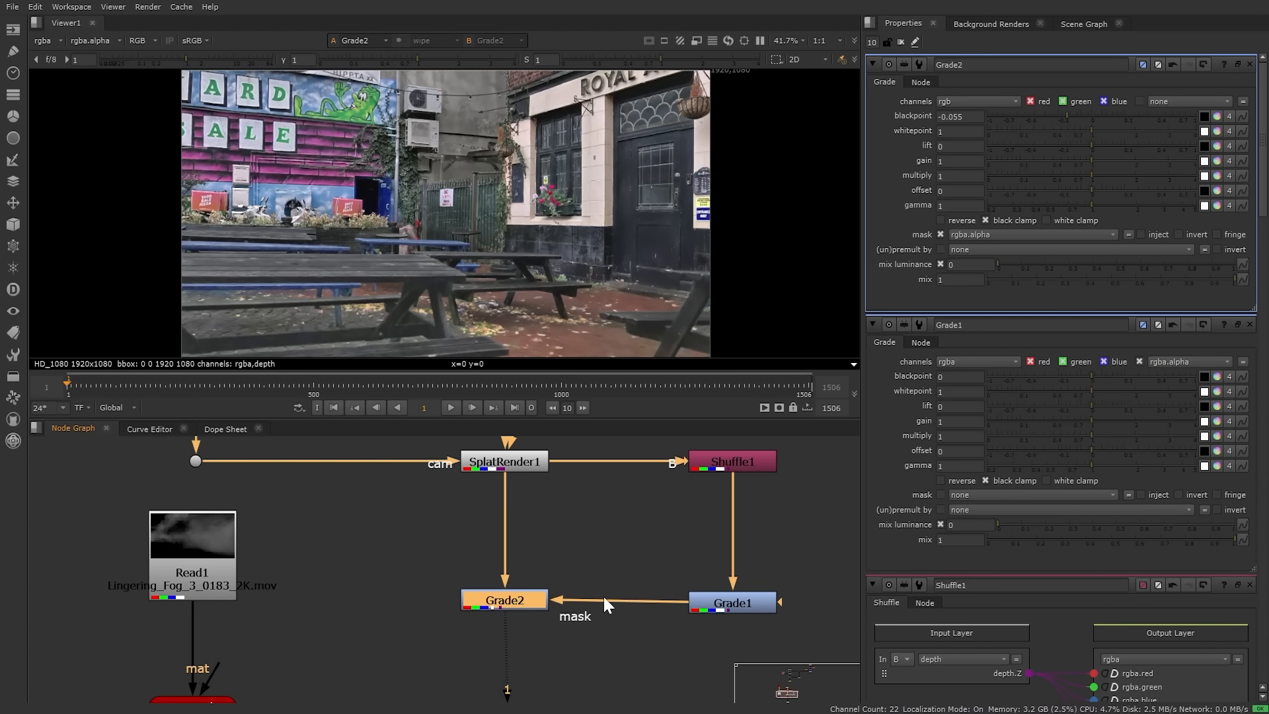
middle_drag(603, 593, 515, 549)
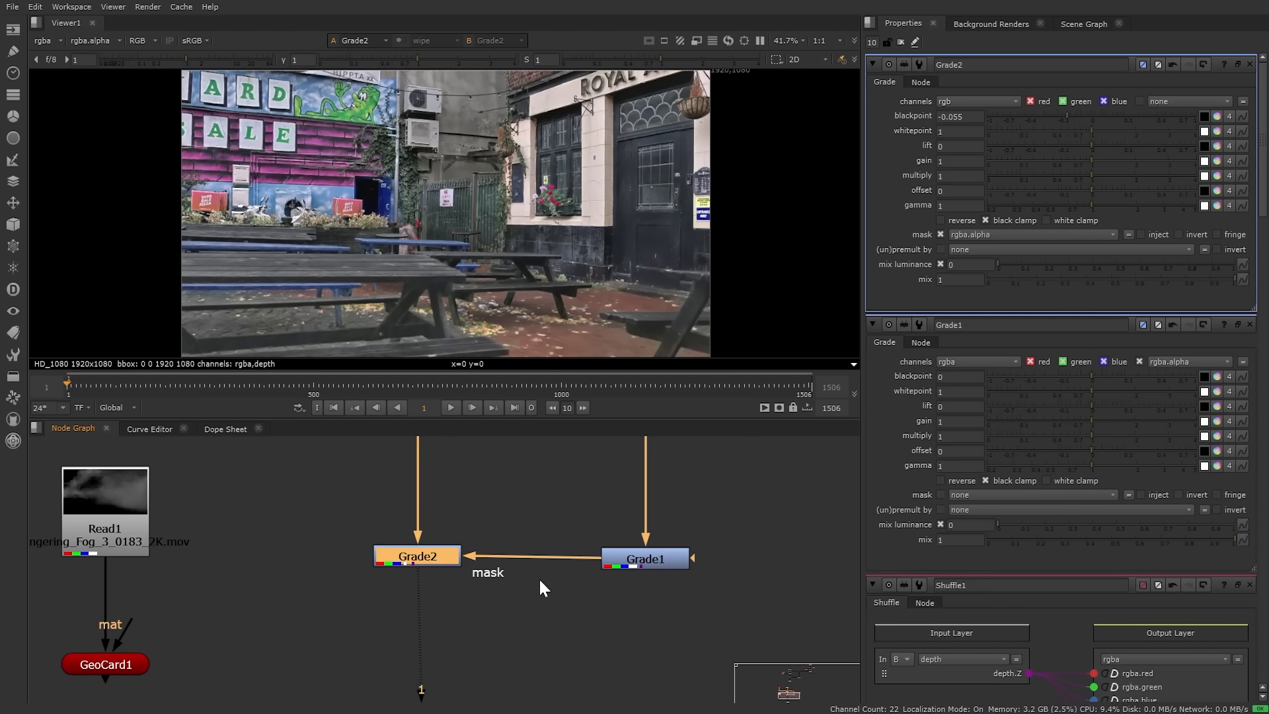
click(1197, 233)
Step: Tune Grade1 to blackpoint -0.21 and whitepoint 0.22, and Grade2's blackpoint to -0.41
click(659, 565)
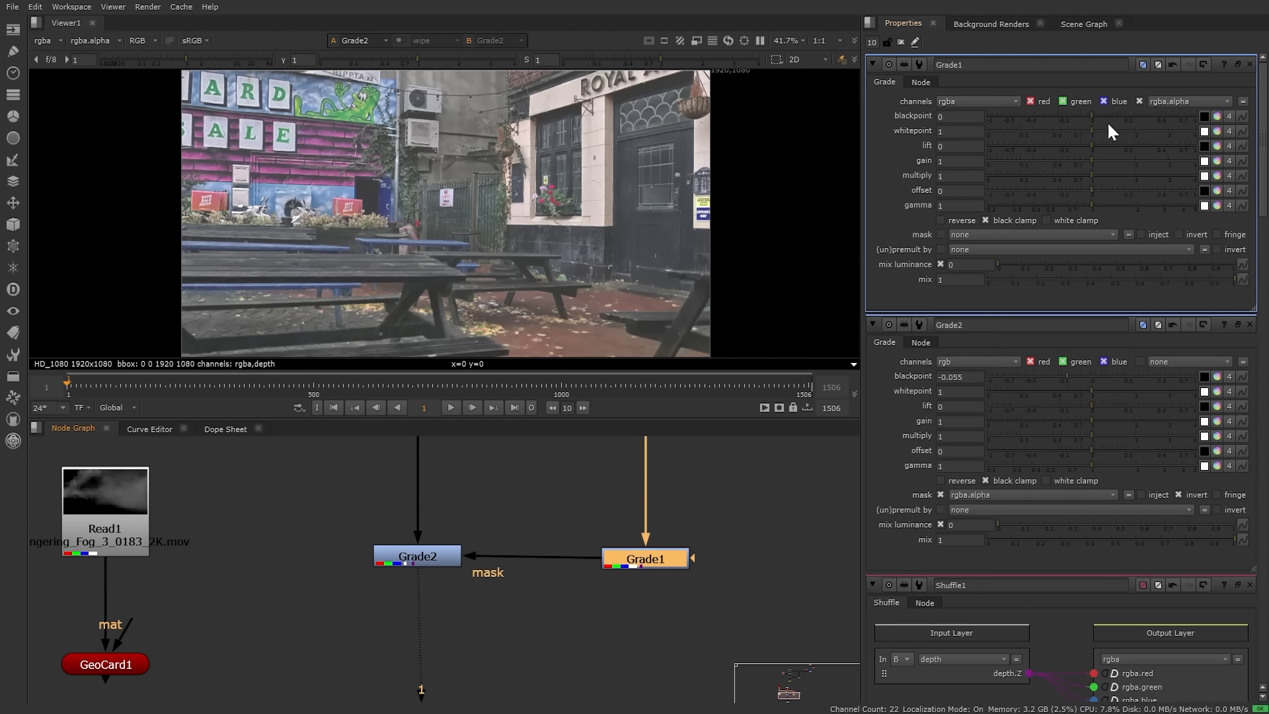
drag(1102, 119, 972, 119)
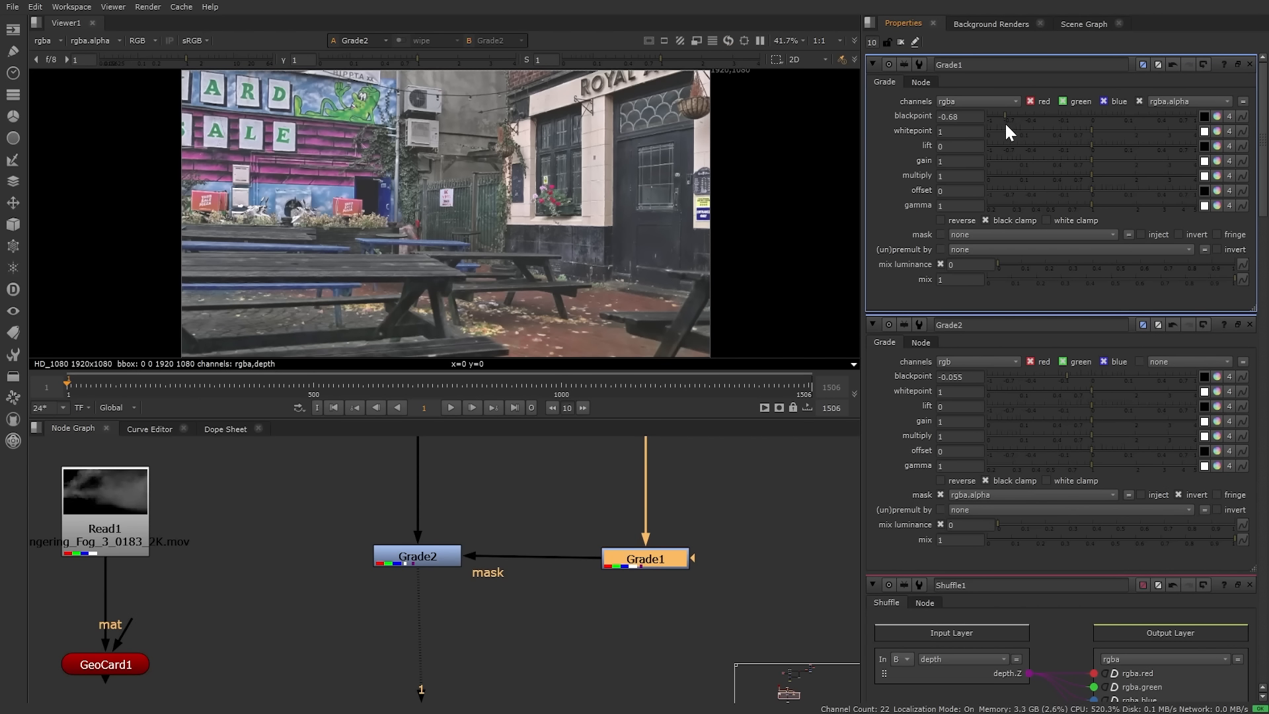
drag(1089, 128, 1048, 135)
click(418, 560)
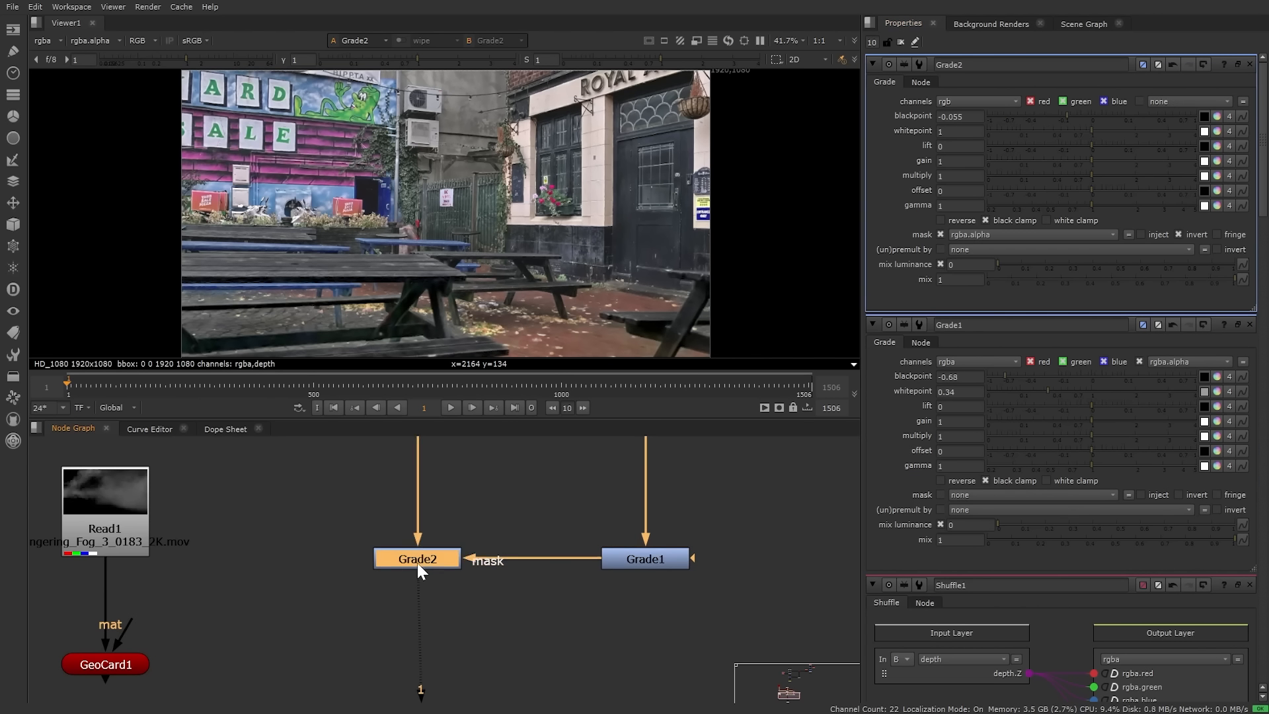
drag(417, 562, 468, 534)
drag(1073, 112, 1024, 116)
drag(482, 534, 439, 558)
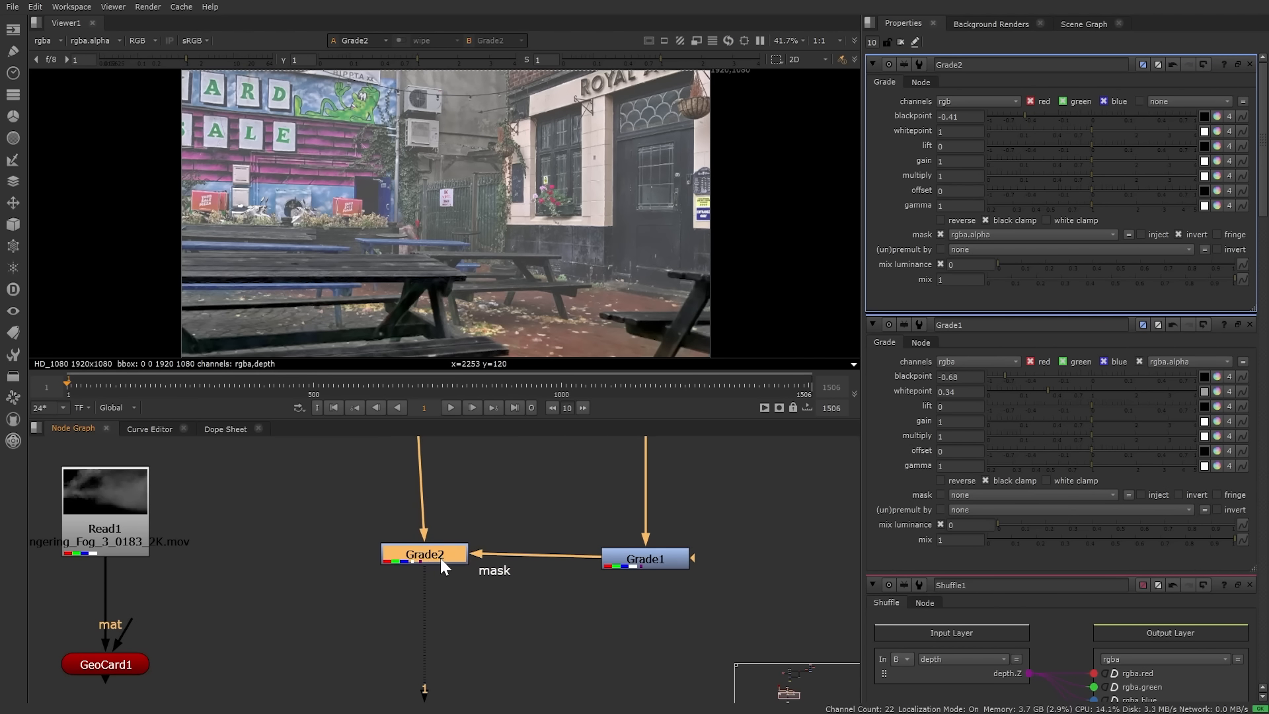
drag(673, 566, 672, 561)
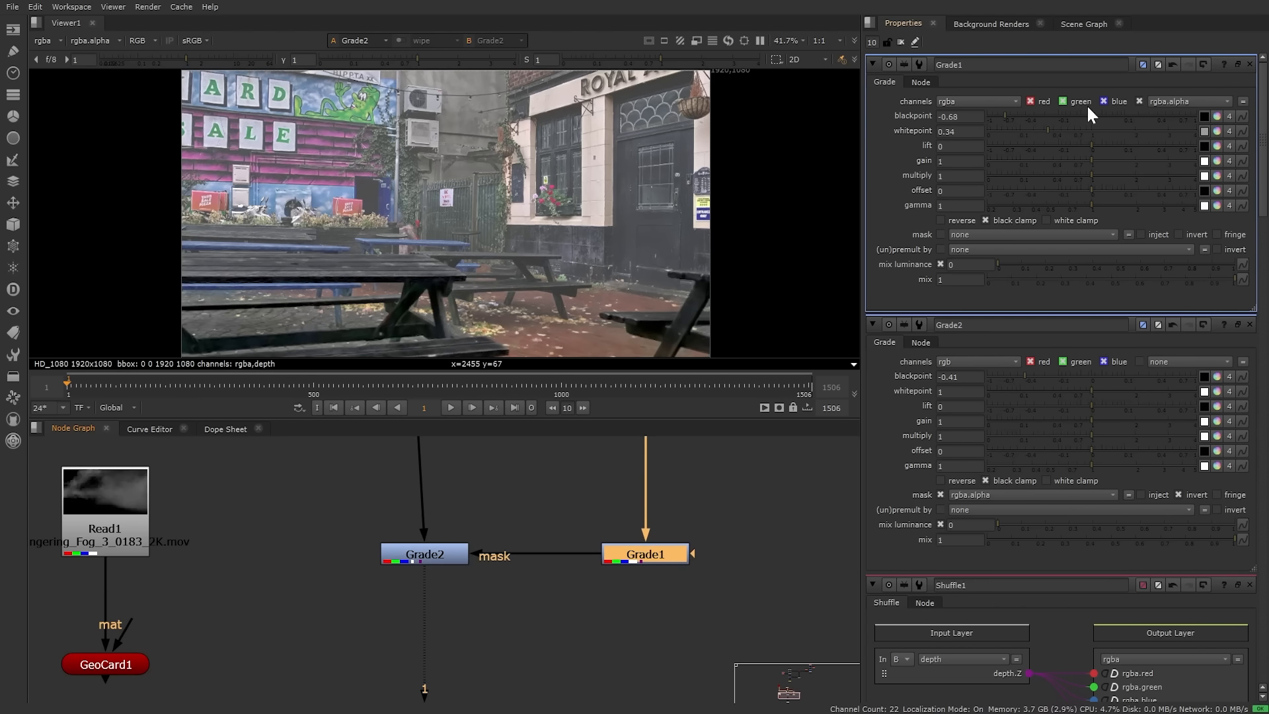
mouse_move(1049, 129)
mouse_down()
mouse_move(1071, 128)
mouse_move(1025, 115)
mouse_move(1043, 113)
mouse_up()
Step: Add an over Merge1 after Grade2 and place it below
middle_drag(435, 604, 459, 549)
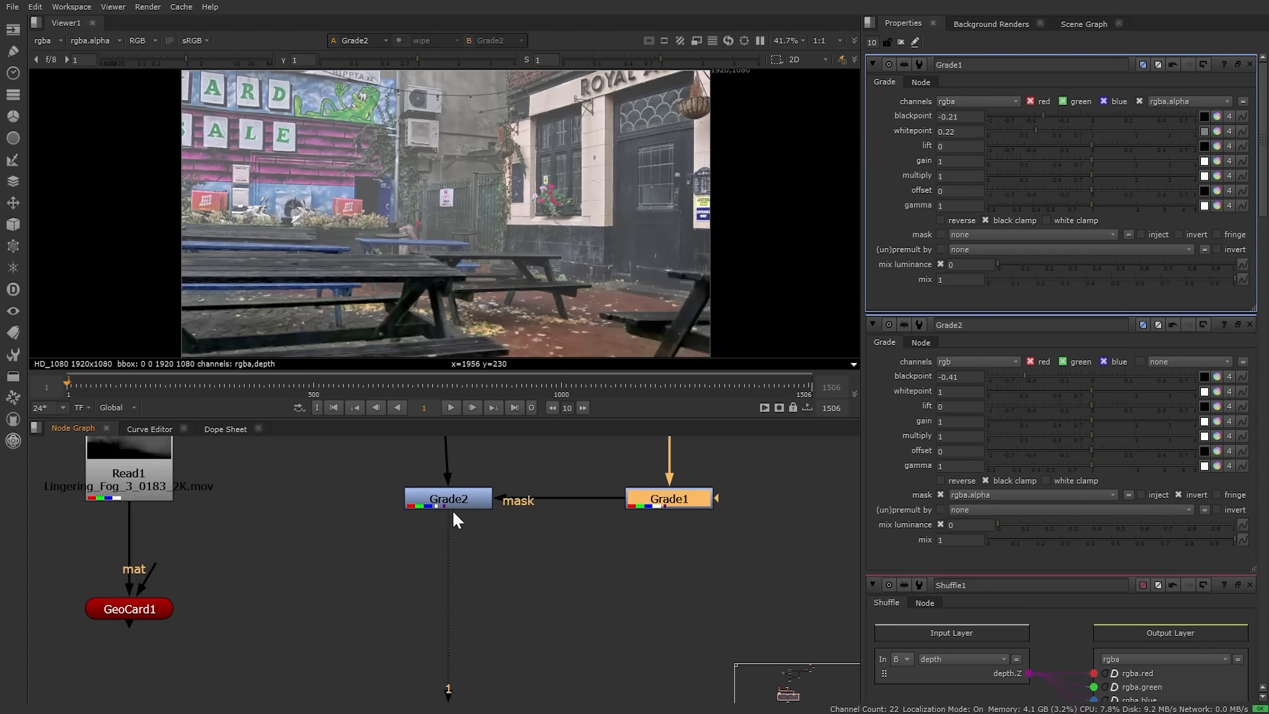
click(439, 505)
key(m)
drag(362, 593, 138, 608)
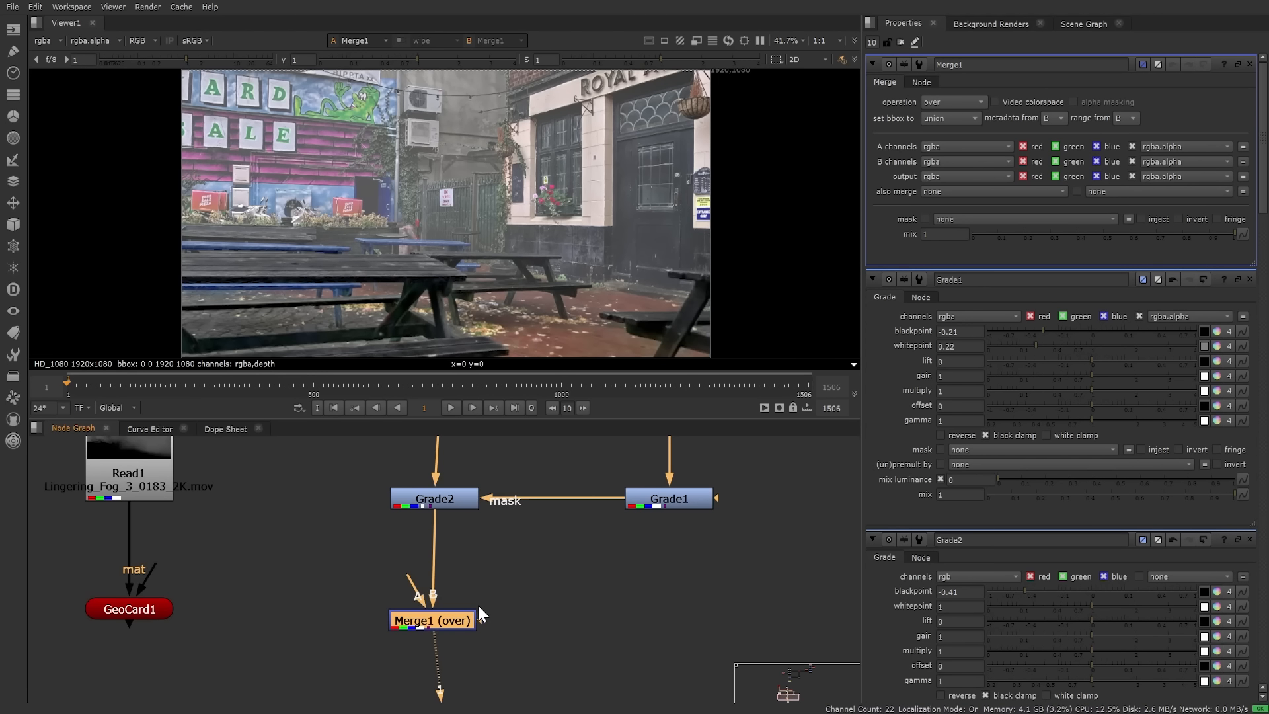
Step: Render GeoCard1 with a ScanlineRender2_1 using the camera, feeding Merge1's A input
click(136, 608)
key(Tab)
text(scan)
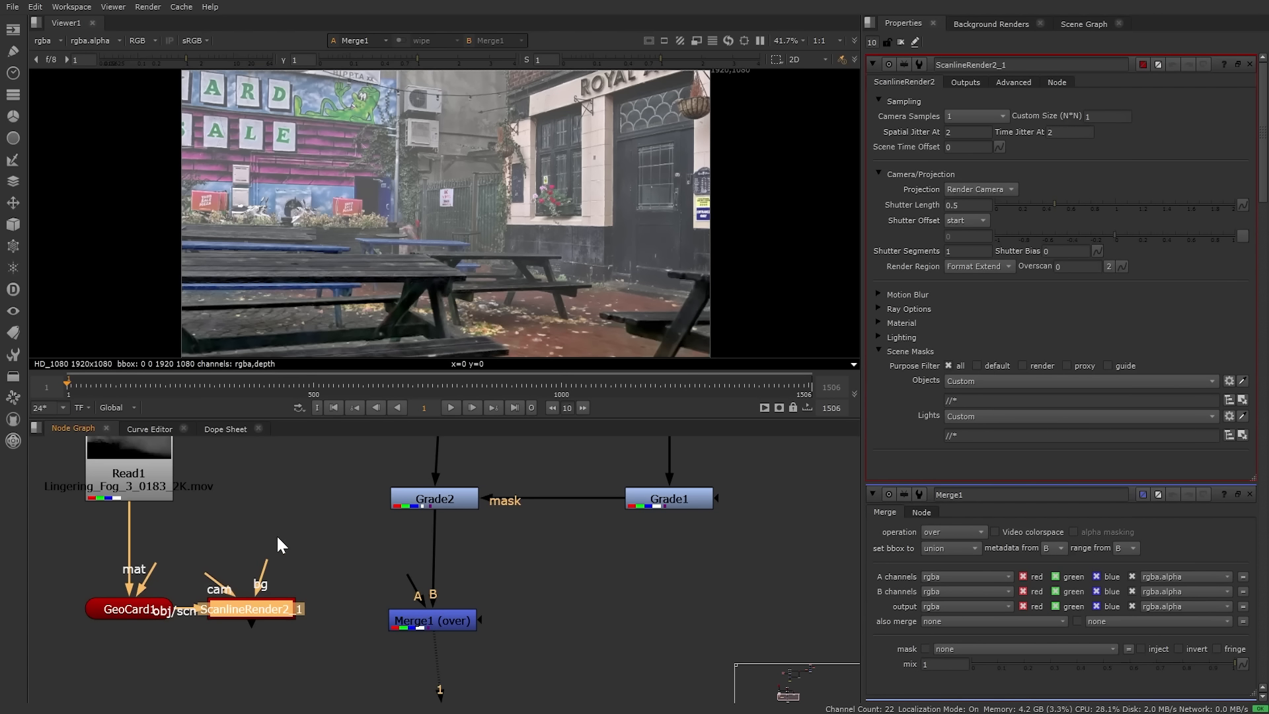
scroll(276, 534, down, 4)
drag(78, 514, 235, 623)
click(201, 603)
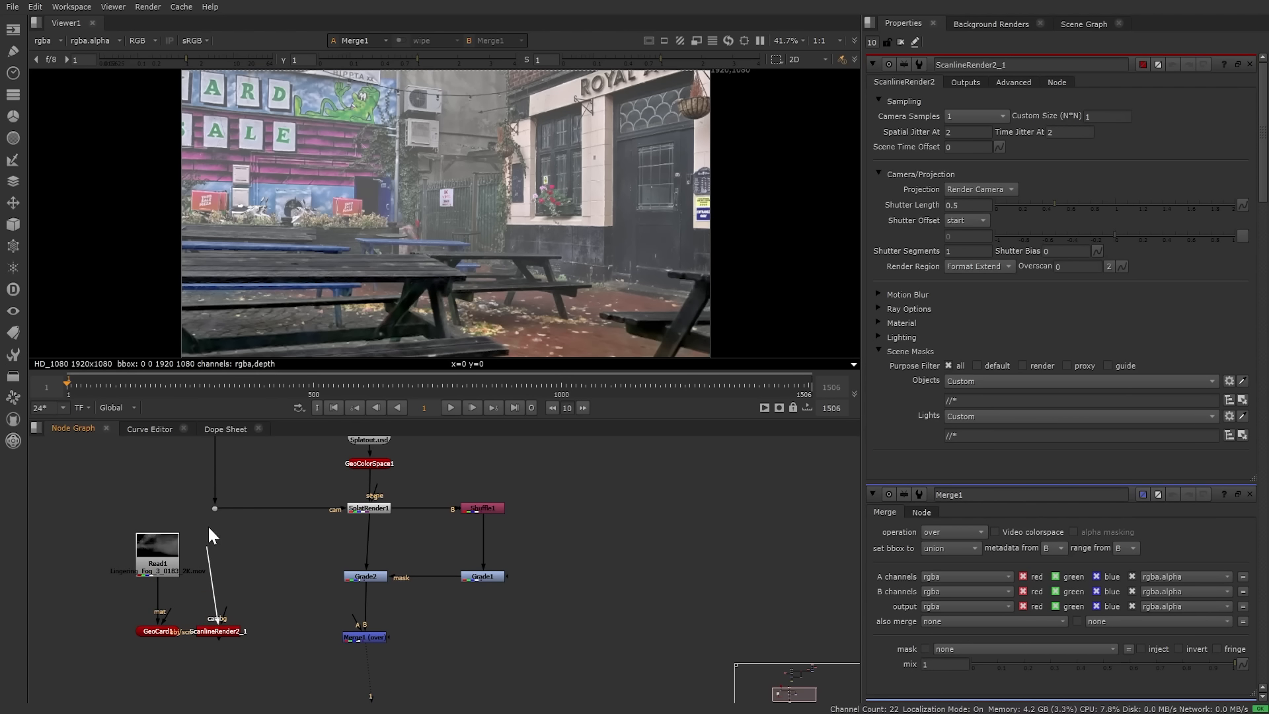
drag(208, 526, 215, 508)
middle_drag(290, 608, 302, 579)
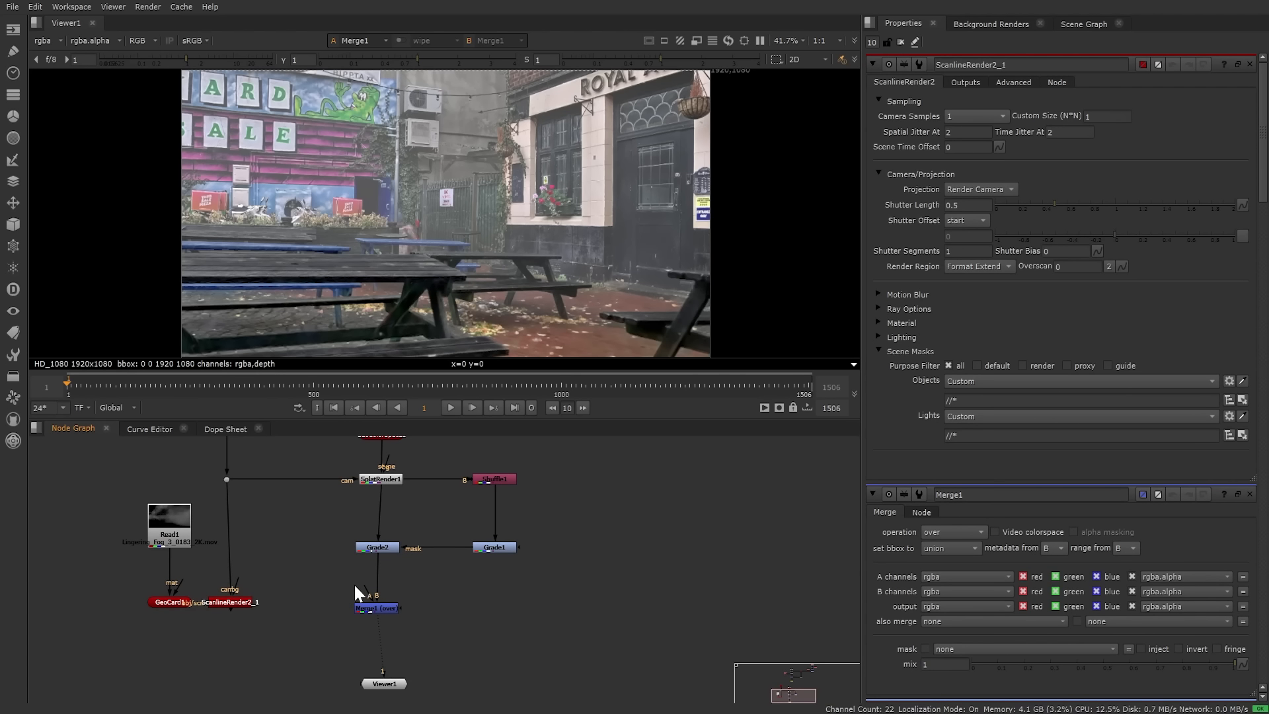
drag(291, 601, 248, 597)
Step: Switch Merge1's operation from over to screen
double_click(387, 606)
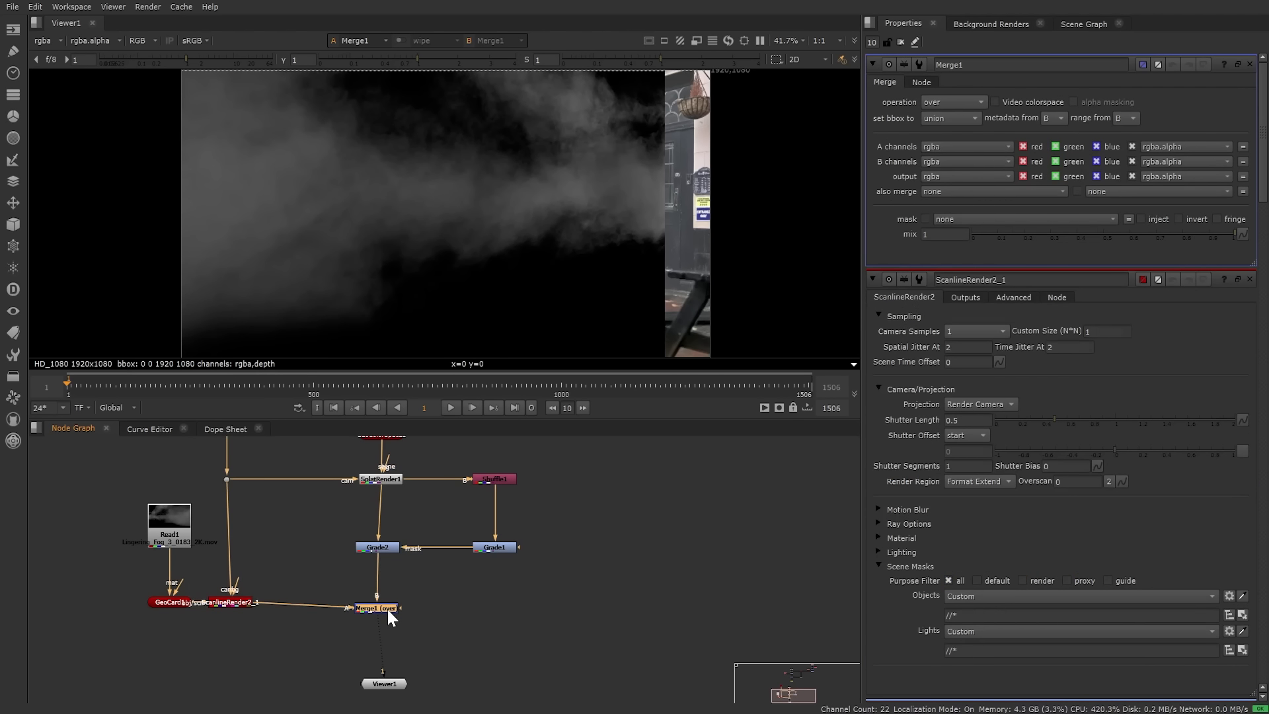
click(949, 102)
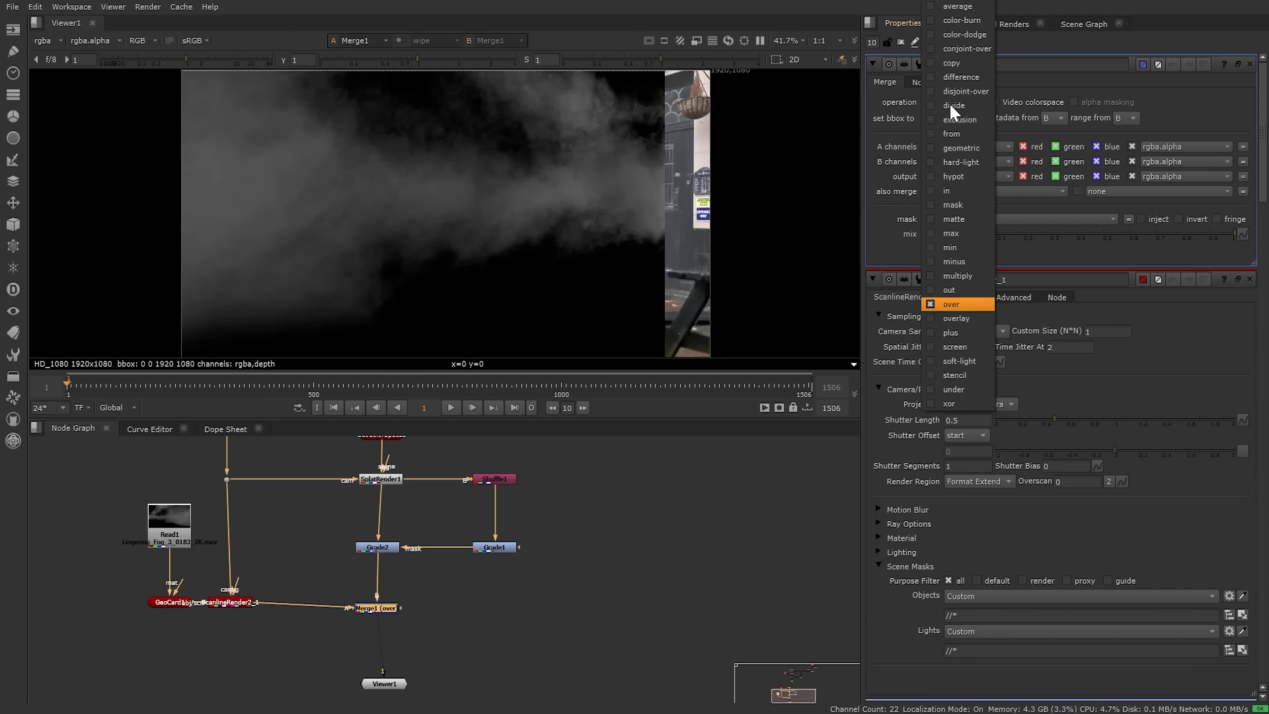
click(969, 332)
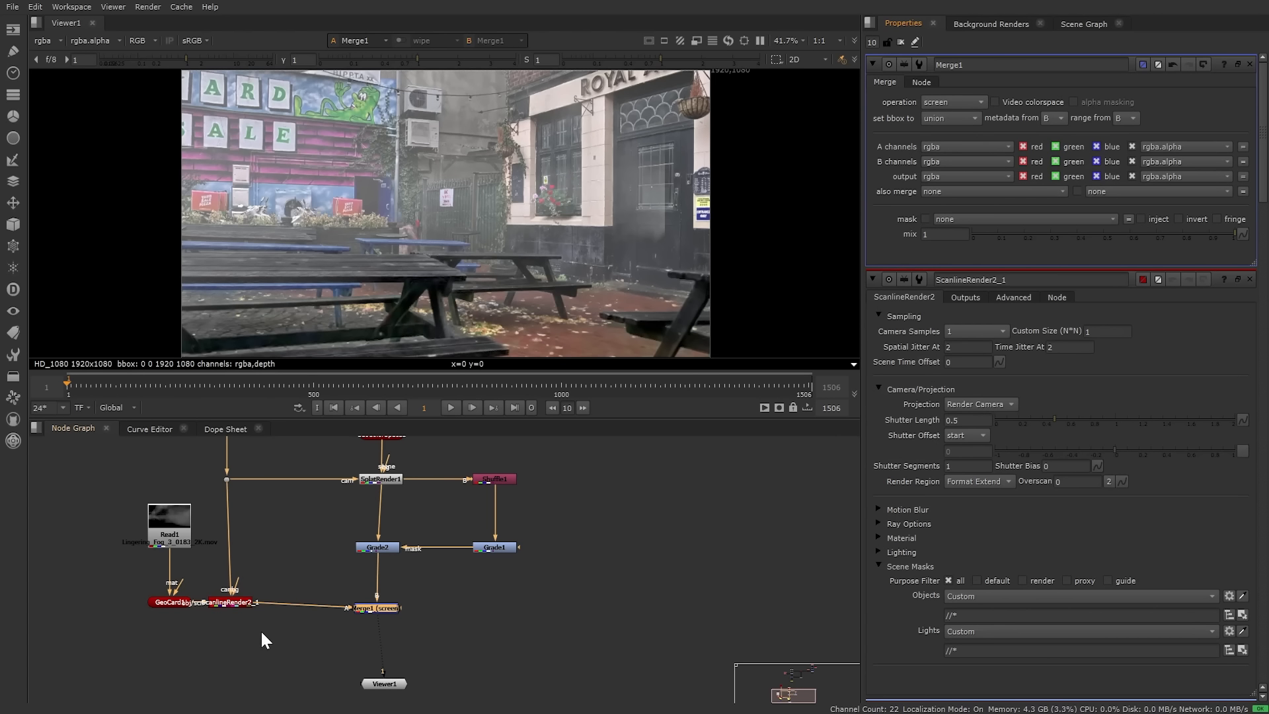
scroll(261, 629, up, 3)
middle_drag(245, 609, 363, 589)
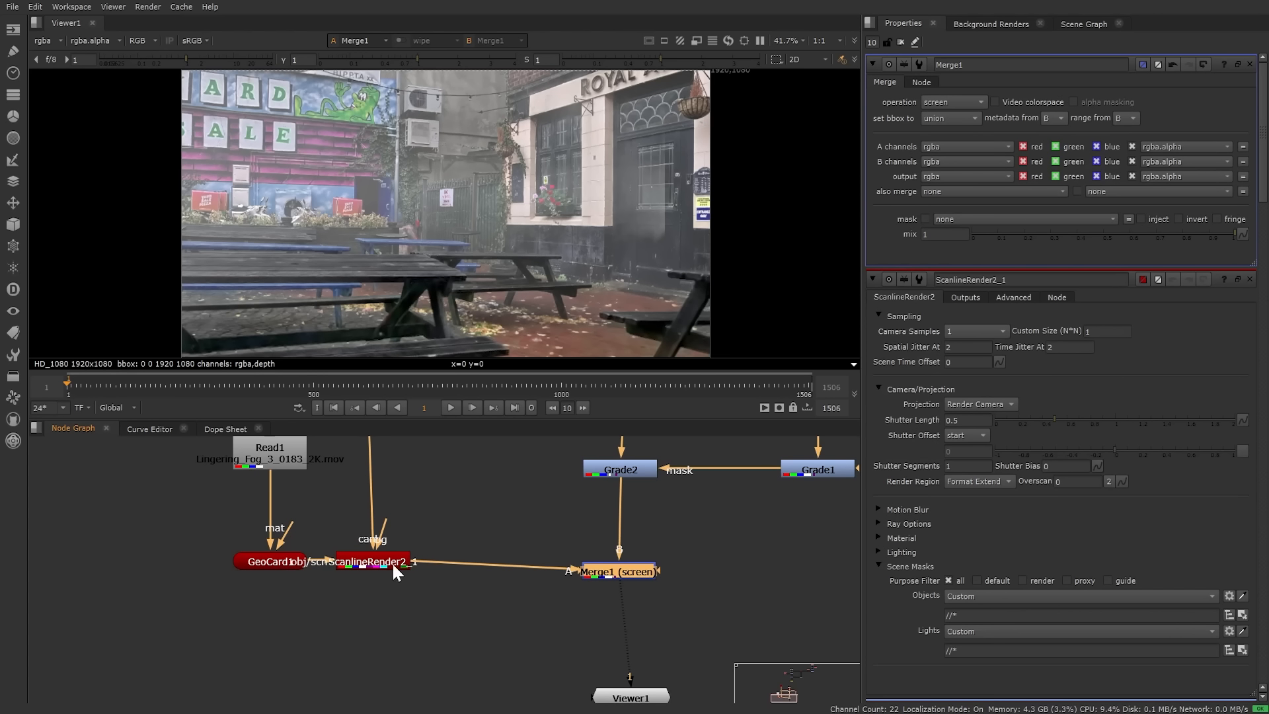
Step: Add Grade3 after ScanlineRender2_1 and set its gain to 1.68
key(g)
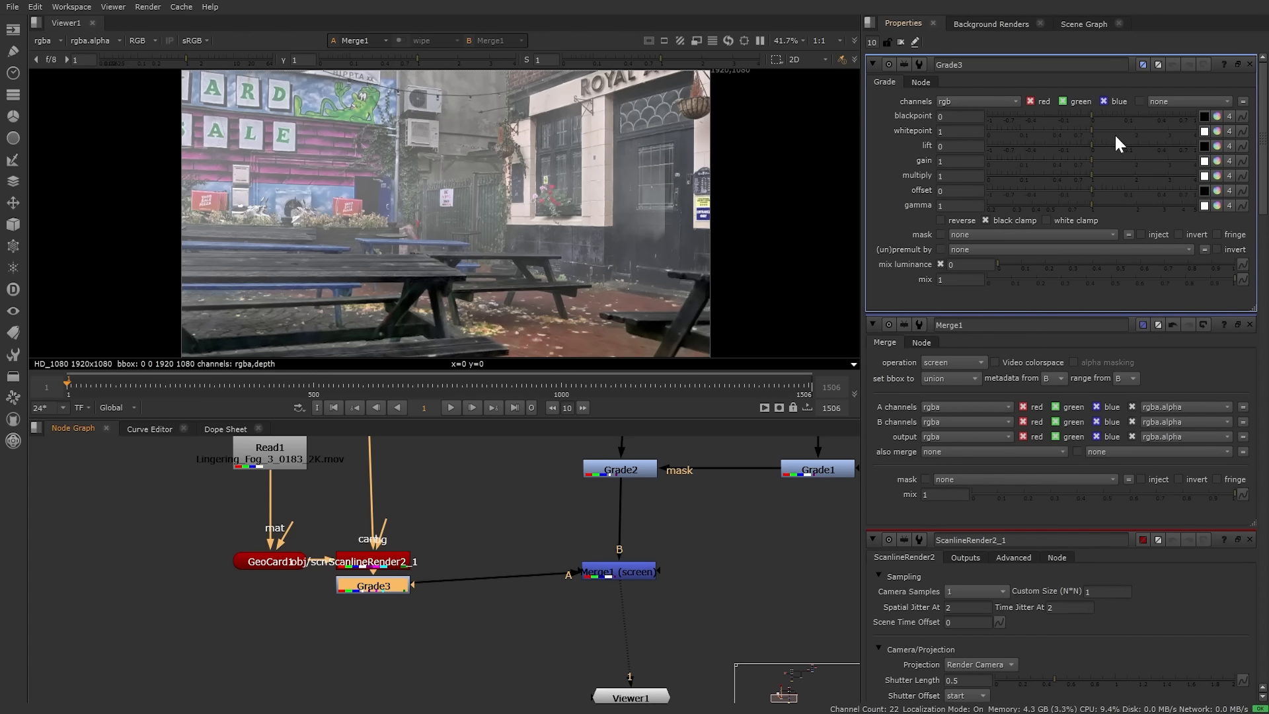
drag(1090, 161, 1123, 161)
middle_drag(330, 527, 336, 572)
Step: Nudge GeoCard1 along its x axis
double_click(275, 605)
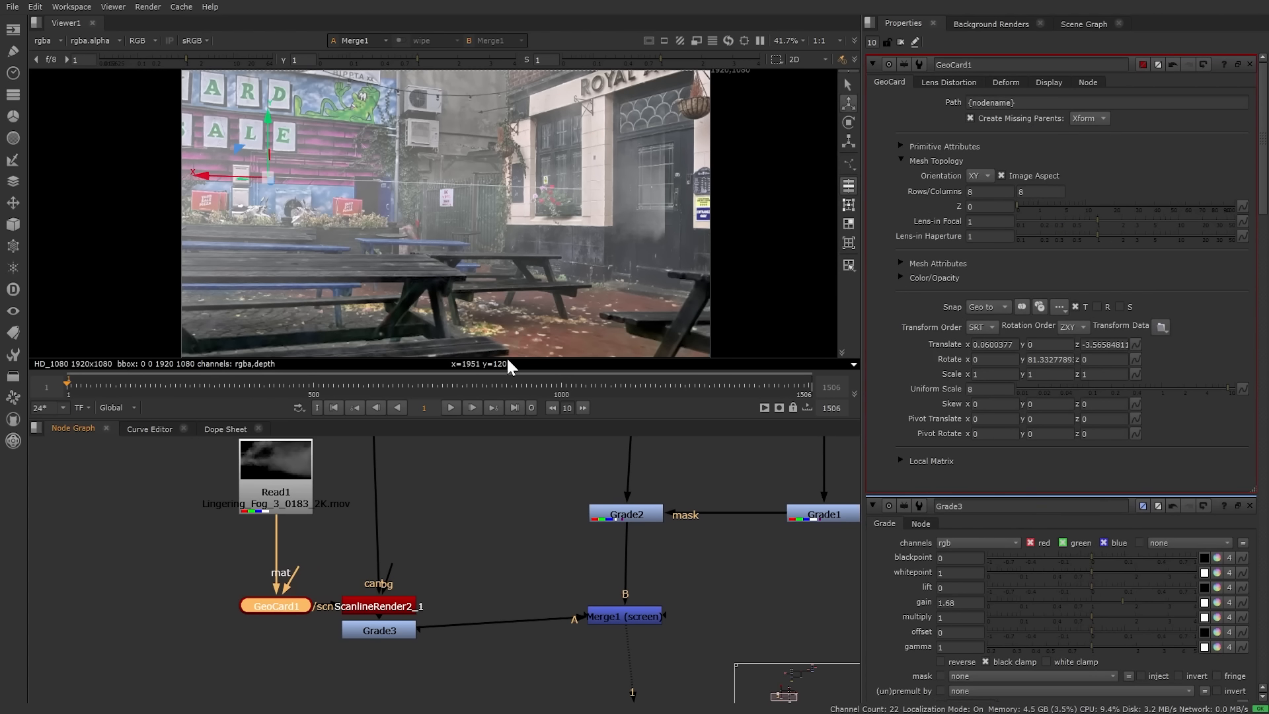
scroll(551, 215, down, 2)
drag(286, 184, 348, 193)
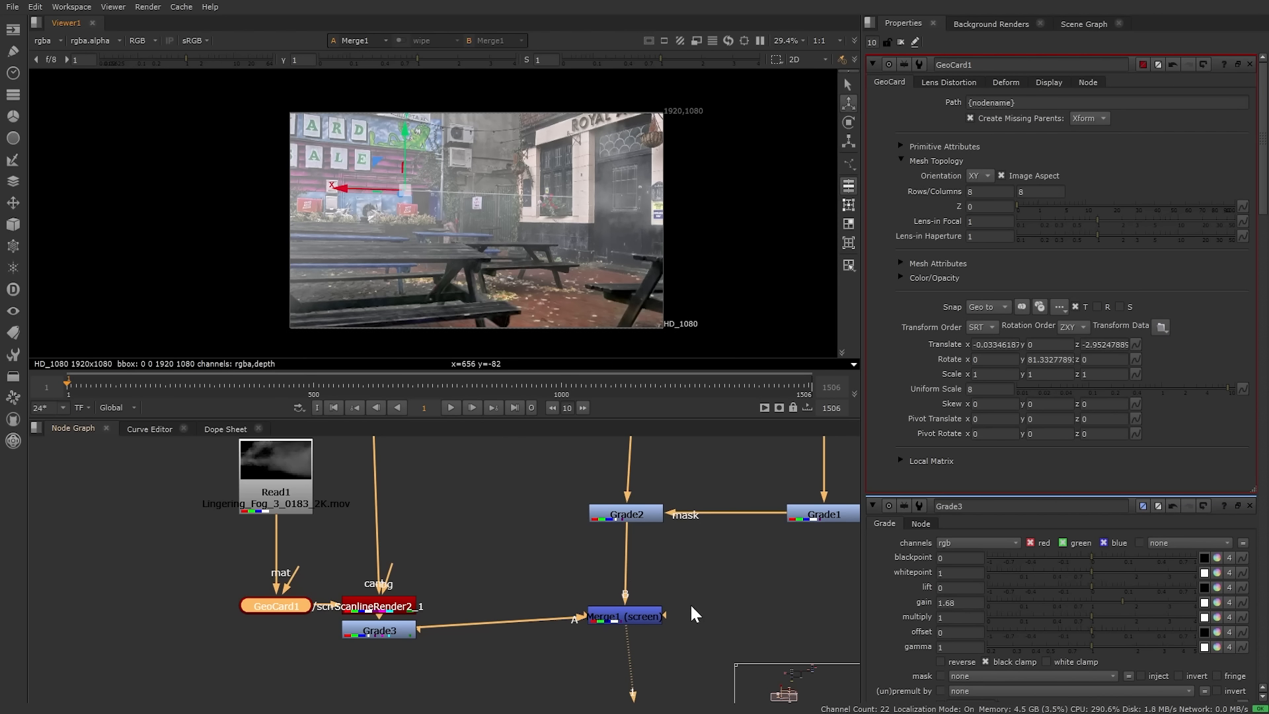
Step: Copy Grade1 and paste it as Grade4, fed from Shuffle1
drag(649, 616, 648, 645)
middle_drag(734, 585, 530, 605)
click(574, 488)
key(ctrl+c)
click(556, 577)
key(ctrl+v)
drag(552, 628, 558, 463)
mouse_move(483, 645)
middle_down()
mouse_move(514, 538)
mouse_move(475, 631)
middle_up()
drag(526, 622, 552, 437)
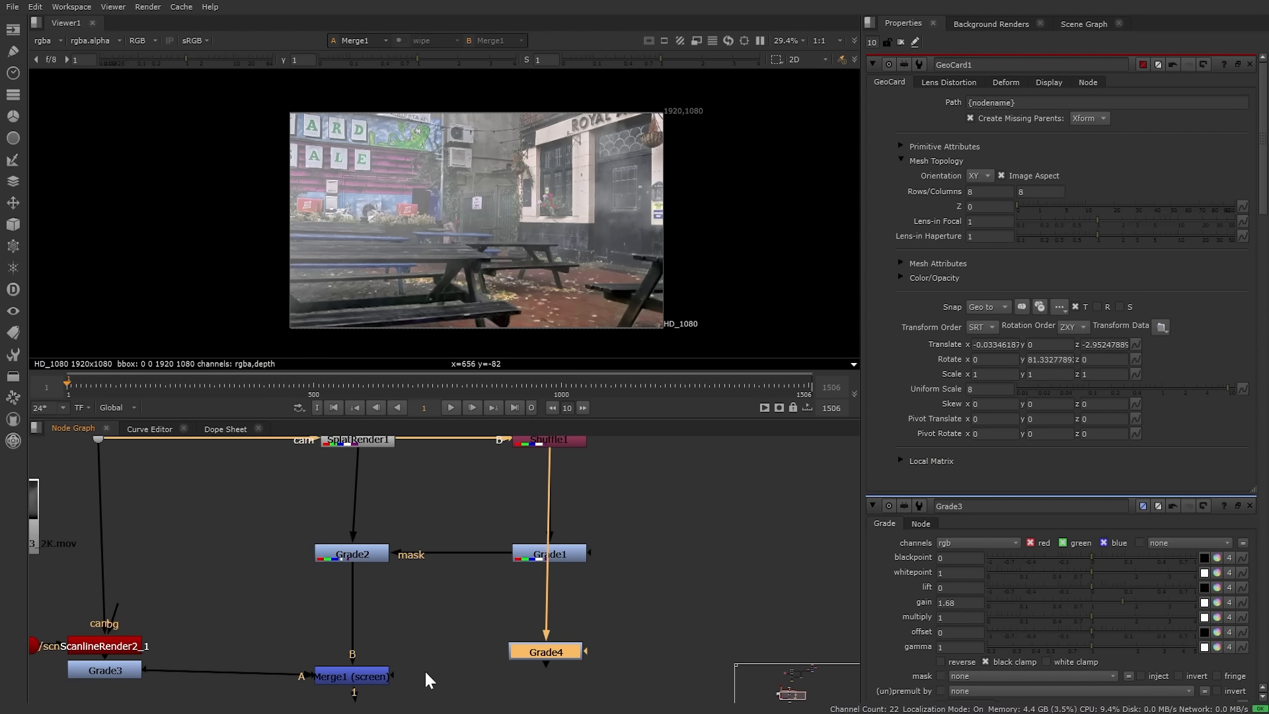
middle_drag(511, 664, 525, 576)
scroll(566, 555, up, 2)
scroll(366, 585, up, 2)
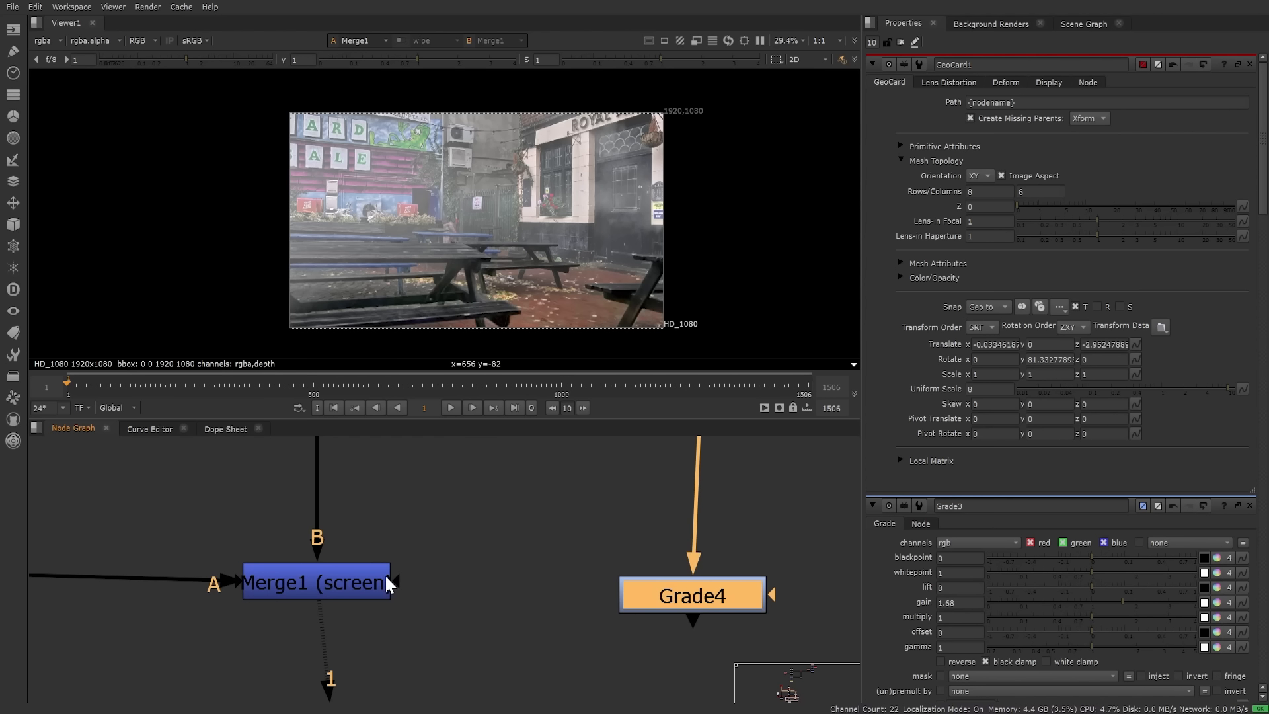
Step: Mask Merge1 with Grade4, set to blackpoint -0.38 and whitepoint 0.82
drag(396, 581, 659, 599)
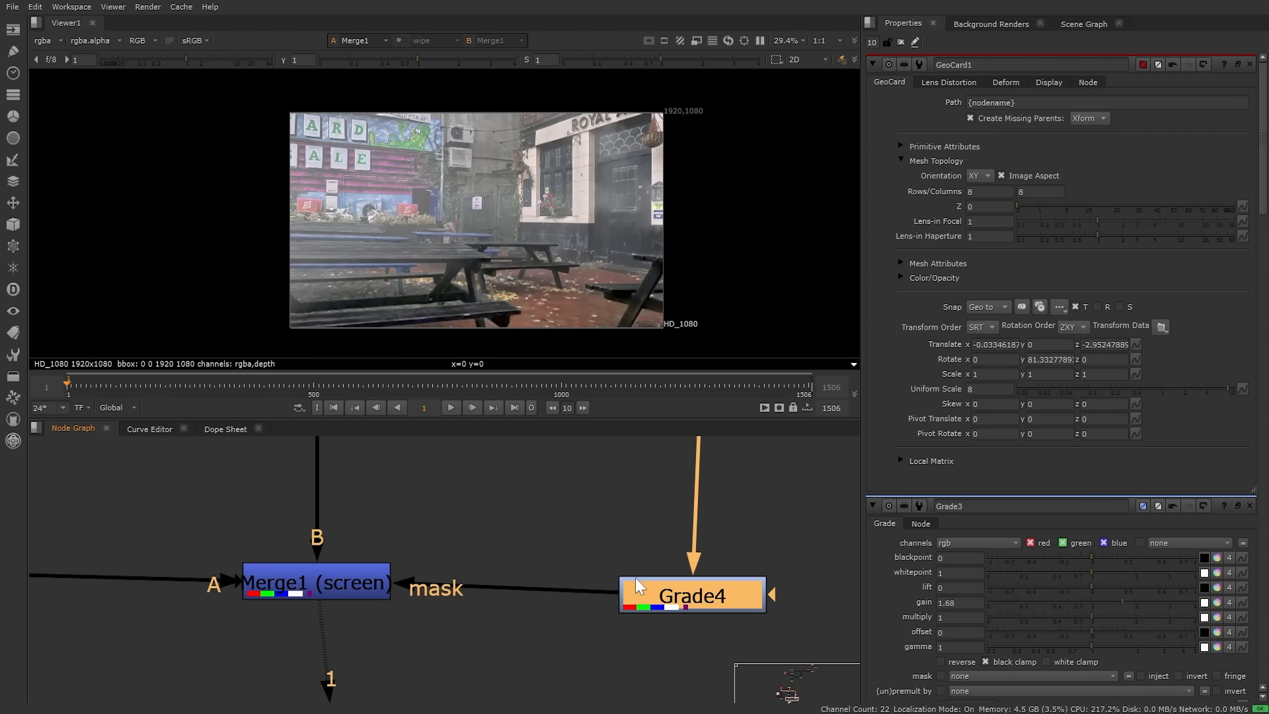
double_click(692, 596)
drag(1043, 116, 1092, 136)
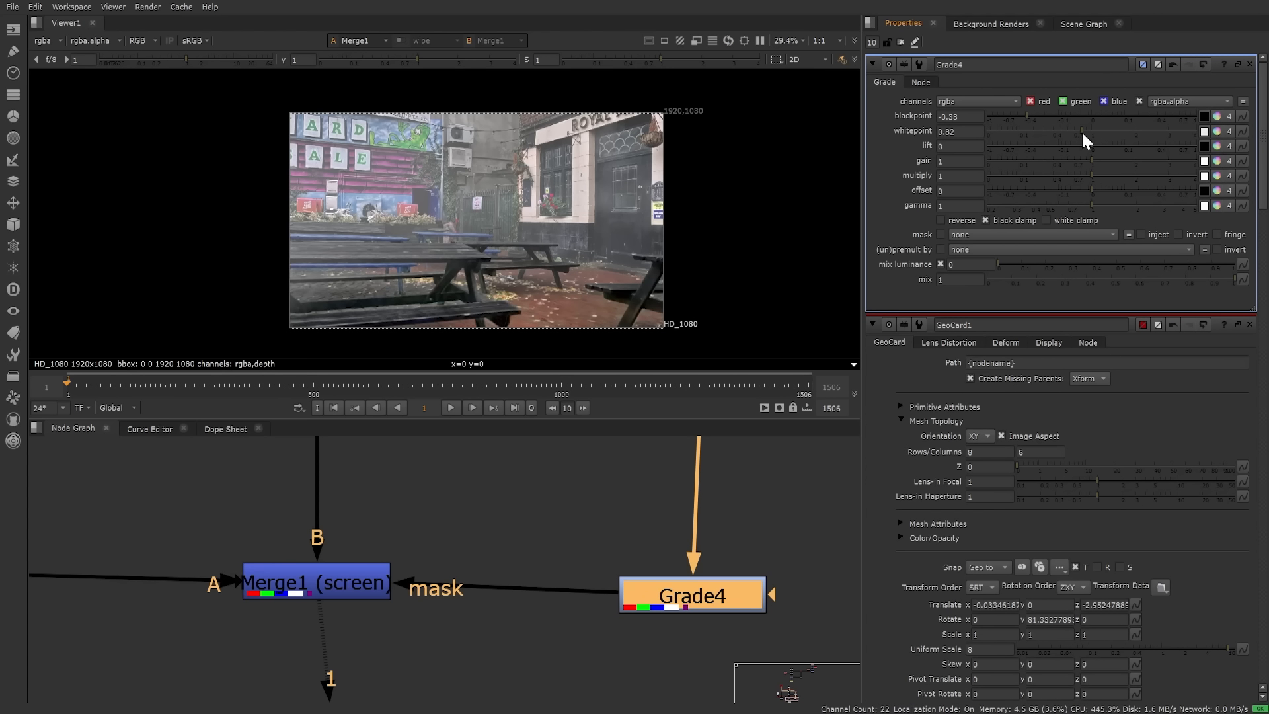
Step: Tidy the graph, shifting Grade2, Grade1, Merge1 and Grade4 slightly right
scroll(483, 191, up, 3)
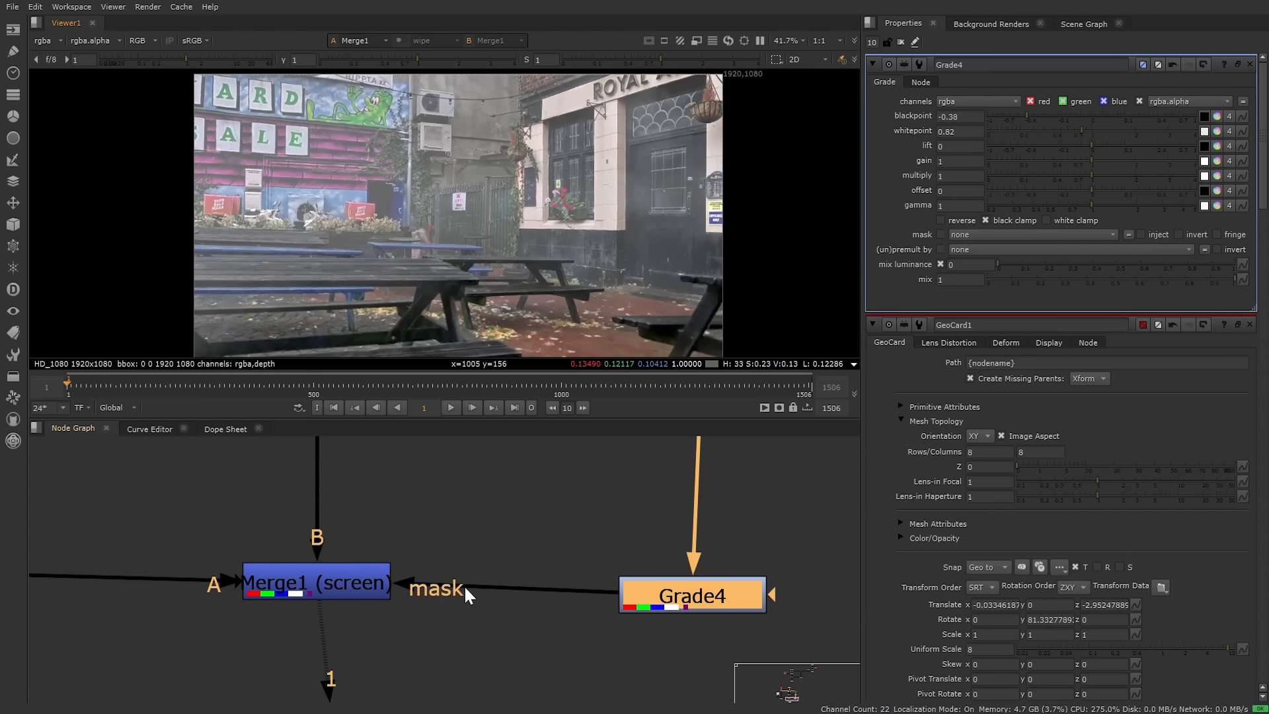
middle_drag(465, 586, 616, 545)
middle_drag(549, 473, 560, 705)
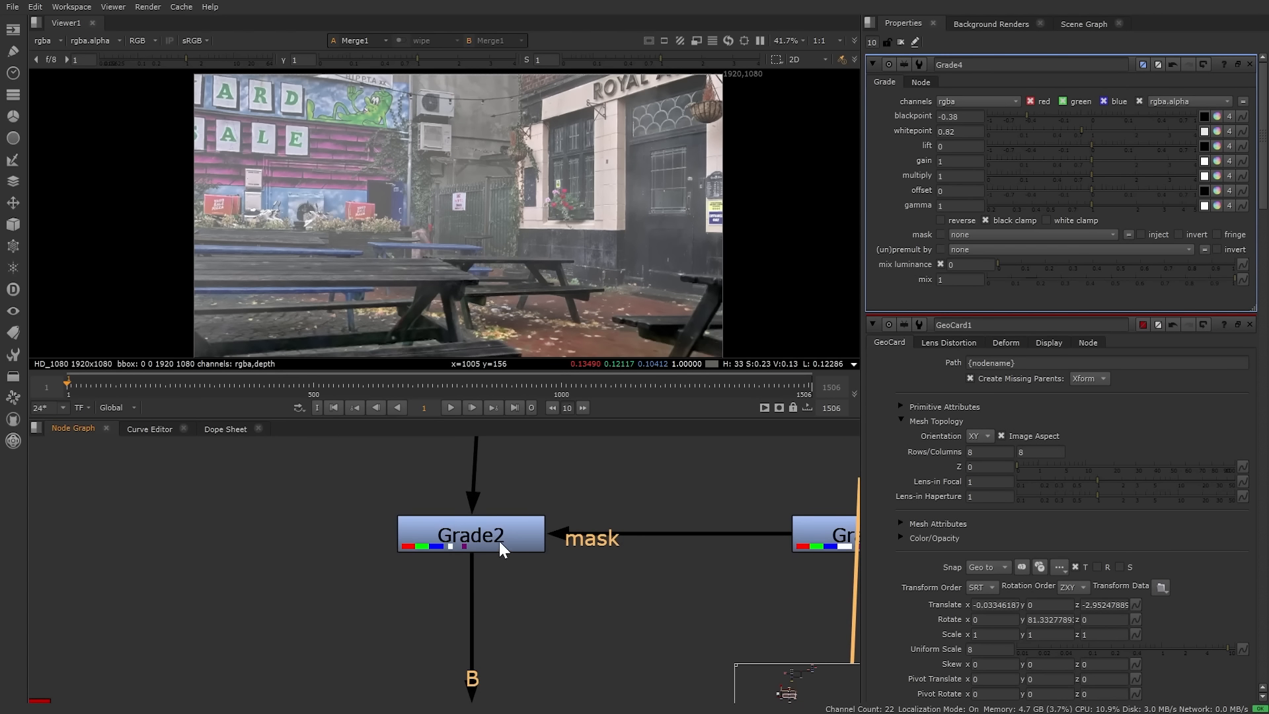
middle_drag(499, 538, 509, 685)
scroll(561, 599, down, 3)
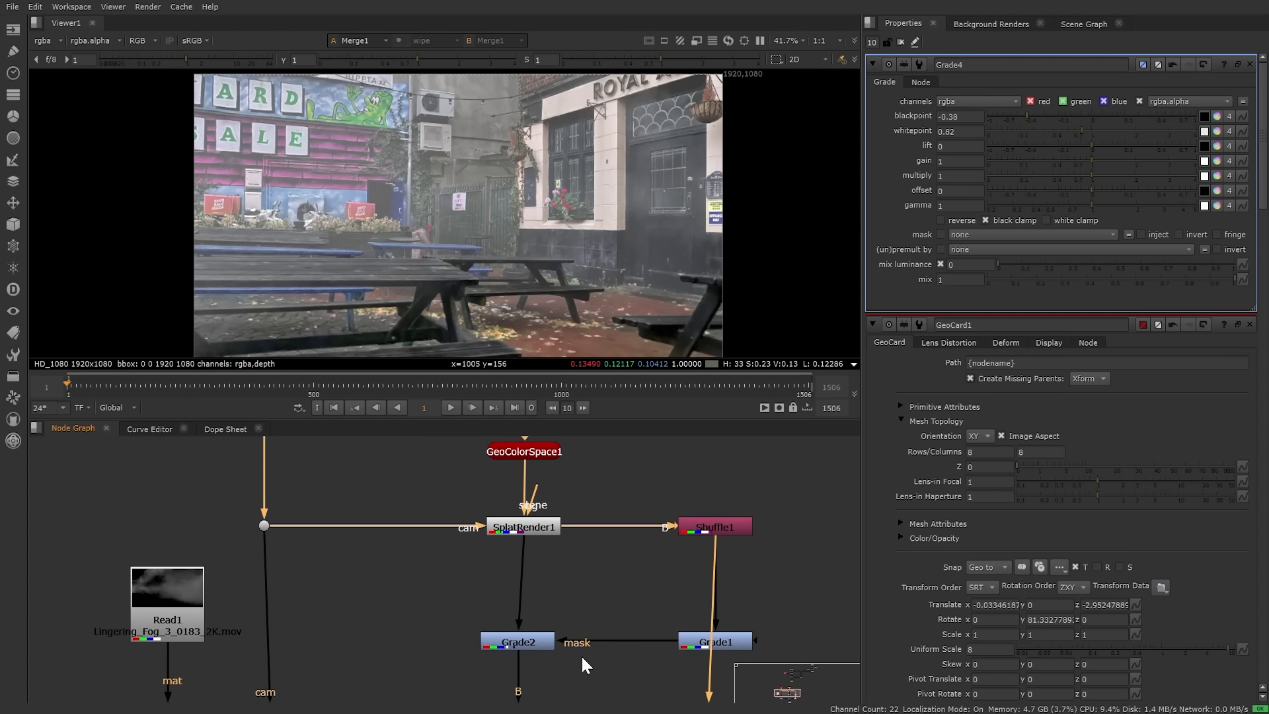
middle_drag(581, 666, 554, 522)
drag(389, 472, 840, 669)
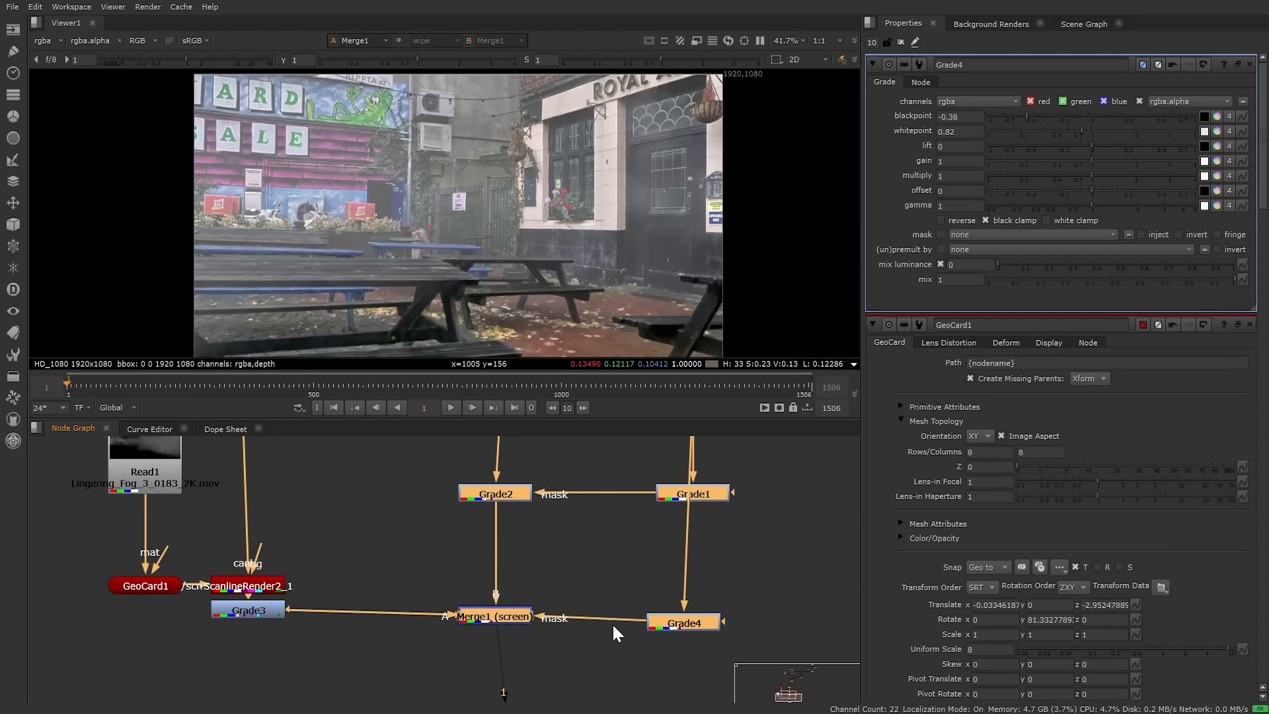
drag(505, 616, 510, 616)
click(566, 643)
drag(770, 644, 635, 463)
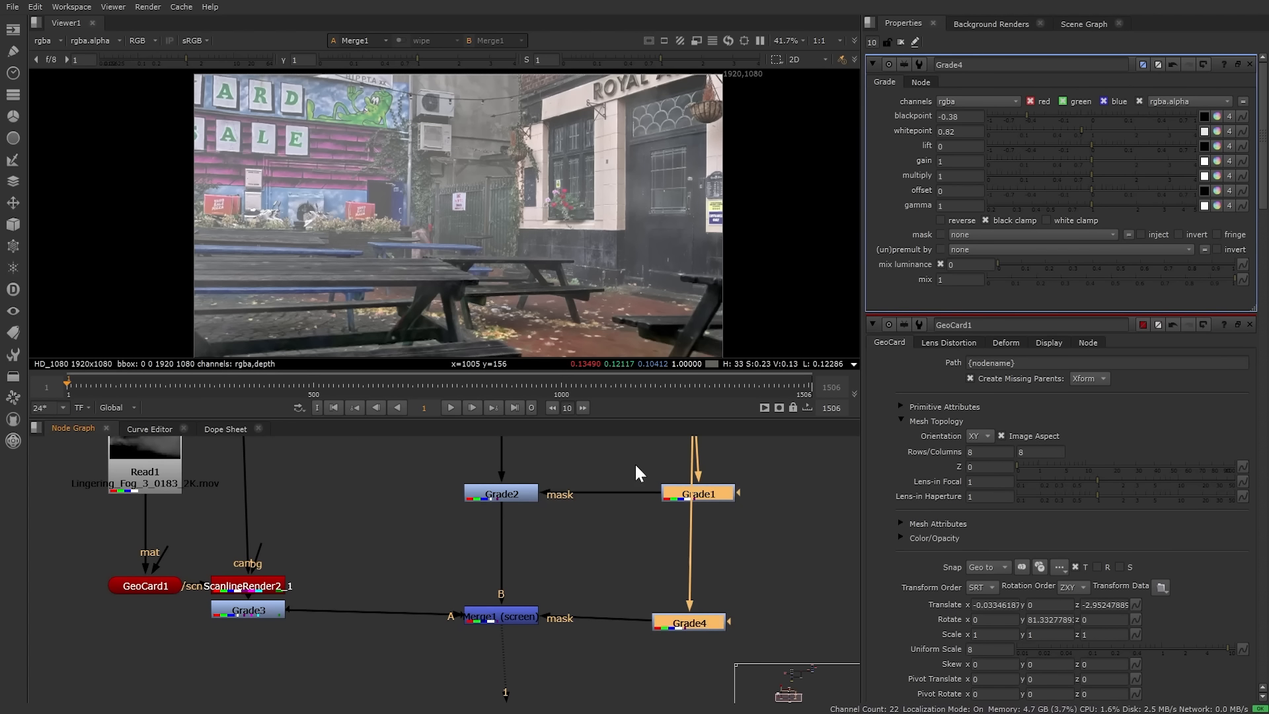
middle_drag(557, 650, 582, 590)
Step: Insert a ZDefocus1 node between Merge1 and Viewer1
click(582, 592)
key(Tab)
text(zde)
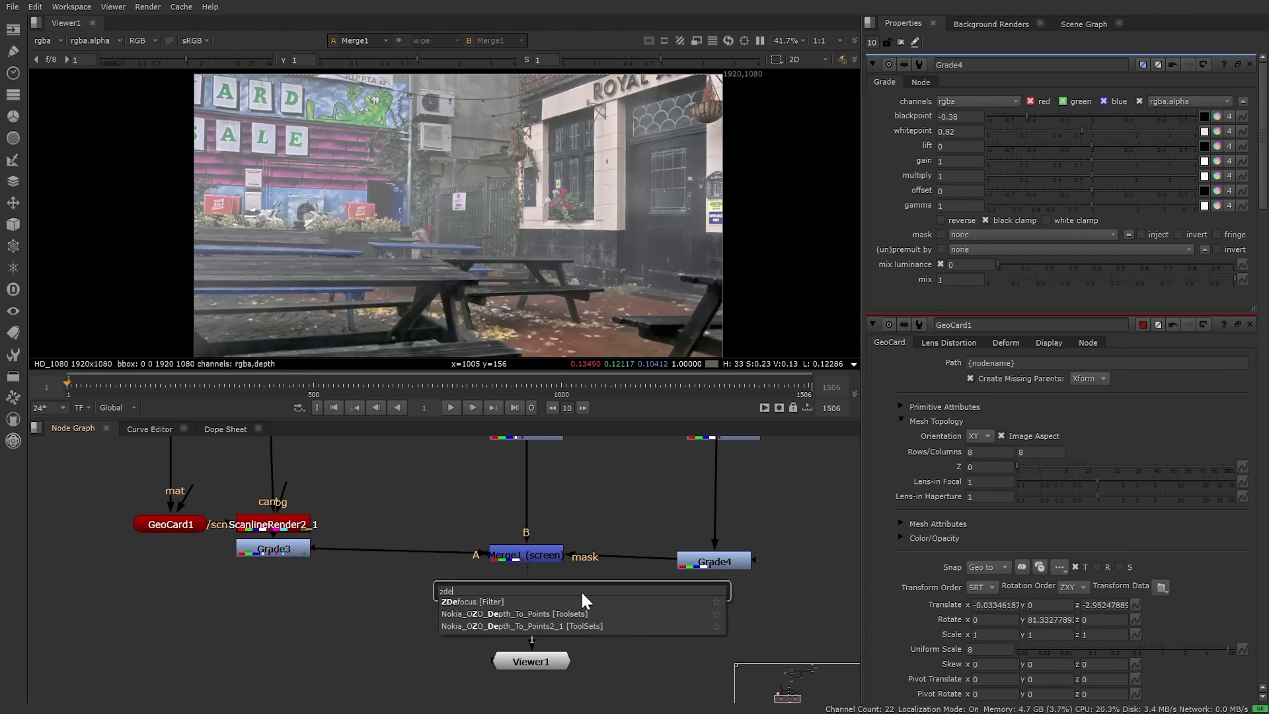
key(Return)
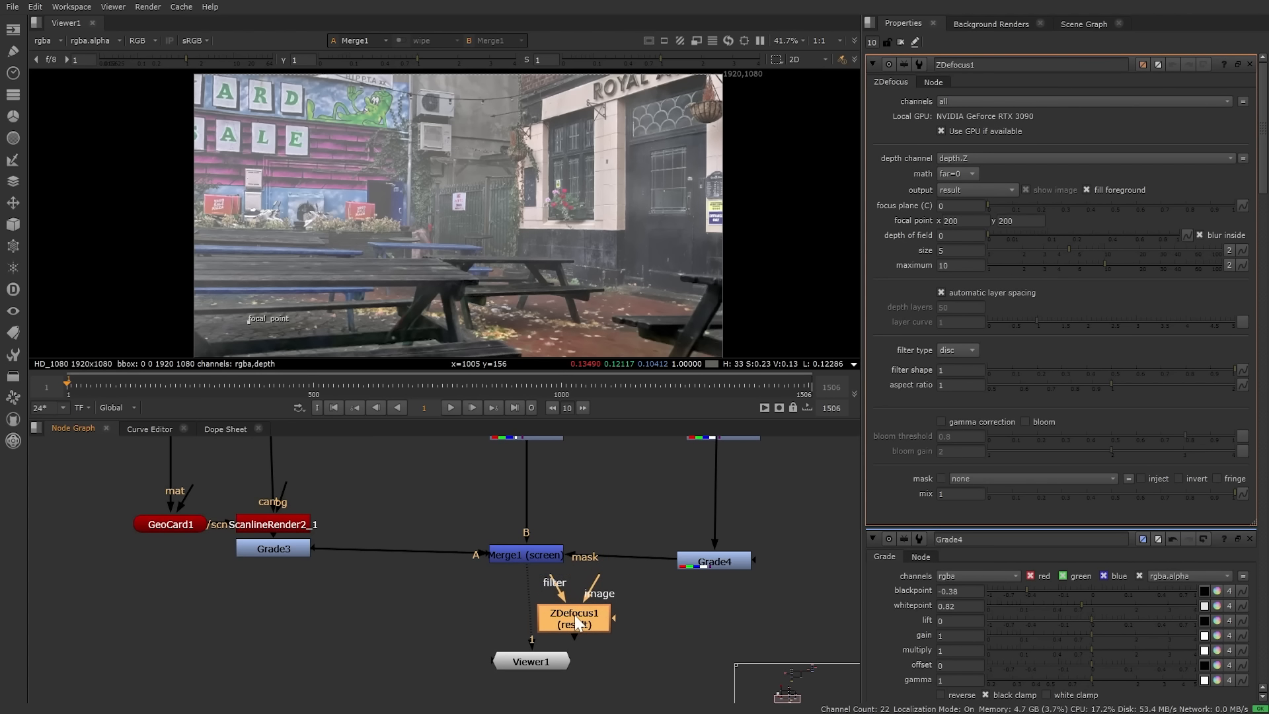
drag(574, 618, 529, 616)
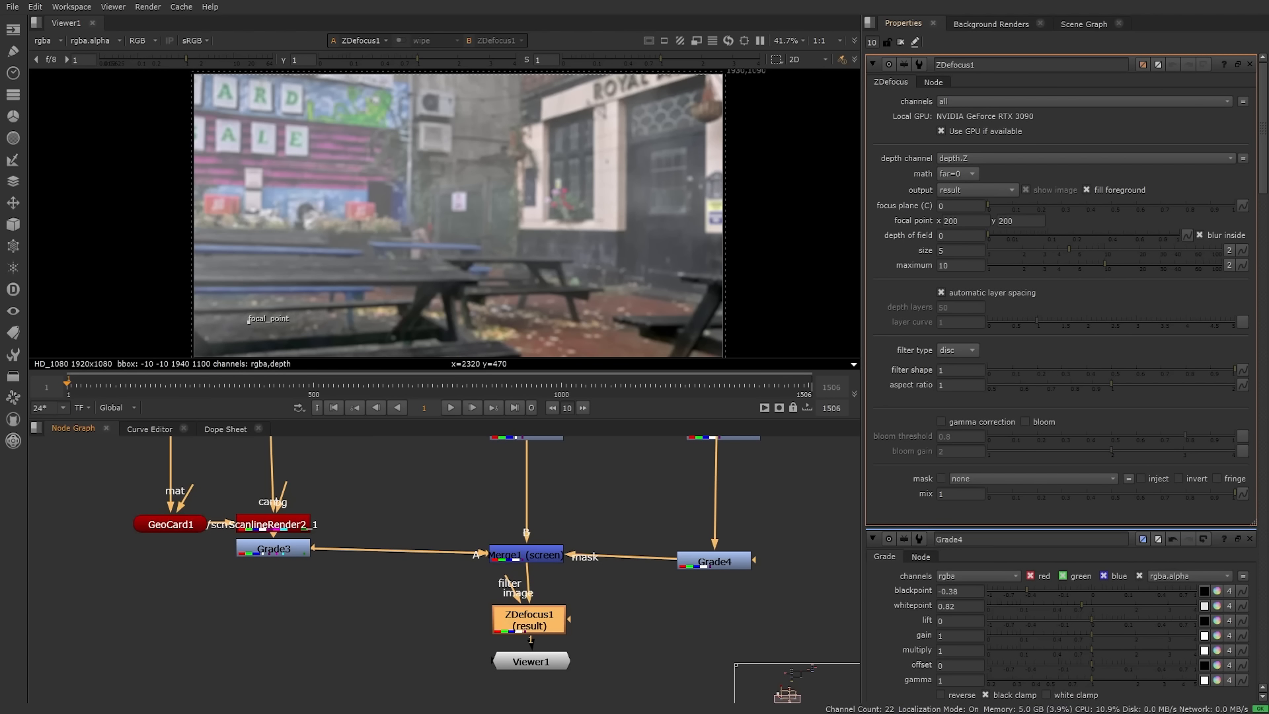
Step: Place ZDefocus1's focal point on the left bench, around 381, 471
drag(249, 320, 417, 251)
middle_drag(504, 272, 461, 298)
scroll(470, 278, up, 2)
drag(422, 252, 743, 244)
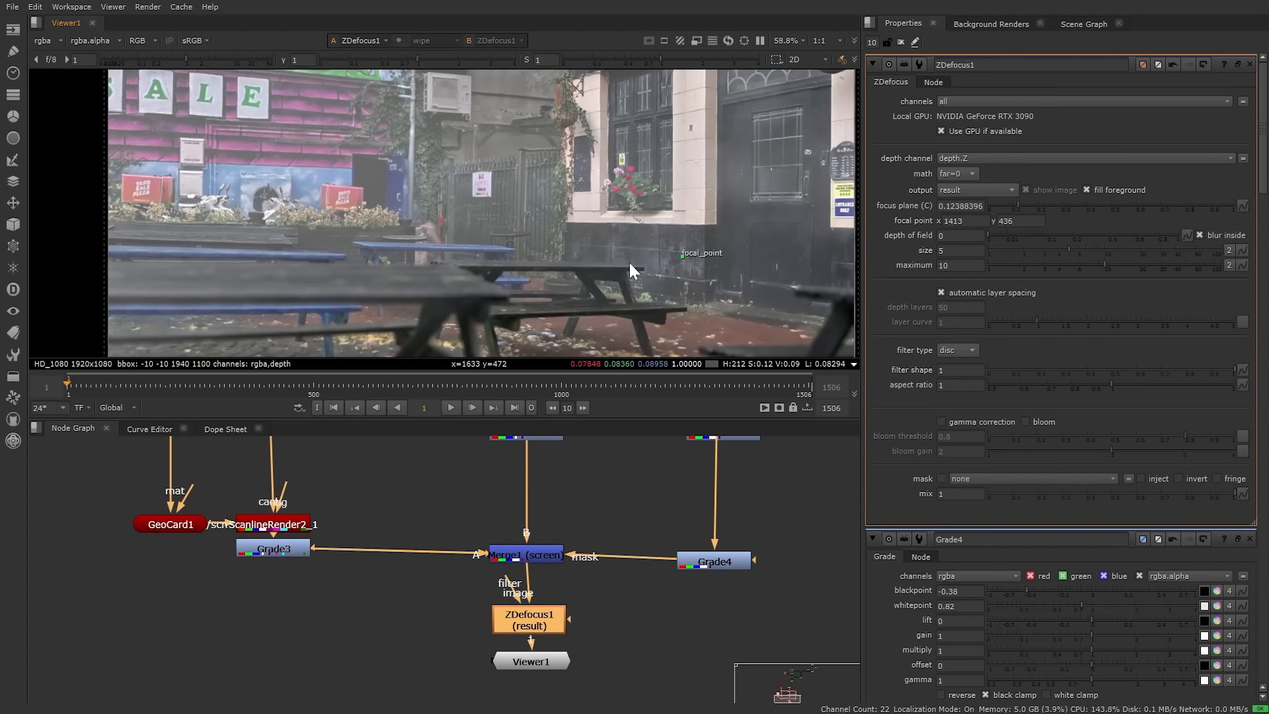
drag(630, 264, 257, 250)
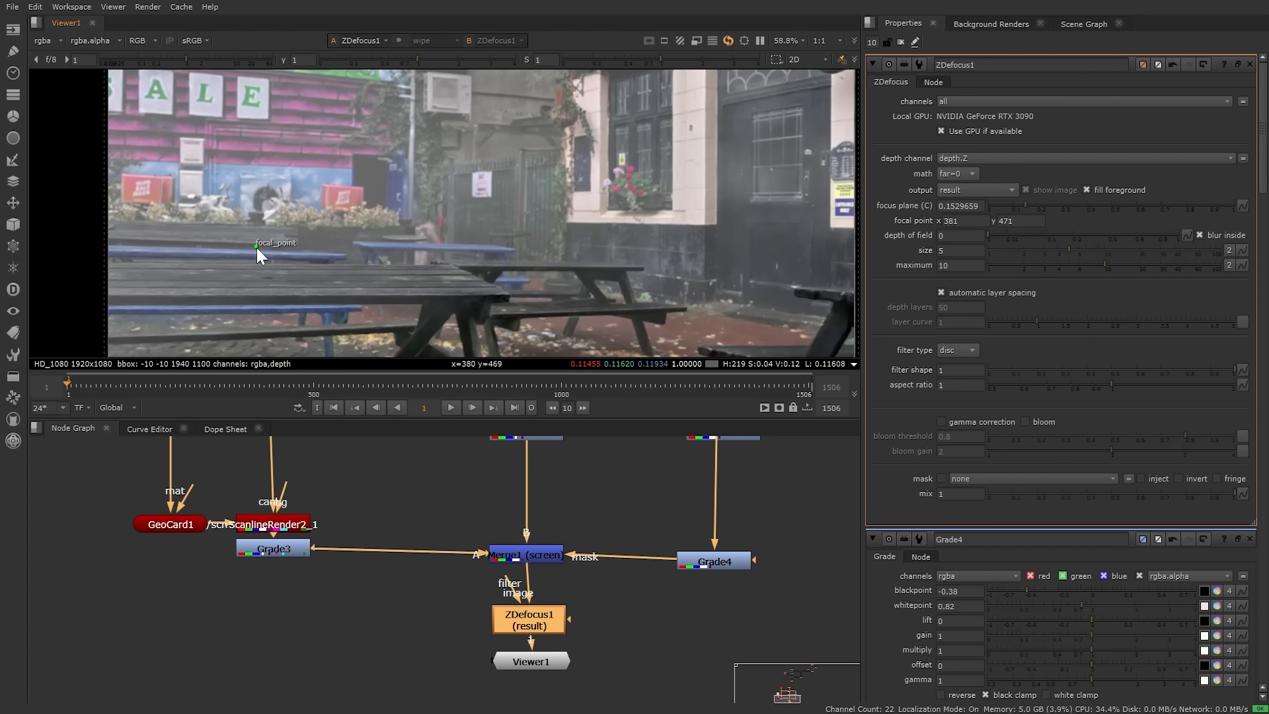
scroll(516, 246, down, 4)
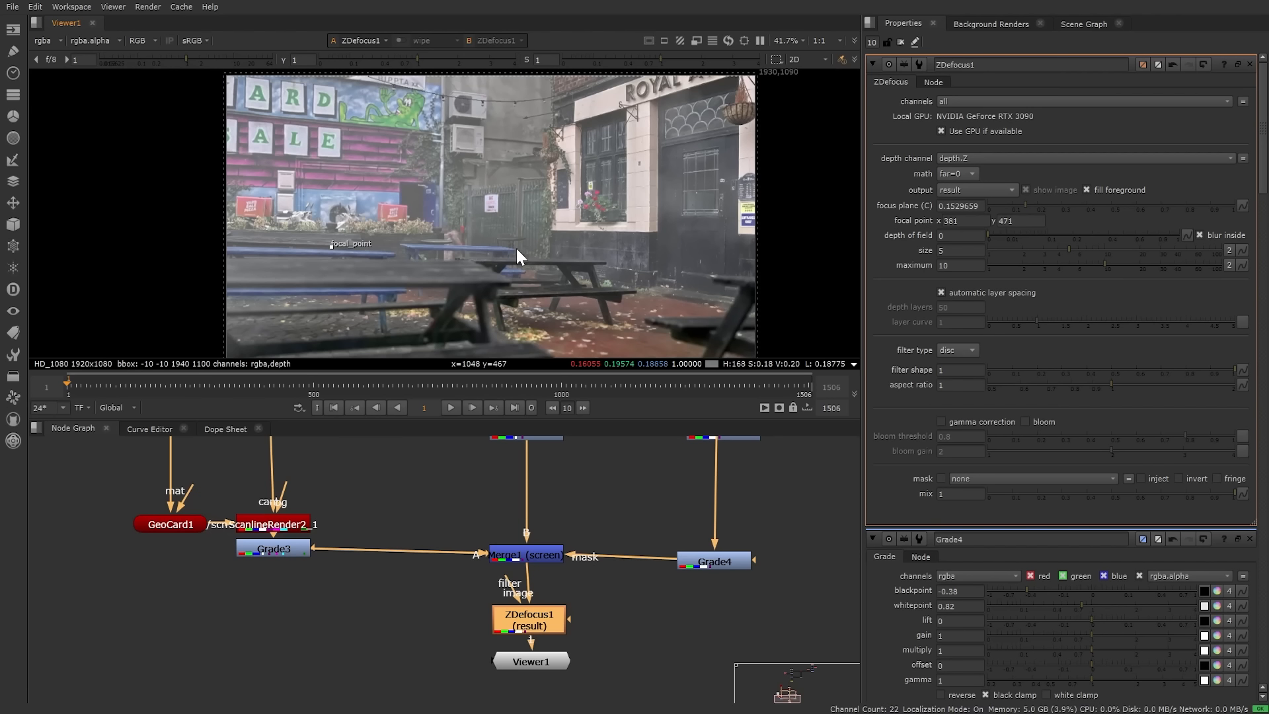
middle_drag(551, 295, 531, 296)
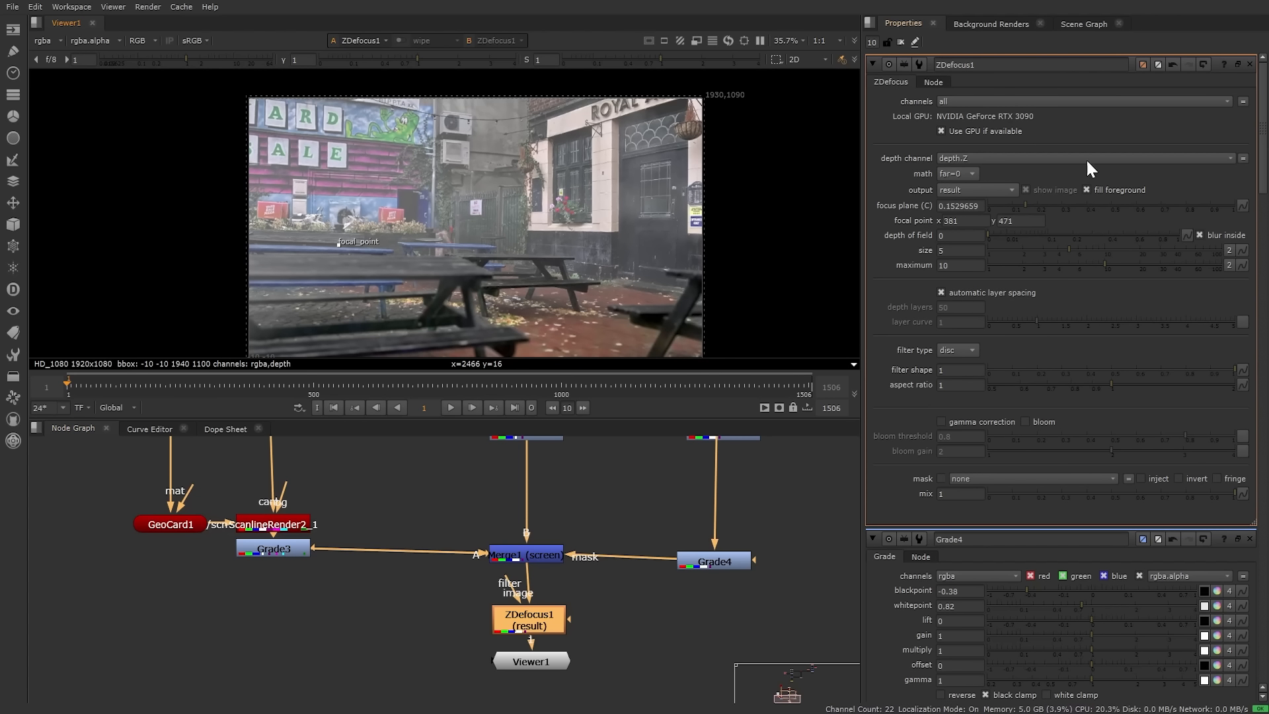
click(900, 42)
Step: Browse the FieldShape, FieldShapeToDensity, GeoGrade1 and GeoExport1 node branches
scroll(632, 558, down, 6)
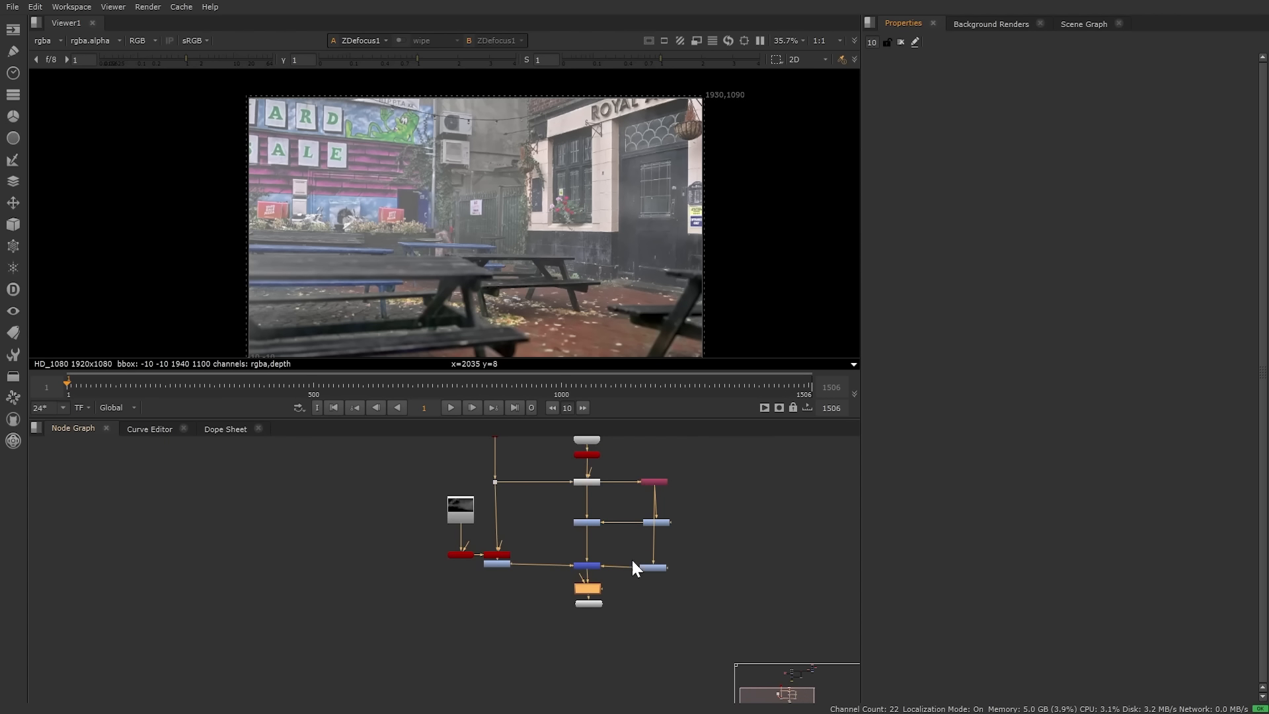
scroll(638, 477, up, 5)
middle_drag(819, 522, 474, 579)
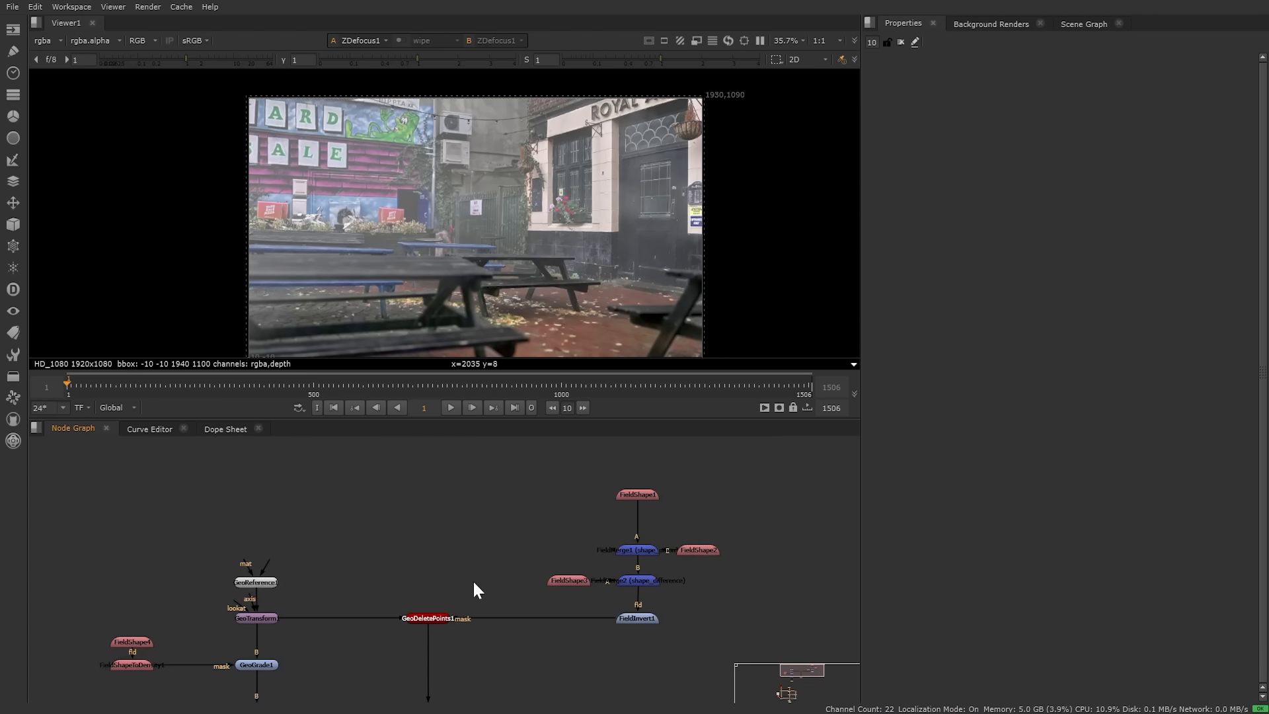
drag(377, 488, 775, 631)
click(537, 645)
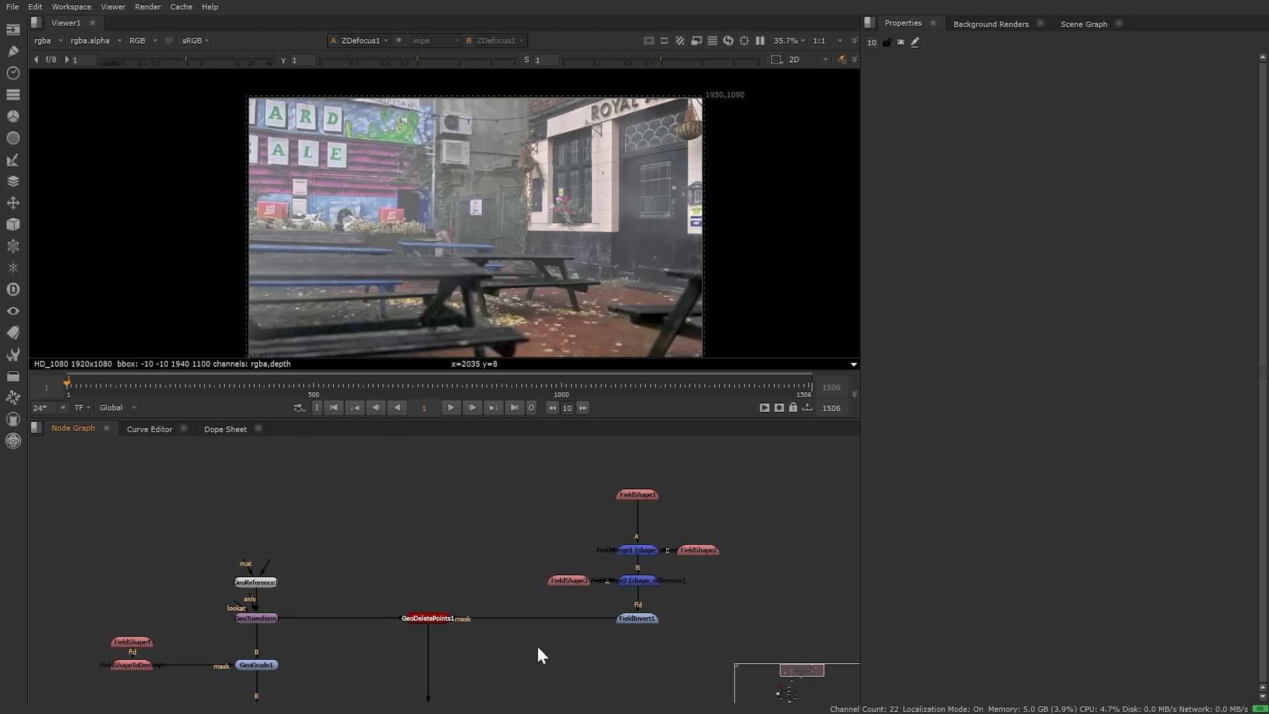
middle_drag(537, 644, 665, 521)
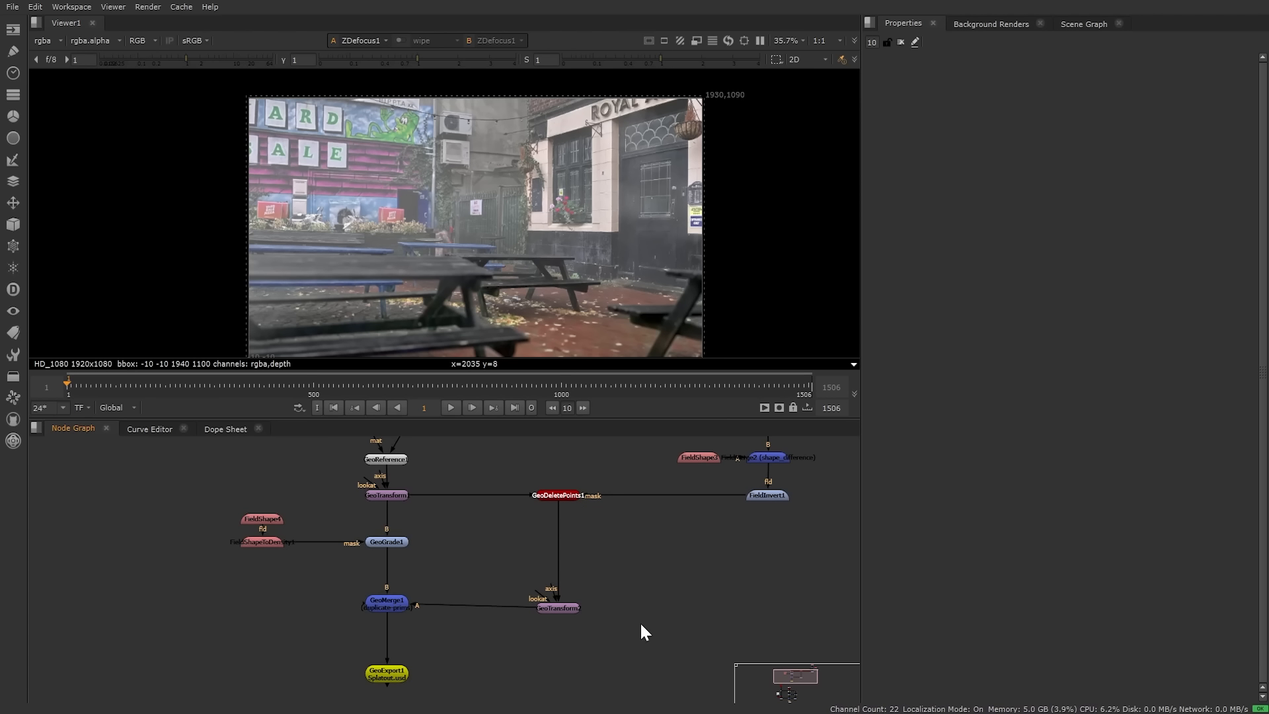
middle_drag(577, 597, 633, 581)
middle_drag(296, 517, 375, 567)
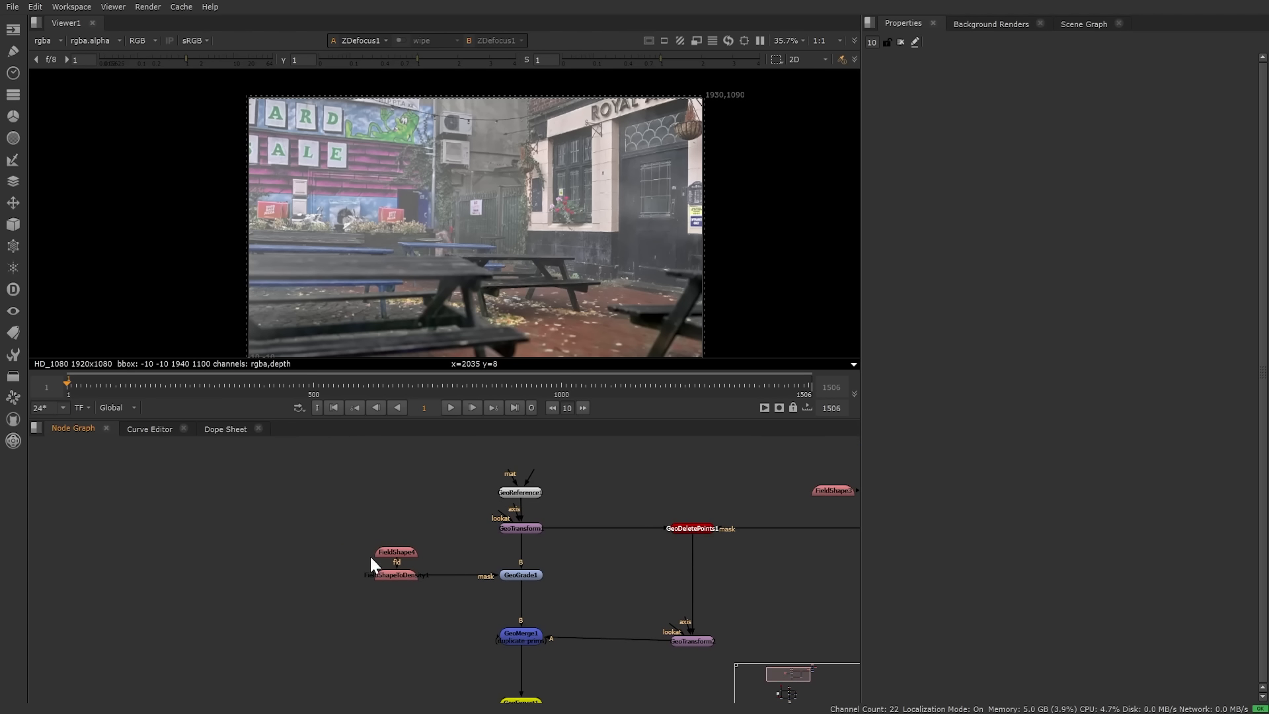
drag(334, 535, 421, 619)
drag(443, 553, 572, 610)
middle_drag(584, 581, 572, 459)
drag(411, 572, 555, 616)
middle_drag(548, 659, 577, 476)
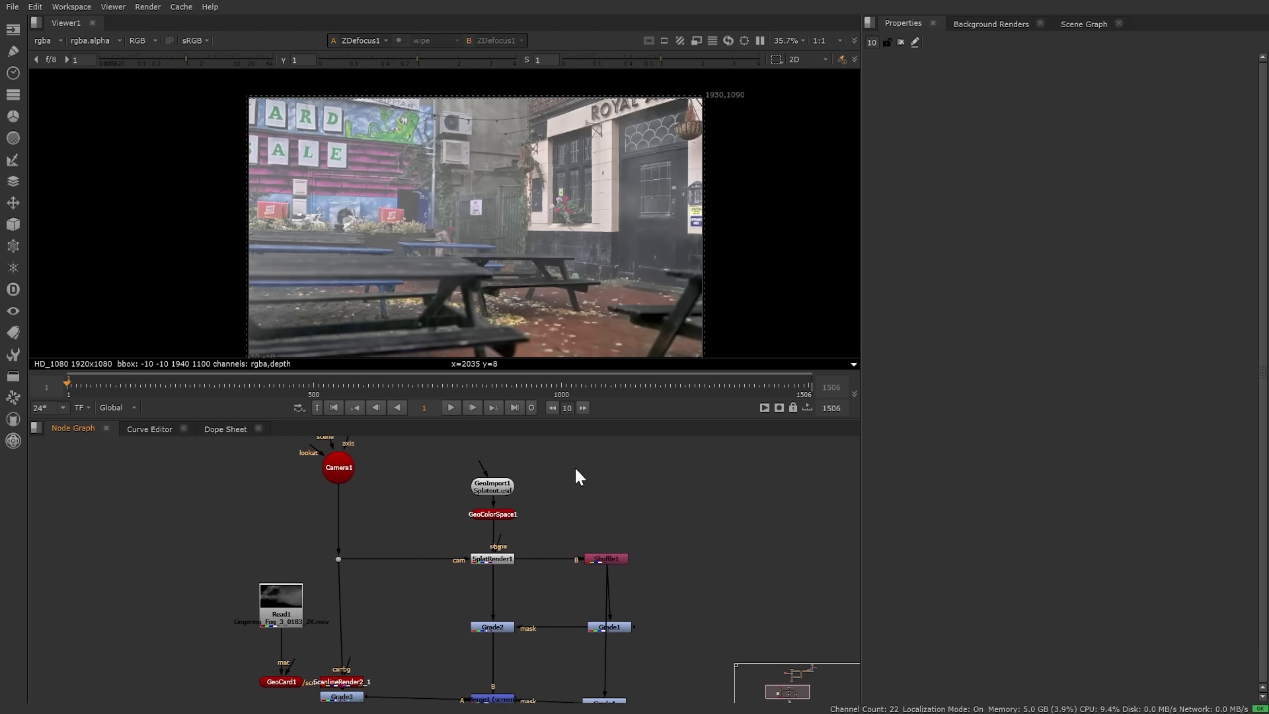
Step: Bring ZDefocus1, Viewer1, the grade nodes and SplatRender1 into view
middle_drag(469, 624, 442, 526)
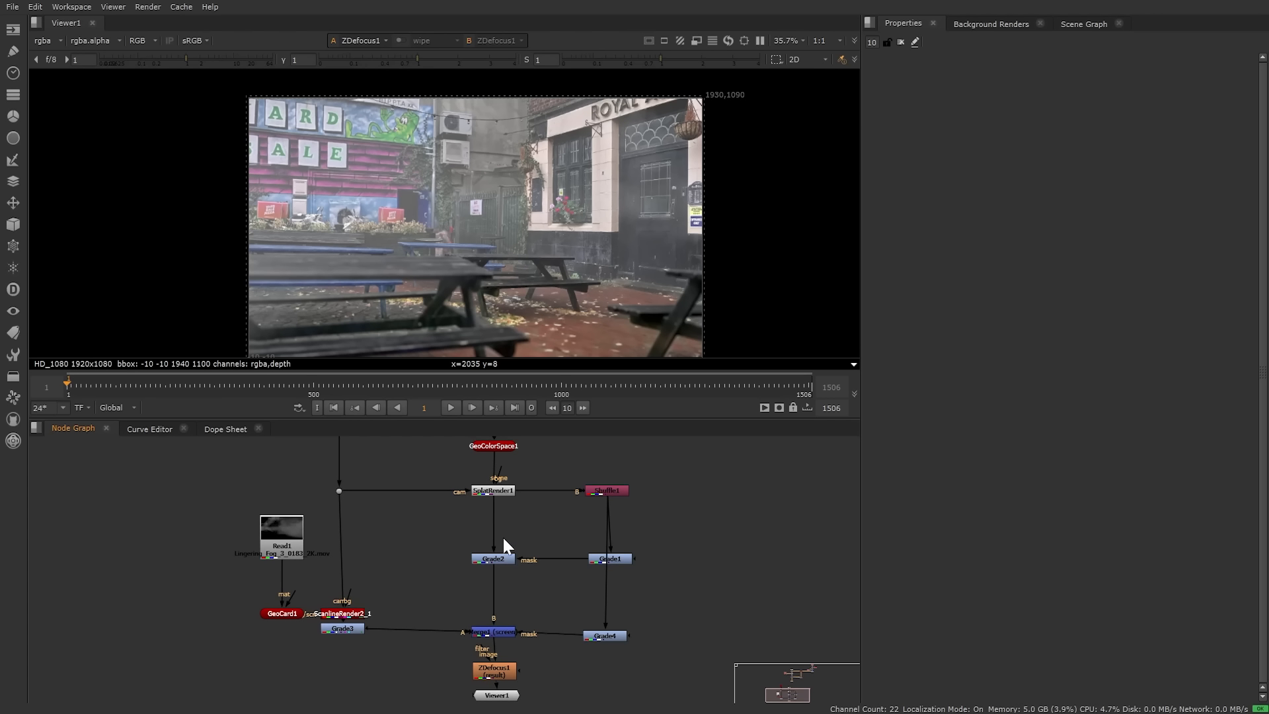
middle_drag(542, 614, 543, 532)
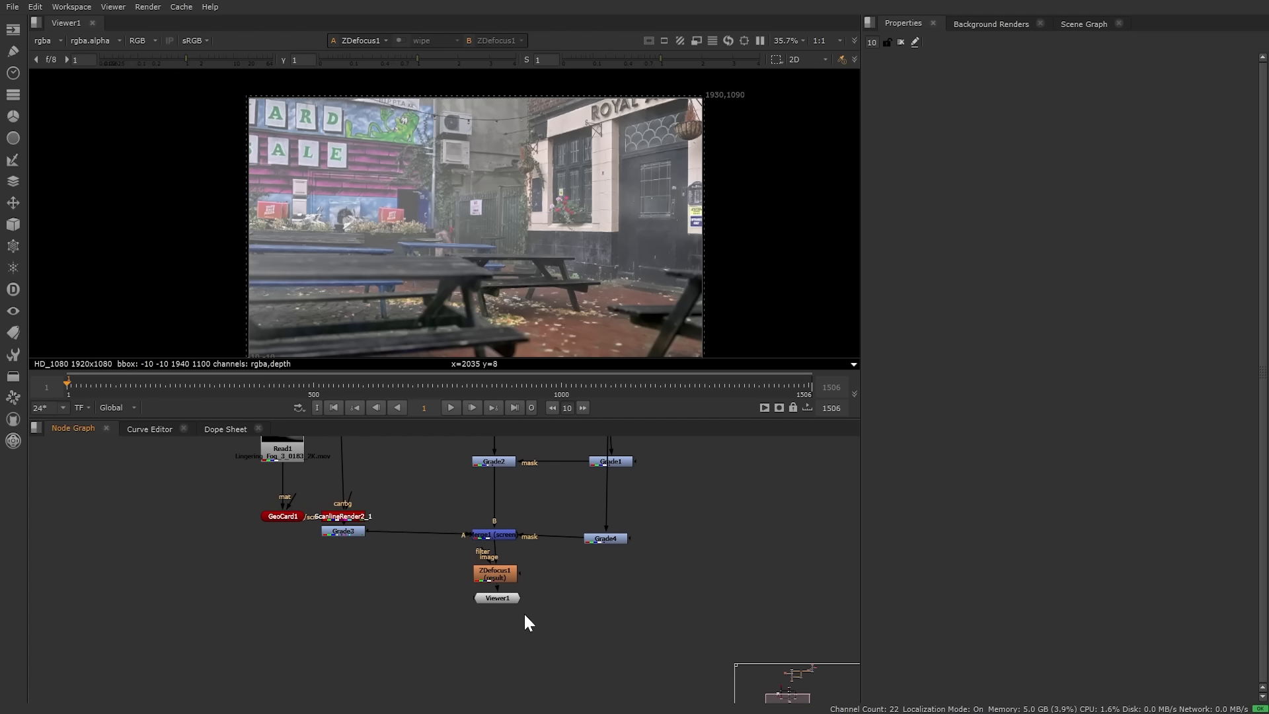
drag(502, 597, 501, 665)
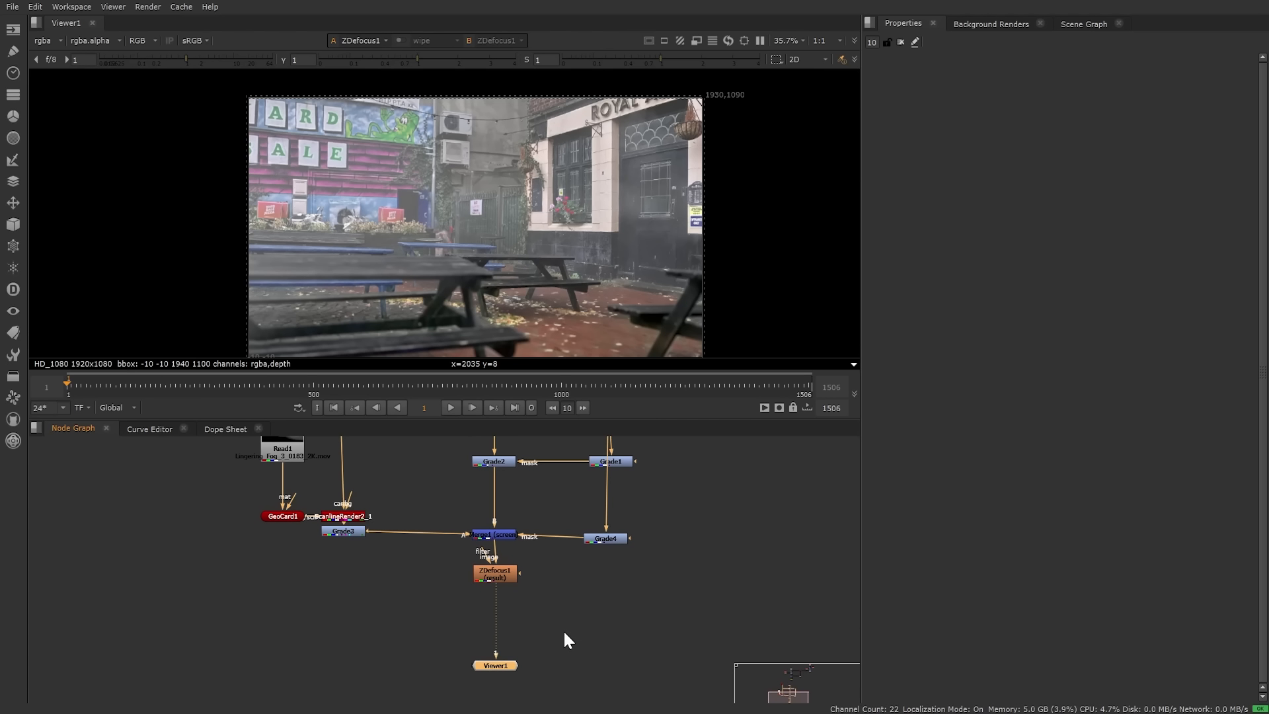
middle_drag(529, 502, 533, 609)
scroll(518, 501, up, 3)
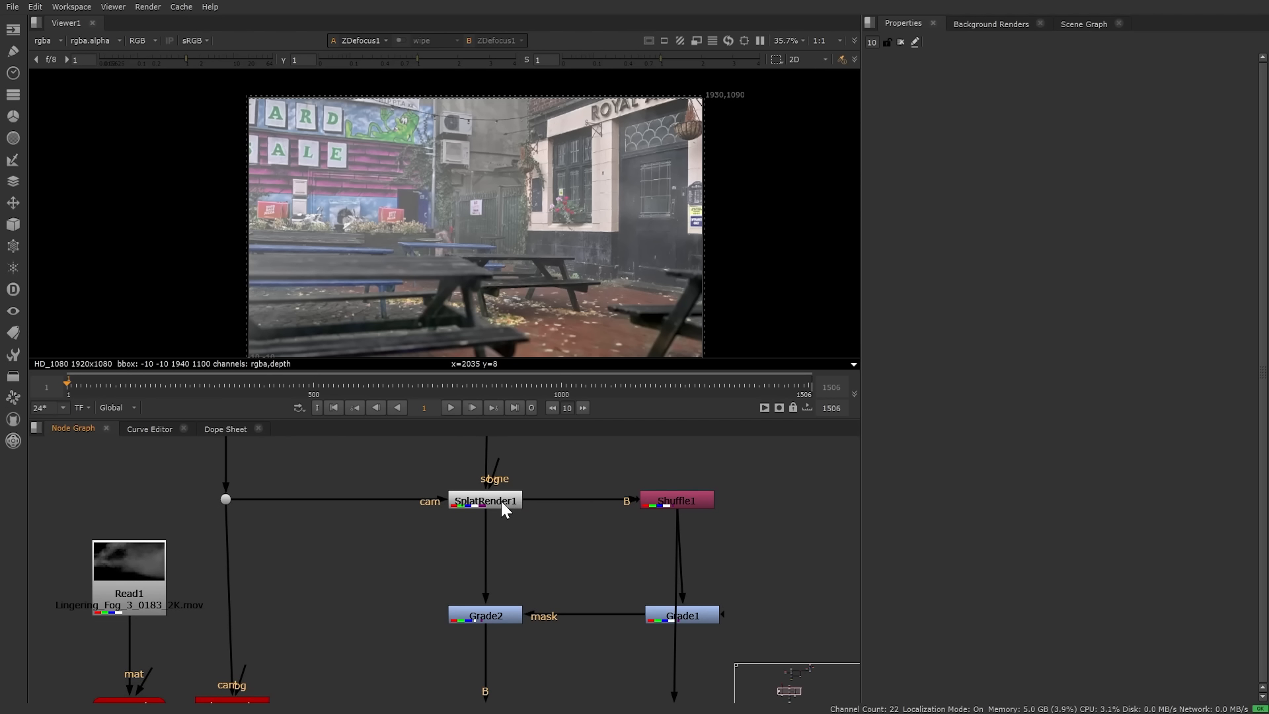
Step: Inspect SplatRender1's Motion Blur settings, then expand its Deep output section
double_click(502, 505)
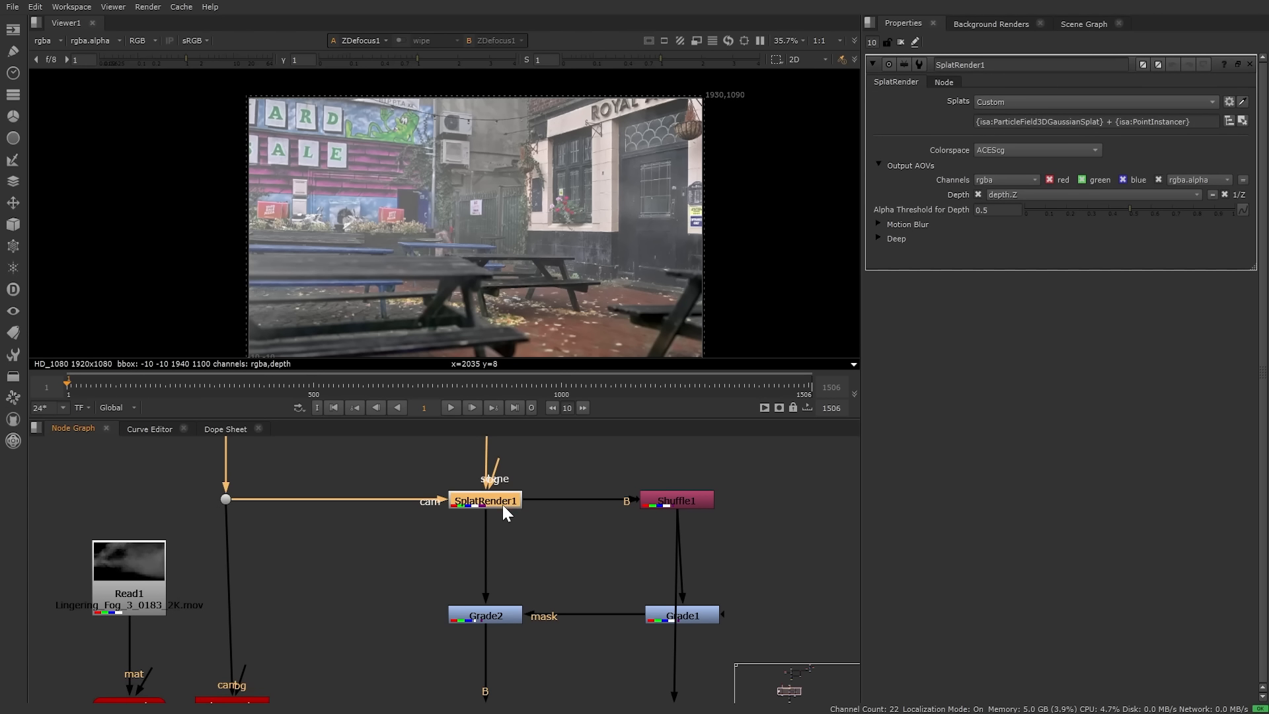
click(880, 223)
click(880, 224)
click(877, 237)
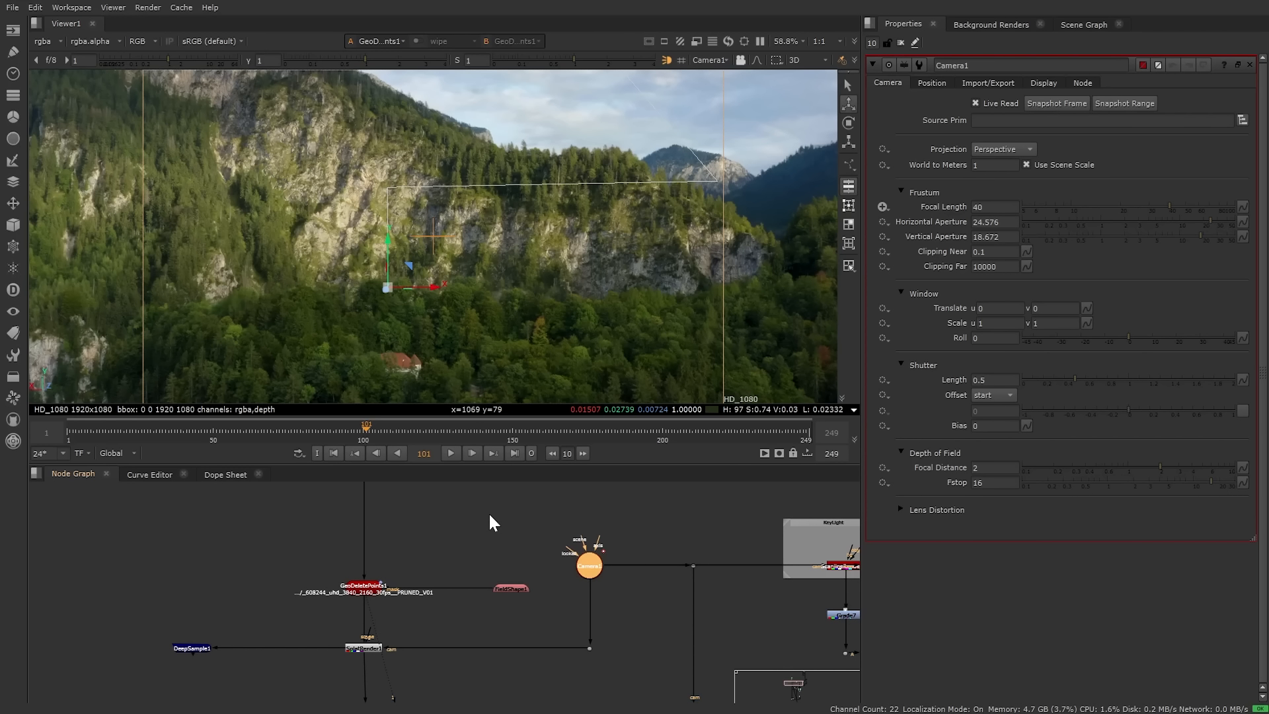
Step: View the castle splat from the GeoTransform1 node
middle_drag(346, 527, 399, 603)
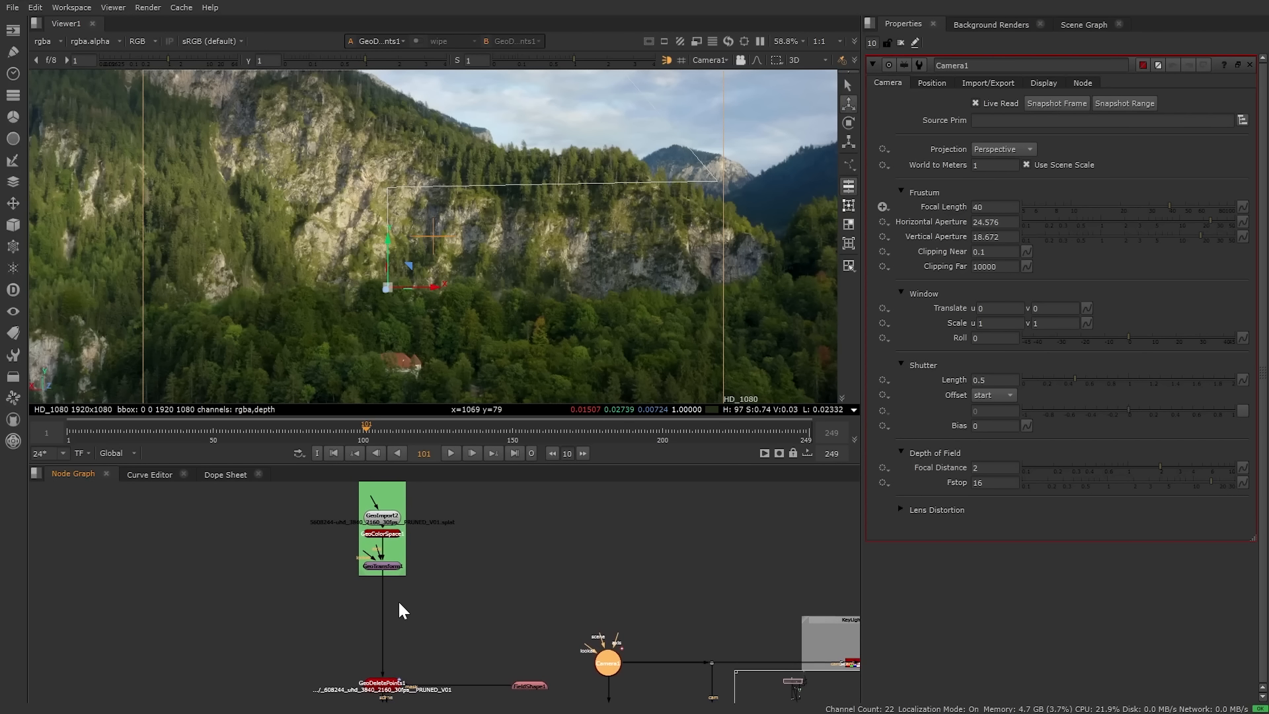
click(386, 562)
key(1)
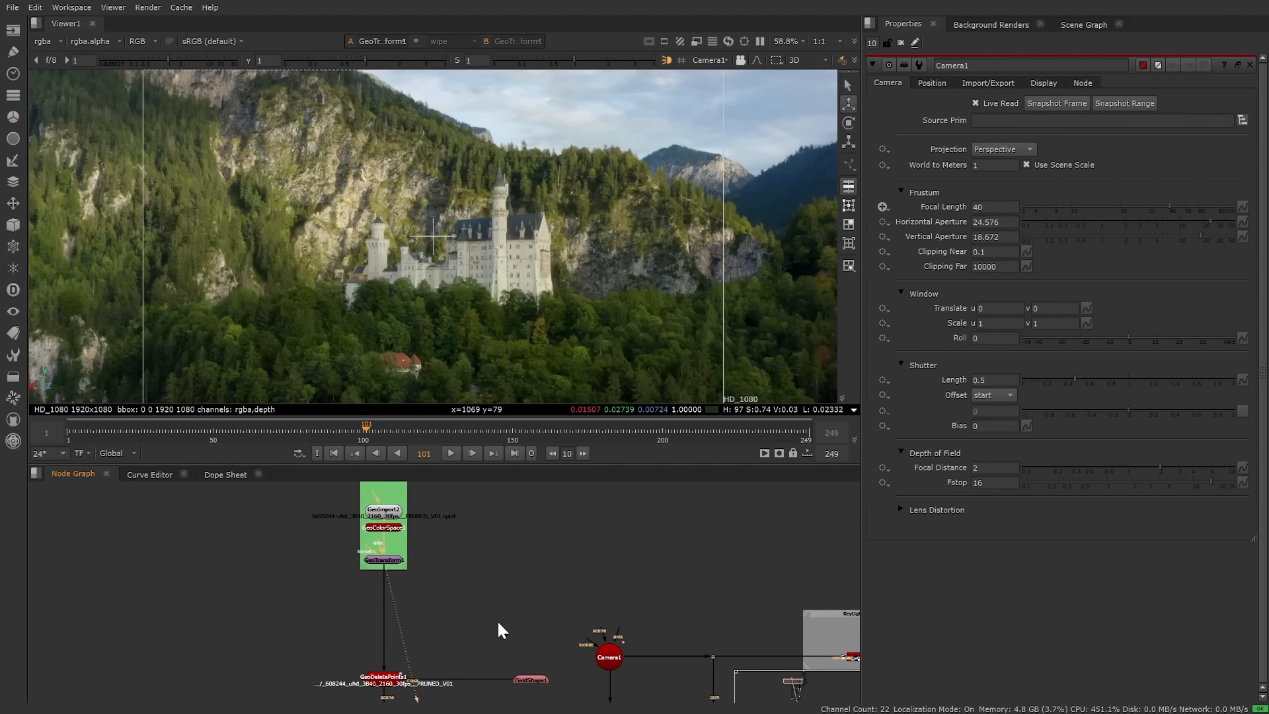
Step: Show FieldShape1's box and view GeoDeletePoints1, with the castle points deleted and only the mountain left
middle_drag(449, 624, 457, 553)
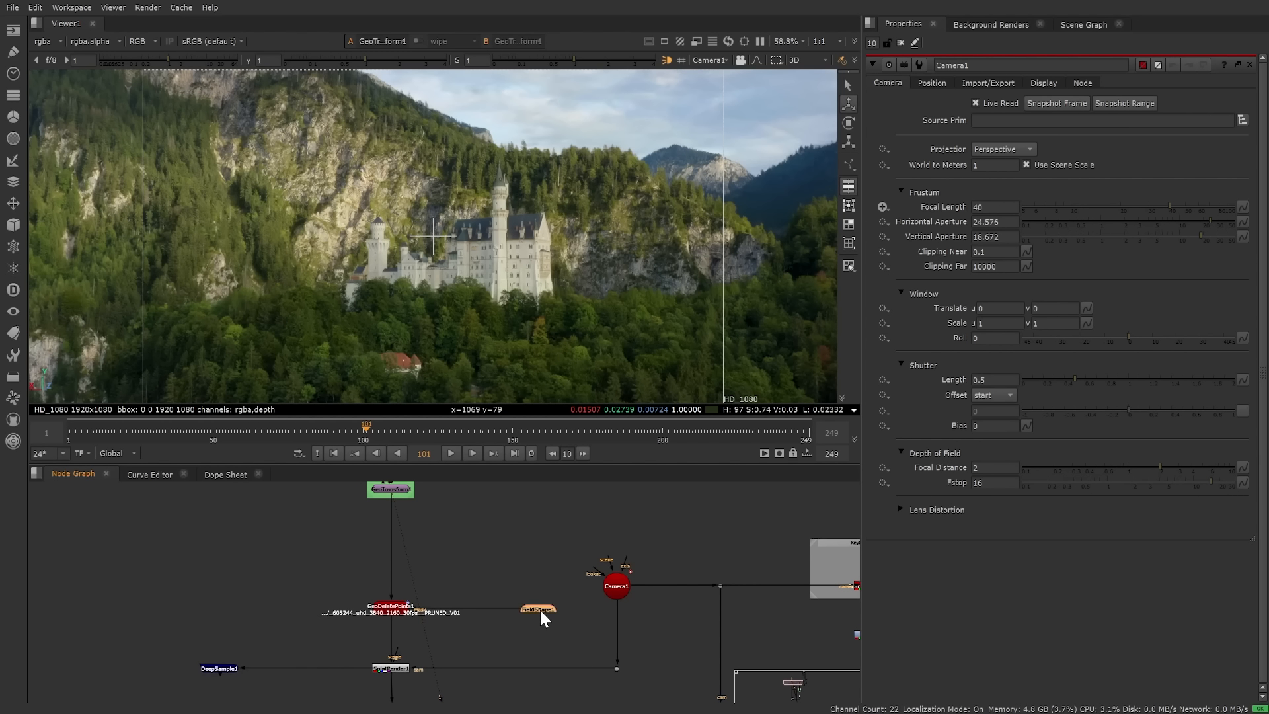
double_click(540, 608)
click(392, 606)
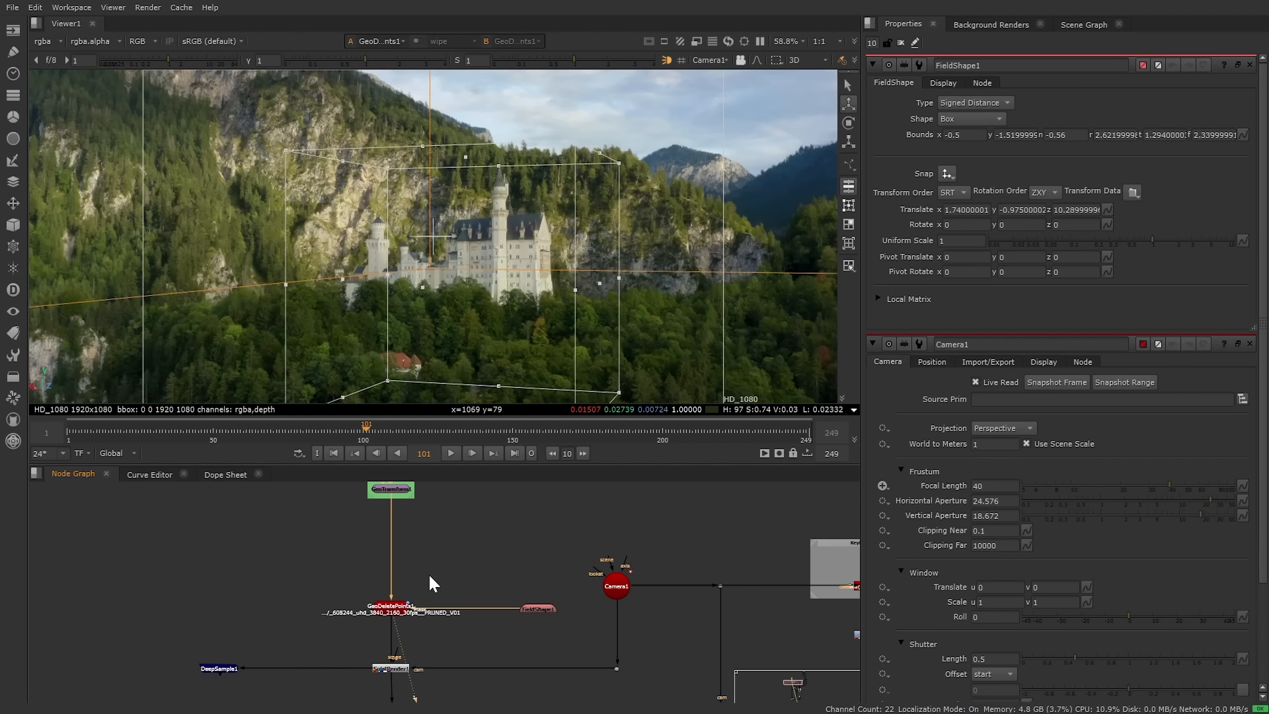
key(1)
click(463, 582)
Step: Pan the node graph to inspect the upper and lower node clusters
middle_drag(312, 598, 316, 573)
scroll(352, 597, down, 5)
middle_drag(507, 546, 419, 635)
middle_drag(442, 546, 407, 635)
drag(427, 522, 655, 678)
click(422, 632)
middle_drag(421, 668, 473, 478)
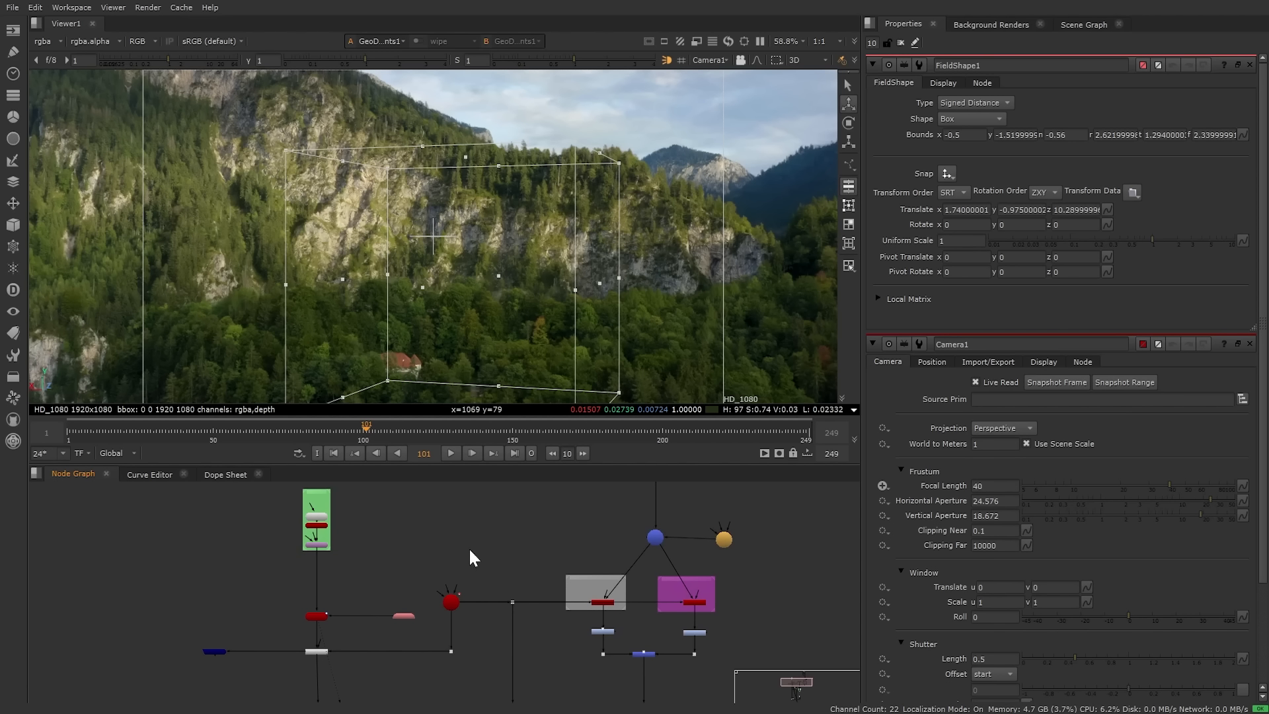
middle_drag(470, 691, 519, 559)
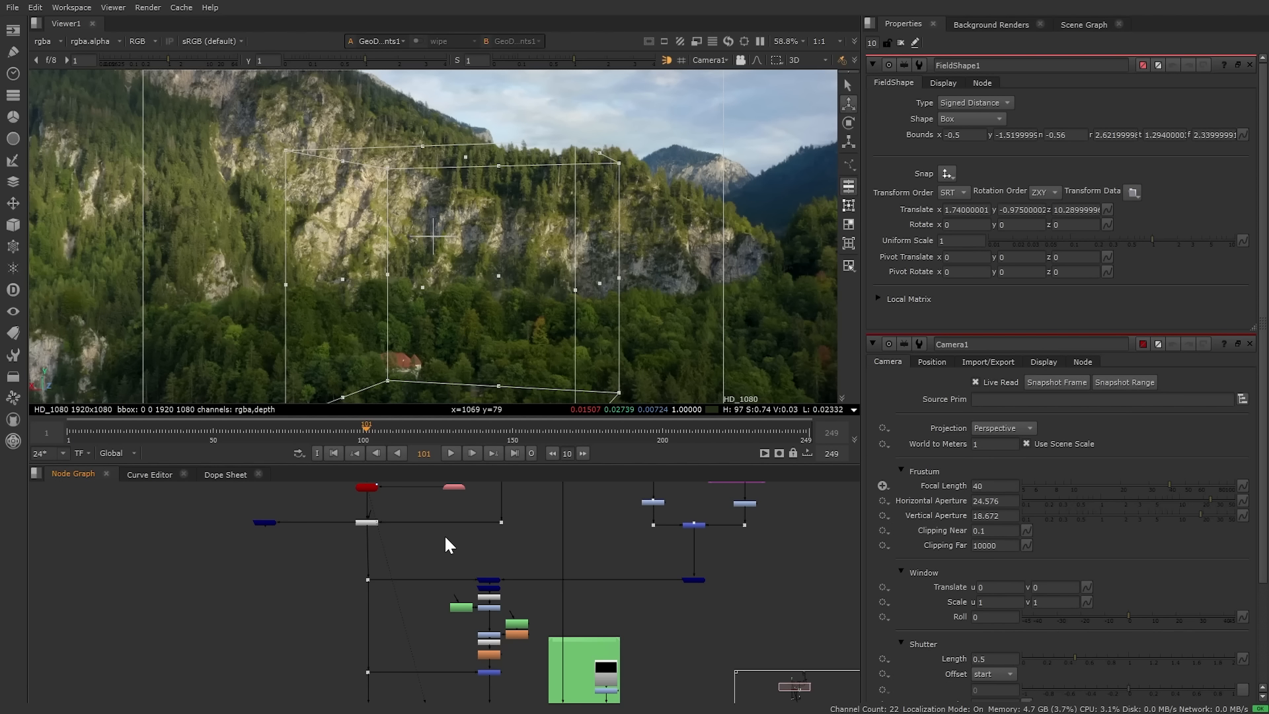
Step: Pan over to the GeoBindMaterial and BasicSurface material binding nodes
middle_drag(437, 540, 377, 636)
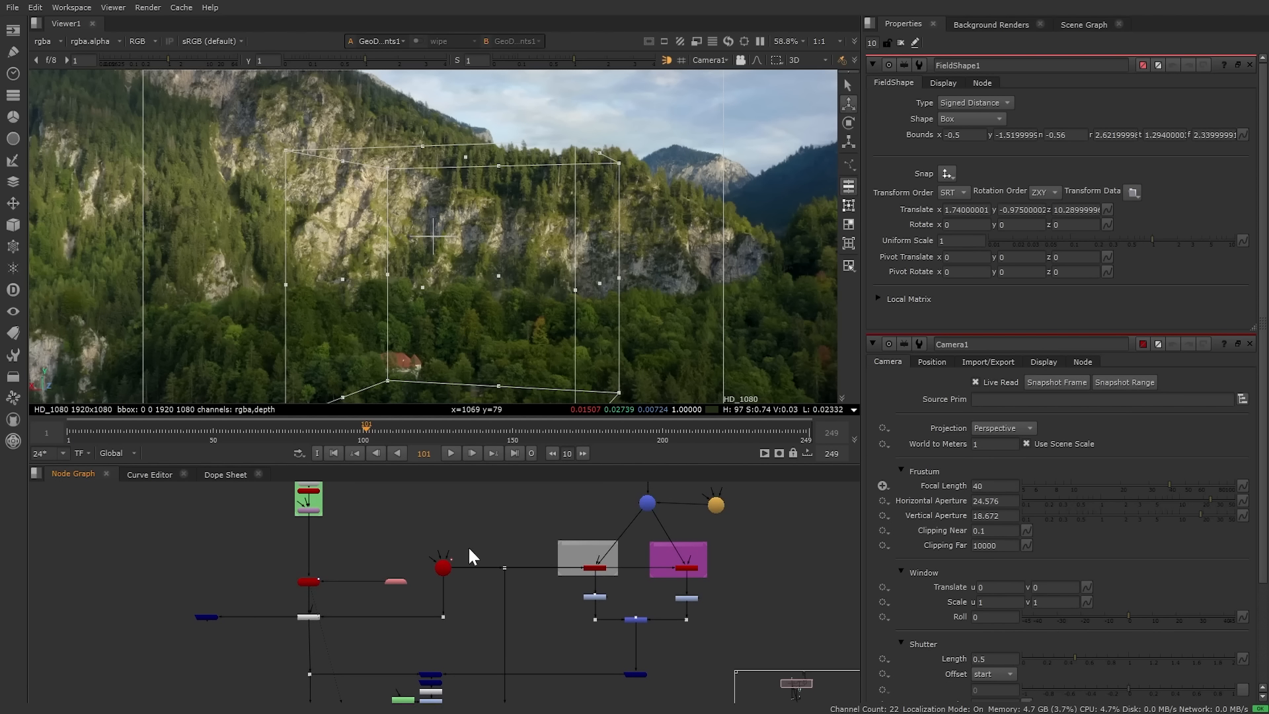
middle_drag(454, 564, 454, 622)
scroll(361, 559, up, 2)
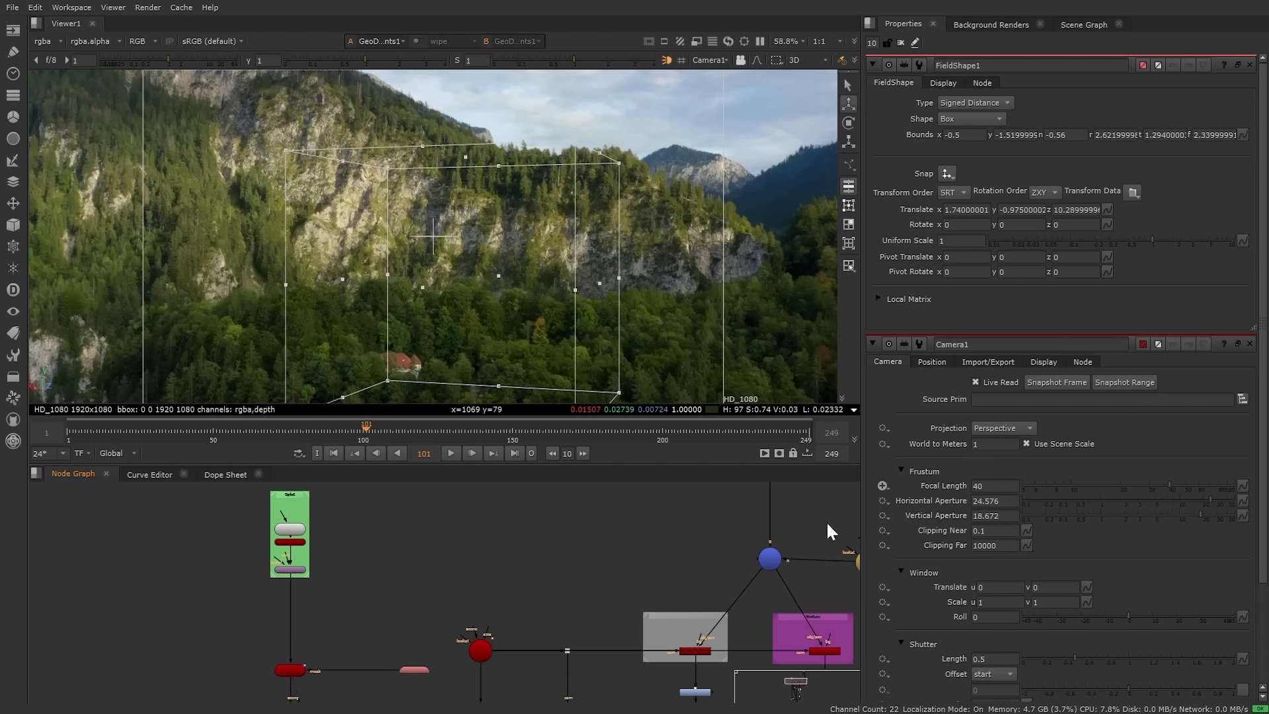
middle_drag(760, 528, 479, 646)
scroll(517, 519, up, 3)
middle_drag(517, 518, 516, 570)
Step: View the GeoImport3 castle mesh in 3D and clear all properties panels
click(477, 518)
key(1)
scroll(485, 348, down, 3)
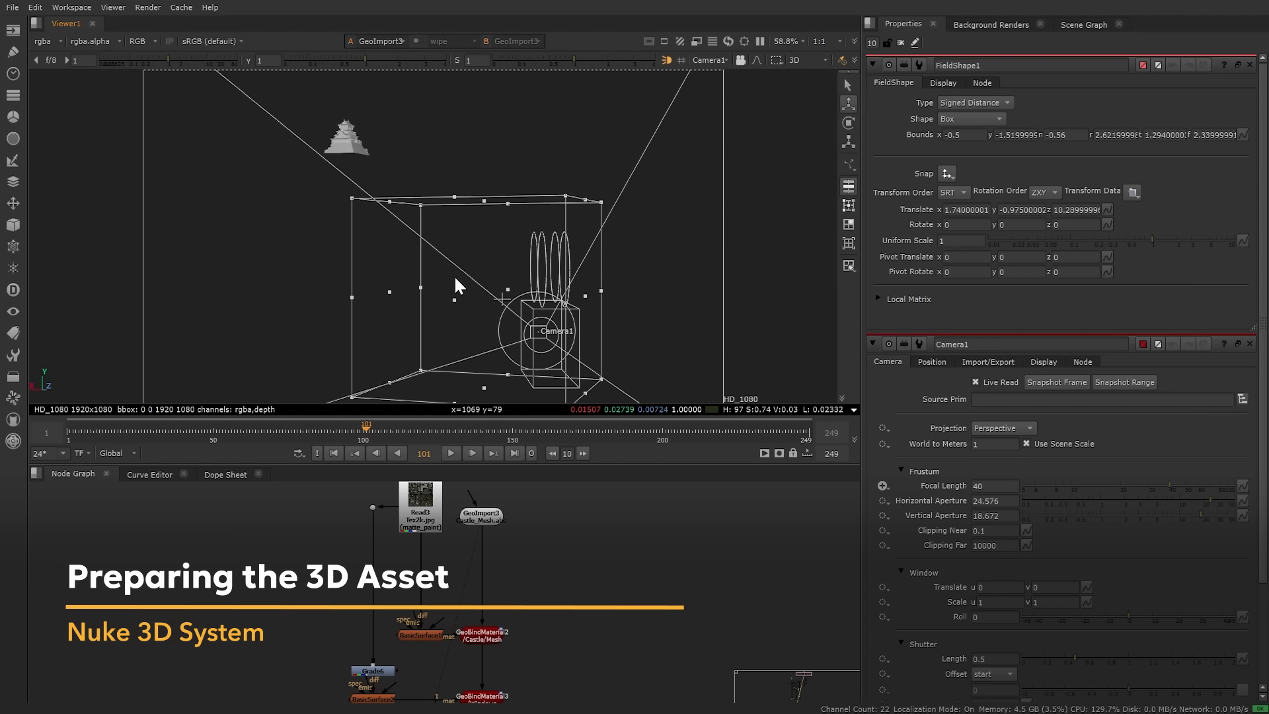
middle_drag(423, 270, 438, 359)
scroll(359, 256, up, 4)
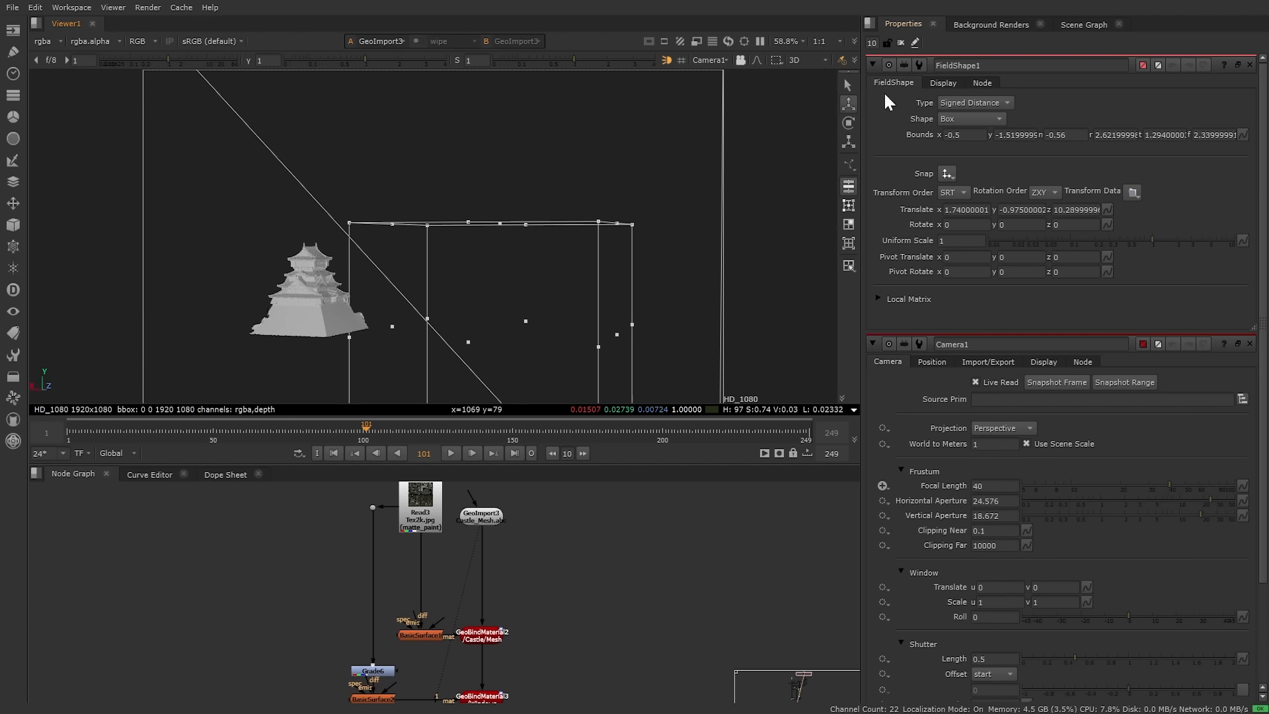
click(901, 43)
ctrl+drag(368, 312, 437, 303)
Step: View the castle with its material applied via GeoBindMaterial2
click(478, 638)
scroll(478, 639, up, 4)
key(1)
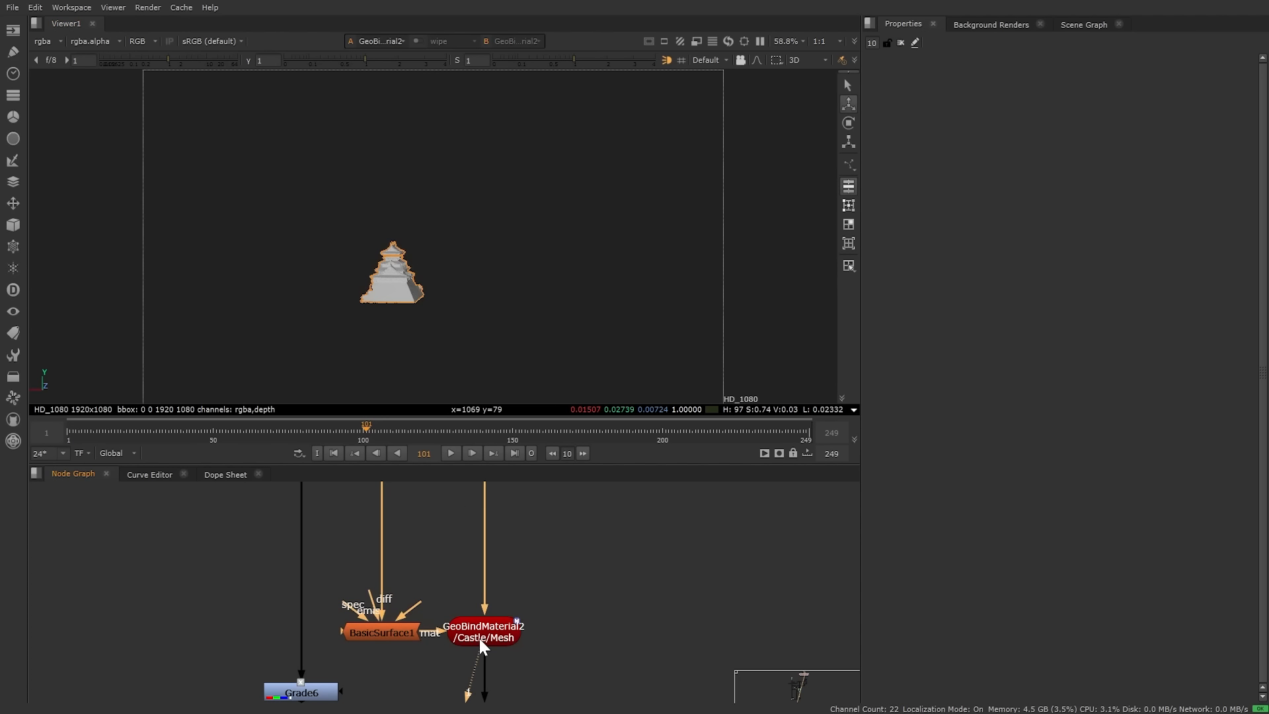
ctrl+drag(493, 306, 420, 278)
scroll(411, 278, up, 2)
Step: View the castle with the window material from GeoBindMaterial3
middle_drag(527, 603, 572, 440)
click(525, 559)
key(1)
scroll(316, 236, up, 4)
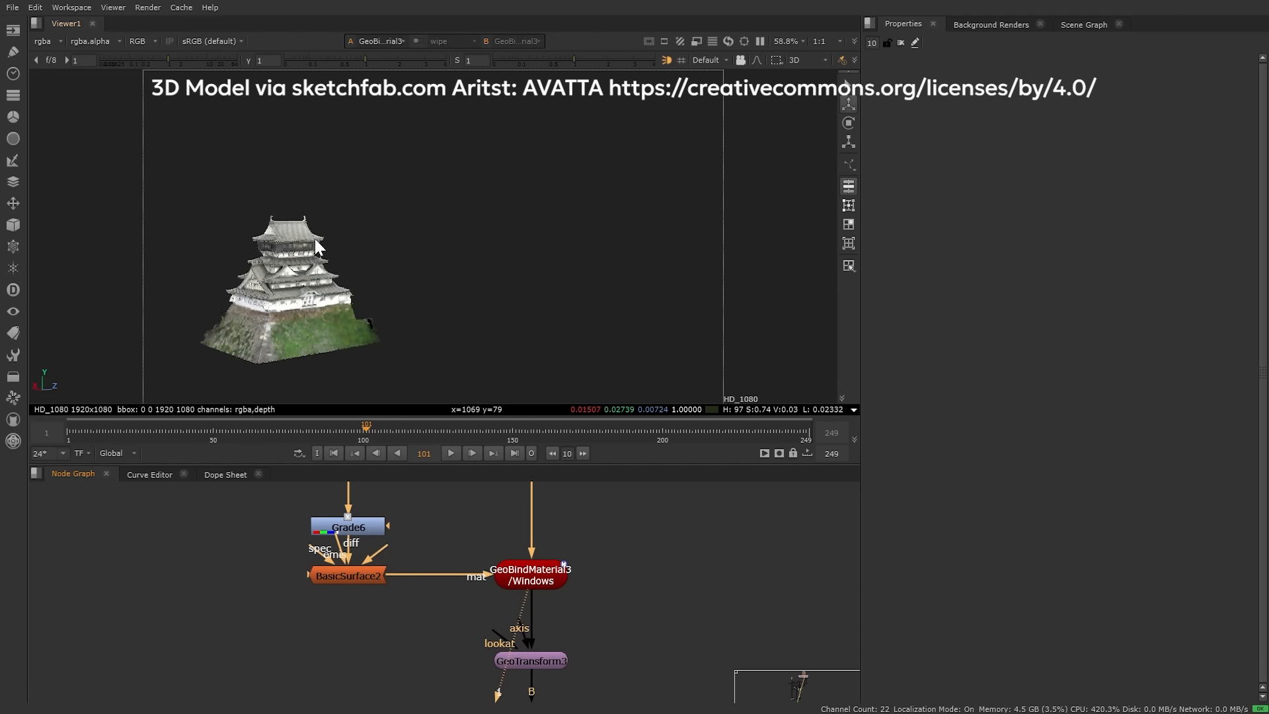
scroll(436, 287, down, 2)
scroll(532, 525, down, 3)
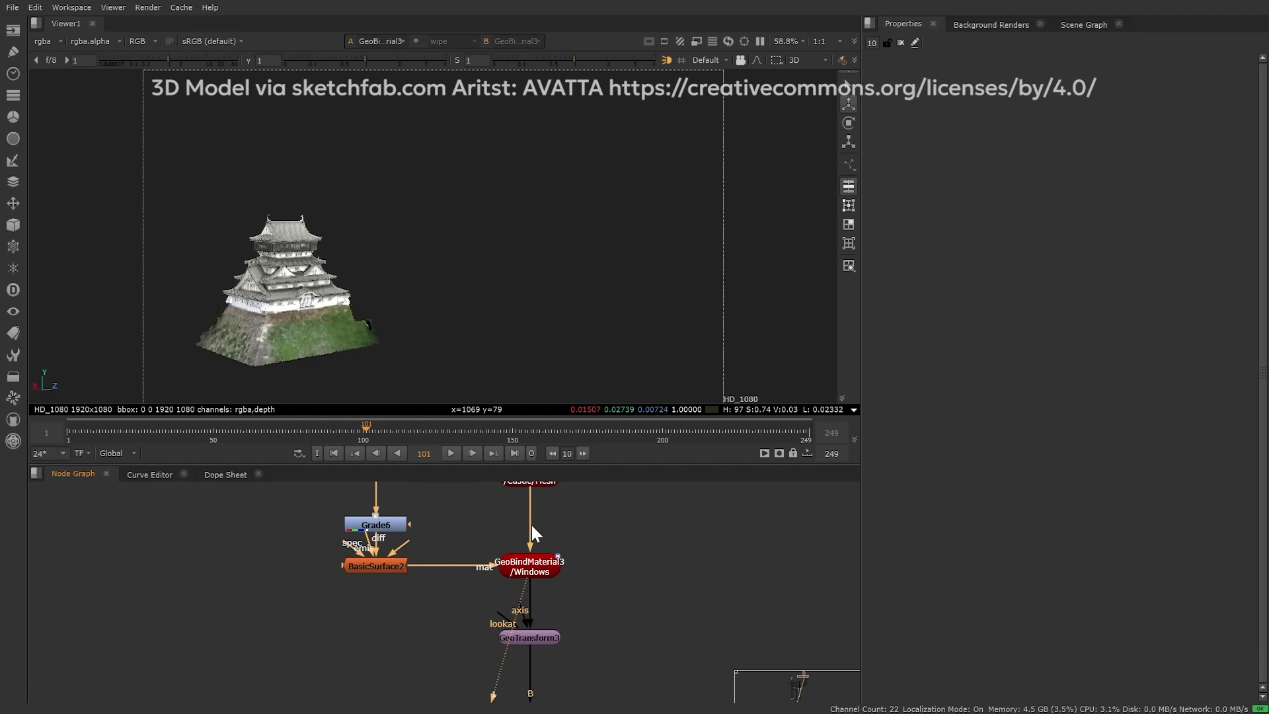
Step: View the transformed castle from GeoTransform3, centred in the 3D view
middle_drag(586, 645, 555, 557)
click(535, 560)
key(1)
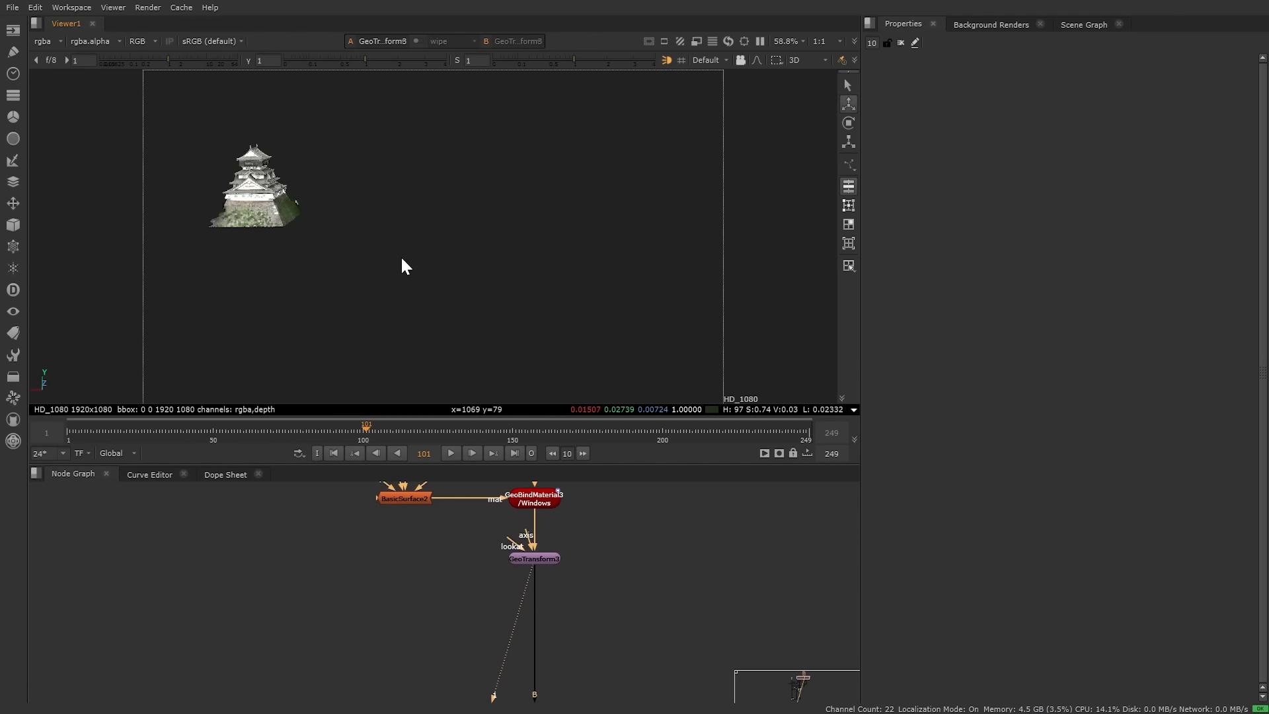
ctrl+drag(401, 256, 508, 356)
middle_drag(284, 258, 416, 320)
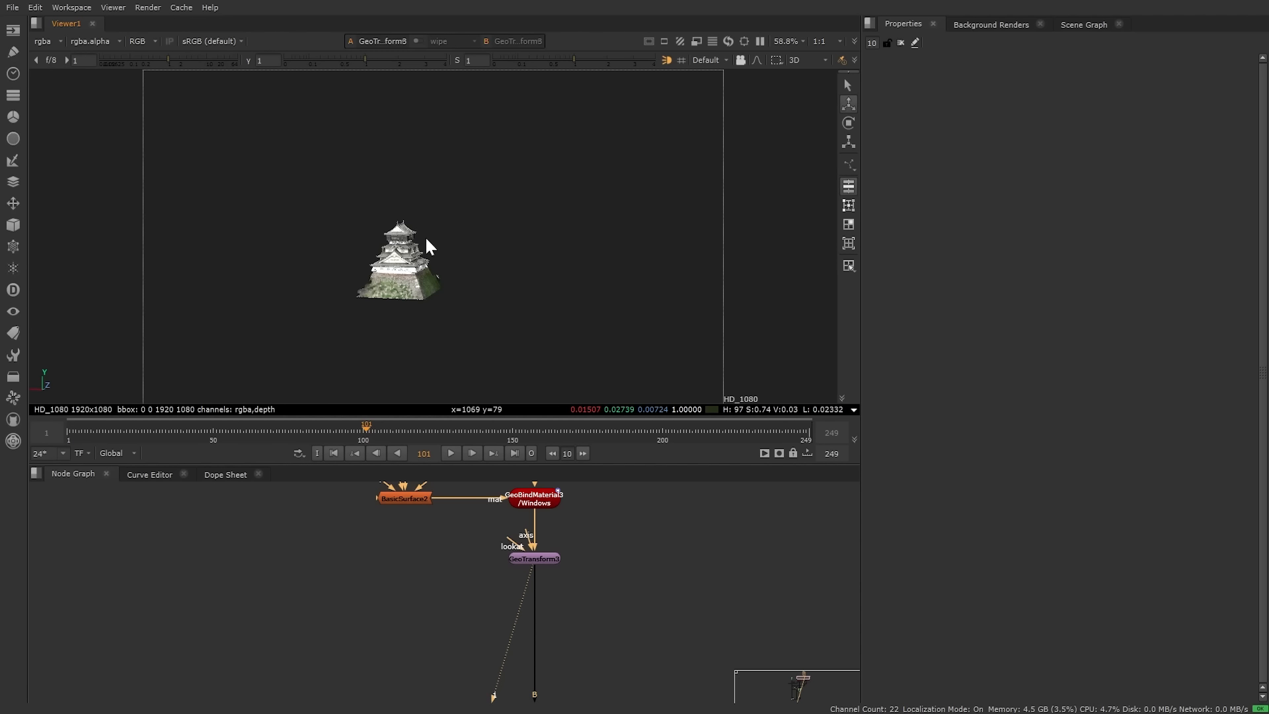
Step: View the assembled GeoScene1, framing the castle and DirectLight1 in 3D
middle_drag(386, 598, 374, 475)
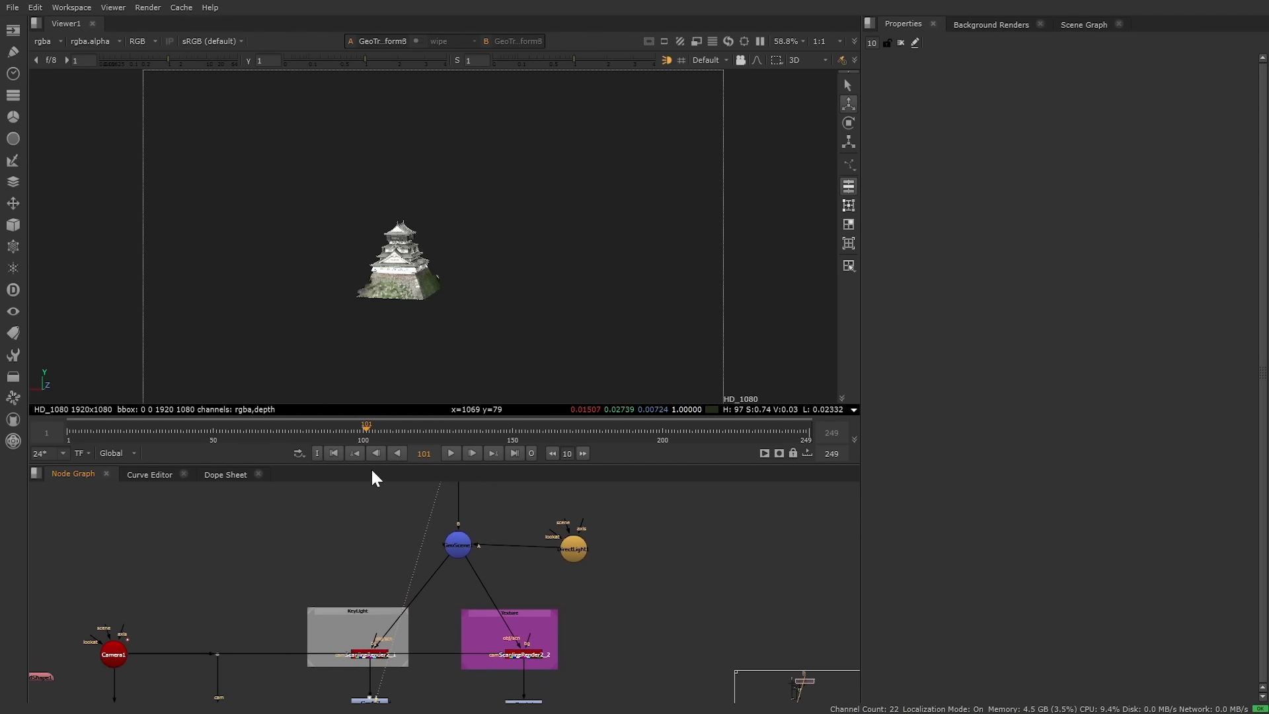
scroll(507, 498, up, 3)
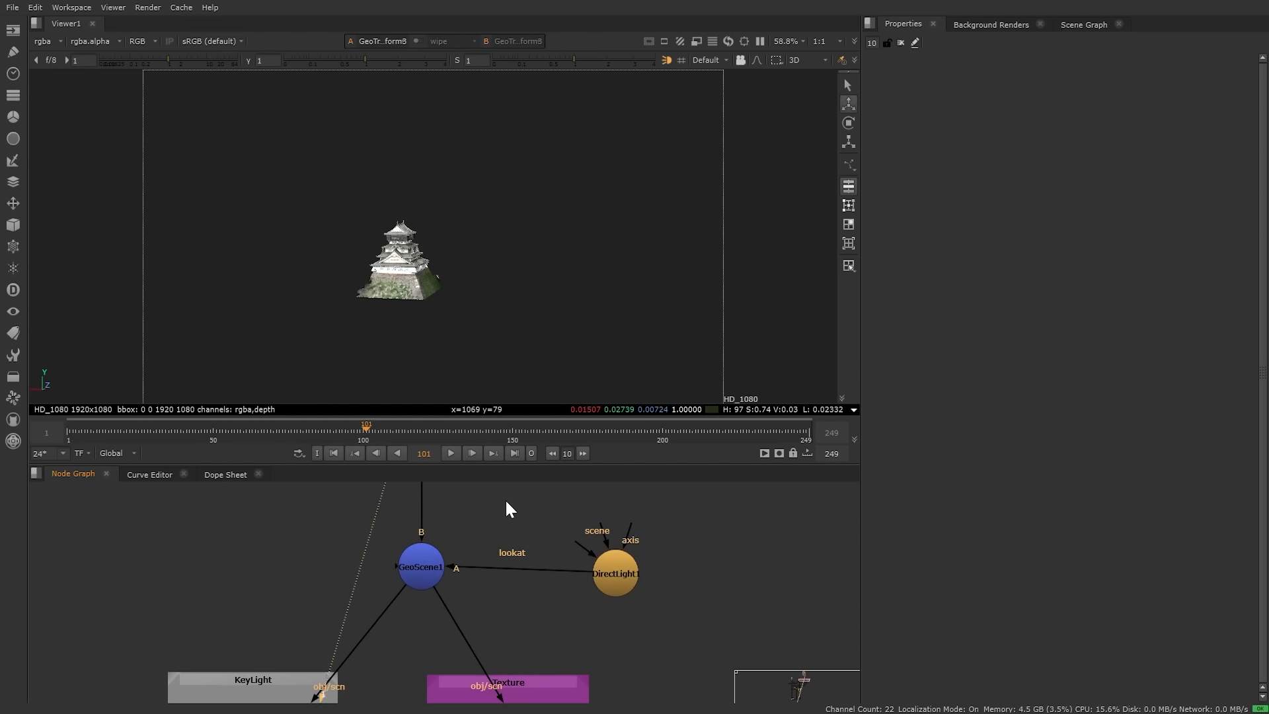
click(427, 567)
key(1)
ctrl+drag(542, 252, 584, 204)
scroll(584, 205, down, 5)
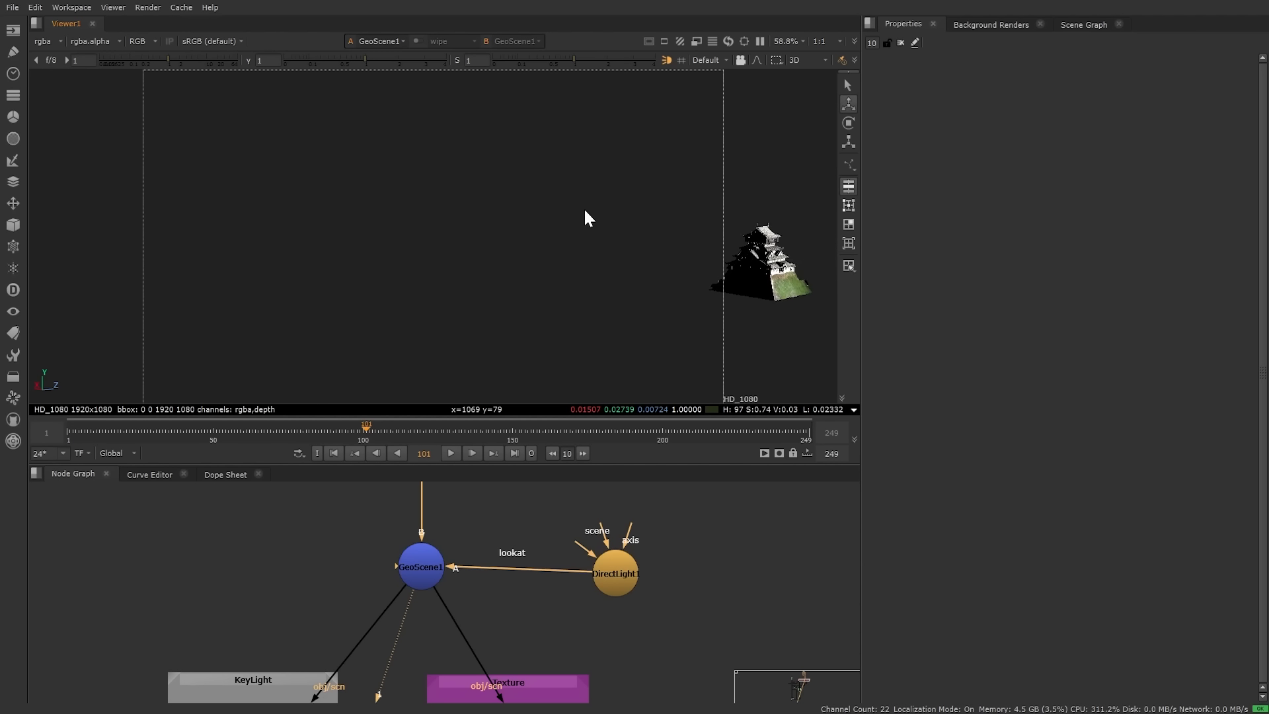
middle_drag(653, 206, 246, 189)
scroll(497, 609, up, 8)
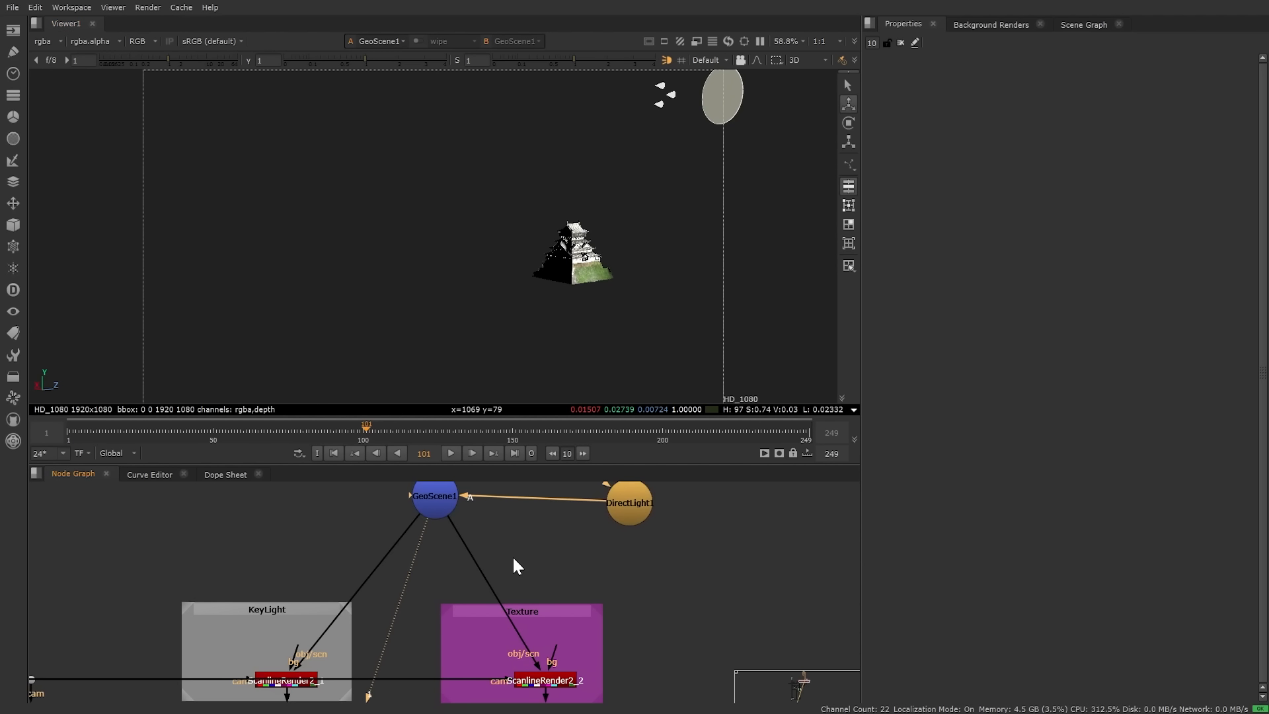
Step: View the ScanlineRender2_1 render and show its settings
double_click(291, 639)
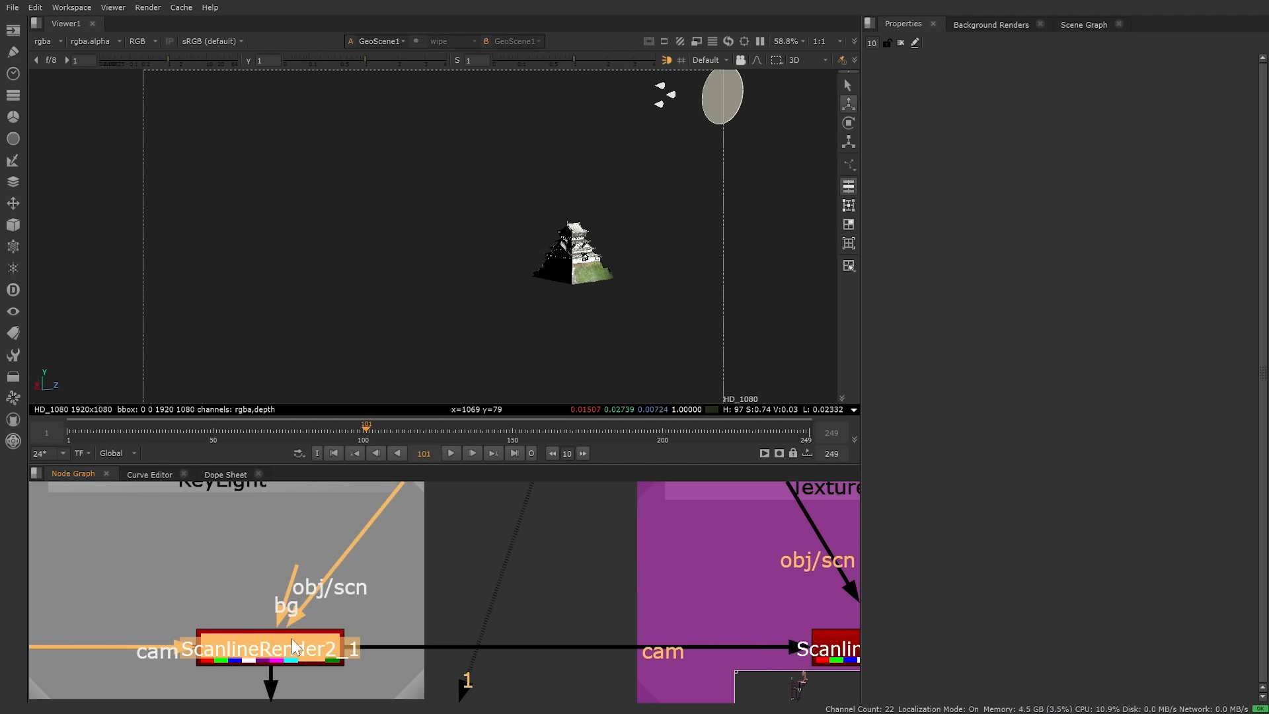
key(1)
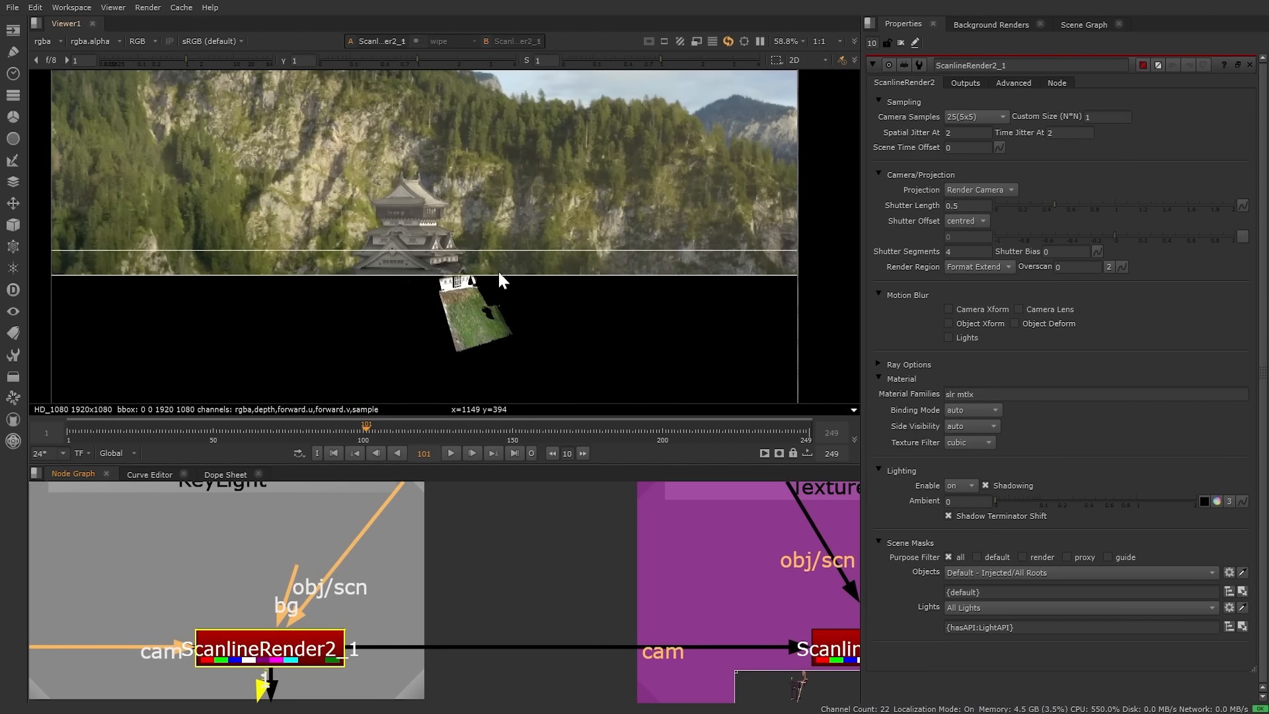
click(704, 590)
Step: View the ScanlineRender2_2 castle render and show its settings
middle_drag(704, 590, 294, 529)
click(461, 586)
key(1)
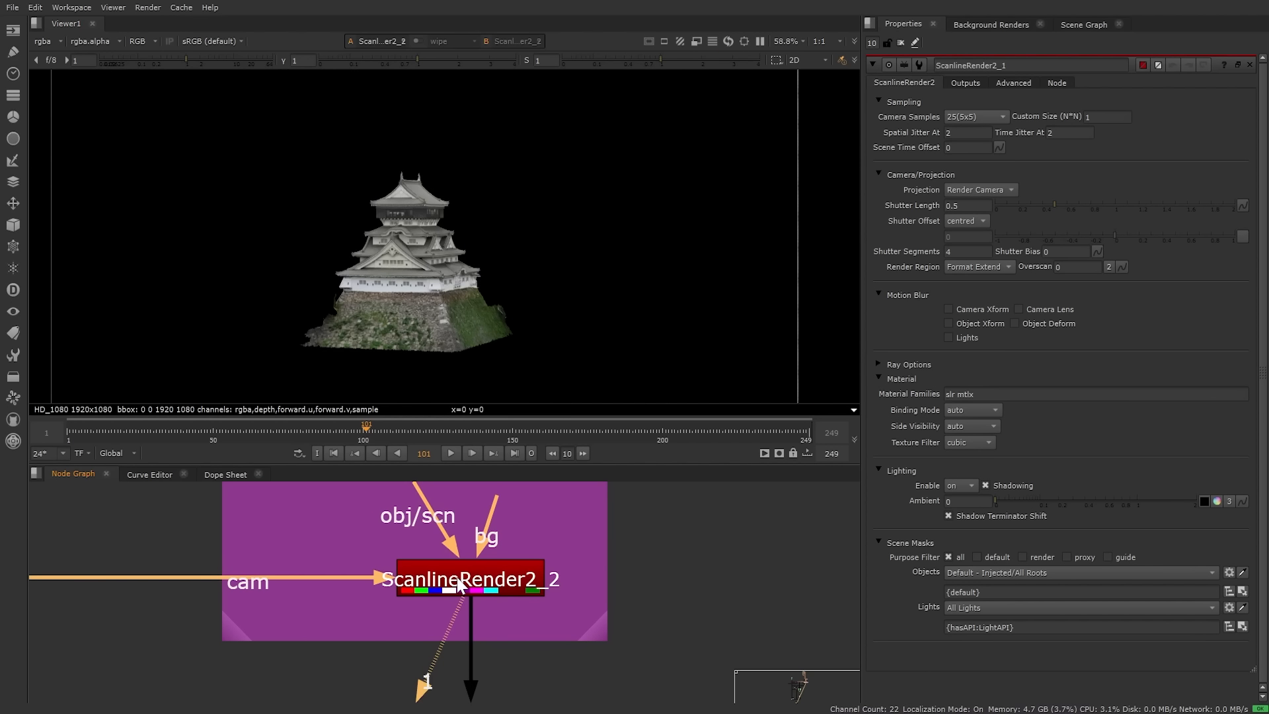
middle_drag(204, 537, 598, 521)
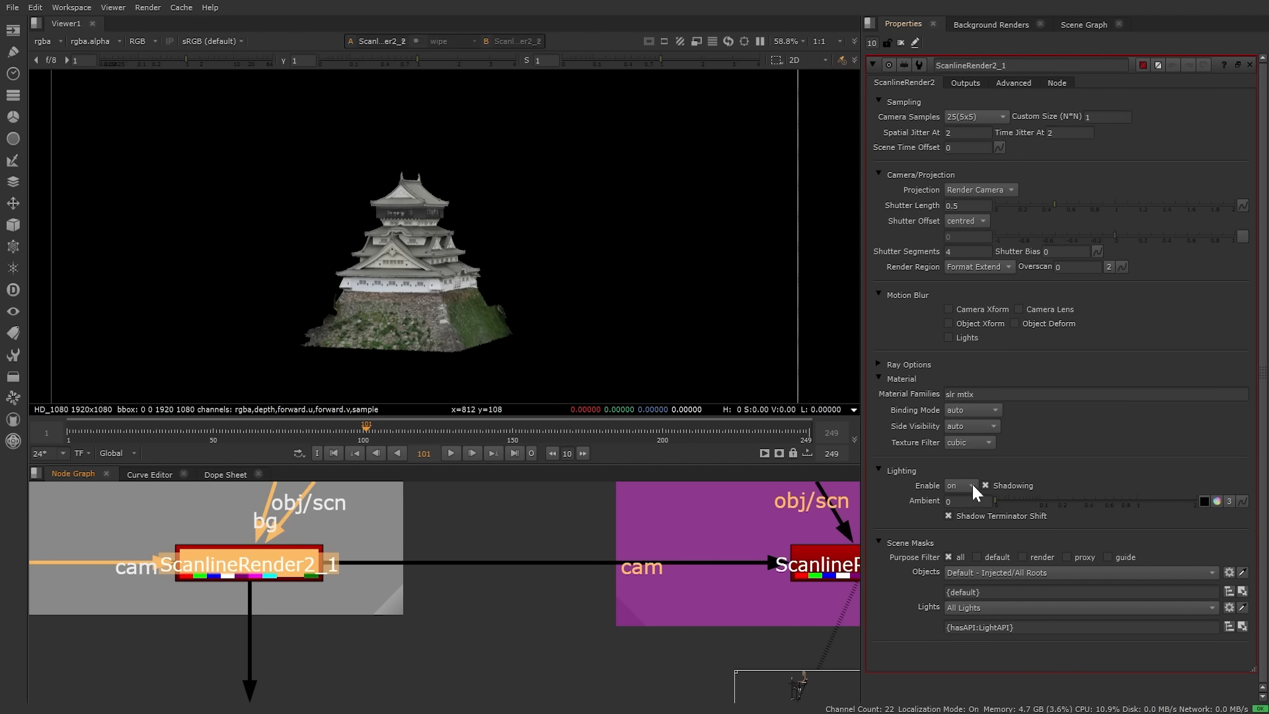
middle_drag(731, 611, 461, 614)
double_click(624, 563)
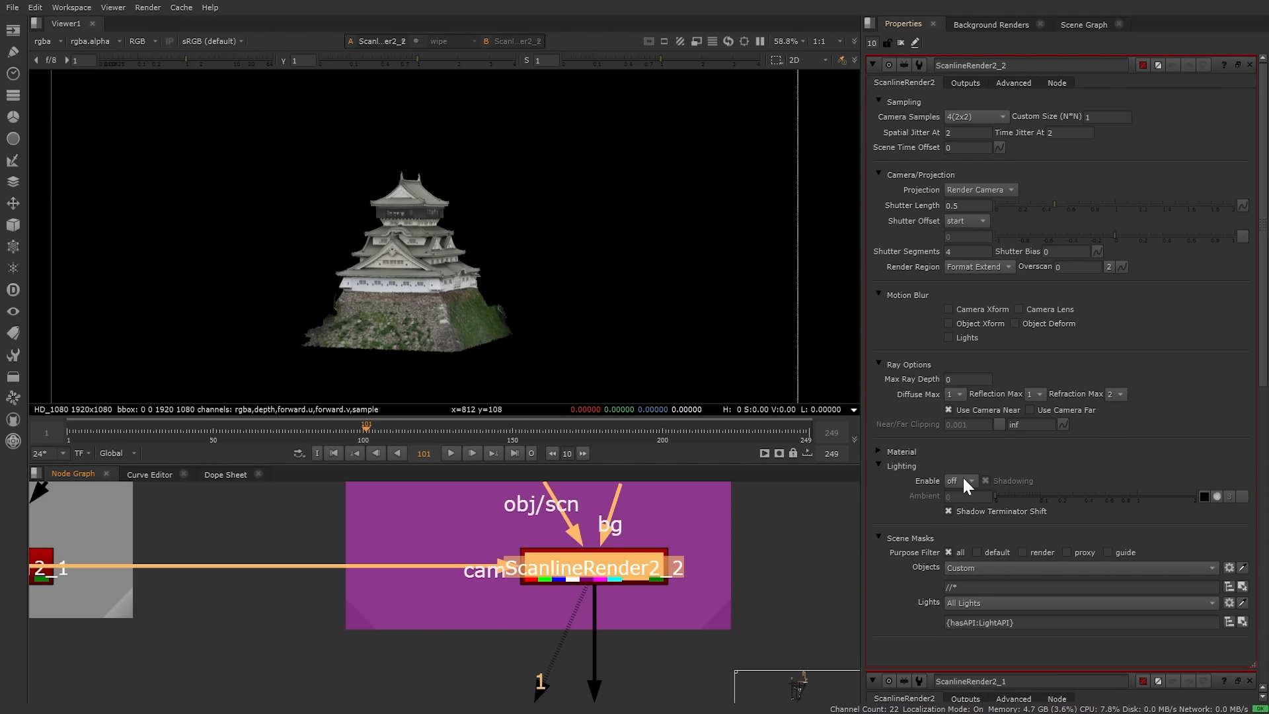
scroll(404, 548, down, 3)
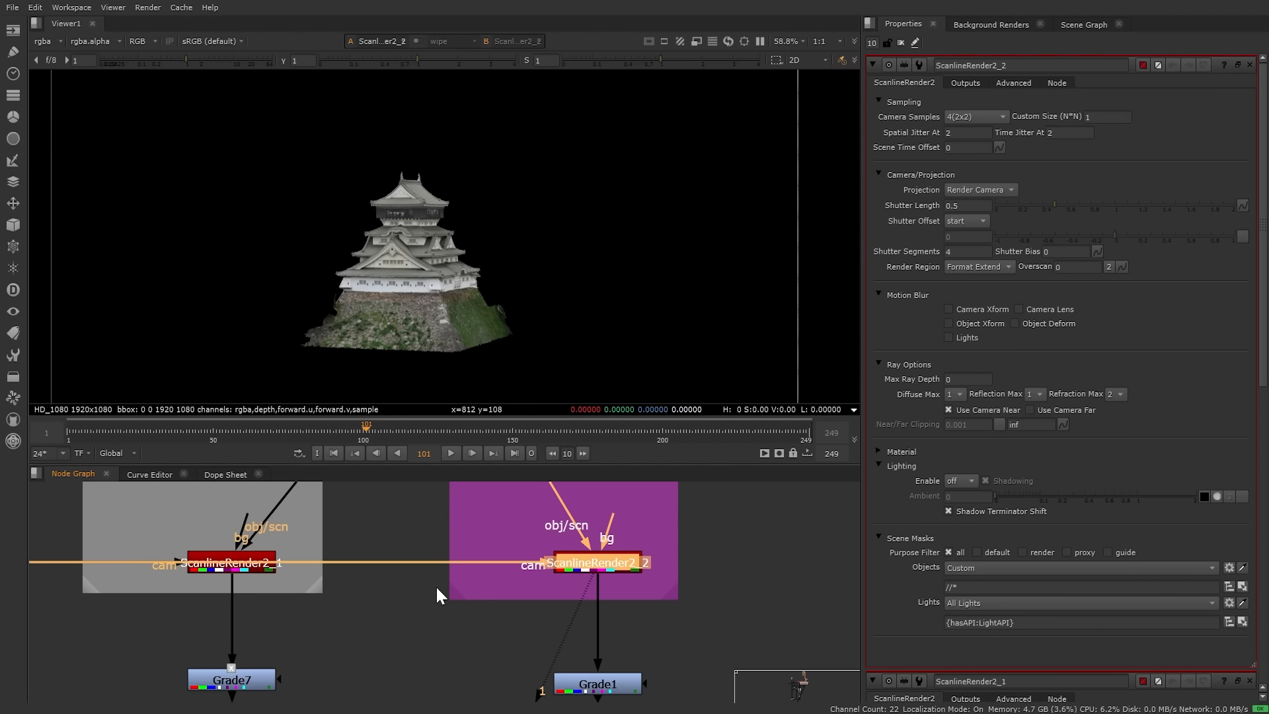
Step: View Merge2's output below the grades and show its properties
middle_drag(411, 649, 448, 515)
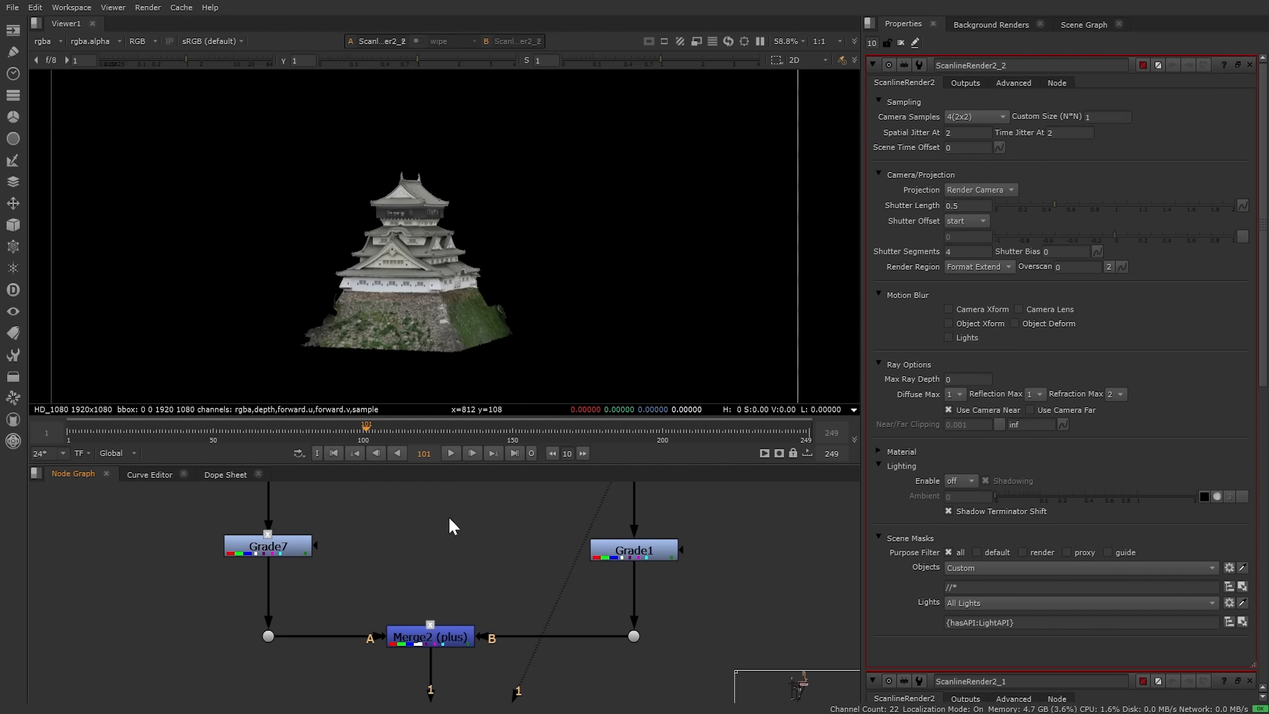
click(275, 551)
click(607, 551)
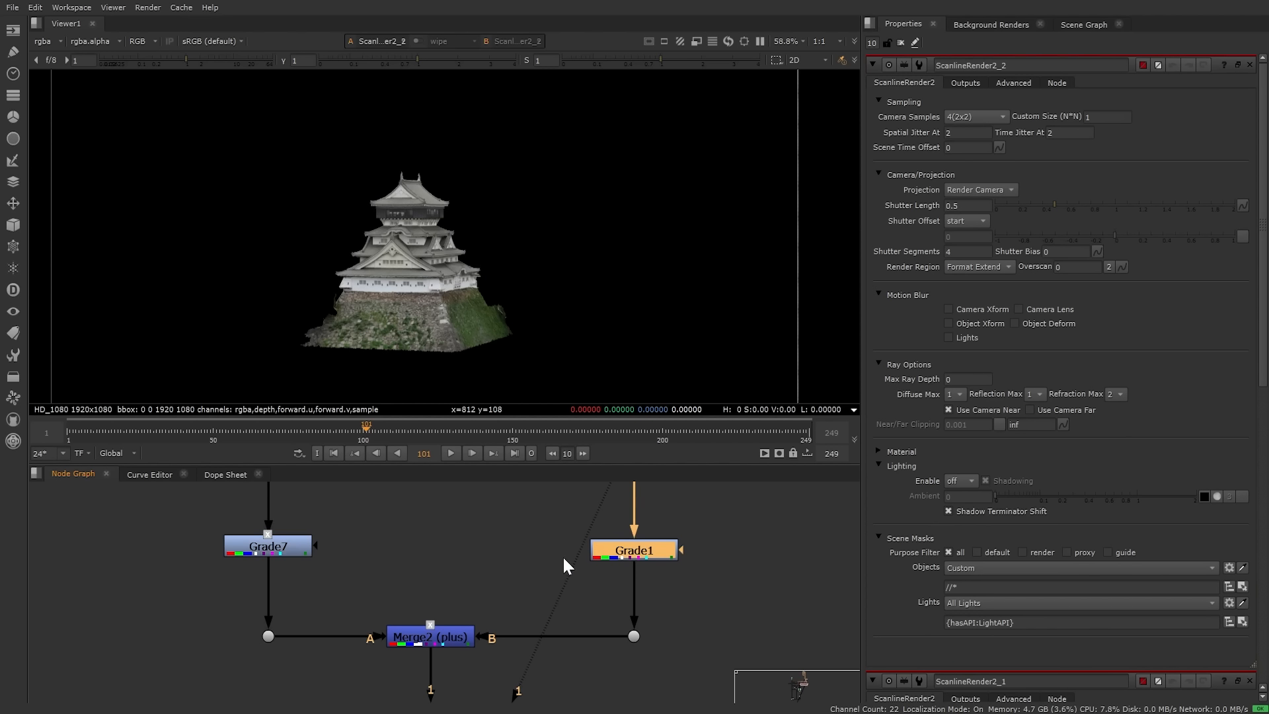
click(439, 636)
key(1)
double_click(439, 634)
Step: View DeepFromImage1's output below Merge2
scroll(438, 636, down, 4)
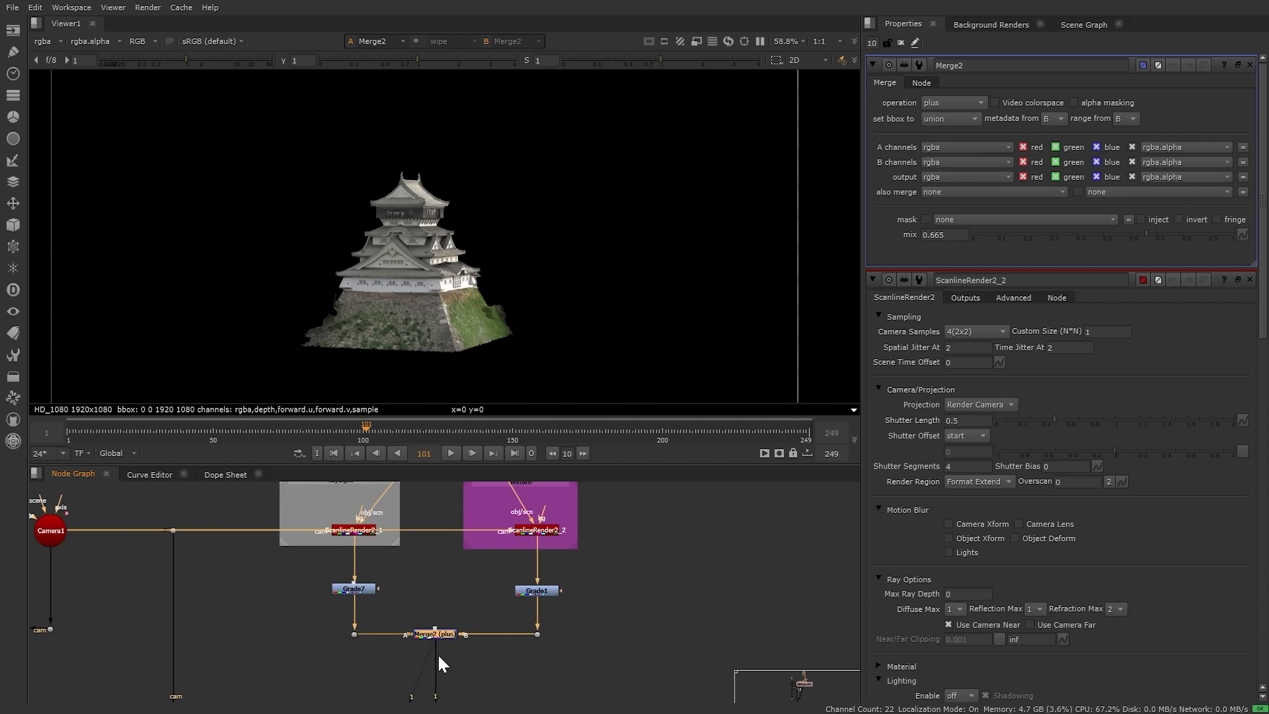
middle_drag(437, 687, 522, 557)
scroll(530, 591, up, 2)
double_click(530, 592)
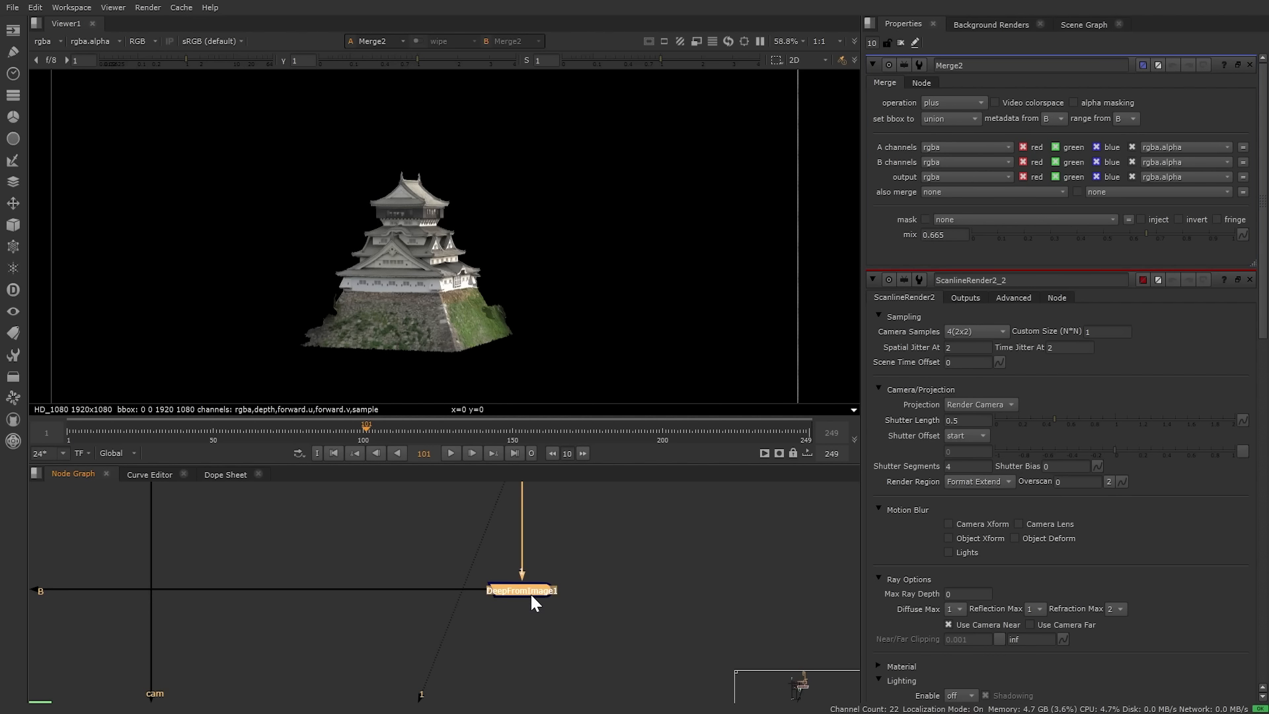
key(1)
Step: Lower Merge2's mix from 0.665 to 0.375
middle_drag(585, 513, 561, 634)
double_click(502, 565)
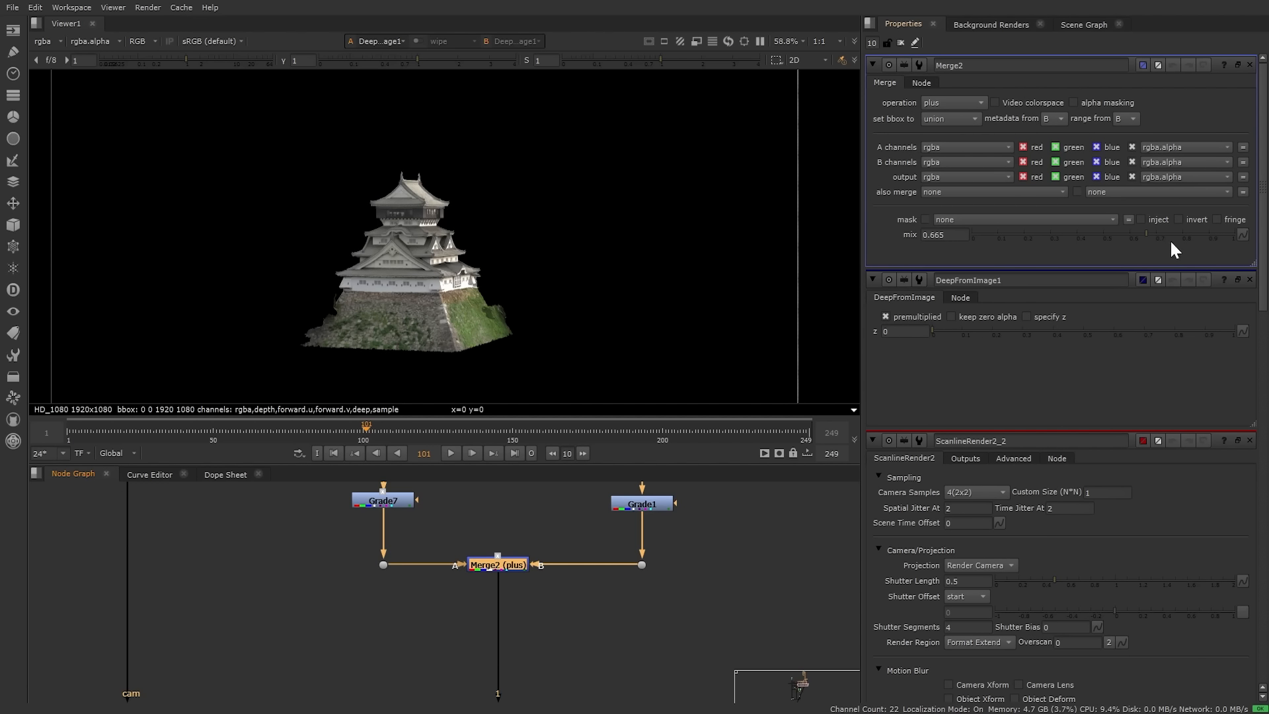
drag(1142, 235, 1069, 232)
scroll(424, 527, down, 4)
middle_drag(177, 541, 705, 548)
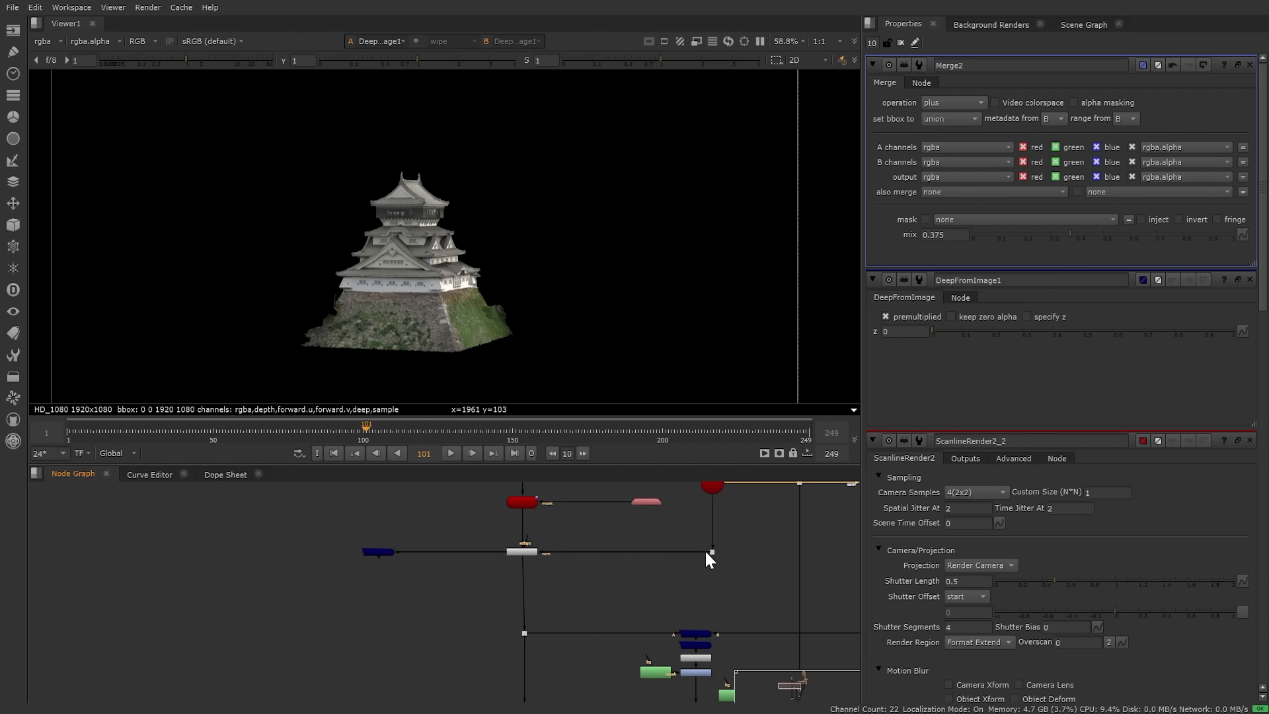
scroll(564, 545, up, 8)
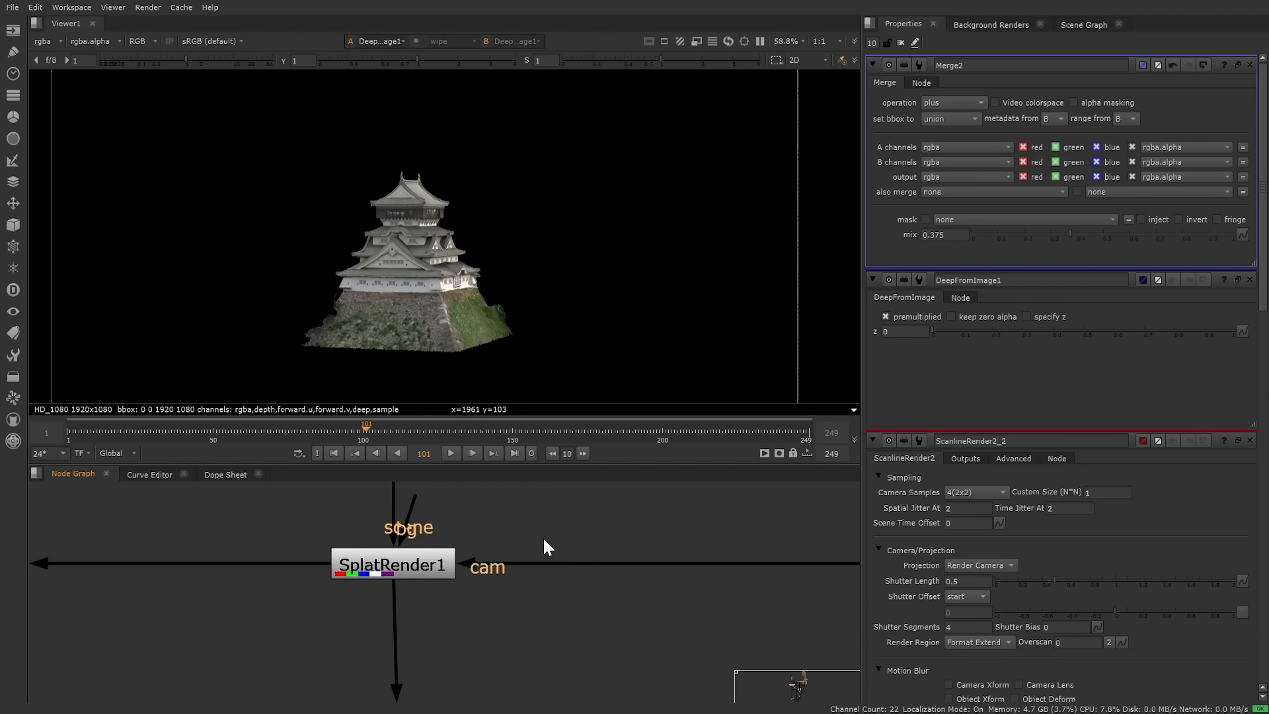
Step: Set SplatRender1's deep Alpha Threshold to 0.5
double_click(419, 572)
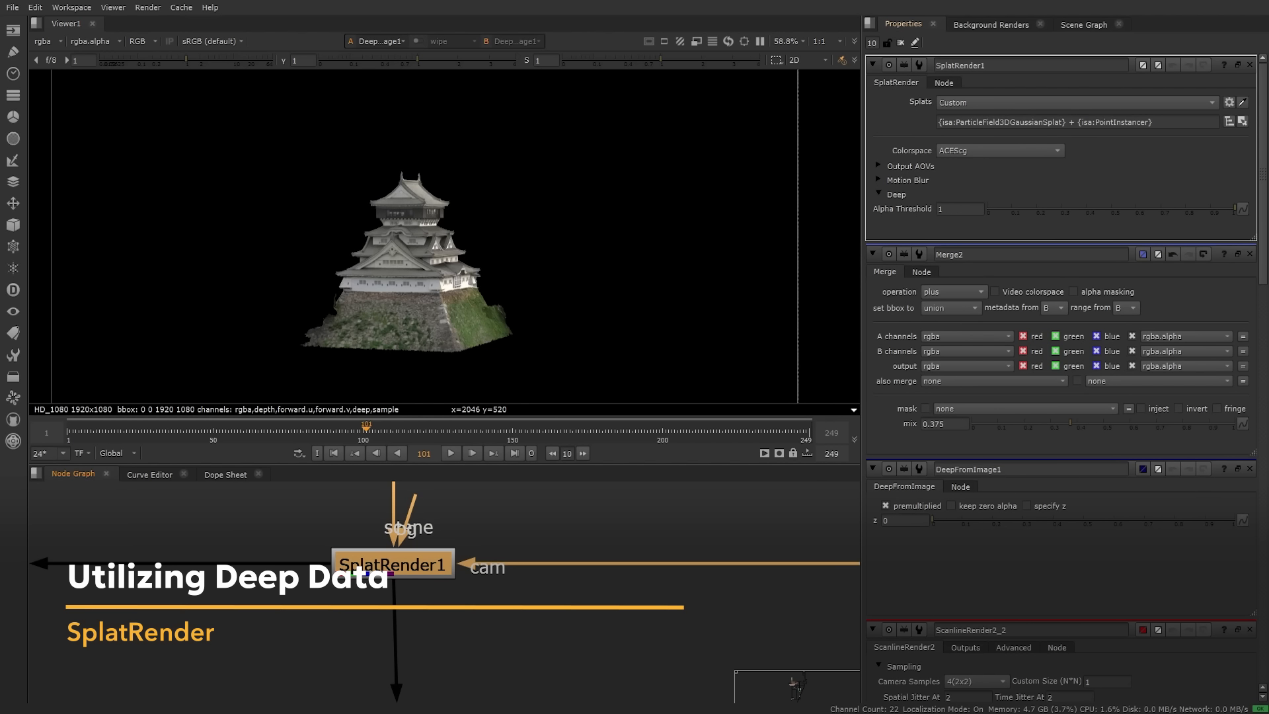
click(959, 209)
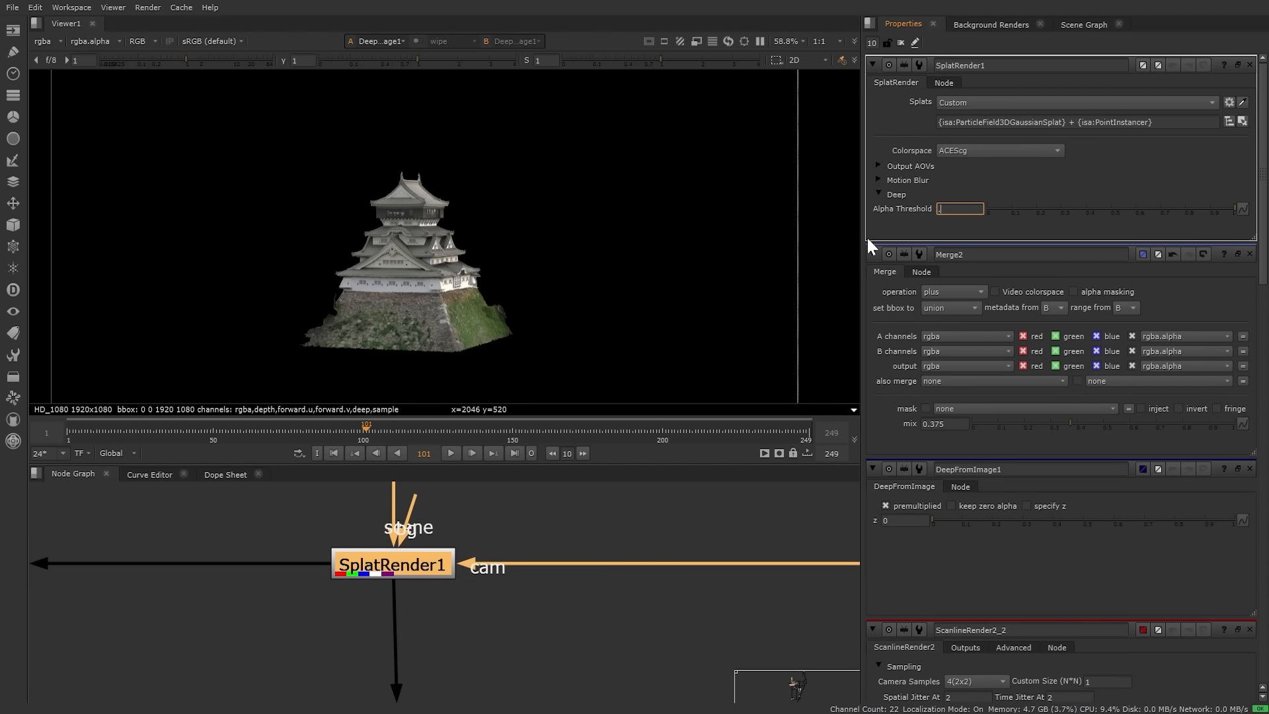
text(0.5)
Step: View DeepSample1 and show its sample table
click(243, 515)
middle_drag(225, 556, 607, 566)
key(1)
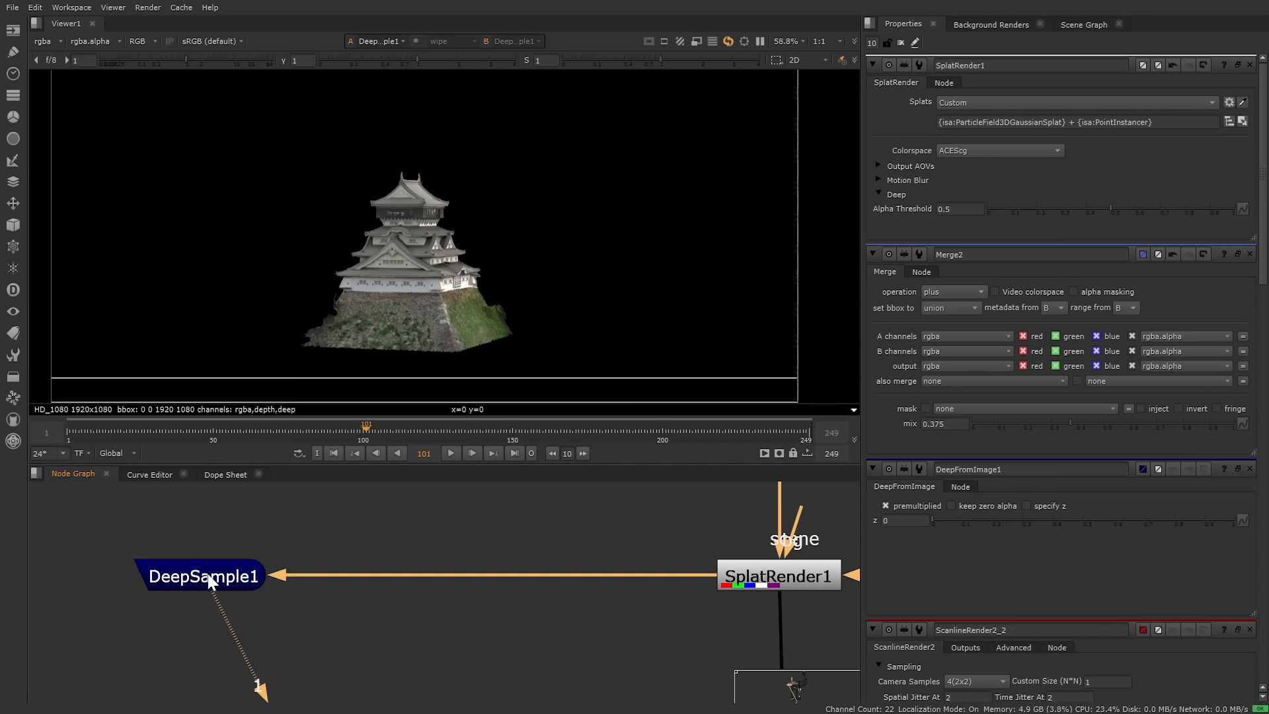
double_click(211, 583)
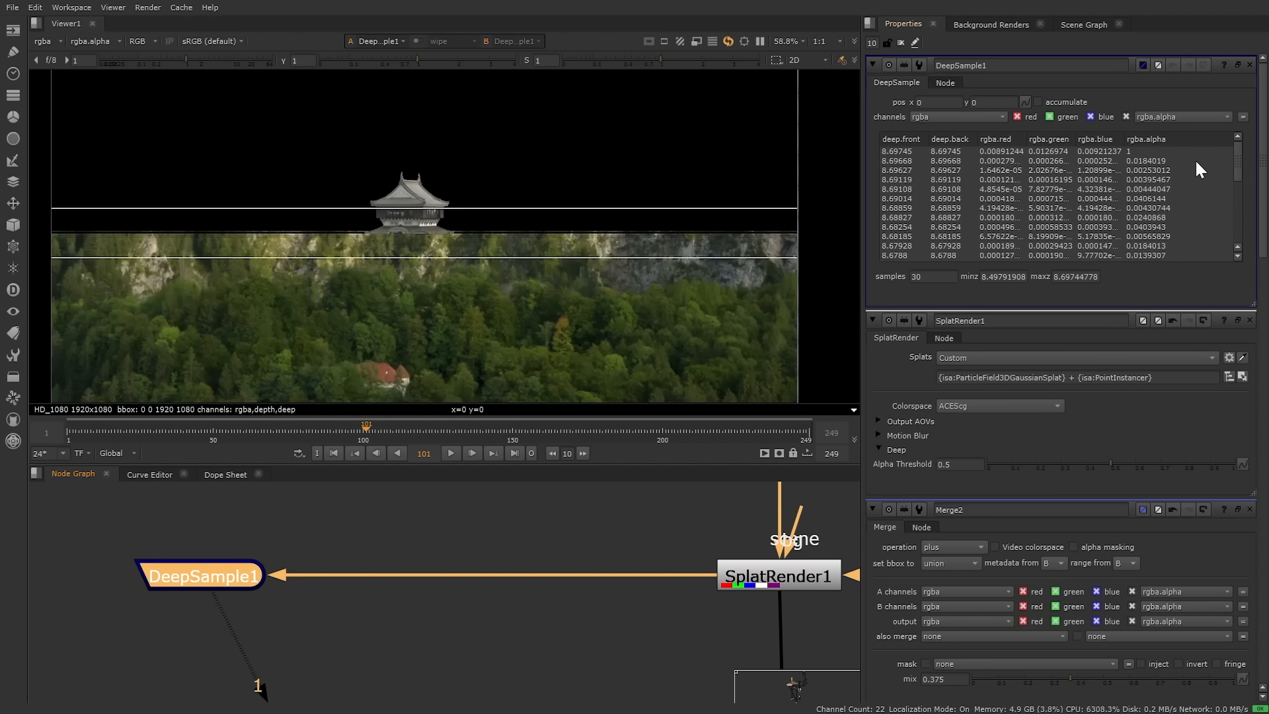
drag(1235, 150, 1239, 255)
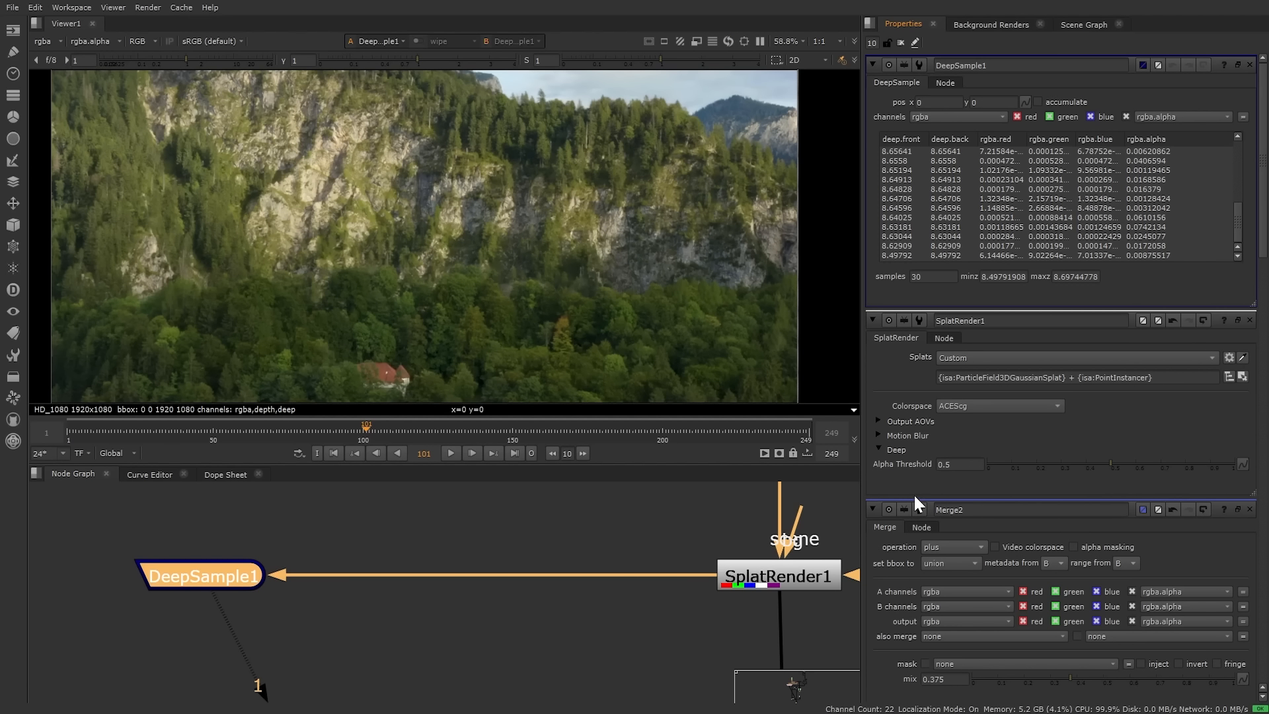
Step: Lower the Alpha Threshold to 0.1, leaving 4 samples at depths 8.498–8.632
double_click(958, 464)
text(.1)
key(Return)
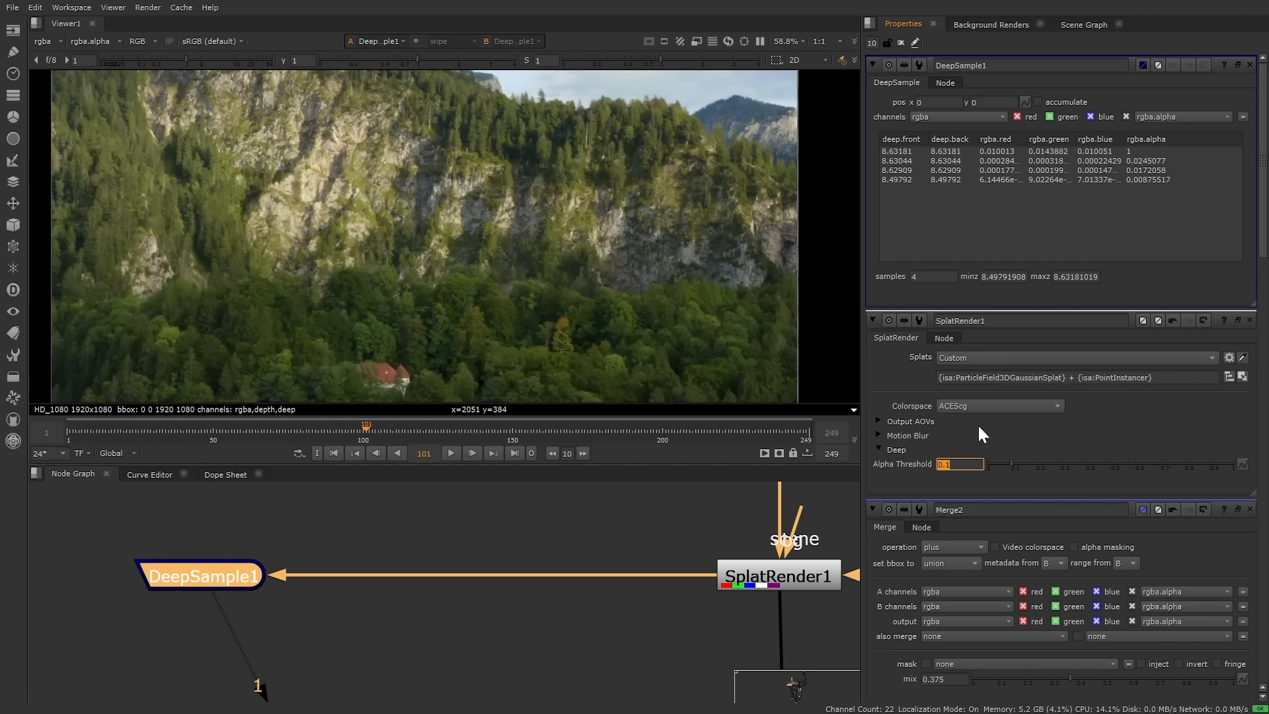
drag(953, 465, 942, 465)
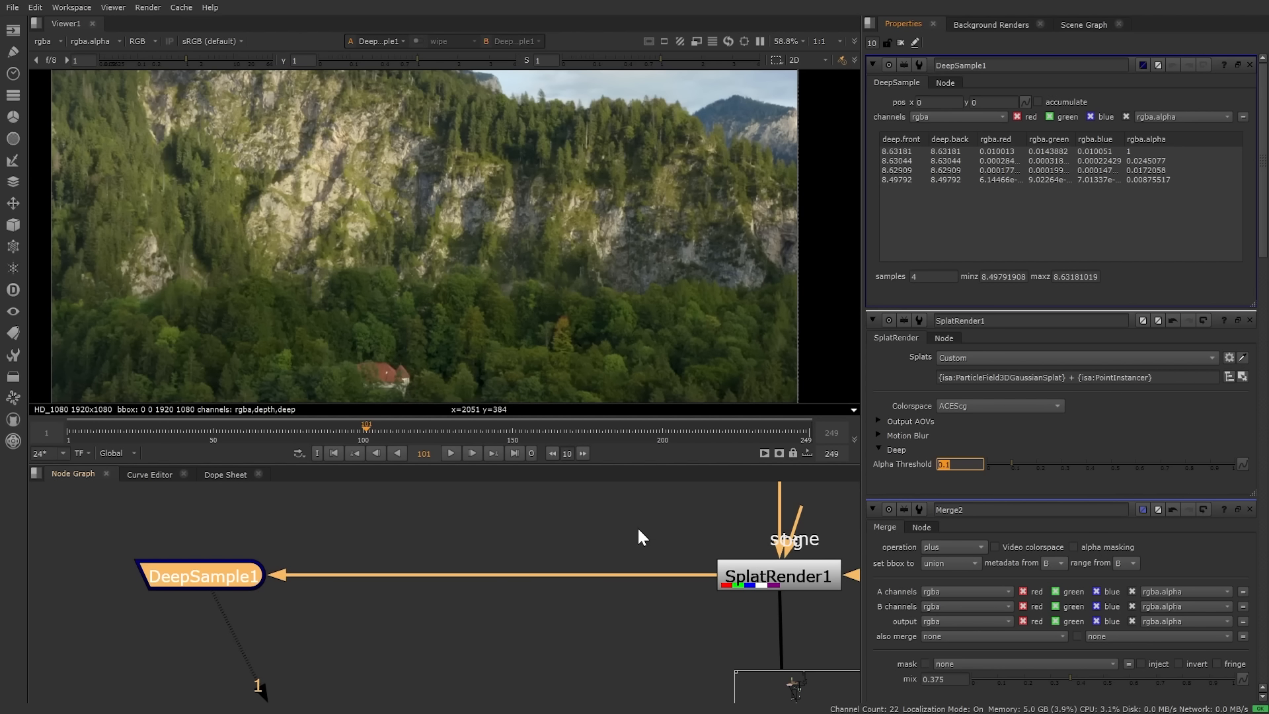
middle_drag(638, 537, 409, 528)
scroll(455, 529, down, 5)
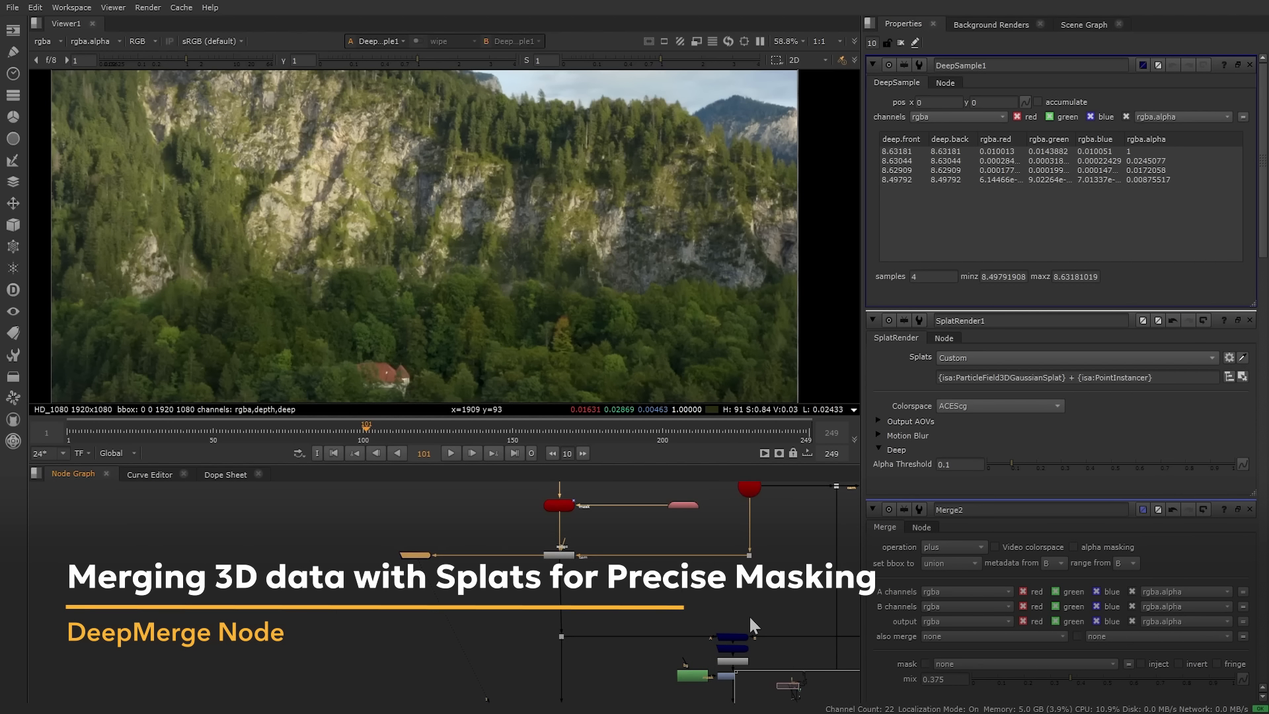
Step: View DeepFromImage1's castle render
middle_drag(748, 614, 581, 592)
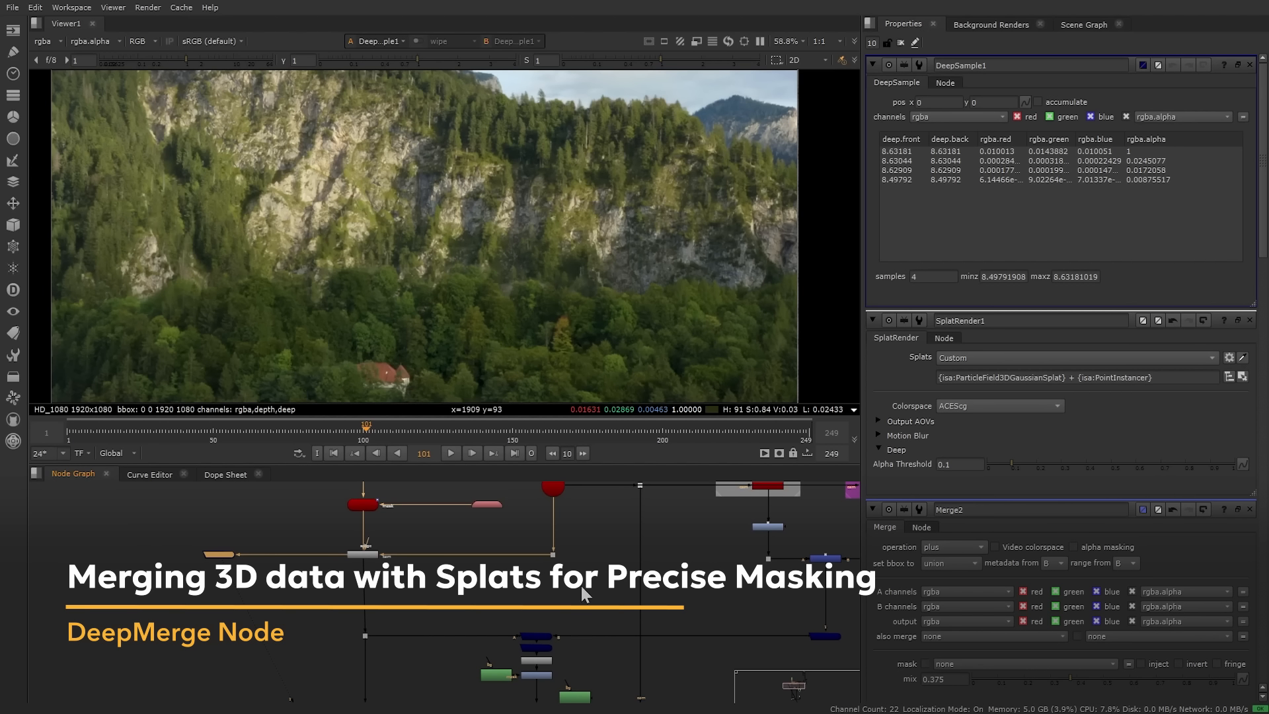
scroll(735, 585, up, 3)
middle_drag(735, 585, 500, 565)
scroll(666, 544, up, 1)
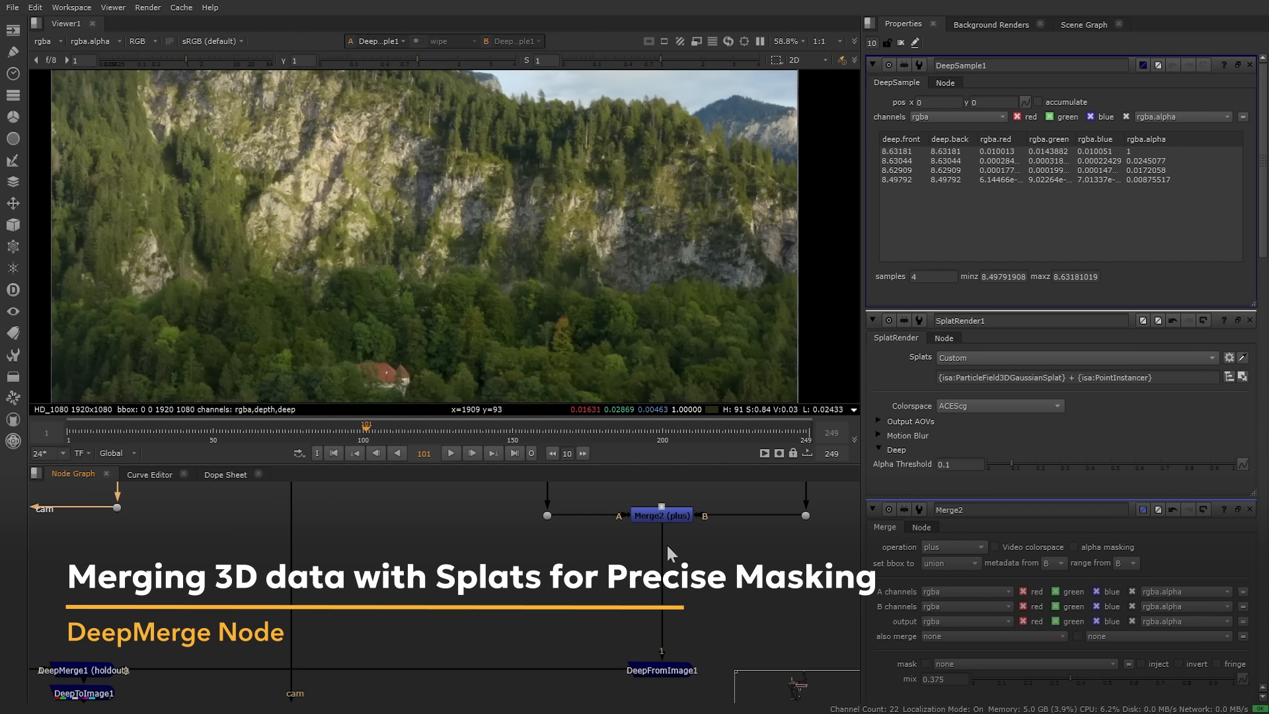
middle_drag(628, 590, 645, 520)
click(670, 596)
key(1)
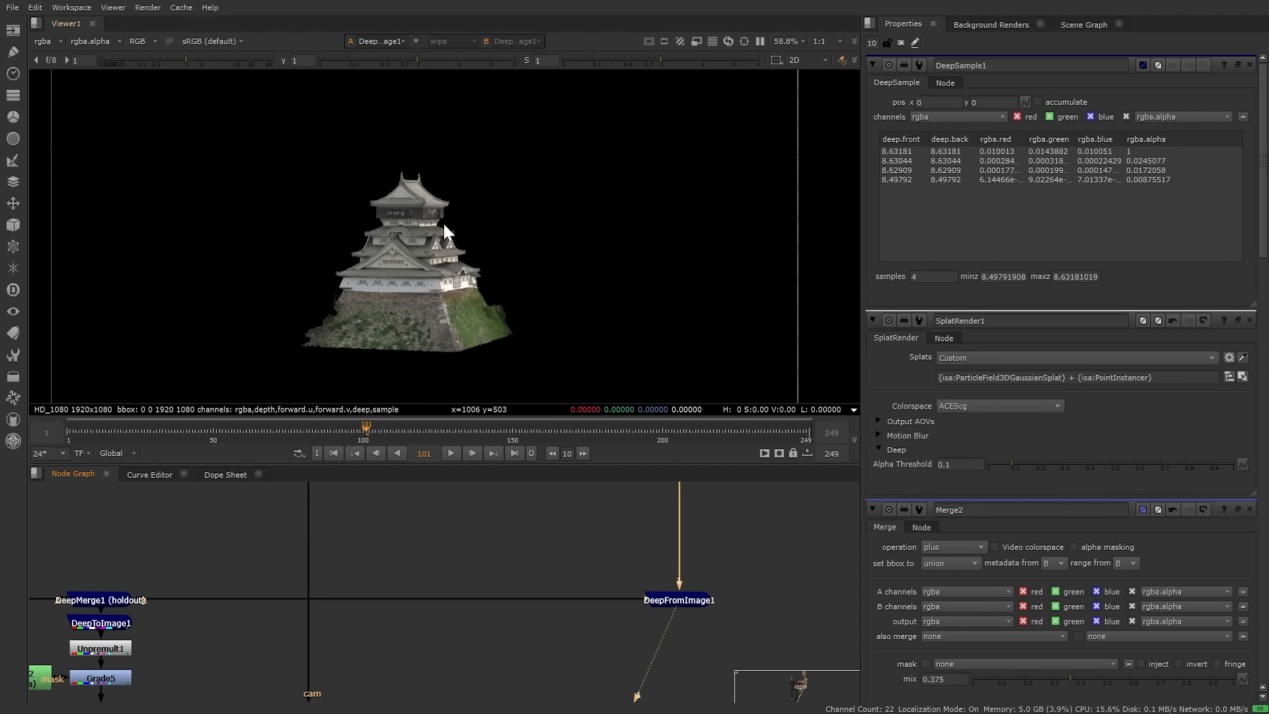
Step: View DeepMerge1's holdout, showing the upper castle with its mountain base cut away
middle_drag(129, 565, 839, 589)
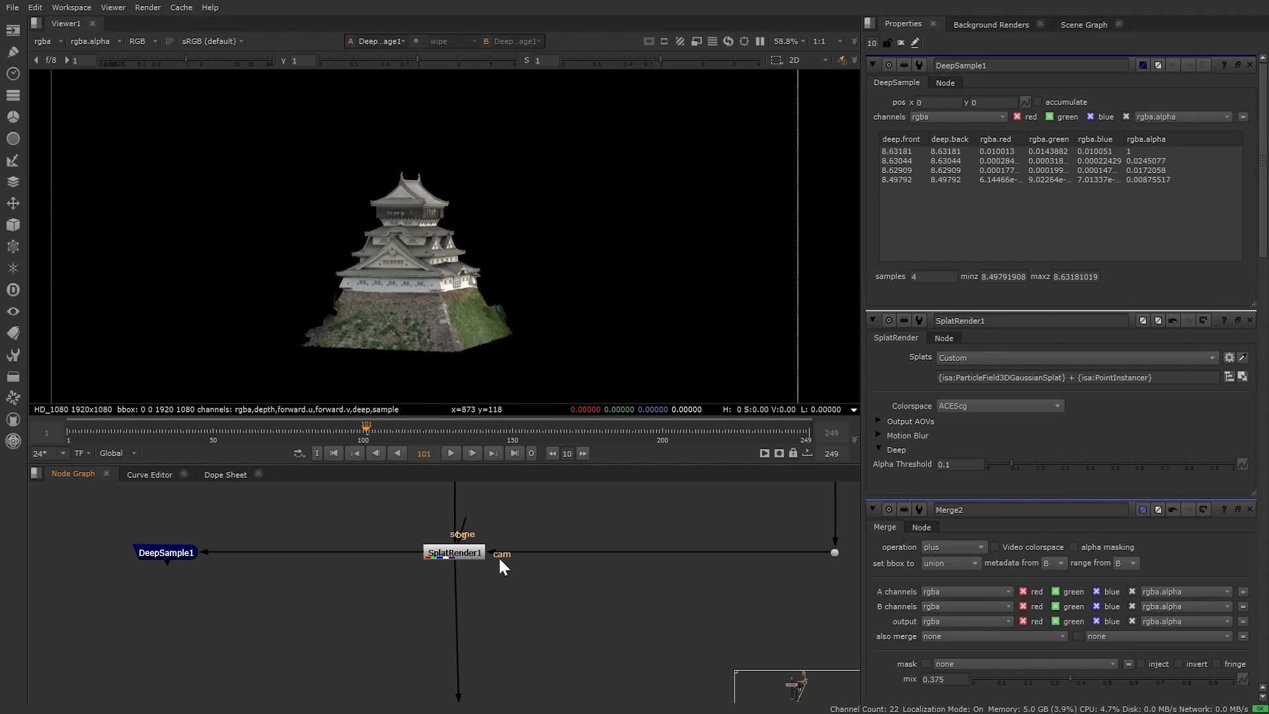
click(472, 554)
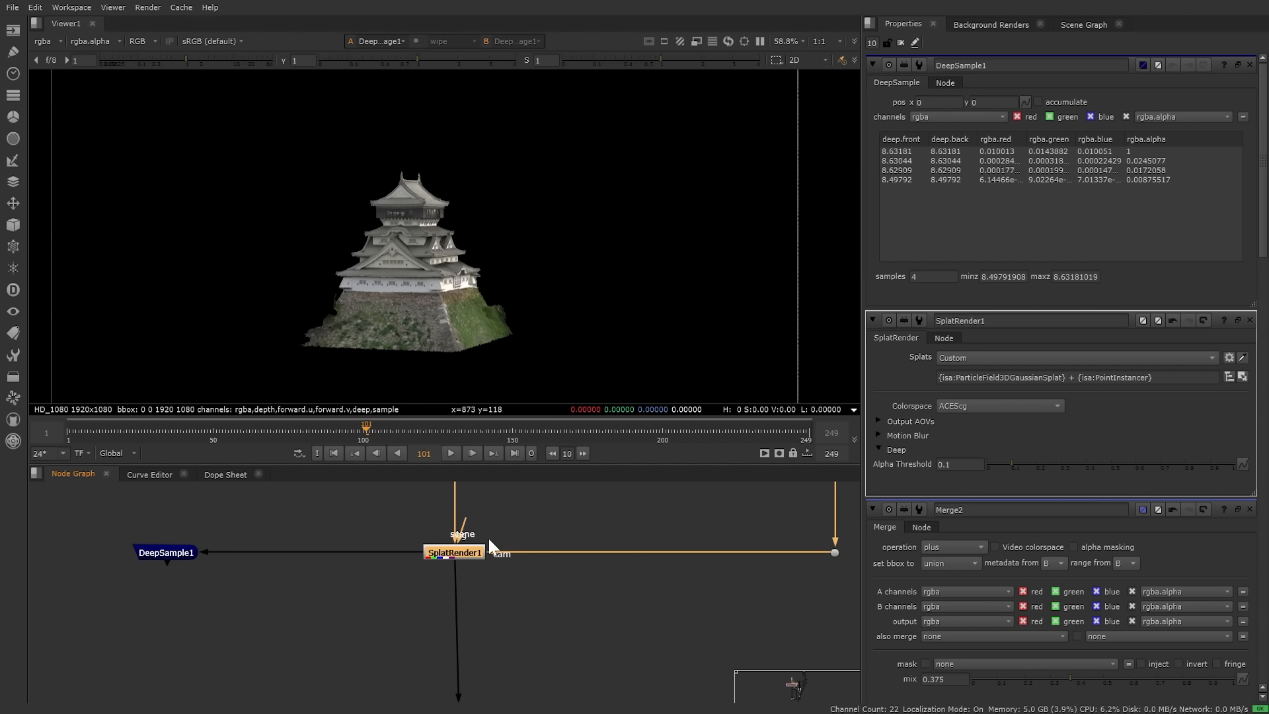
middle_drag(580, 631, 386, 501)
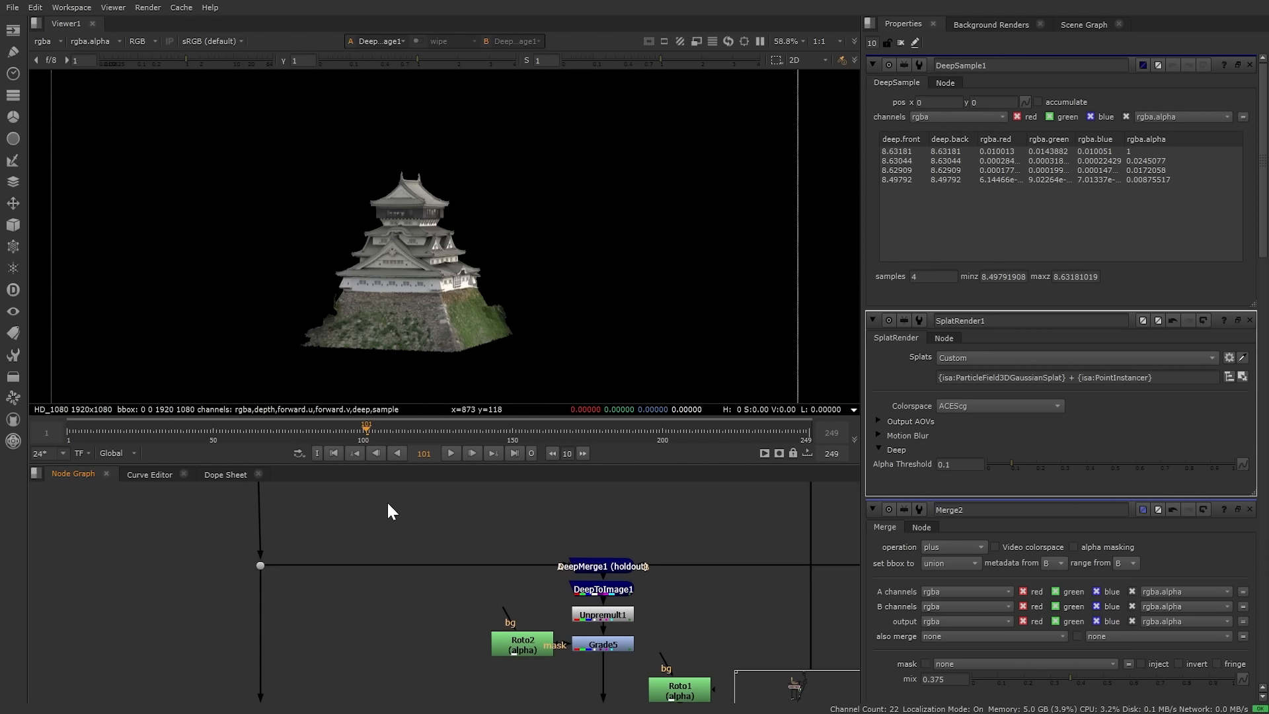
scroll(581, 558, up, 5)
click(632, 586)
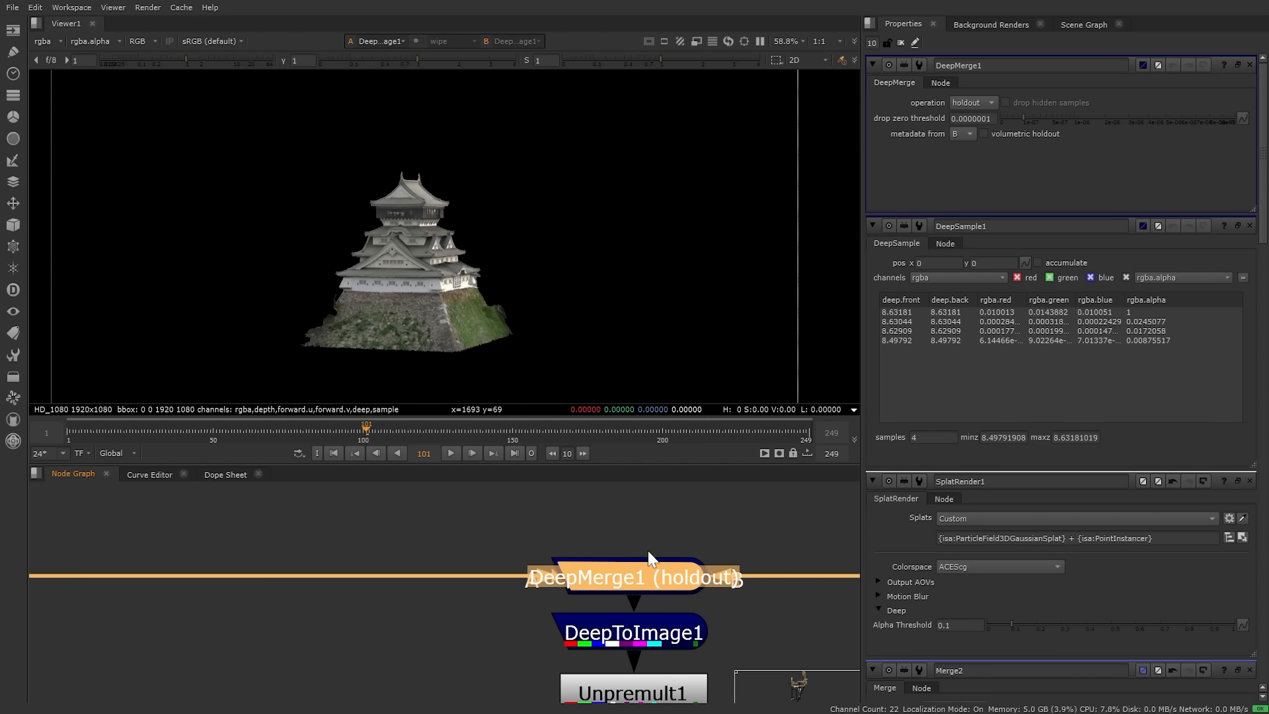
key(1)
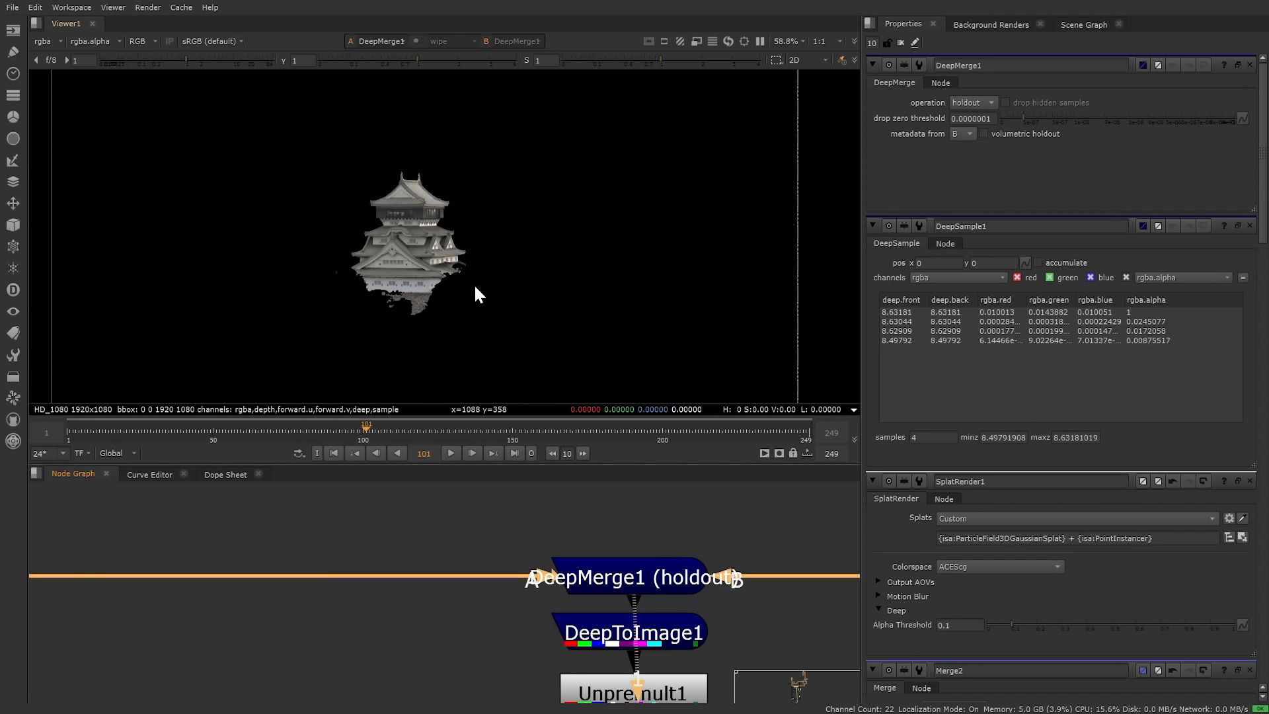
scroll(559, 542, down, 6)
middle_drag(724, 503, 420, 611)
scroll(658, 553, down, 4)
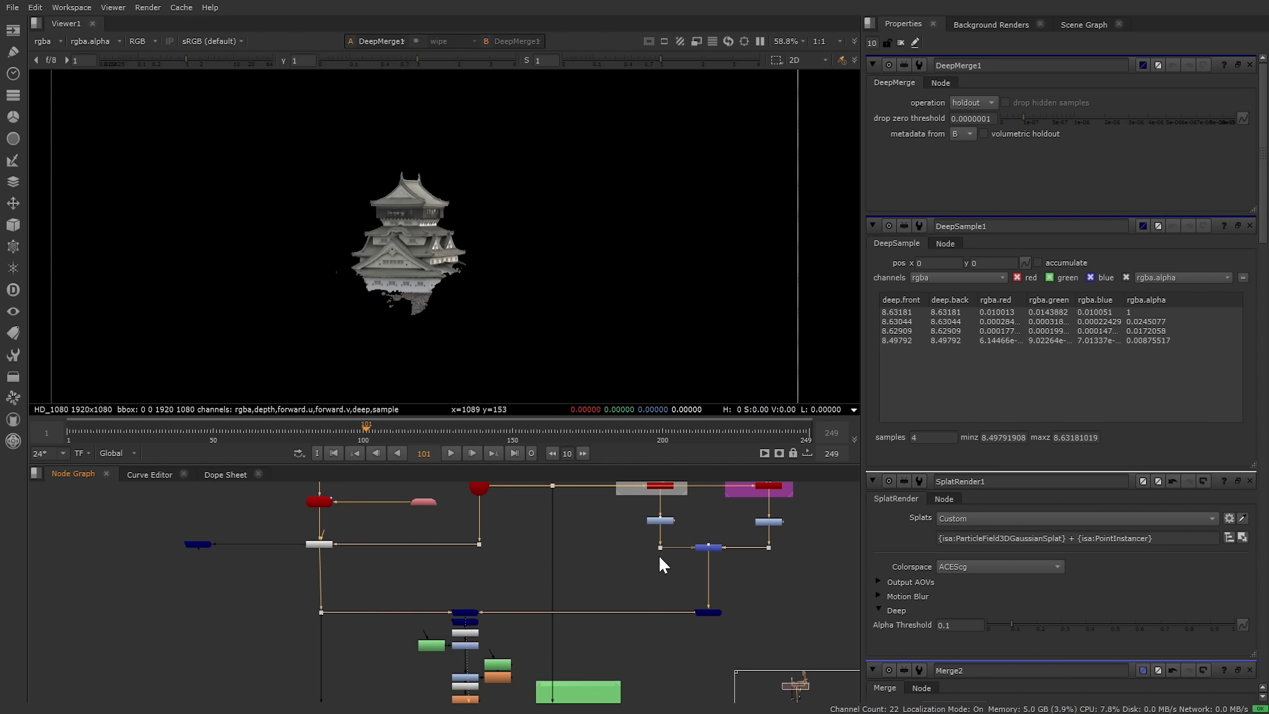
scroll(658, 554, up, 1)
middle_drag(658, 549, 586, 605)
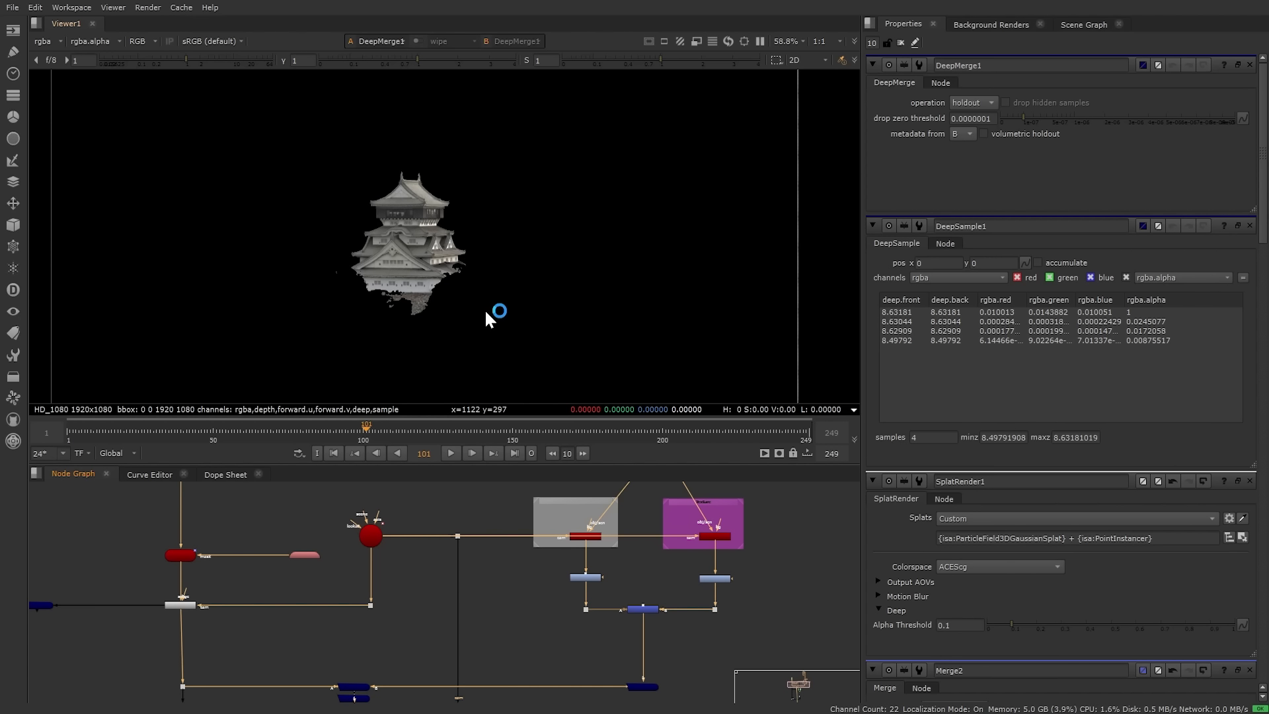
scroll(409, 301, up, 3)
scroll(408, 300, up, 2)
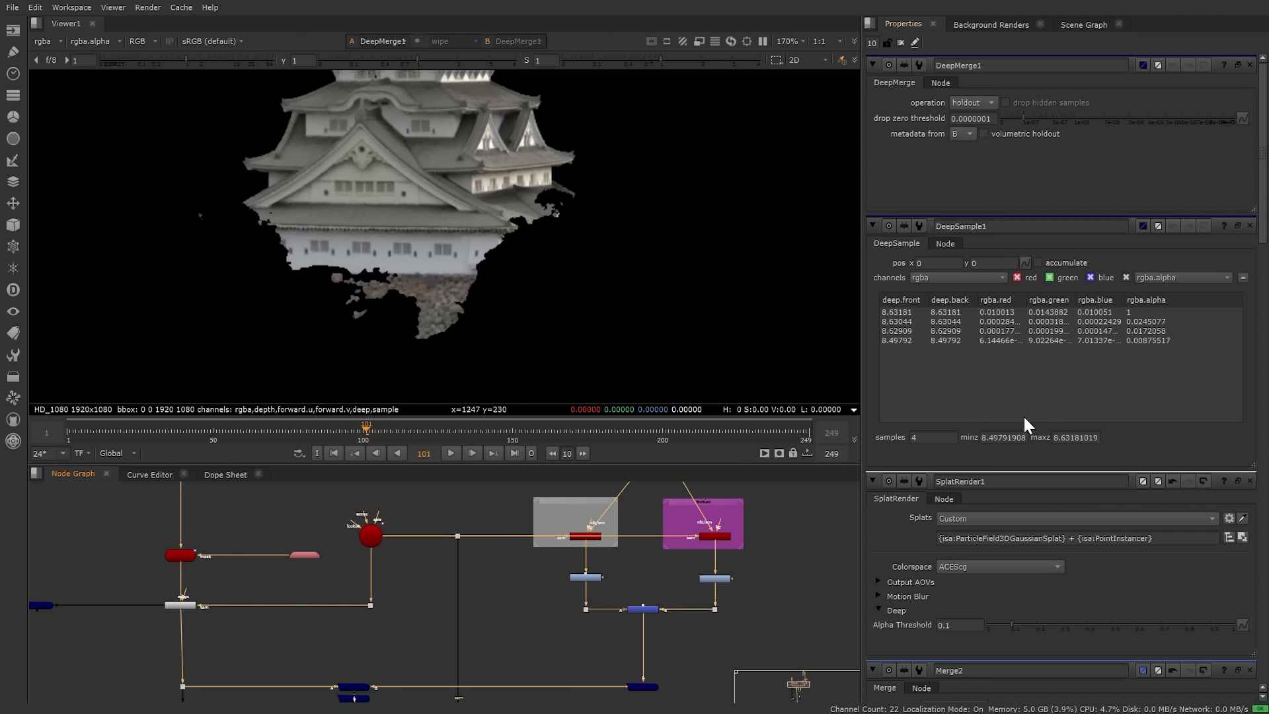
click(958, 624)
text(1)
key(Return)
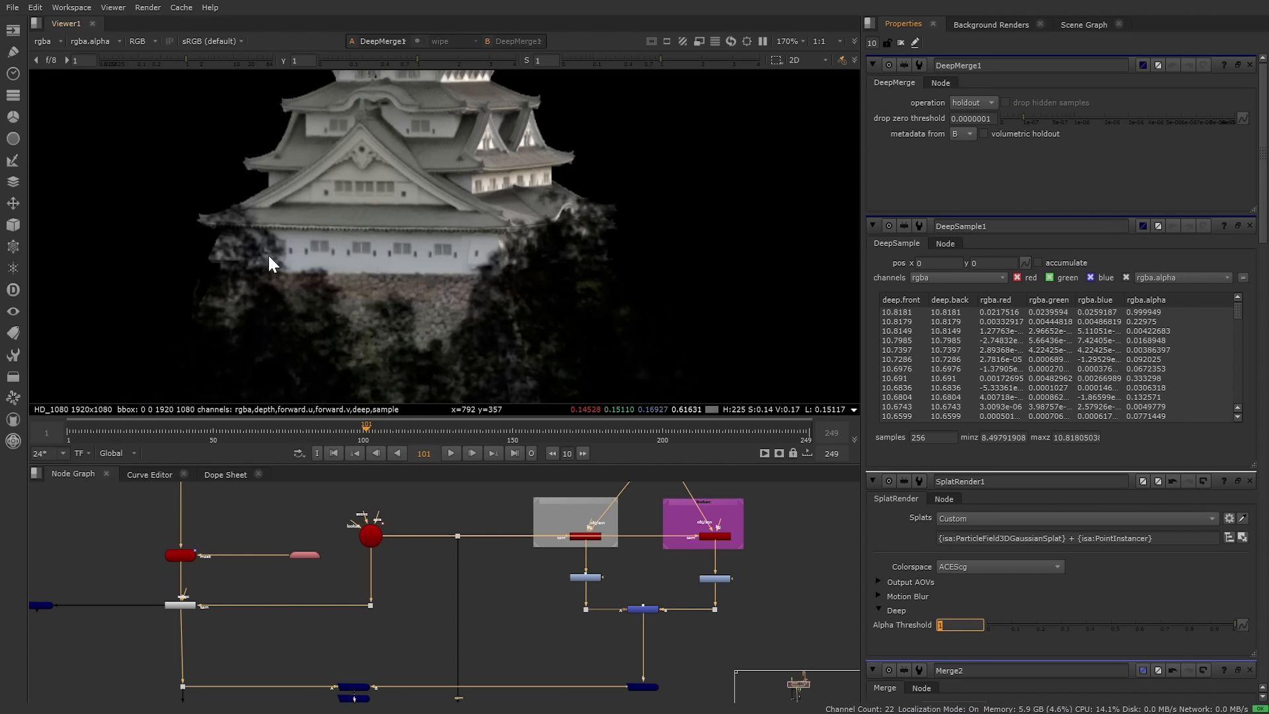
scroll(267, 265, down, 2)
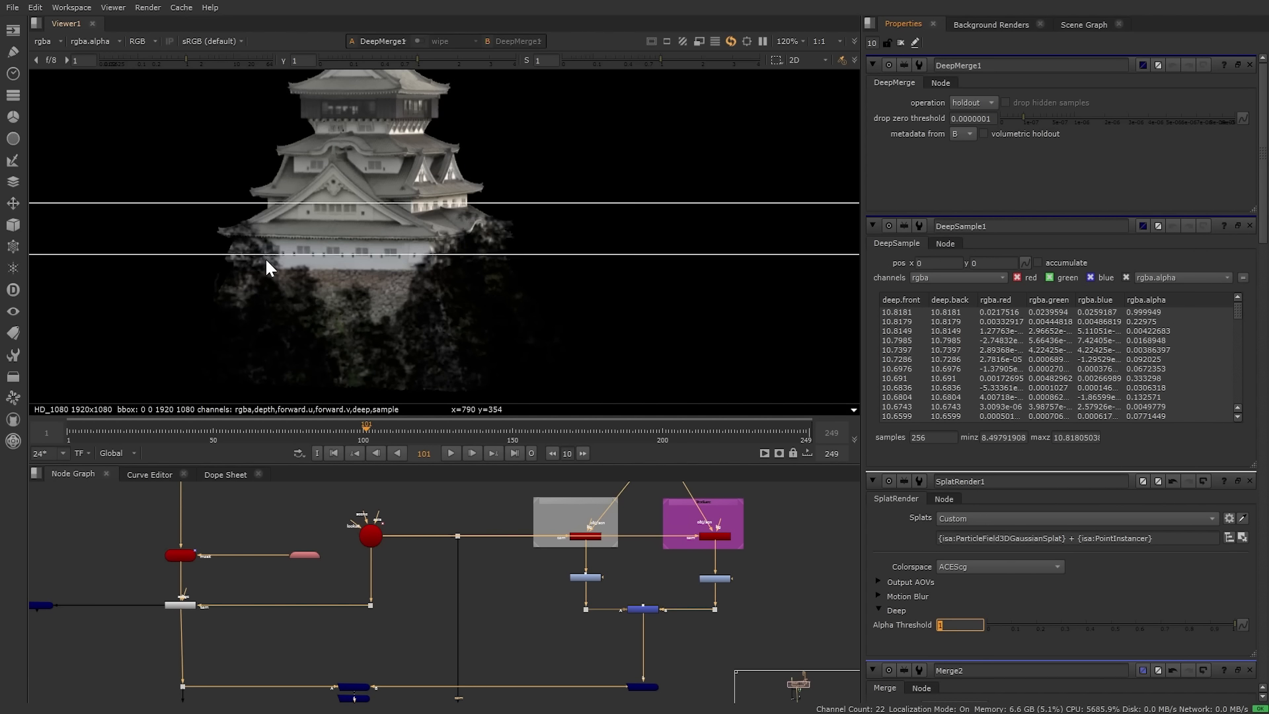
scroll(267, 261, down, 3)
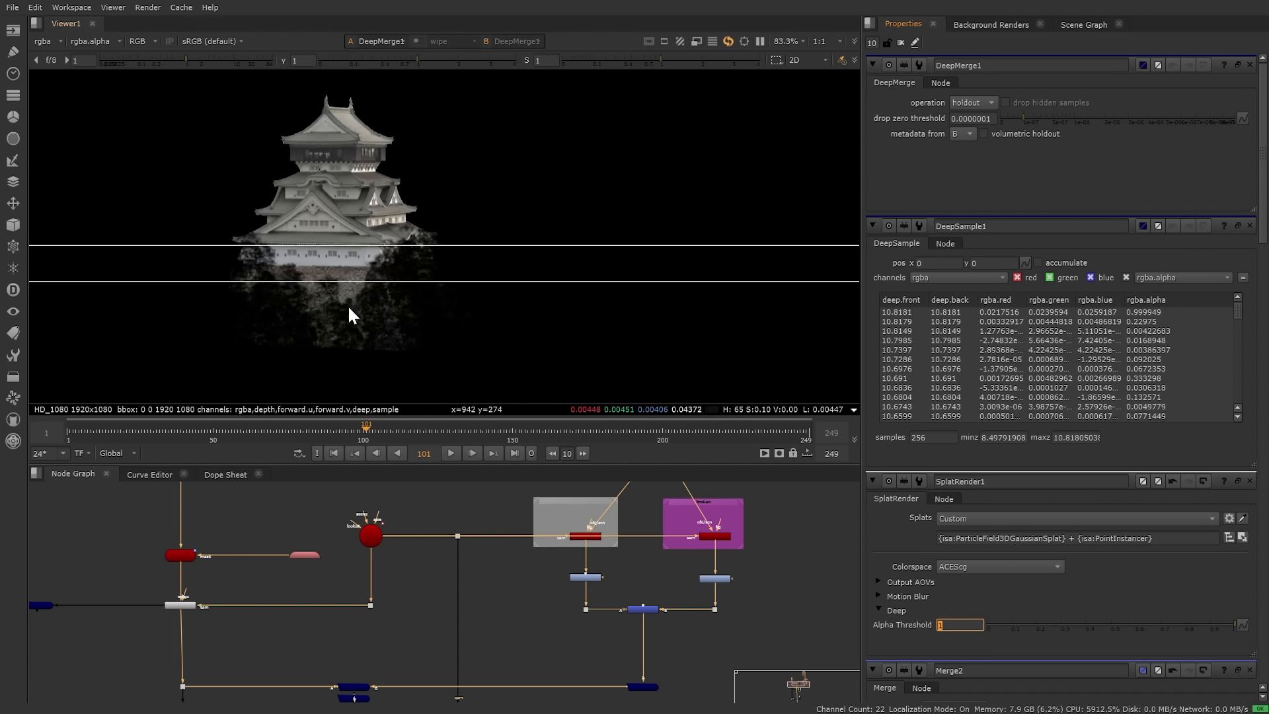
scroll(346, 317, down, 2)
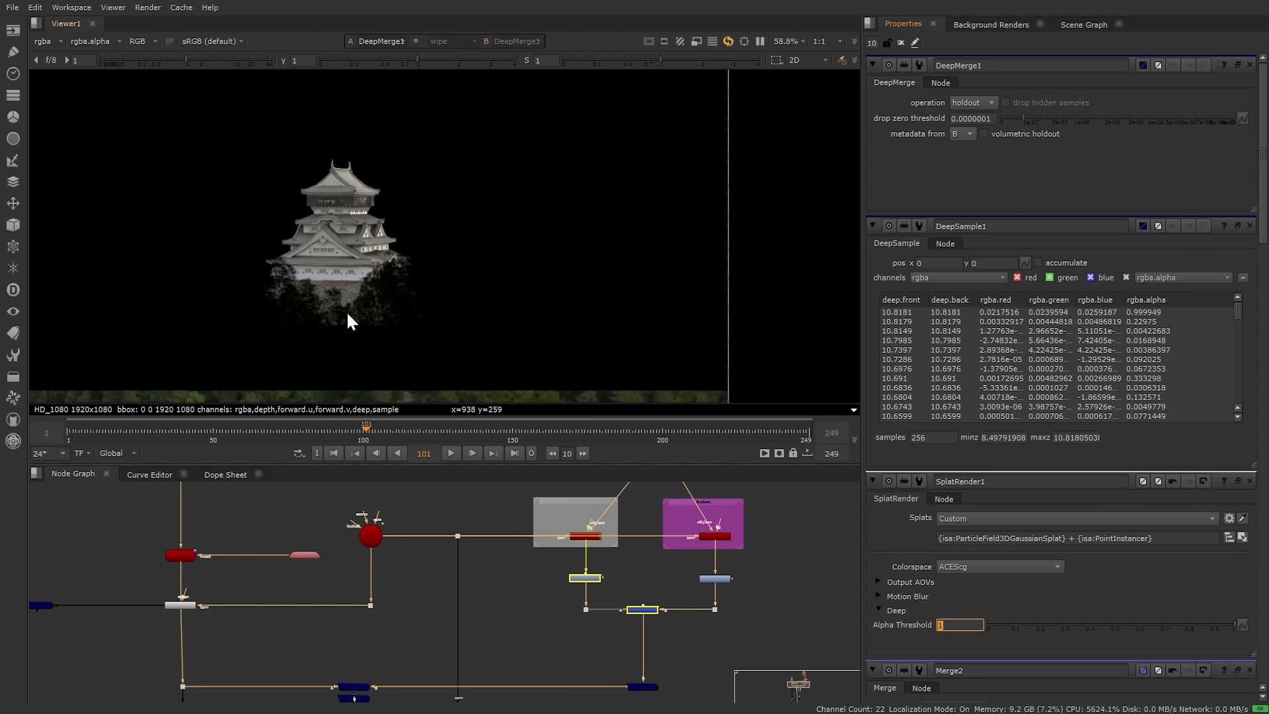
middle_drag(349, 316, 403, 316)
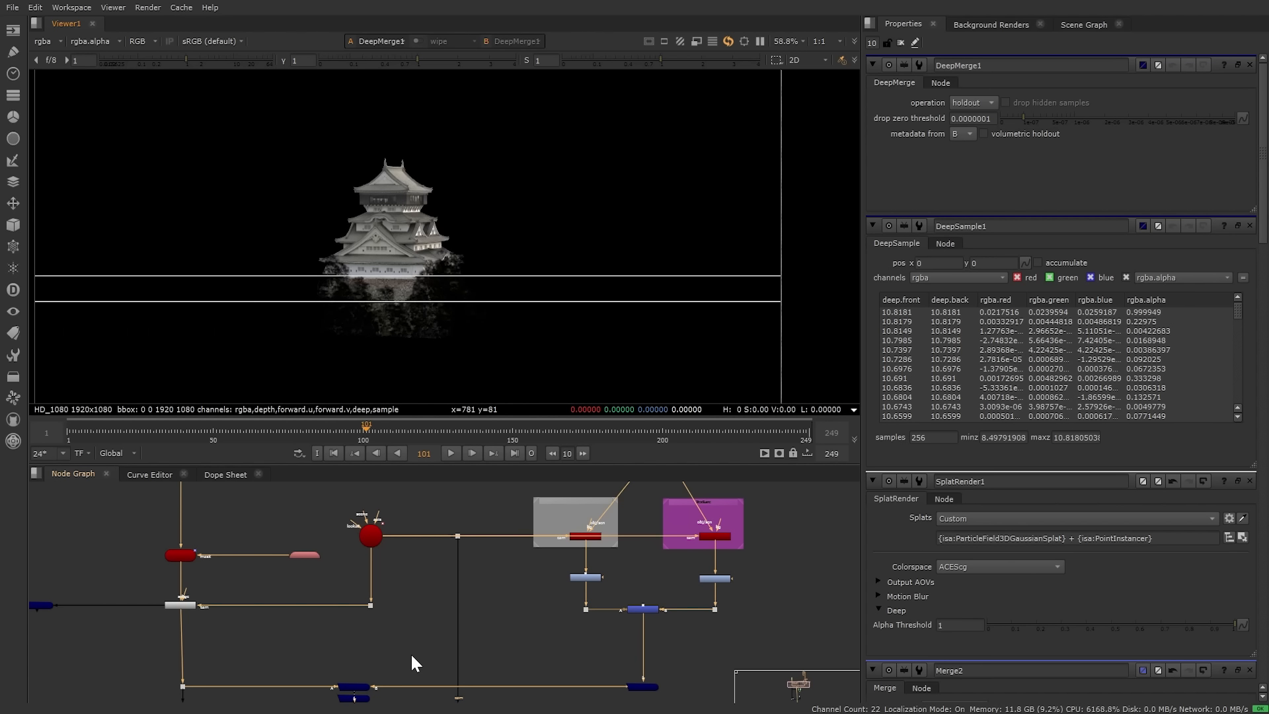
scroll(407, 653, down, 3)
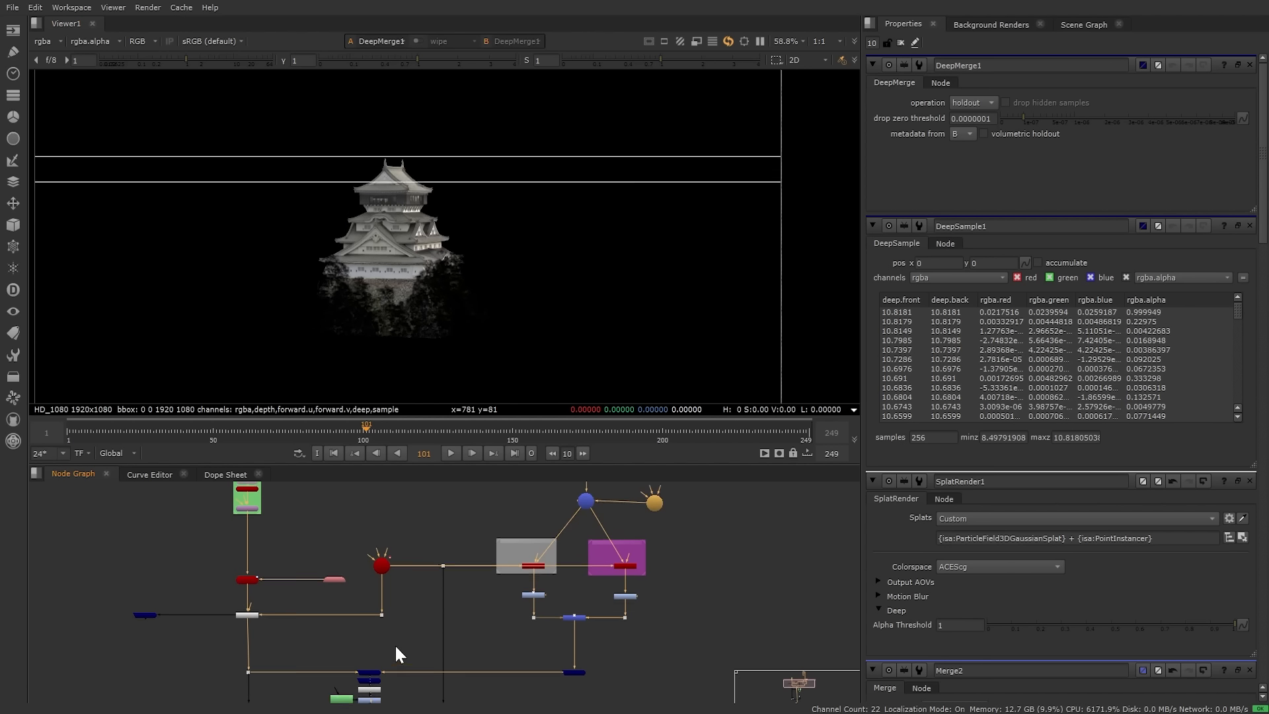
middle_drag(395, 644, 446, 561)
scroll(442, 562, up, 3)
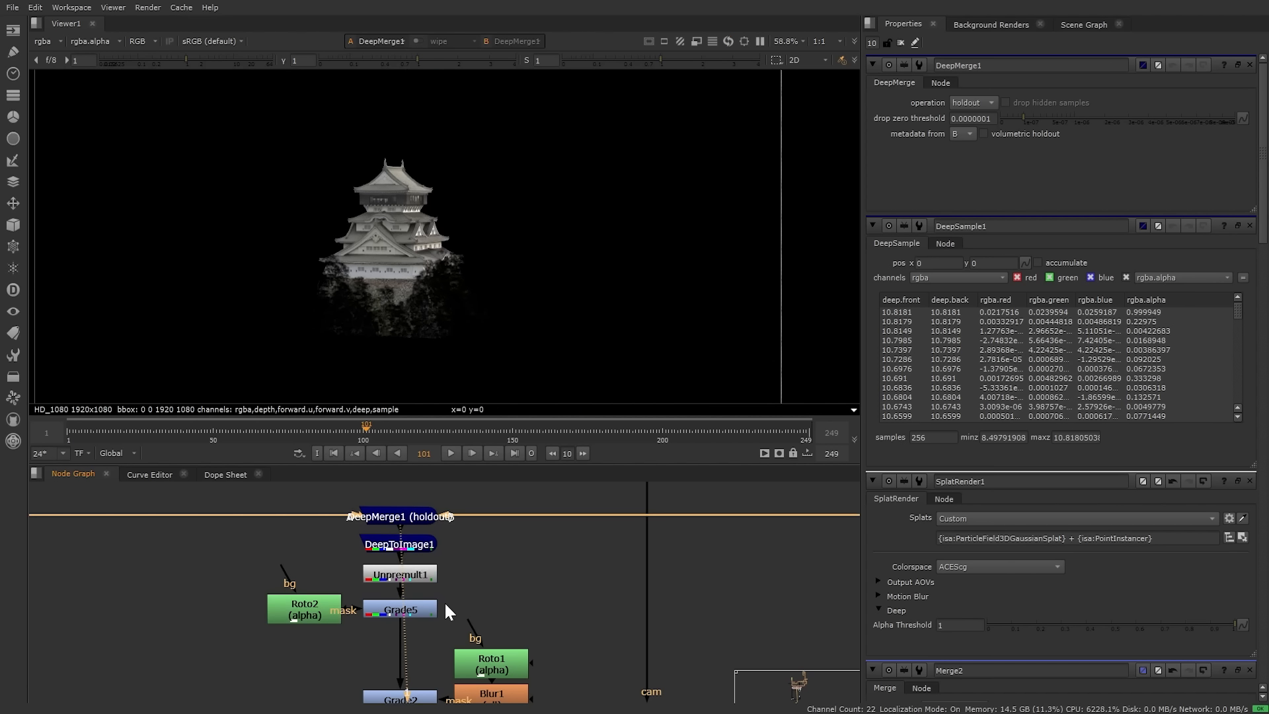
Step: View Blur2, then Merge3 with the castle over the forest and cliff plate
middle_drag(435, 609, 458, 497)
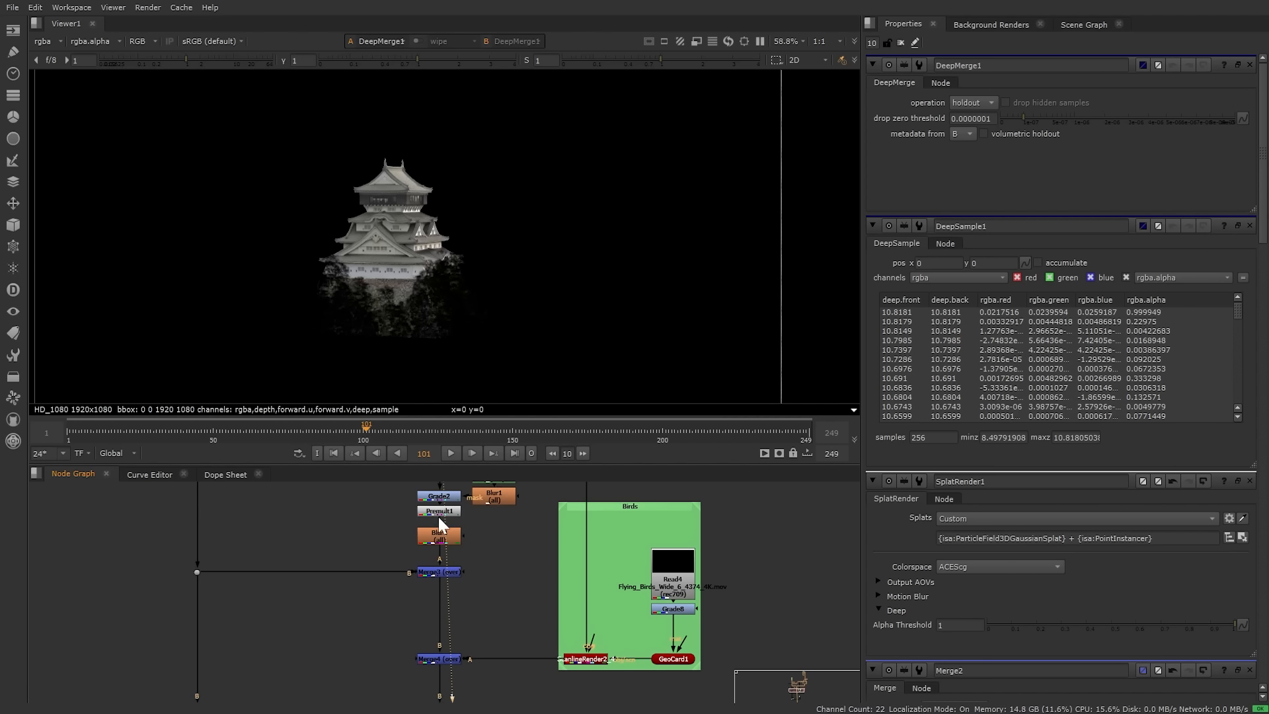
click(434, 534)
key(1)
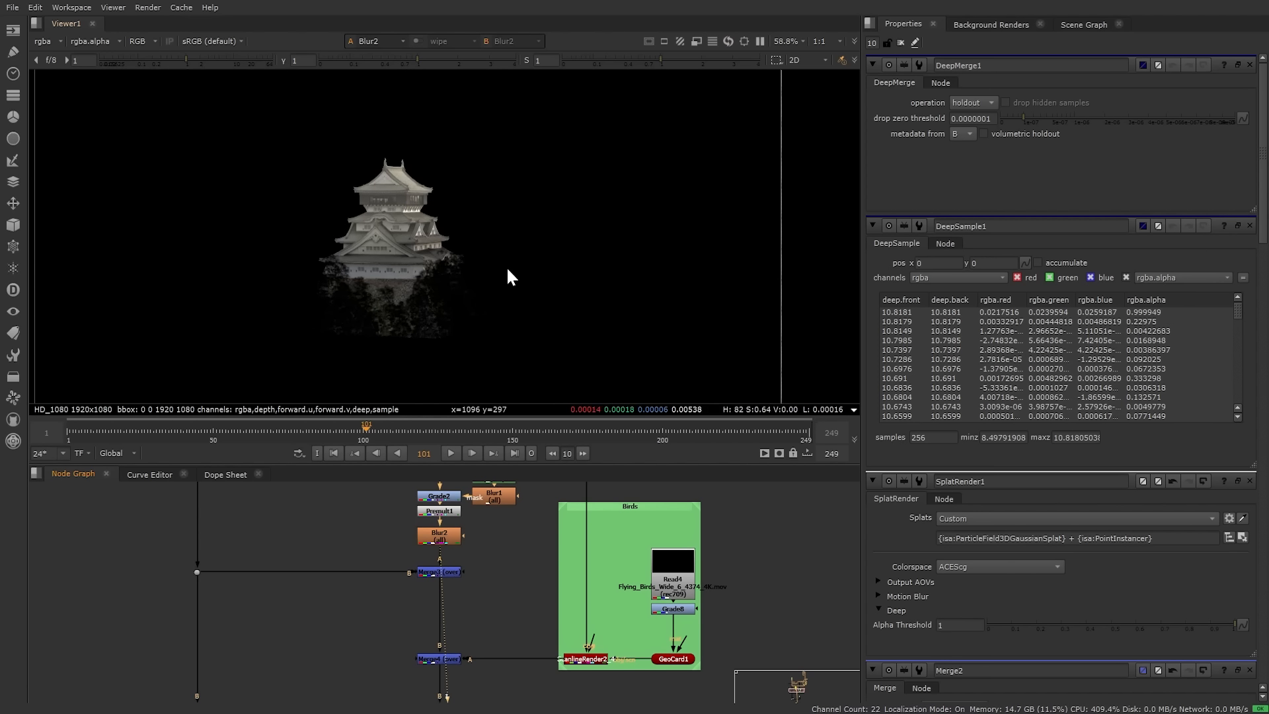
click(431, 573)
key(1)
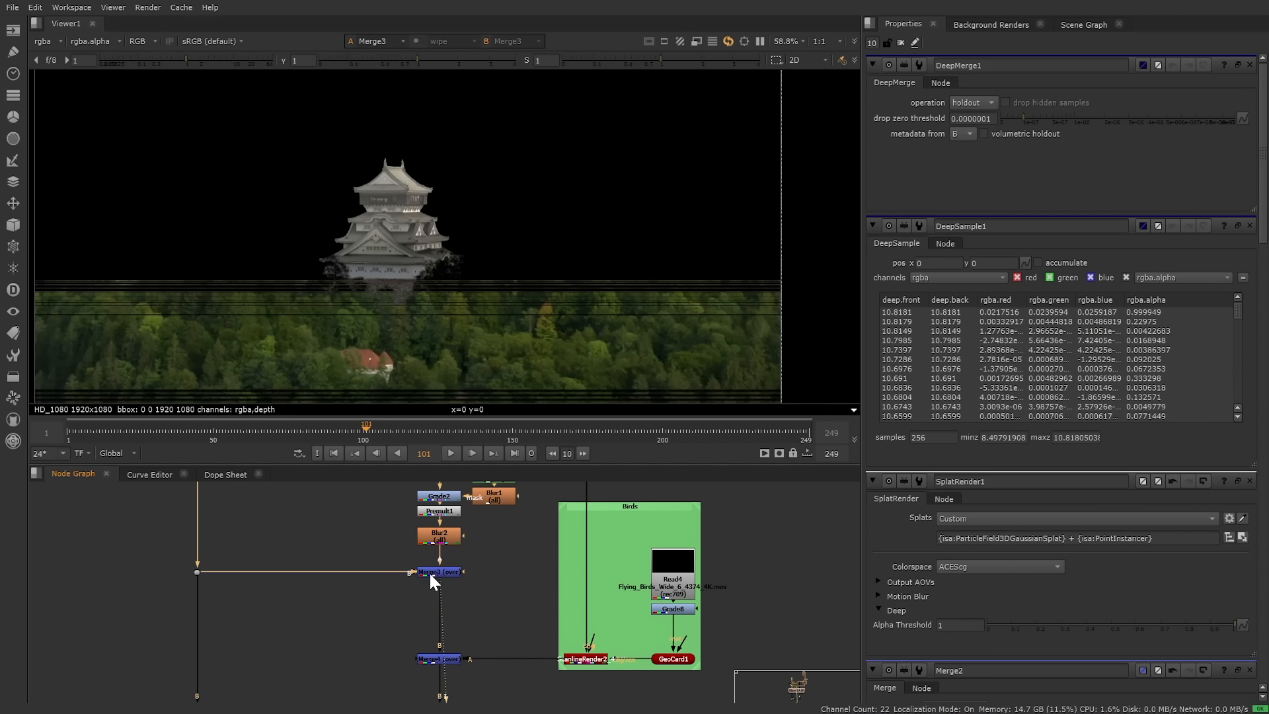
click(405, 581)
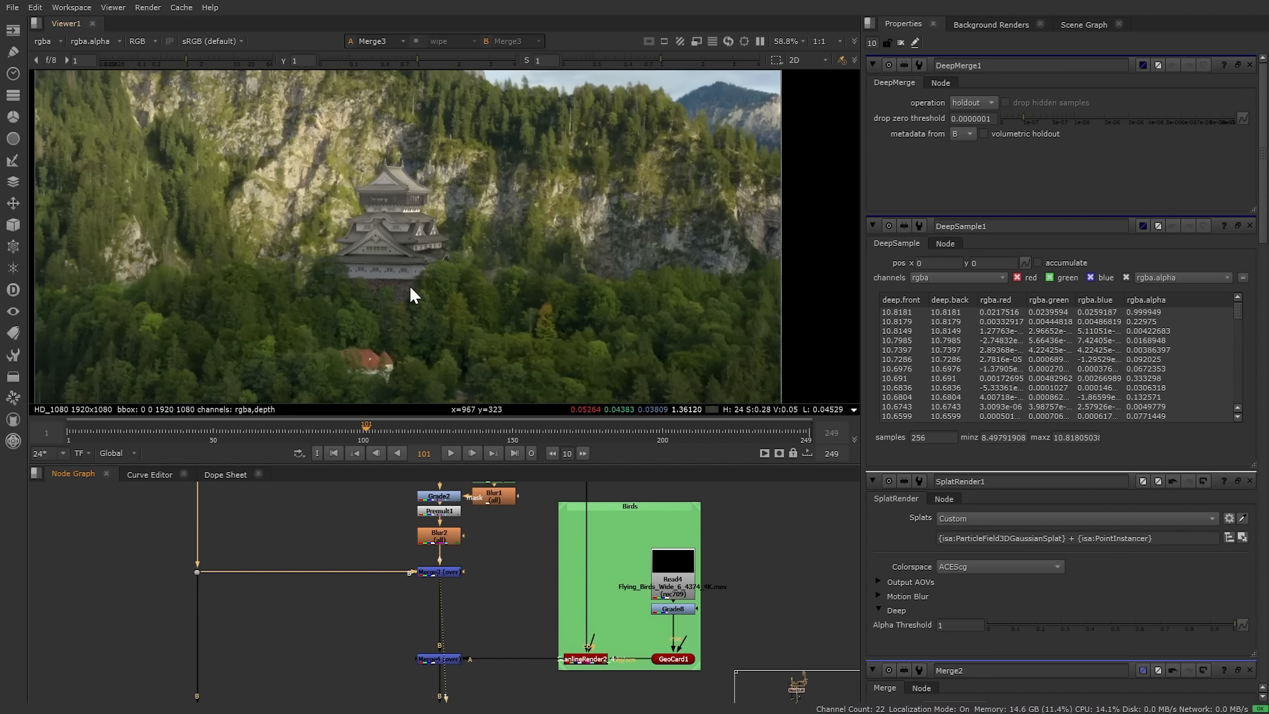
Step: Move to the ZDepth backdrop and show Merge1's properties
scroll(364, 645, down, 3)
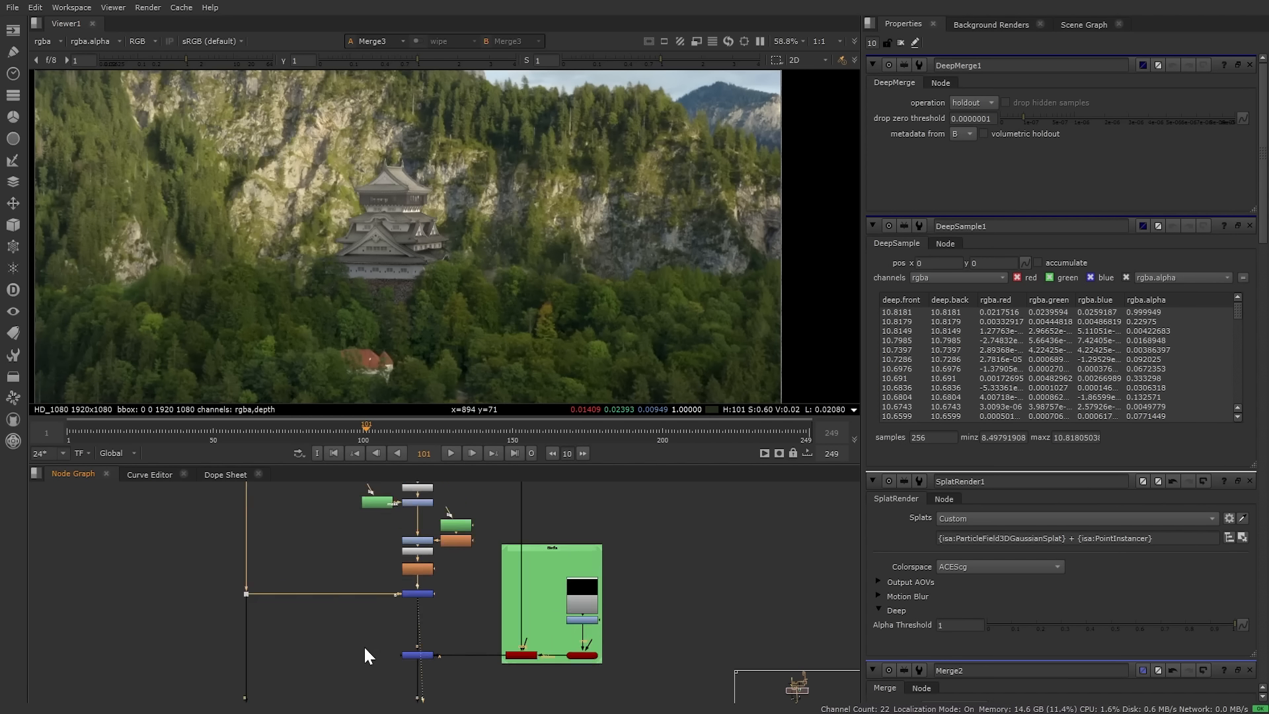
middle_drag(364, 659, 370, 467)
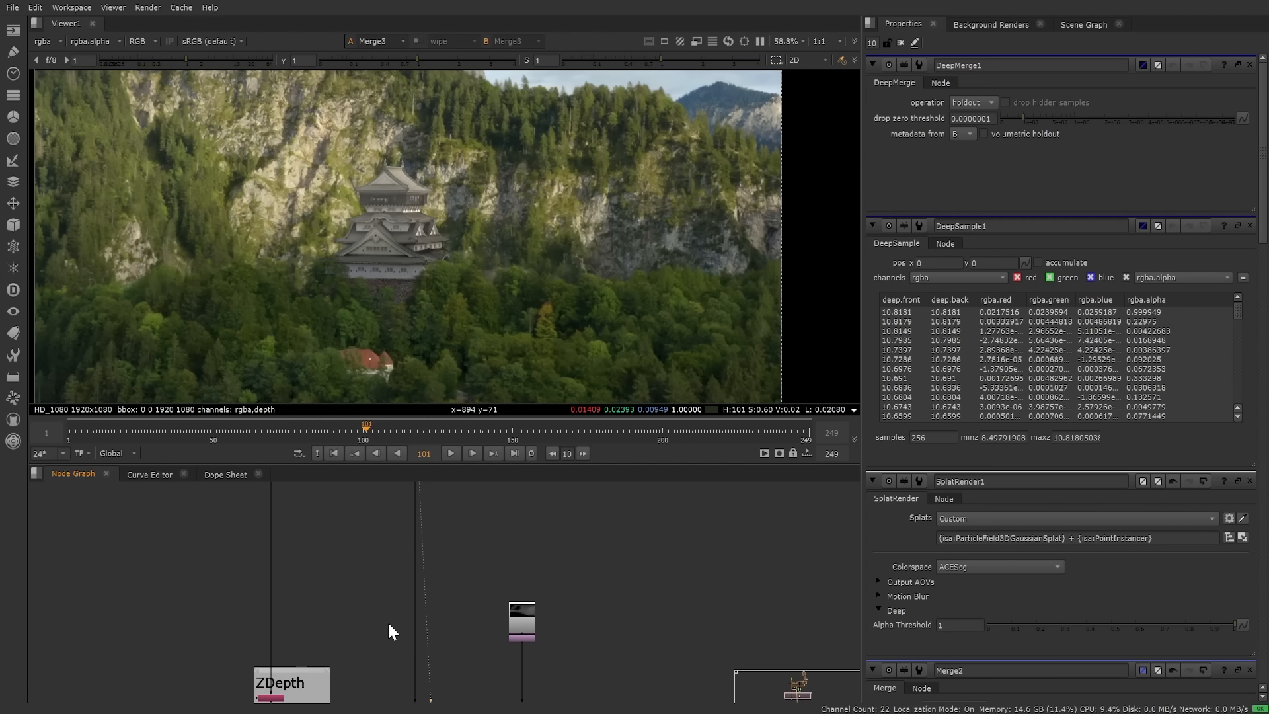
middle_drag(387, 621, 390, 513)
scroll(378, 561, up, 1)
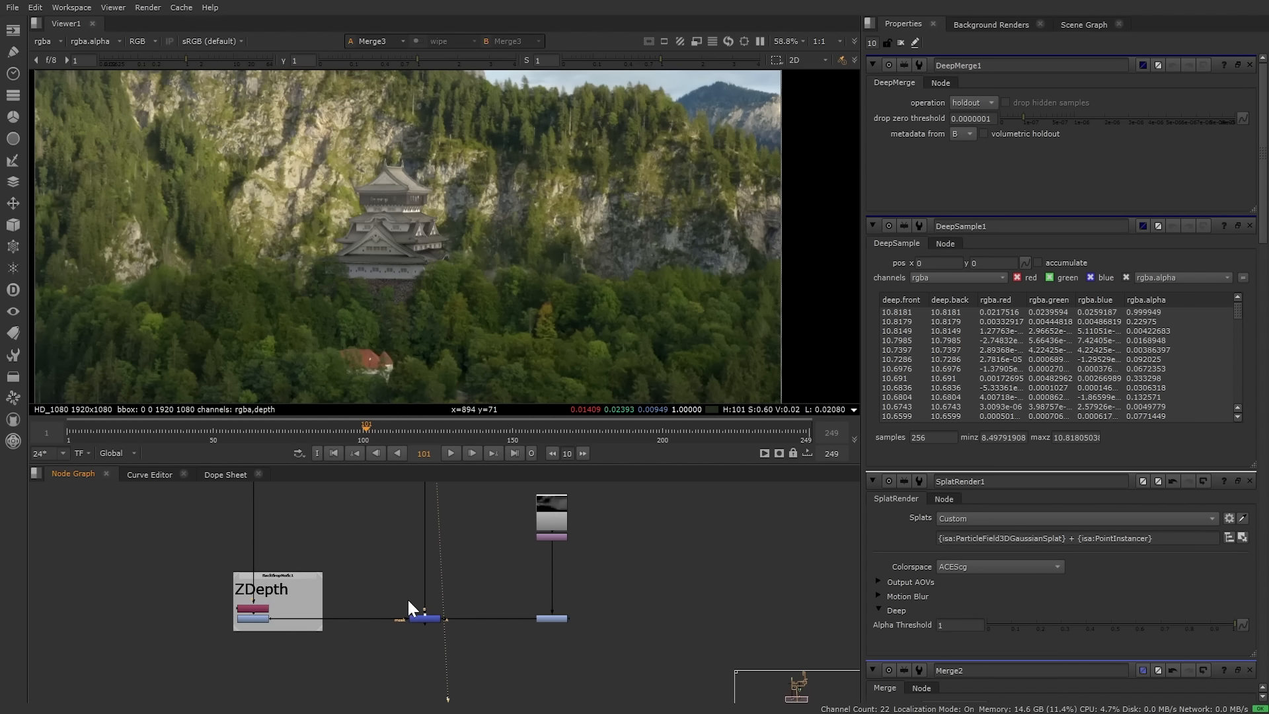
double_click(427, 618)
Step: View Merge1, then show DeepMerge4 (combine) and DeepSample1 properties in the dragon script
key(1)
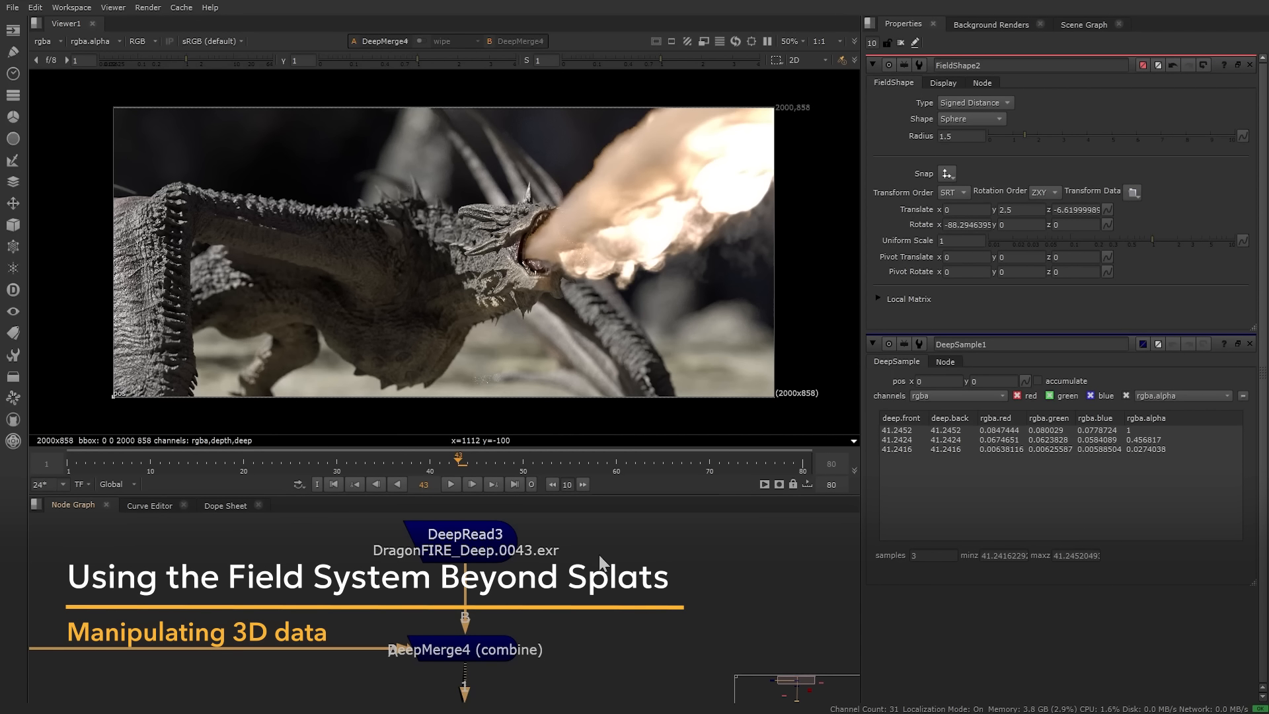
mouse_move(608, 621)
middle_down()
mouse_move(657, 550)
mouse_move(589, 607)
mouse_move(589, 628)
mouse_move(628, 629)
mouse_move(623, 567)
mouse_move(622, 609)
middle_up()
middle_drag(337, 575, 480, 609)
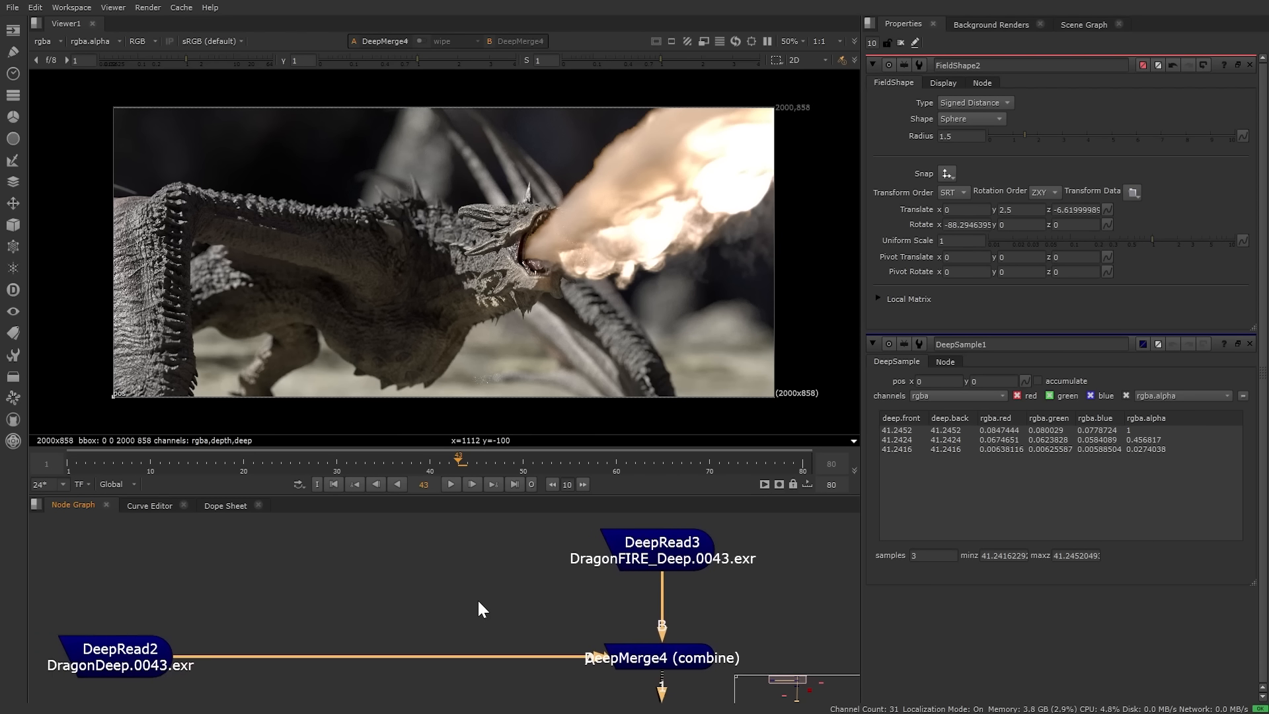
middle_drag(634, 627, 534, 521)
double_click(590, 550)
middle_drag(620, 669, 592, 589)
double_click(530, 562)
Step: Add a GeoPoints1 node under DeepSample1 and wire Camera2 (Shot_Cam) to its cam input
key(Tab)
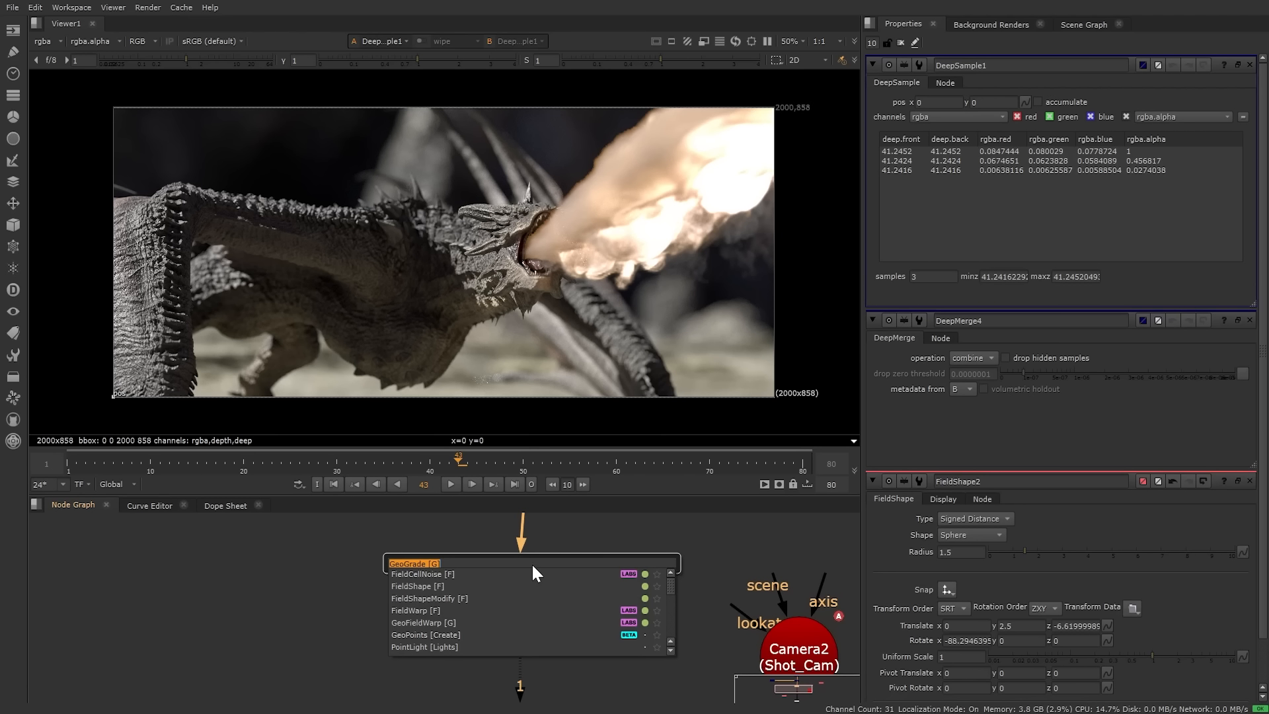
text(geopo)
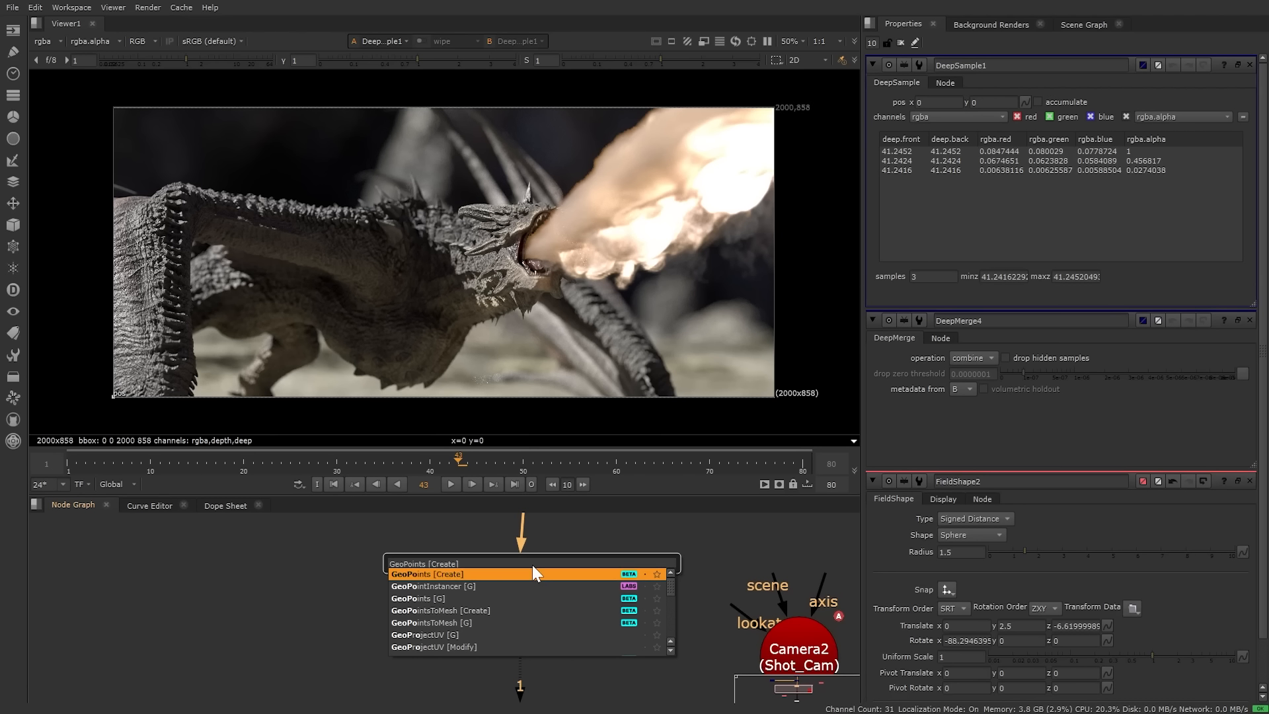
key(Return)
drag(644, 564, 516, 662)
middle_drag(625, 649, 601, 609)
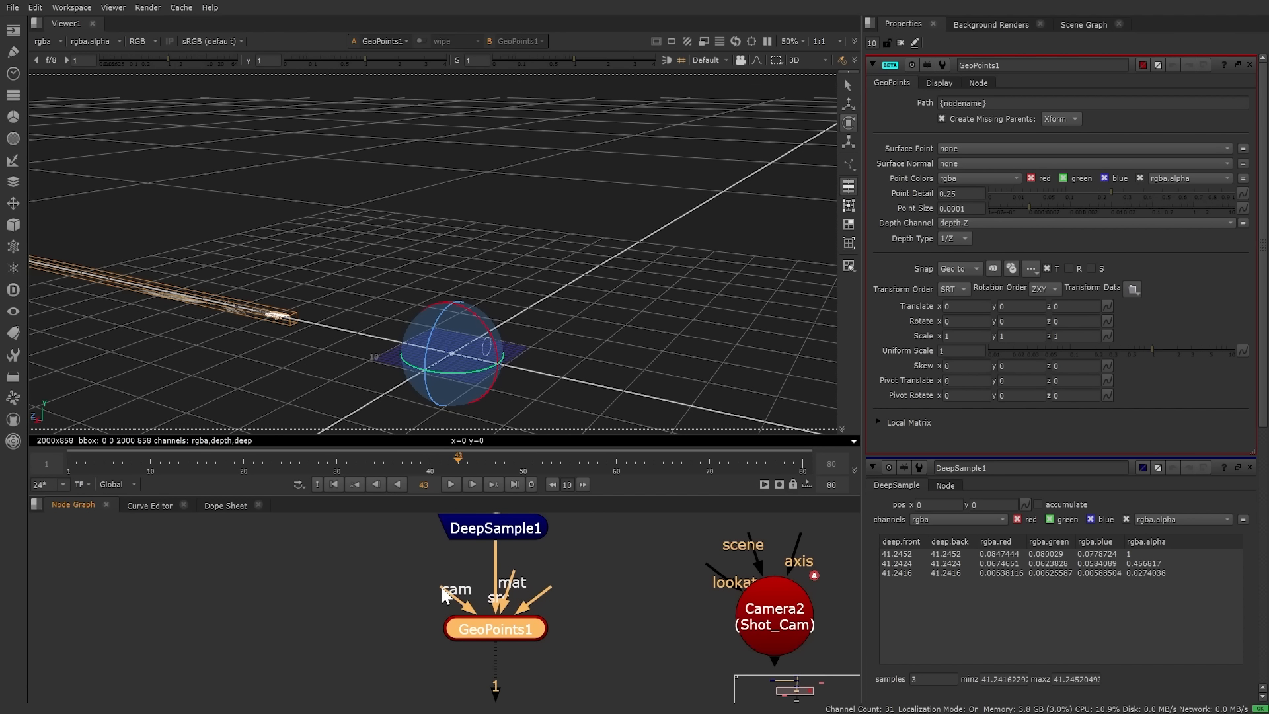
drag(441, 587, 771, 618)
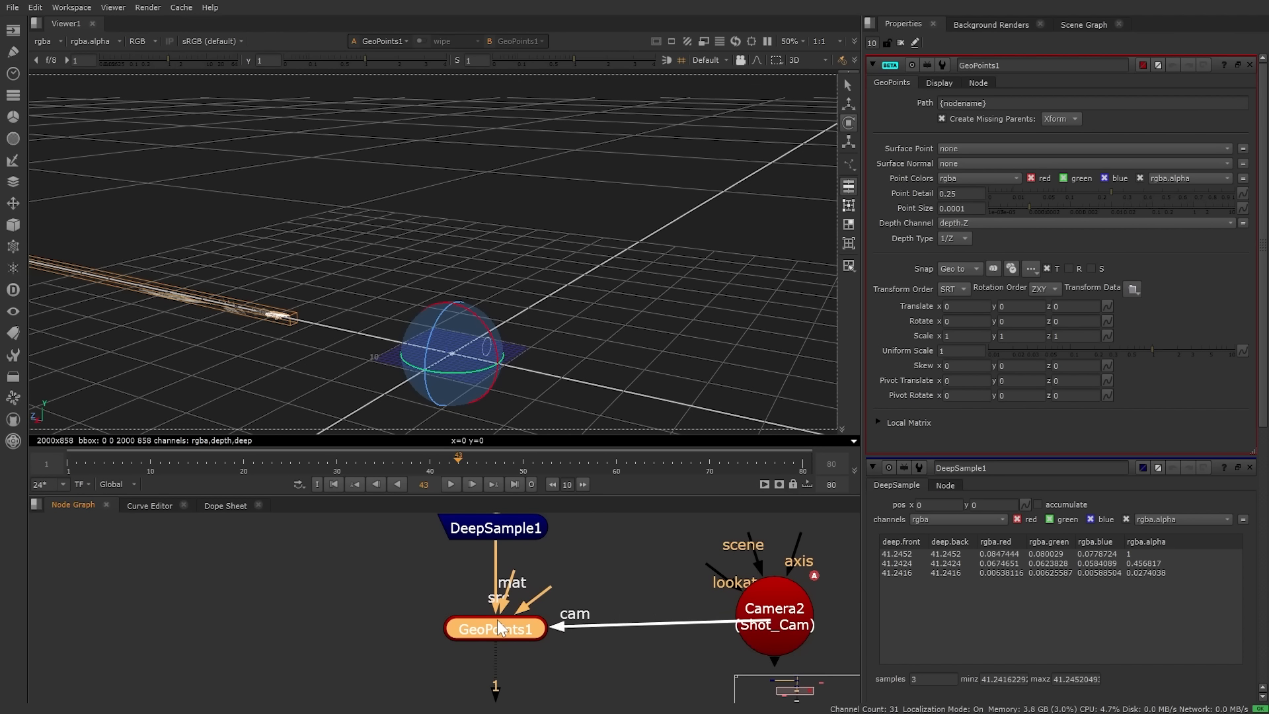
Step: Orbit the 3D viewer to inspect the dragon fire point cloud from a lower angle
scroll(422, 326, up, 6)
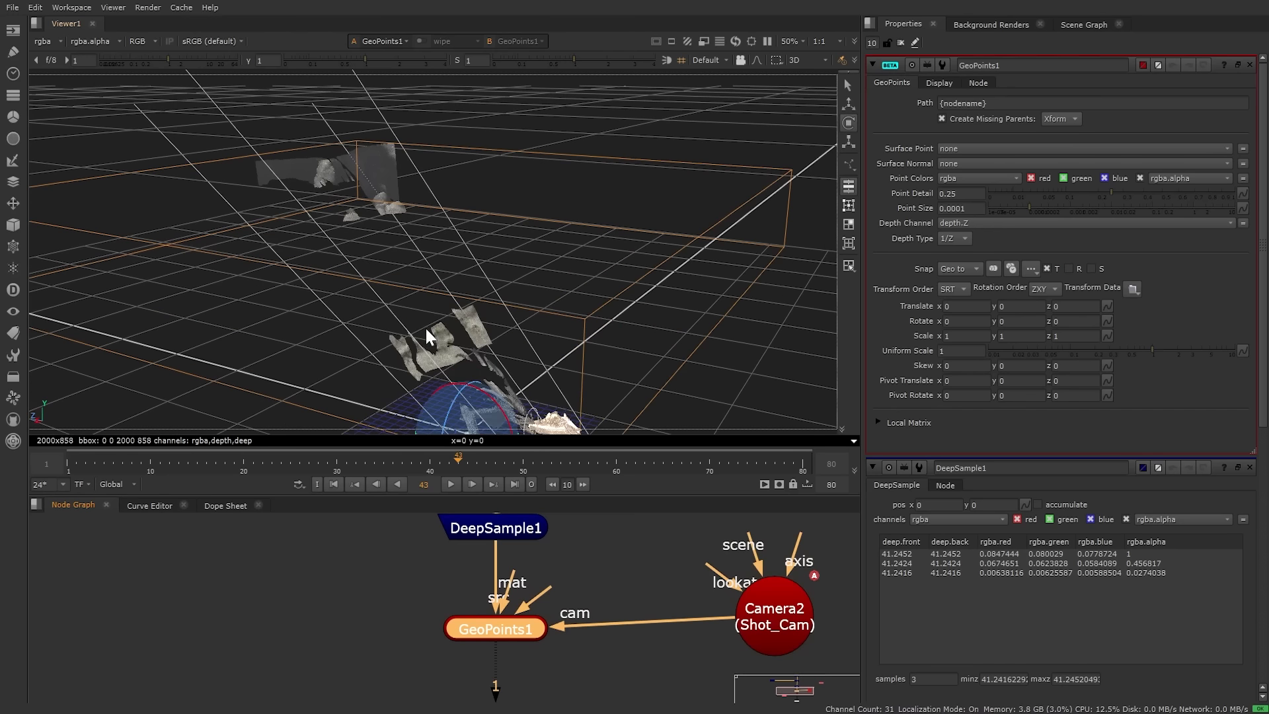
middle_drag(426, 327, 416, 254)
scroll(541, 281, up, 3)
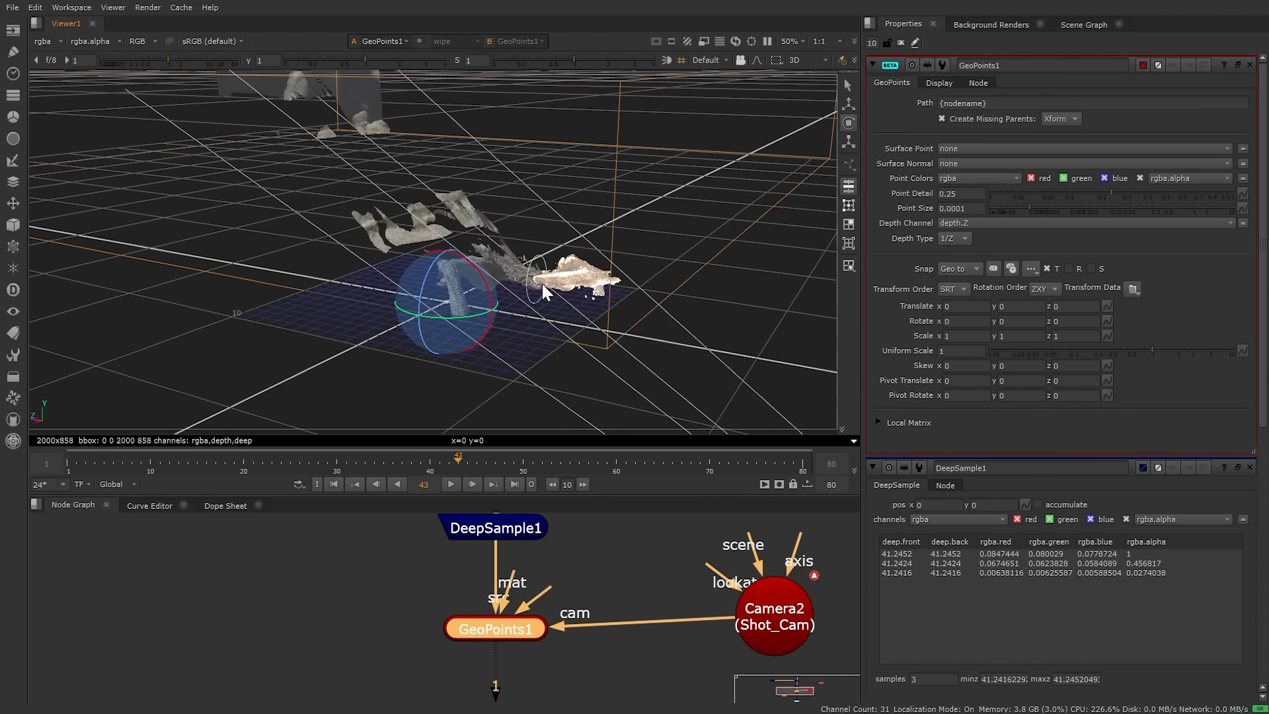
scroll(541, 283, up, 2)
ctrl+drag(542, 284, 589, 303)
click(386, 367)
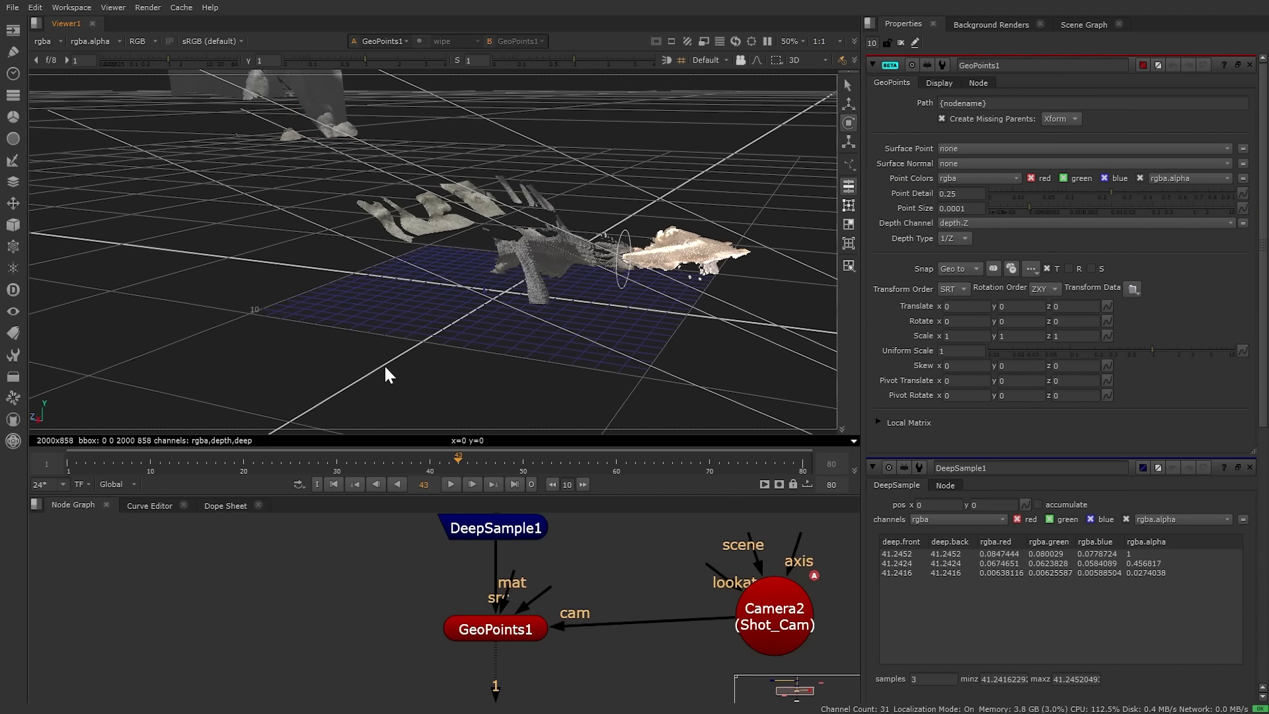
middle_drag(383, 649, 390, 577)
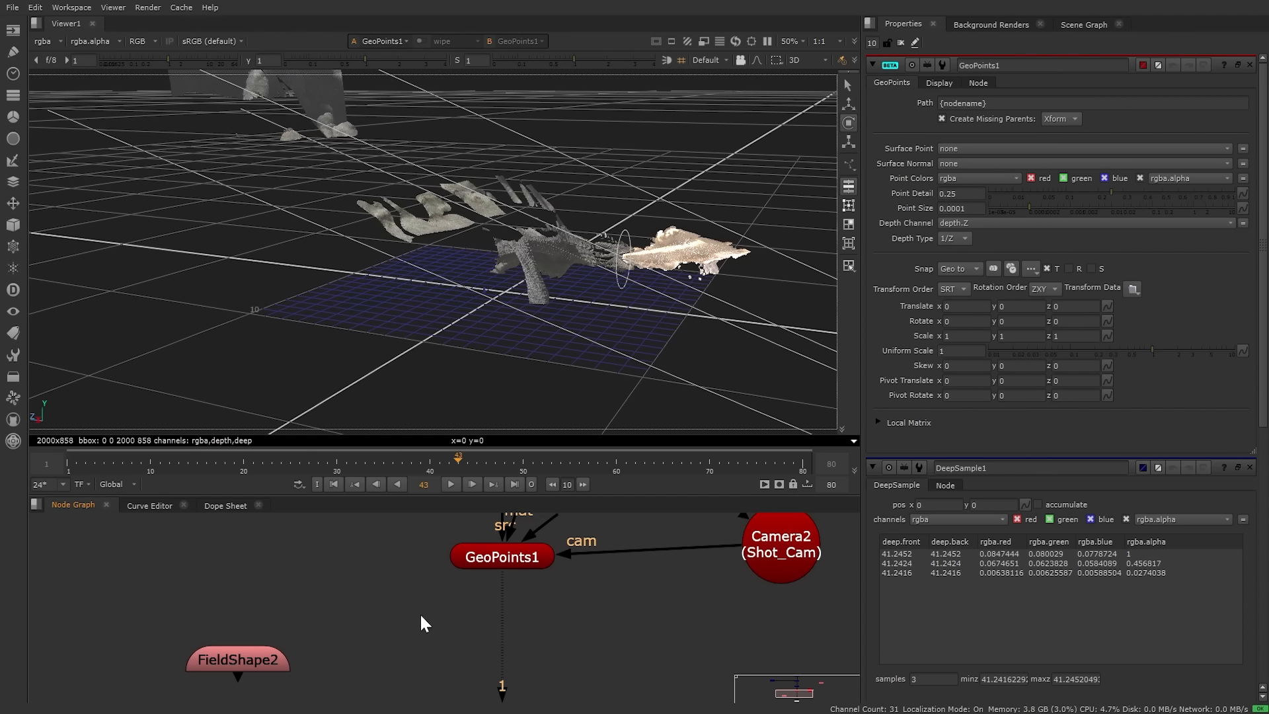
Step: Add a GeoGrade node fed by GeoPoints1 and place it directly below it
key(Tab)
text(geogra)
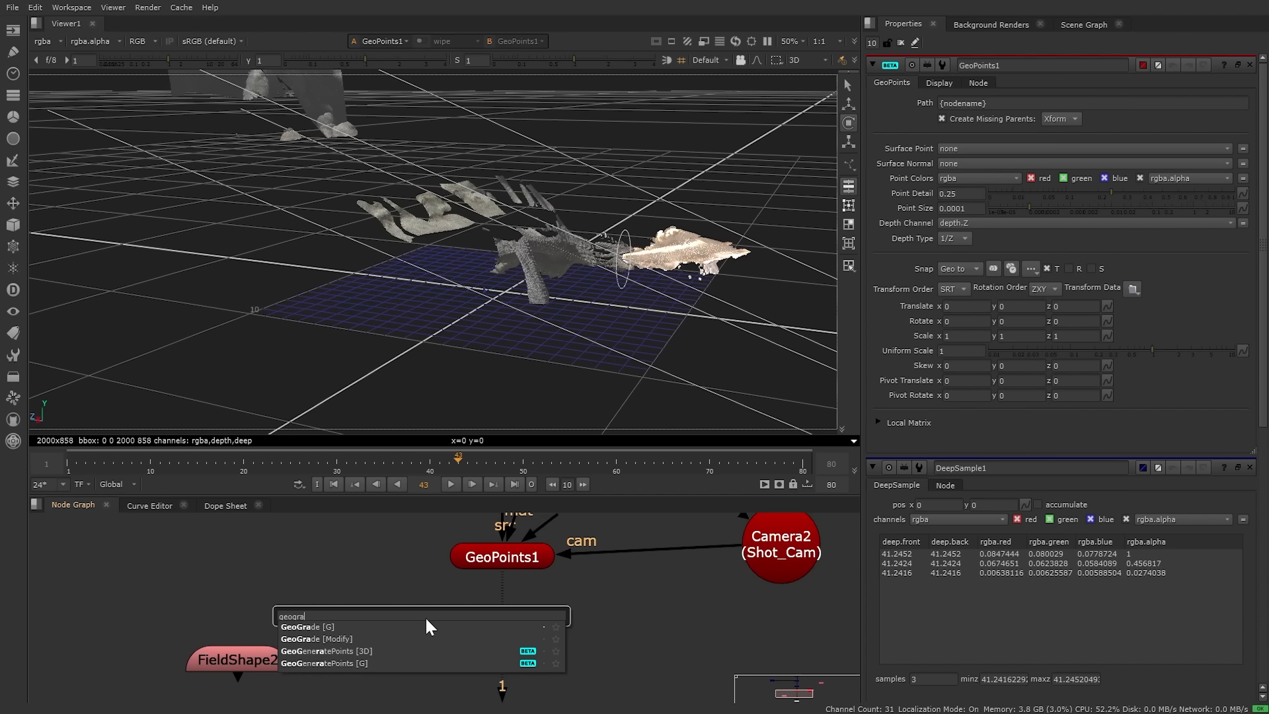
key(Return)
drag(427, 616, 482, 665)
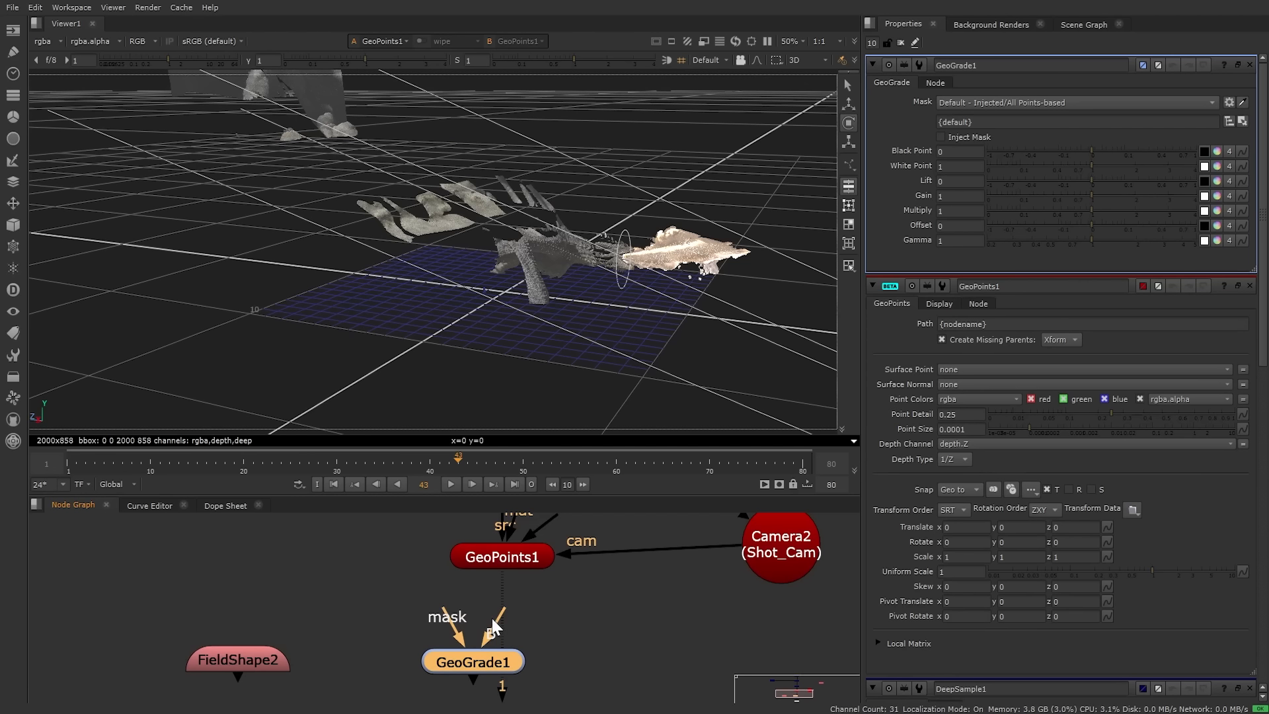
drag(498, 559, 501, 557)
drag(470, 652, 509, 653)
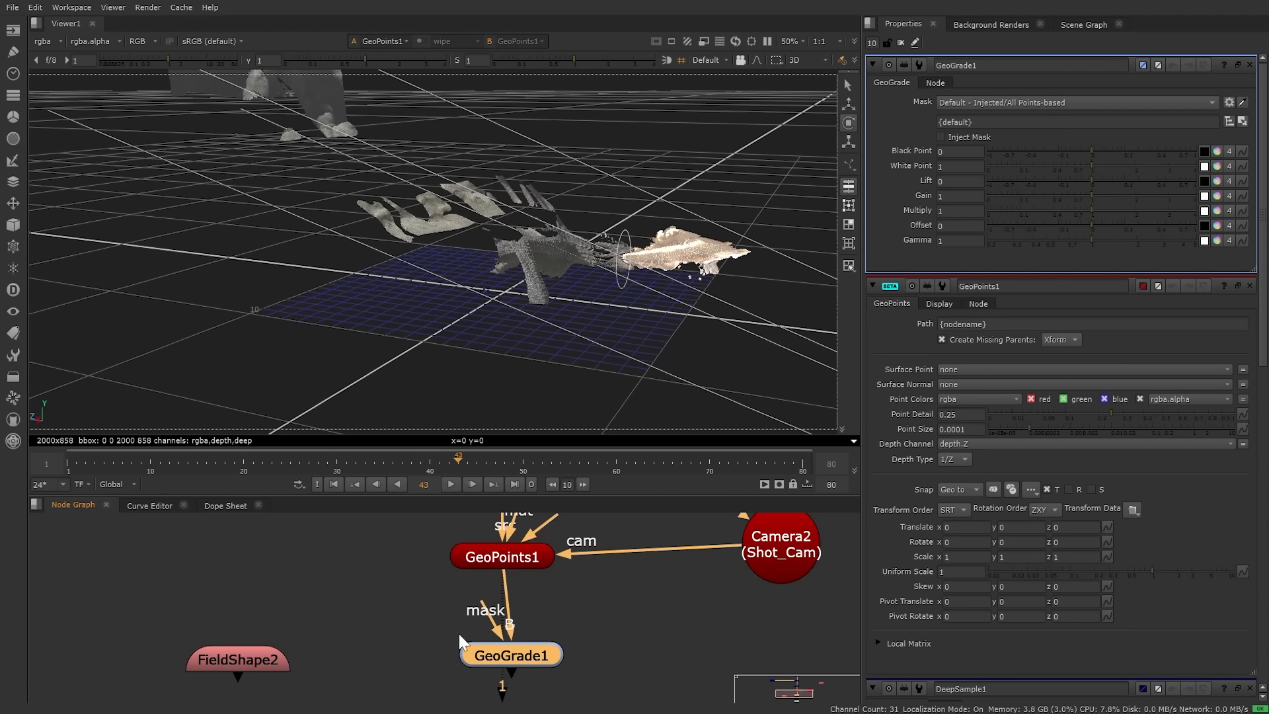
Step: Move FieldShape2 beside GeoGrade1 and connect it as GeoGrade1's mask
click(259, 660)
drag(259, 659, 336, 641)
ctrl+drag(547, 319, 533, 312)
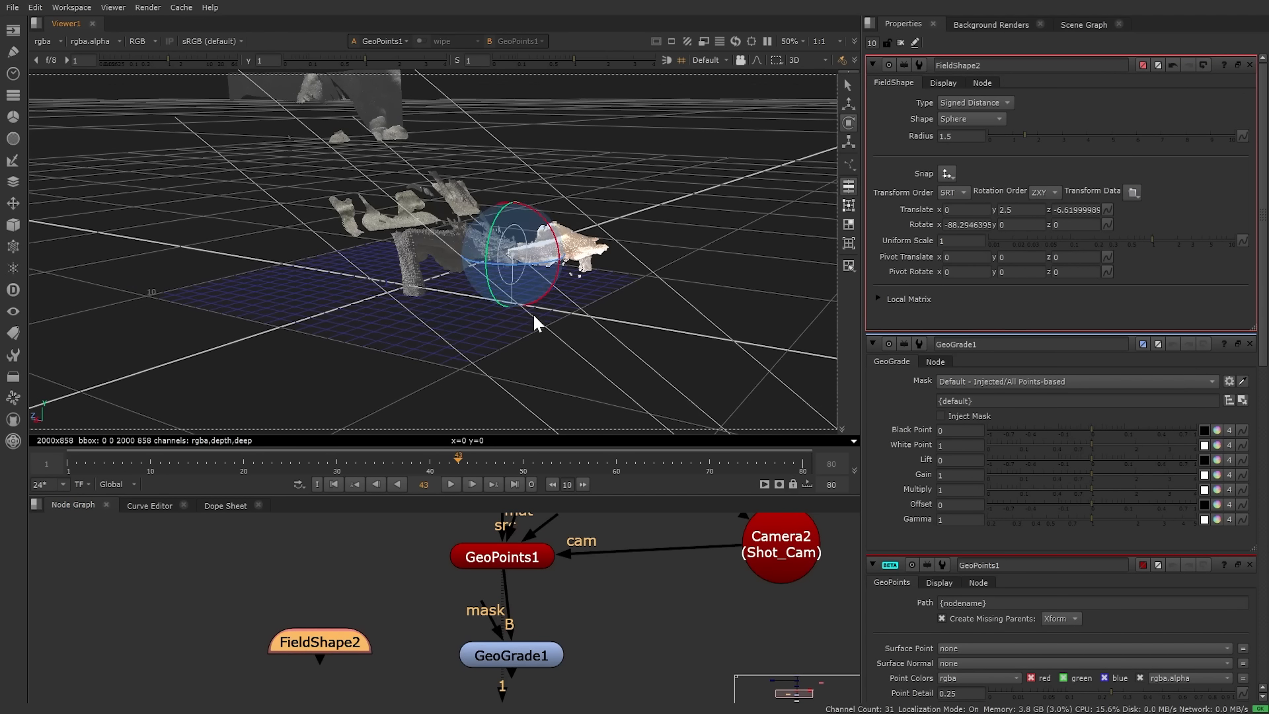
scroll(545, 268, up, 2)
scroll(561, 292, up, 3)
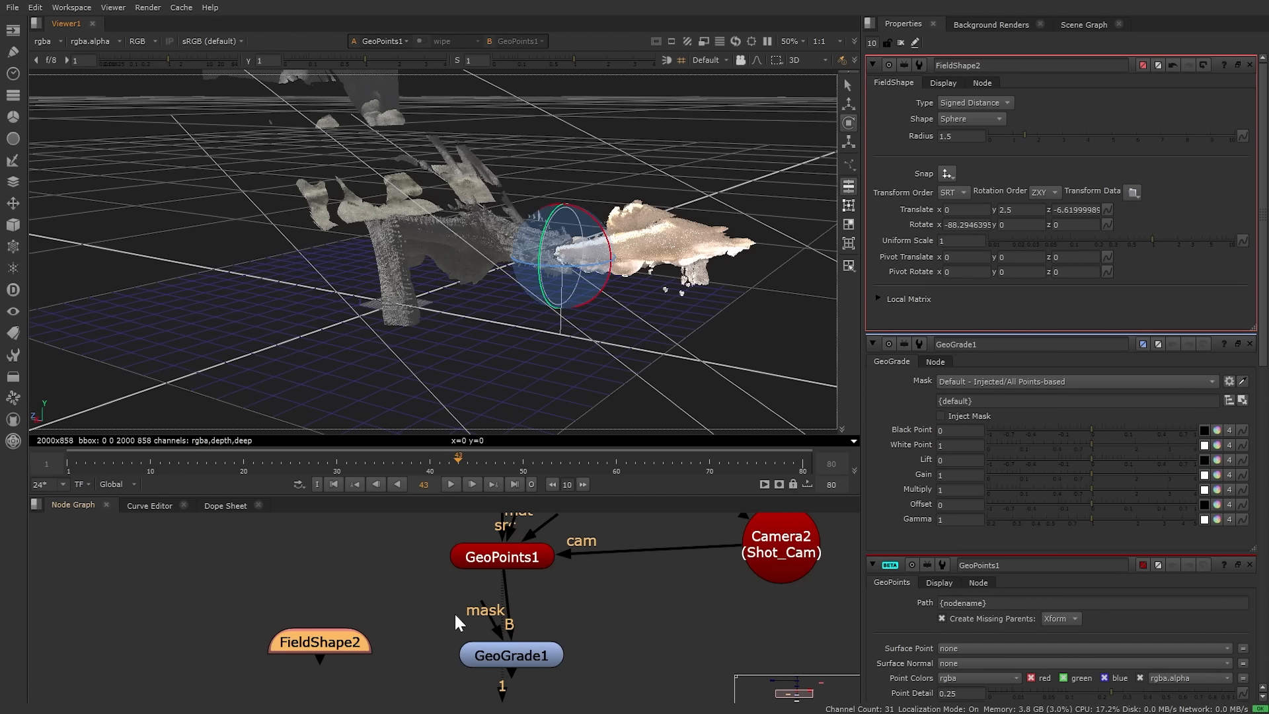
drag(493, 616, 319, 641)
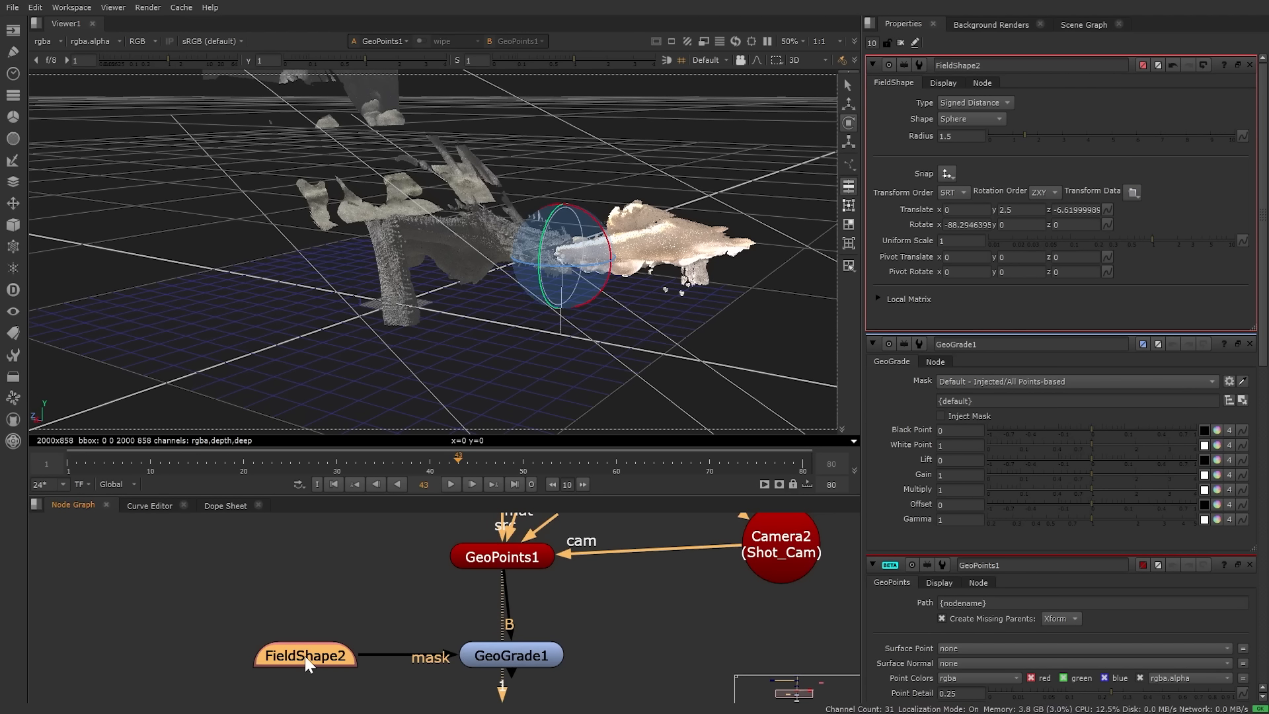
click(1249, 65)
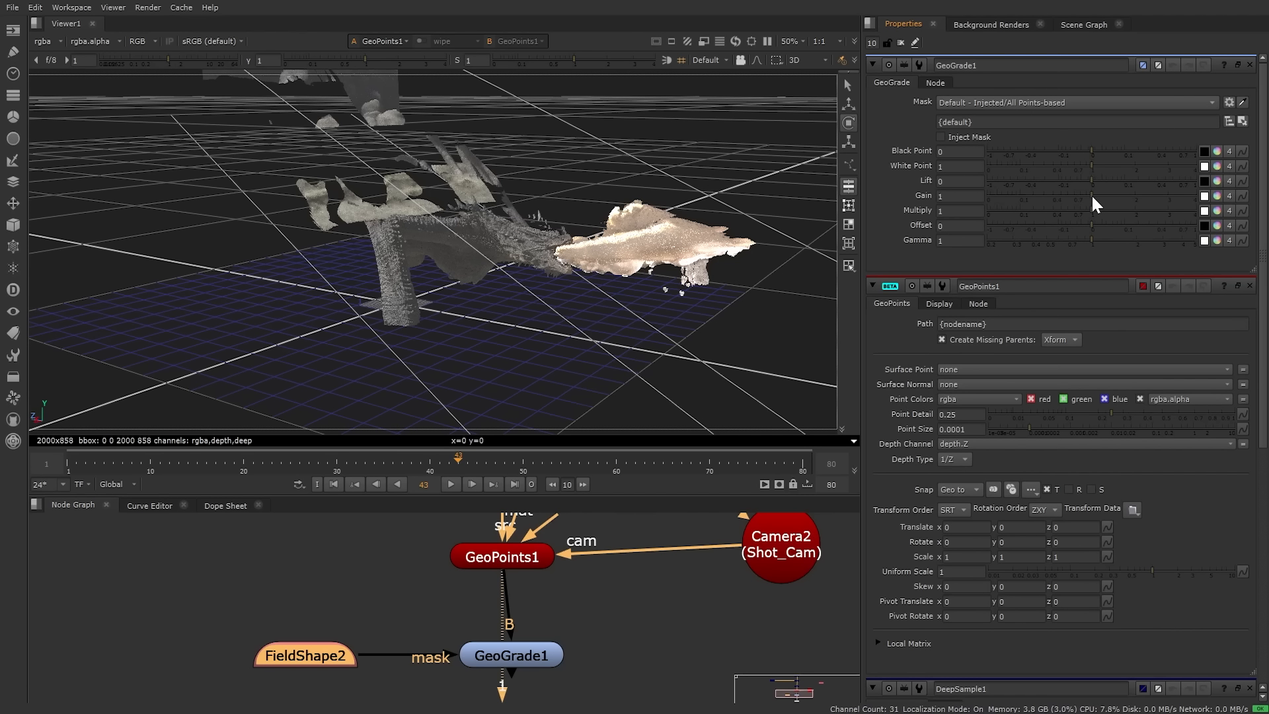
Step: Raise GeoGrade1 Gain to 2.65 and tint Multiply orange (1, 0.594, 0.236)
drag(1092, 196, 1129, 195)
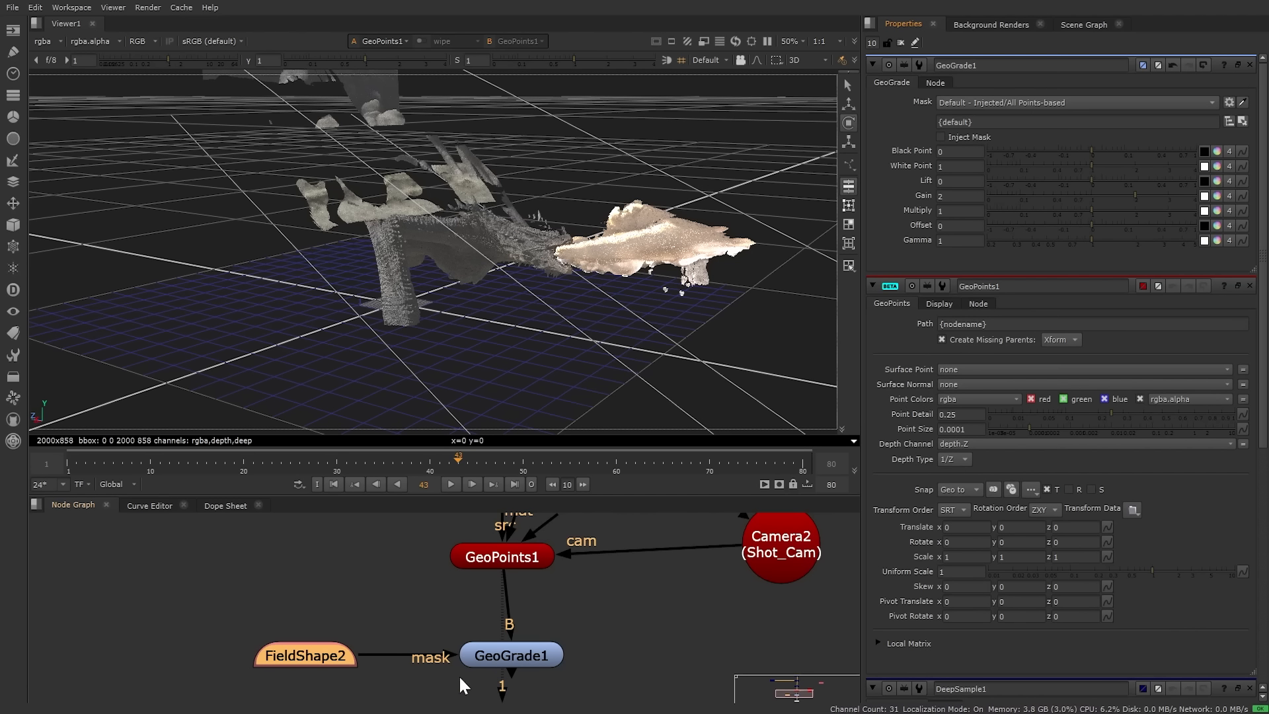
click(526, 659)
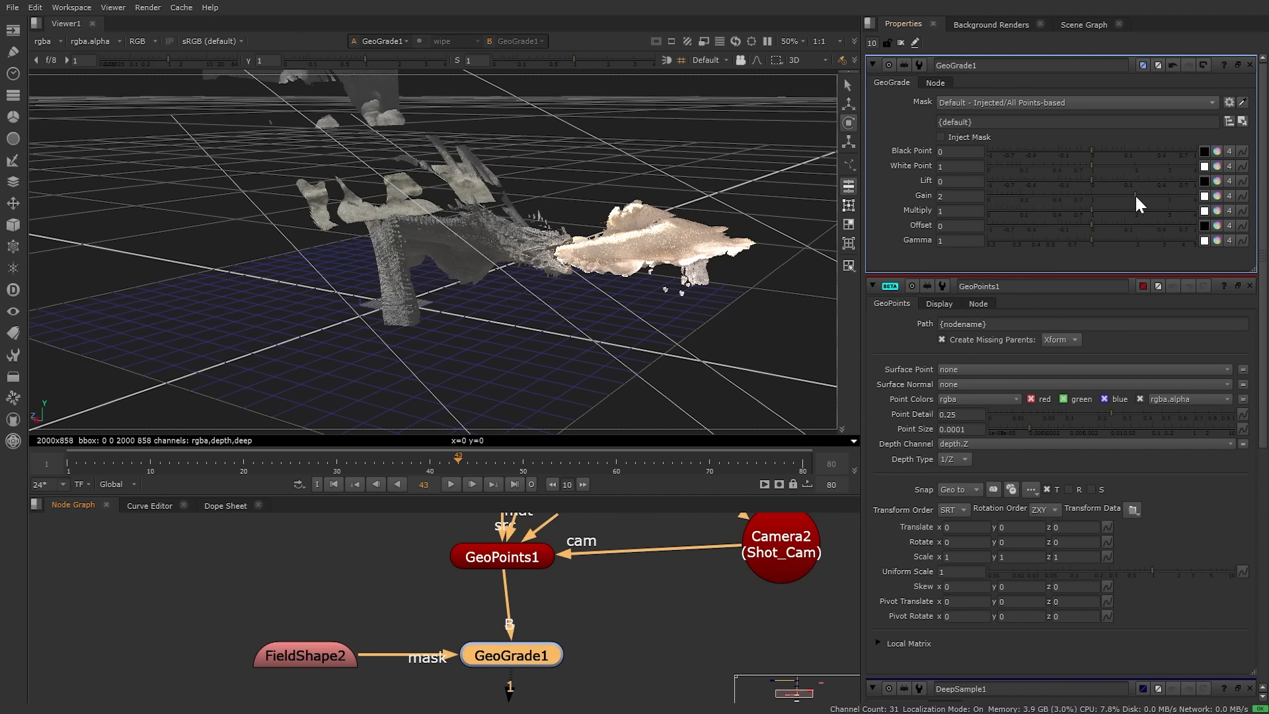
drag(1136, 195, 1157, 196)
click(1218, 210)
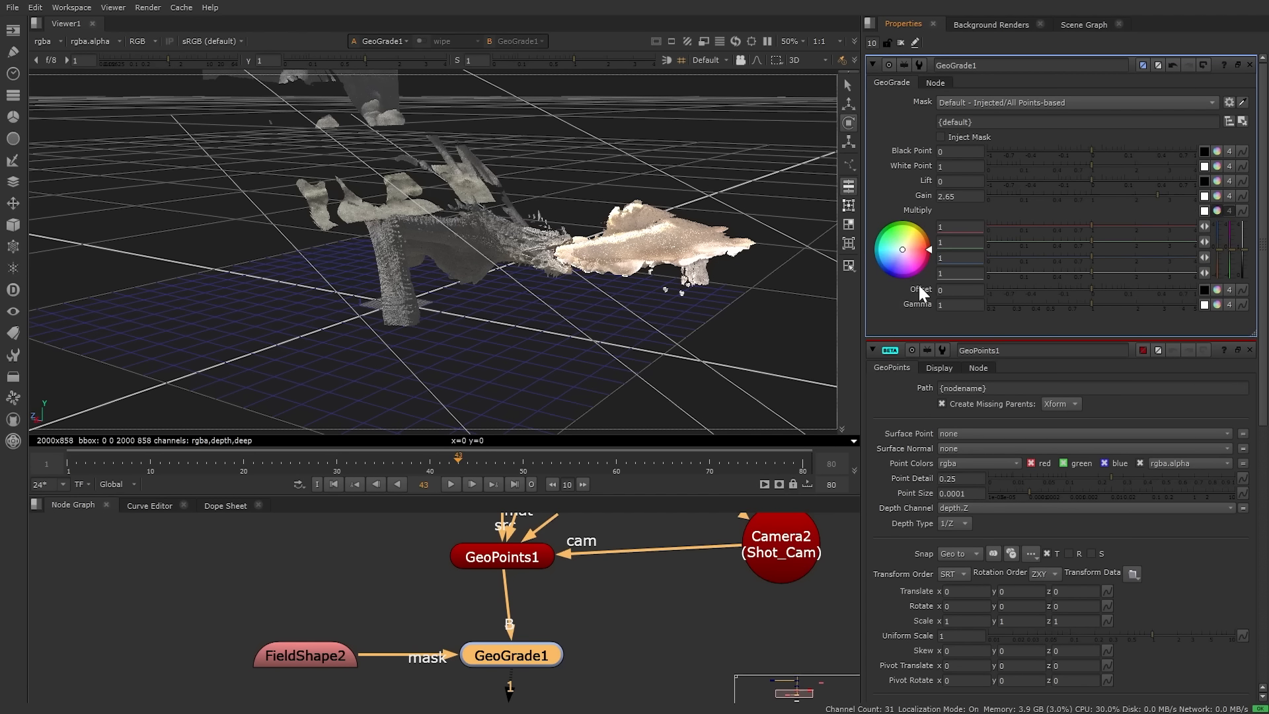
drag(911, 252, 1052, 162)
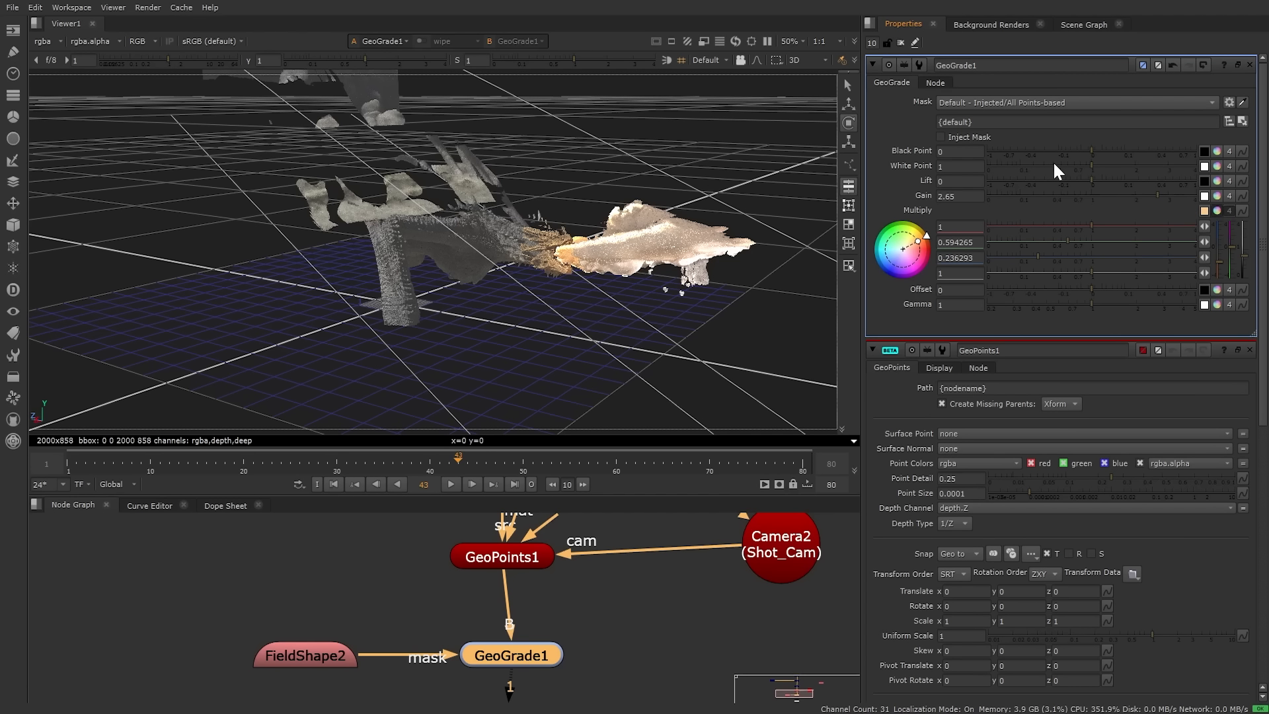
scroll(645, 269, up, 5)
middle_drag(653, 268, 625, 265)
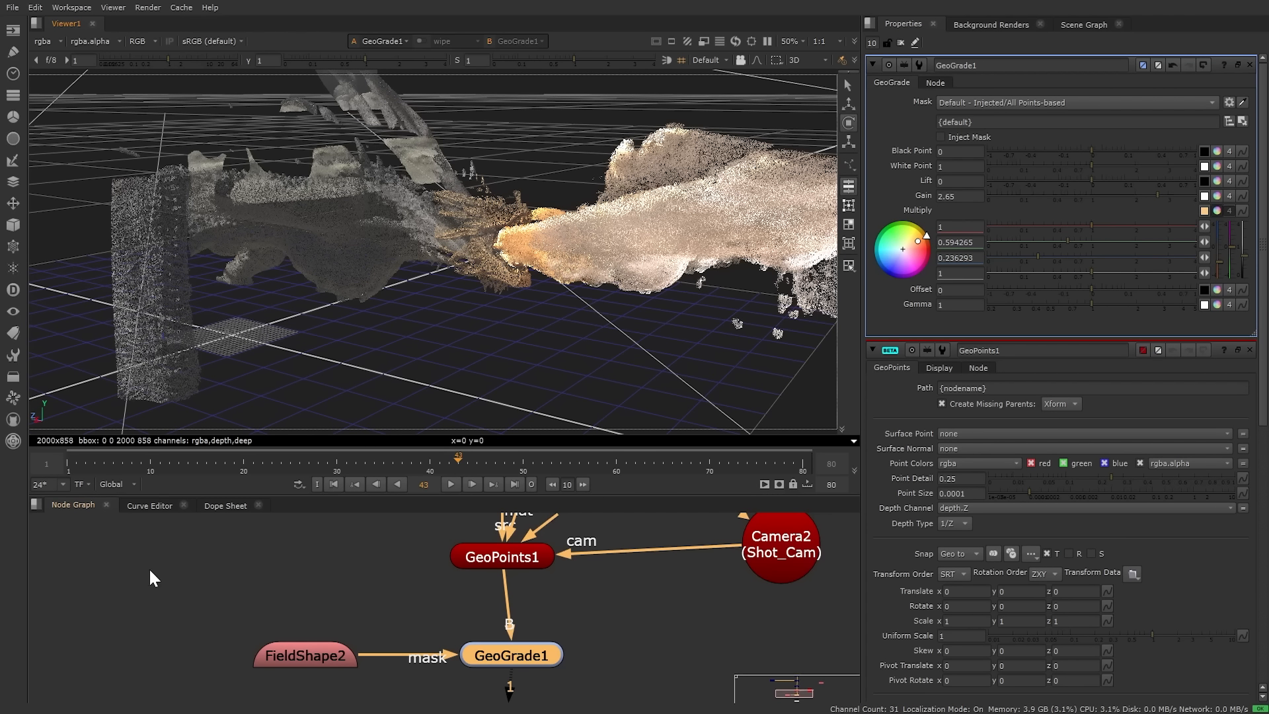
Step: Set FieldShape1's preview opacity to 0.09 on the Display tab, then turn Draw Preview off
scroll(285, 592, down, 5)
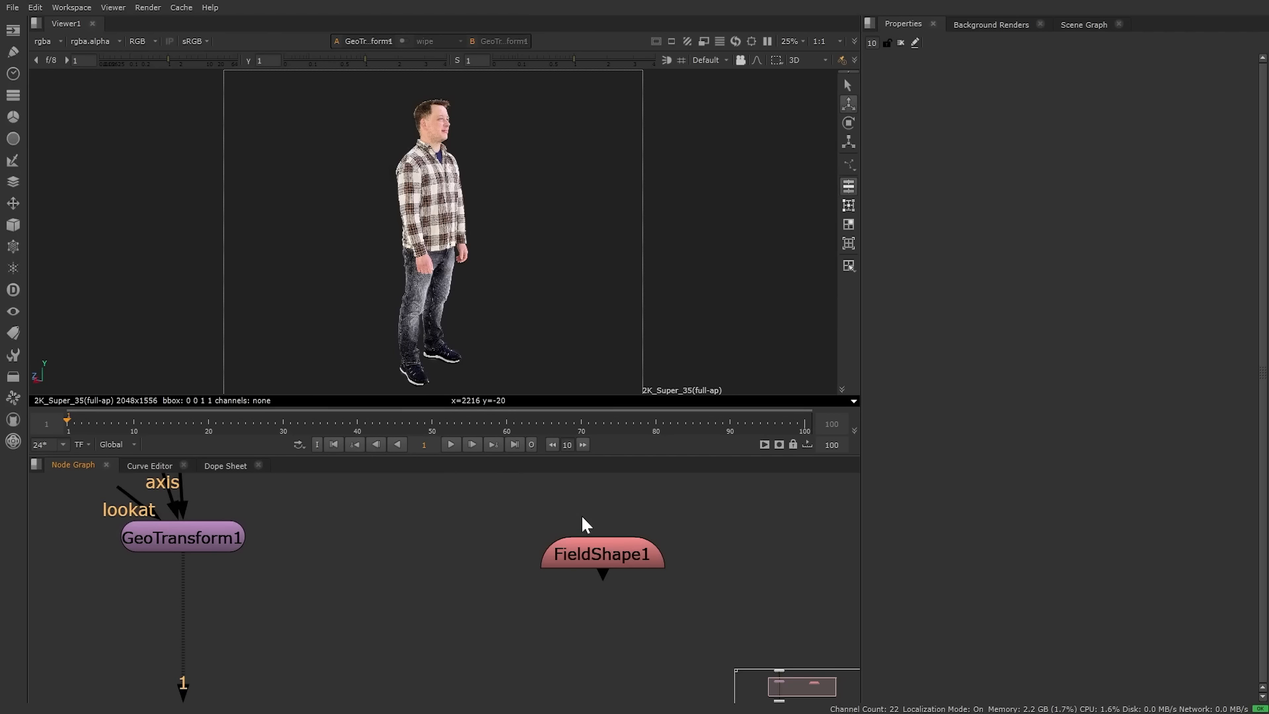
double_click(636, 554)
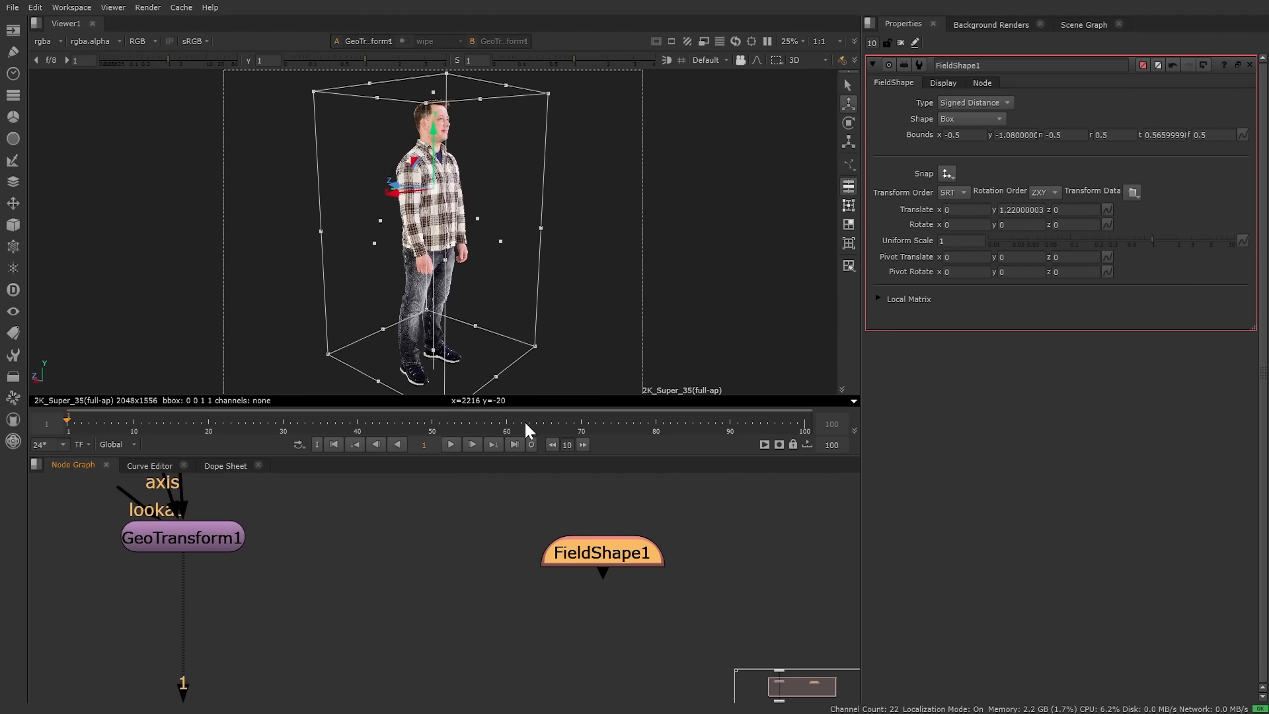
click(943, 82)
click(941, 116)
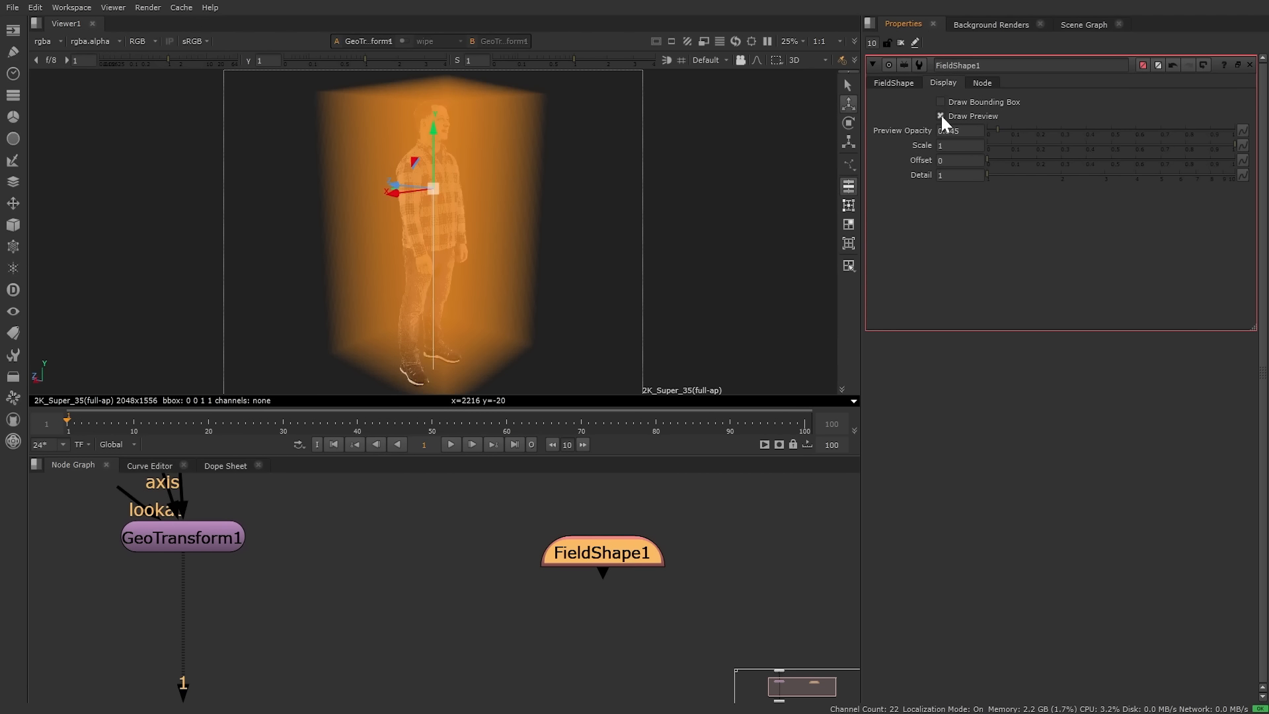
mouse_move(997, 127)
mouse_down()
mouse_move(1117, 124)
mouse_move(1007, 130)
mouse_up()
ctrl+drag(489, 238, 505, 310)
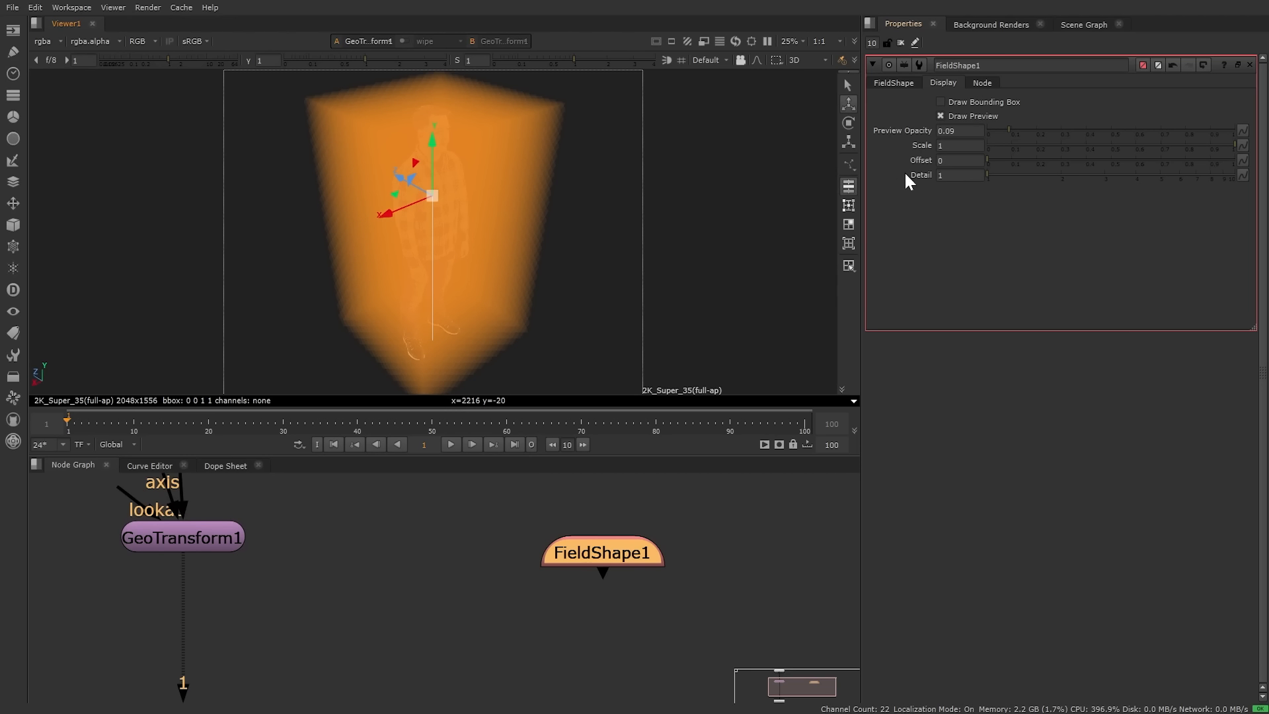
click(966, 114)
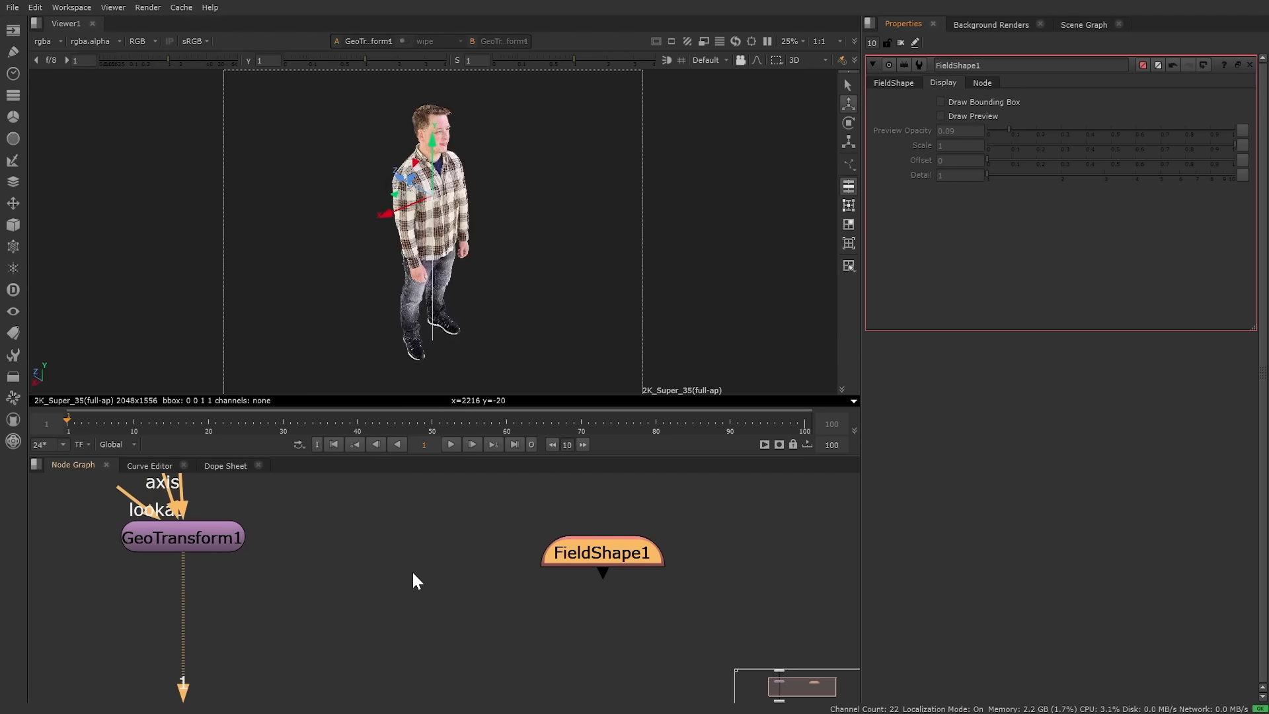
drag(592, 558, 583, 529)
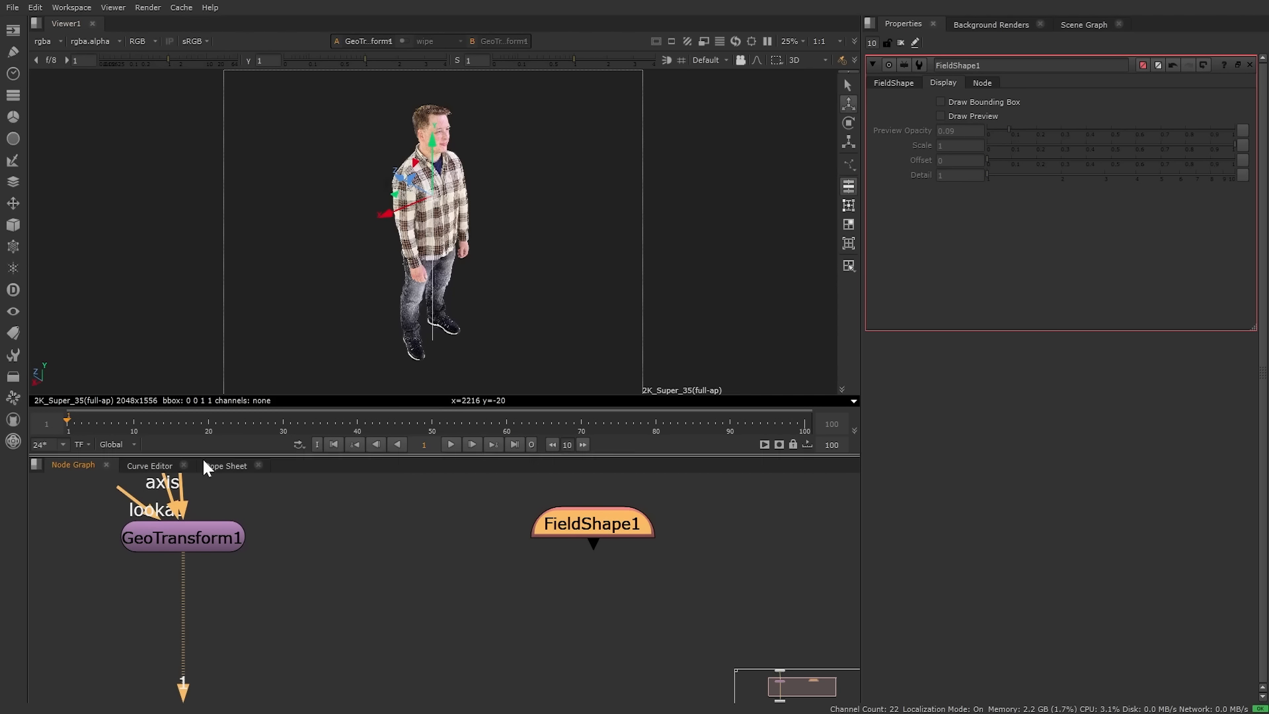
click(12, 246)
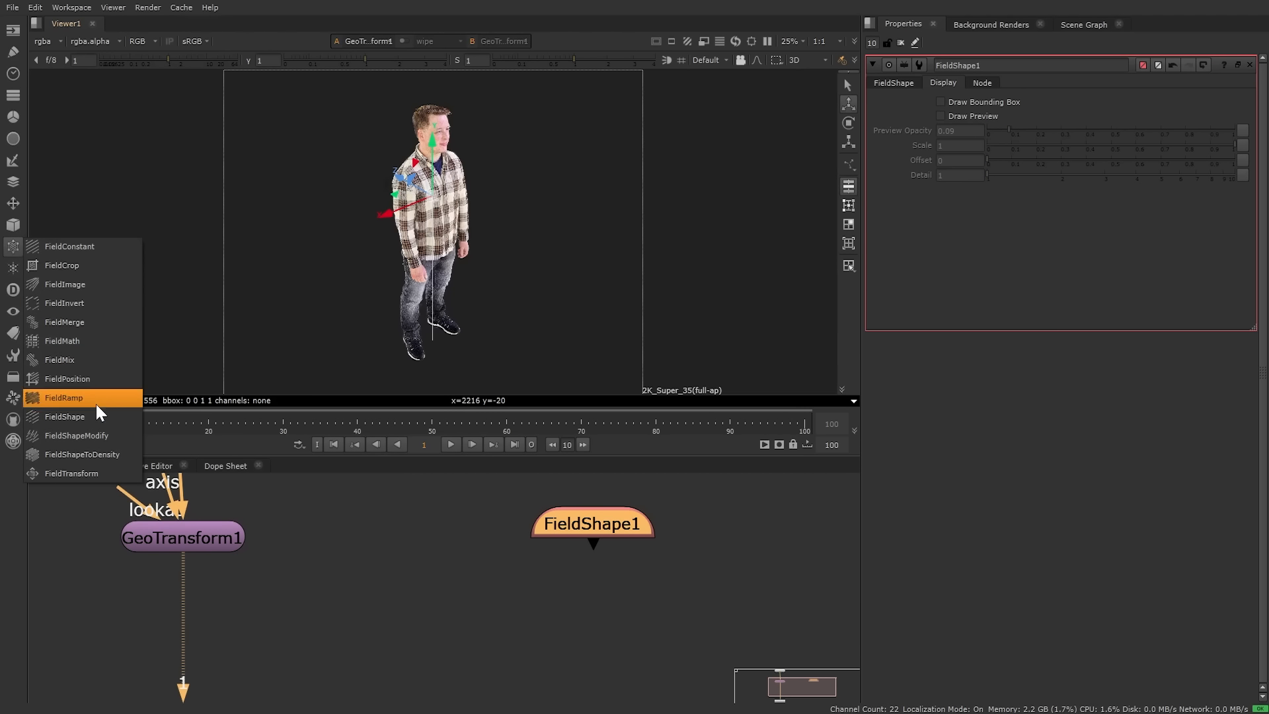
click(105, 436)
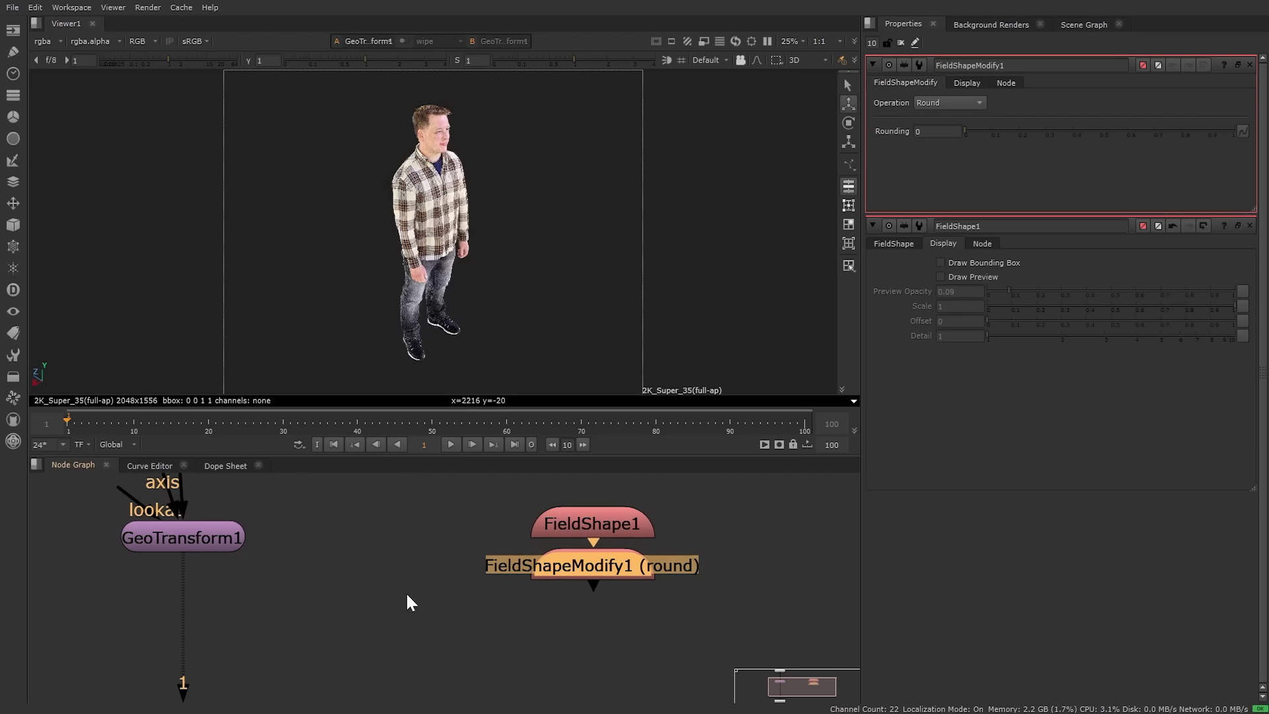
click(967, 83)
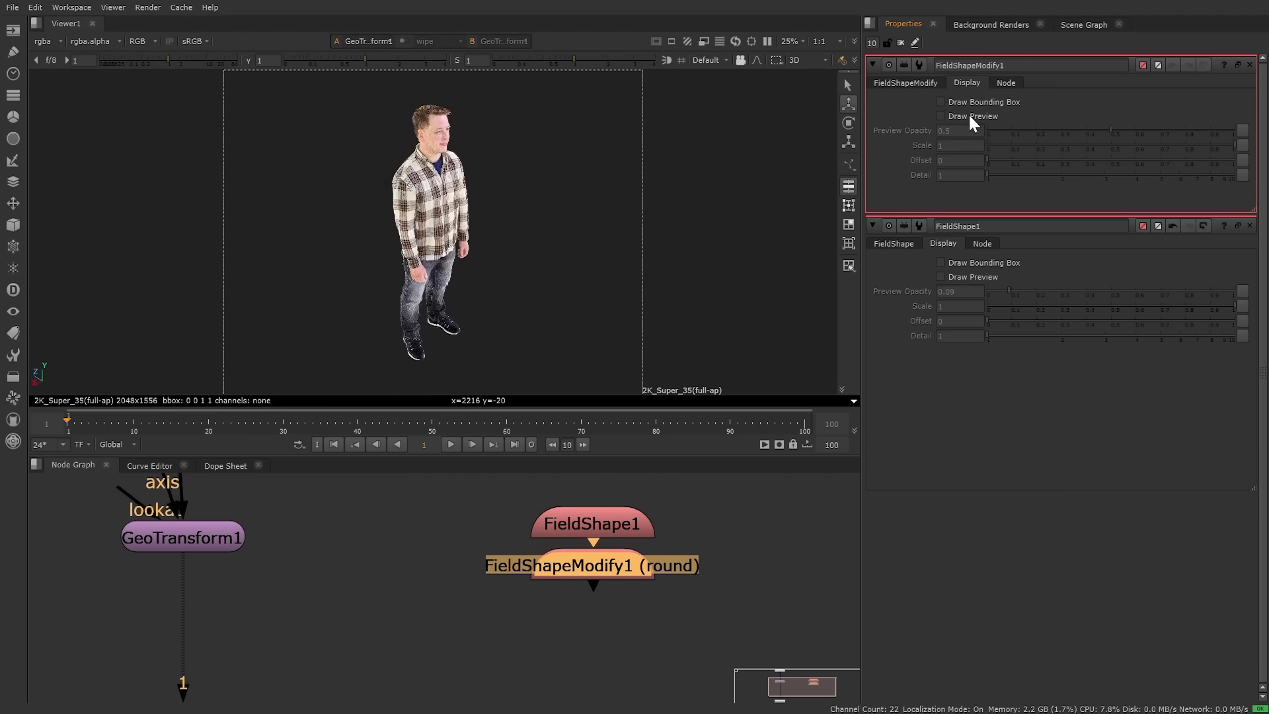
click(942, 115)
click(908, 84)
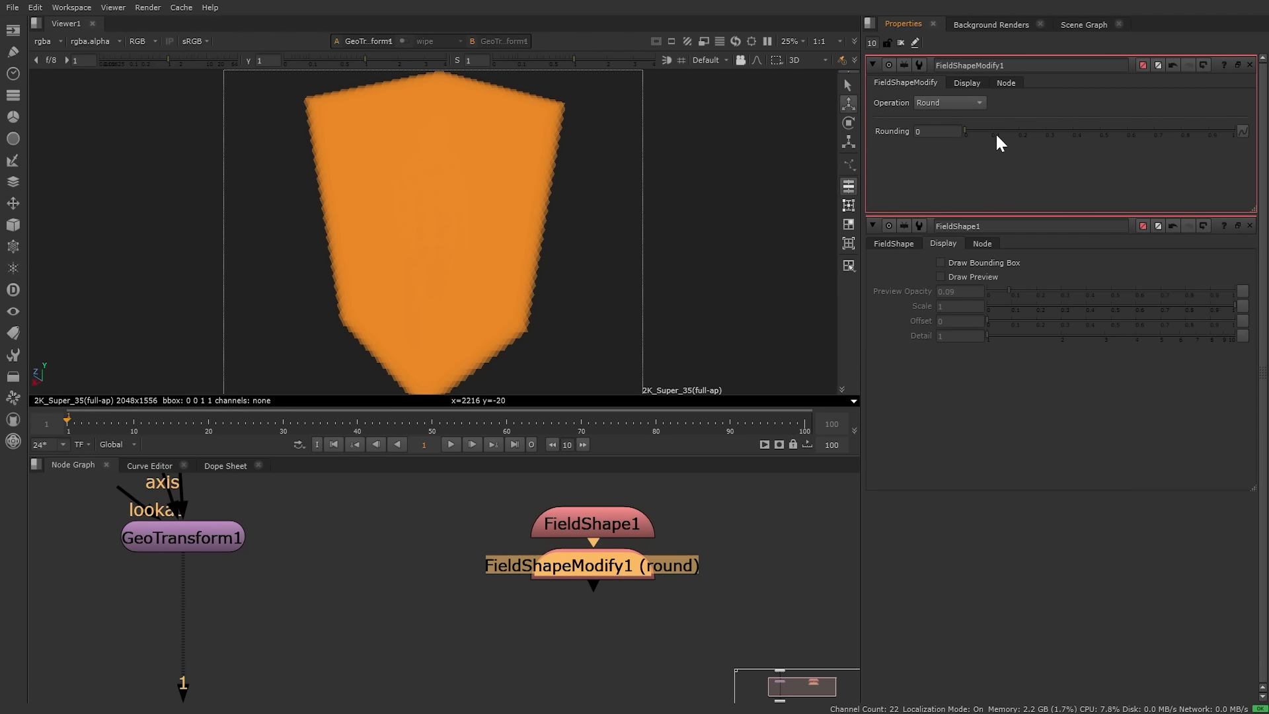
drag(970, 126, 1223, 127)
click(950, 103)
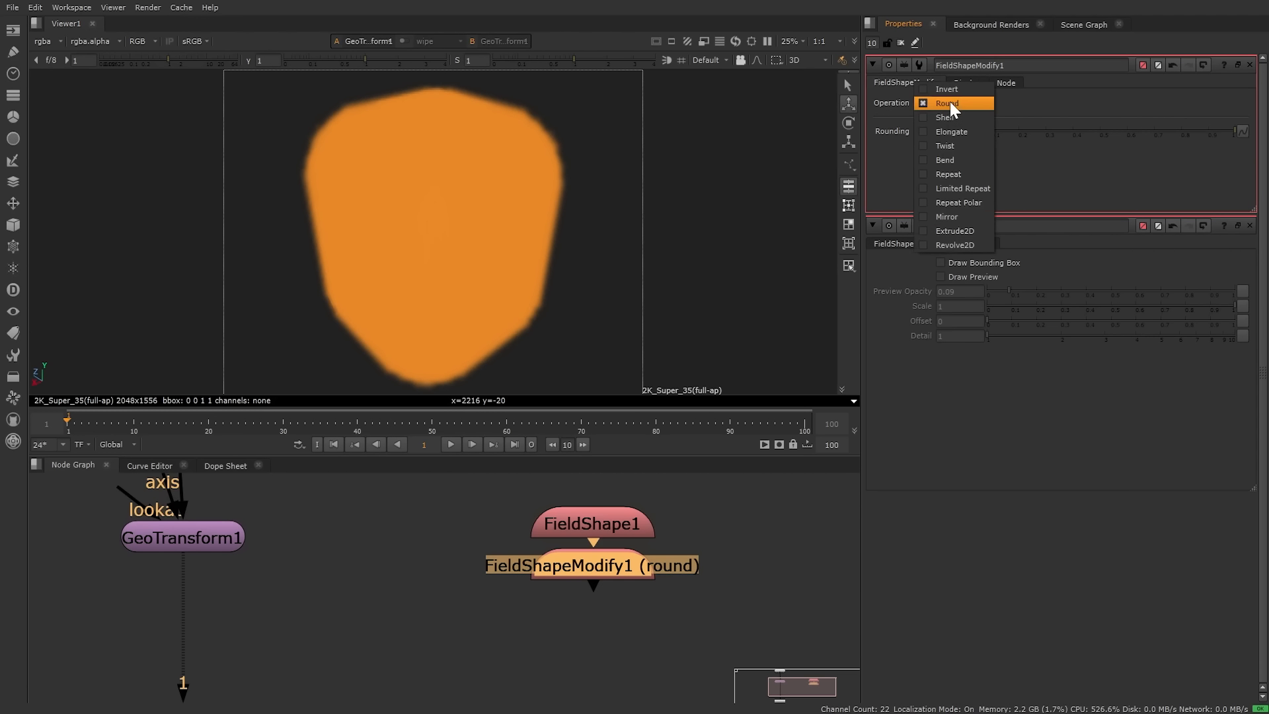
click(950, 157)
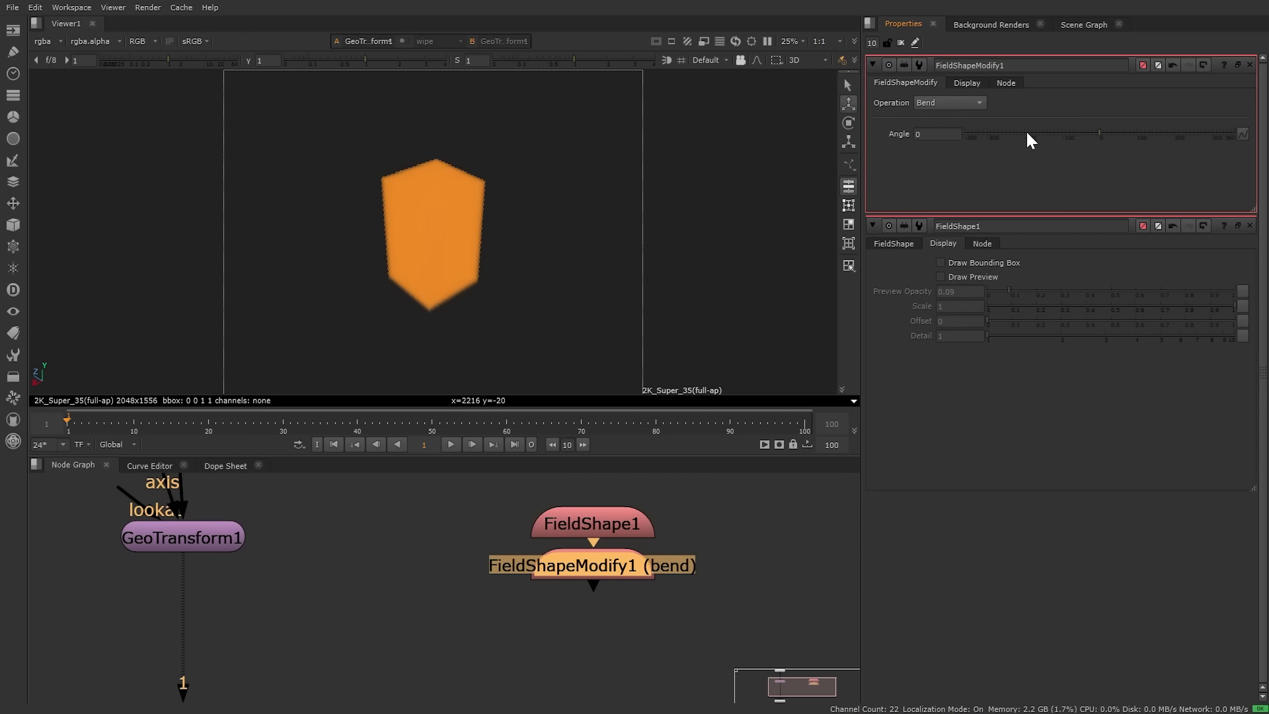
click(965, 104)
click(974, 95)
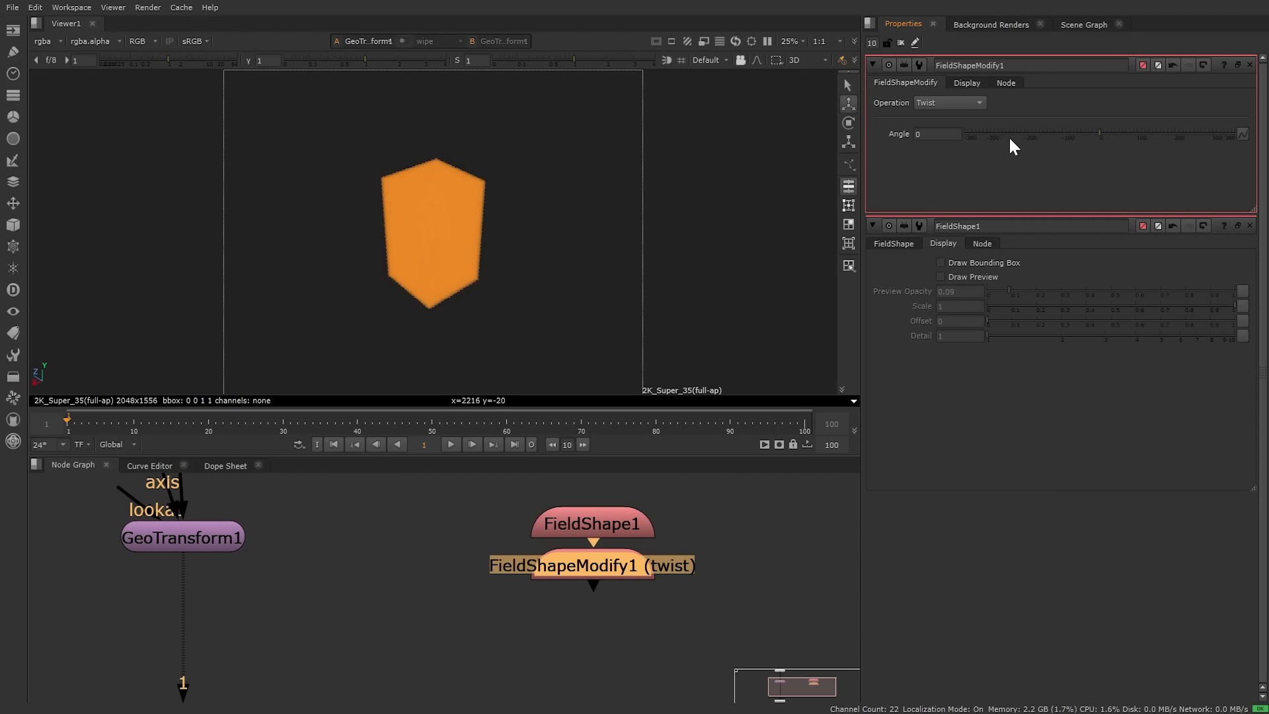
mouse_move(1104, 135)
mouse_down()
mouse_move(1212, 135)
mouse_move(1151, 134)
mouse_up()
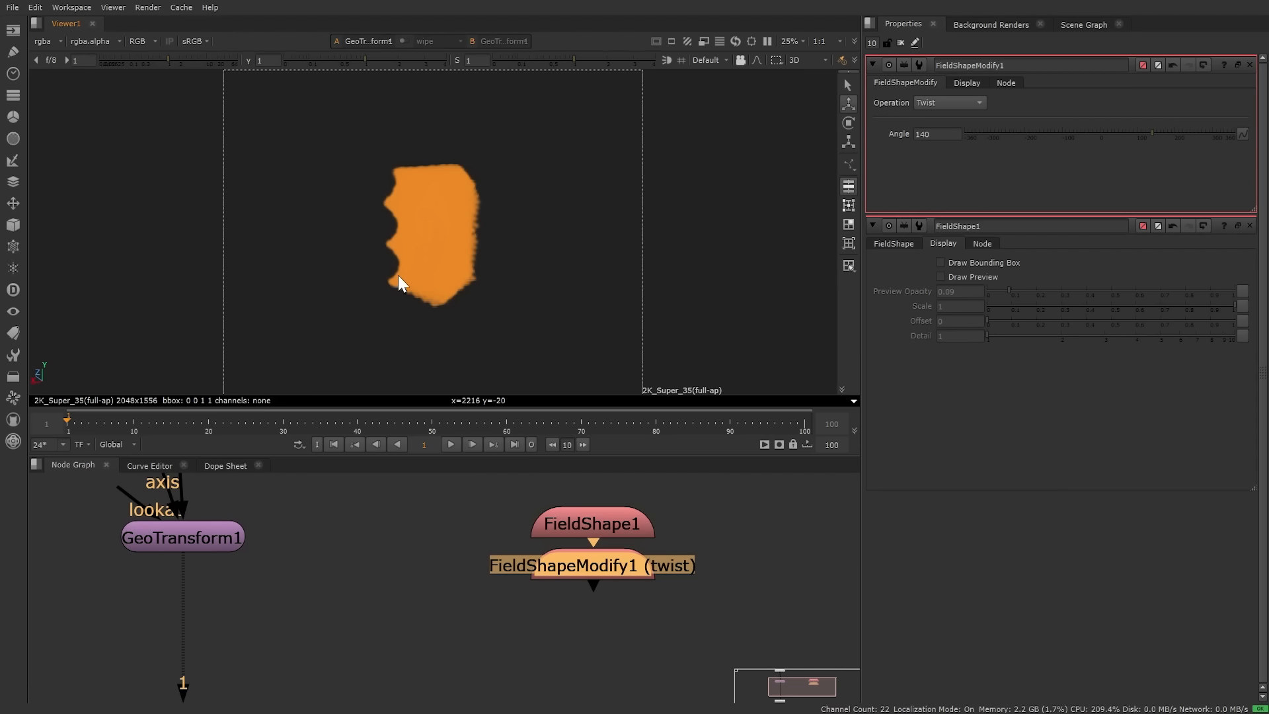
scroll(398, 275, up, 5)
mouse_move(386, 284)
ctrl+mouse_down()
mouse_move(552, 243)
mouse_move(434, 235)
mouse_move(280, 304)
mouse_move(241, 348)
mouse_move(419, 340)
mouse_move(447, 294)
mouse_move(381, 280)
ctrl+mouse_up()
click(967, 82)
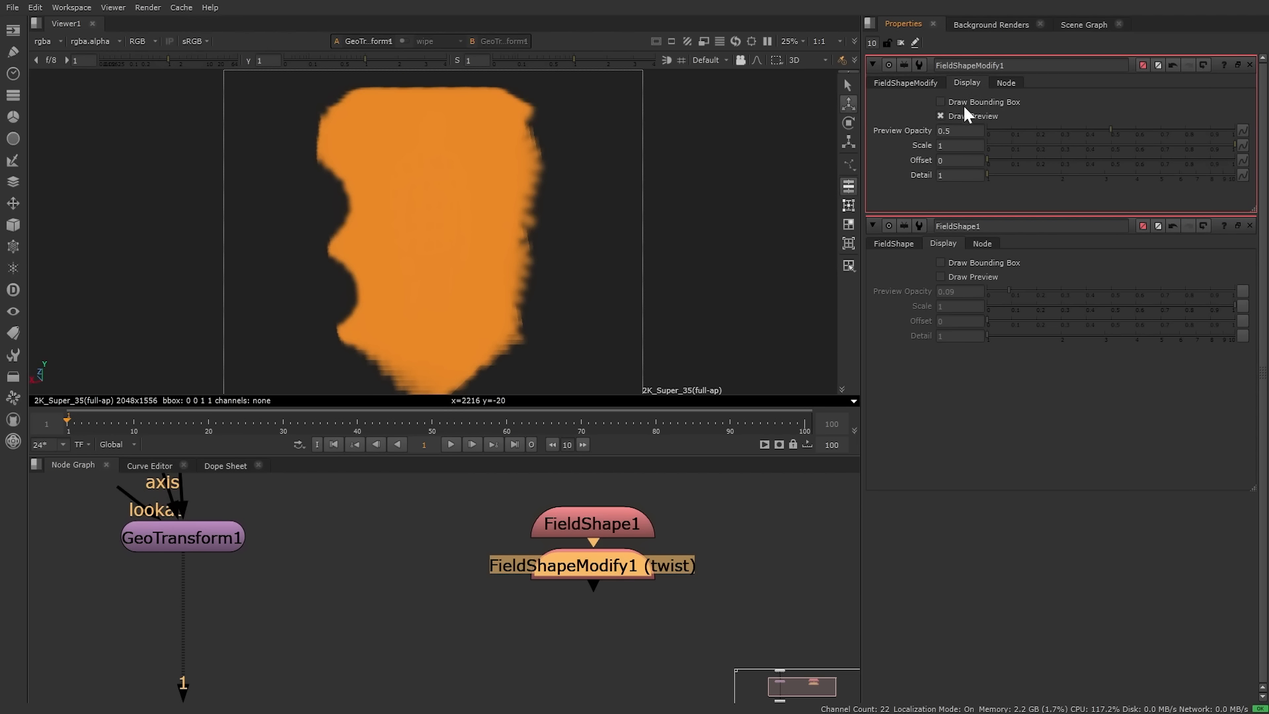
click(954, 114)
Step: Delete FieldShapeModify1 and show the Other menu's alphabetical All plugins list
key(Delete)
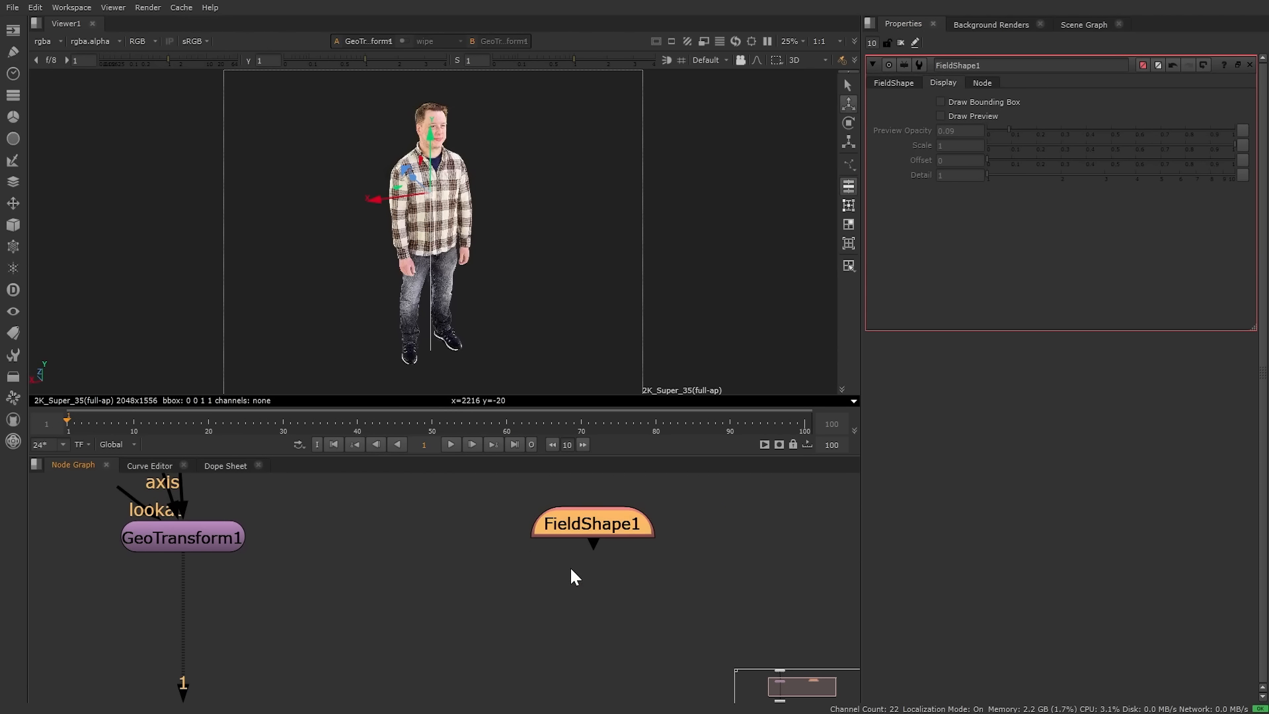
click(20, 380)
mouse_move(61, 681)
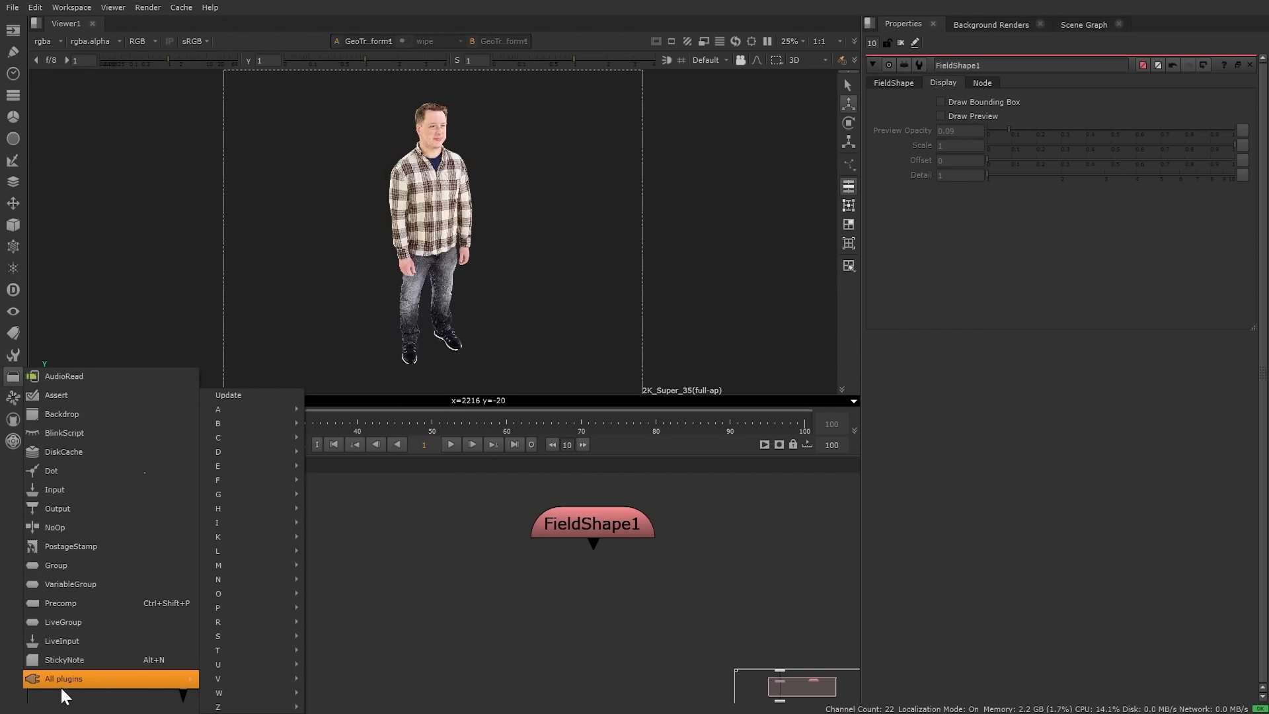
click(257, 396)
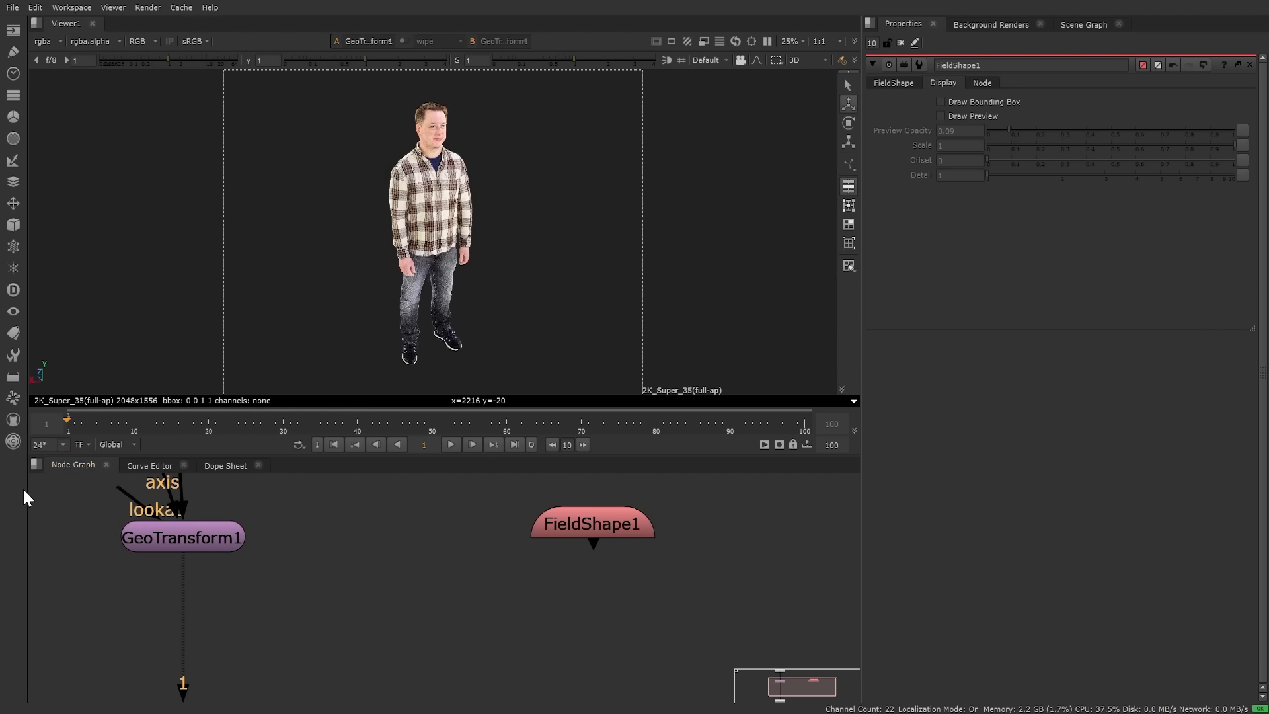
click(12, 377)
mouse_move(100, 678)
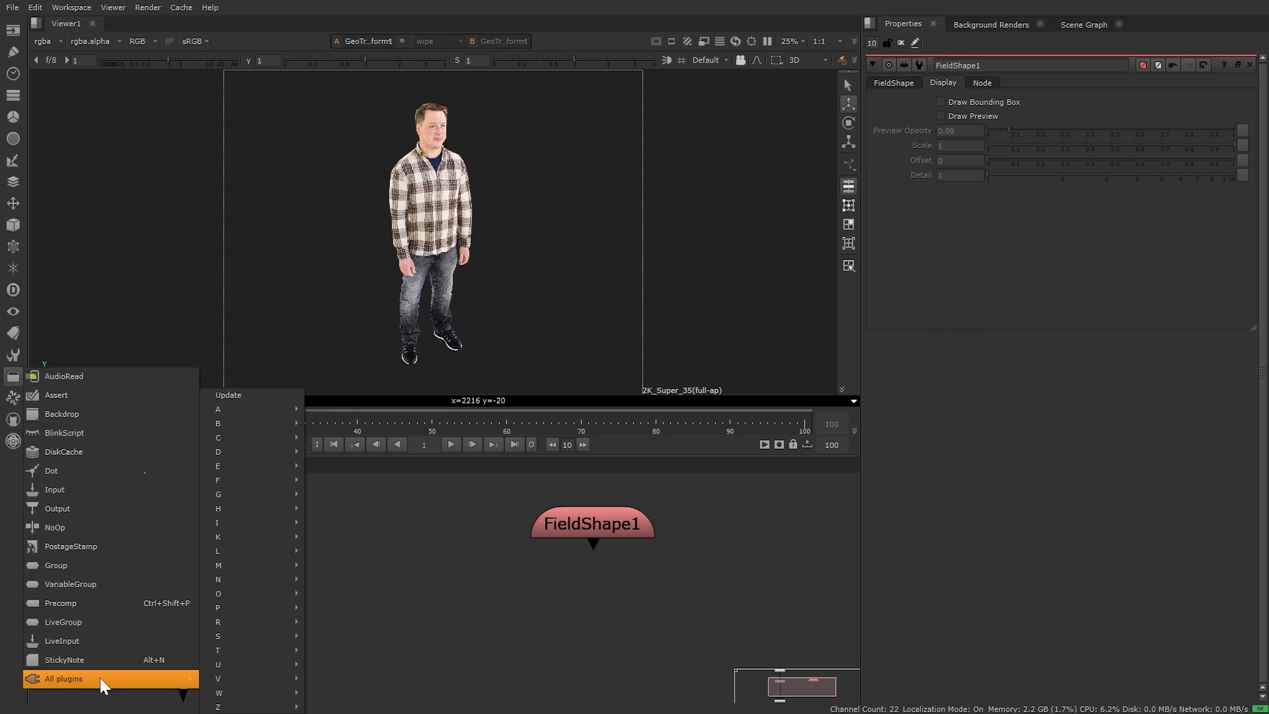
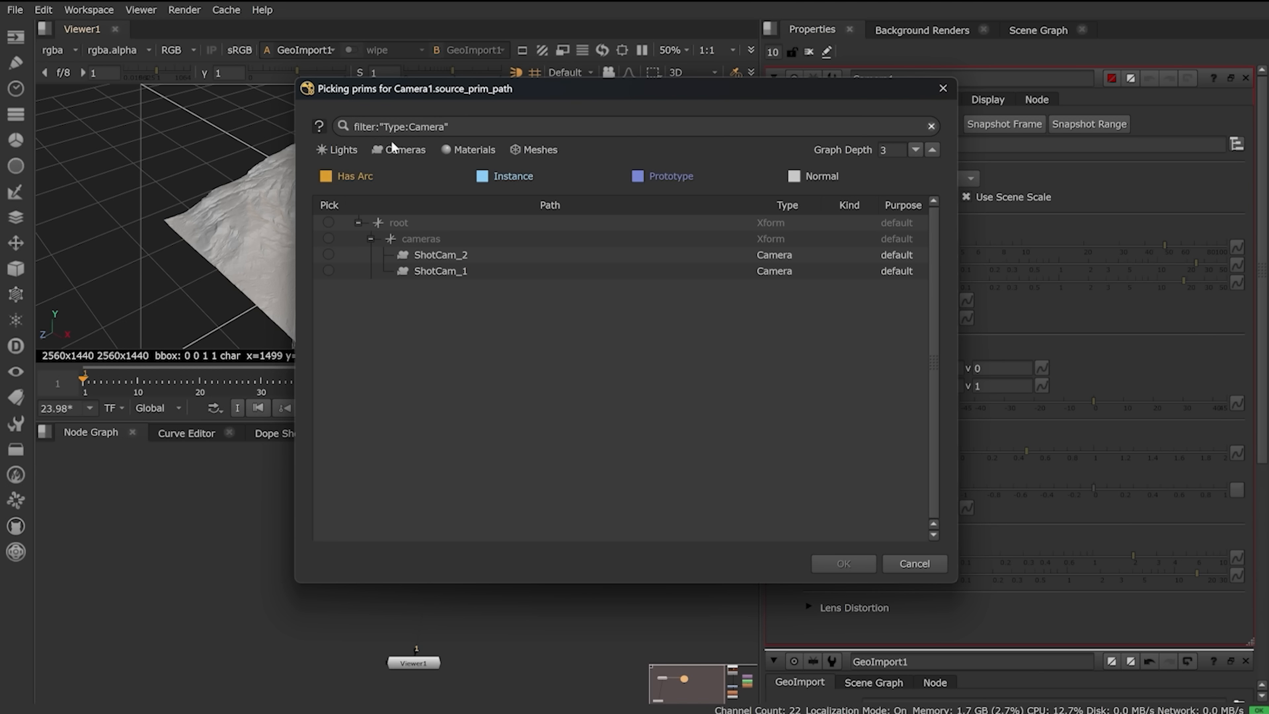
Step: Pick /root/cameras/ShotCam_2 as Camera1's source prim and confirm it
click(328, 255)
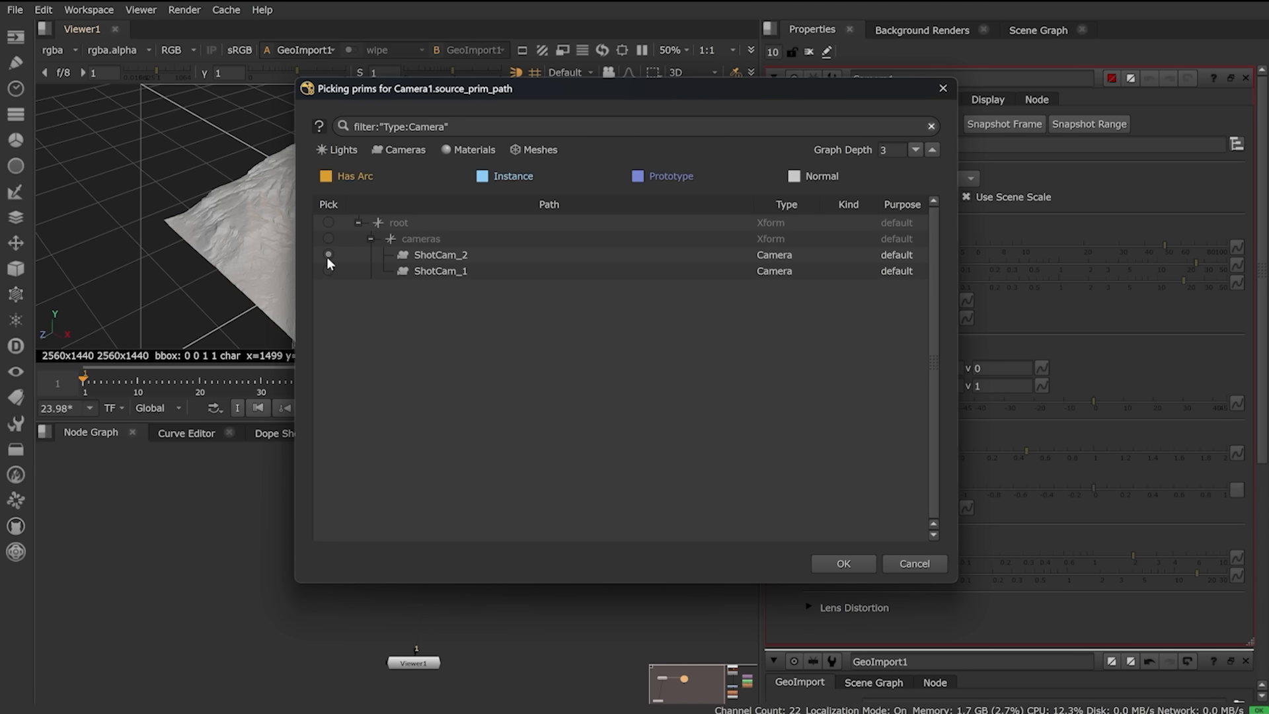
click(843, 563)
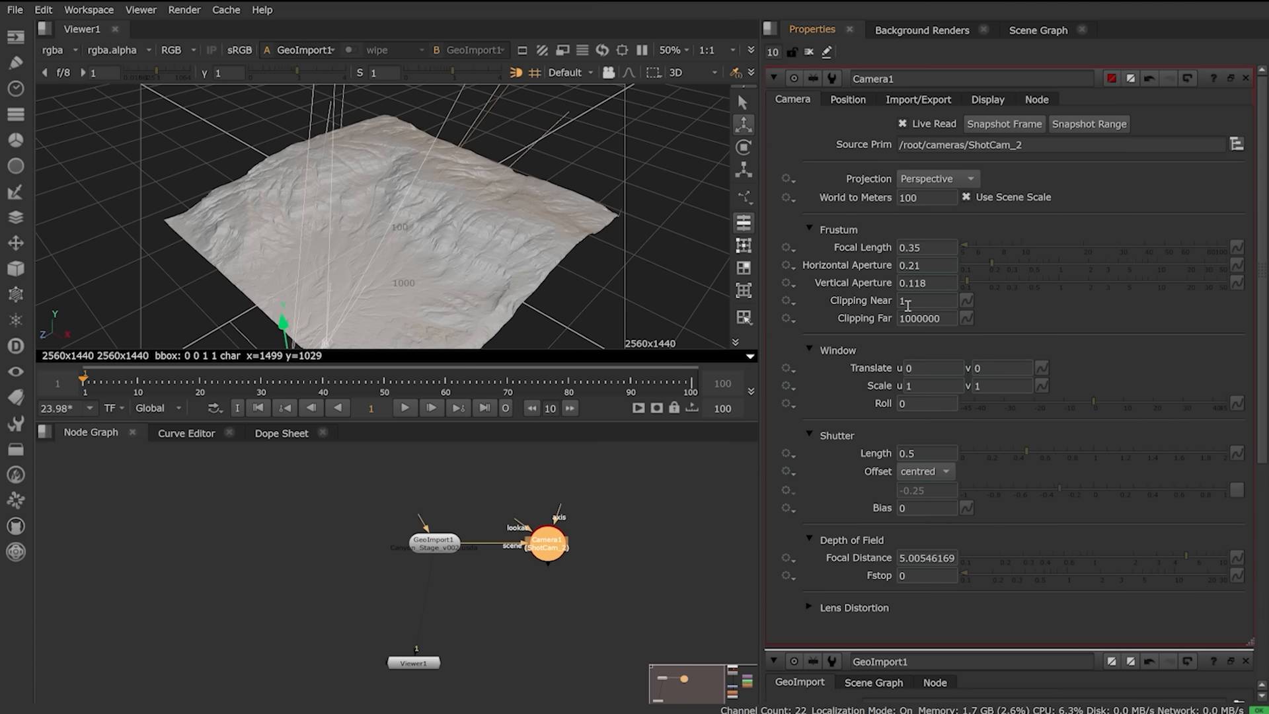
click(912, 248)
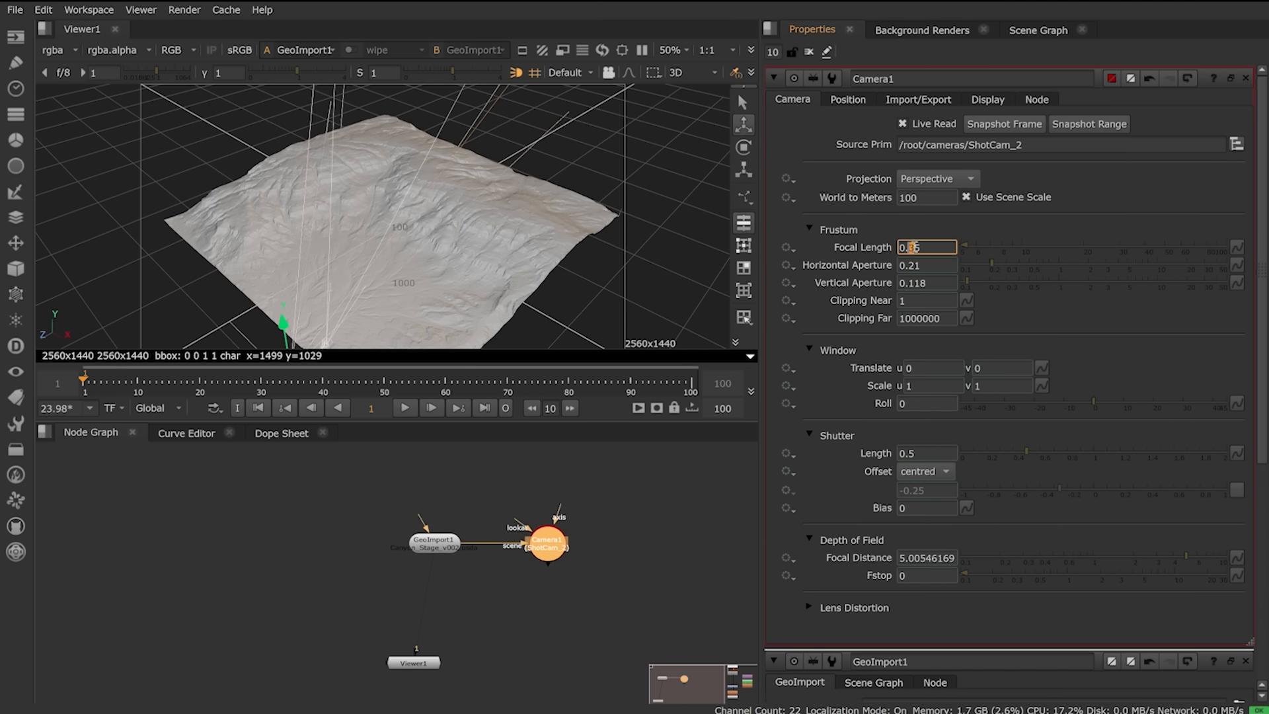
text(5)
key(Return)
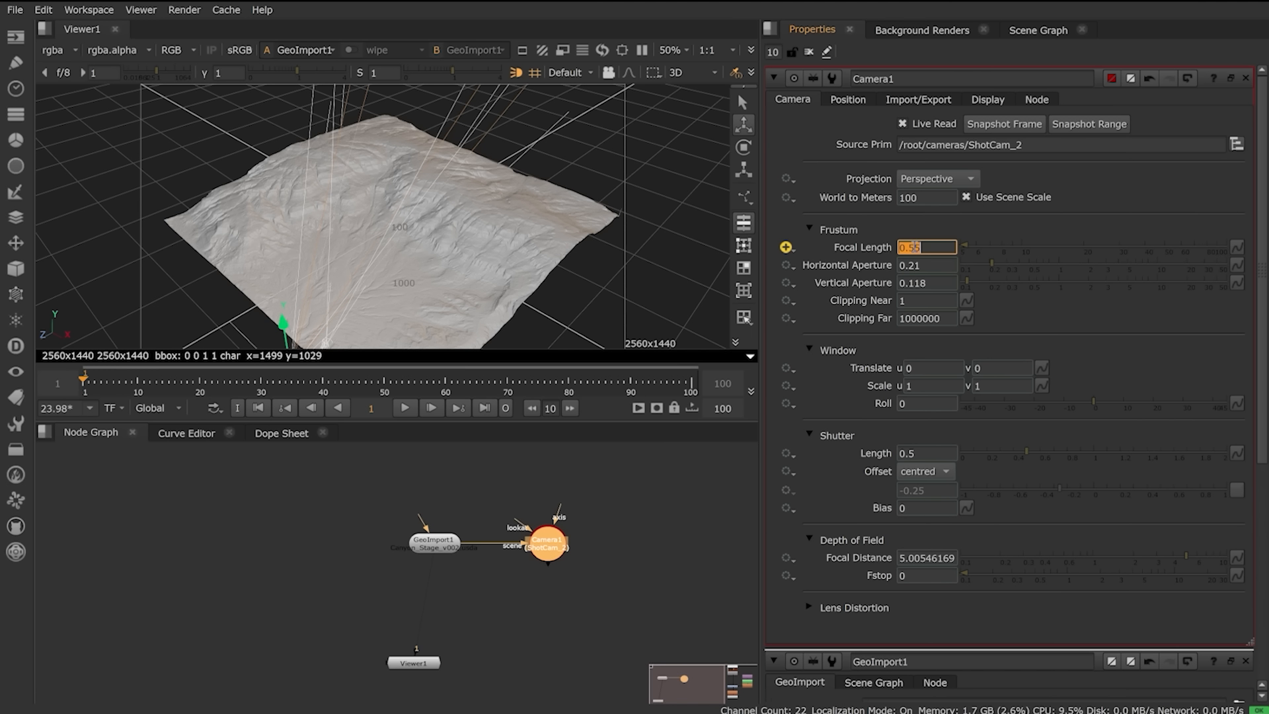
click(914, 223)
click(794, 251)
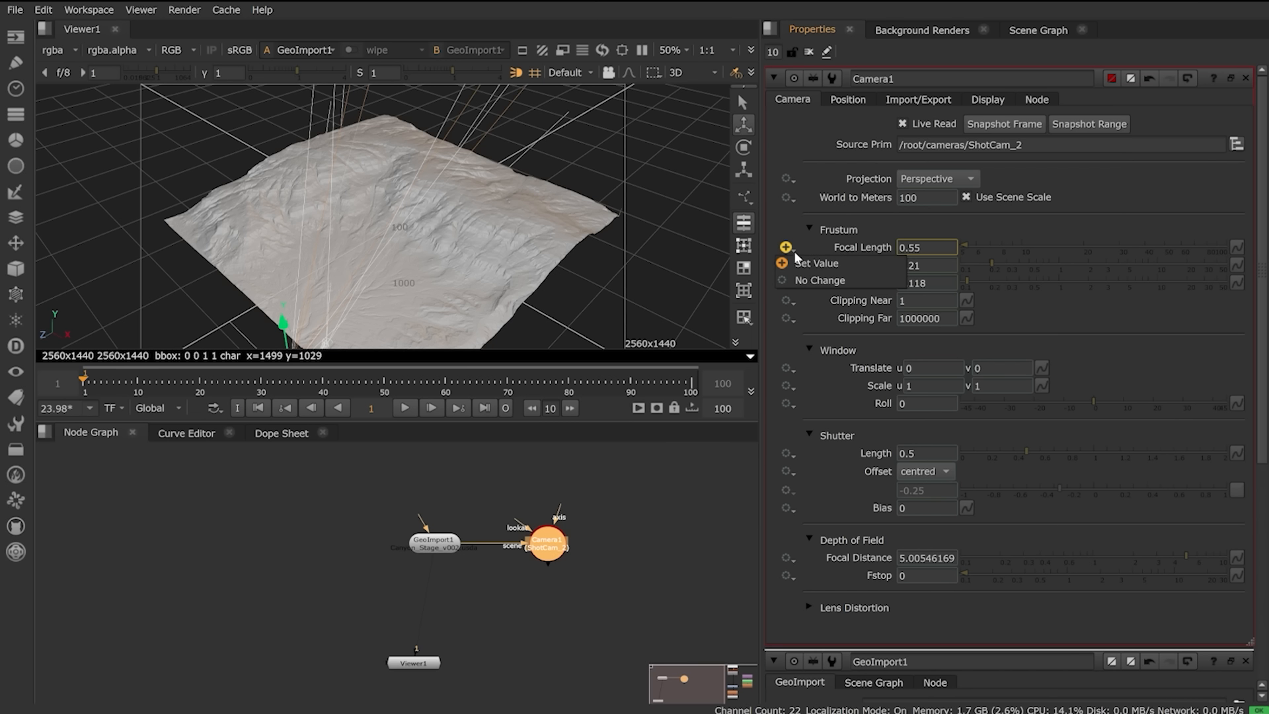
click(846, 281)
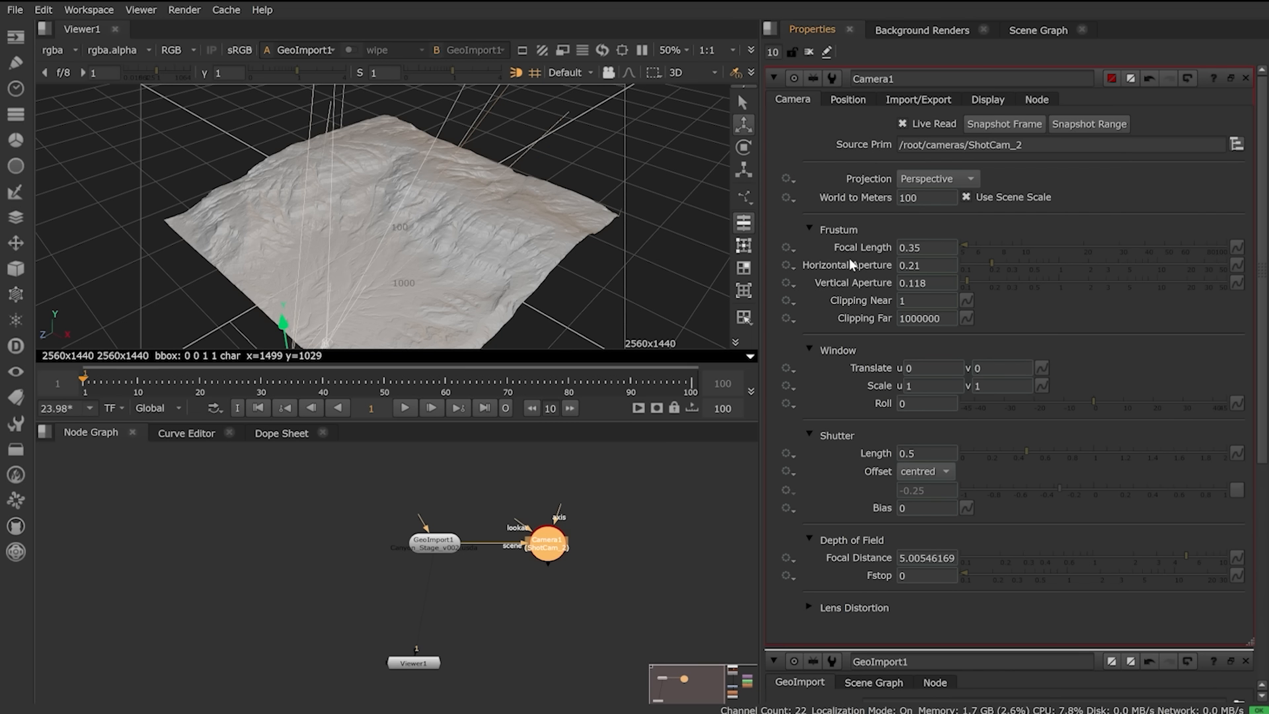
Step: Add a GeoEditCamera node from the node search, then delete it again
click(609, 579)
key(Tab)
text(geoed)
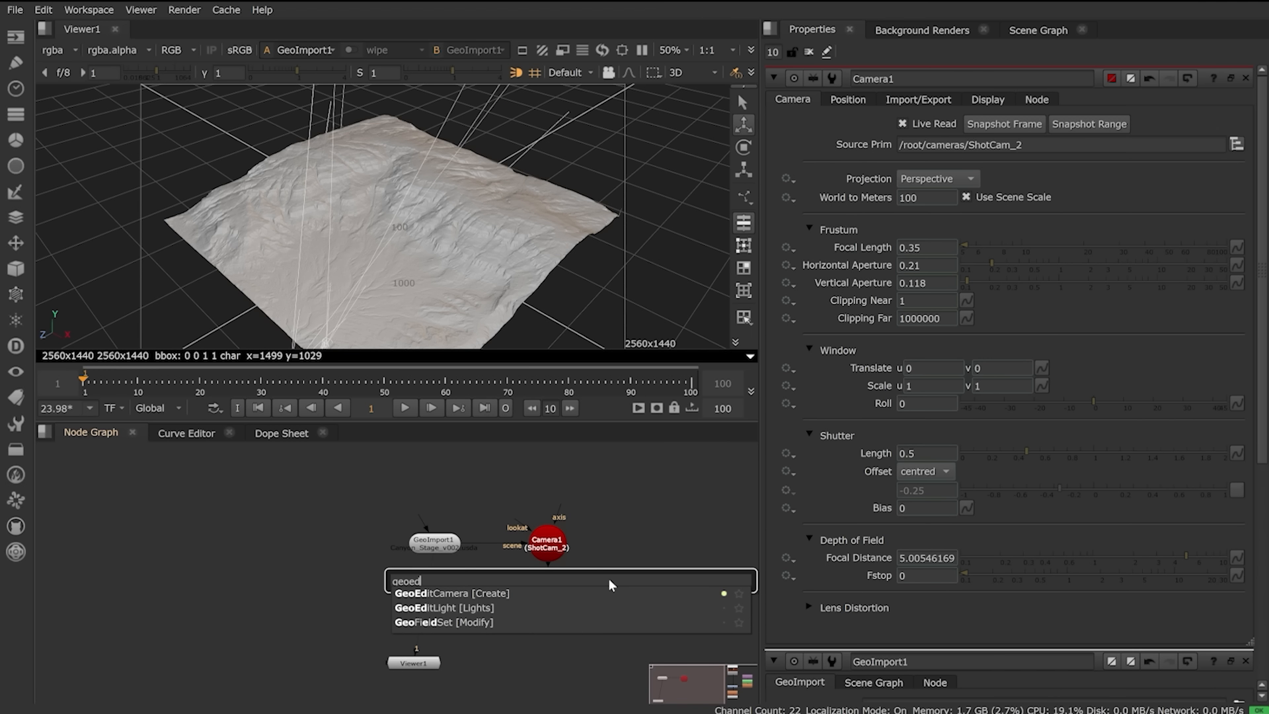
key(Down)
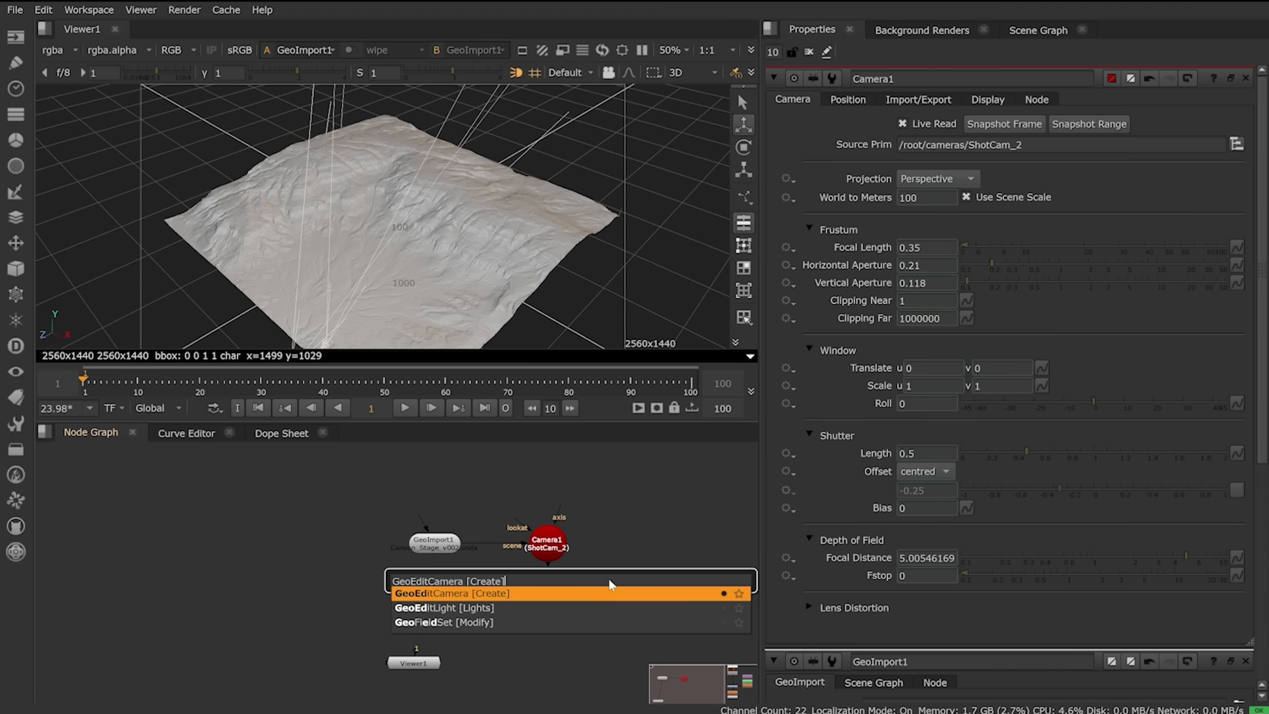
key(Return)
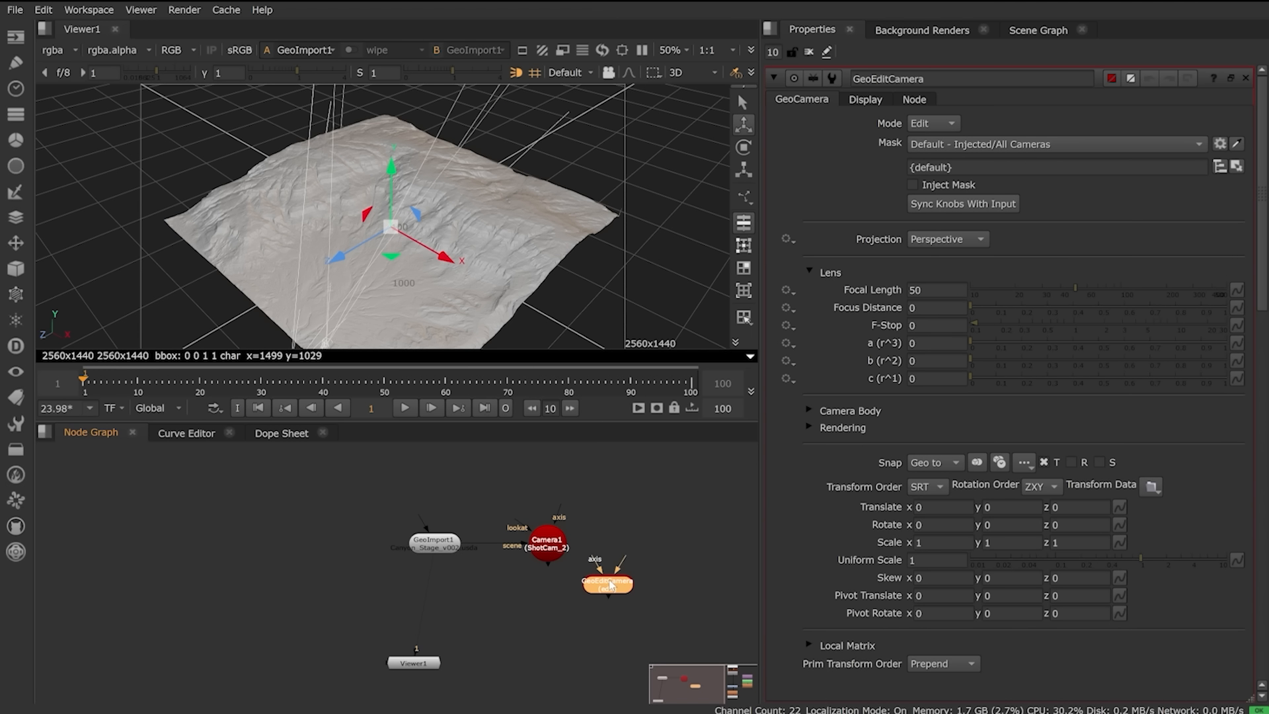
key(Delete)
Step: Move Camera1 left of GeoImport1 and duplicate it as Camera2, fed by GeoImport1
click(551, 539)
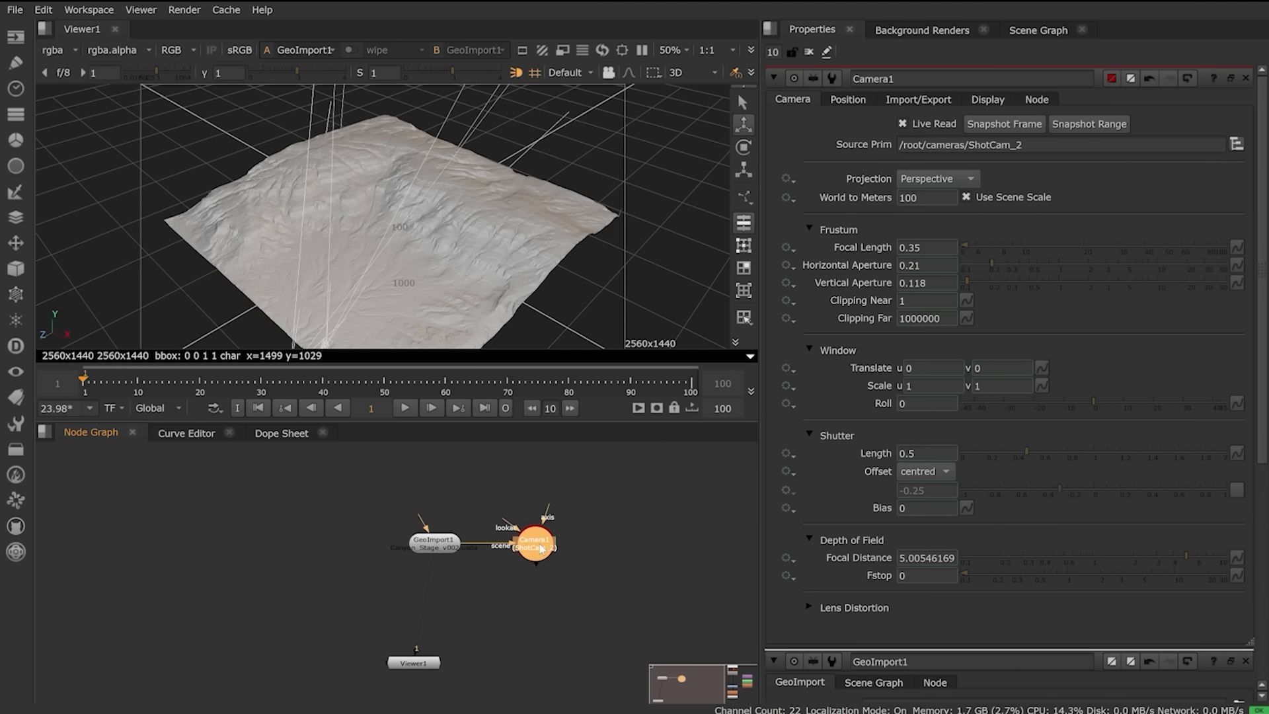
drag(554, 540, 298, 548)
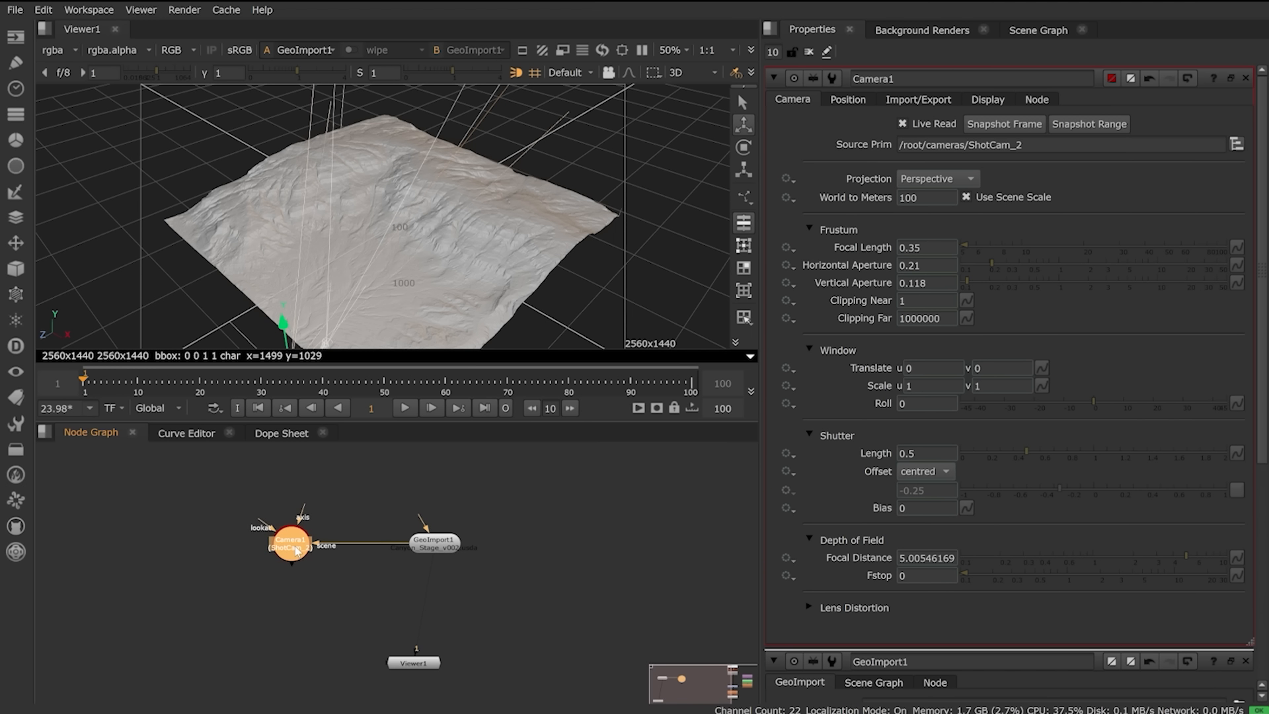
click(327, 599)
click(301, 552)
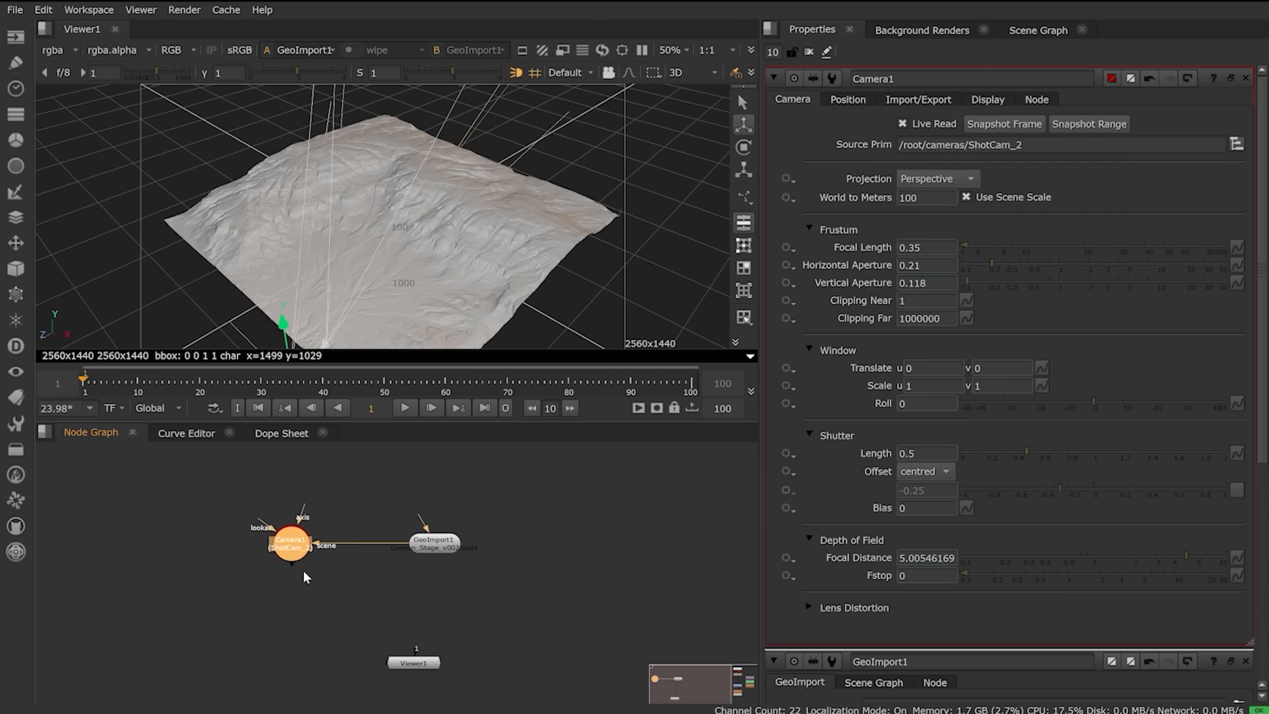
key(ctrl+c)
key(ctrl+v)
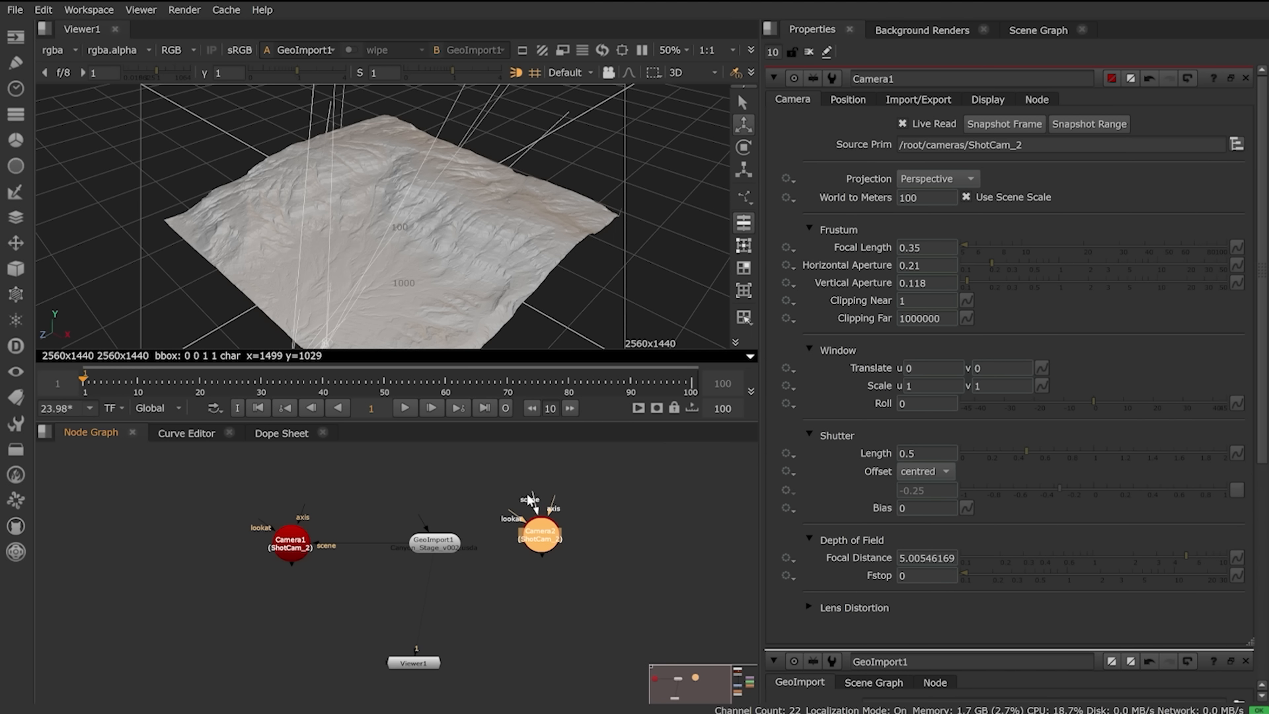
drag(529, 500, 432, 540)
drag(544, 552, 588, 562)
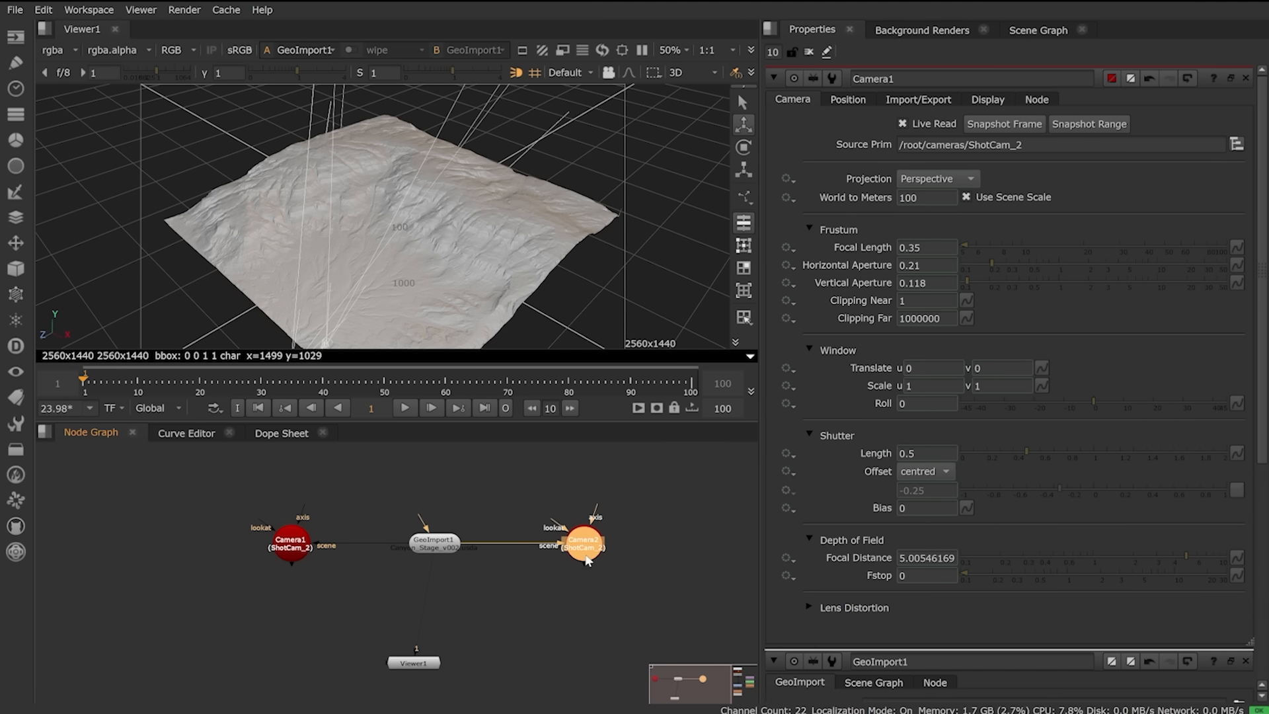
Step: Add a FrameHold beneath Camera2 to hold it on frame 1
key(Tab)
text(framehold)
key(Return)
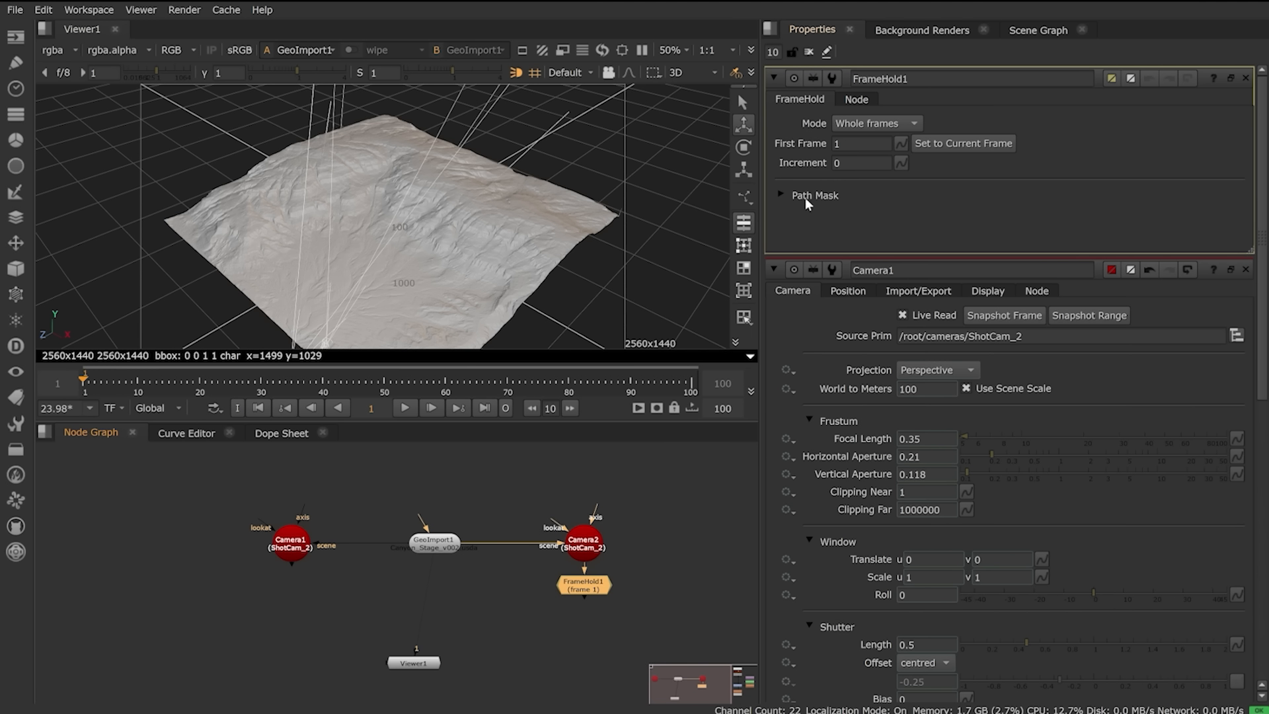
click(688, 563)
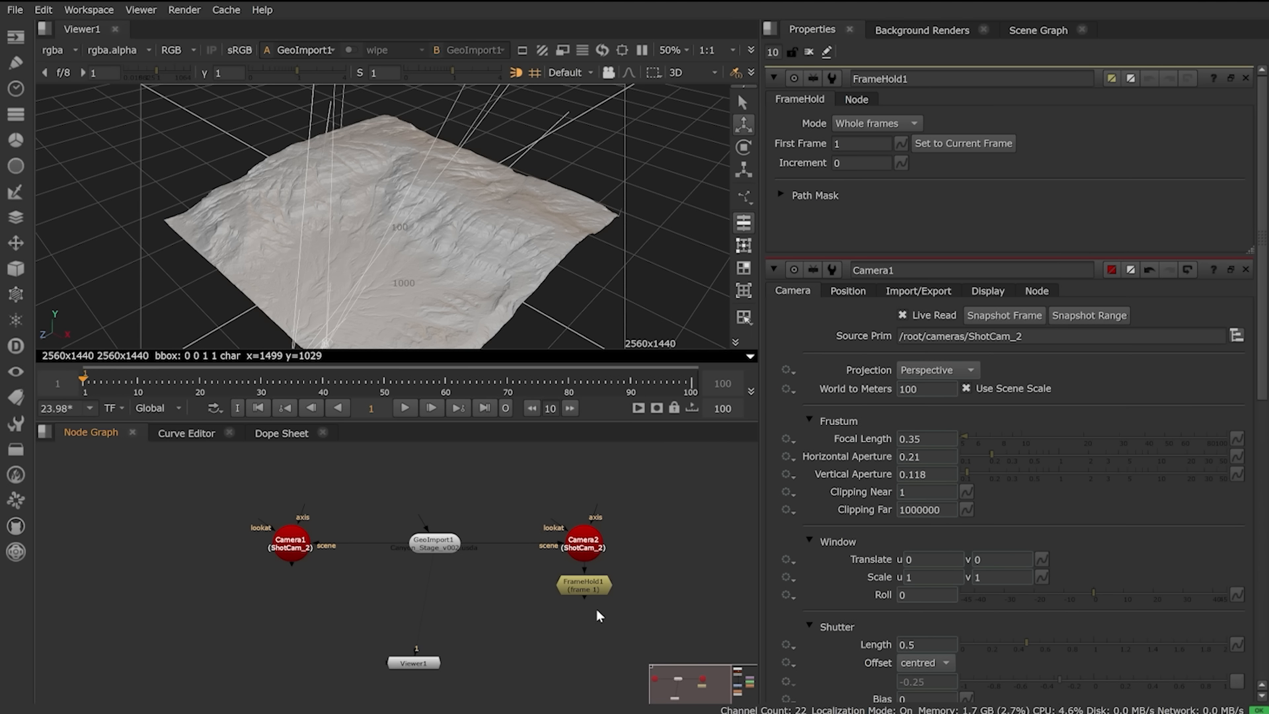
Step: Move the Read1 image chain down and left, and view Premult1's canyon image
middle_drag(684, 548, 430, 557)
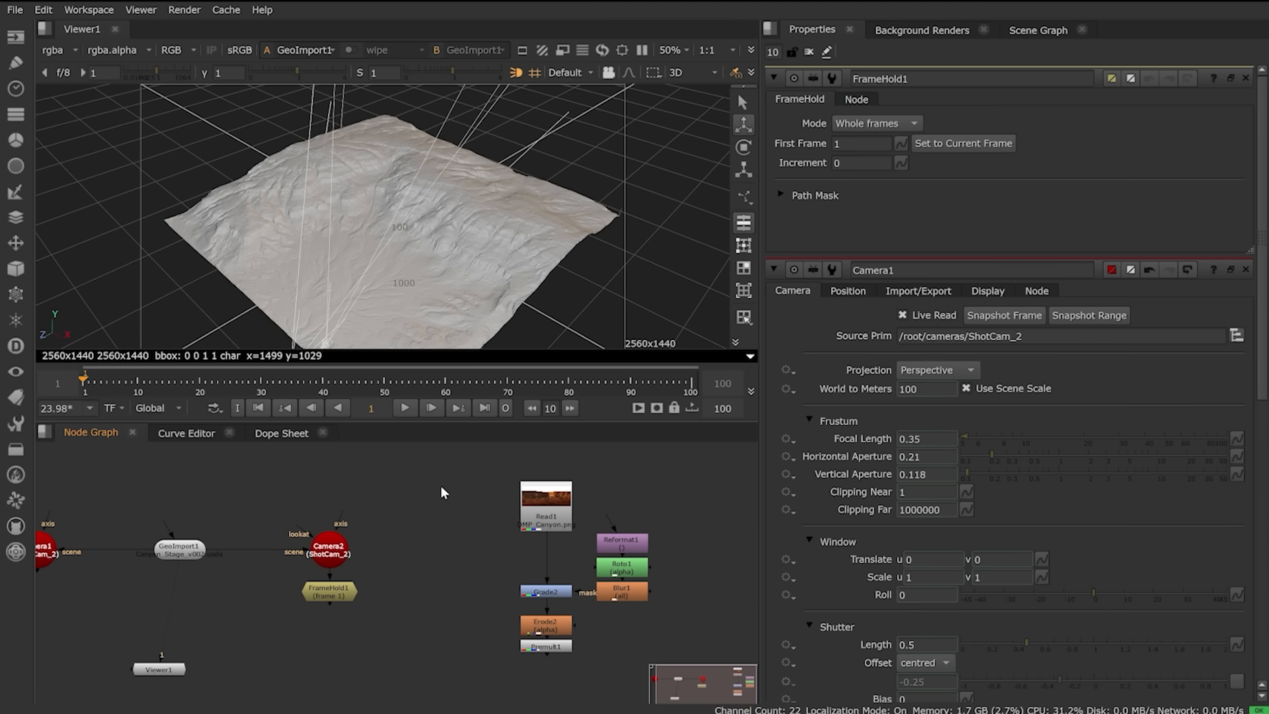
drag(432, 466, 702, 701)
drag(532, 510, 437, 543)
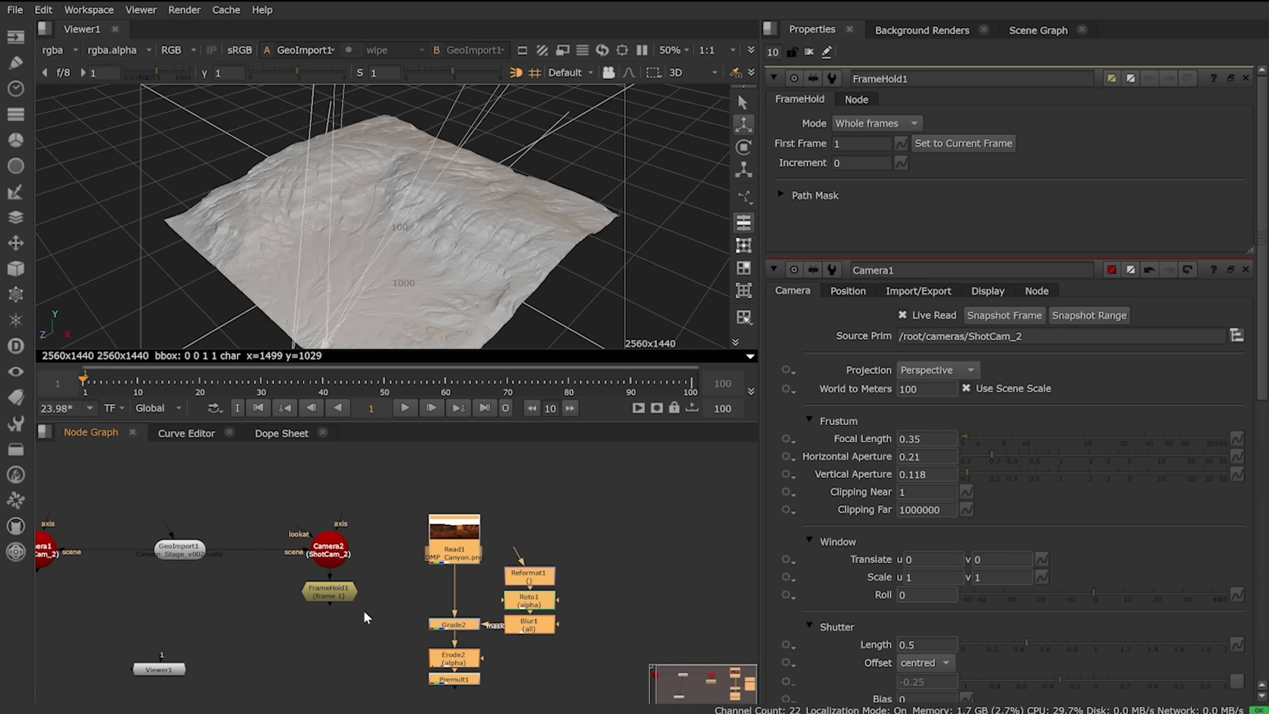
click(357, 652)
scroll(358, 652, up, 2)
middle_drag(360, 653, 431, 596)
click(550, 634)
key(1)
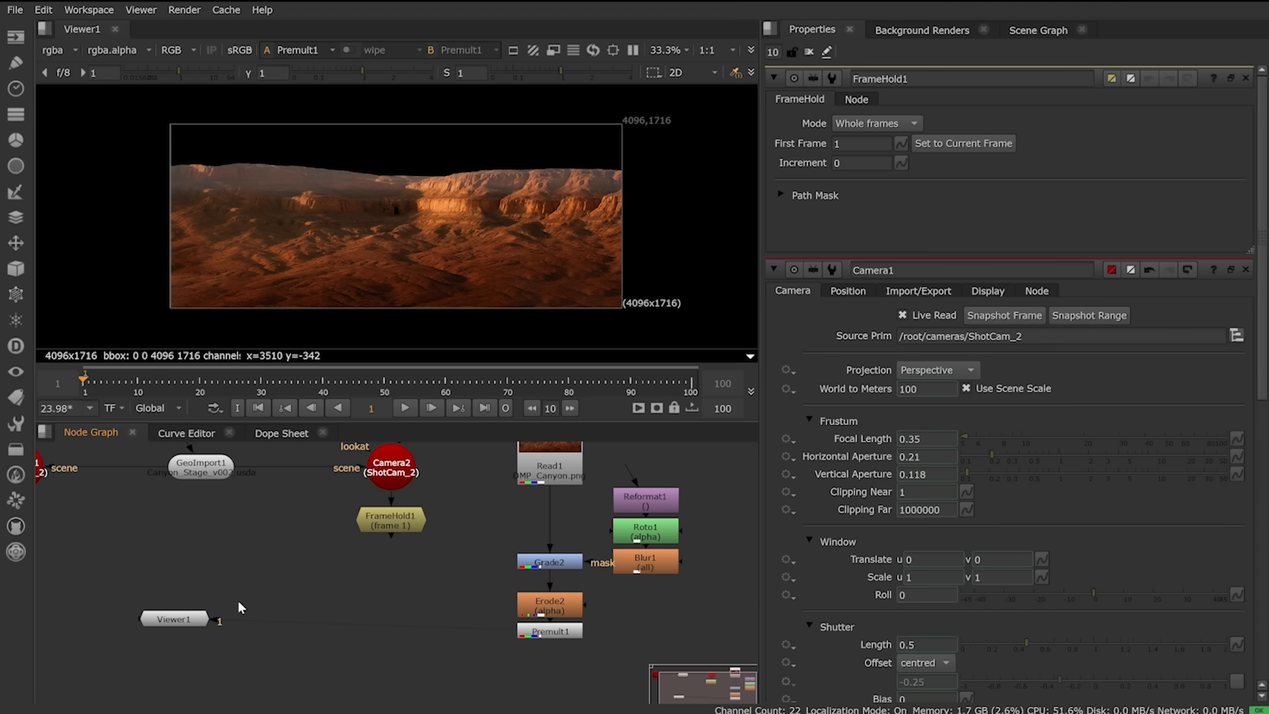
Step: Add Project3DShader1 with its cam input from FrameHold1 and image input from Premult1
click(173, 622)
key(Tab)
text(proj)
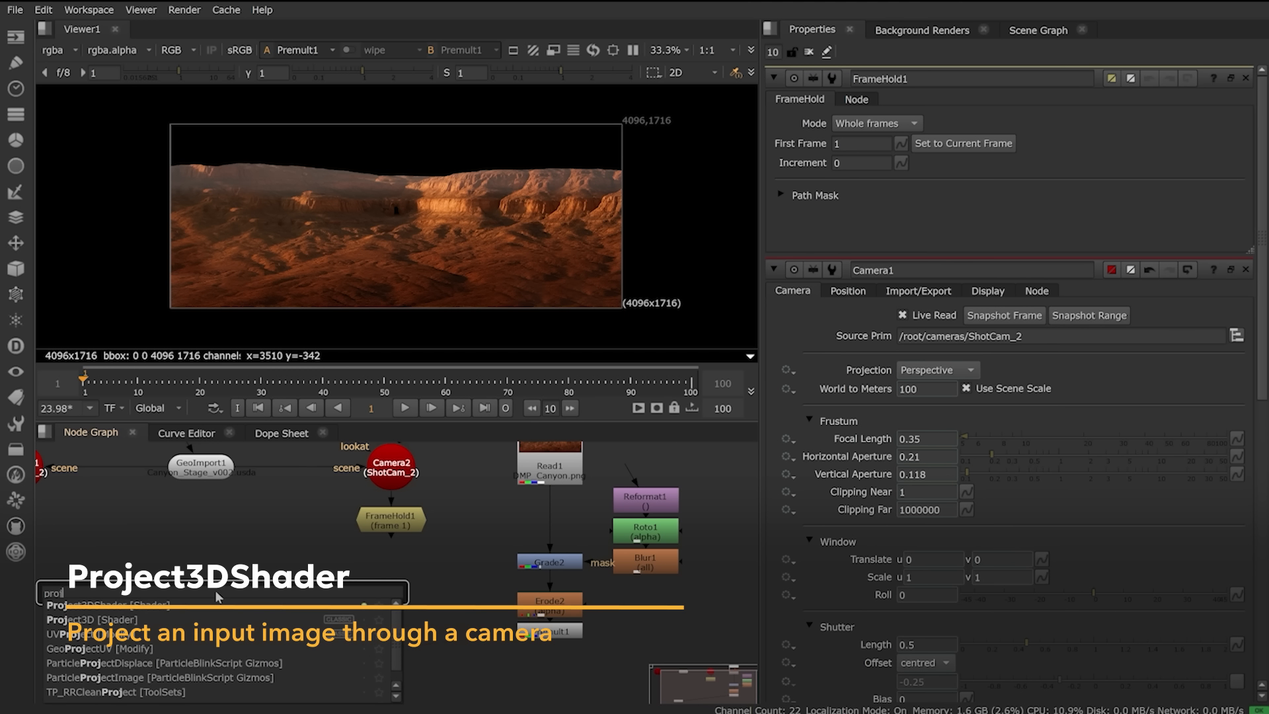
key(Down)
key(Return)
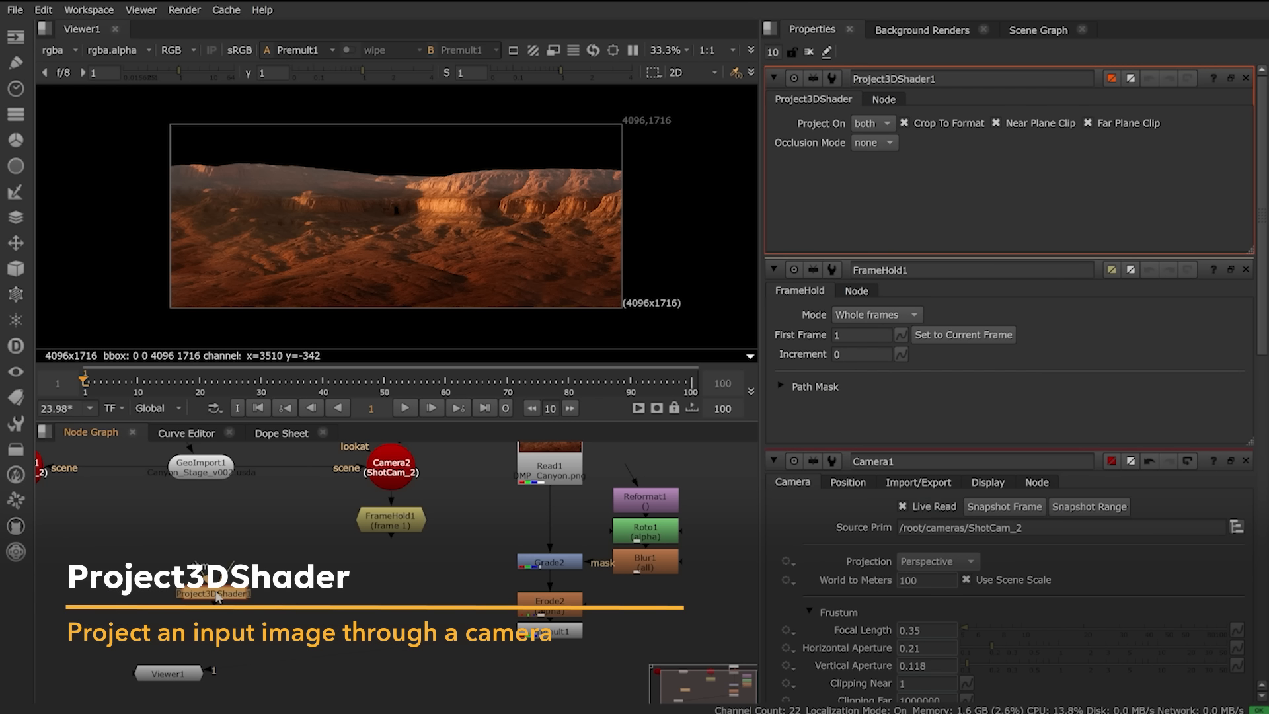
drag(235, 600, 391, 525)
drag(447, 615, 519, 632)
drag(395, 623, 396, 637)
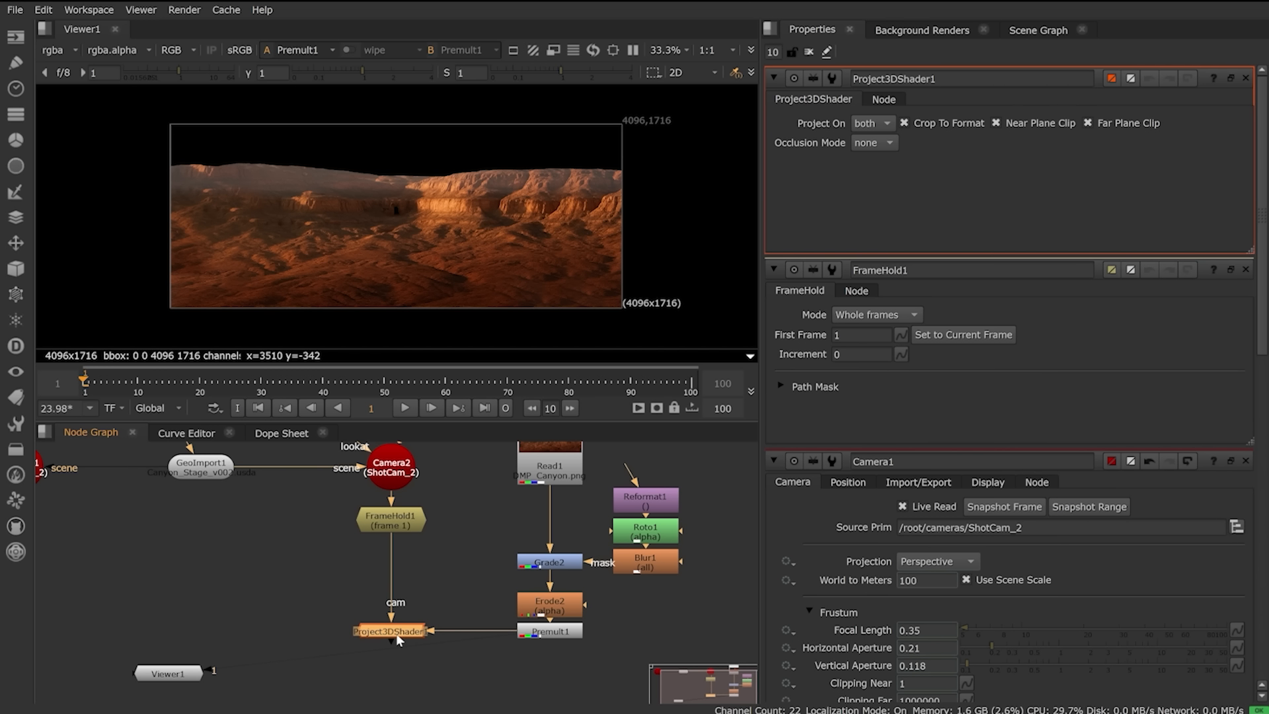
click(233, 621)
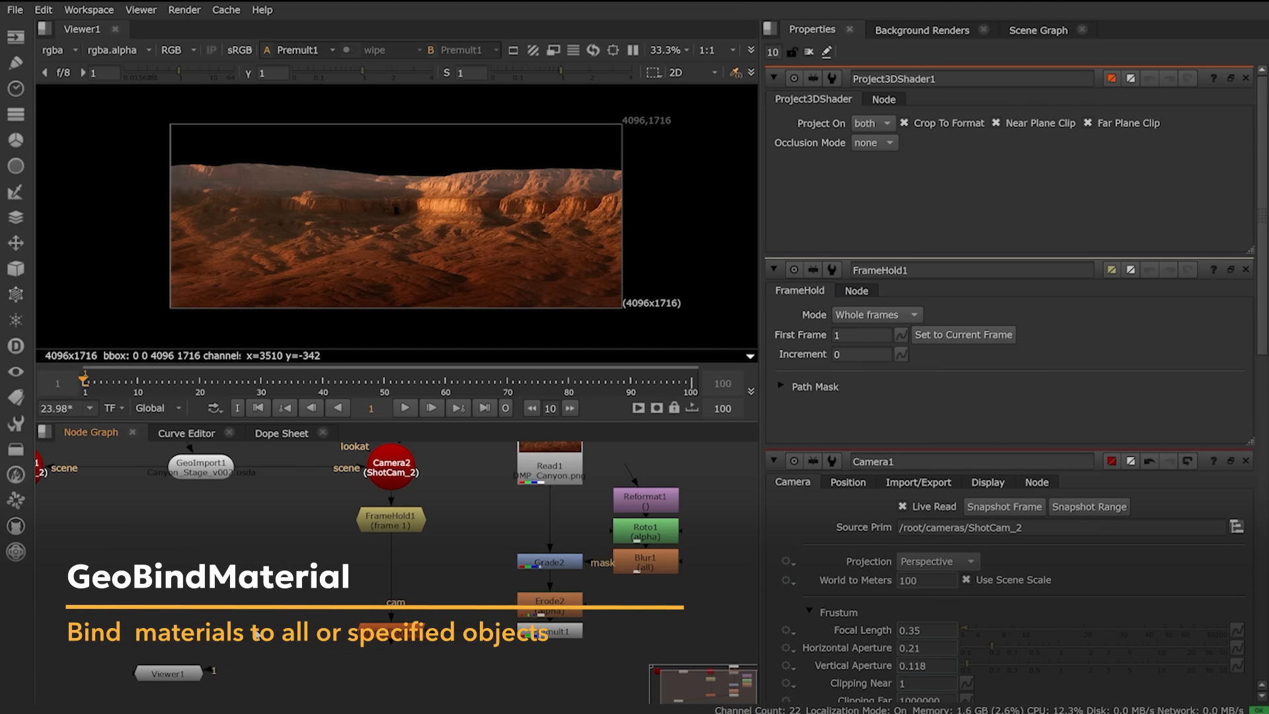
Step: Add GeoBindMaterial1 taking GeoImport1 as input and Project3DShader1 as its material
key(Tab)
text(geob)
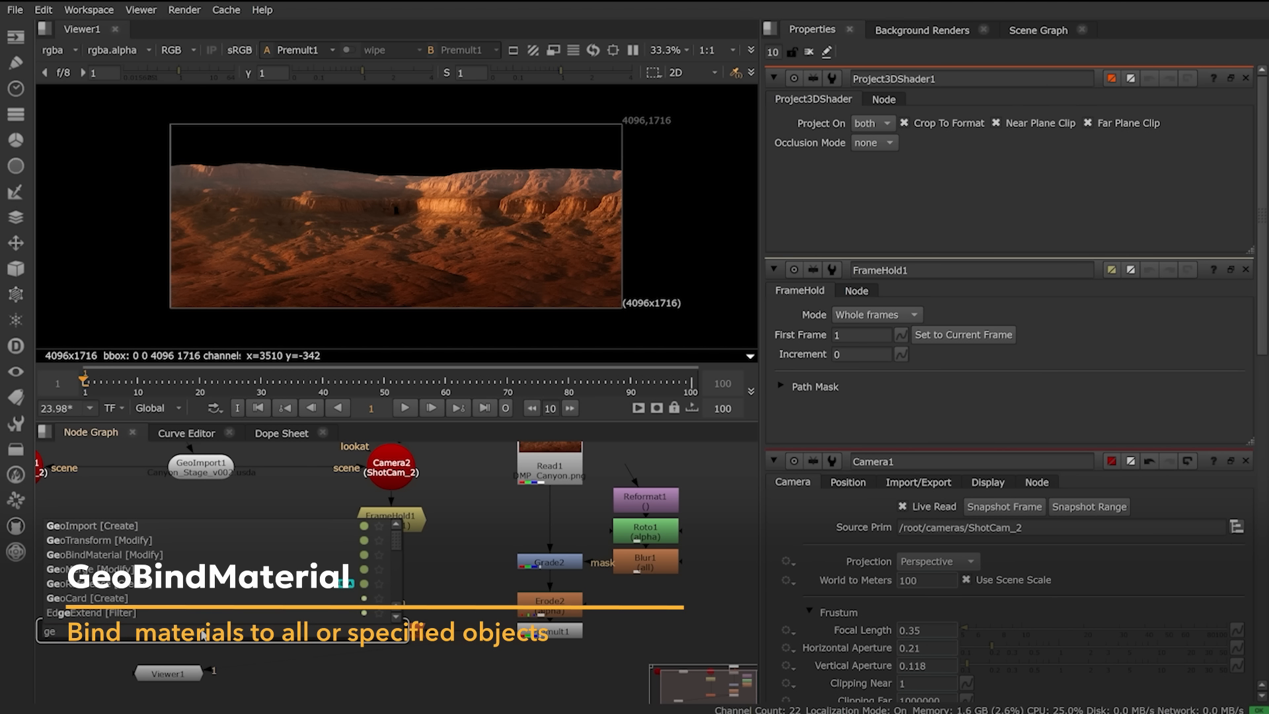
key(Return)
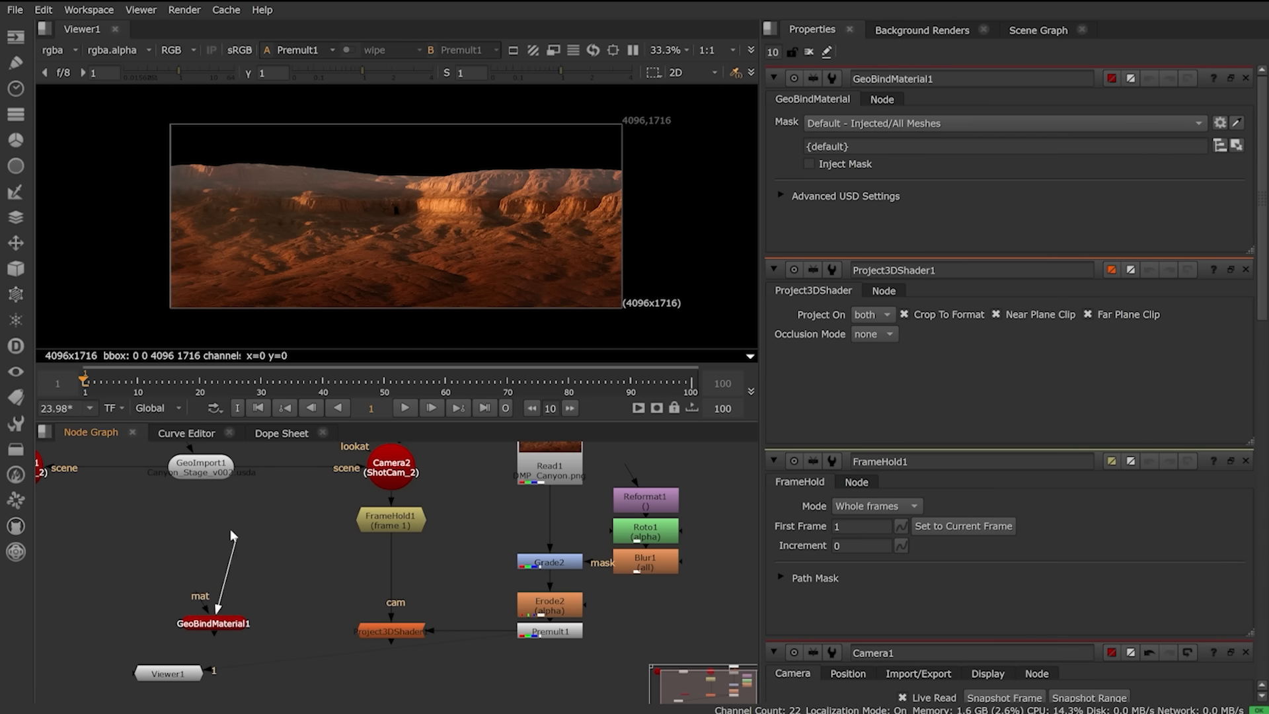
drag(231, 545, 203, 478)
drag(193, 605, 379, 629)
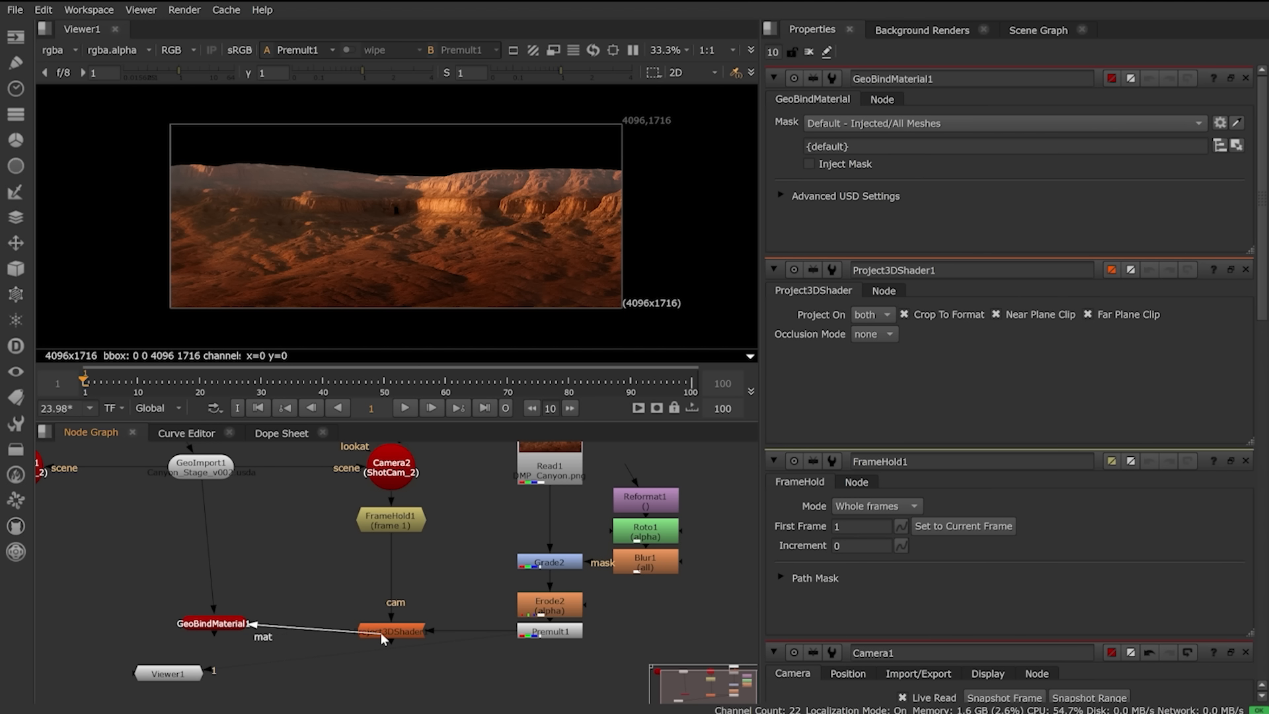
drag(215, 625, 201, 635)
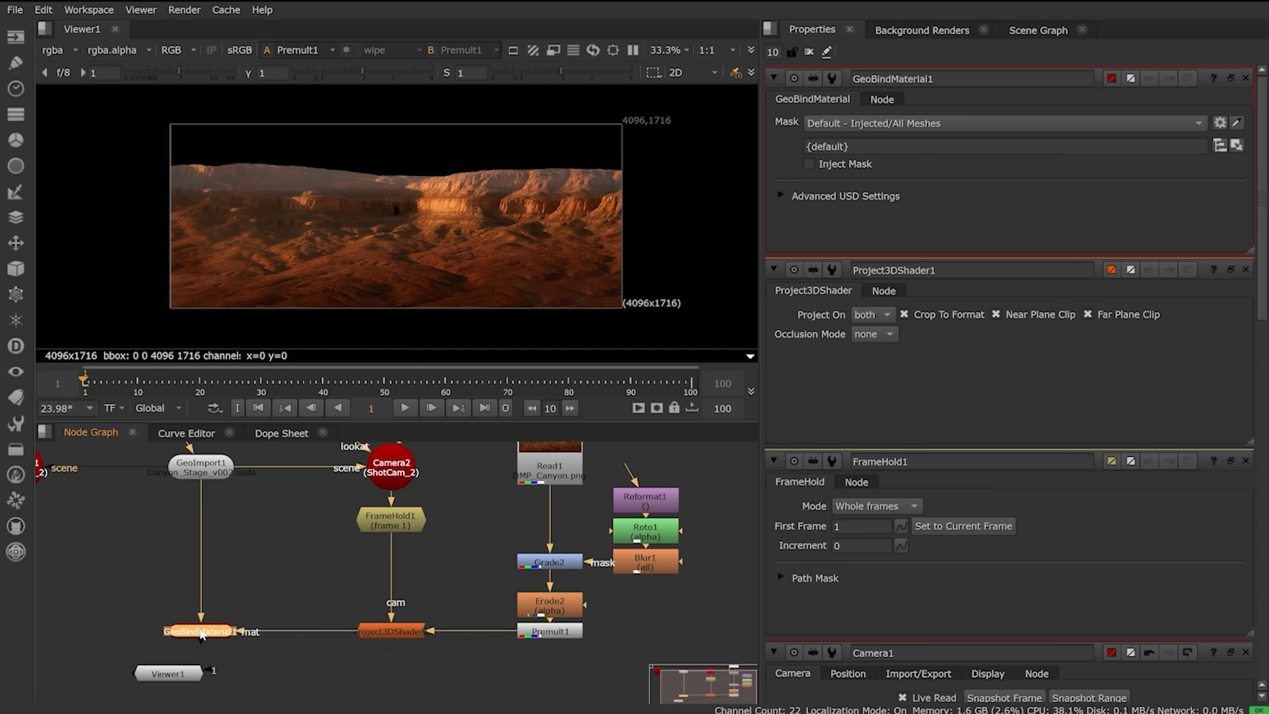
Step: Inspect the projected terrain through ShotCam_2, then return to the free 3D perspective
ctrl+drag(595, 254, 470, 215)
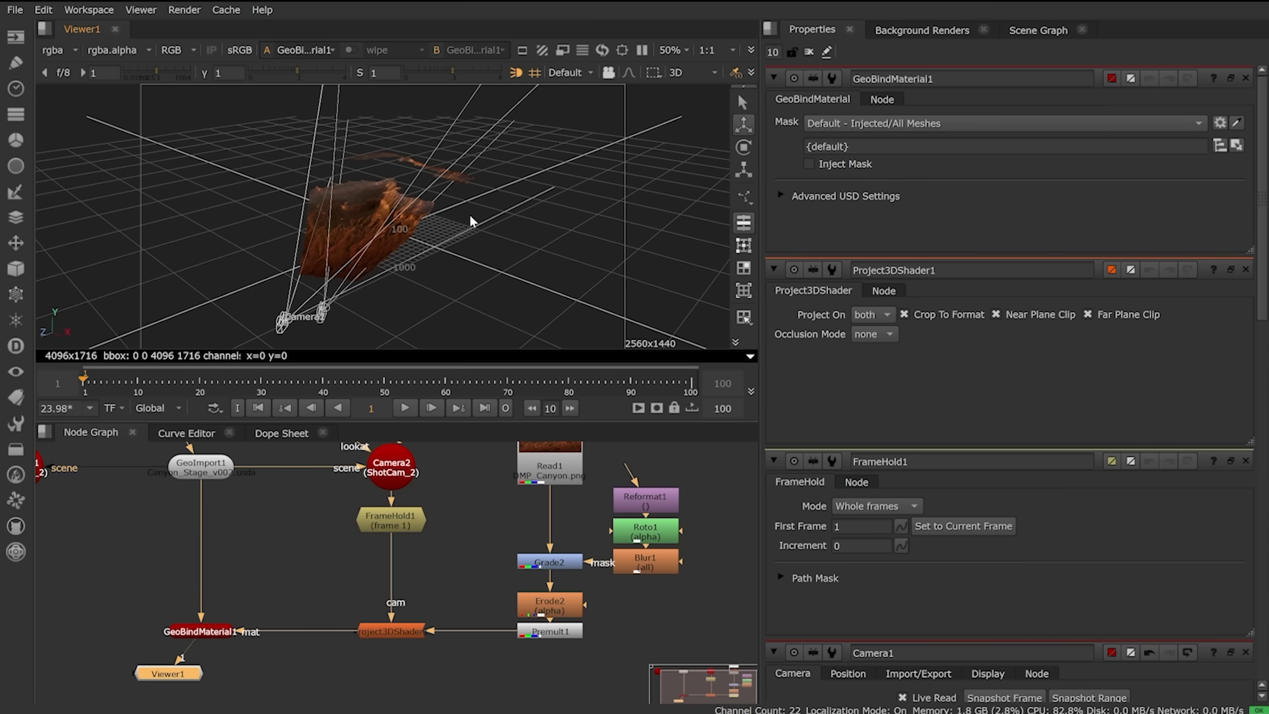
click(573, 74)
click(592, 144)
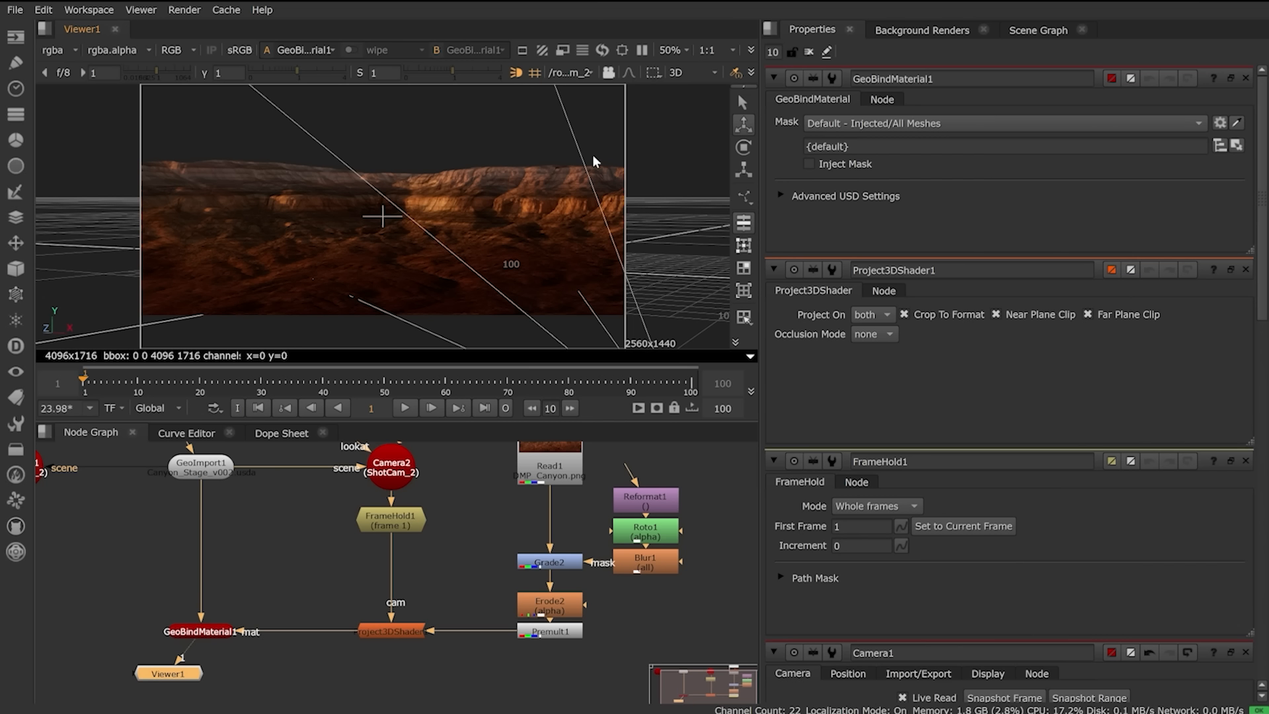
key(f)
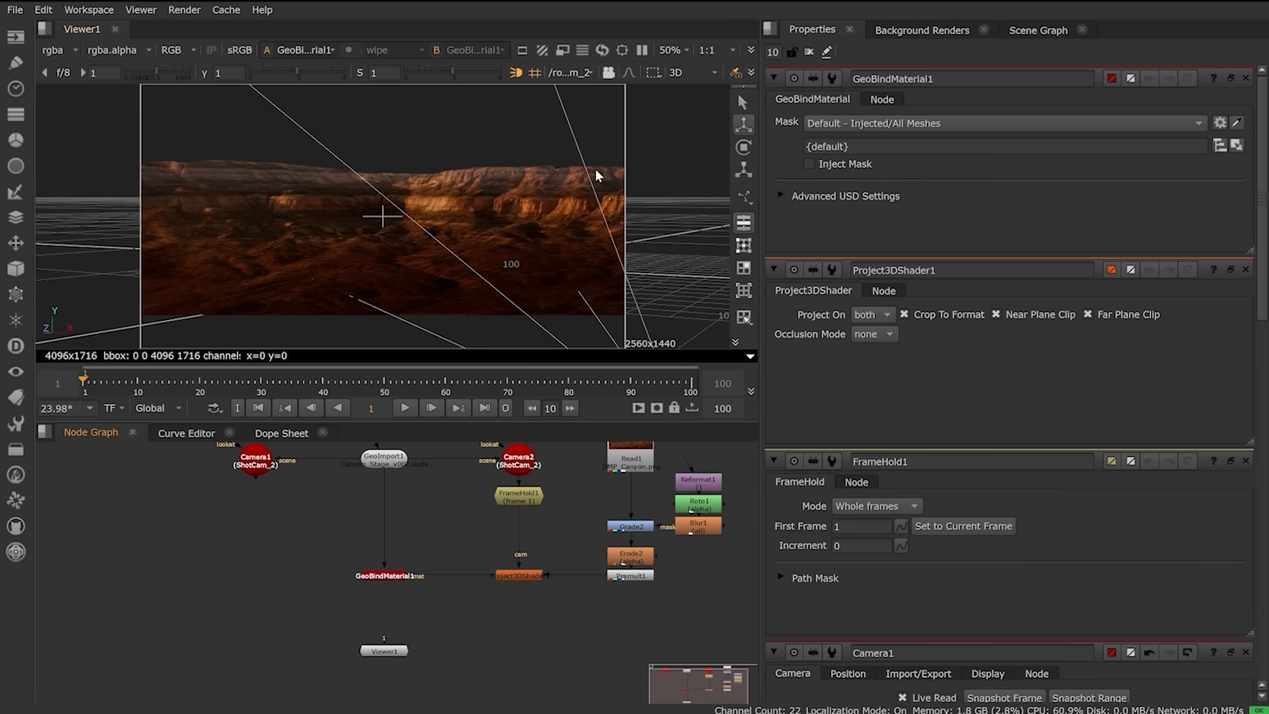
click(592, 71)
click(592, 87)
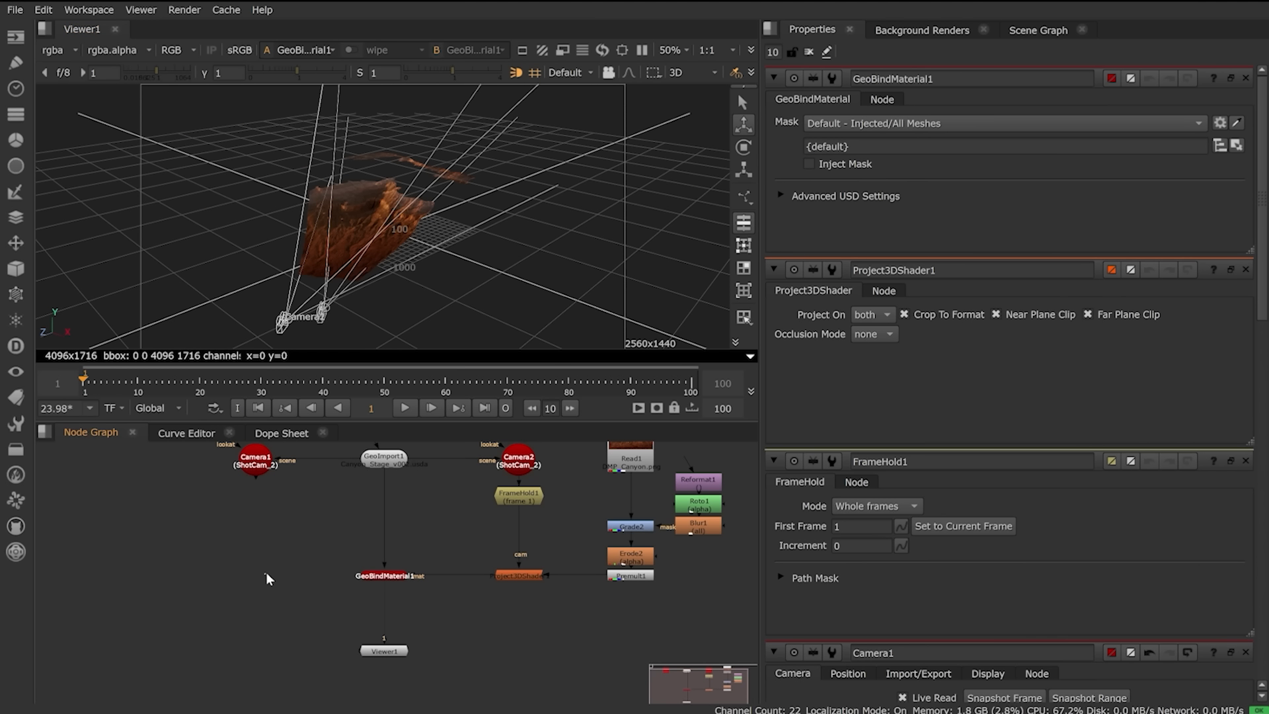
Step: Add a ScanlineRender with camera from Camera1, inserted between GeoBindMaterial1 and the viewer via a Dot
key(Tab)
text(scanl)
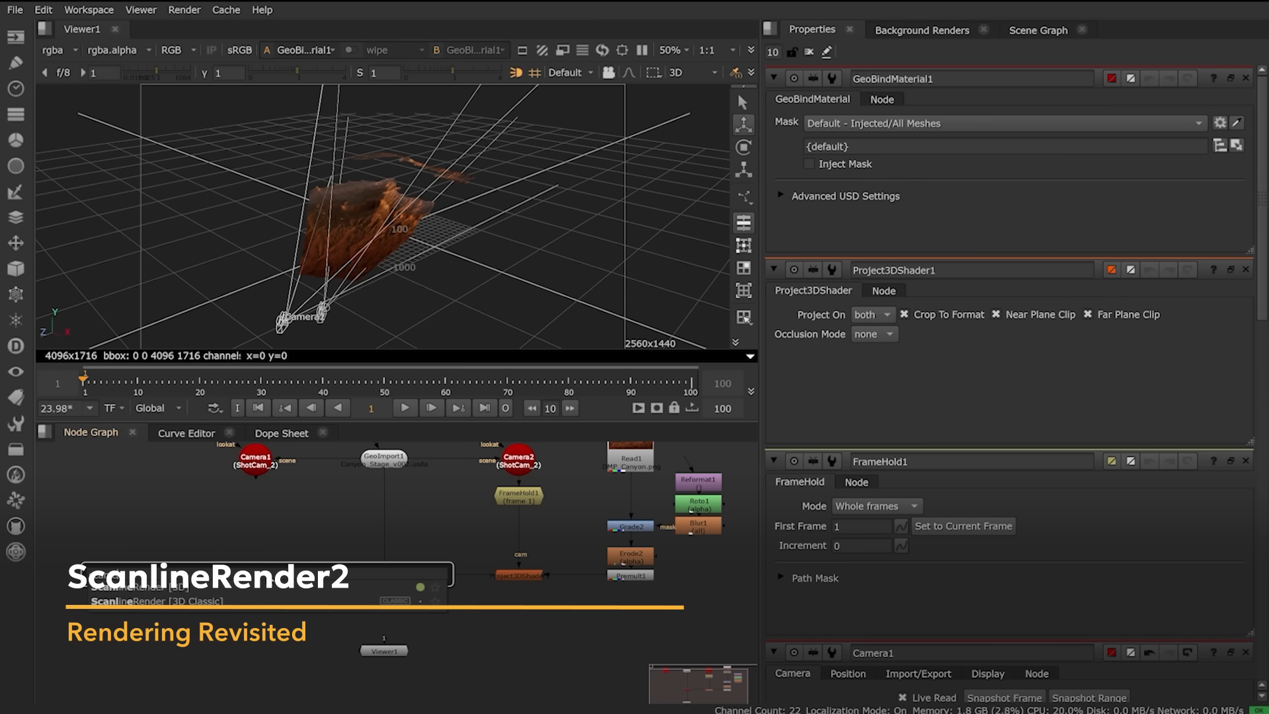
key(Return)
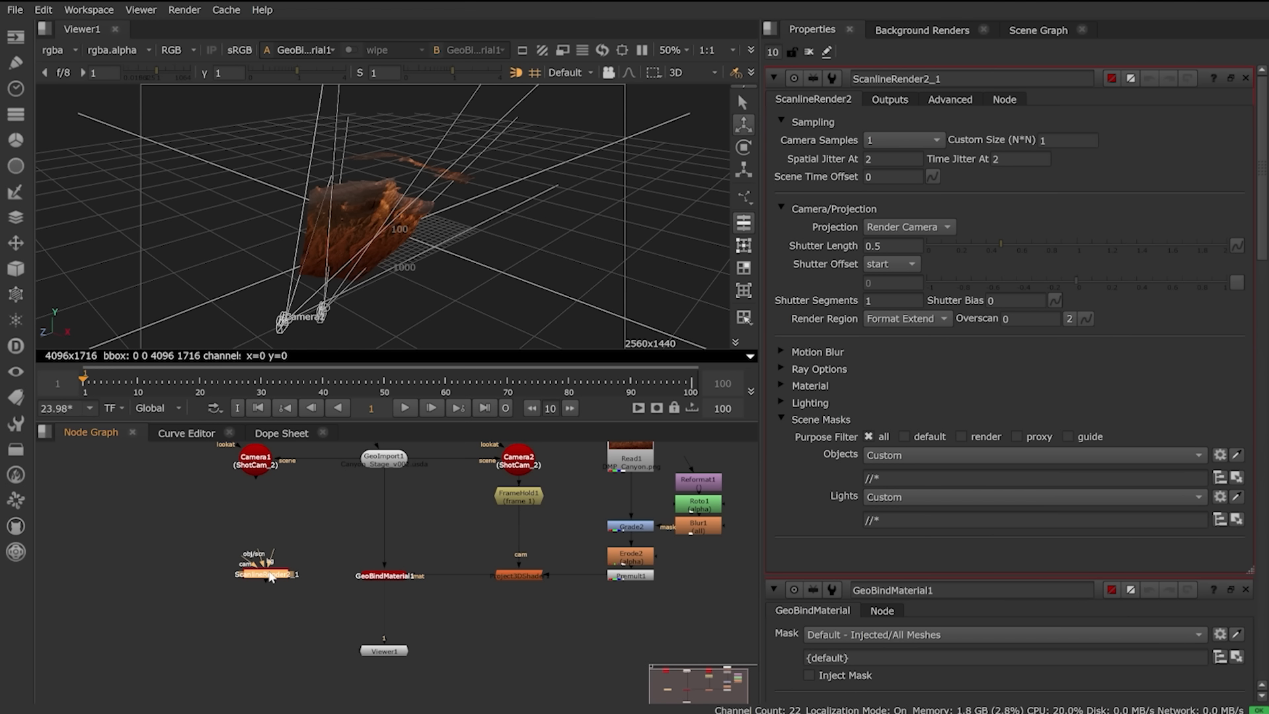
drag(243, 560, 256, 462)
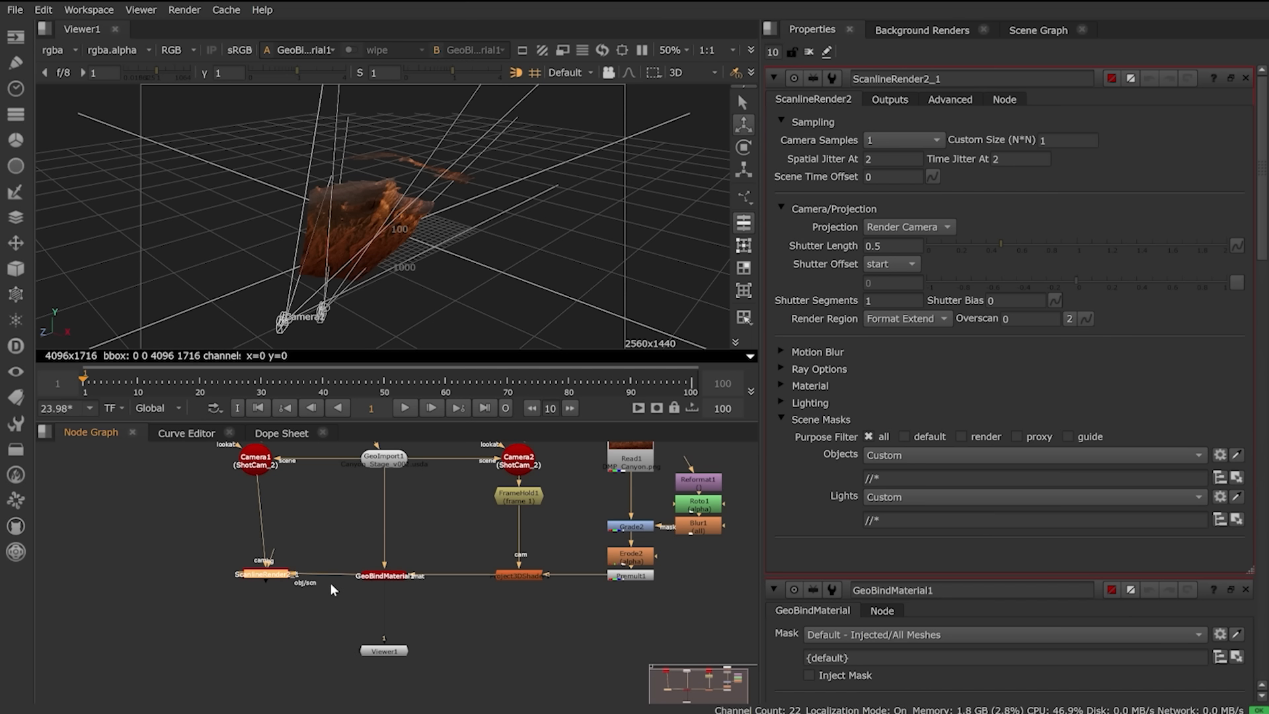
drag(264, 573, 385, 626)
ctrl+drag(323, 549, 255, 625)
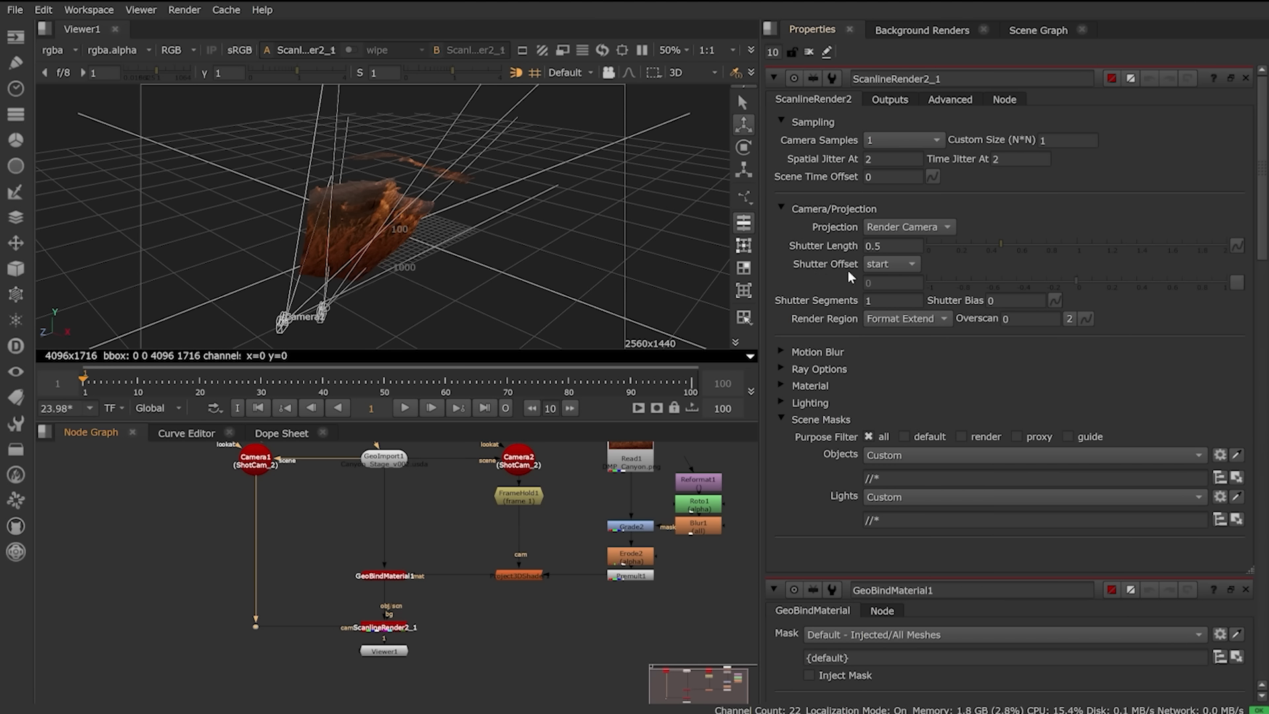
Step: Review the render's Motion Blur options and Outputs settings, then return to the main settings
click(783, 350)
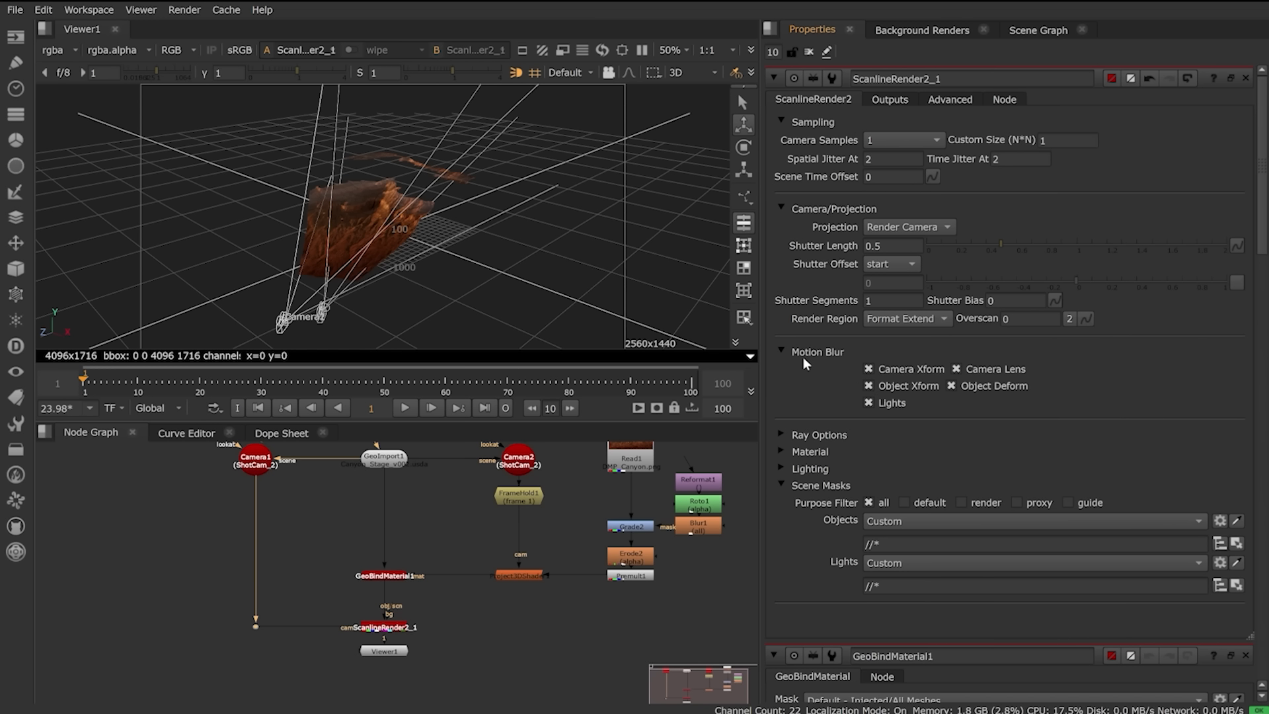
click(783, 351)
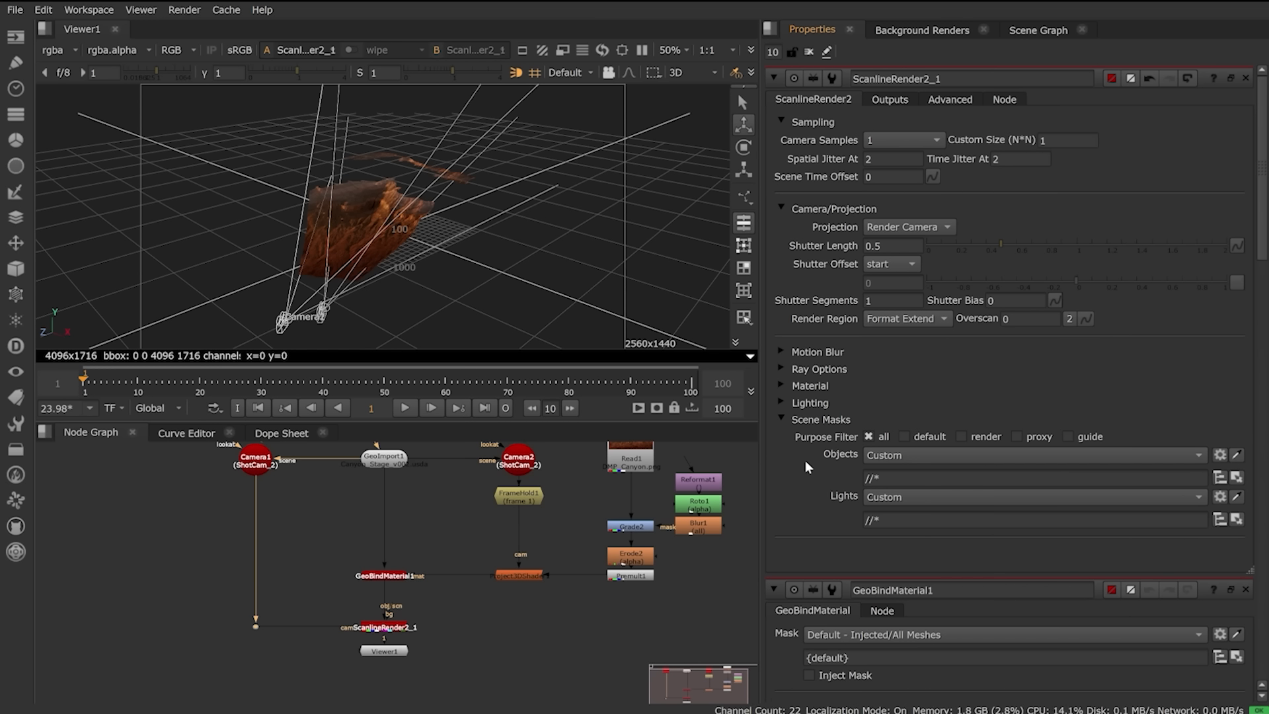
click(890, 99)
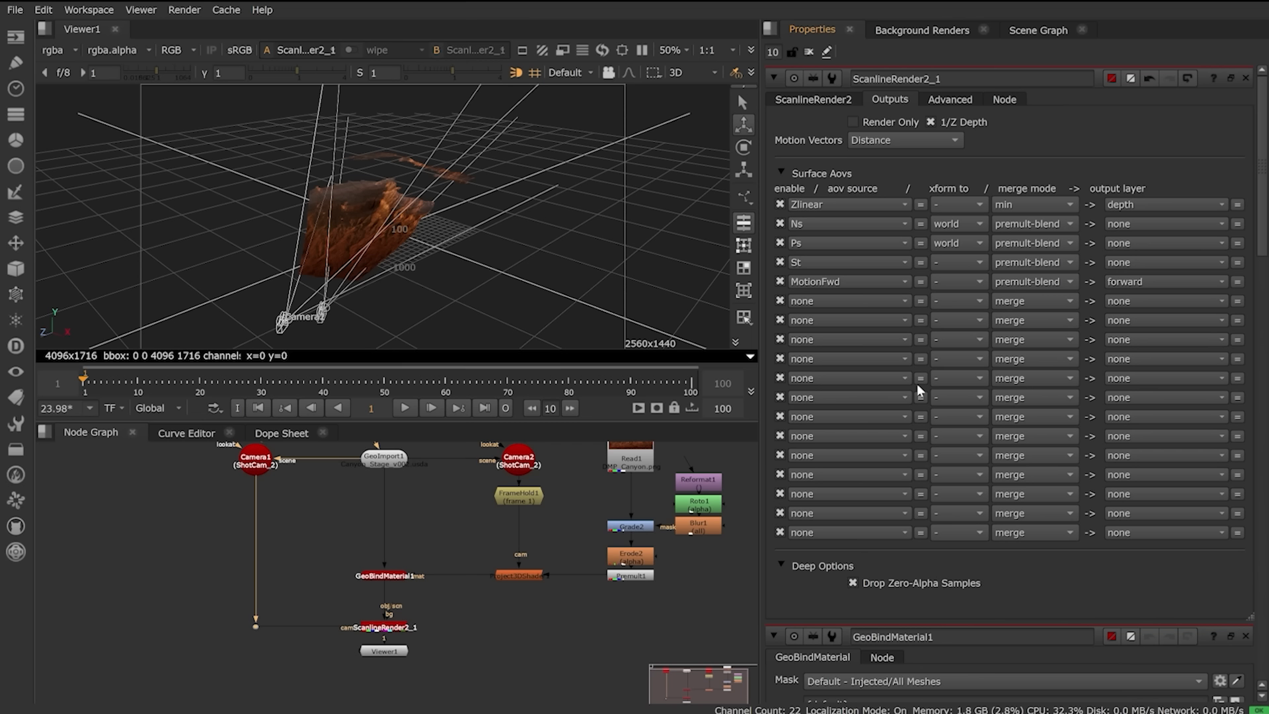
click(830, 101)
click(810, 53)
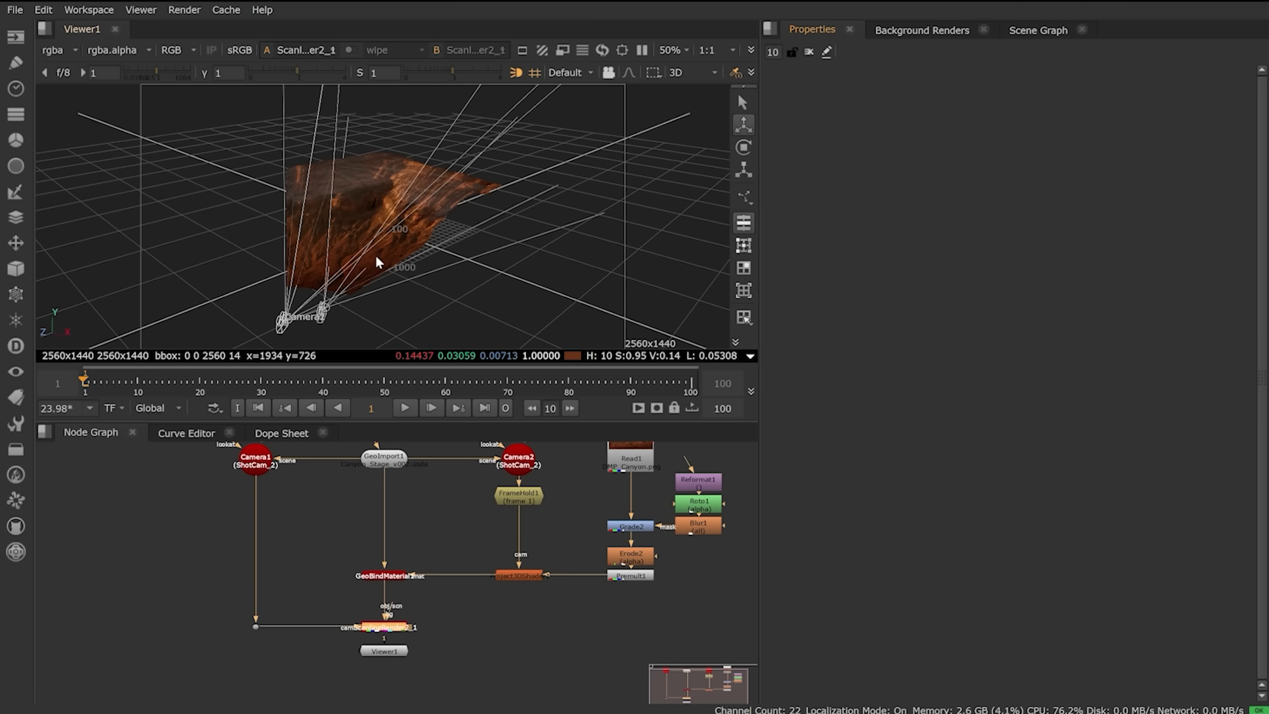
key(Tab)
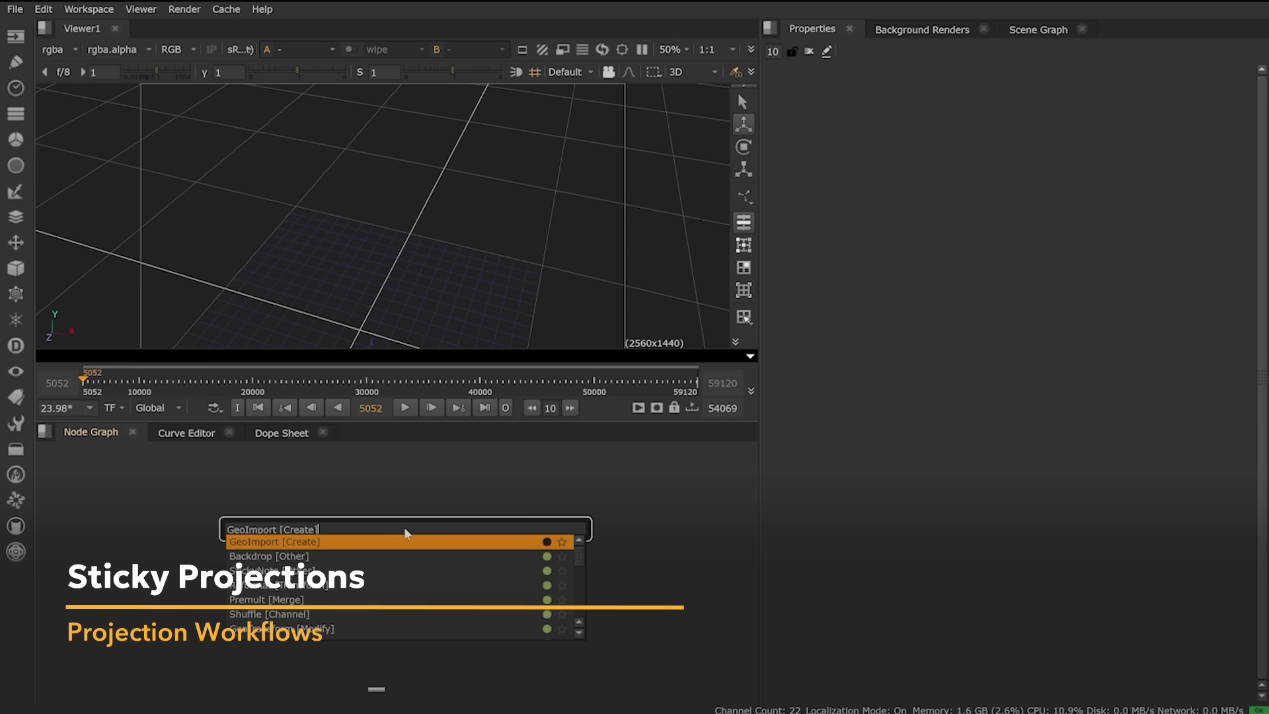
Step: Import Anim_Paper.usdc with its sopimport1 root into a GeoImport node
key(Return)
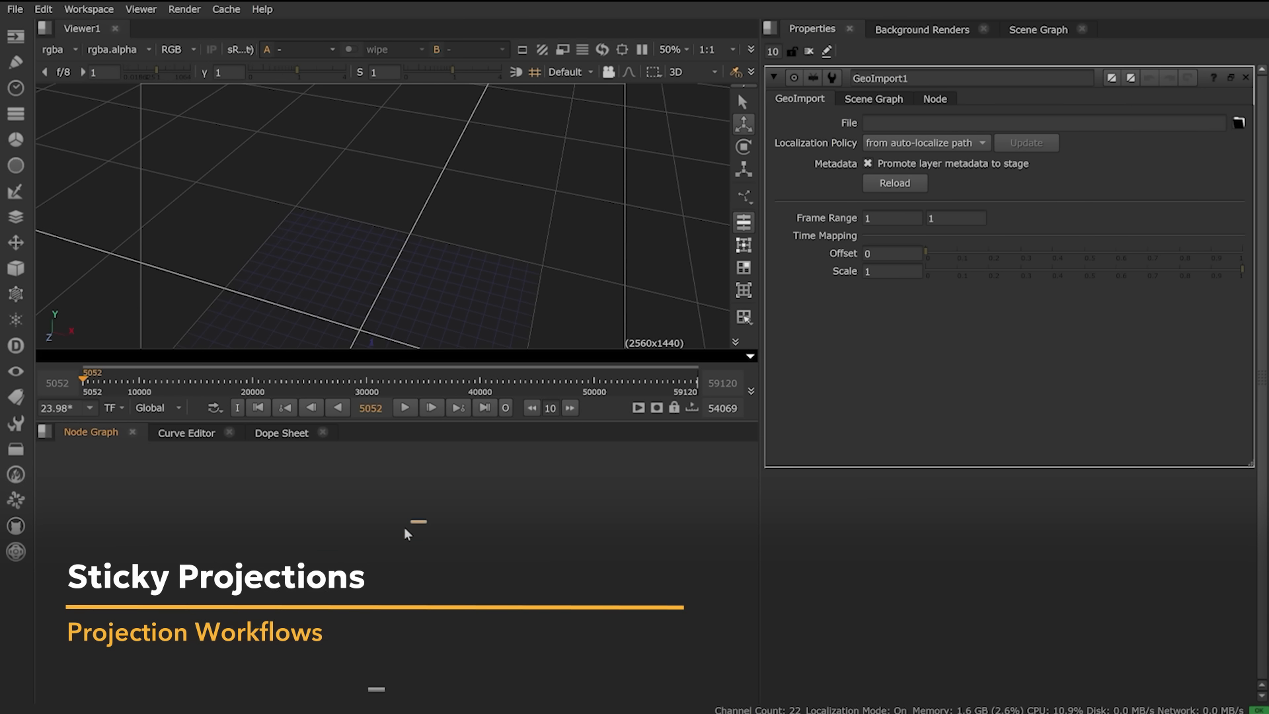
click(1239, 123)
click(471, 263)
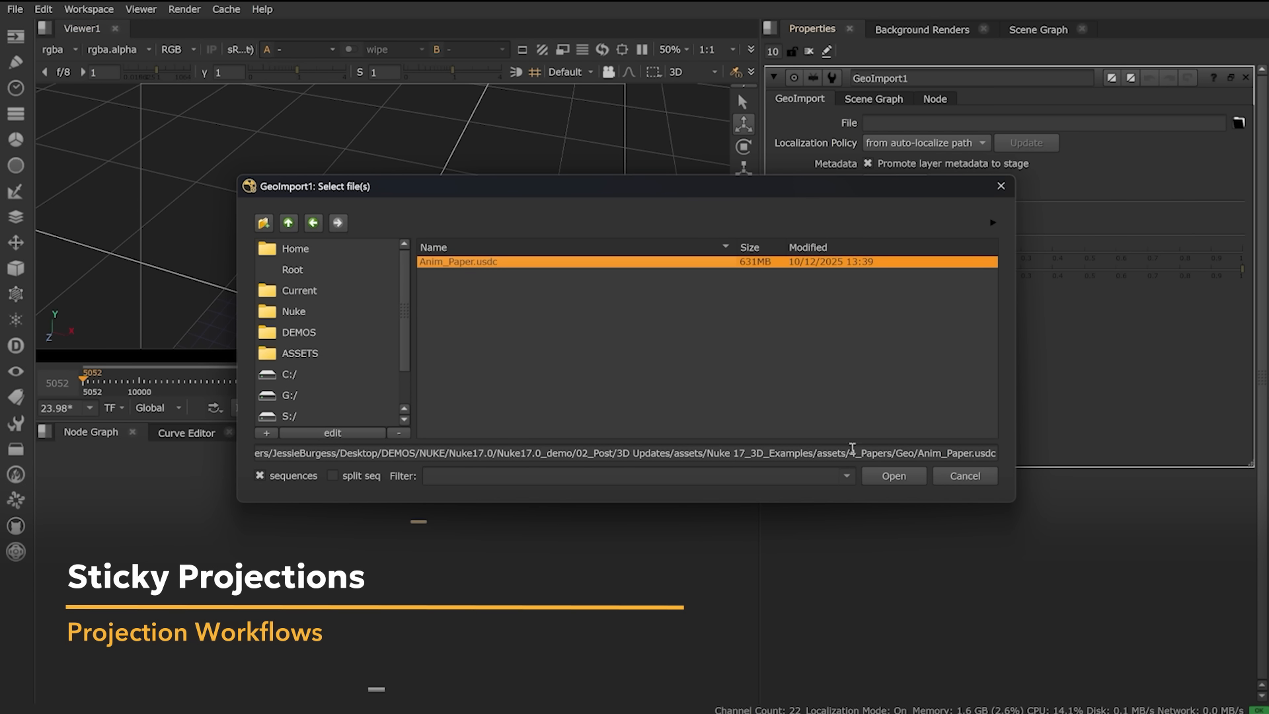
click(900, 476)
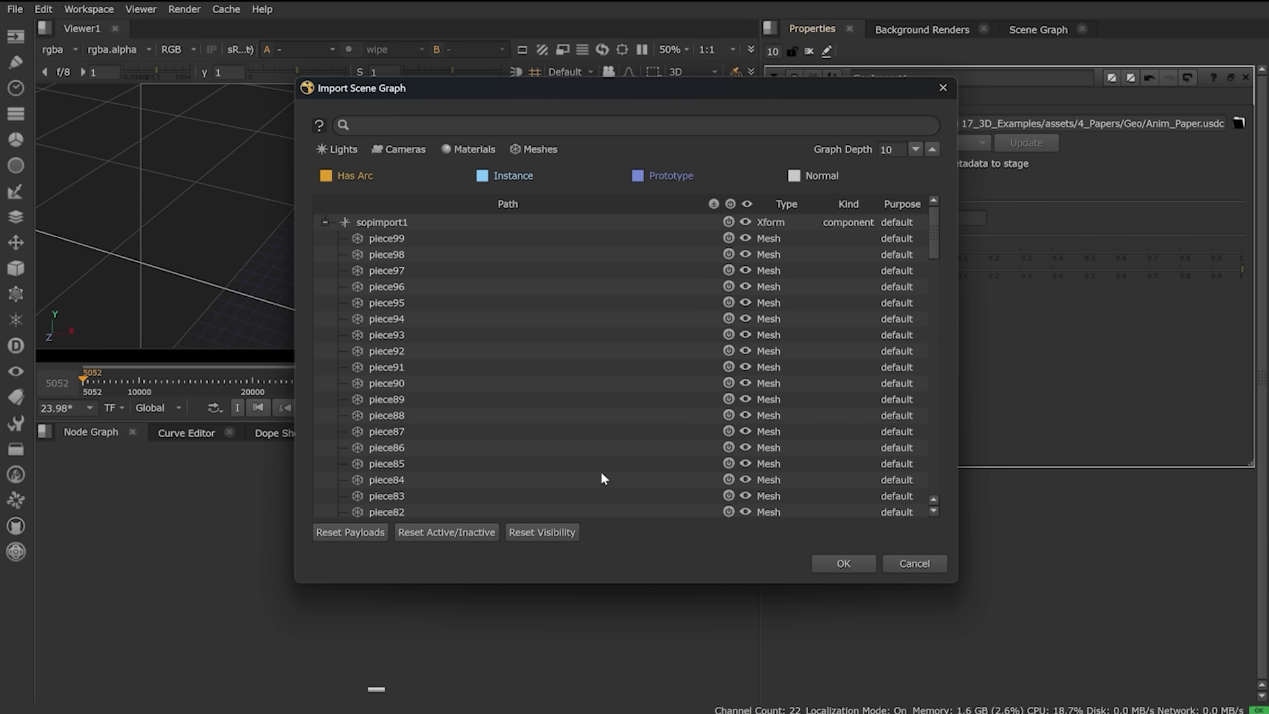
click(568, 222)
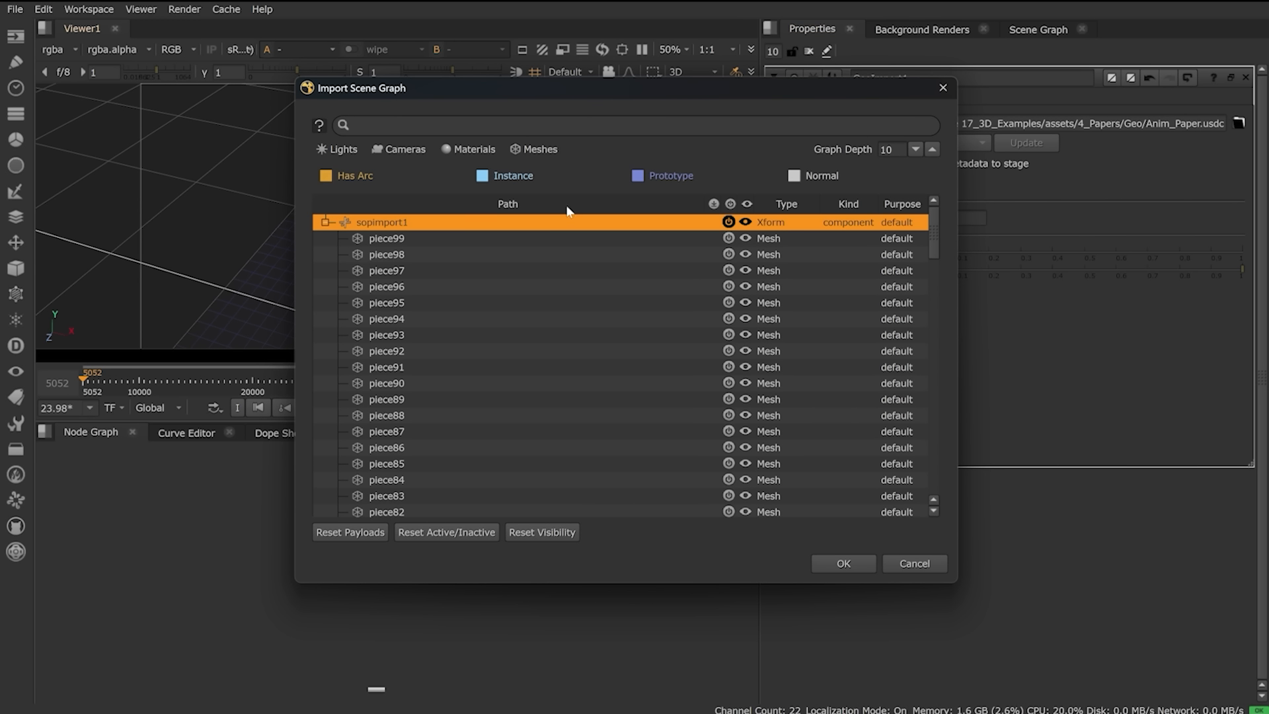
click(844, 564)
drag(417, 525, 382, 582)
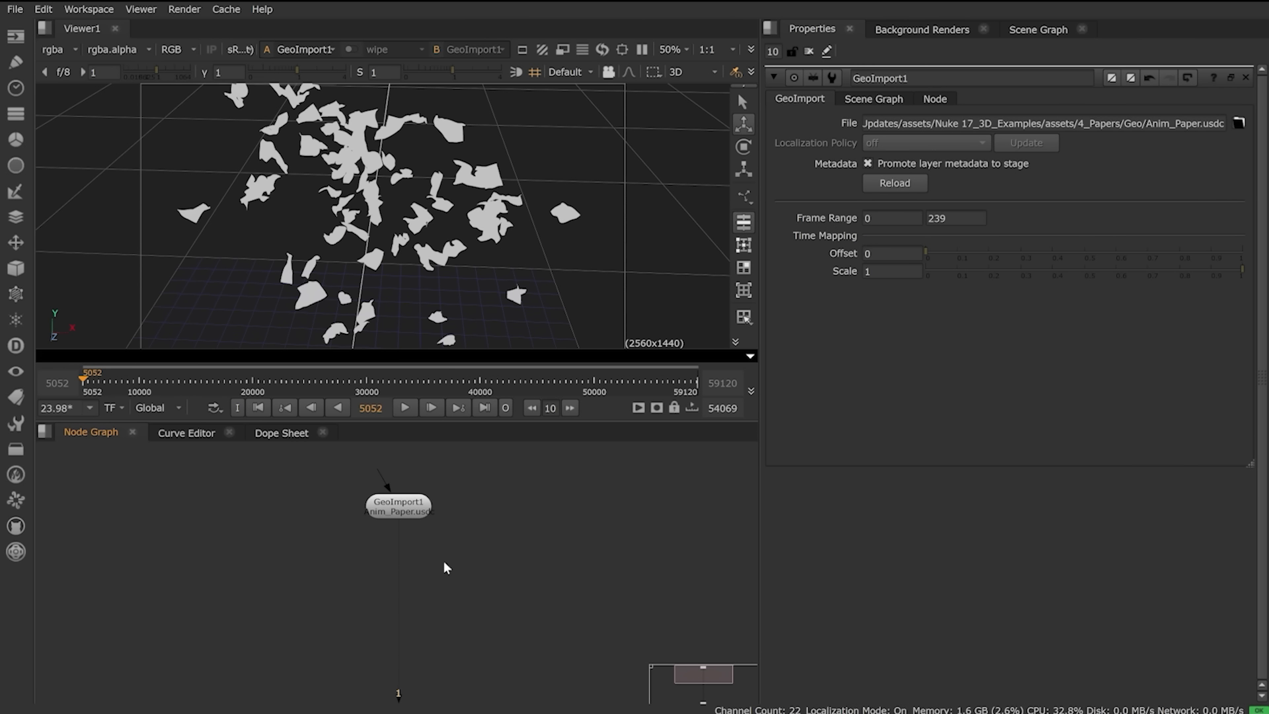
Step: Insert GeoProjectUV1 below GeoImport1 and connect its camera input to a pasted PROJECTION_CAM
key(Tab)
text(geo)
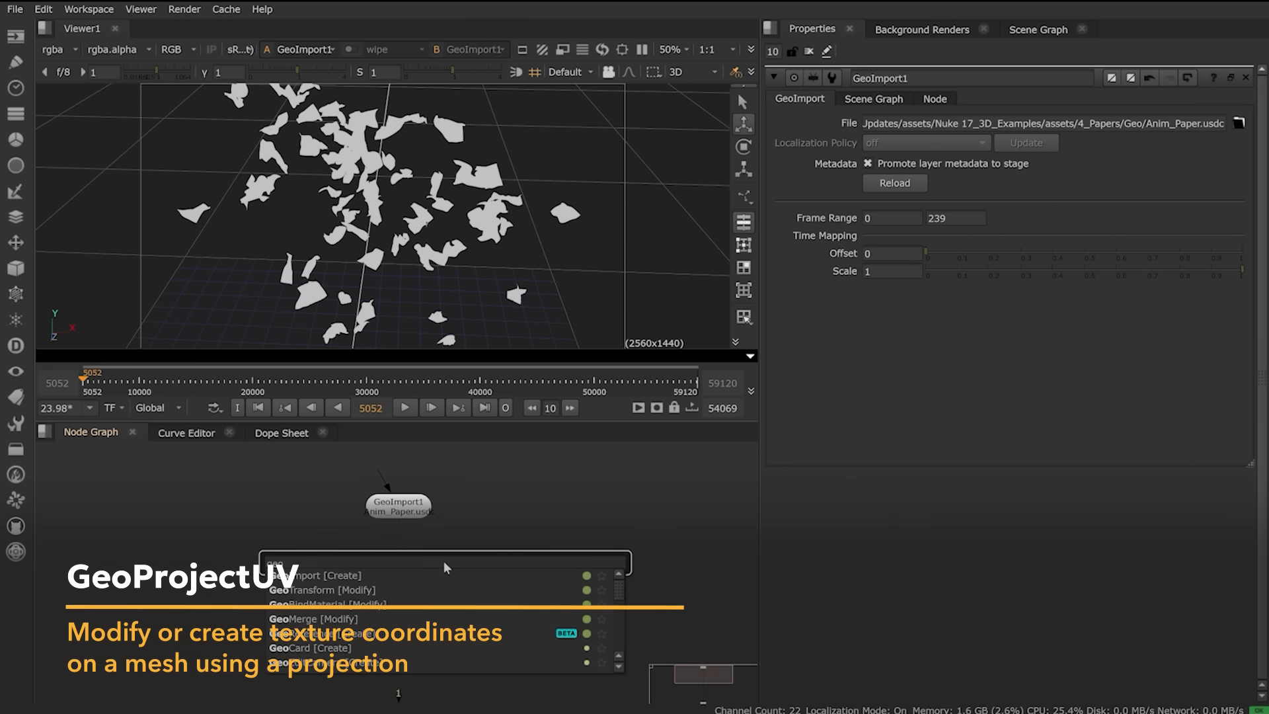
text(proj)
key(Return)
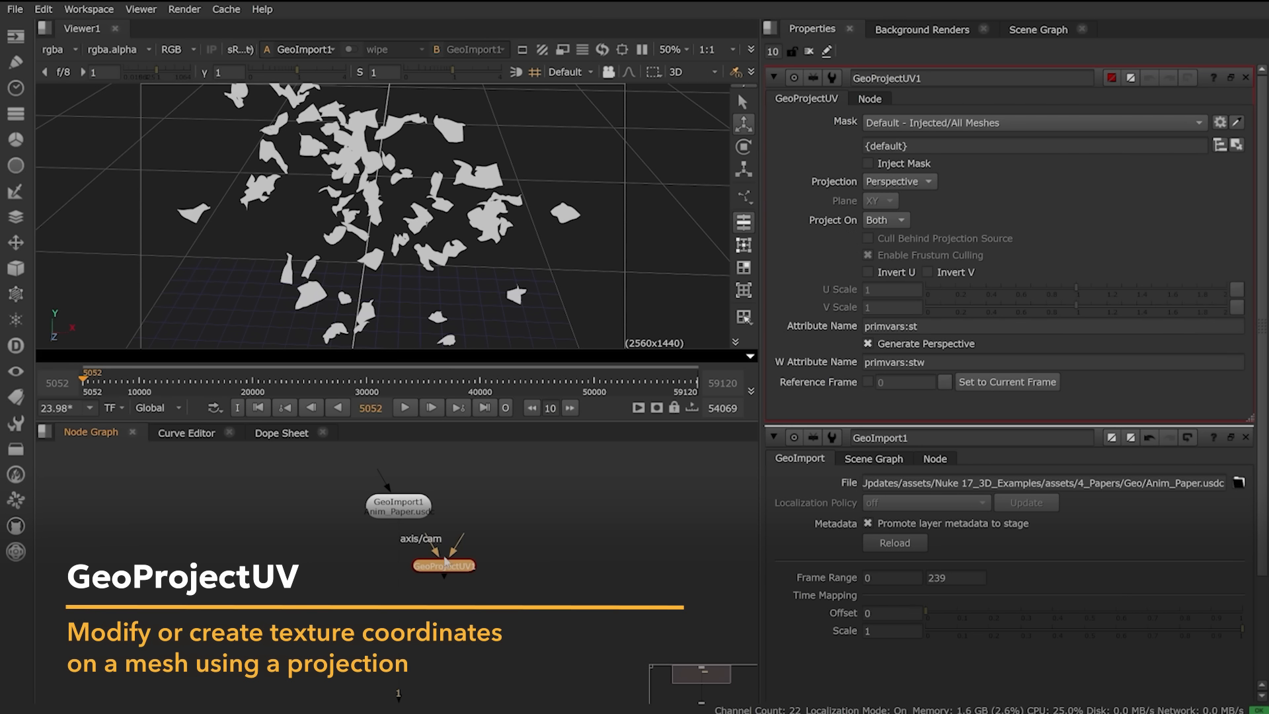
drag(445, 563, 414, 585)
click(313, 592)
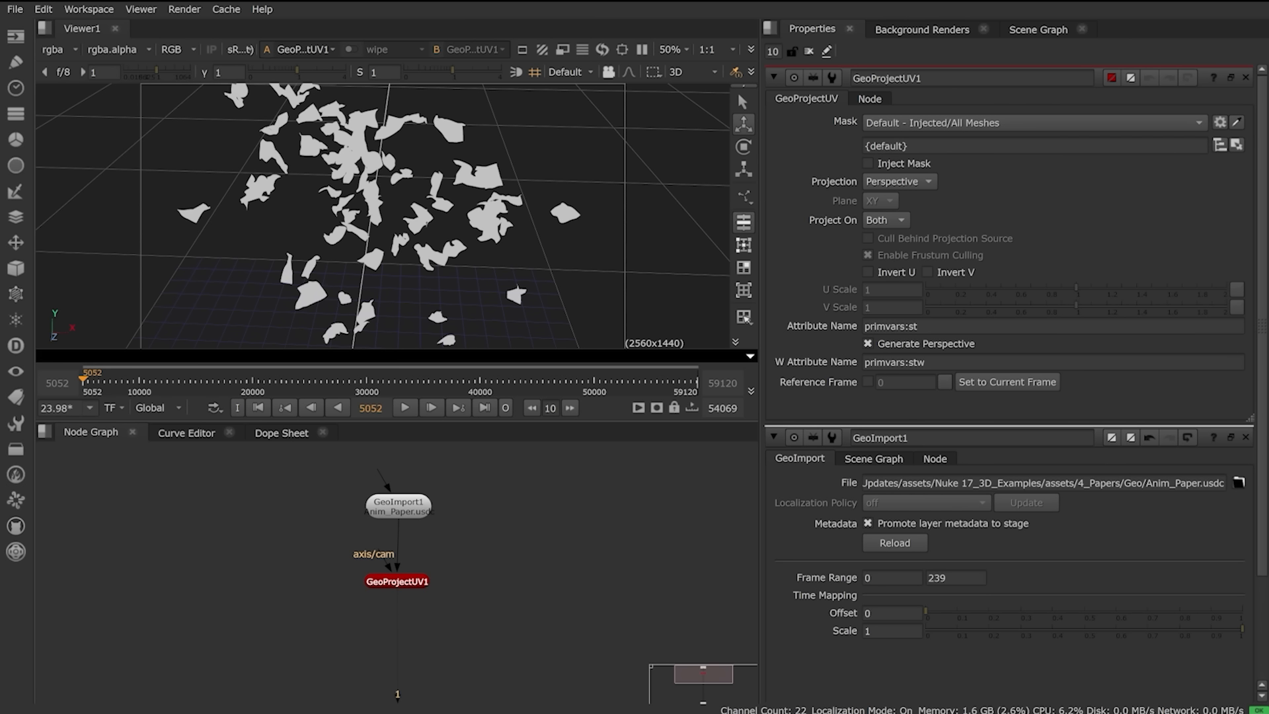
click(311, 559)
key(ctrl+v)
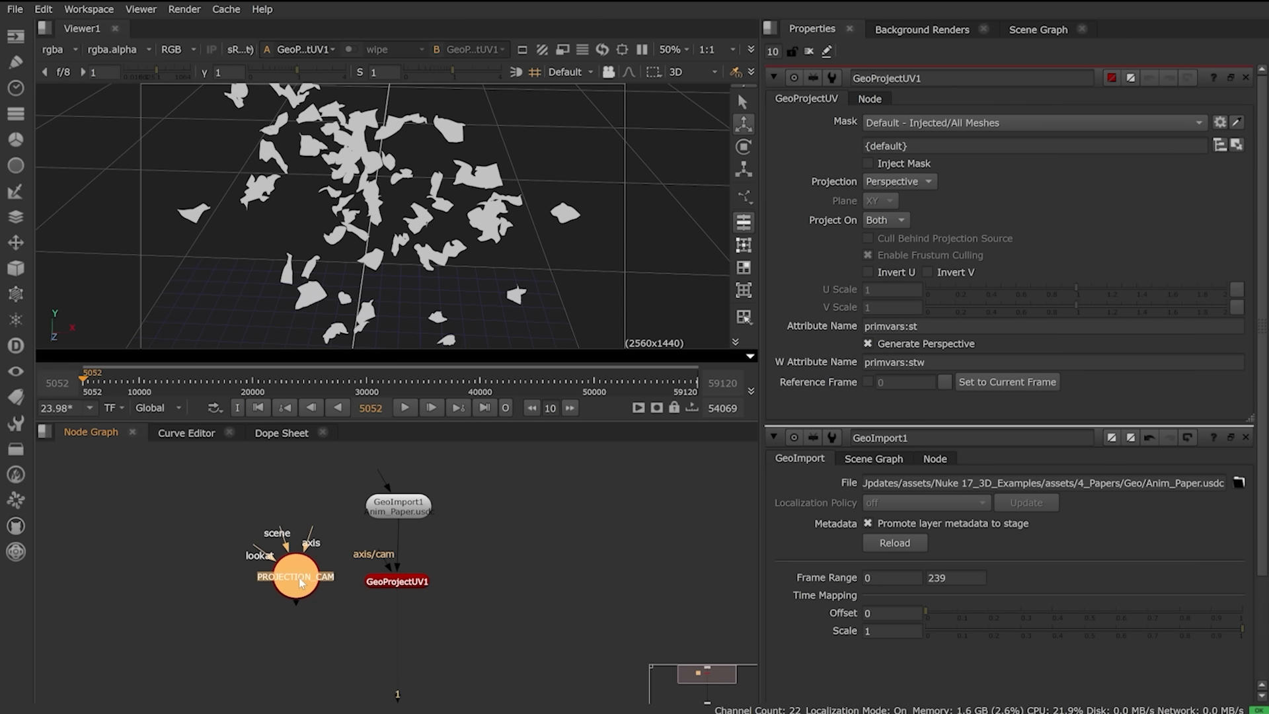
click(339, 517)
drag(382, 550, 277, 586)
click(335, 608)
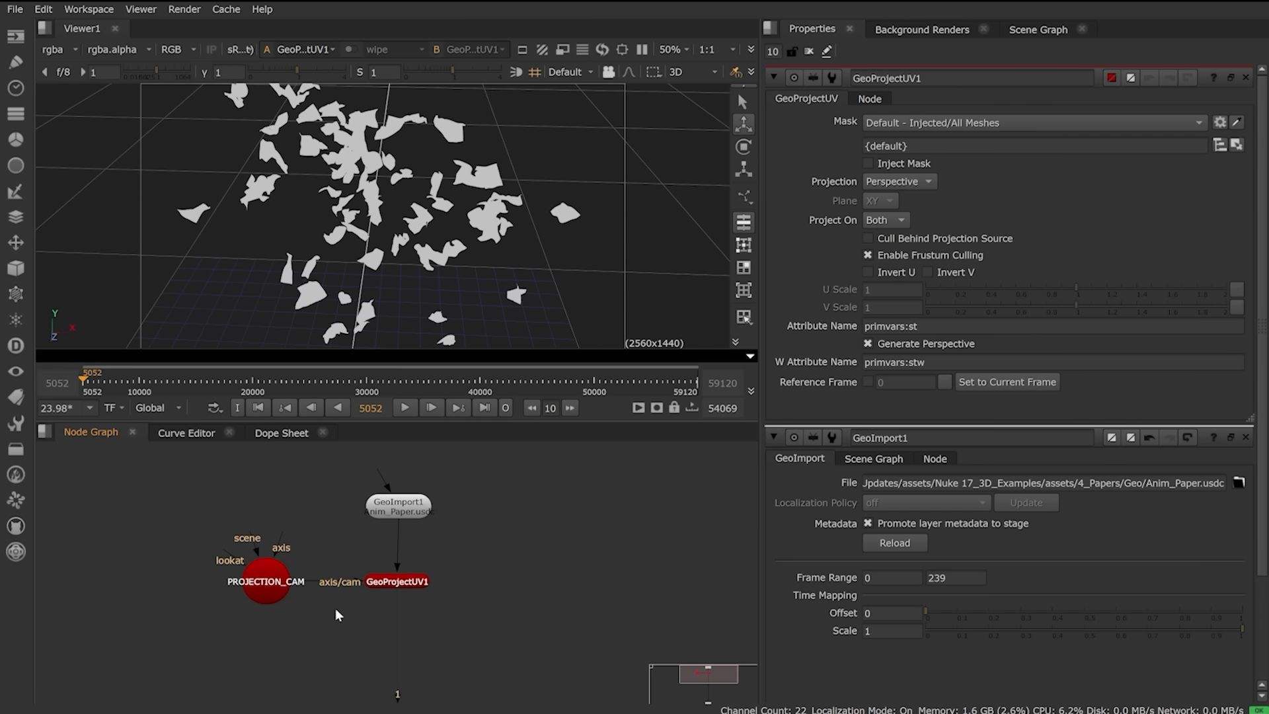
Step: Enable GeoProjectUV1's Reference Frame at 1 and paste in the newspaper texture nodes
click(400, 590)
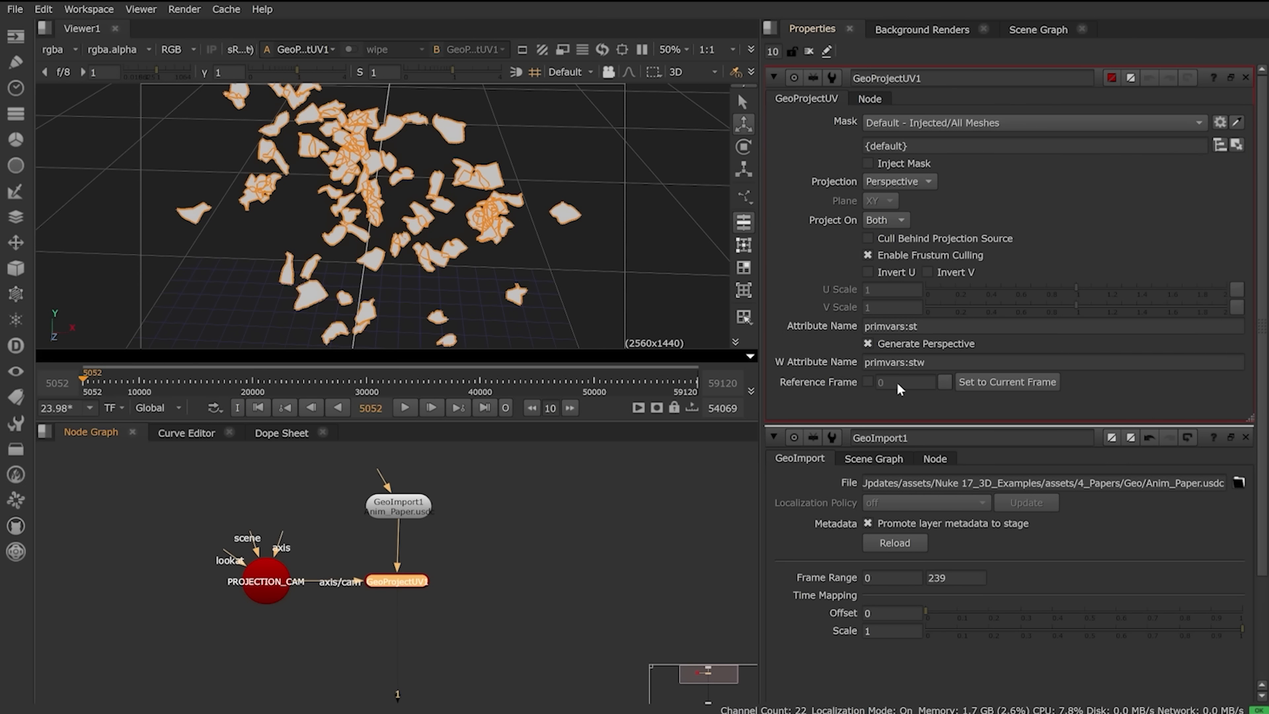
click(868, 382)
drag(912, 385, 824, 393)
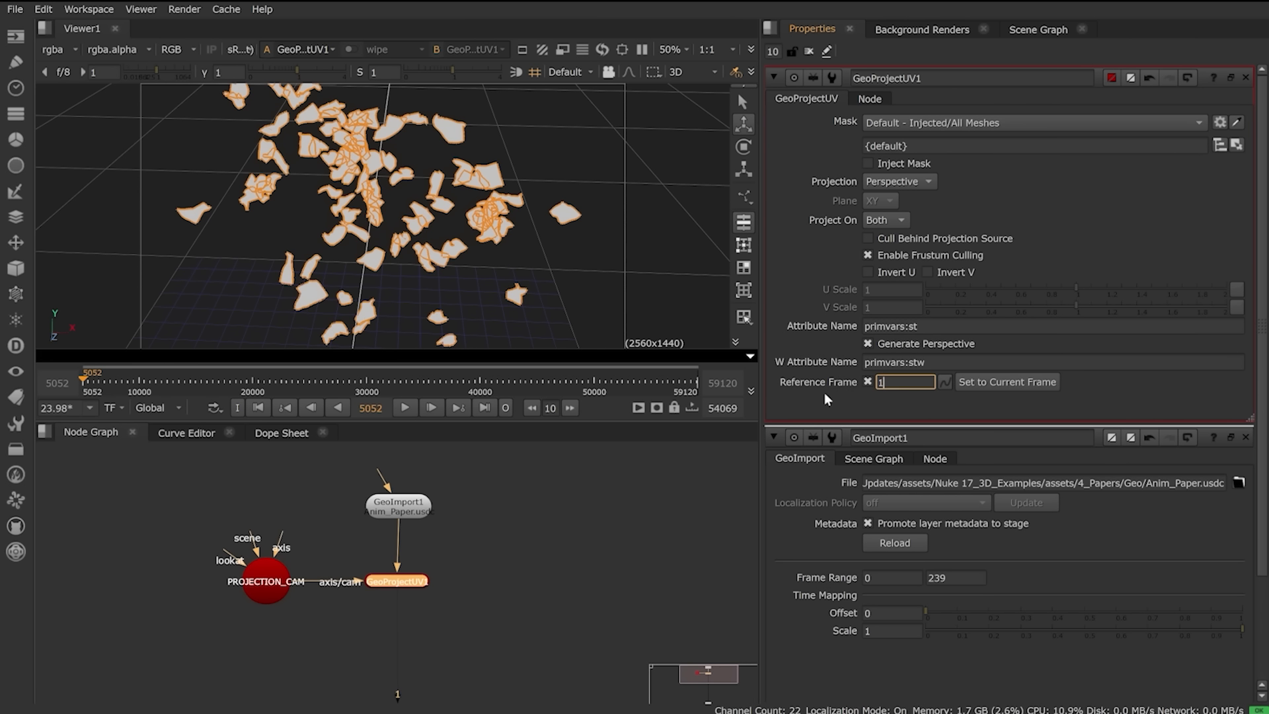
text(1)
key(Return)
click(509, 563)
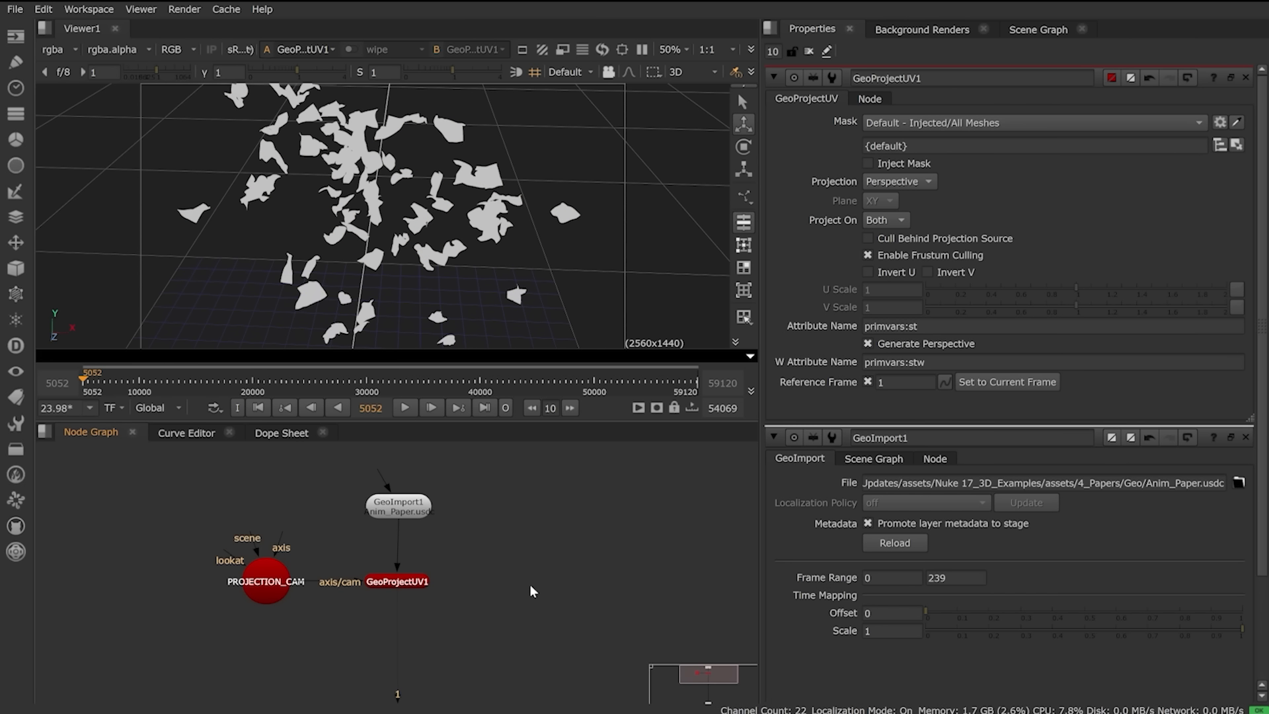
key(ctrl+v)
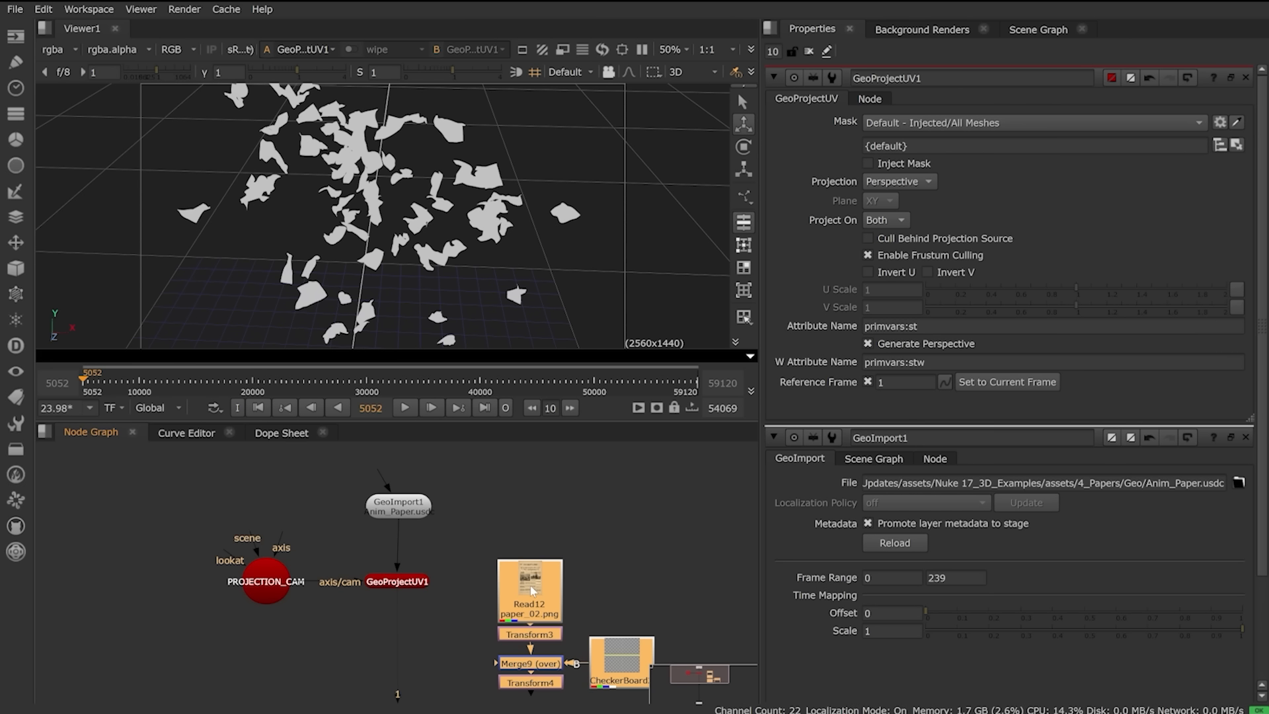
Step: View Transform4's newspaper image and nudge Read12 upward
click(568, 598)
middle_drag(477, 642, 471, 617)
click(532, 657)
key(1)
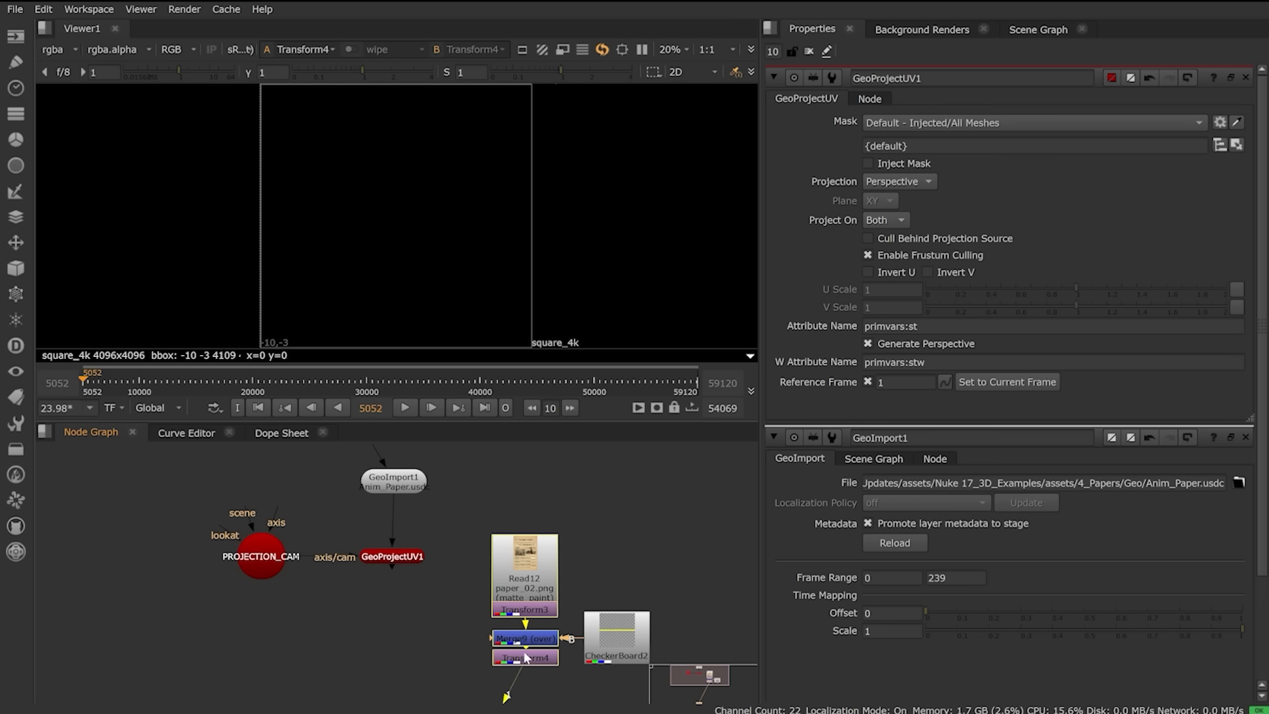
drag(515, 575, 515, 563)
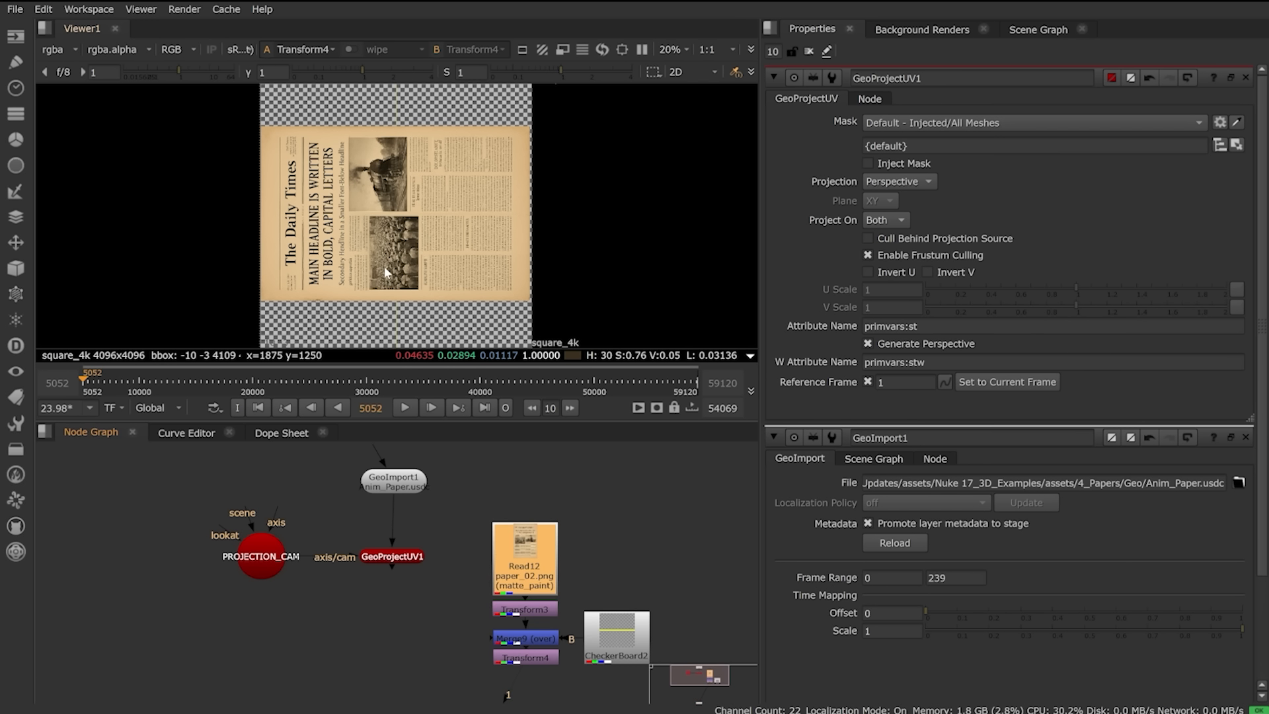
key(Tab)
click(392, 558)
key(1)
click(372, 689)
Step: Bind Transform4's newspaper image as a material after GeoProjectUV1 and orbit the textured pieces
key(Tab)
text(ge)
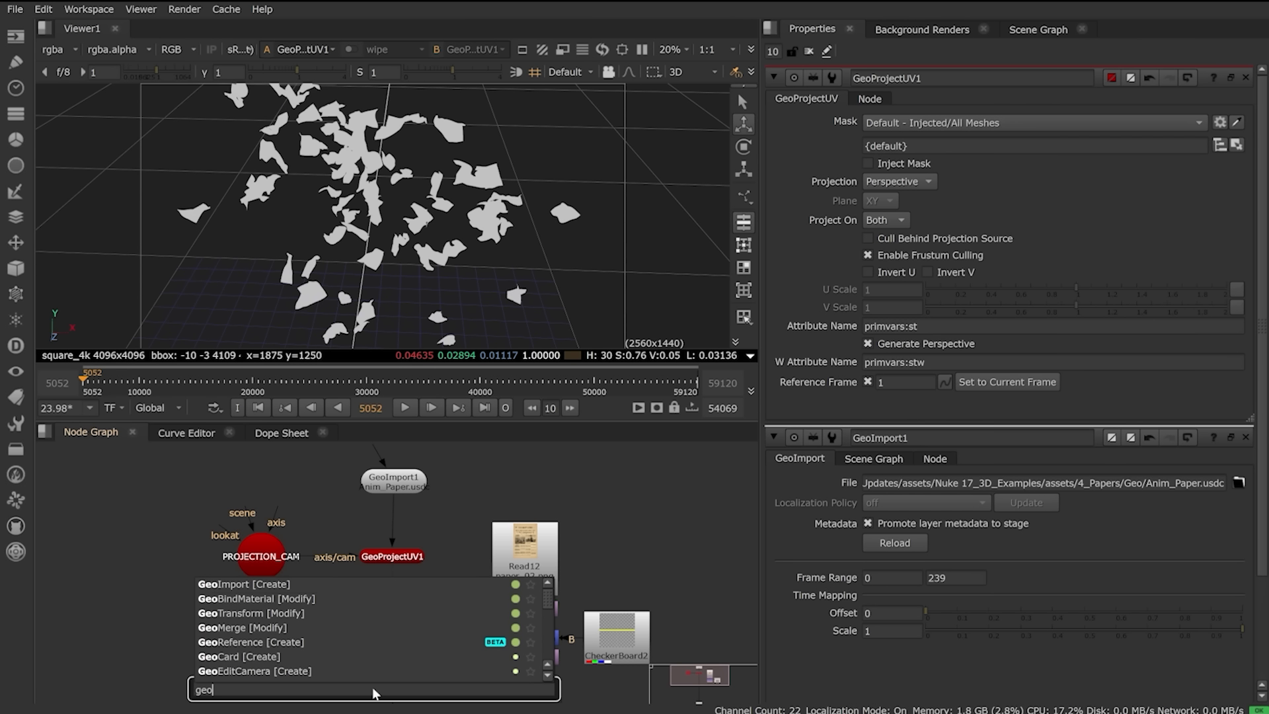
key(Down)
key(Down)
key(Return)
drag(349, 638, 523, 657)
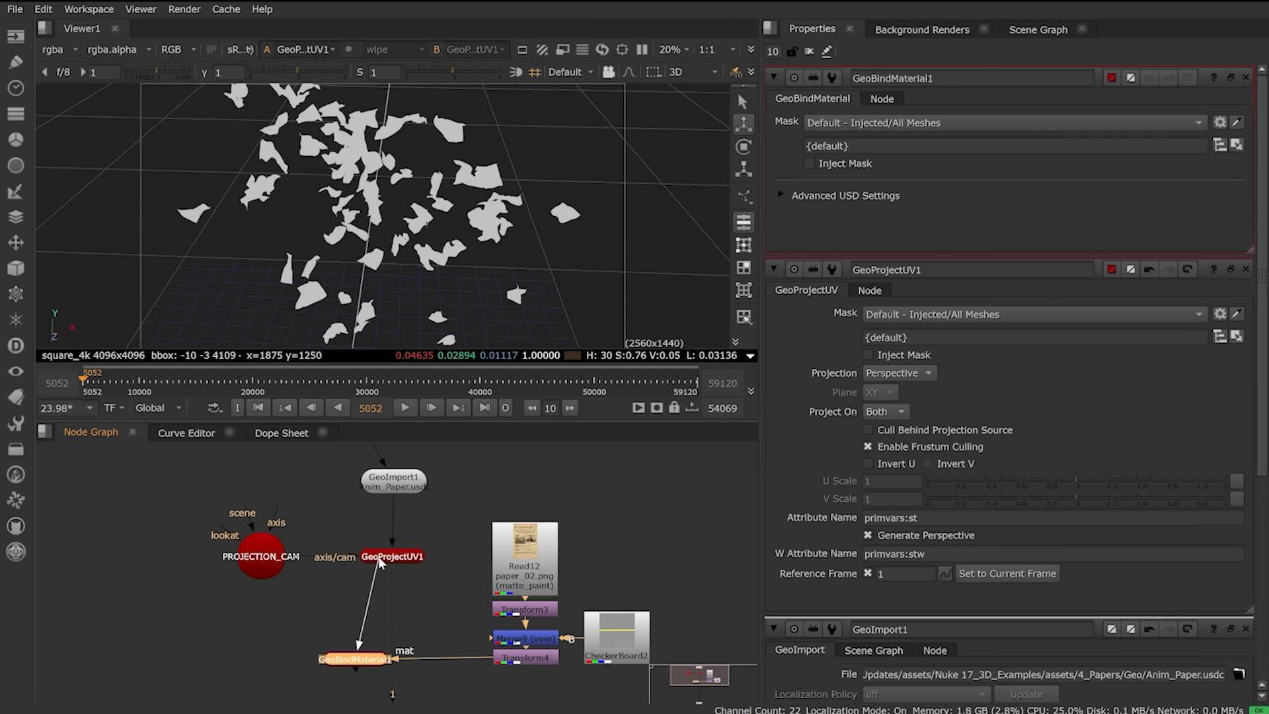
drag(363, 663, 393, 664)
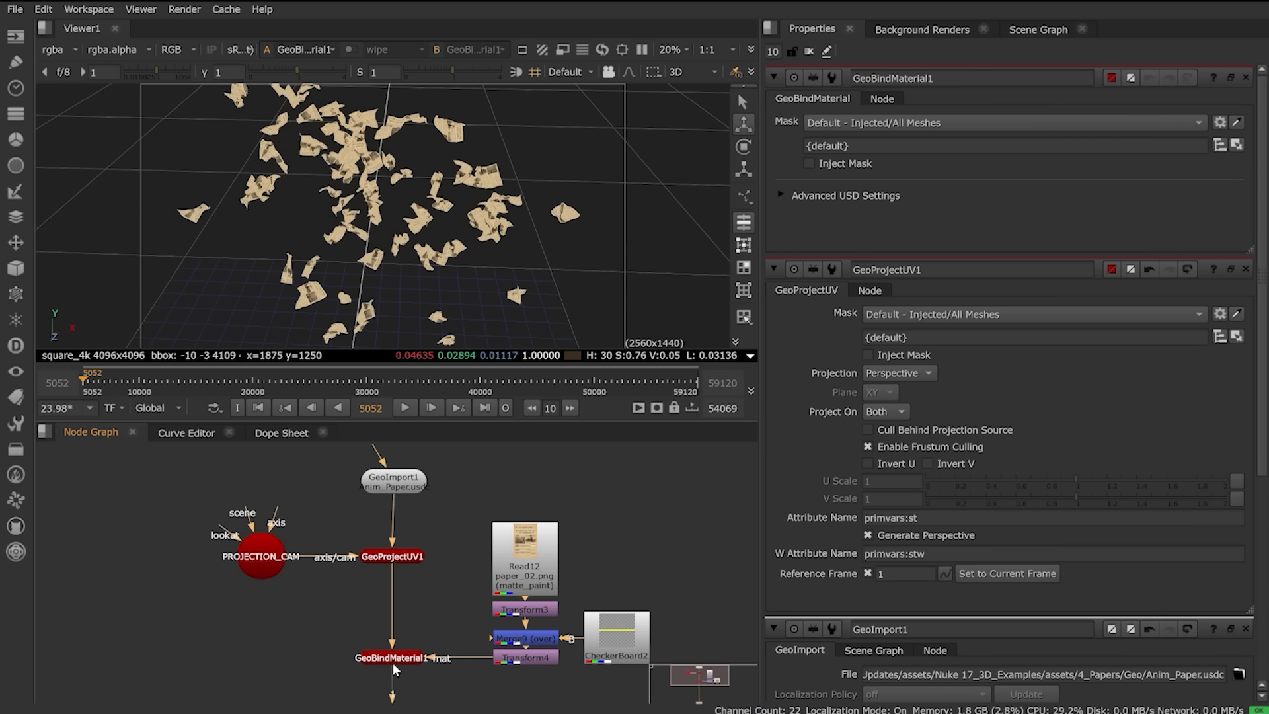
ctrl+drag(333, 203, 303, 213)
scroll(364, 183, up, 5)
scroll(364, 187, up, 10)
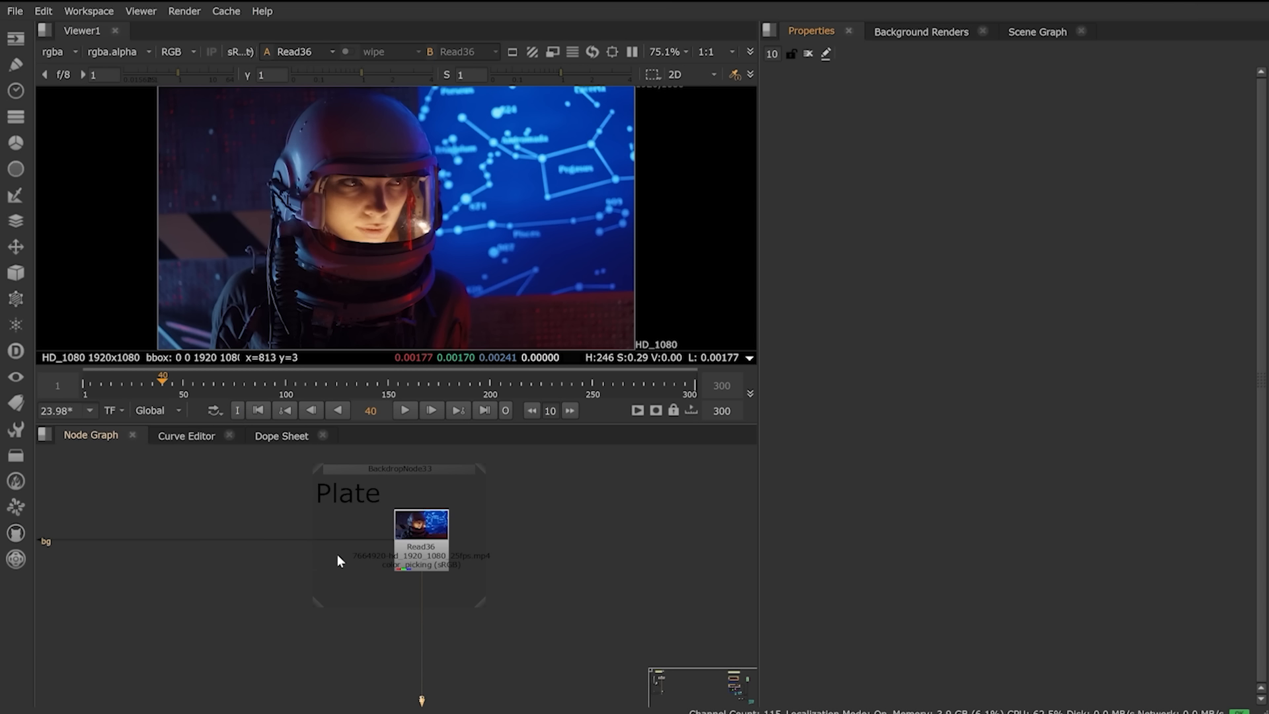
Step: Pan the node graph over to the Visor backdrop's nodes
middle_drag(235, 619, 771, 593)
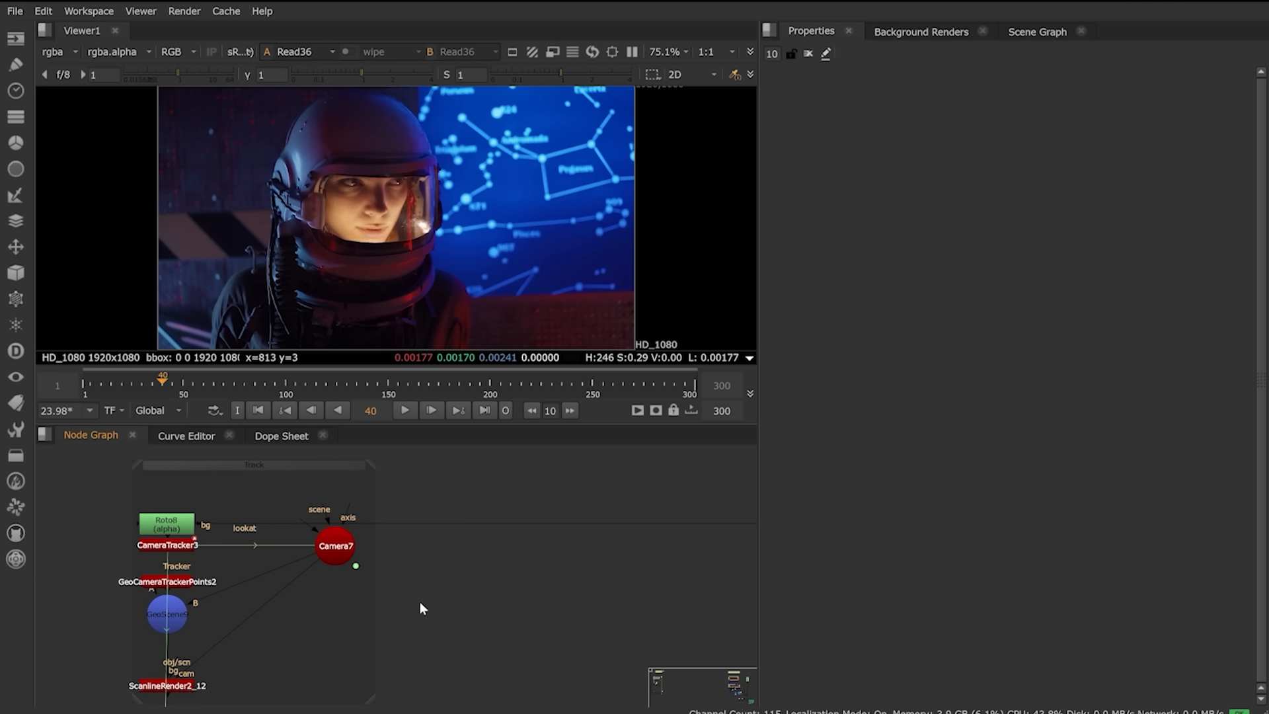
middle_drag(595, 655, 472, 485)
middle_drag(444, 607, 365, 499)
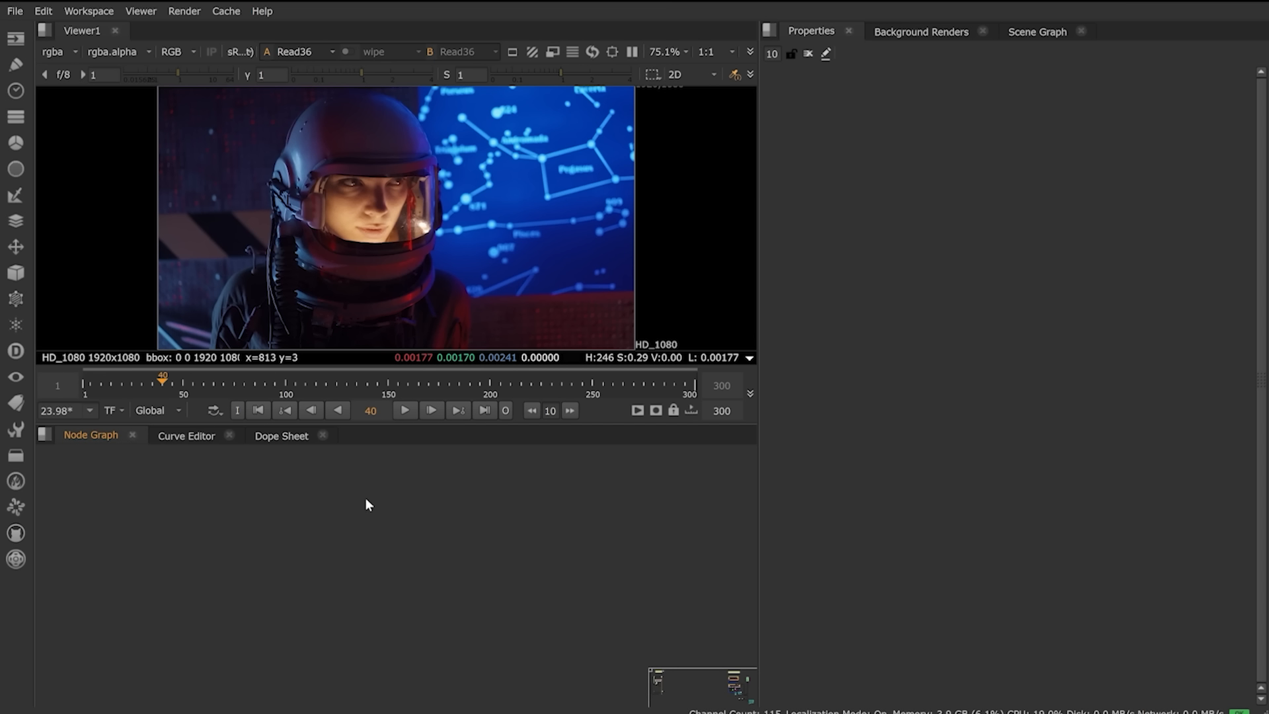
scroll(382, 539, down, 2)
scroll(383, 541, down, 3)
middle_drag(375, 544, 362, 457)
scroll(329, 558, up, 5)
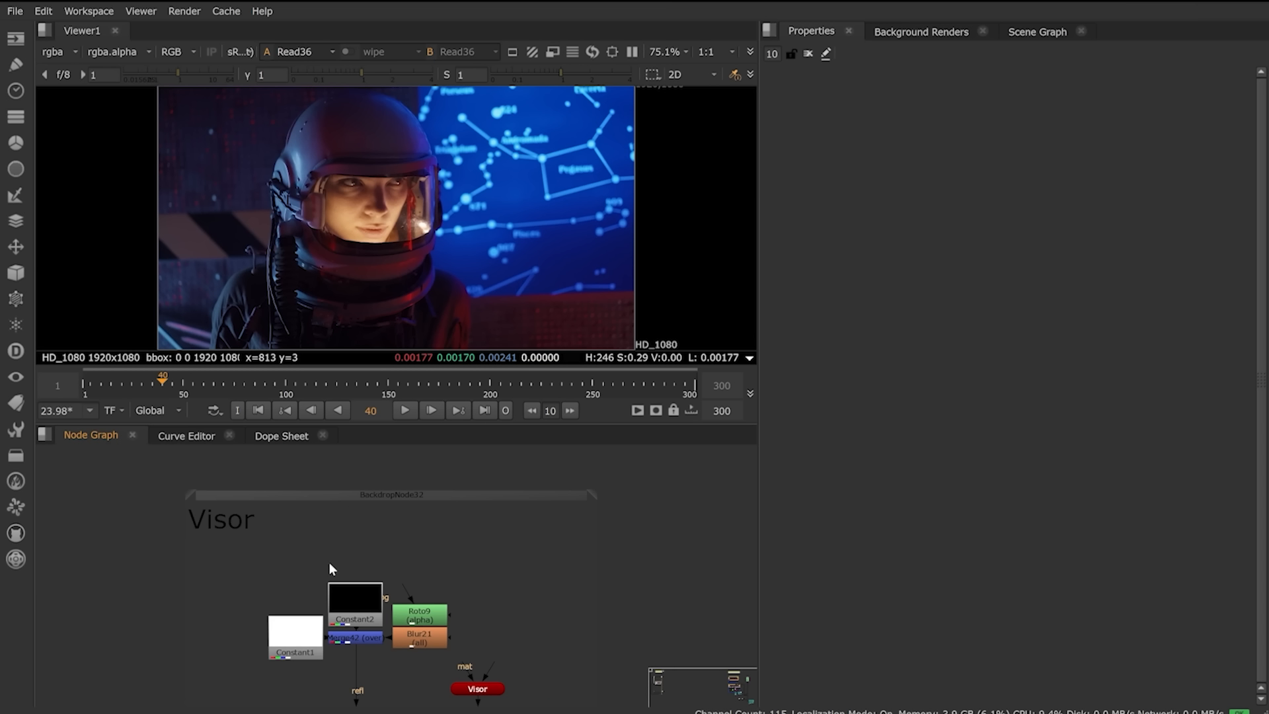
scroll(395, 645, up, 1)
middle_drag(393, 645, 355, 641)
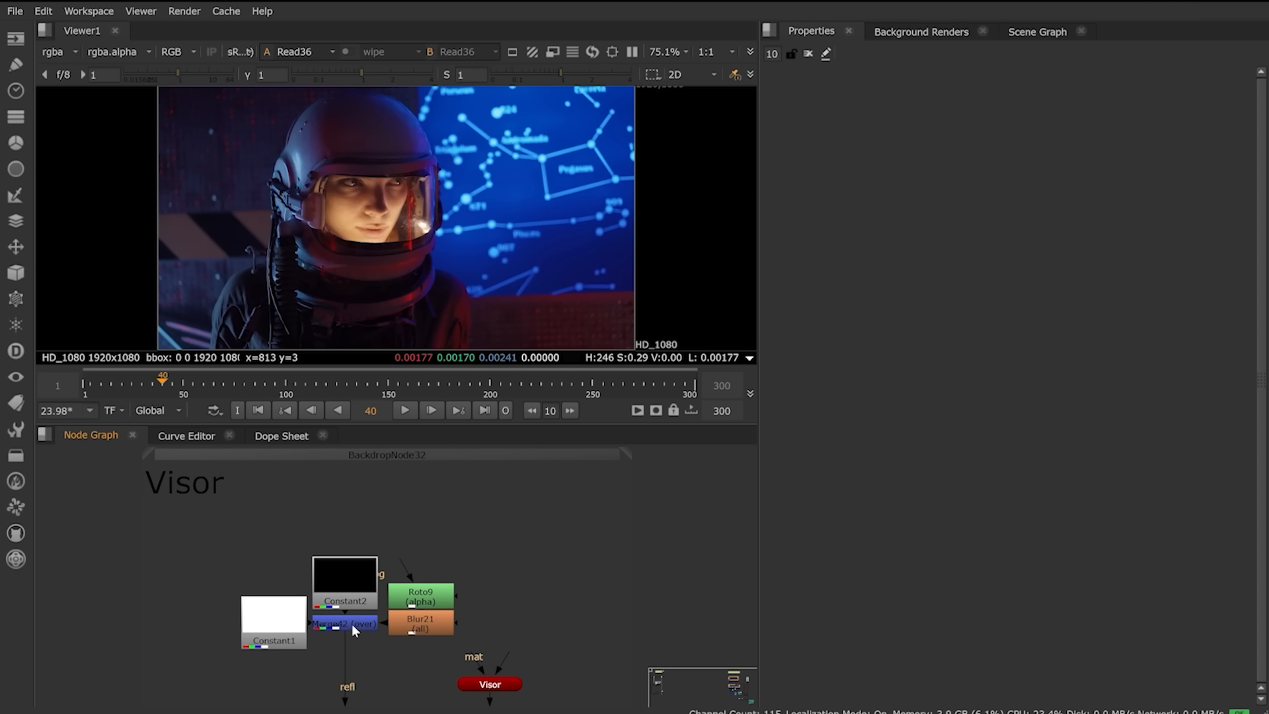
Step: View the blurred mask merge, then the Visor geometry in the 3D viewer
click(351, 624)
key(1)
click(493, 686)
middle_drag(543, 634, 499, 629)
key(1)
click(331, 649)
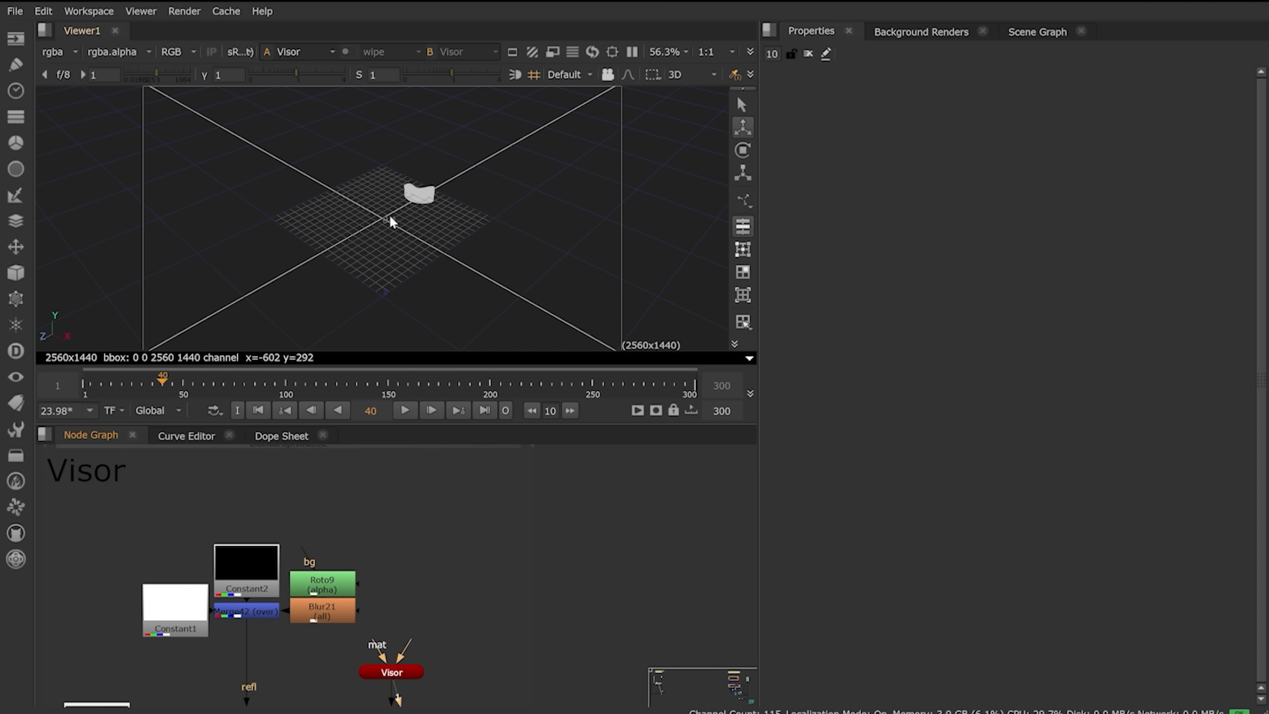
Step: Open the ReflectiveSurface2 properties, then select GeoBindMaterial9 and the Read40 metro HDRI node
scroll(390, 216, up, 5)
alt+right_drag(319, 296, 347, 209)
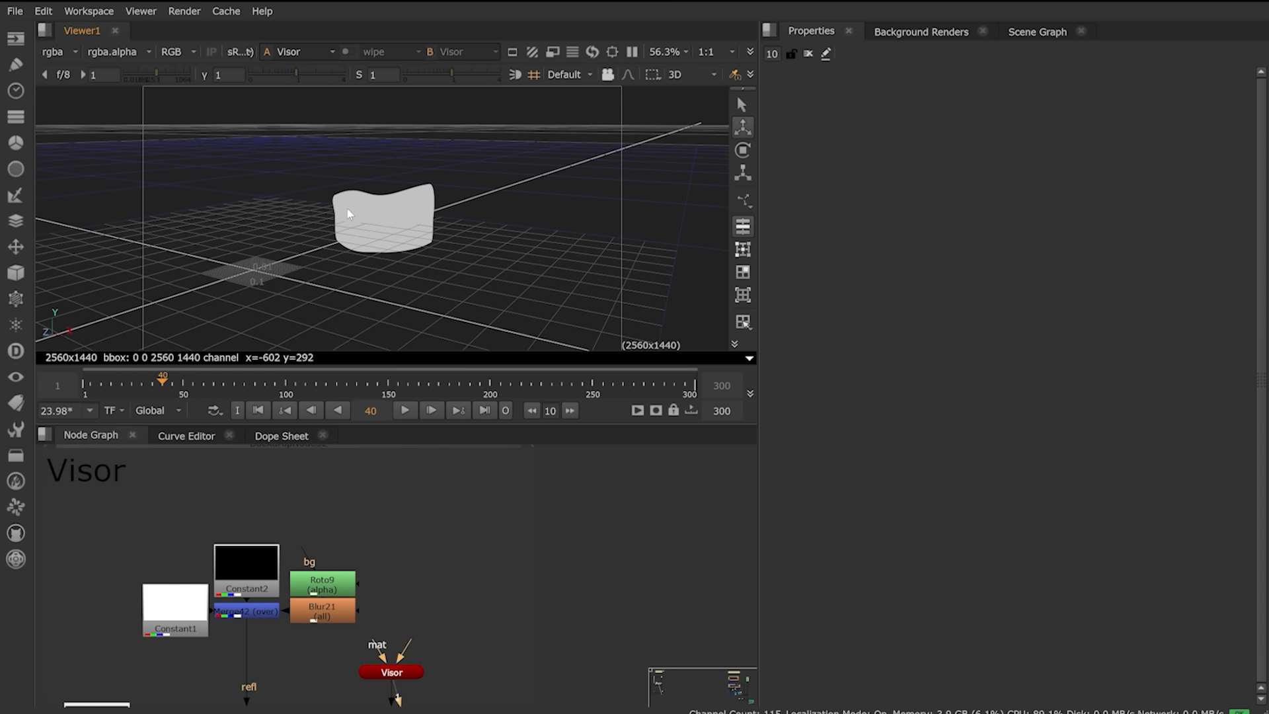
middle_drag(356, 619, 452, 486)
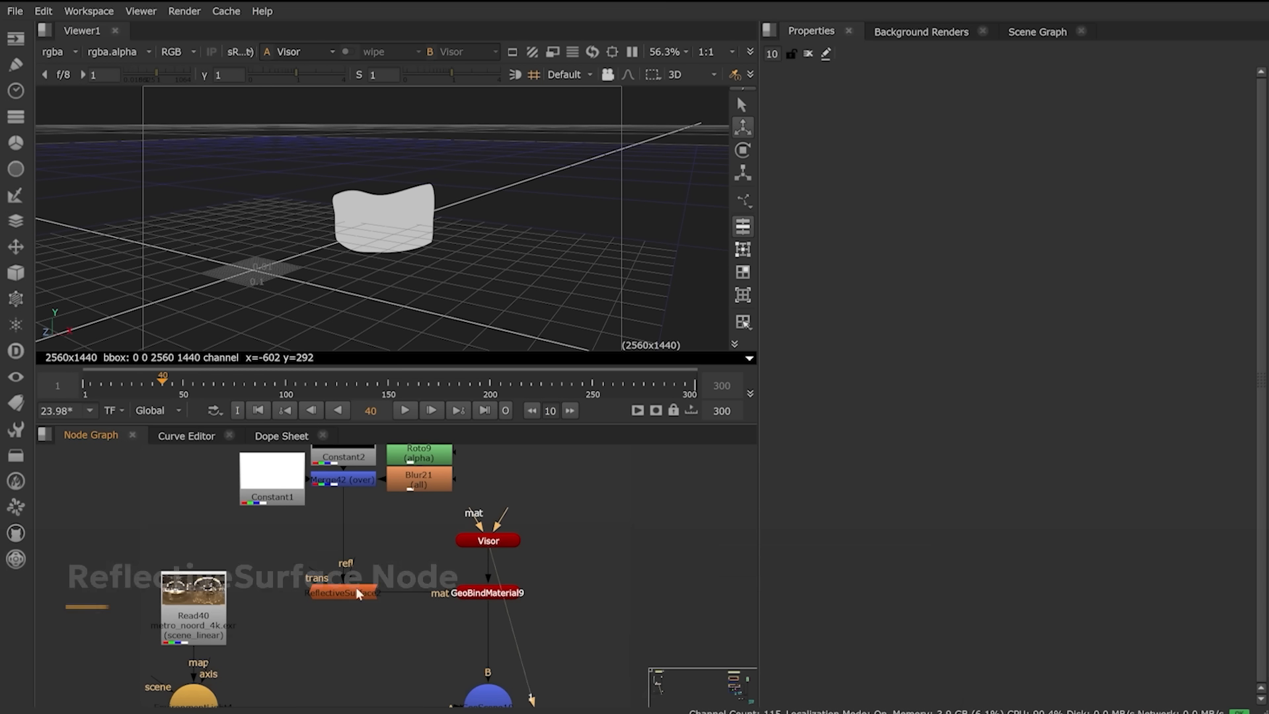
double_click(376, 594)
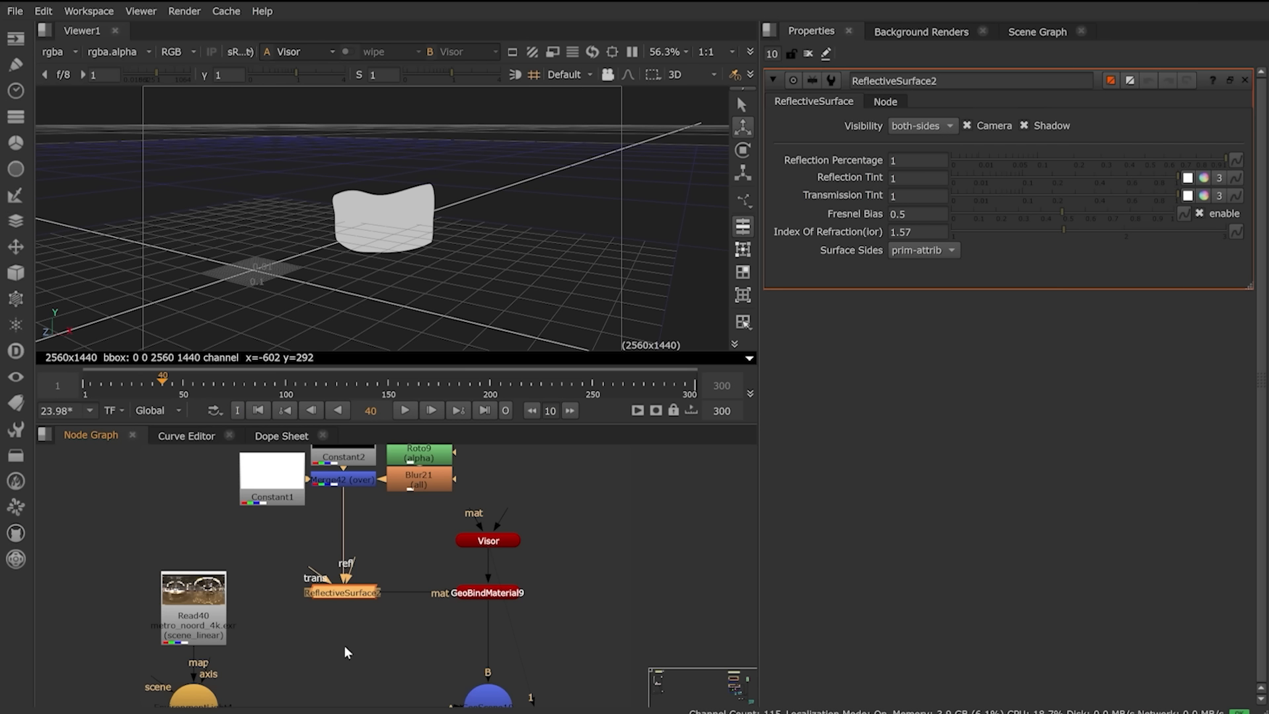
click(516, 594)
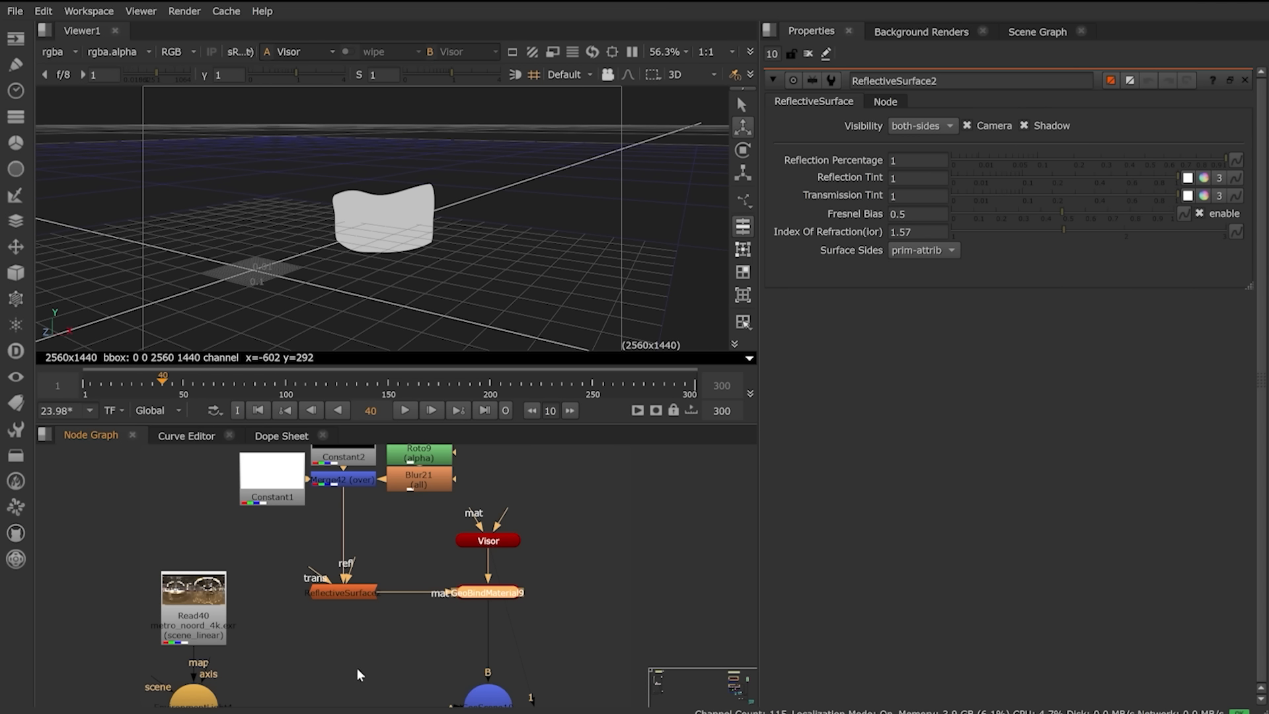
click(196, 618)
Step: View the Read40 metro HDRI, then EnvironmentLight4 and the lit GeoScene10 in 3D
key(1)
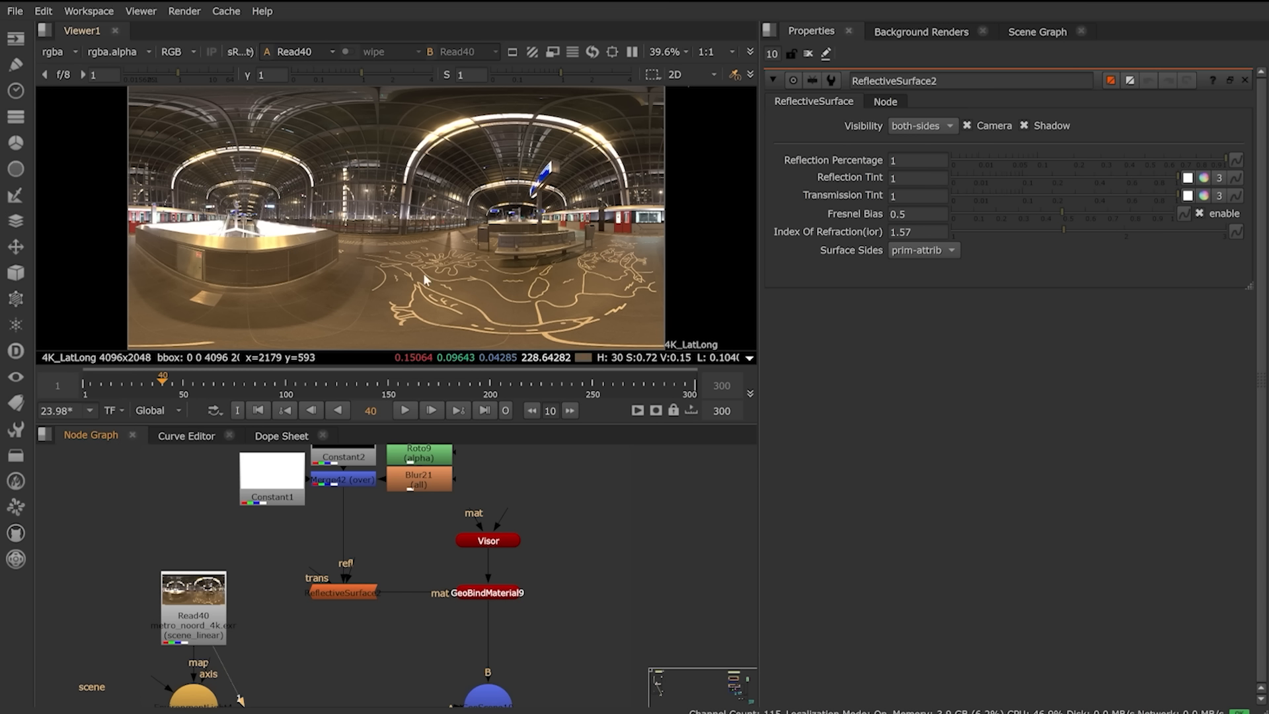
middle_drag(338, 568, 385, 480)
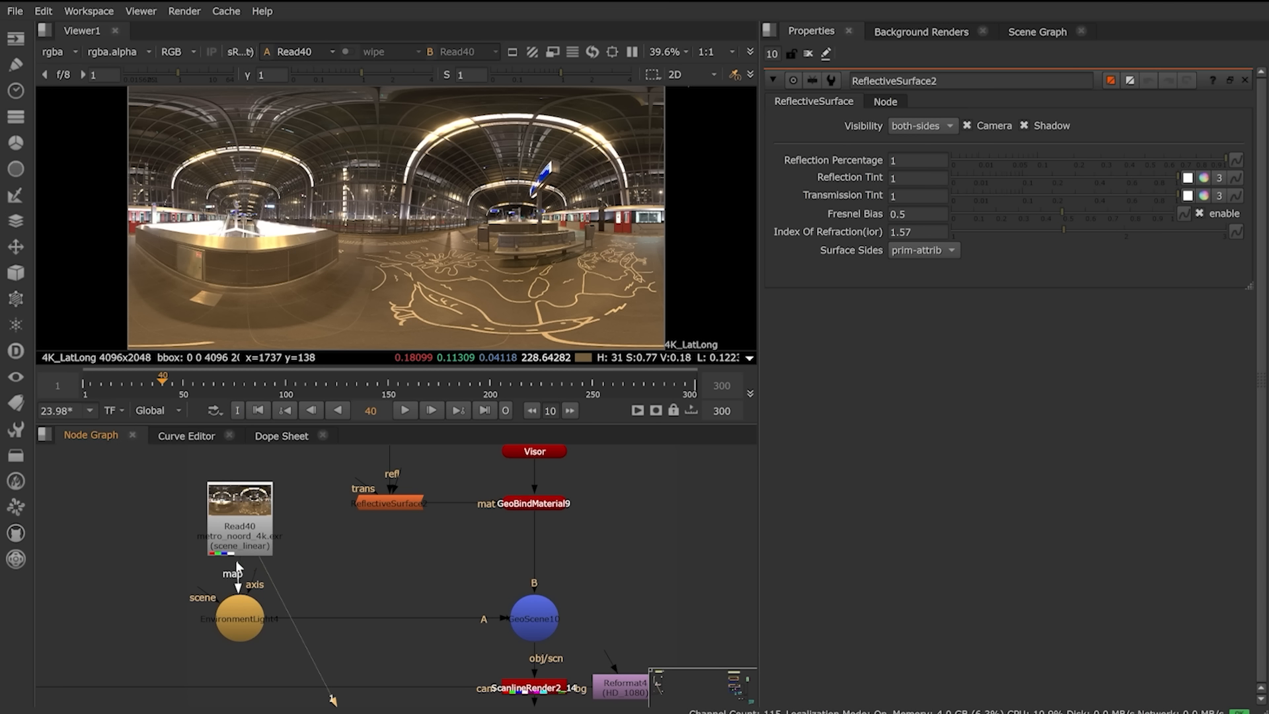
drag(239, 568, 240, 536)
double_click(245, 615)
key(1)
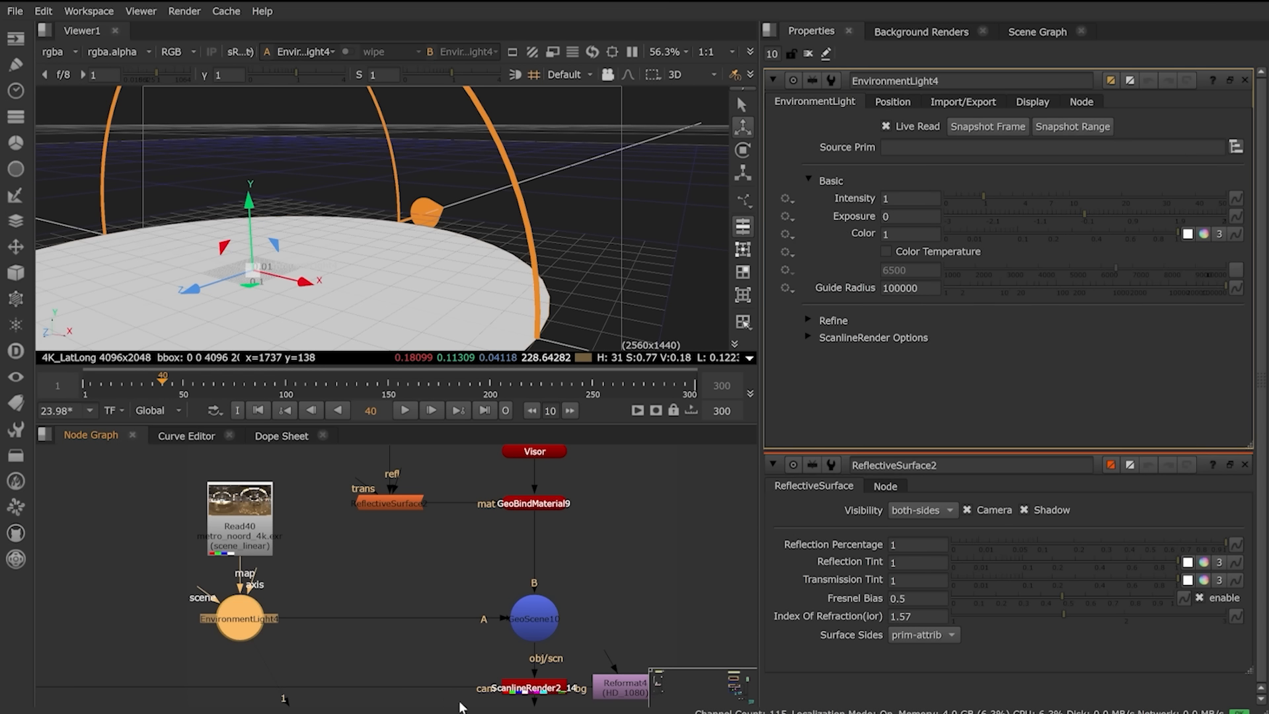
click(547, 629)
key(1)
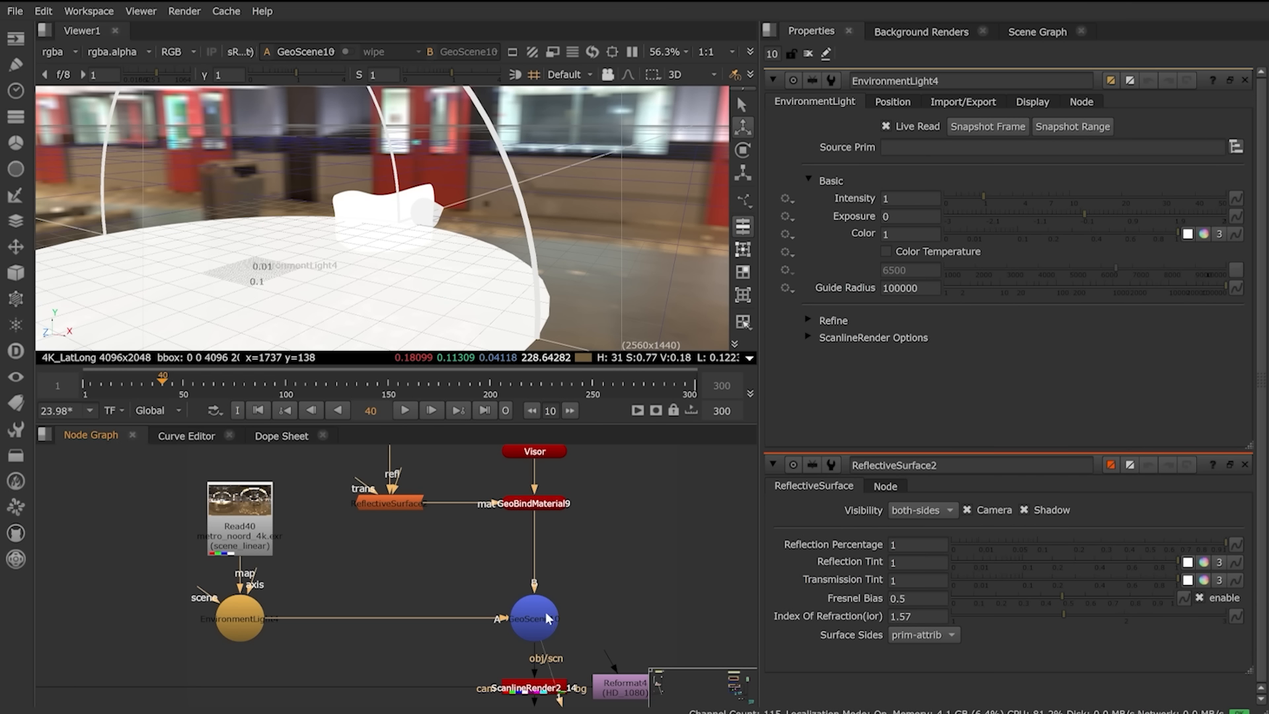
Step: Open ScanlineRender2_14, view its 2D render output, and select the Merge43 composite
click(522, 692)
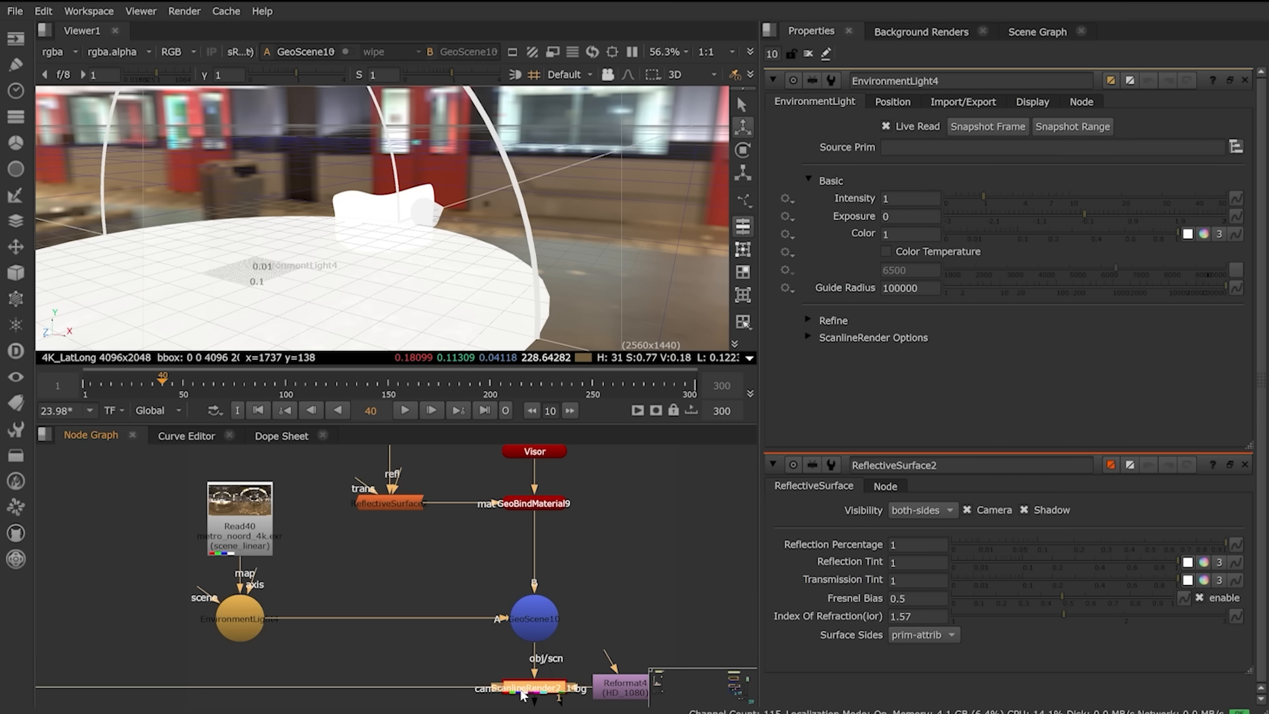
double_click(523, 692)
key(1)
key(Tab)
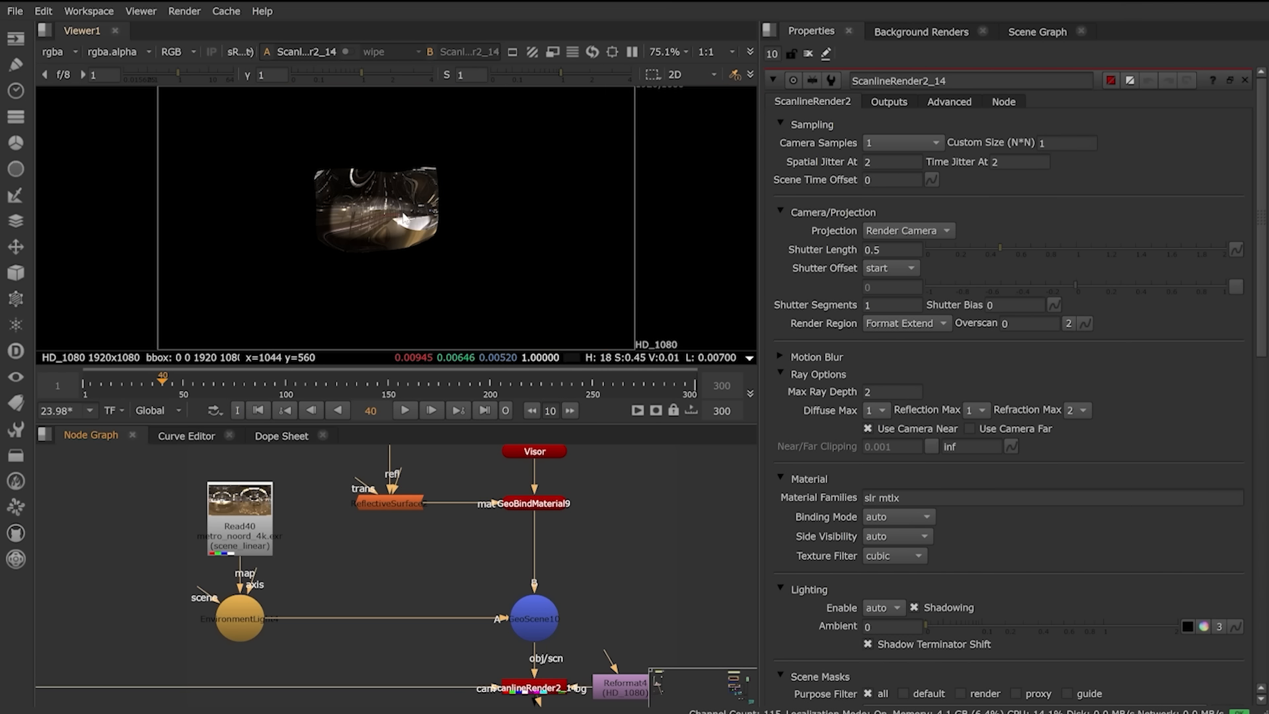
scroll(375, 596, down, 2)
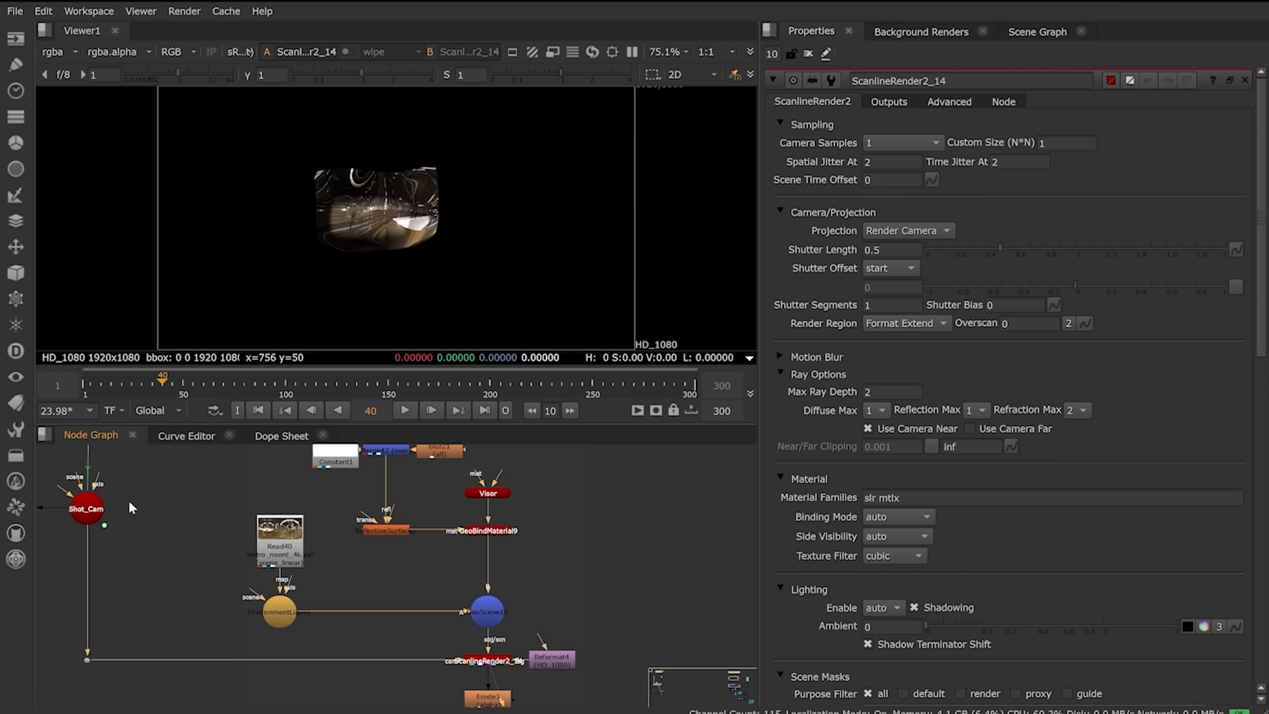
middle_drag(129, 515, 182, 621)
middle_drag(392, 612, 235, 391)
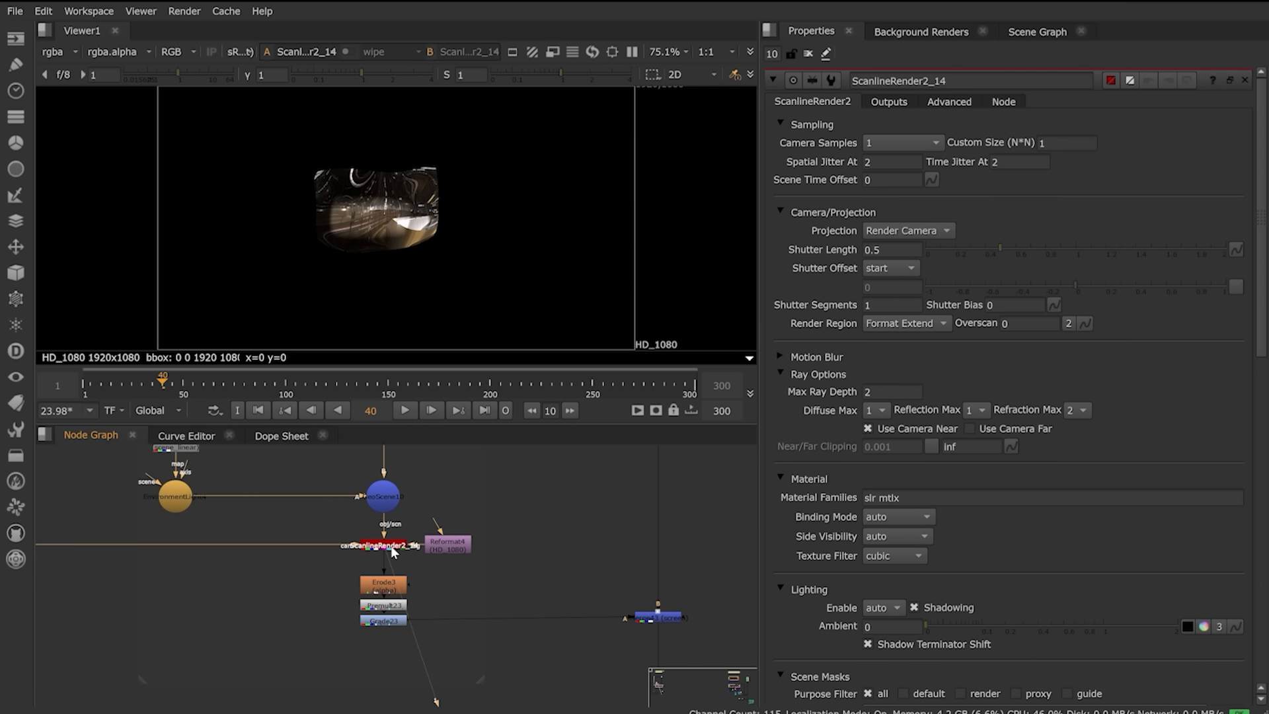
click(668, 619)
Step: Set the Merge43 screen blend mix on the astronaut composite to 0.515
key(1)
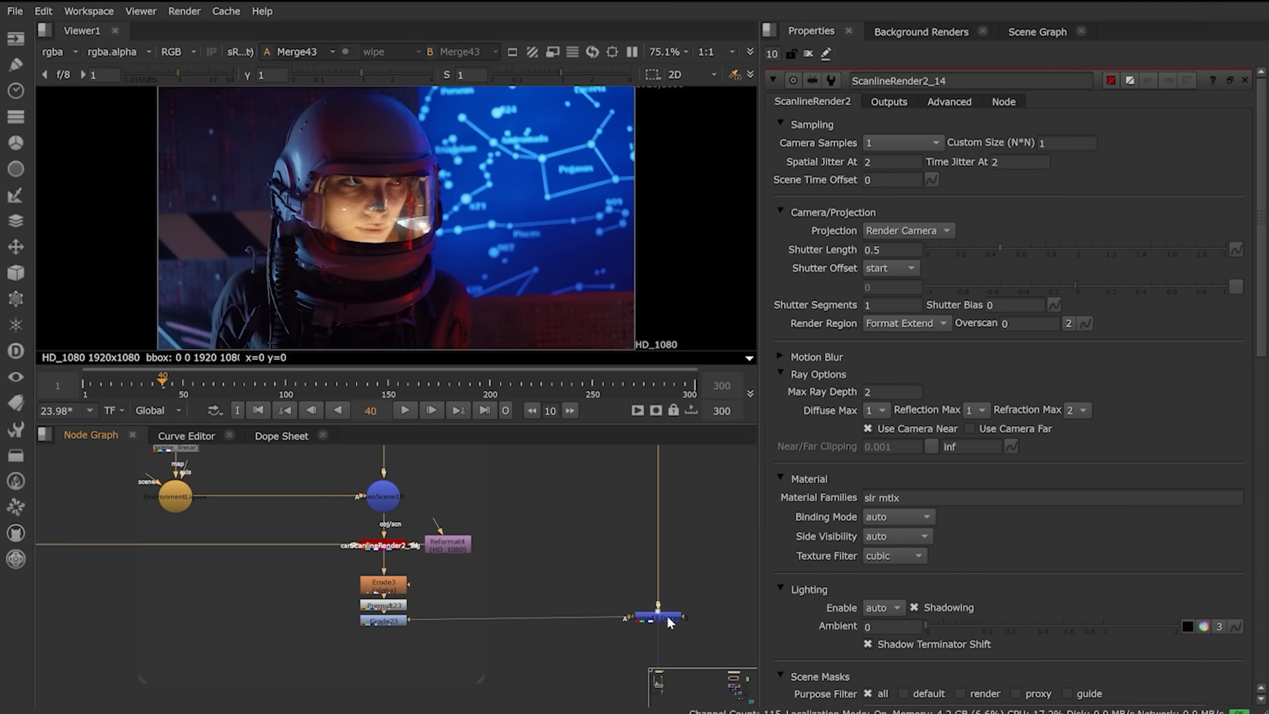
double_click(669, 618)
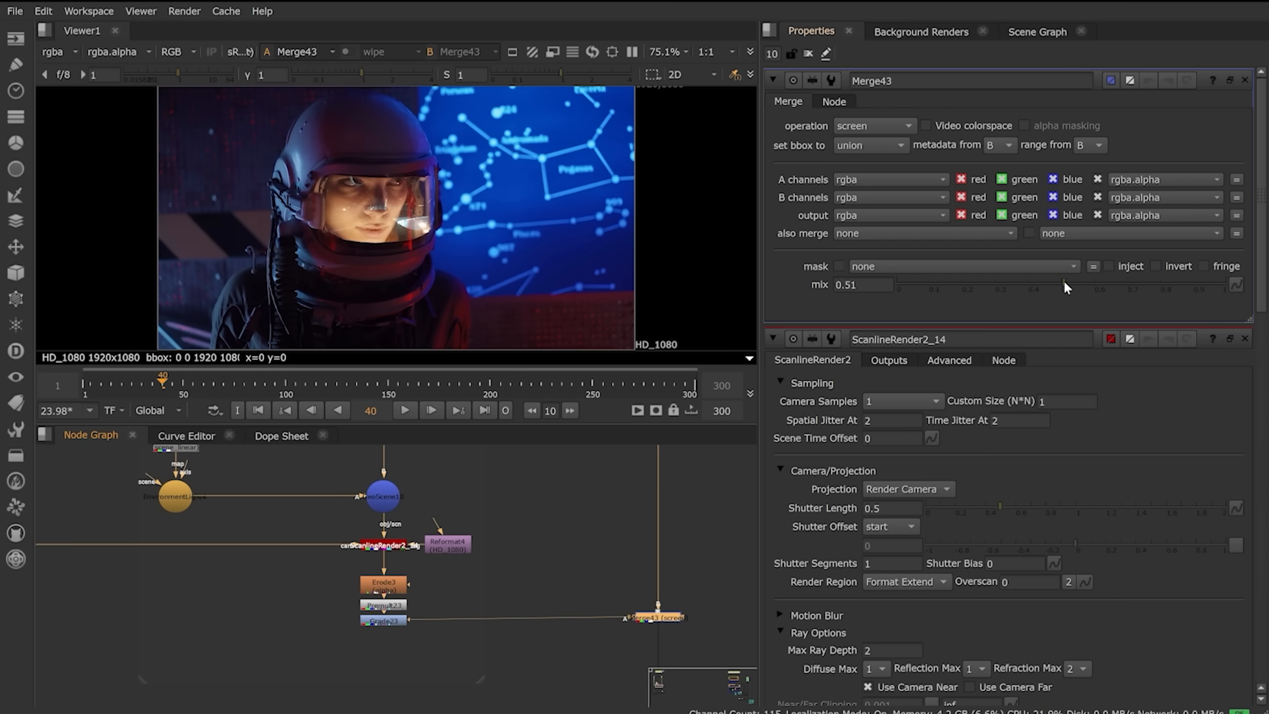
drag(1064, 280, 1084, 304)
Step: View Merge44's output, showing the 2048x858 gunship helicopter render
drag(334, 561, 429, 651)
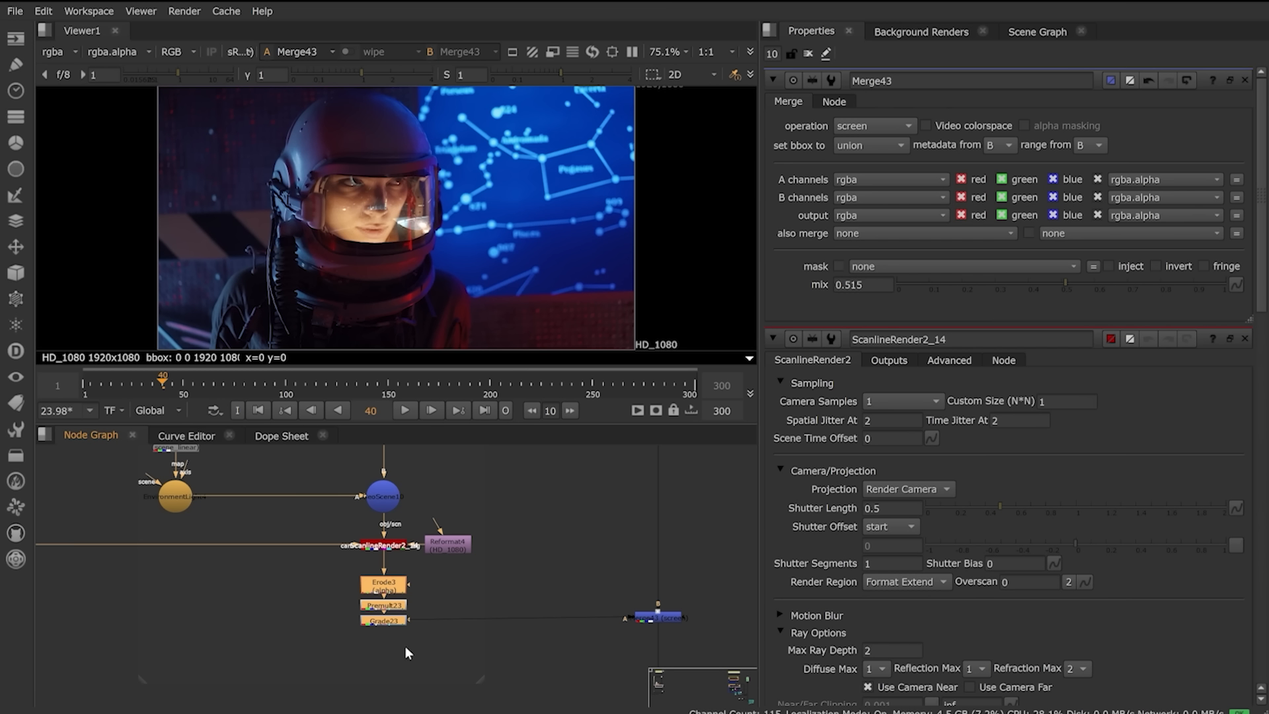
click(588, 550)
scroll(587, 599, down, 5)
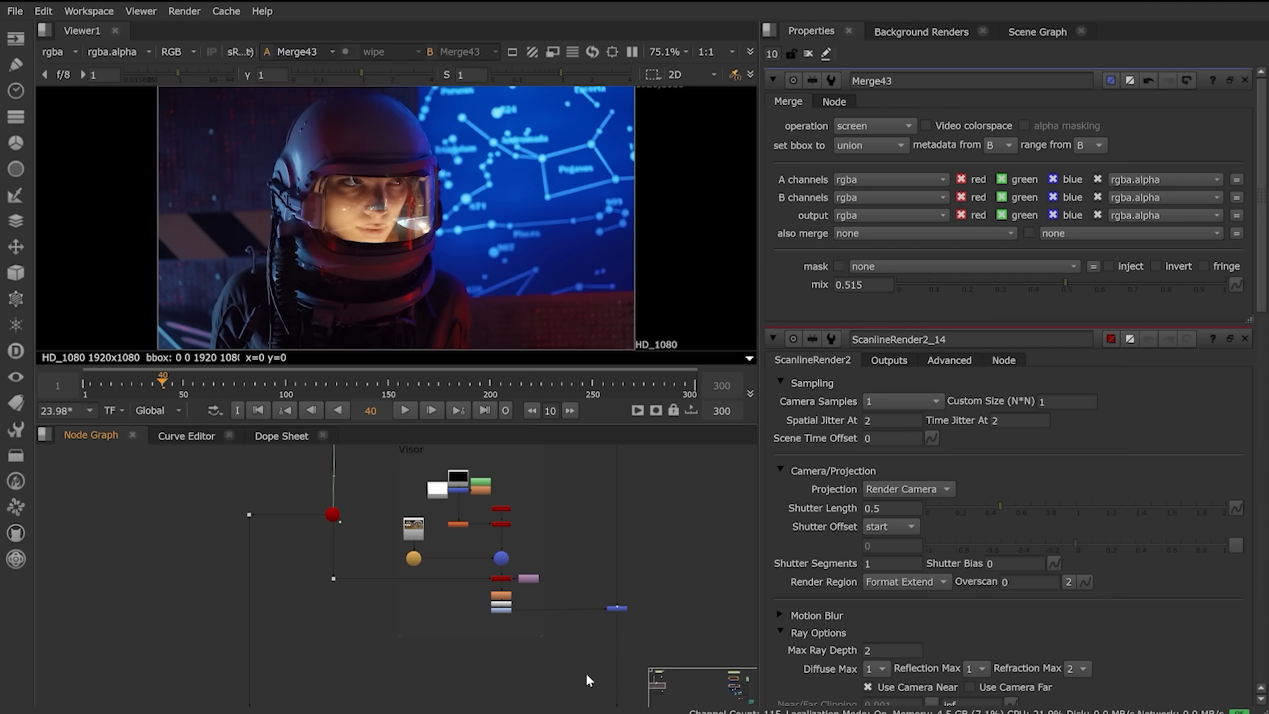
middle_drag(584, 685, 493, 572)
scroll(489, 580, down, 3)
middle_drag(505, 699, 458, 580)
scroll(461, 587, up, 4)
click(473, 497)
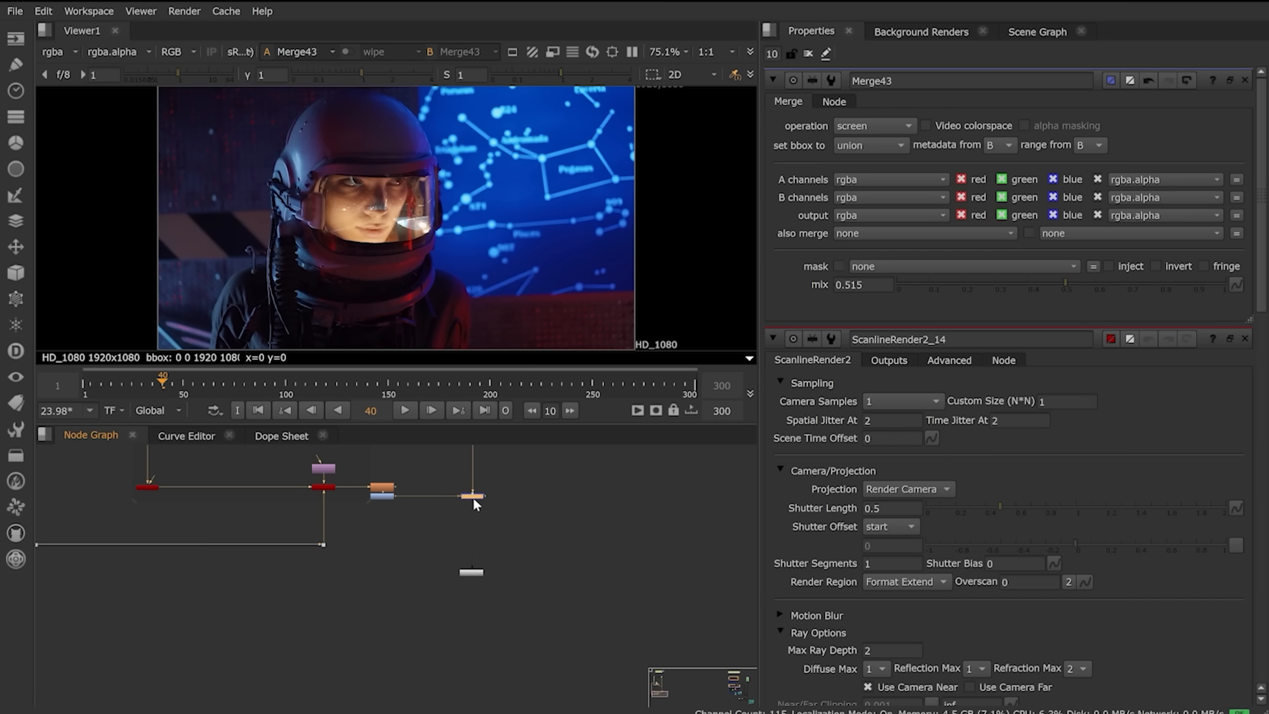
key(1)
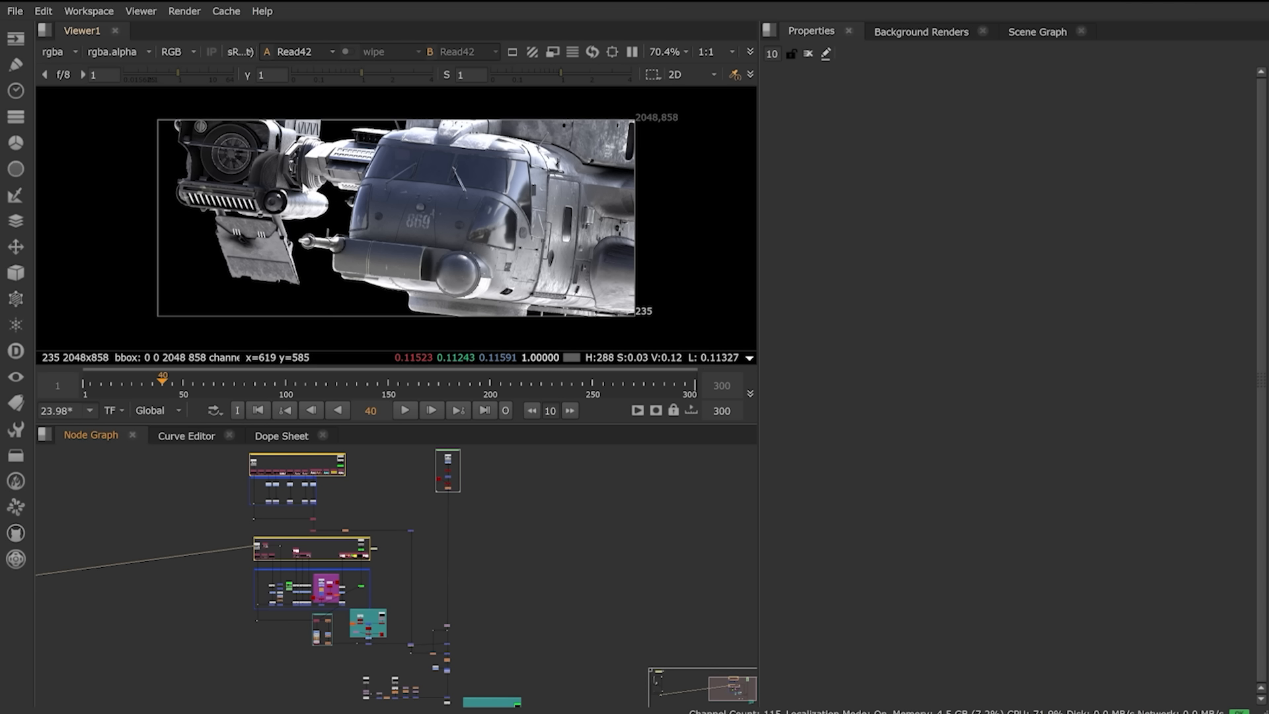
Step: Open GeoImport6's helicopter USD settings and view the imported scene in 3D
scroll(284, 574, up, 10)
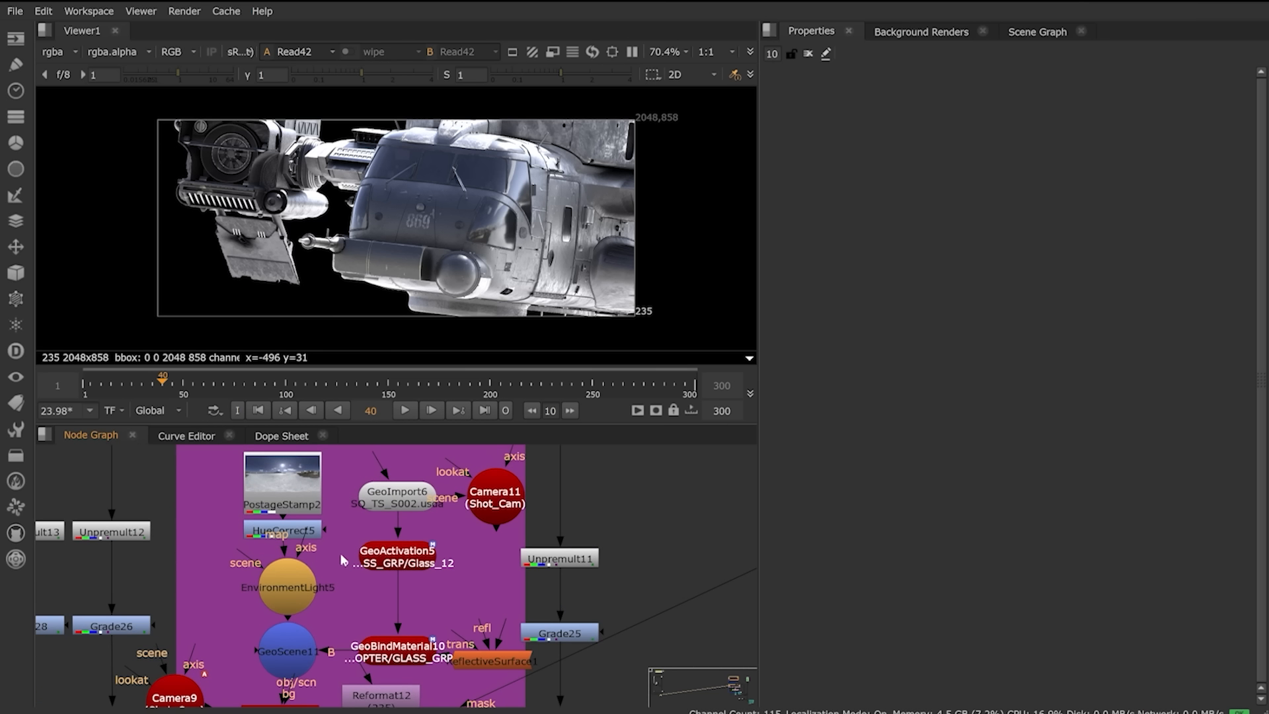
scroll(396, 549, down, 4)
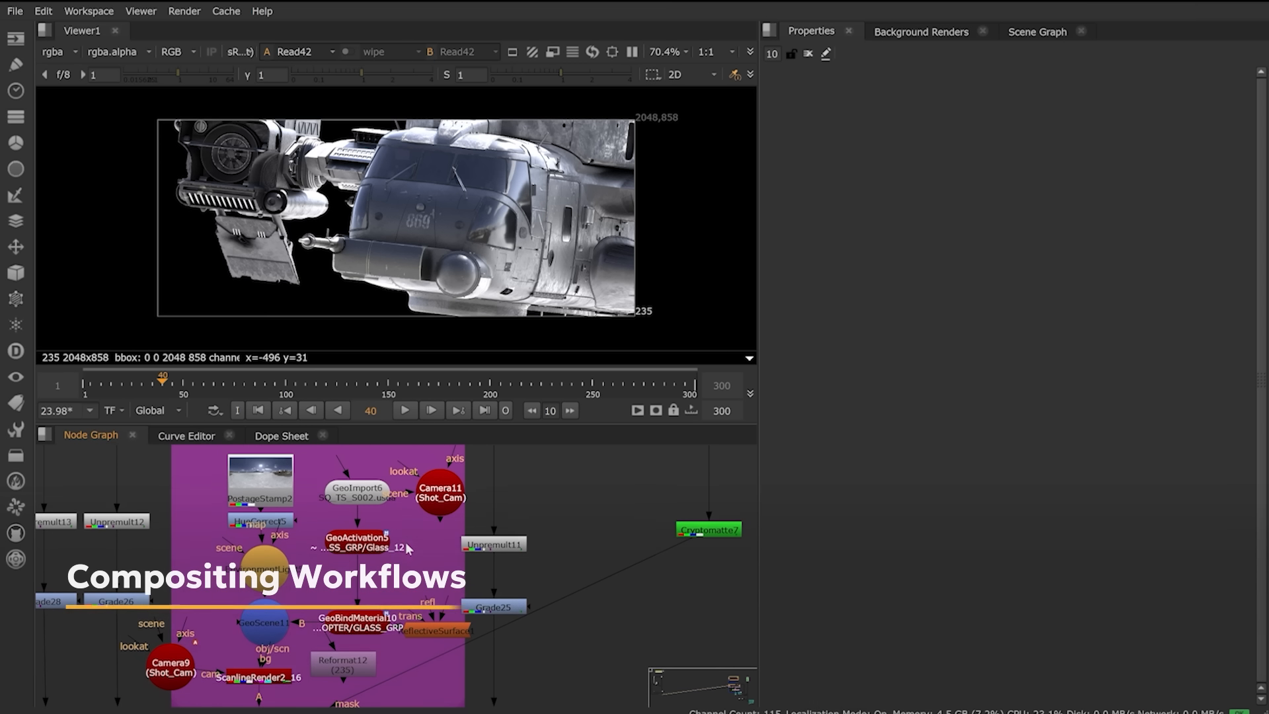
double_click(357, 492)
key(1)
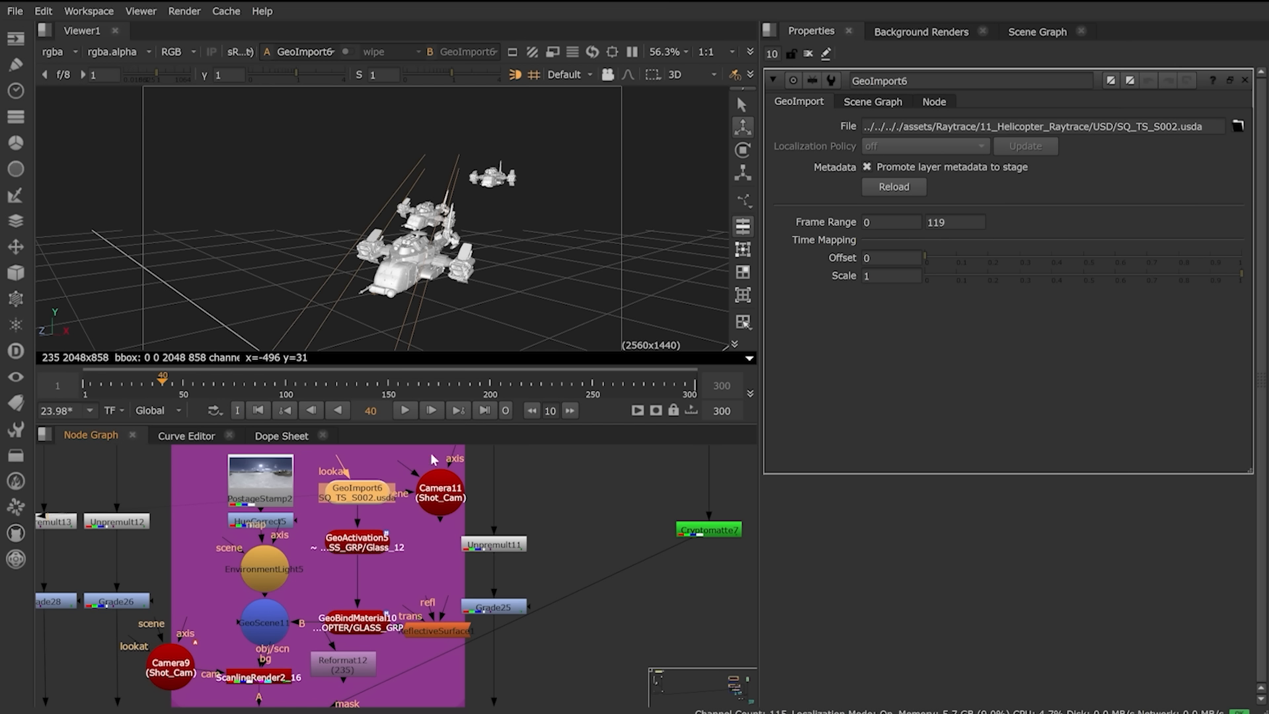
Step: Look through /Shot_Cam and open GeoActivation5's settings with its Glass_12 mask
click(533, 465)
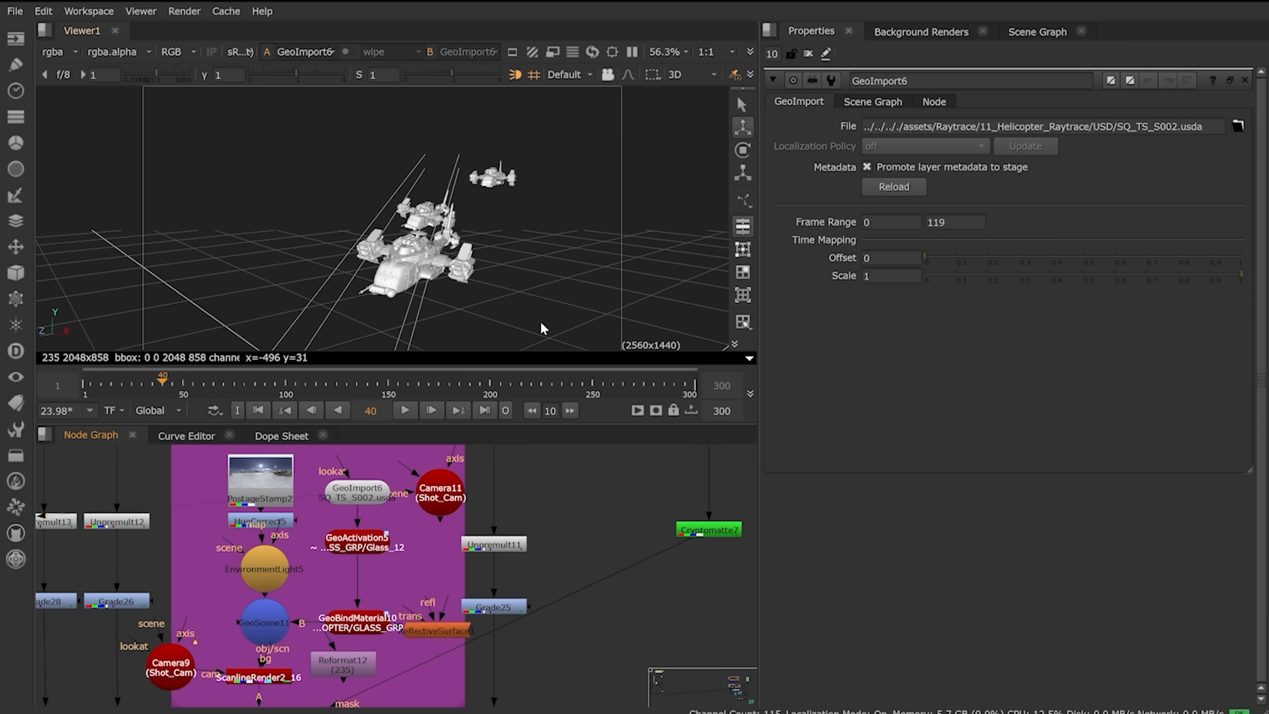
click(570, 75)
click(599, 109)
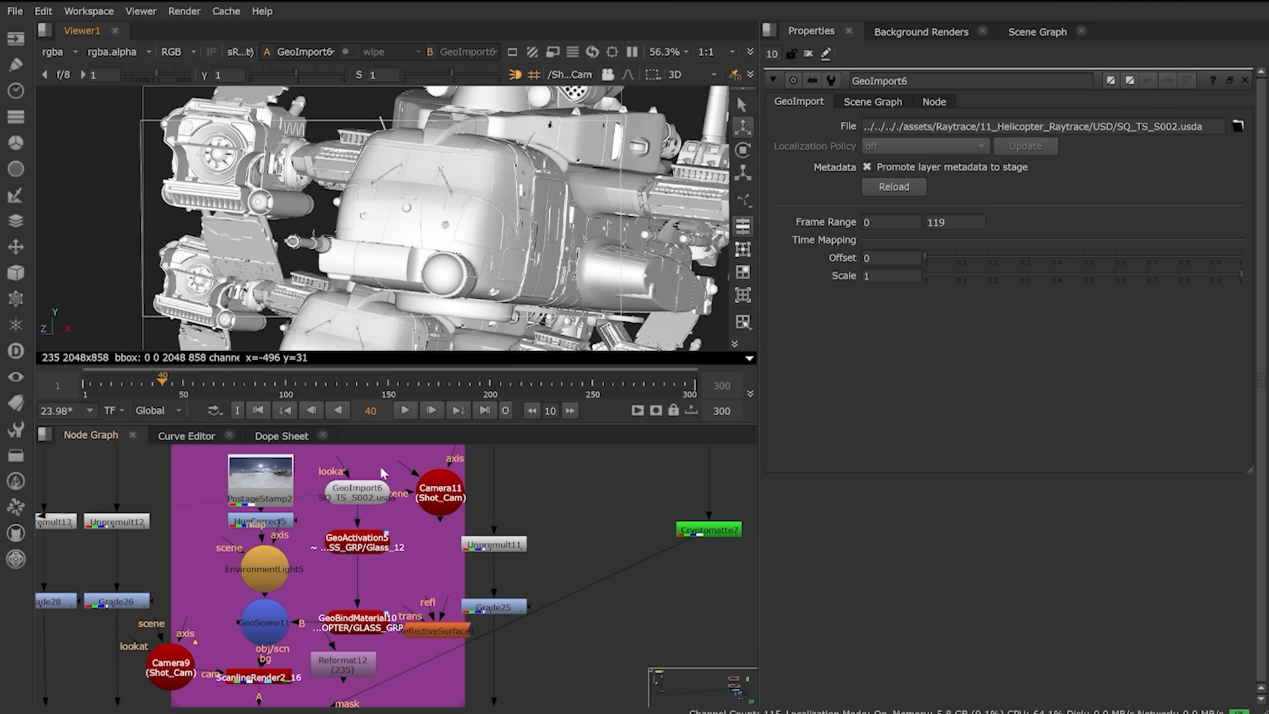
click(351, 549)
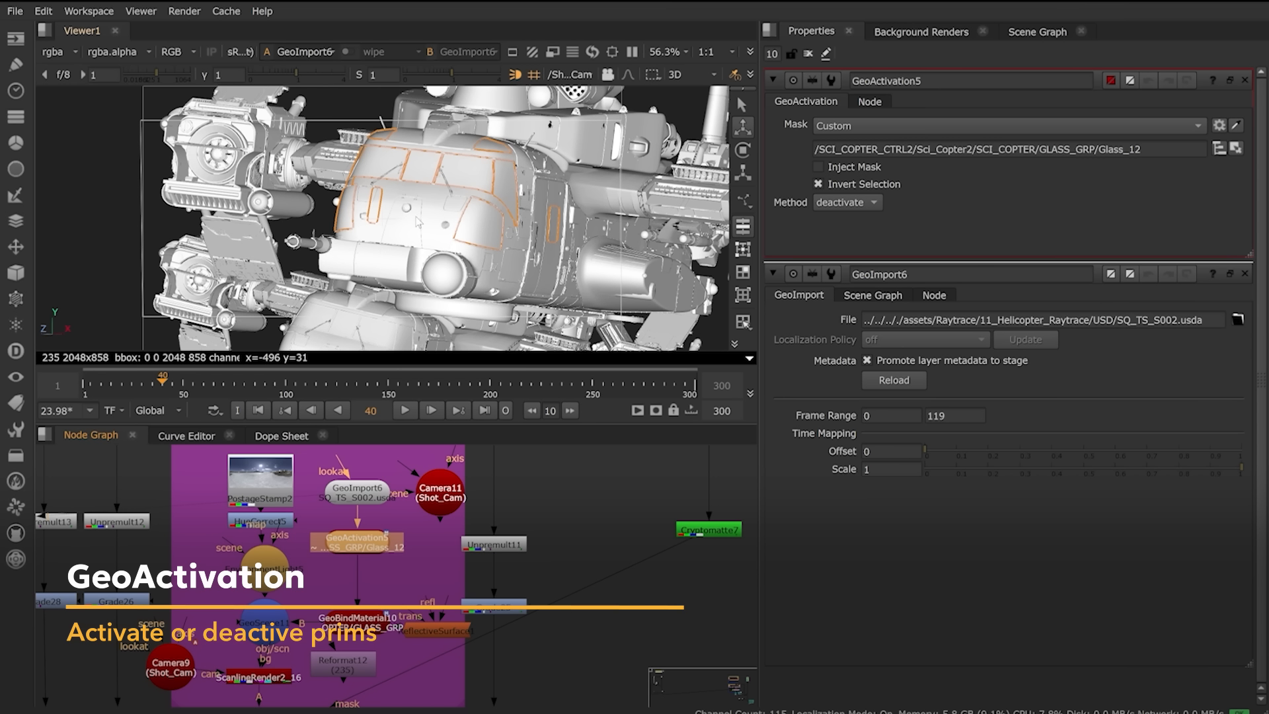
Step: Clear GeoActivation5's mask path and re-pick the Glass_12 prim in the viewer, then view it
click(1234, 149)
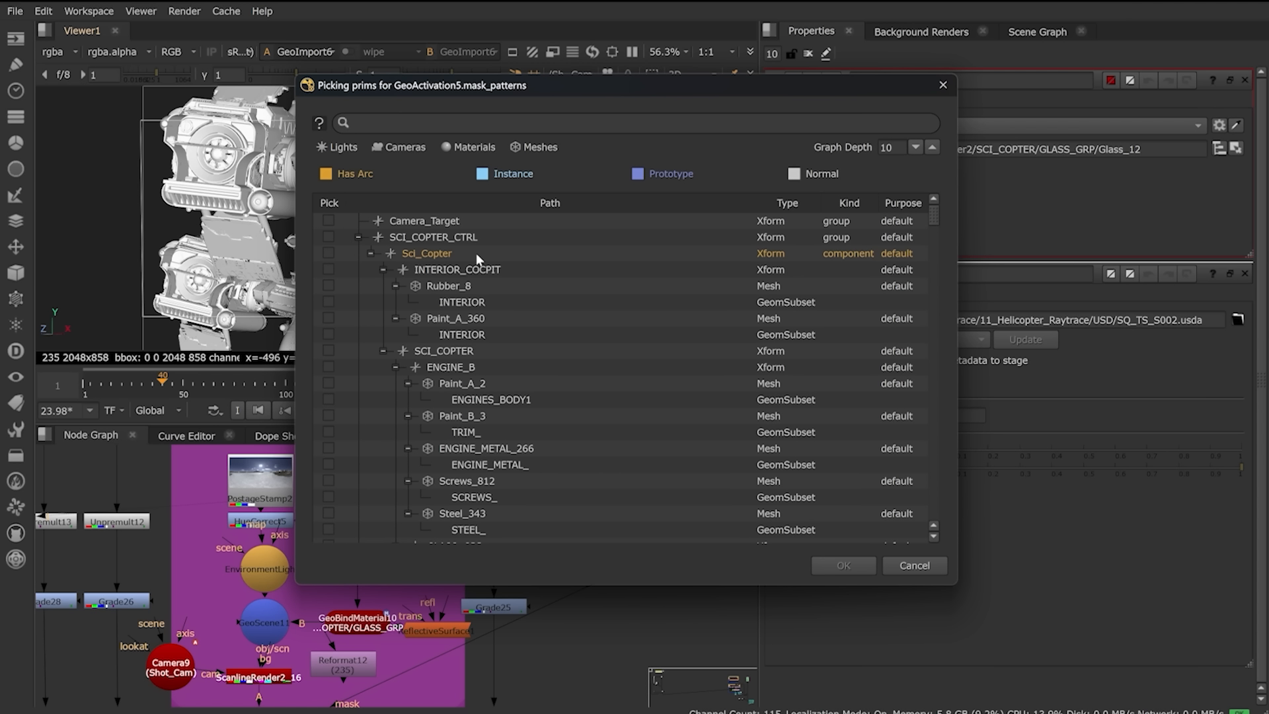
click(945, 90)
drag(1182, 146, 610, 166)
key(BackSpace)
click(1171, 185)
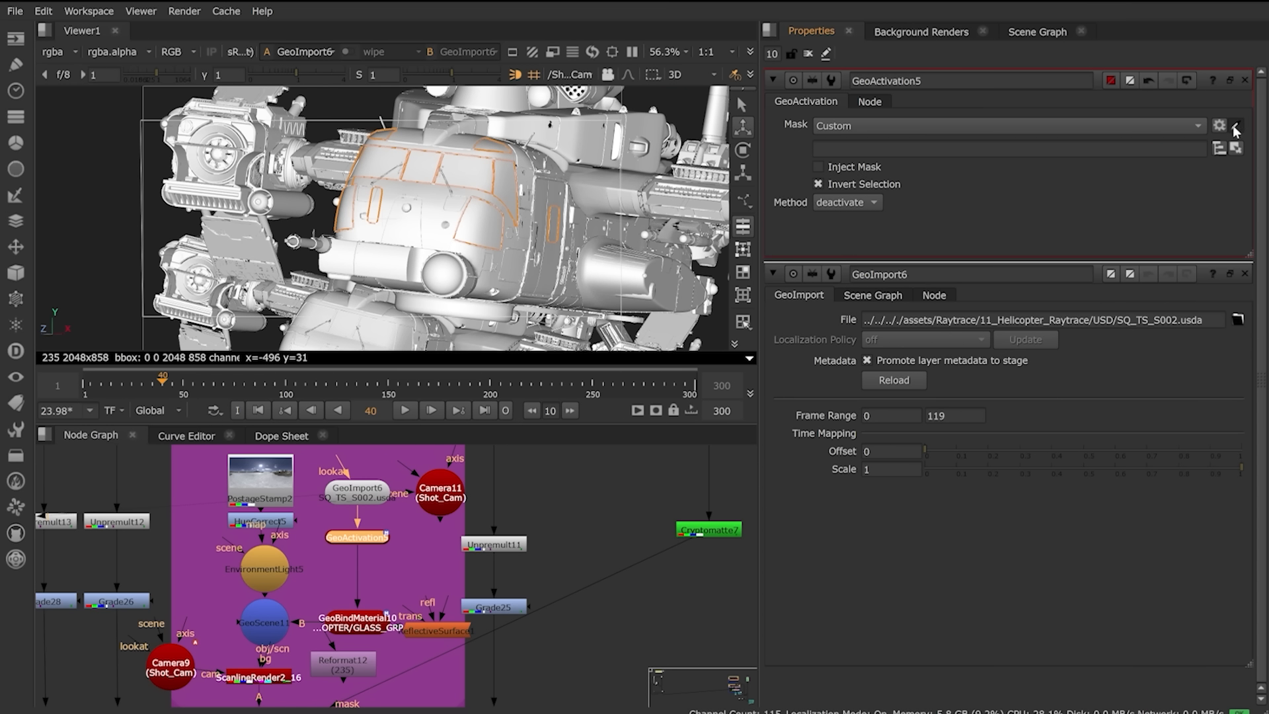
click(456, 179)
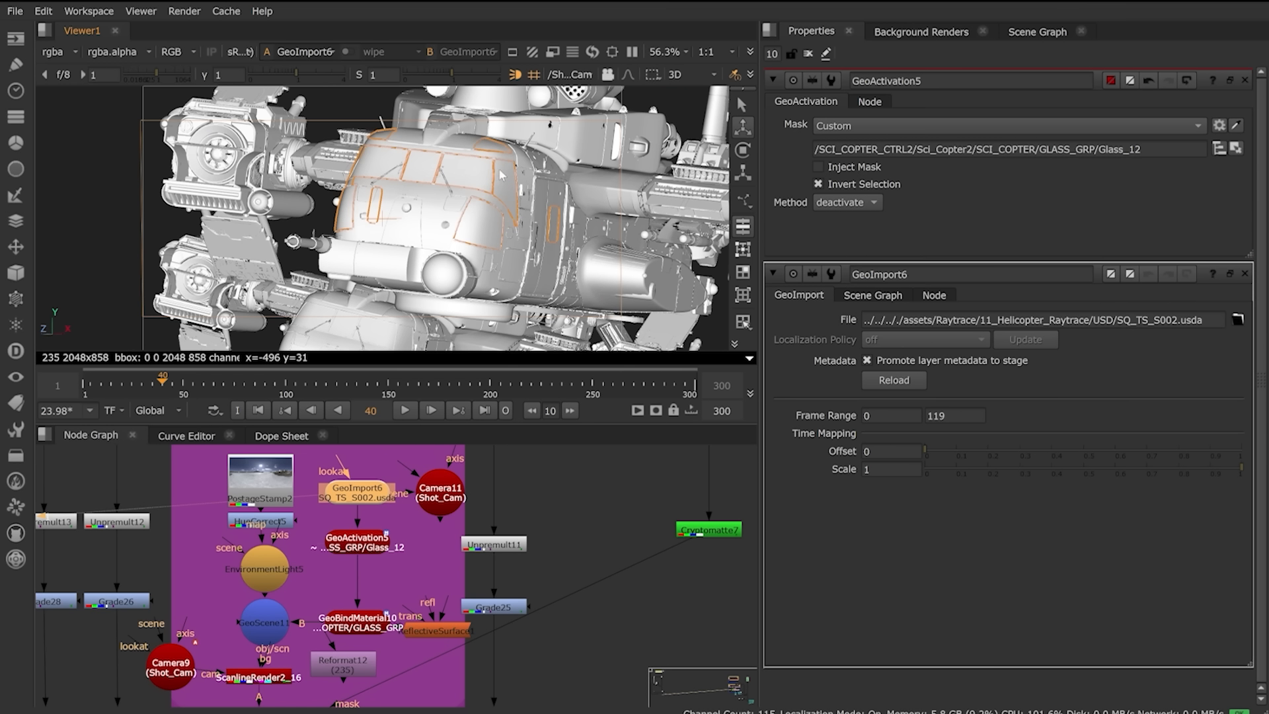
key(1)
click(808, 54)
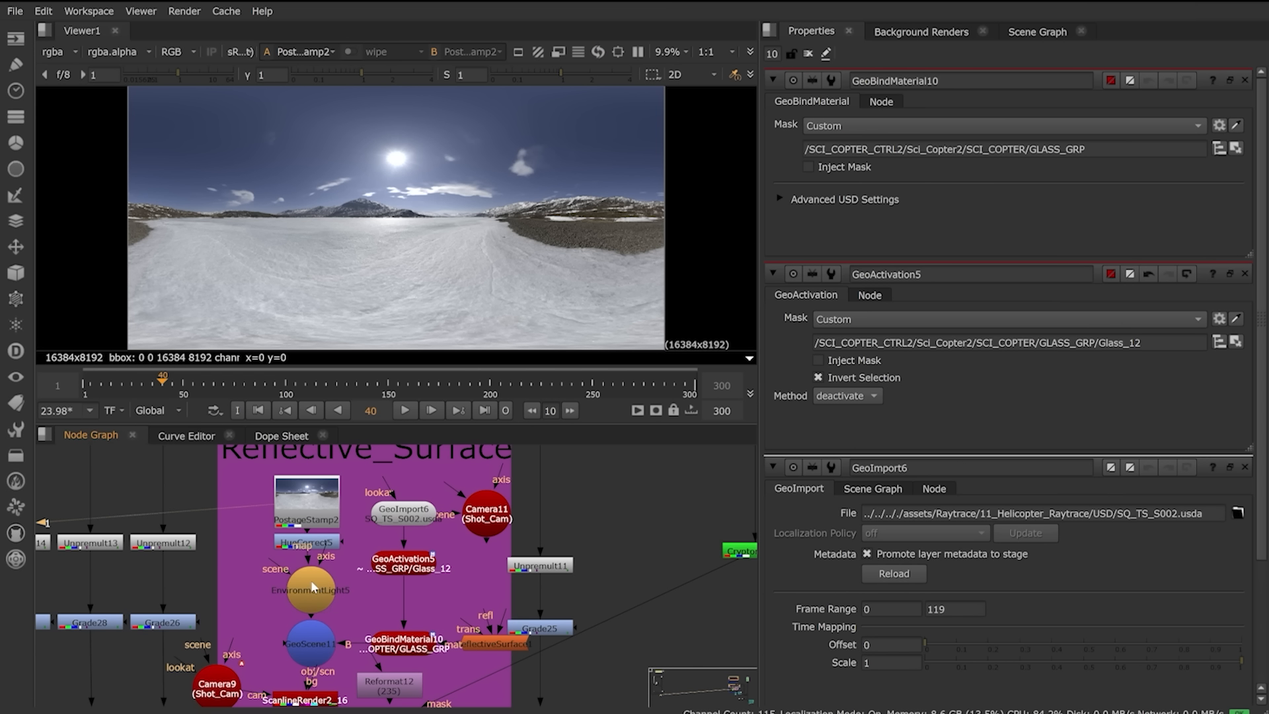
Step: Inspect EnvironmentLight5, the HDRI-lit glass in GeoScene11, and the ScanlineRender2_16 reflection render
click(312, 587)
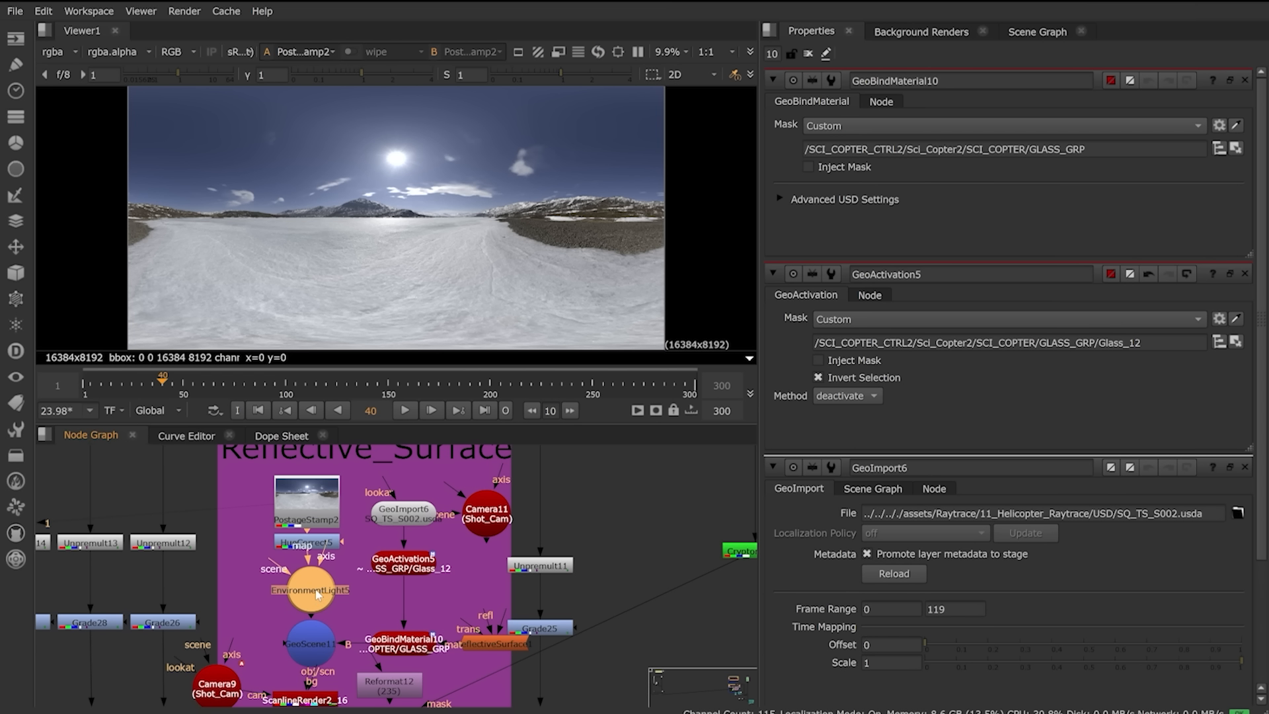
key(1)
click(314, 654)
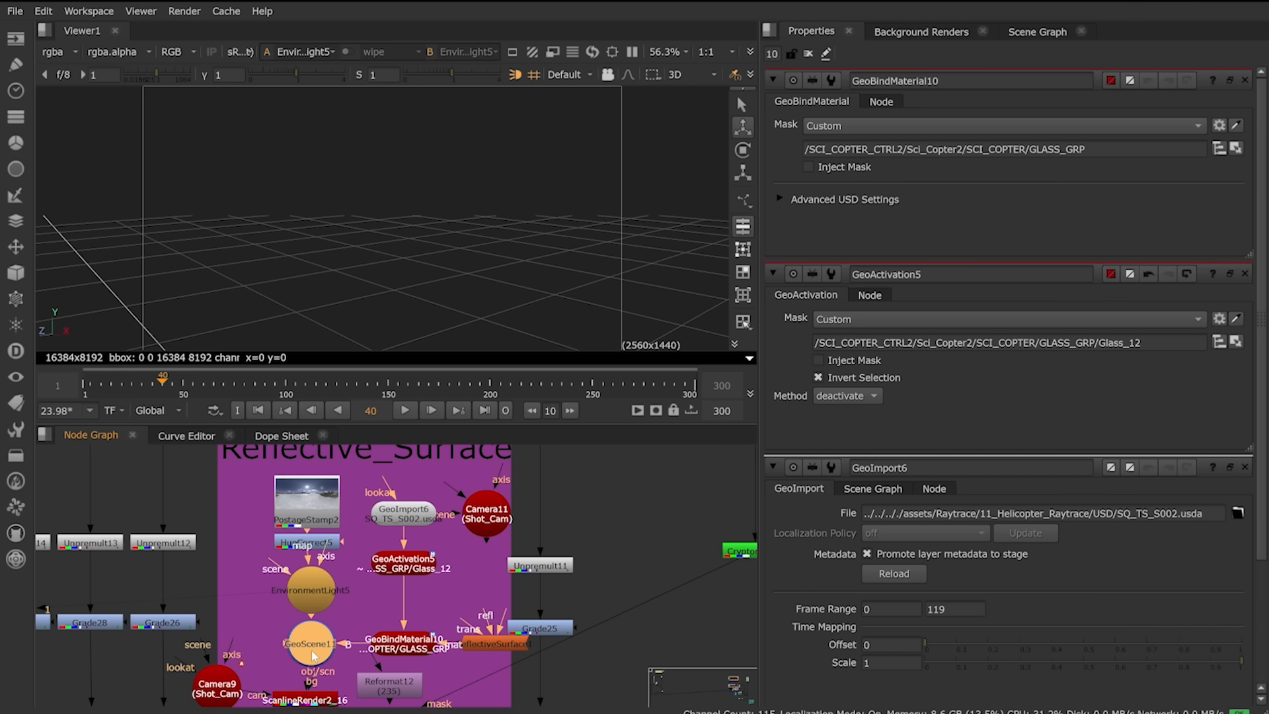
key(1)
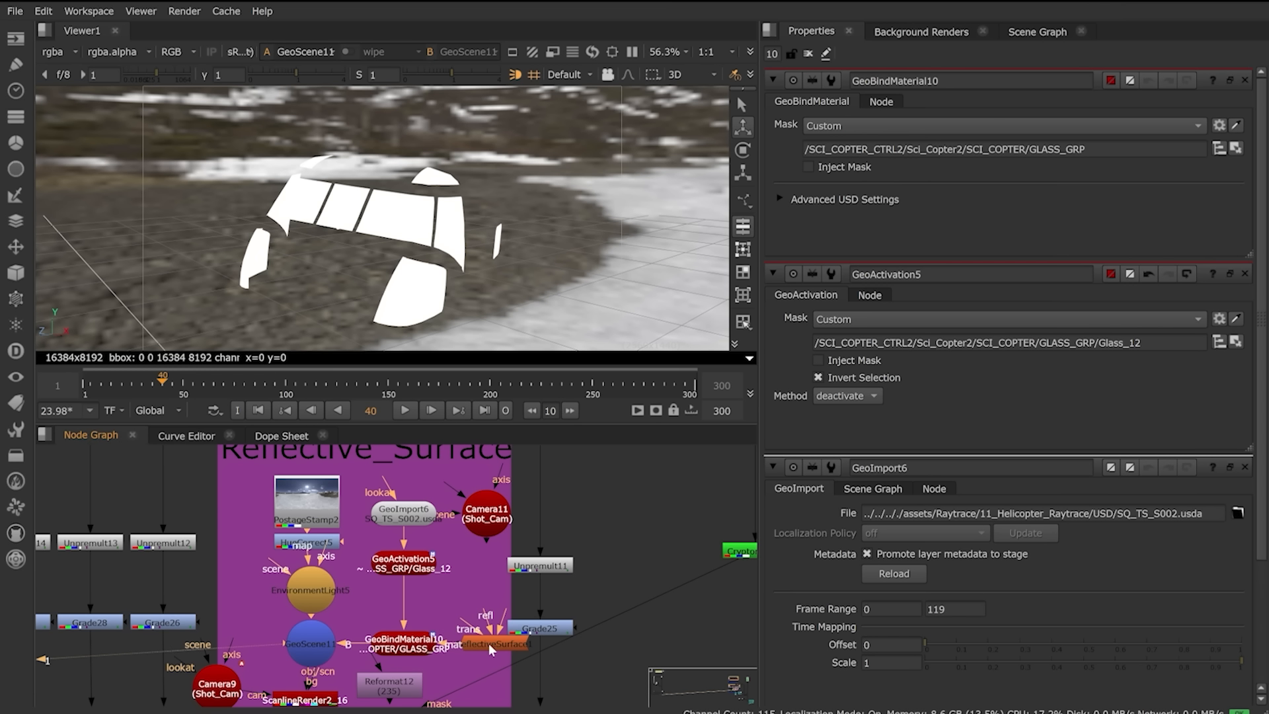
drag(489, 644, 509, 646)
middle_drag(384, 672, 423, 587)
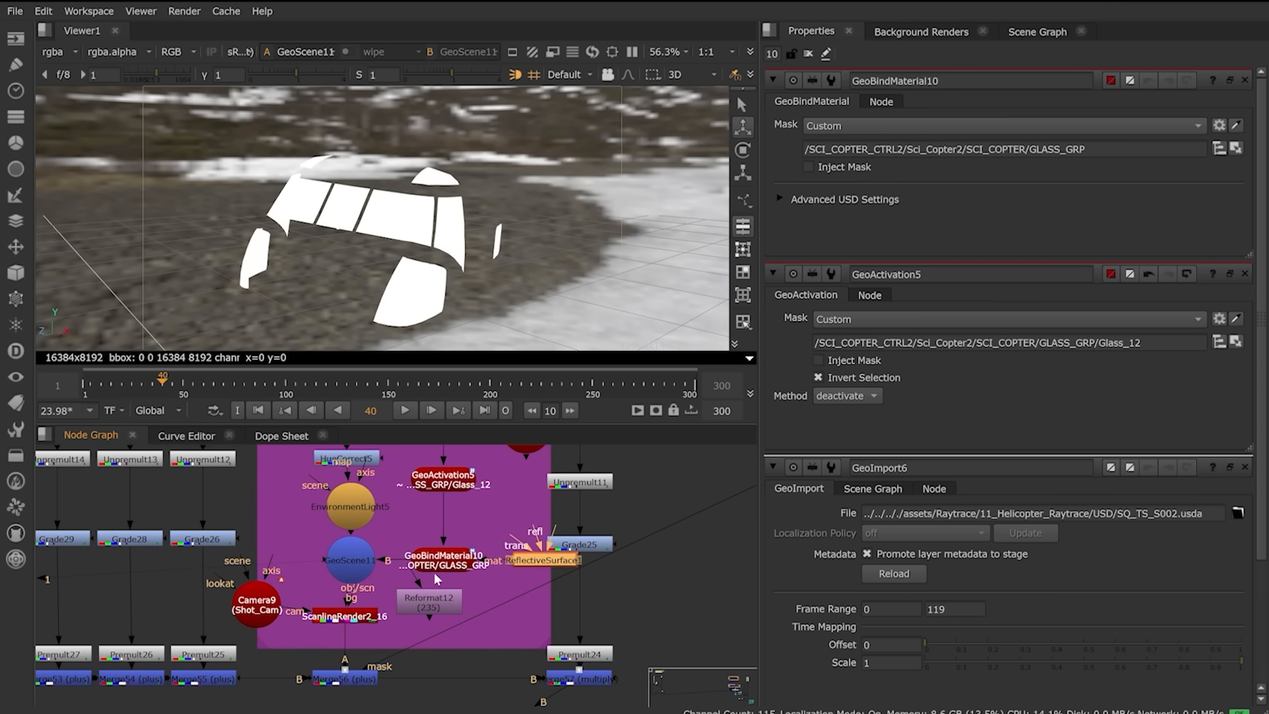
click(340, 618)
key(1)
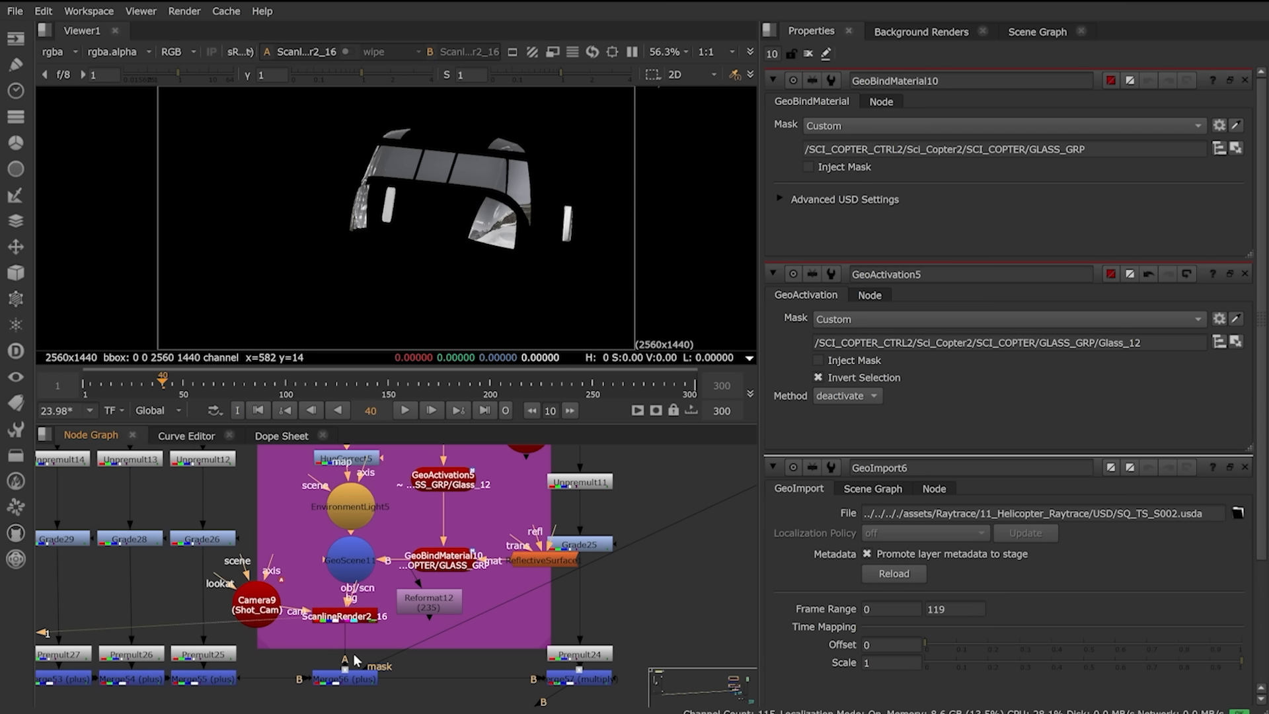
Step: View the Merge56 helicopter composite and vary its mix to compare reflections
click(358, 682)
double_click(360, 681)
key(1)
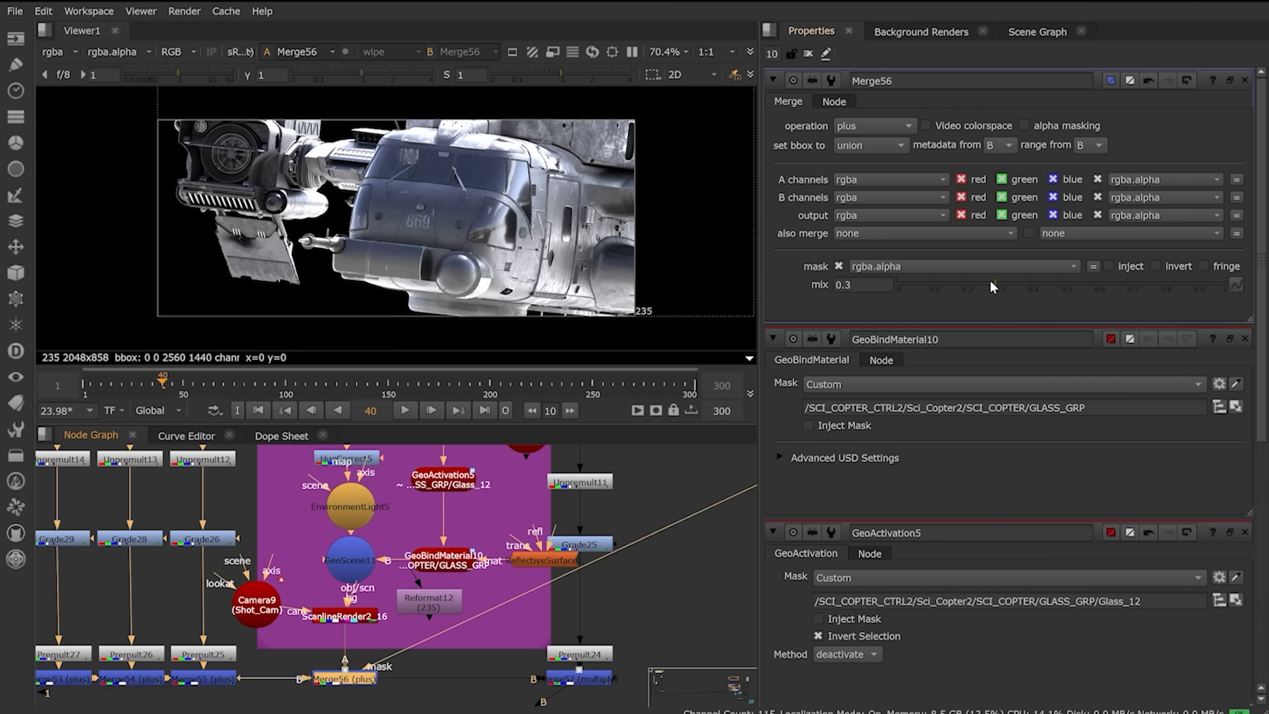
mouse_move(996, 282)
mouse_down()
mouse_move(1093, 293)
mouse_move(882, 298)
mouse_move(1085, 295)
mouse_move(1008, 294)
mouse_up()
scroll(654, 546, down, 3)
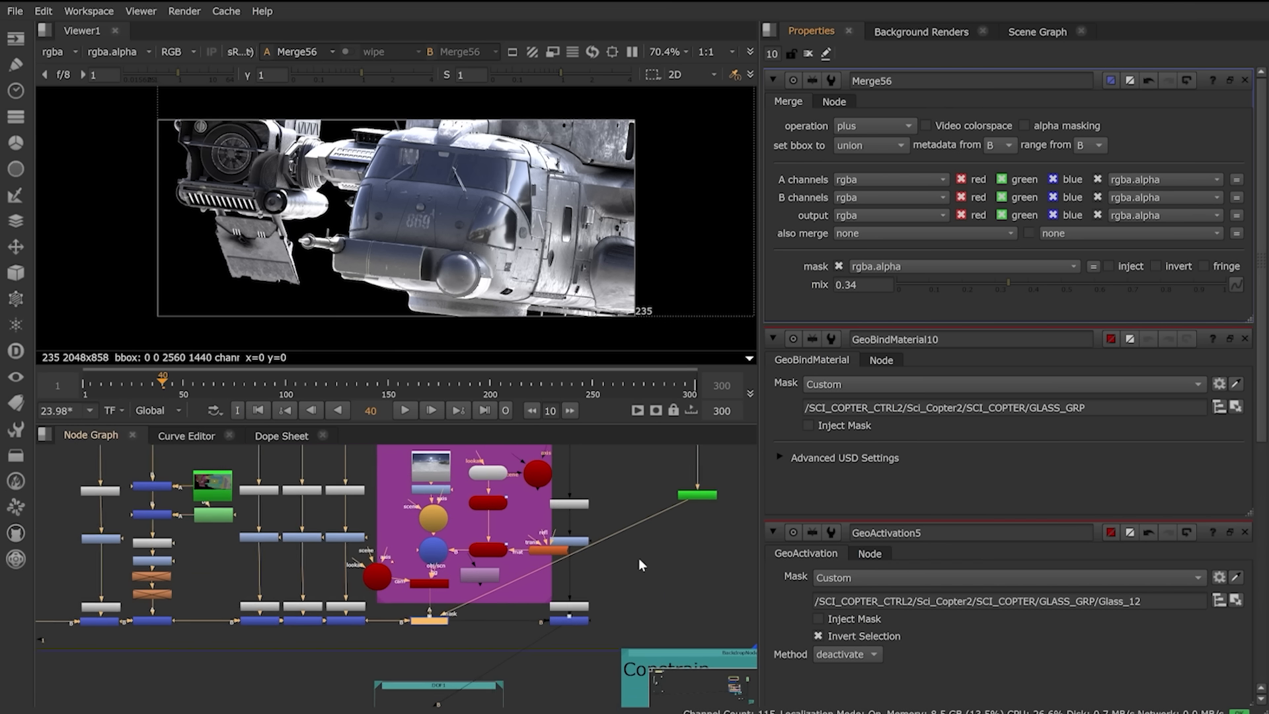
Step: Set the Merge56 mix to 0.34 and view GeoImport7's helicopter geometry in 3D
middle_drag(639, 558, 307, 378)
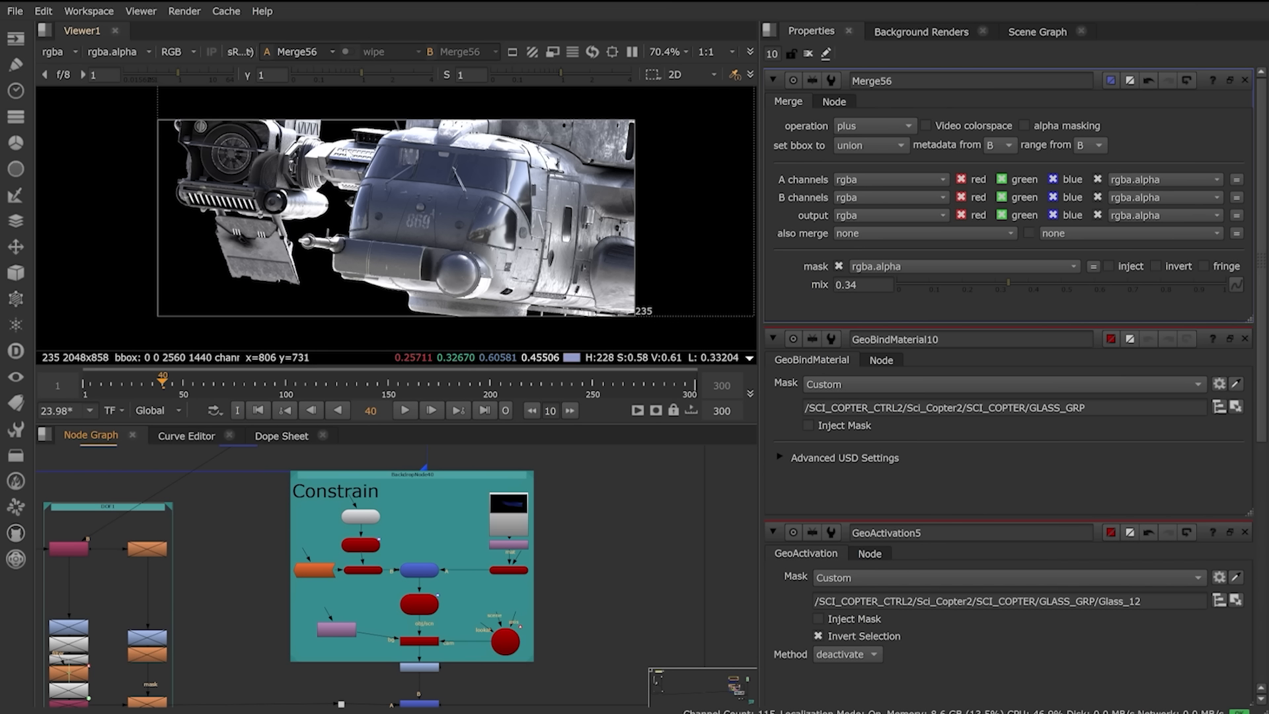
scroll(413, 554, up, 3)
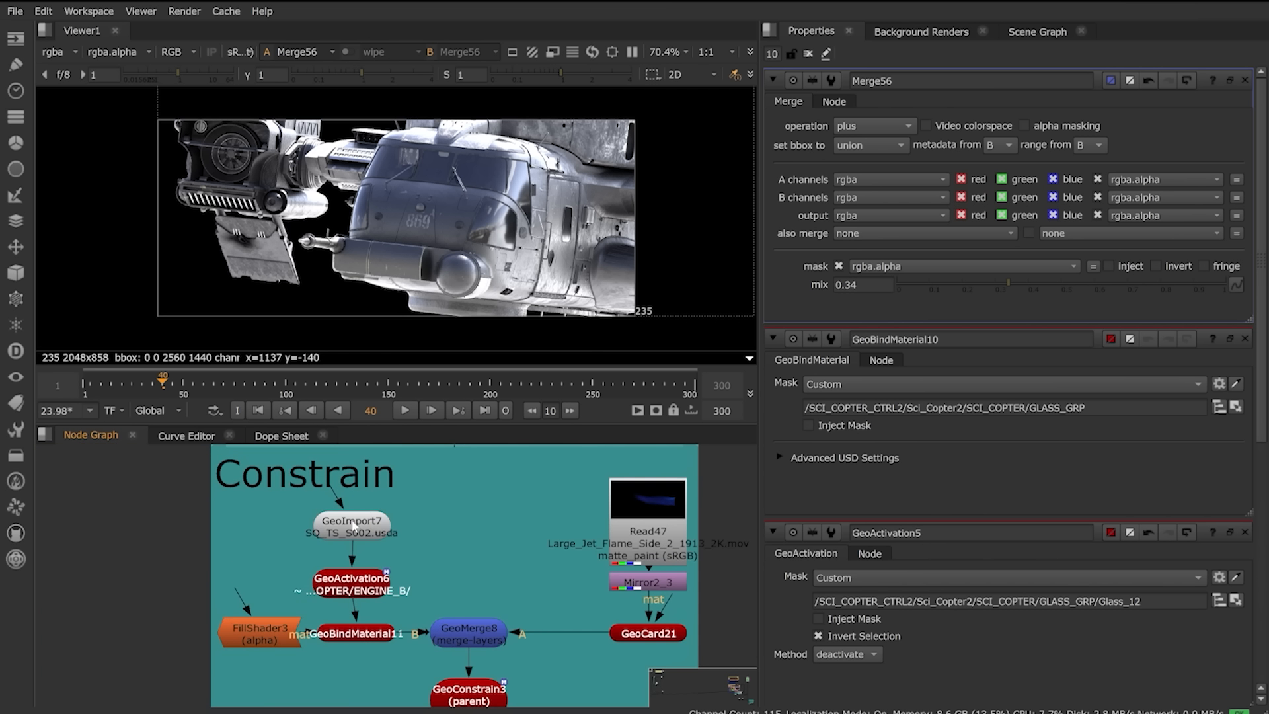
click(354, 524)
key(1)
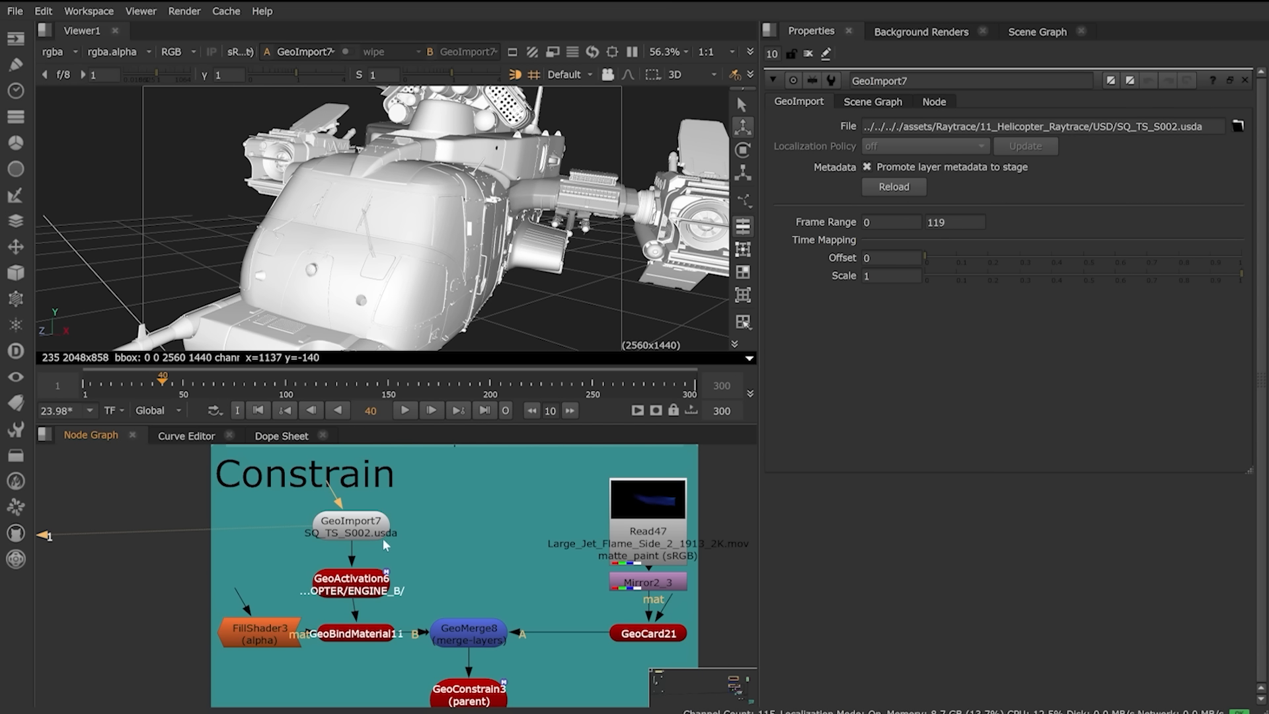
Step: Enable Invert Selection on GeoActivation6 so only the ENGINE_B geometry remains
double_click(355, 584)
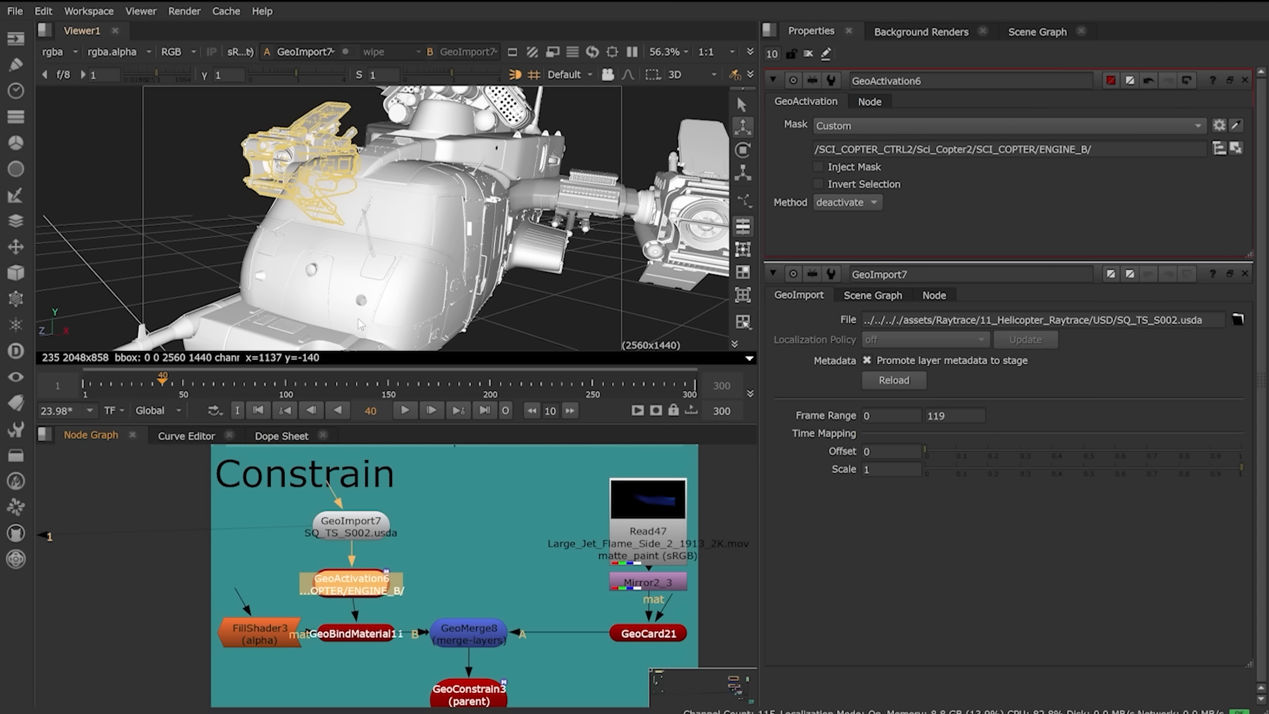
key(1)
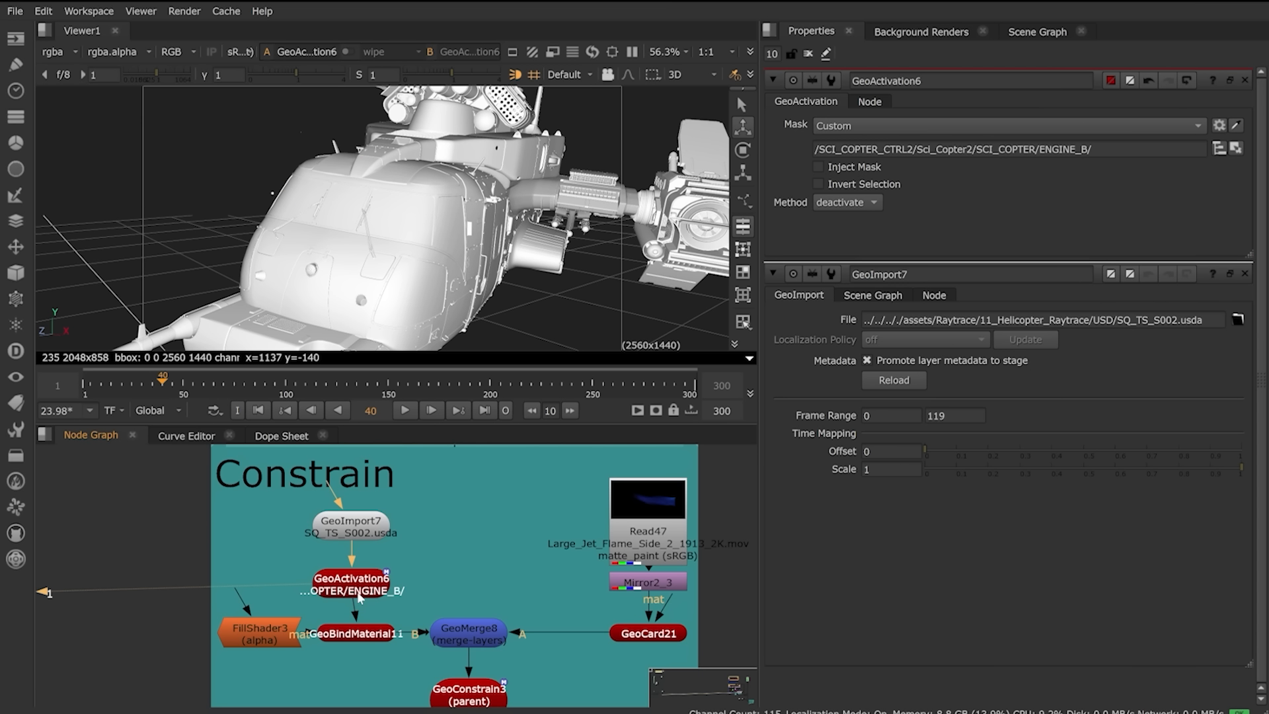
click(359, 594)
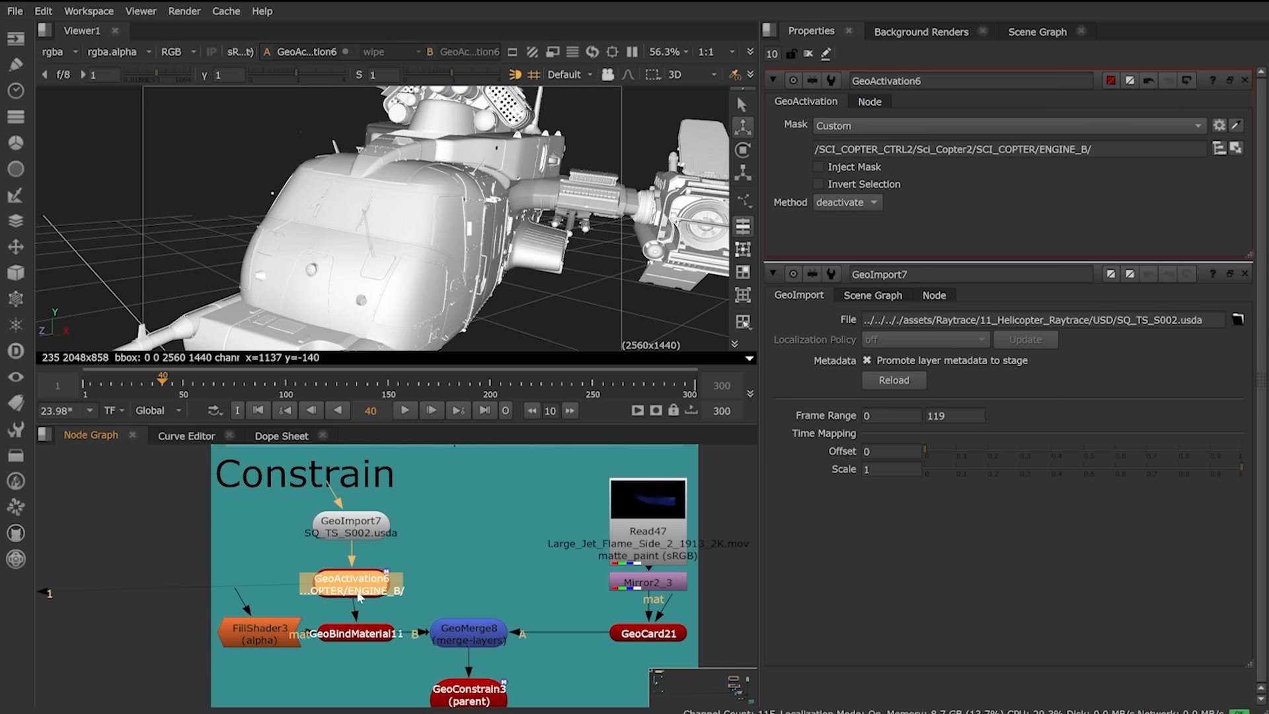
click(819, 184)
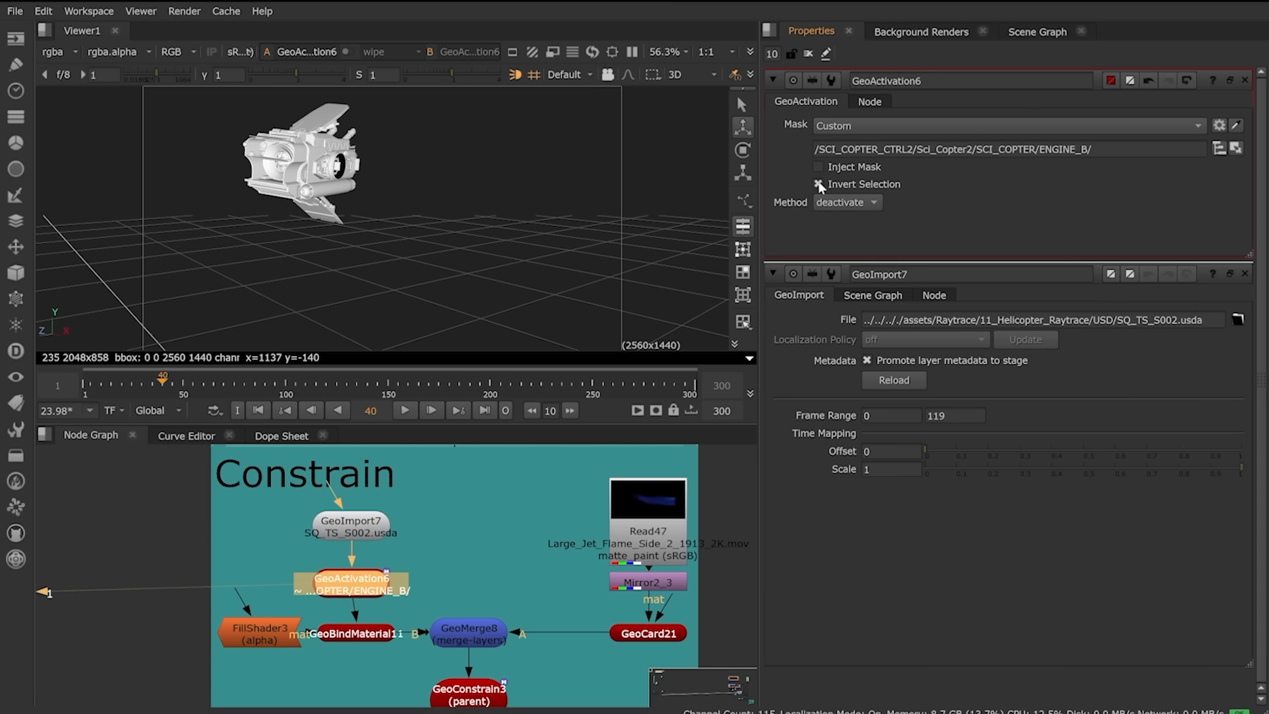
Step: View GeoBindMaterial11, then Read47's 2048x1080 blue jet flame footage
click(260, 633)
click(389, 636)
key(1)
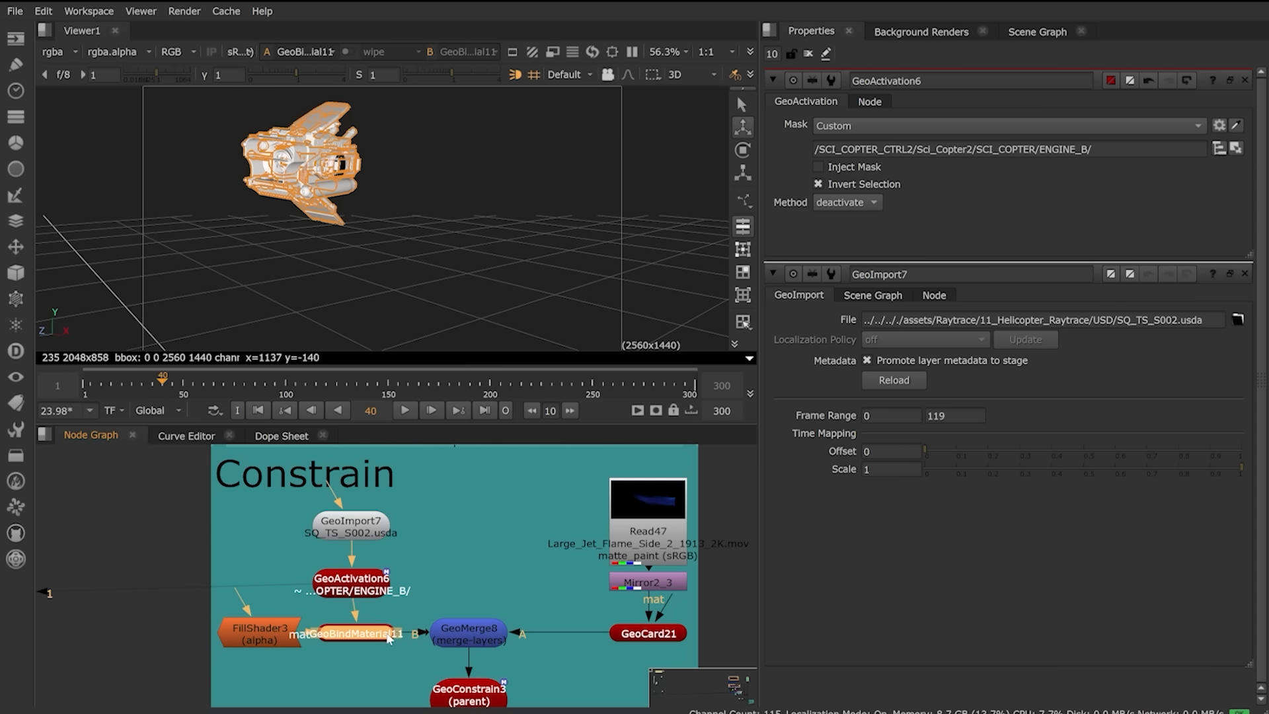
click(633, 512)
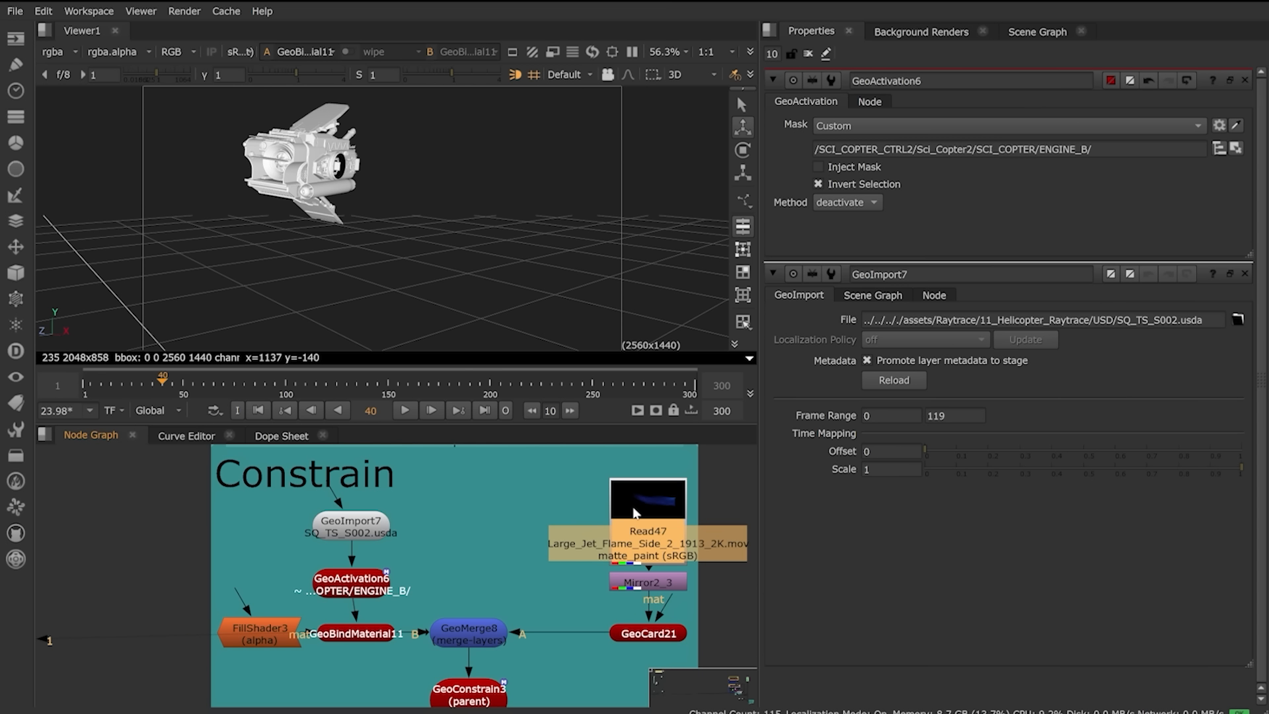
key(1)
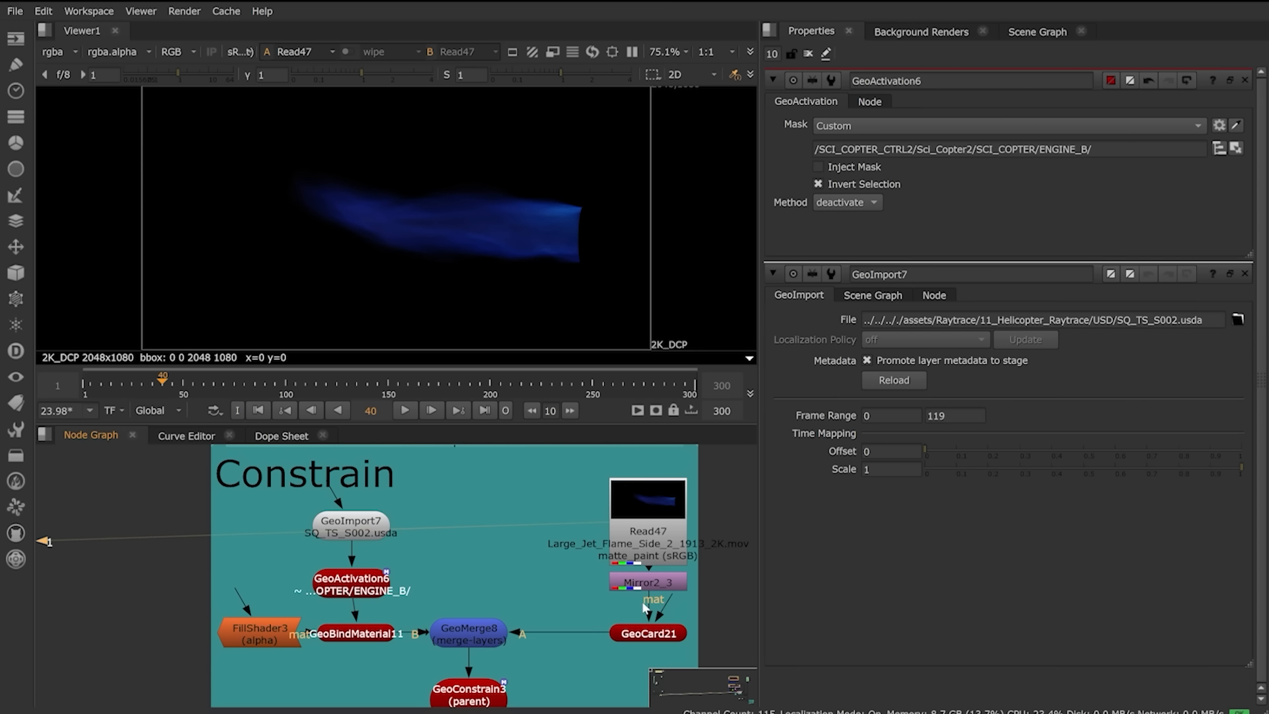
Step: View GeoMerge8 and set GeoConstrain3's Target Path to the Paint_B_3 mesh
click(474, 639)
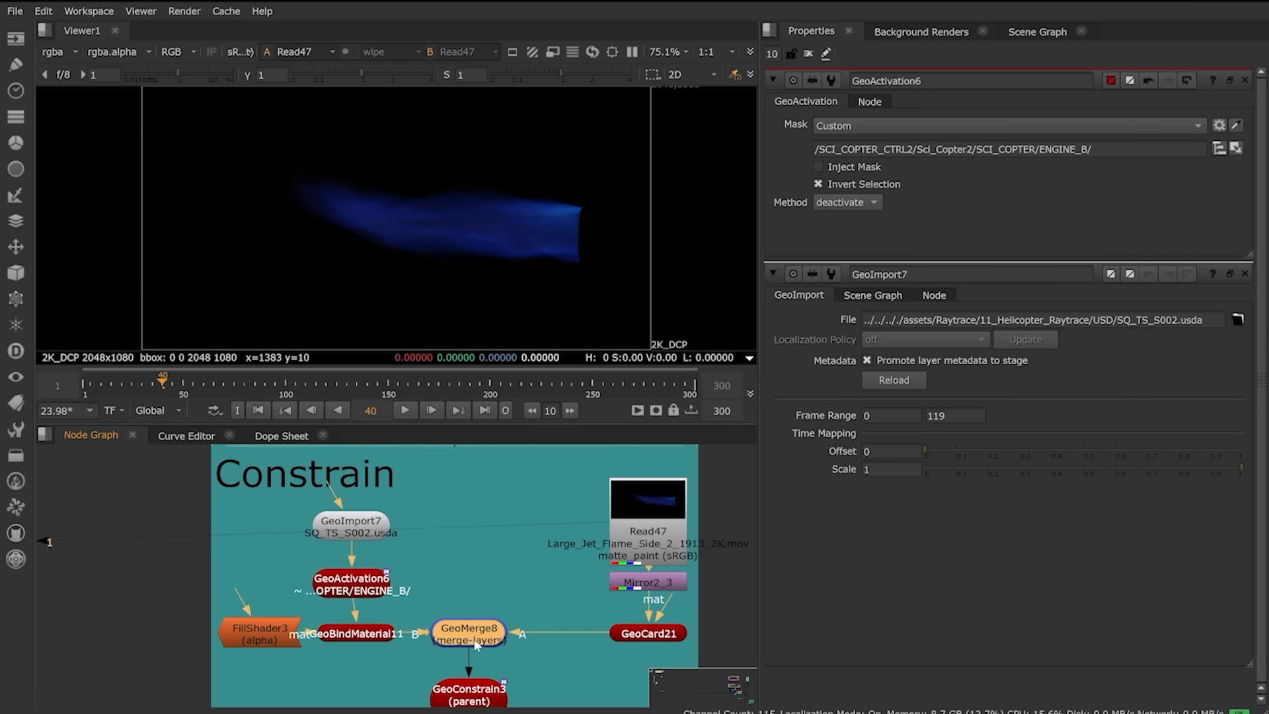
key(1)
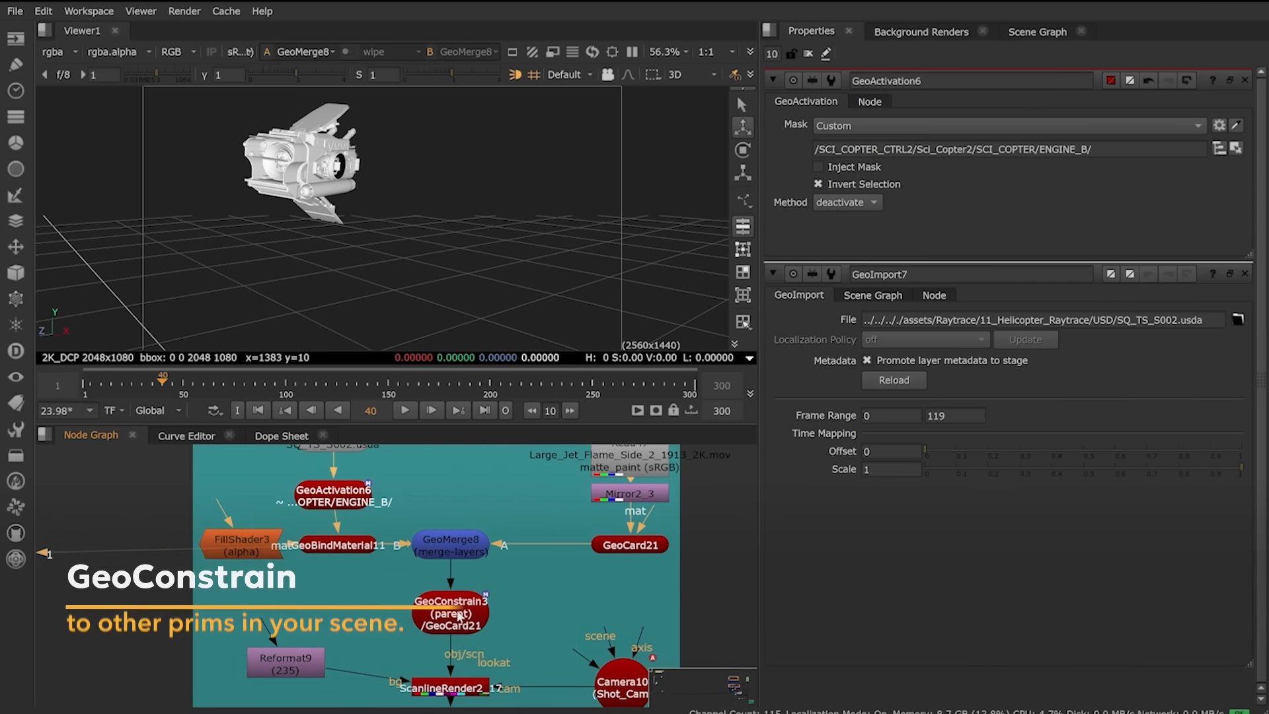
double_click(459, 617)
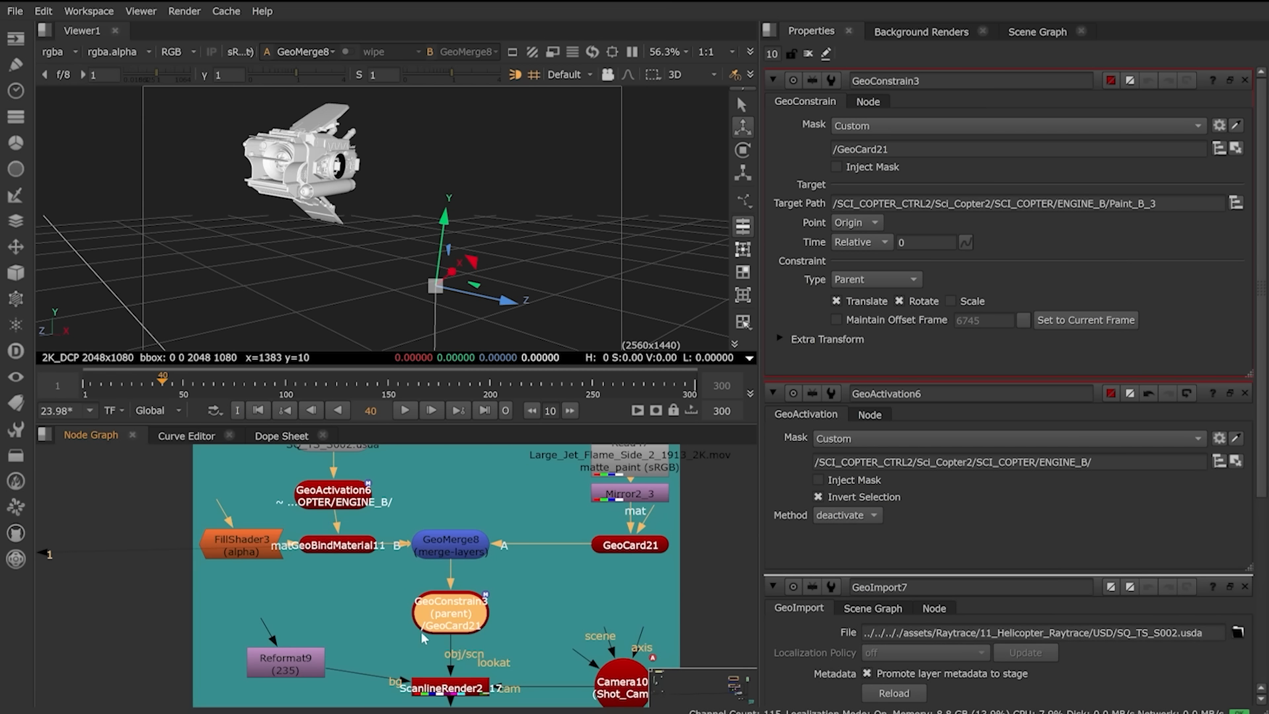
click(1235, 203)
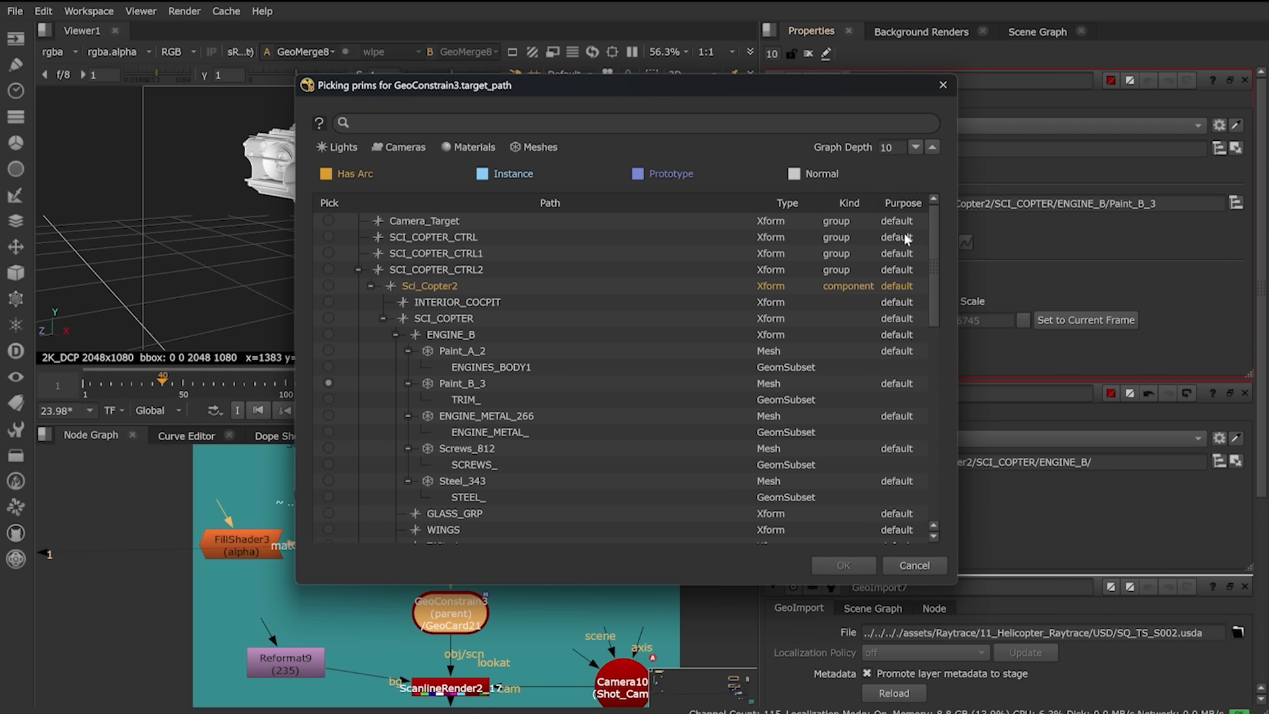
click(441, 384)
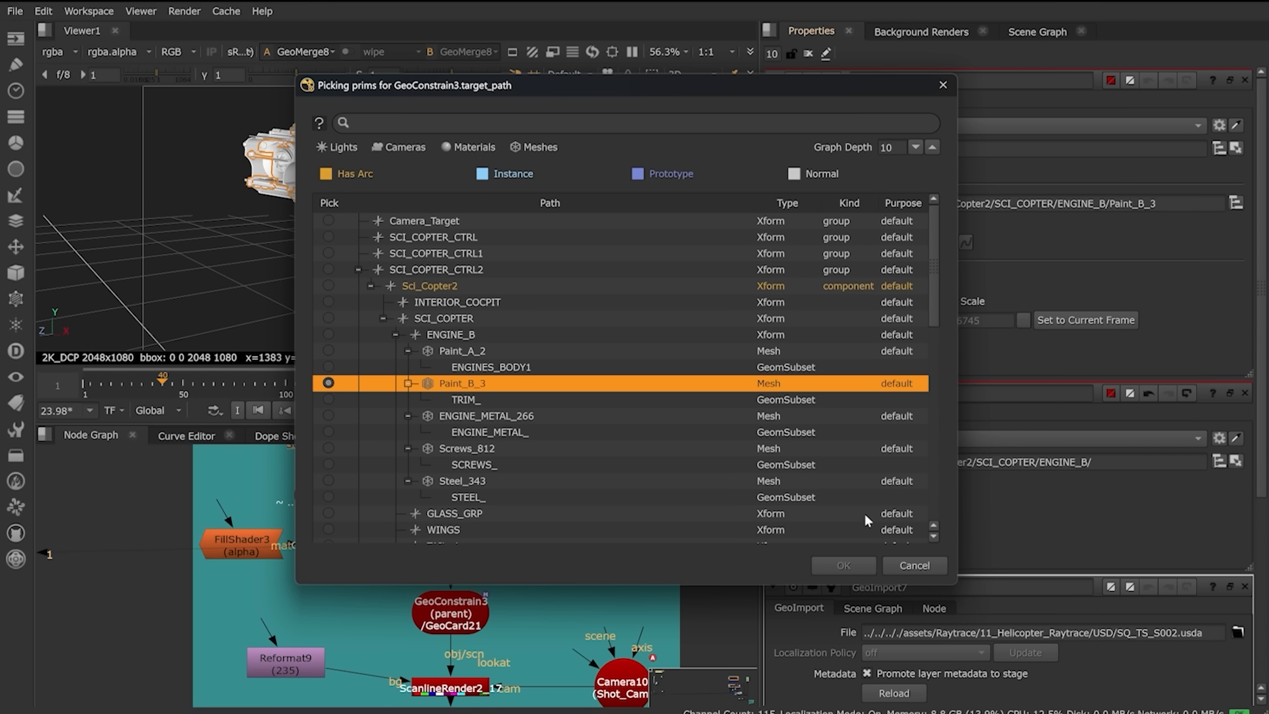
click(915, 567)
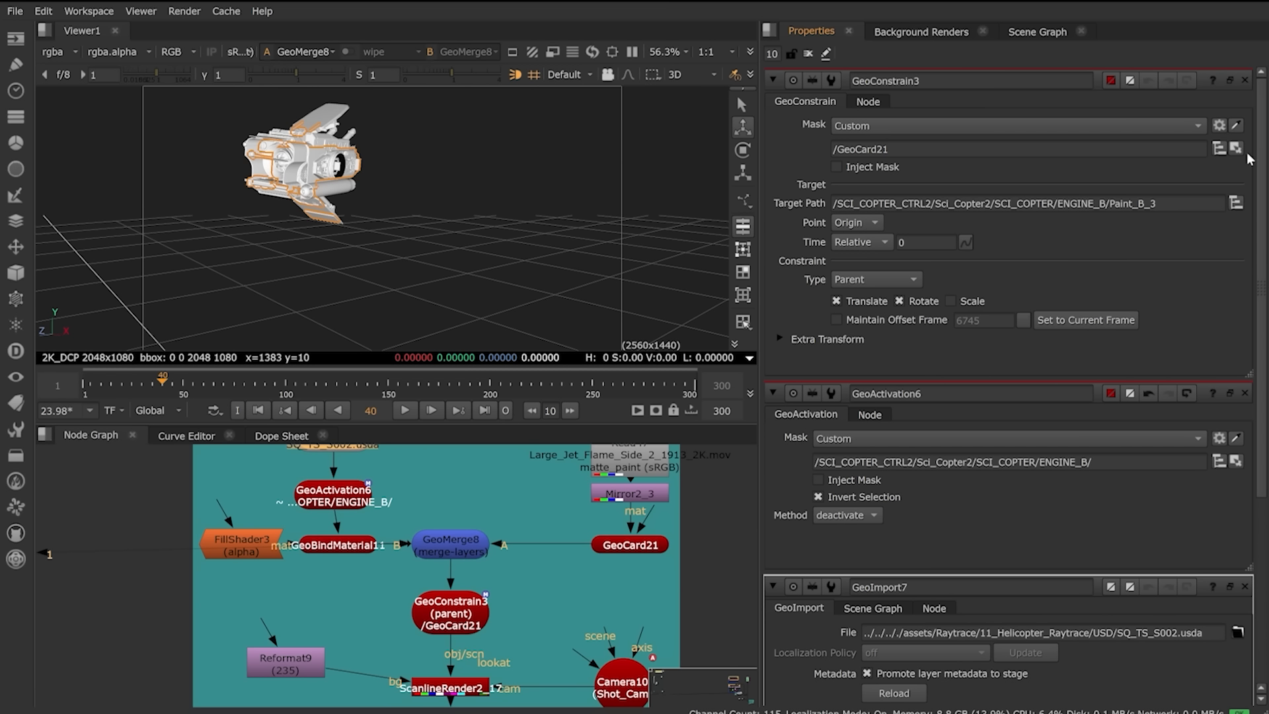
Step: Mask GeoConstrain3 to GeoCard21 with Parent type and view the flame attached to the engine
click(1220, 148)
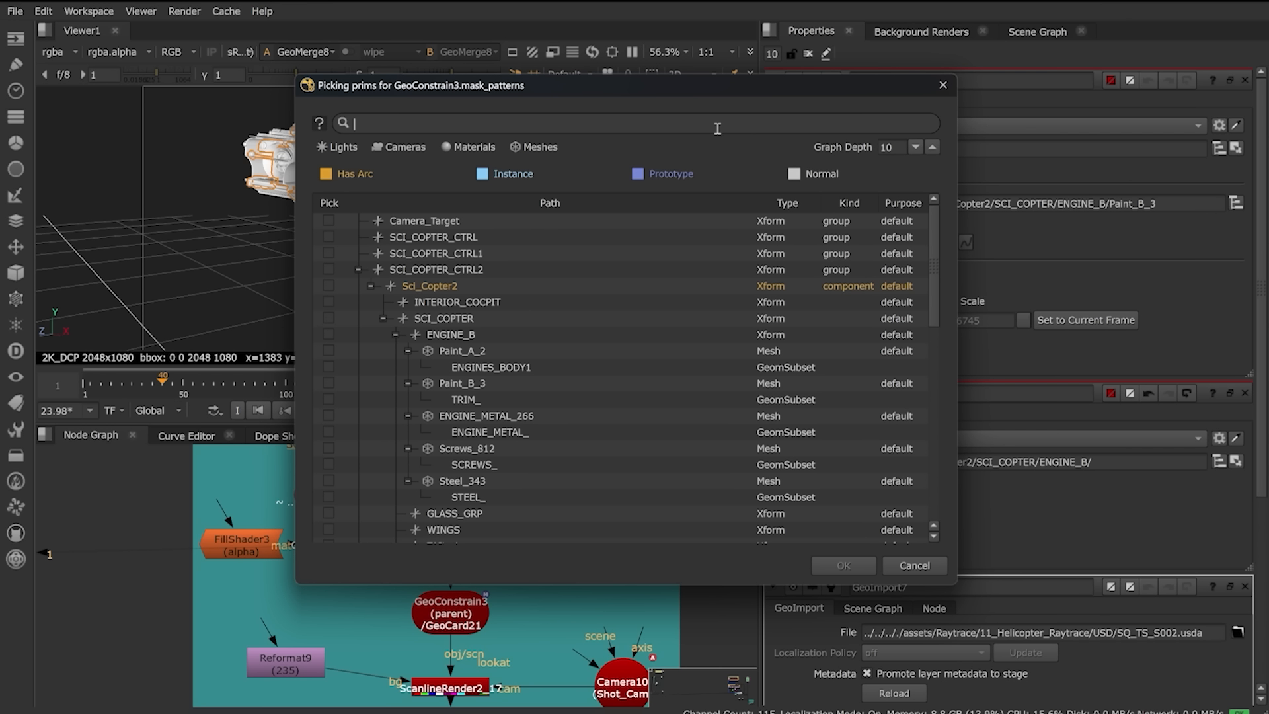
text(geo)
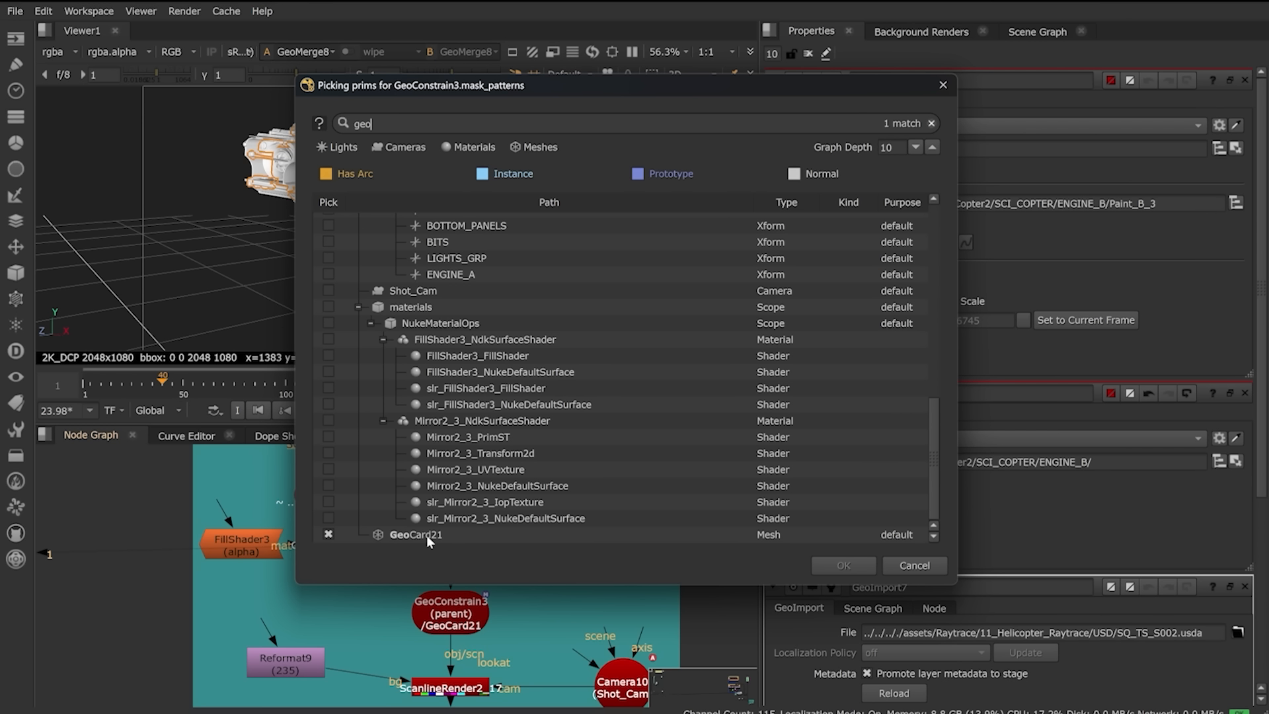
click(919, 564)
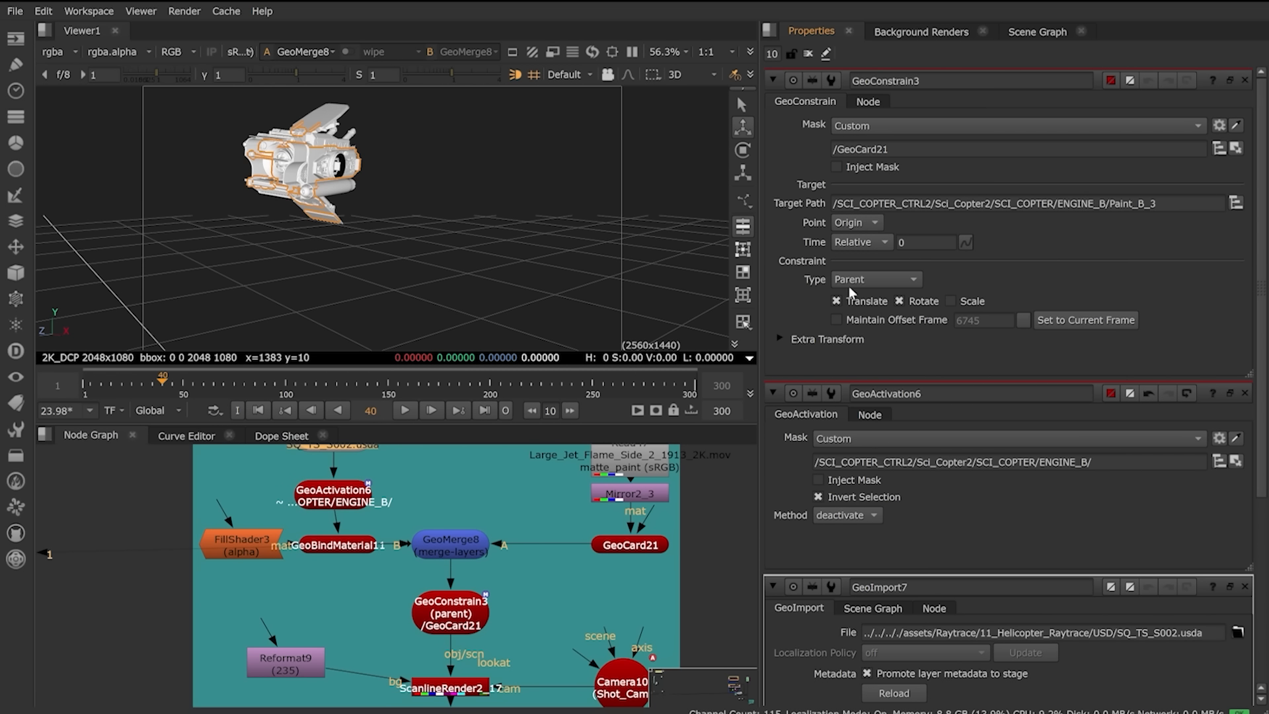
click(868, 281)
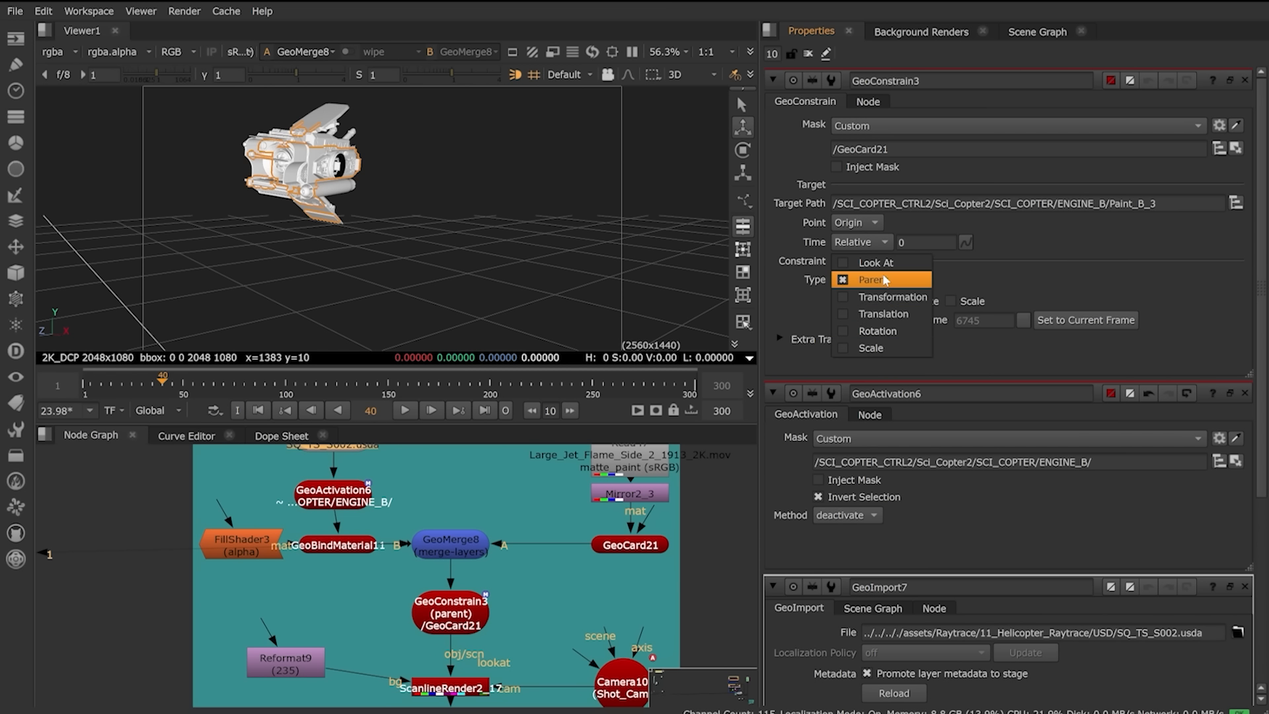
click(873, 279)
click(467, 614)
key(1)
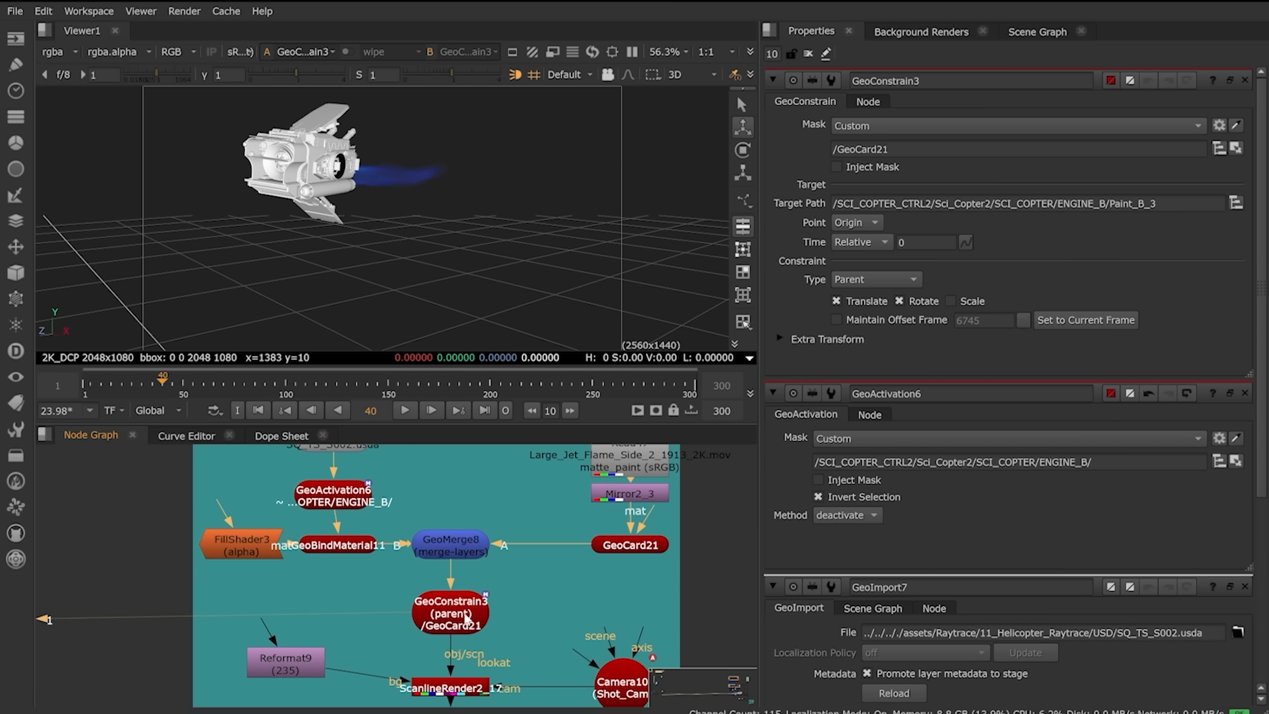
Step: View the ScanlineRender2 flame layer, then the Merge58 over composite with the helicopter
middle_drag(535, 621, 514, 553)
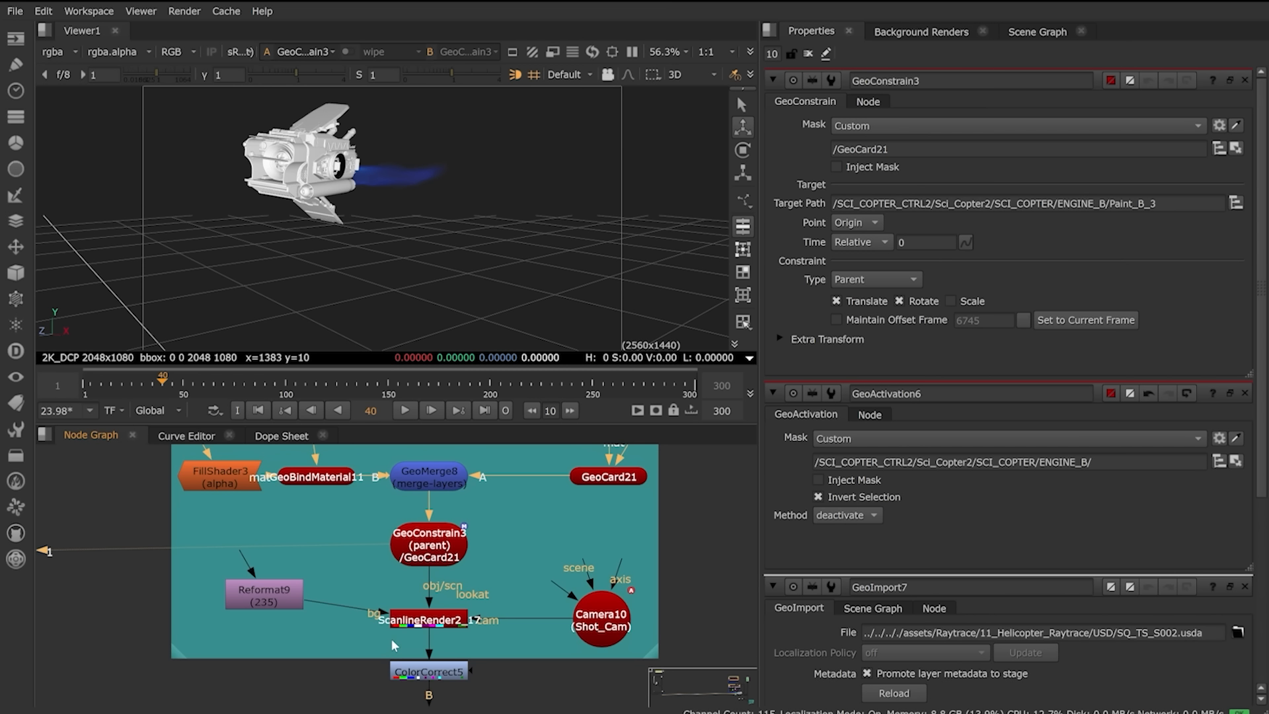
middle_drag(383, 663, 385, 599)
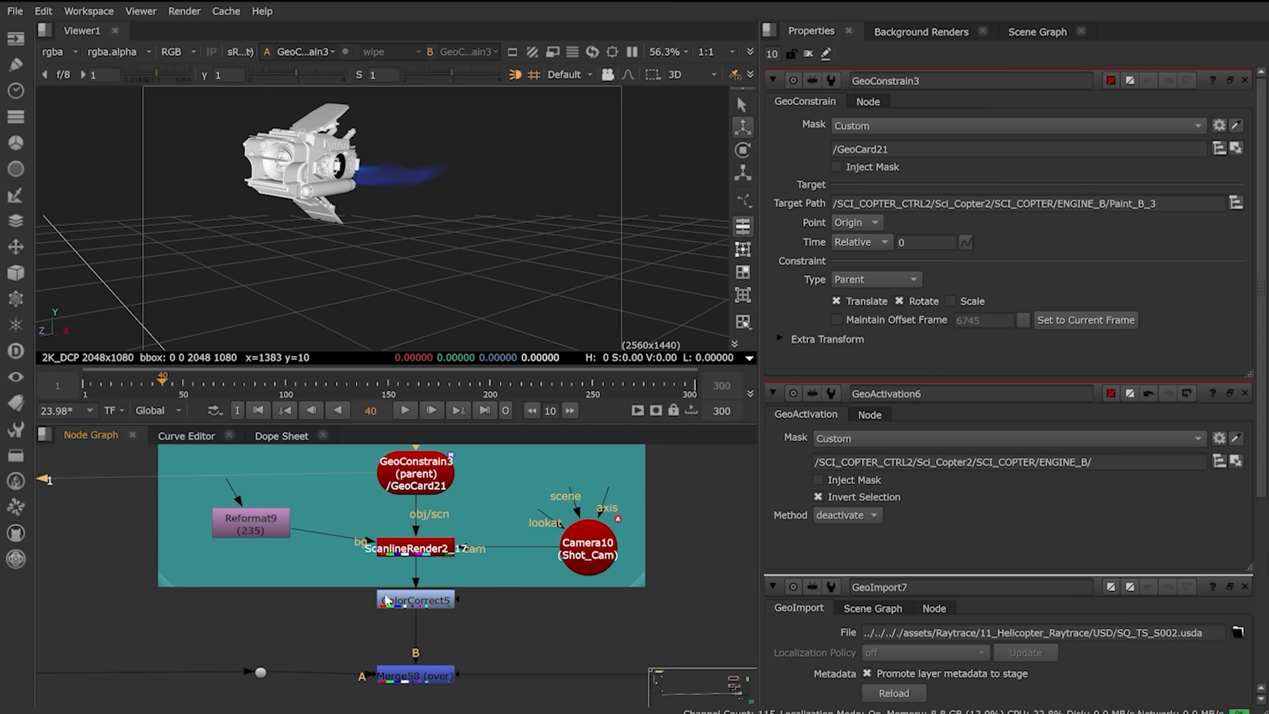
click(444, 554)
key(1)
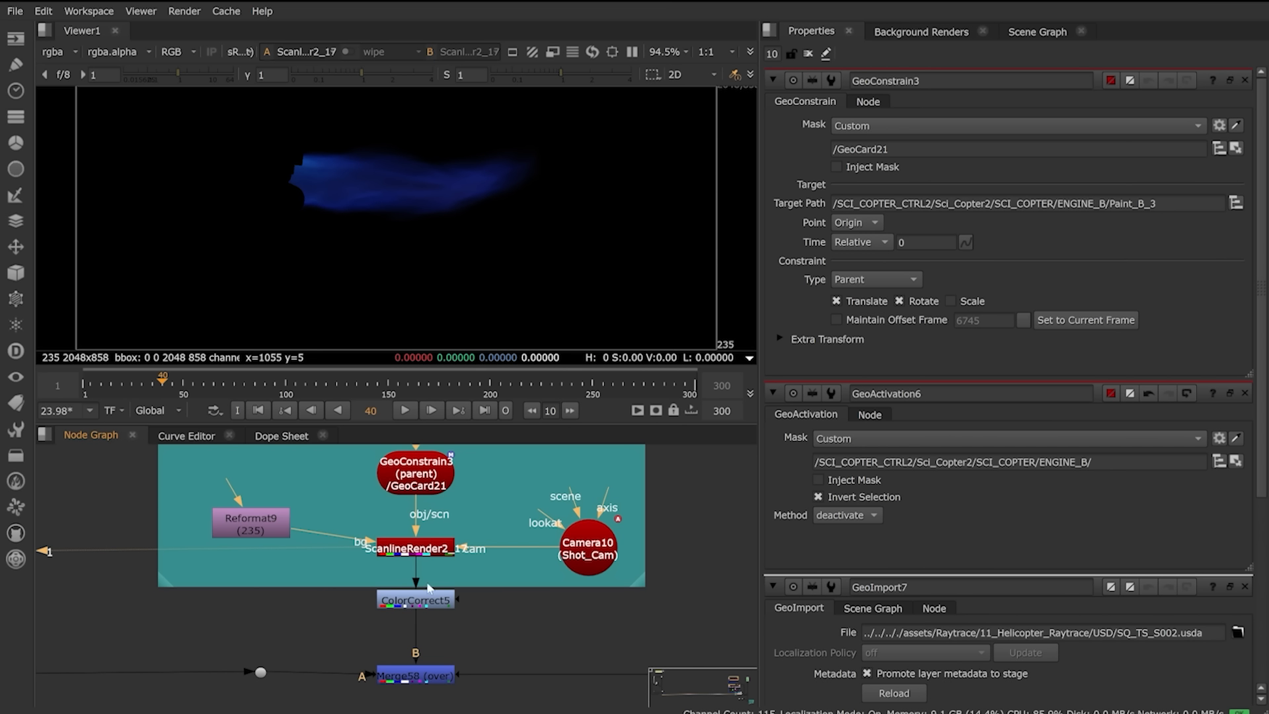
click(411, 677)
key(1)
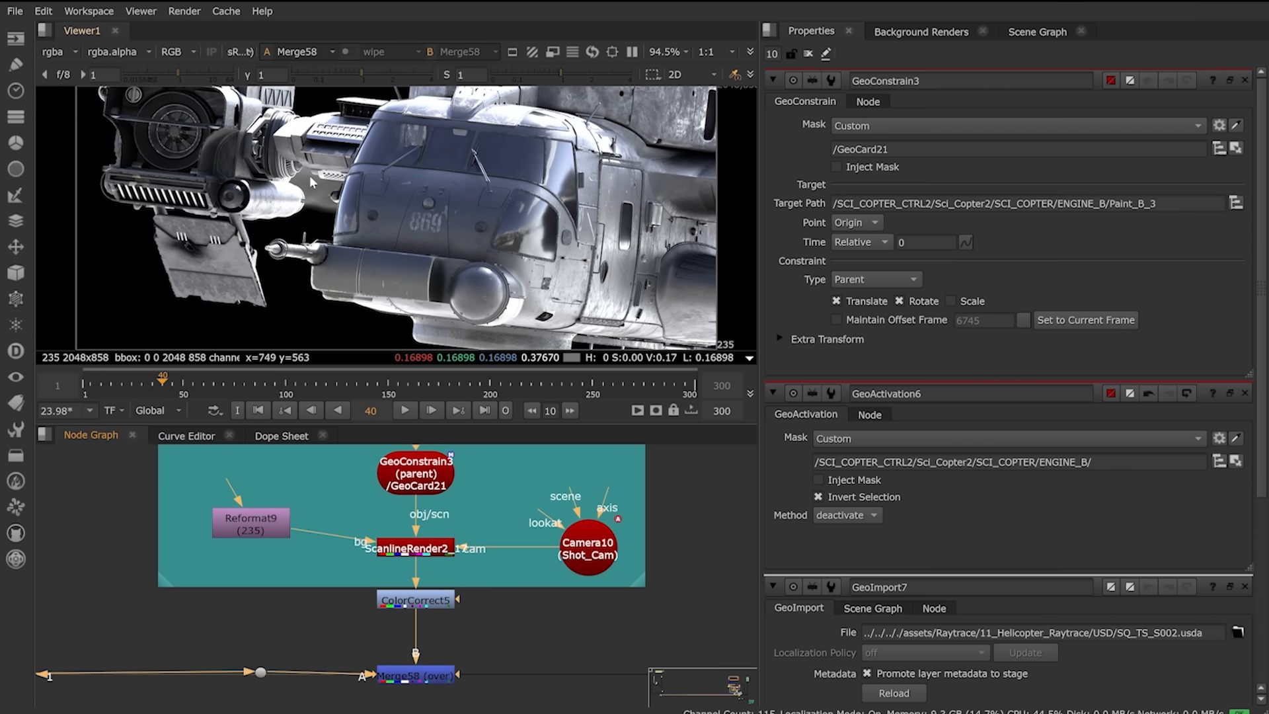
scroll(501, 586, down, 4)
scroll(506, 586, down, 4)
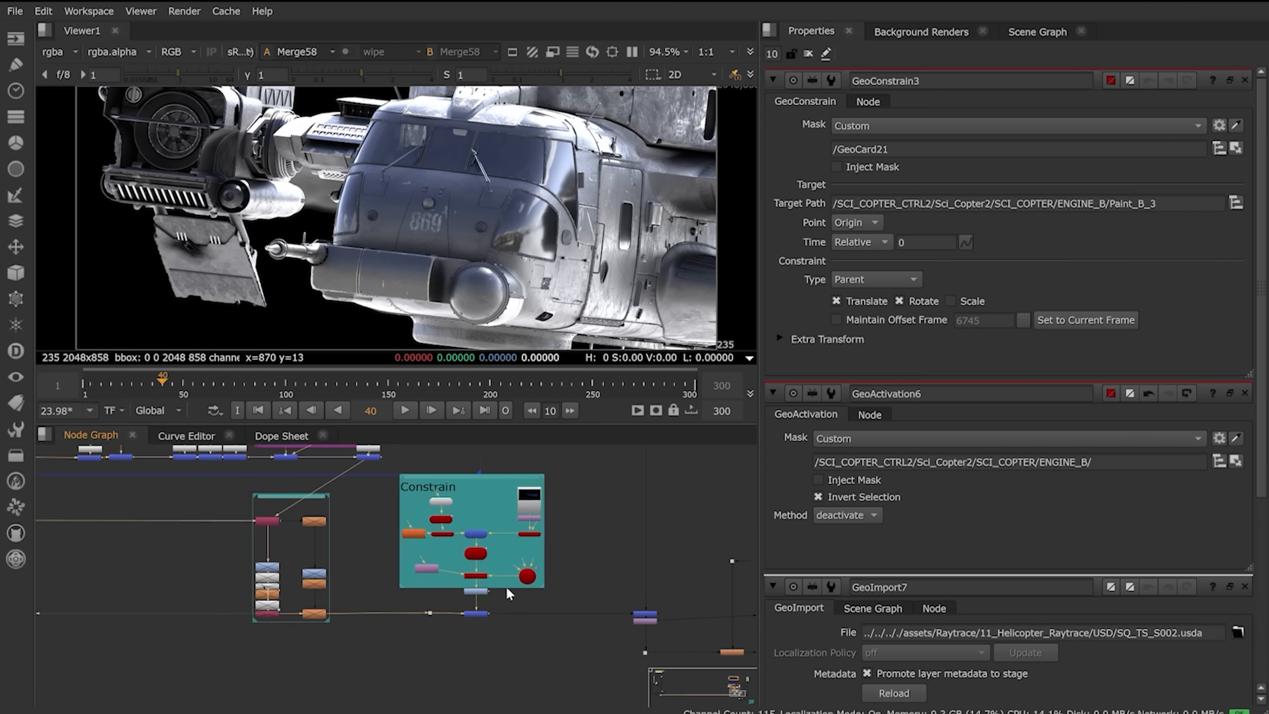
Step: Open MtlXStandardSurface4, then bring the Floor Replacement metal-plate Read/Tile network into view
scroll(315, 540, up, 3)
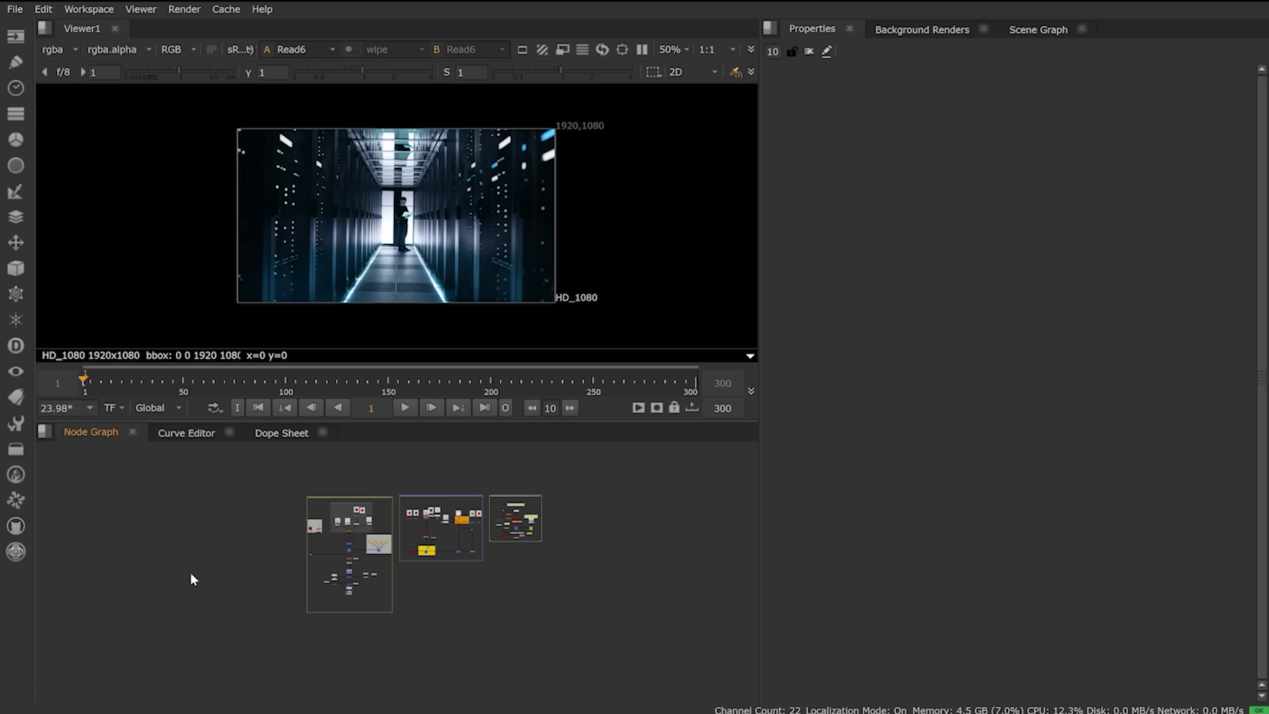
key(f)
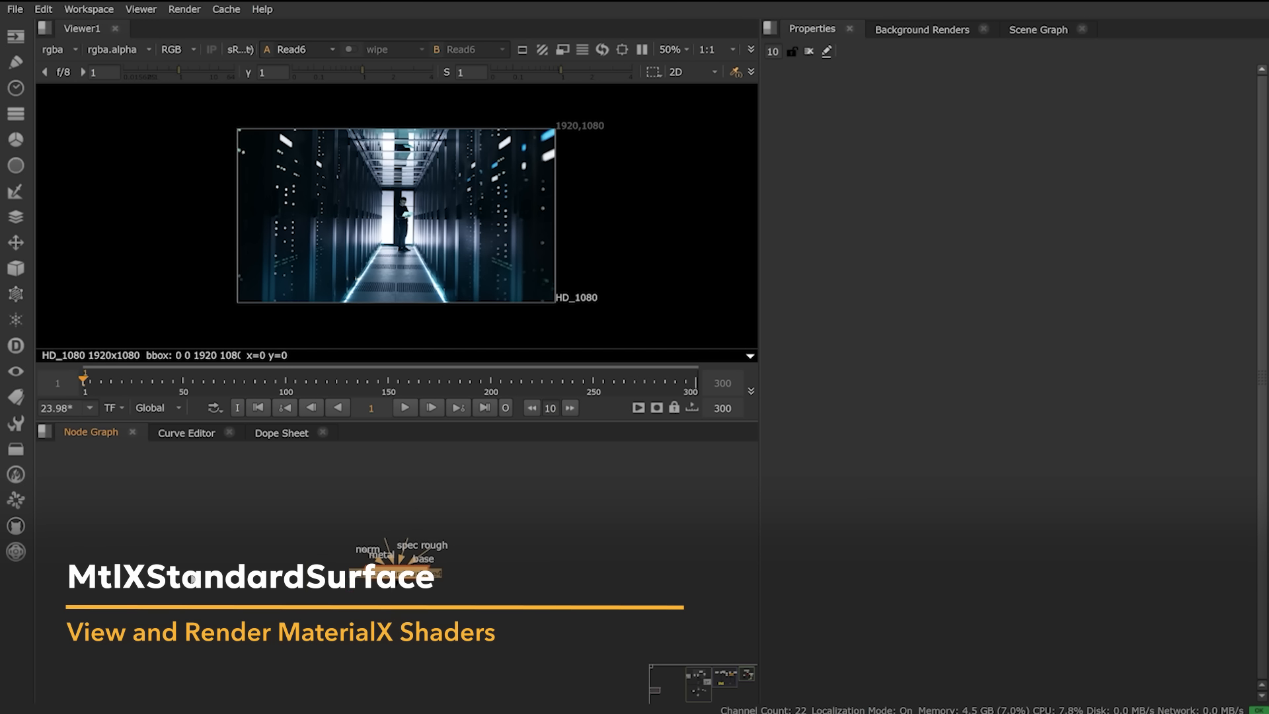
click(315, 595)
double_click(428, 579)
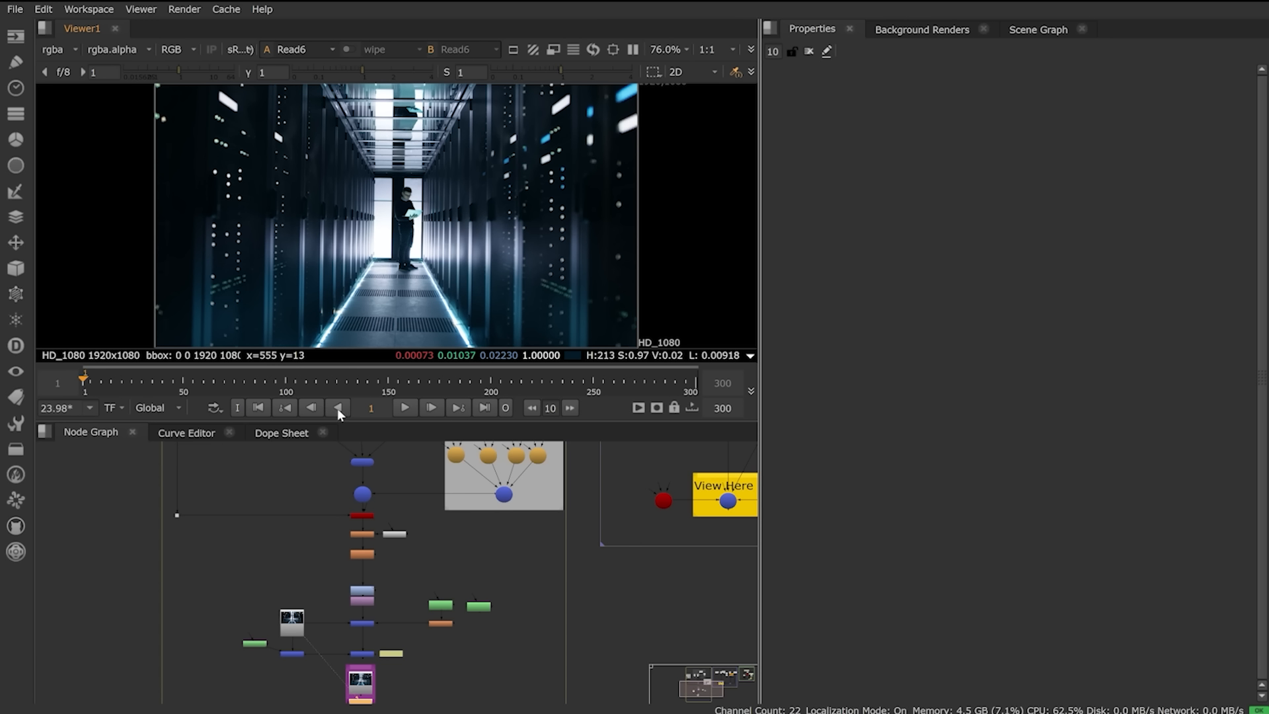
middle_drag(412, 474, 426, 662)
scroll(426, 661, down, 1)
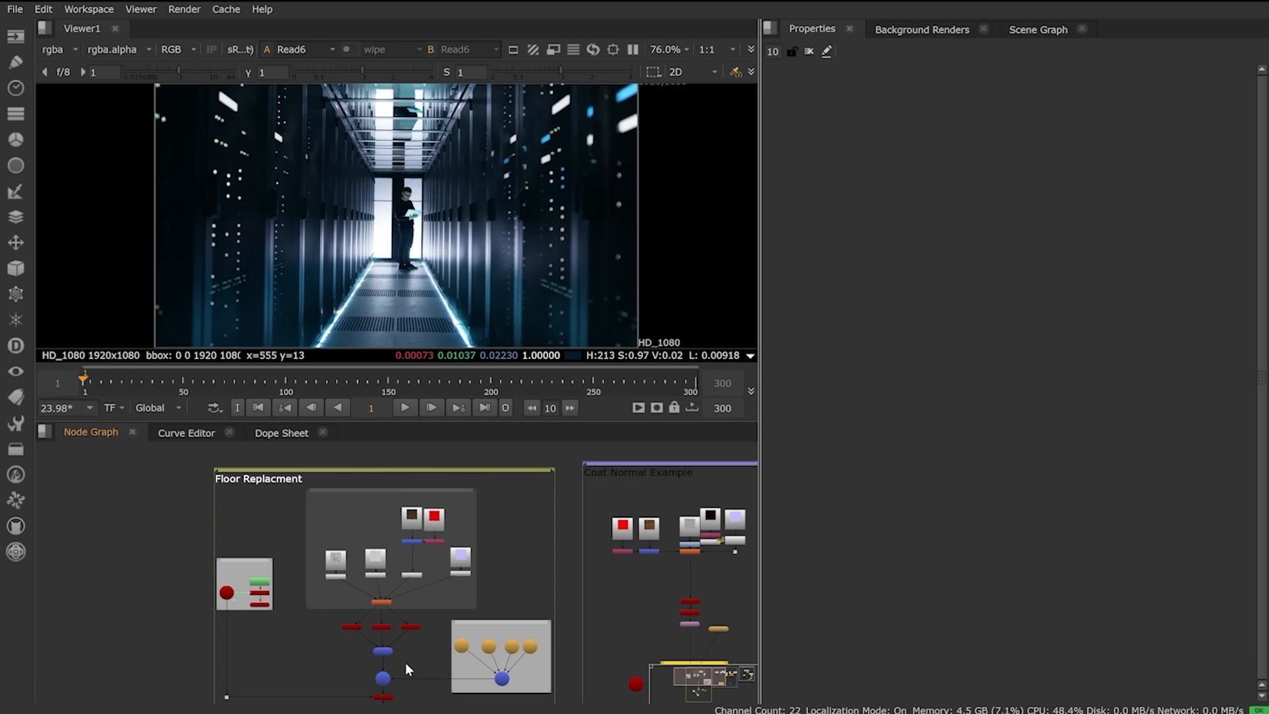
scroll(384, 605, up, 5)
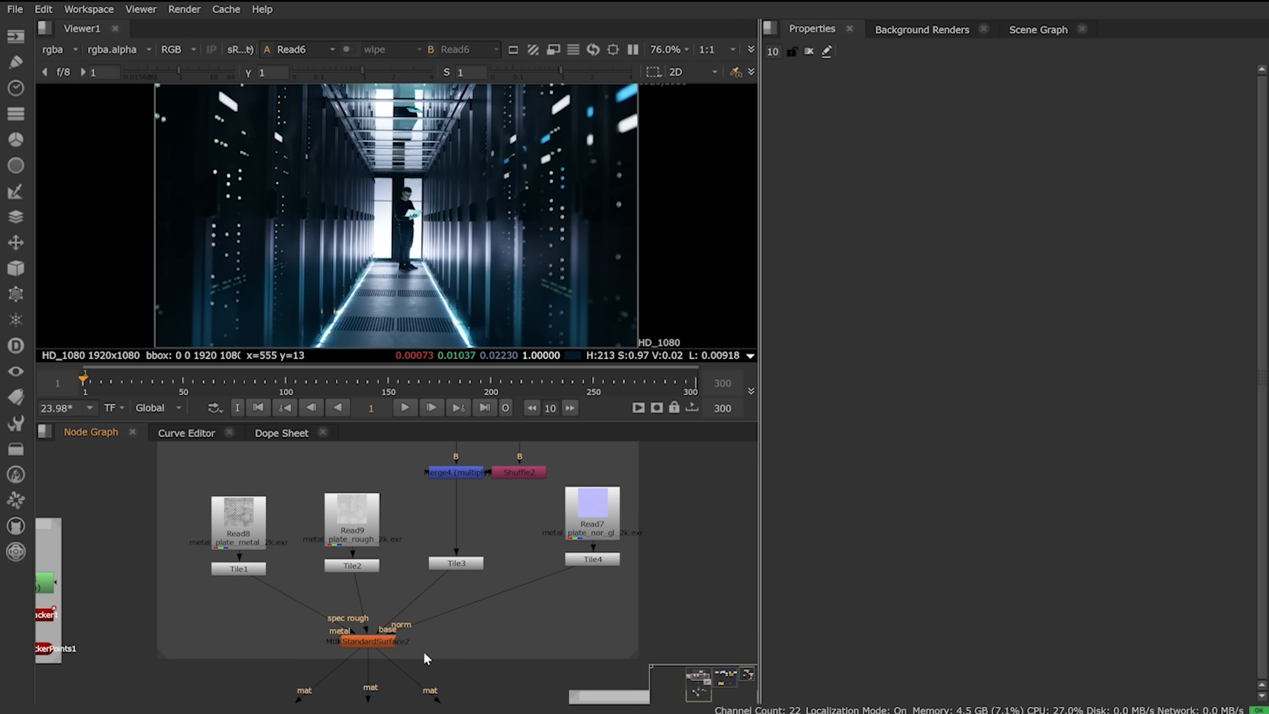
Step: Detach the material's normal map and view GeoMerge2's floor cards in 3D from a low angle
click(388, 646)
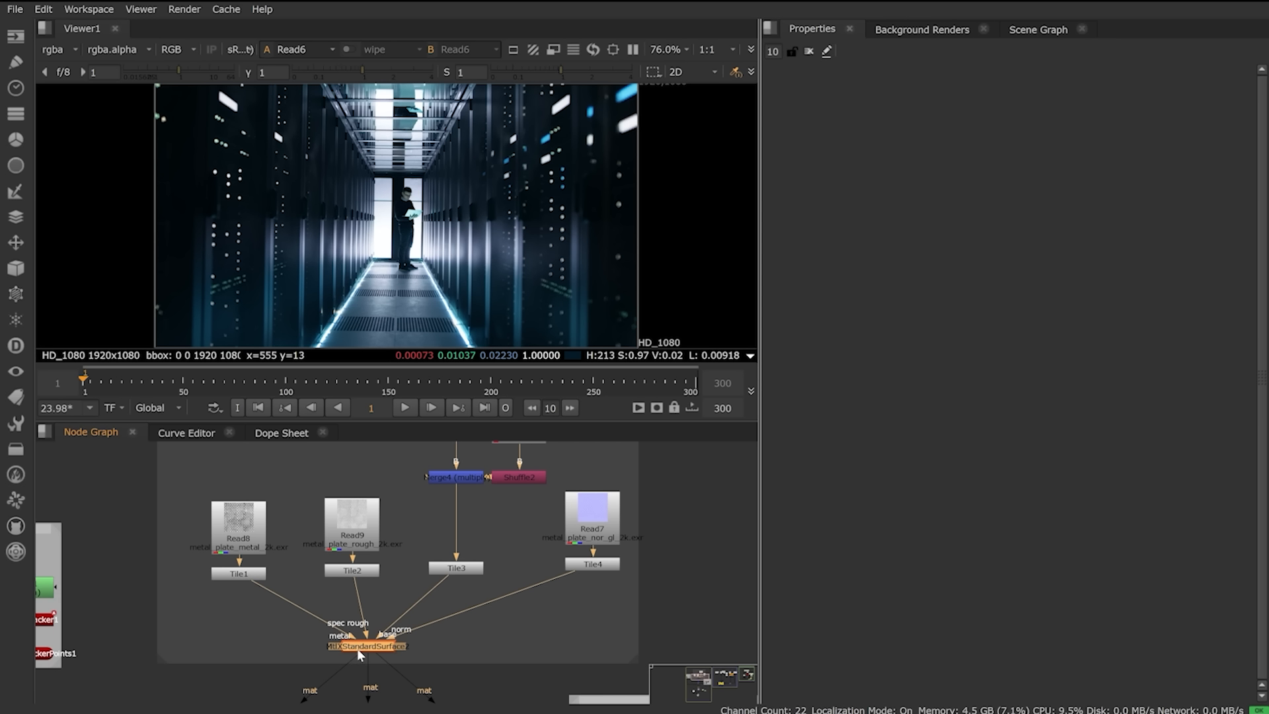
mouse_move(570, 569)
mouse_down()
mouse_move(593, 615)
mouse_move(532, 597)
mouse_move(577, 605)
mouse_move(573, 578)
mouse_move(596, 588)
mouse_move(585, 572)
mouse_up()
middle_drag(406, 659, 404, 517)
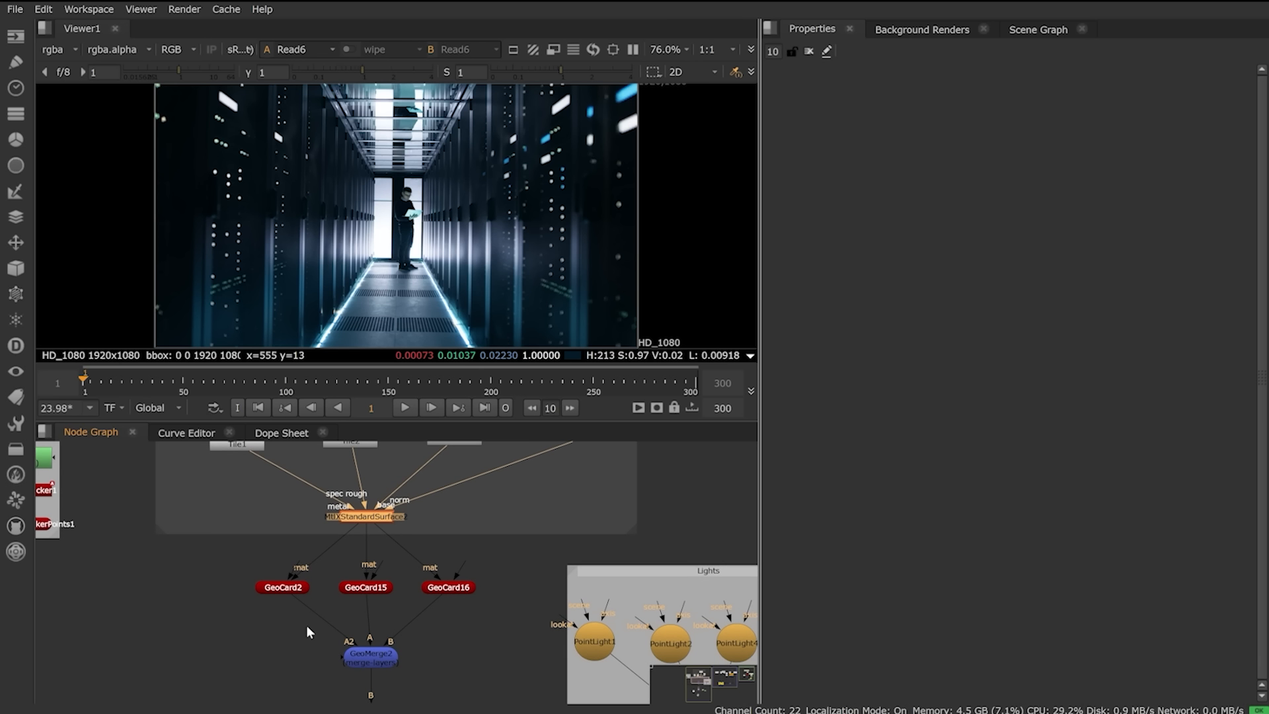
click(379, 660)
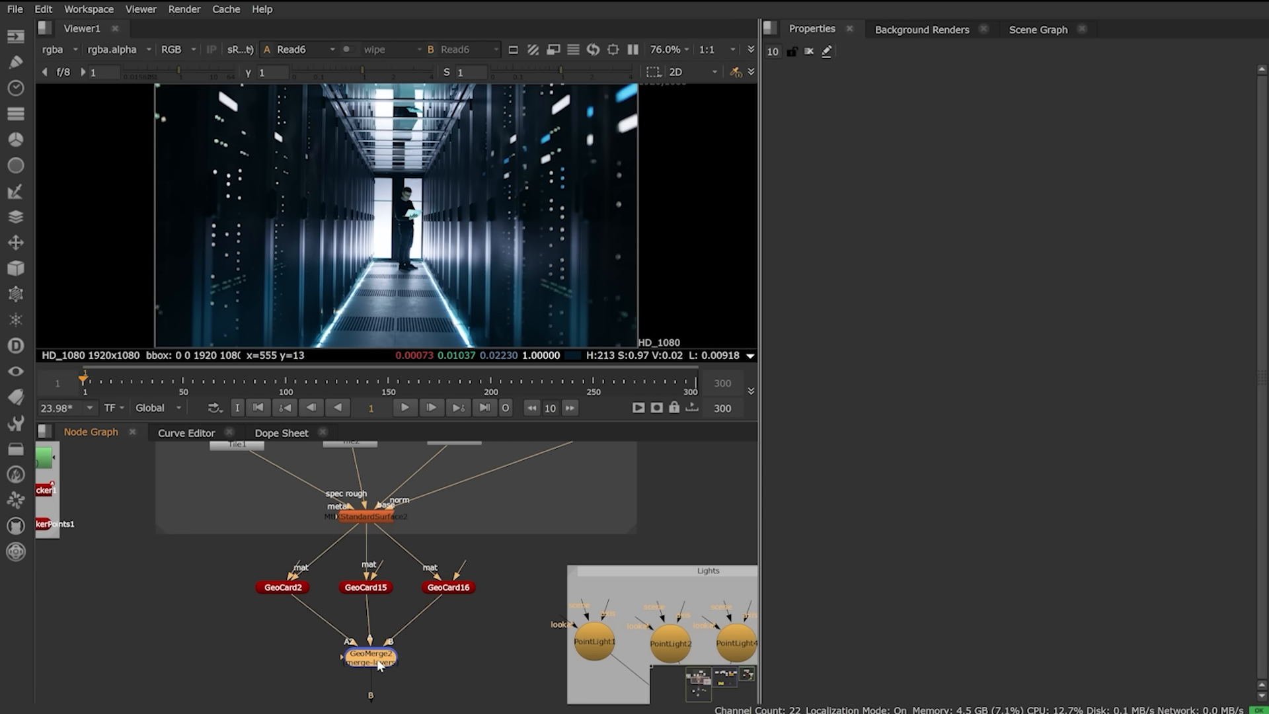
key(1)
ctrl+drag(386, 255, 413, 217)
scroll(428, 203, up, 7)
scroll(430, 205, up, 5)
middle_drag(431, 183, 407, 268)
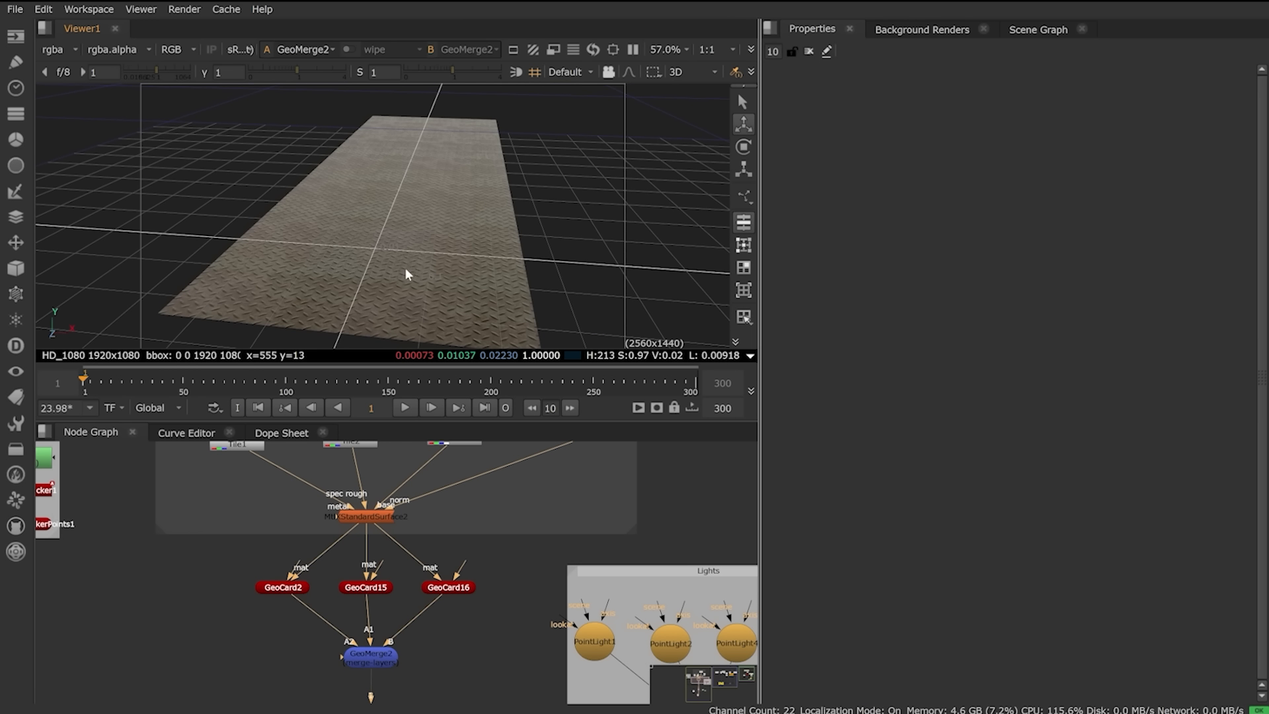
scroll(408, 269, up, 5)
Step: Disconnect Tile4's normal map, then reconnect it to standardSurface2's norm input
middle_drag(477, 521, 465, 606)
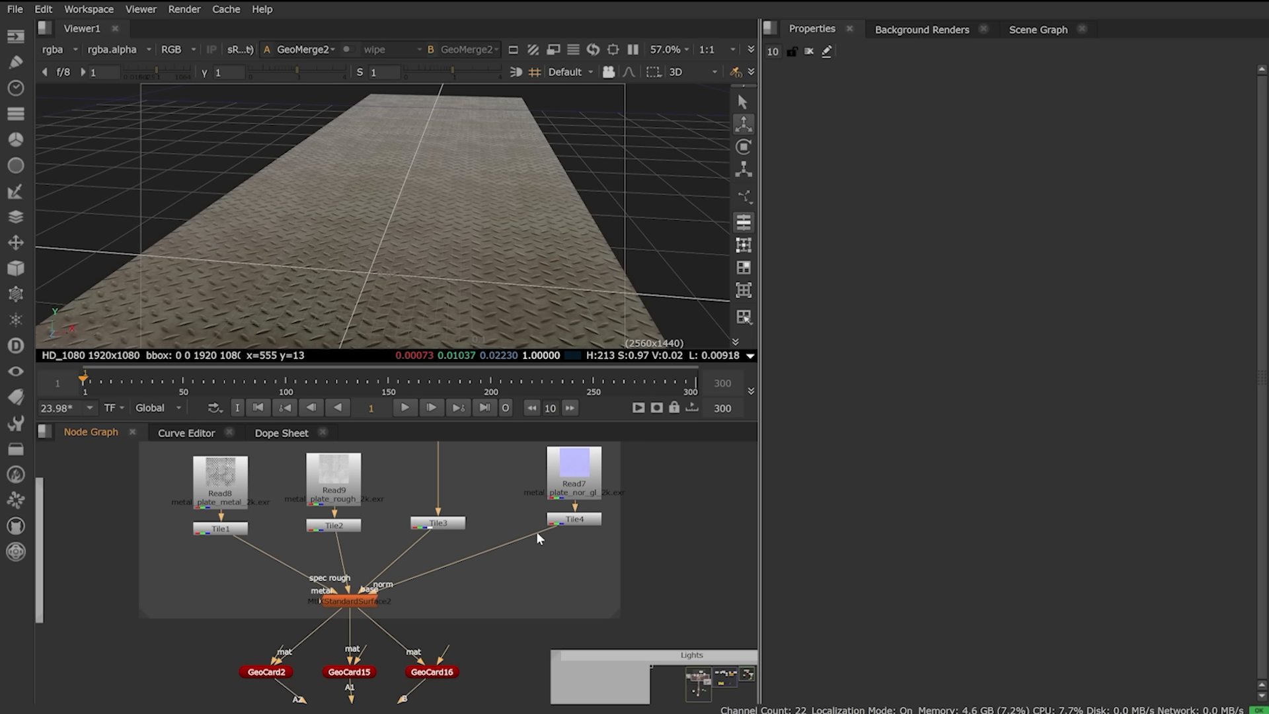
drag(544, 528, 549, 579)
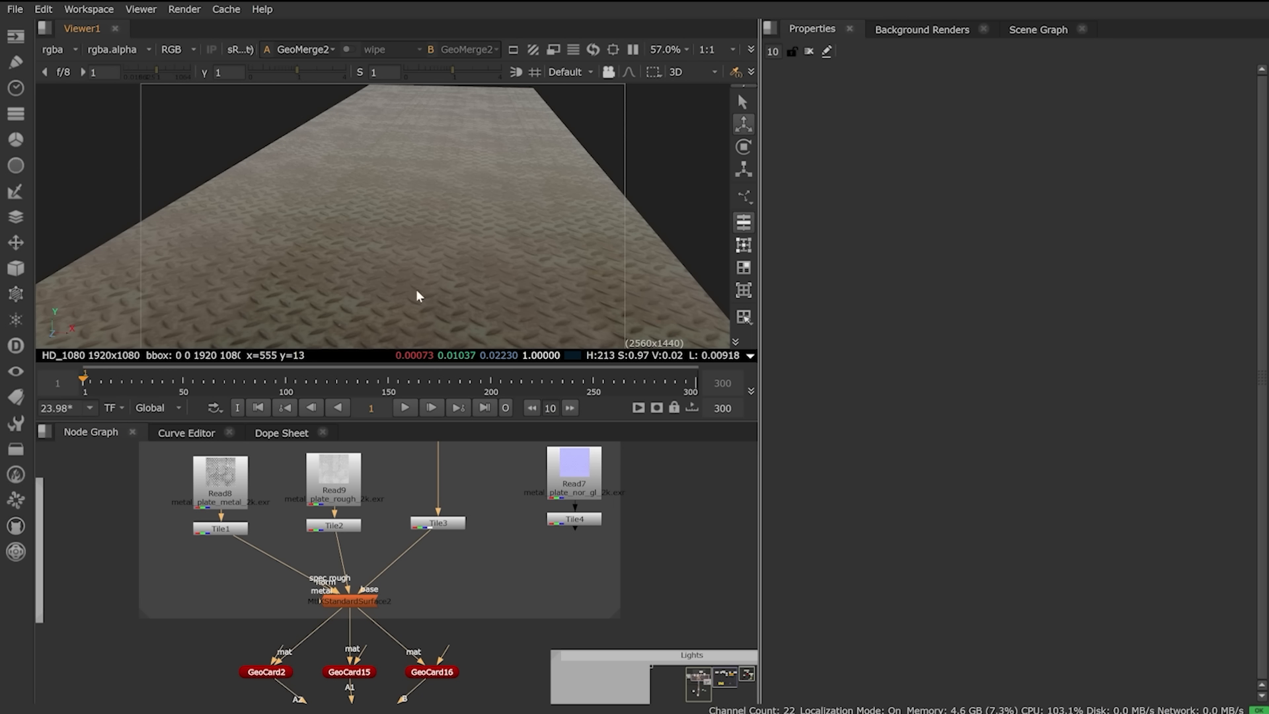
drag(325, 588, 565, 519)
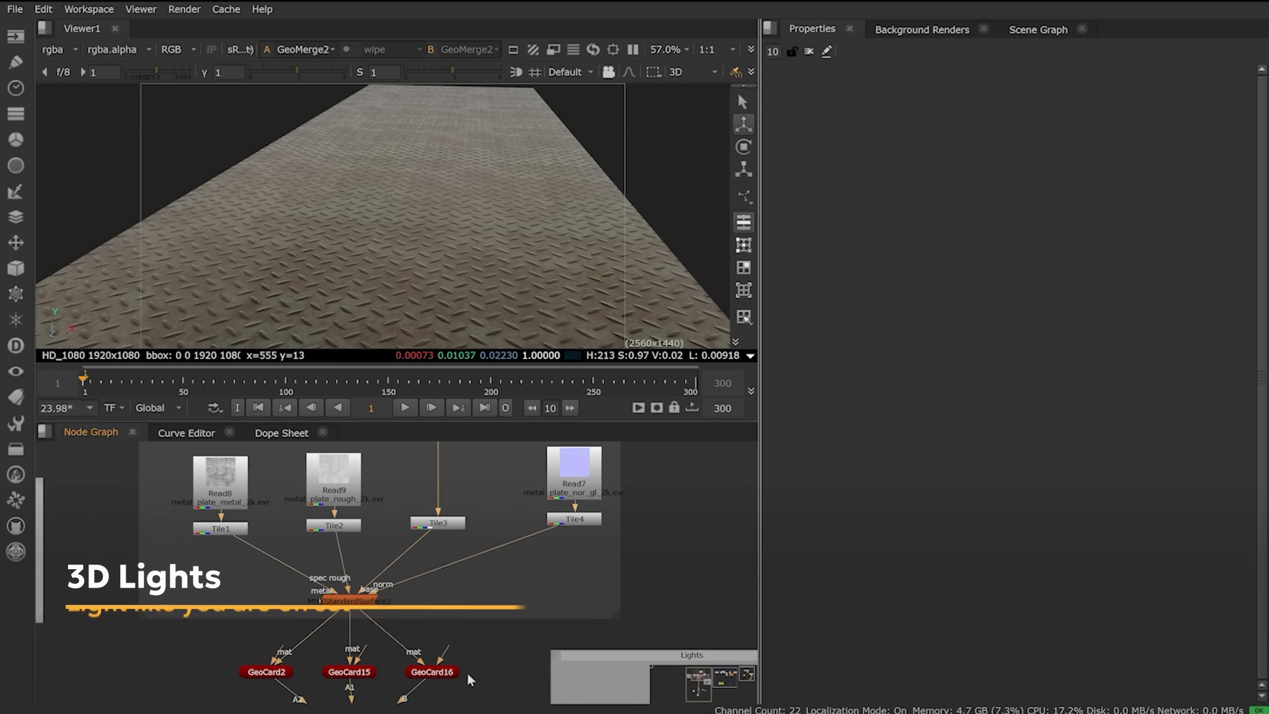
Step: Open PointLight1's settings and view the floor lit in GeoScene2
scroll(482, 277, down, 5)
ctrl+drag(481, 276, 424, 285)
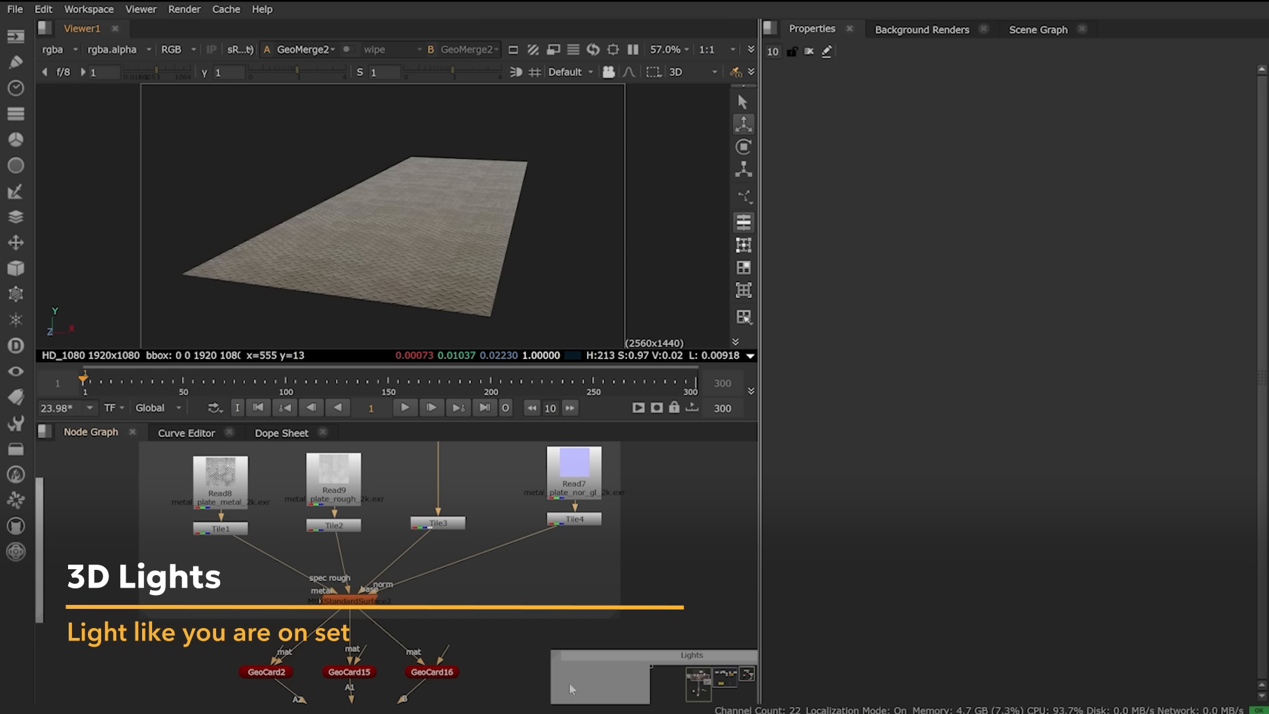
middle_drag(569, 682, 367, 516)
click(156, 654)
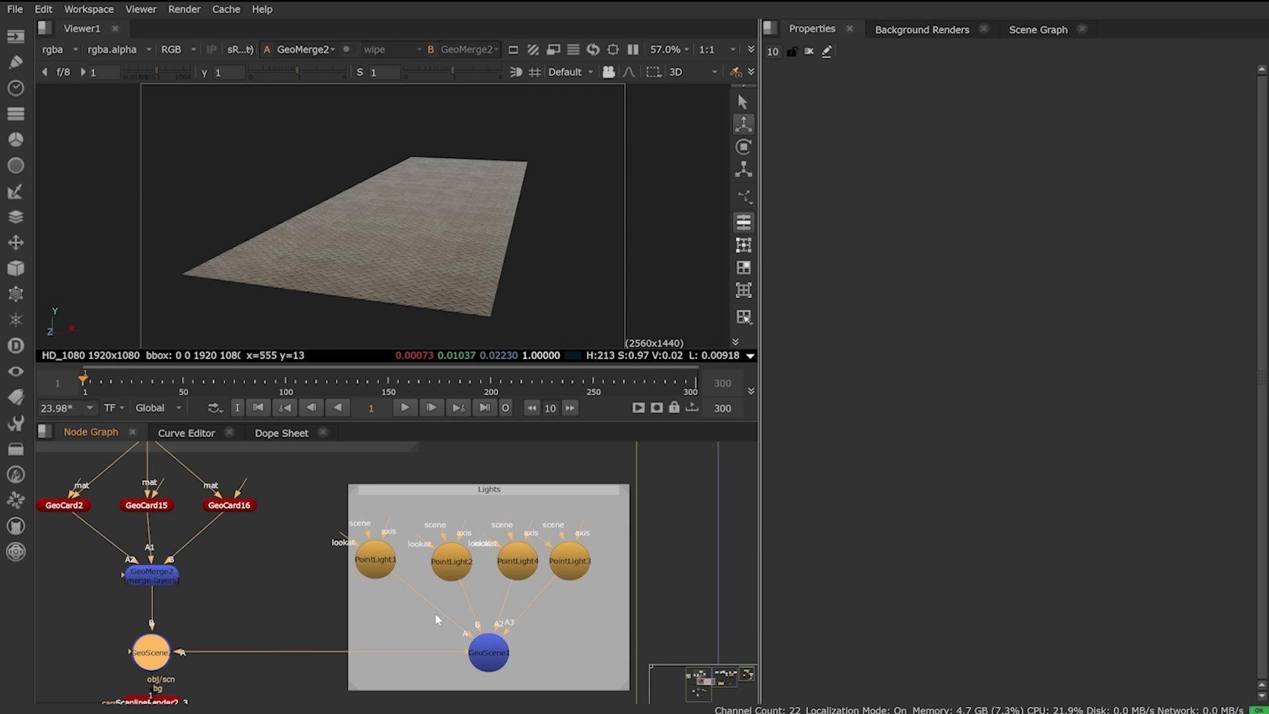
double_click(374, 560)
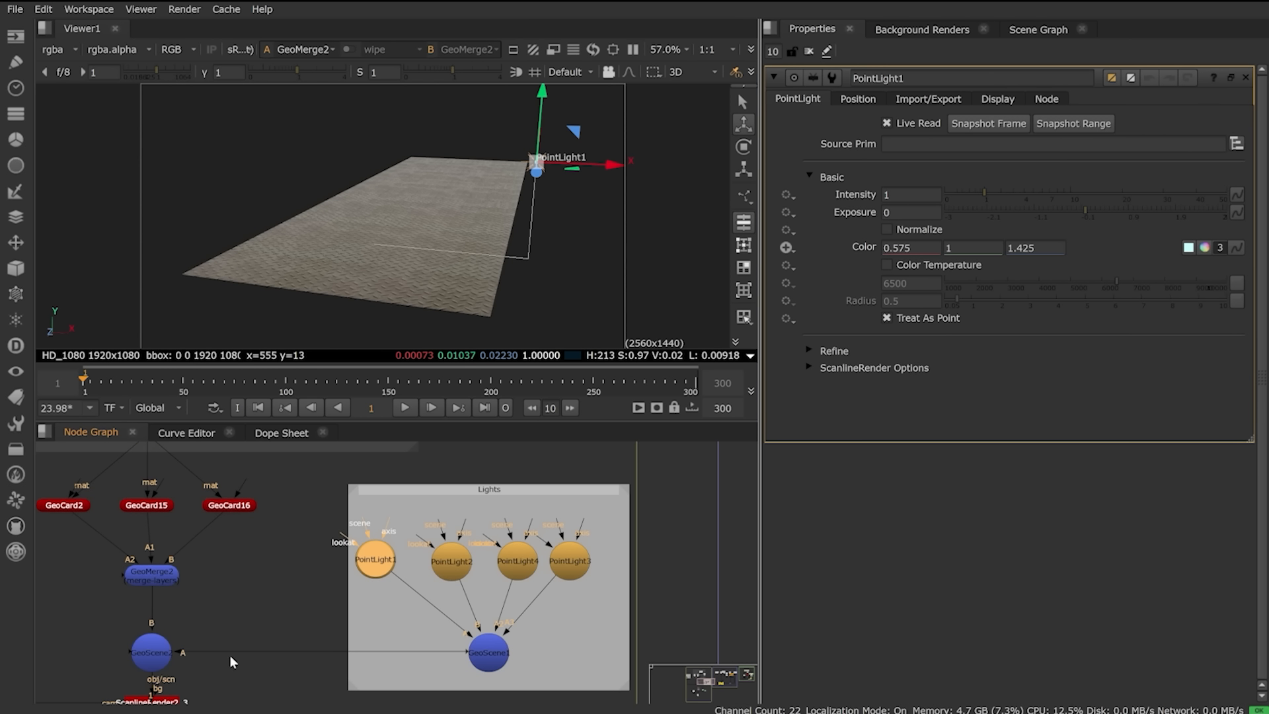
click(146, 654)
key(1)
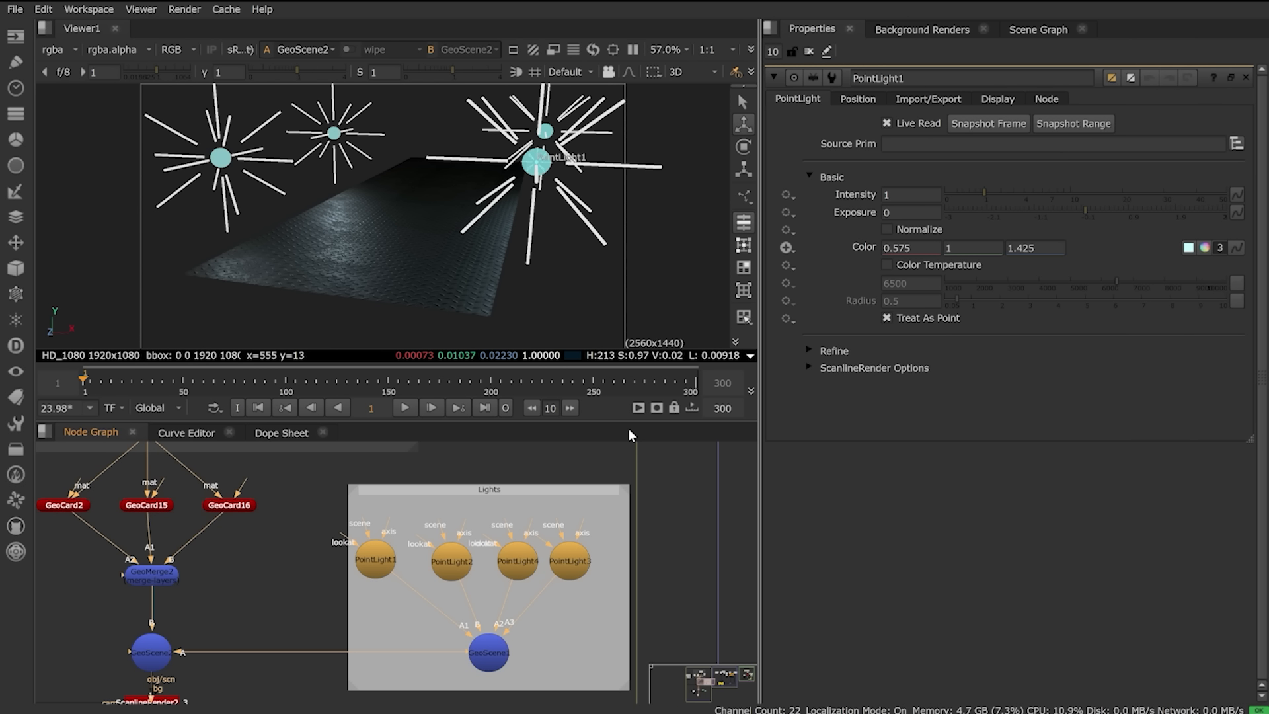
key(ctrl)
ctrl+drag(422, 243, 442, 212)
Step: Try PointLight1 exposure 2.58 and 1.08 and intensity 6.6, then undo
click(1203, 213)
drag(1199, 209, 1136, 212)
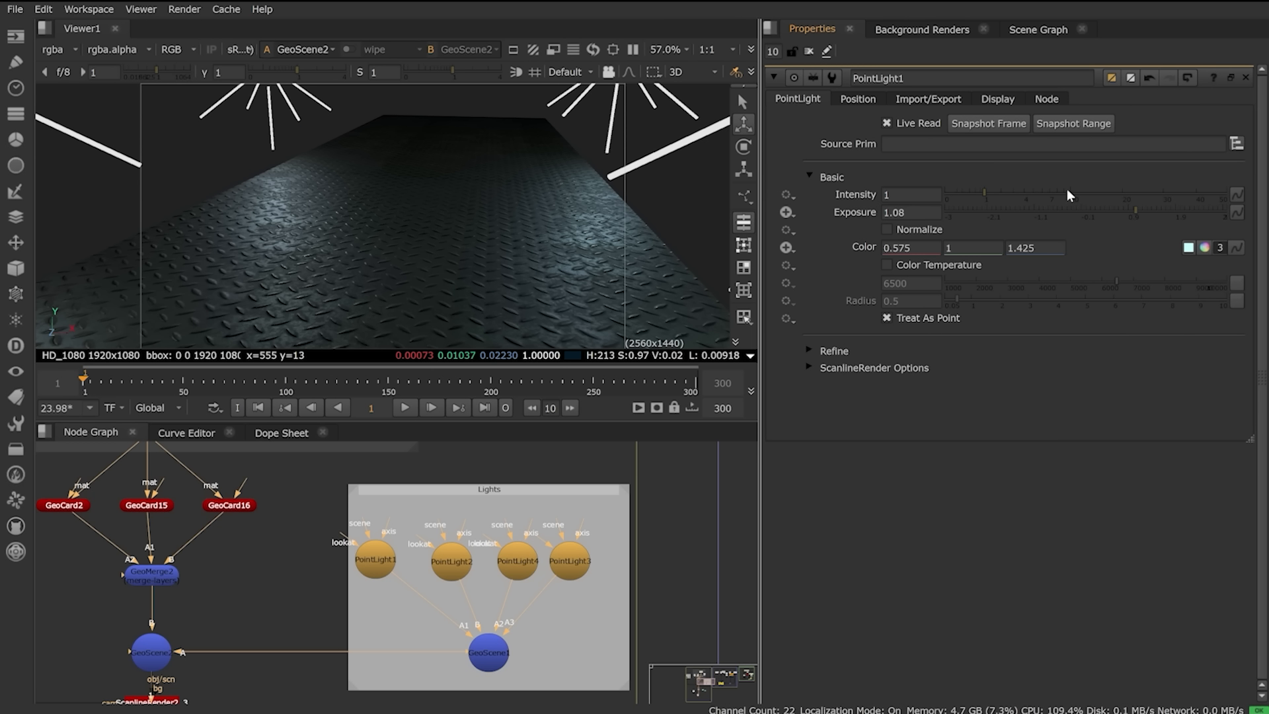
drag(1066, 188, 1017, 193)
key(ctrl+z)
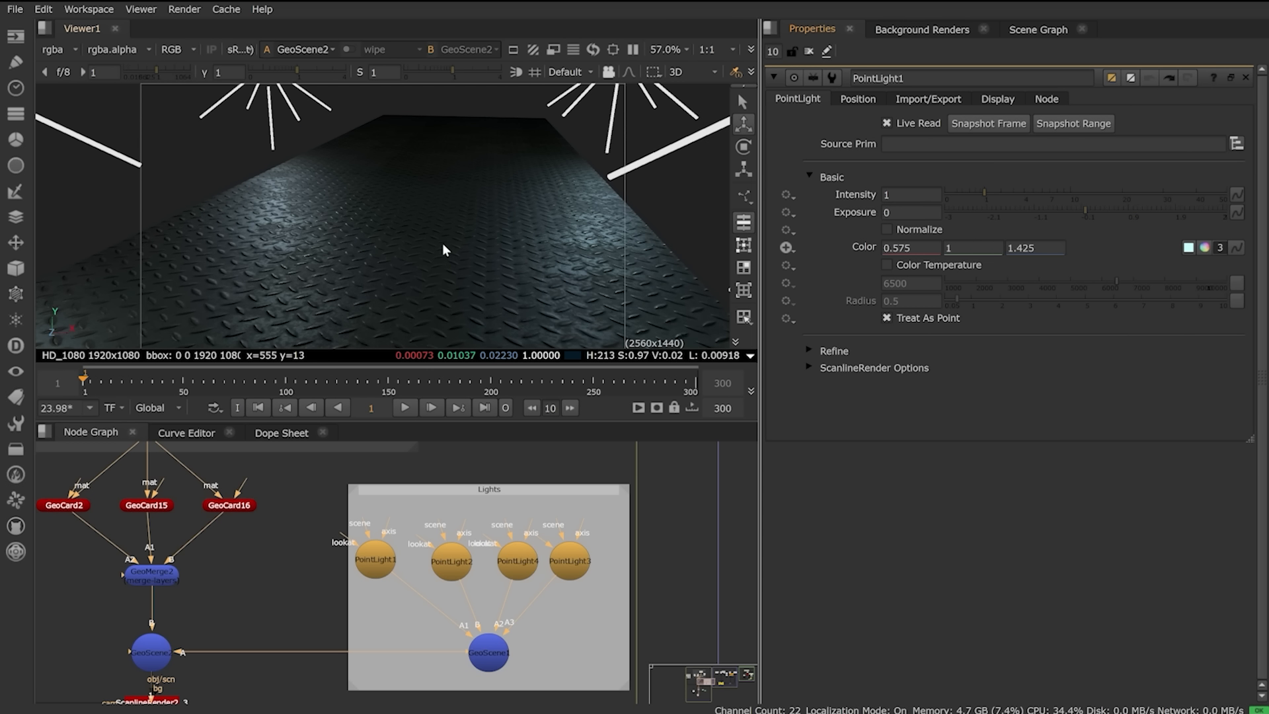
Step: View the ScanlineRender2_3 render output
scroll(442, 247, down, 5)
ctrl+drag(441, 247, 401, 266)
middle_drag(221, 649, 436, 557)
middle_drag(425, 688, 420, 609)
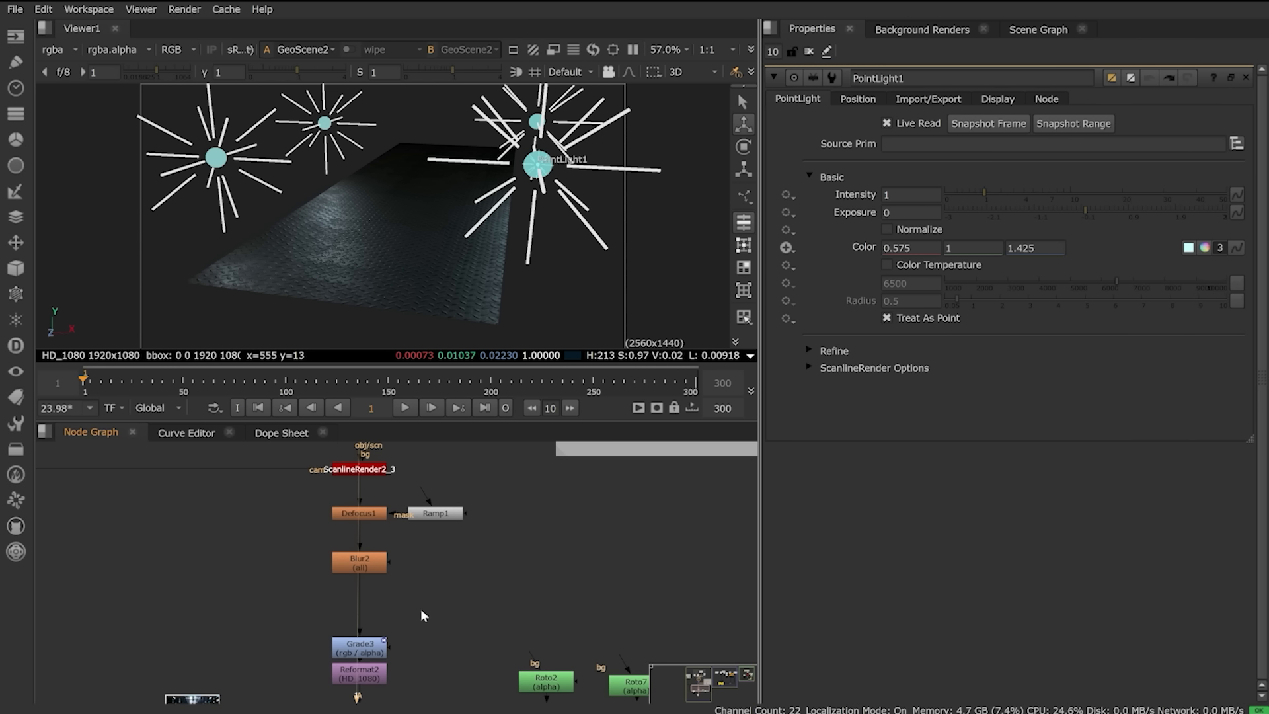
click(382, 470)
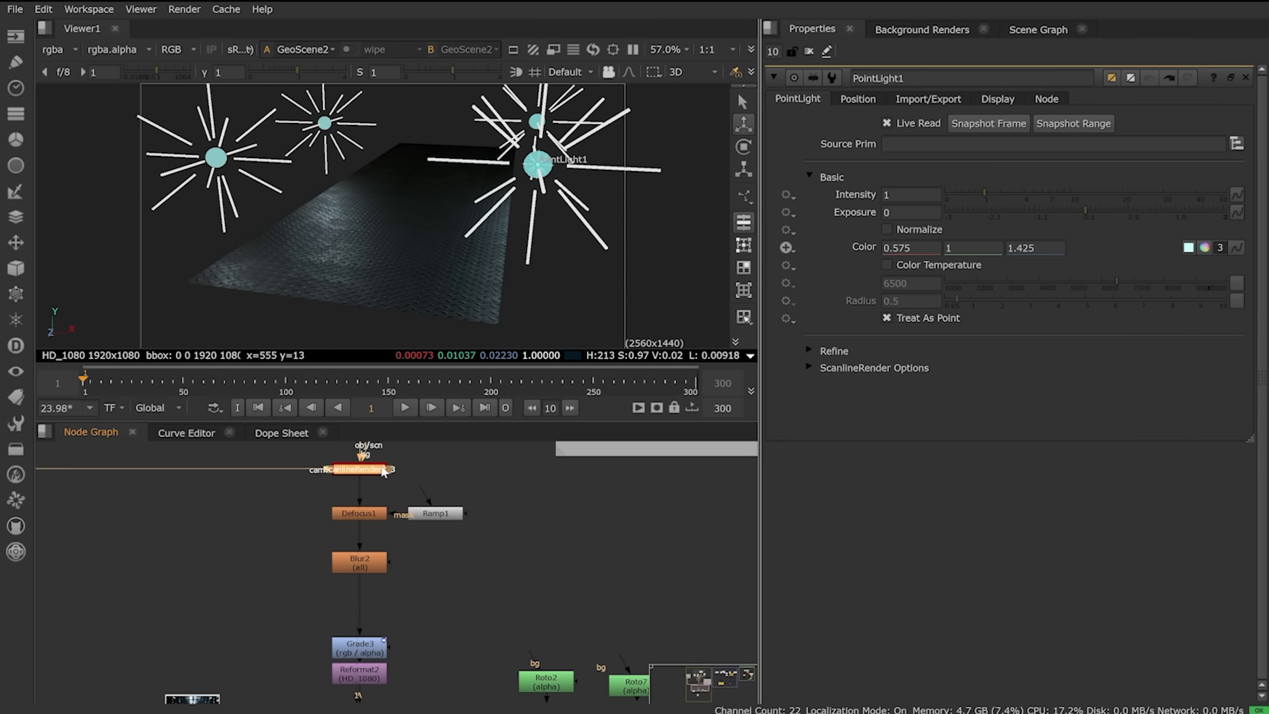
key(1)
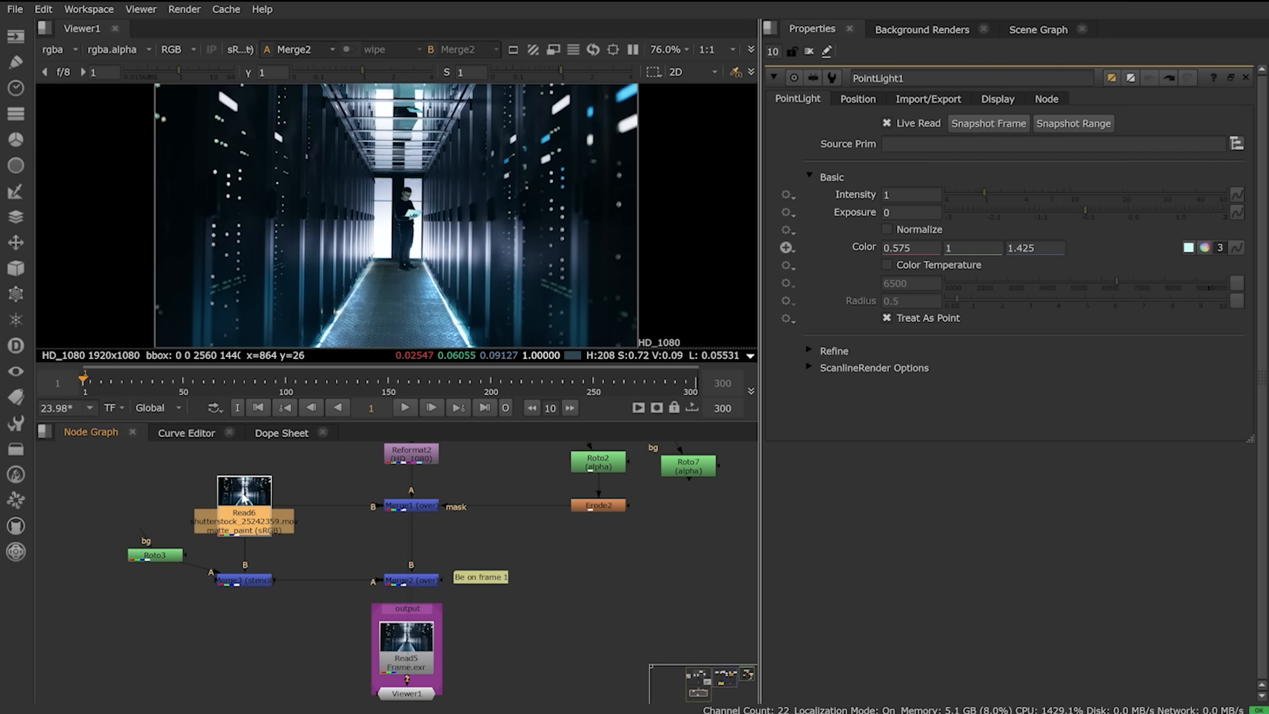
Step: View the Merge2 composite and lower MtlXStandardSurface3's coat from 0.595 to 0.5
click(415, 581)
key(1)
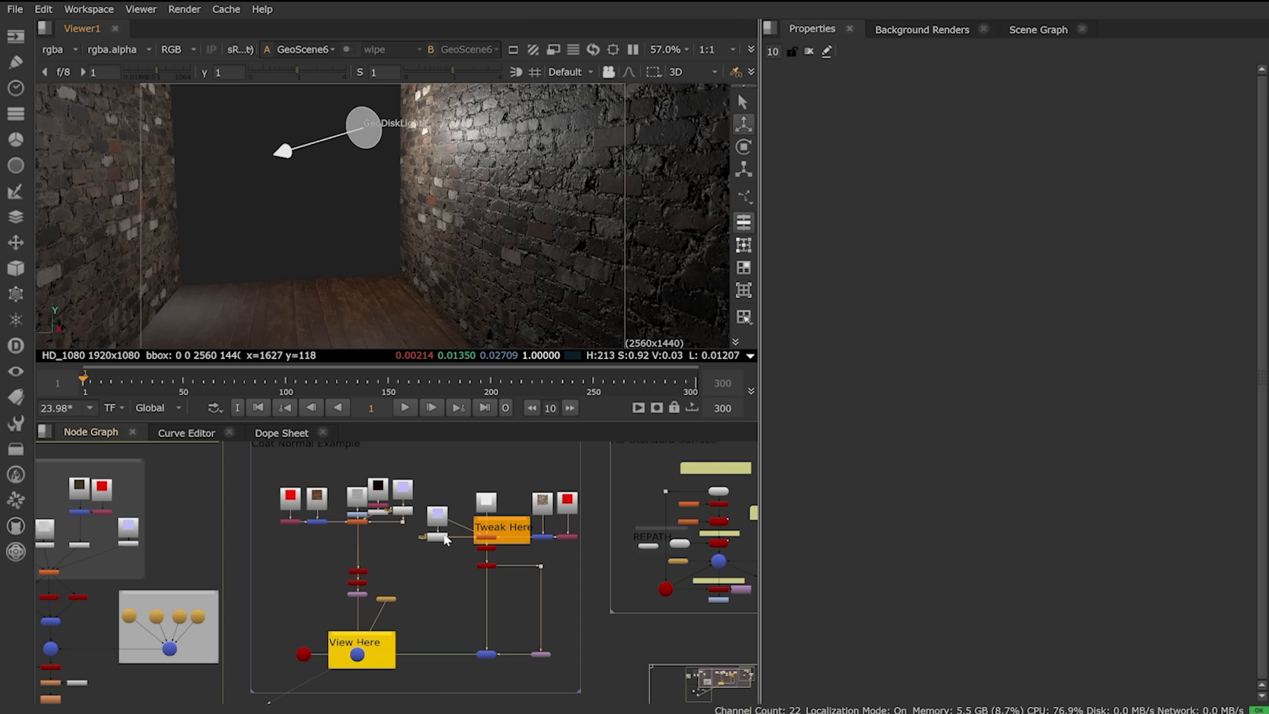
double_click(488, 541)
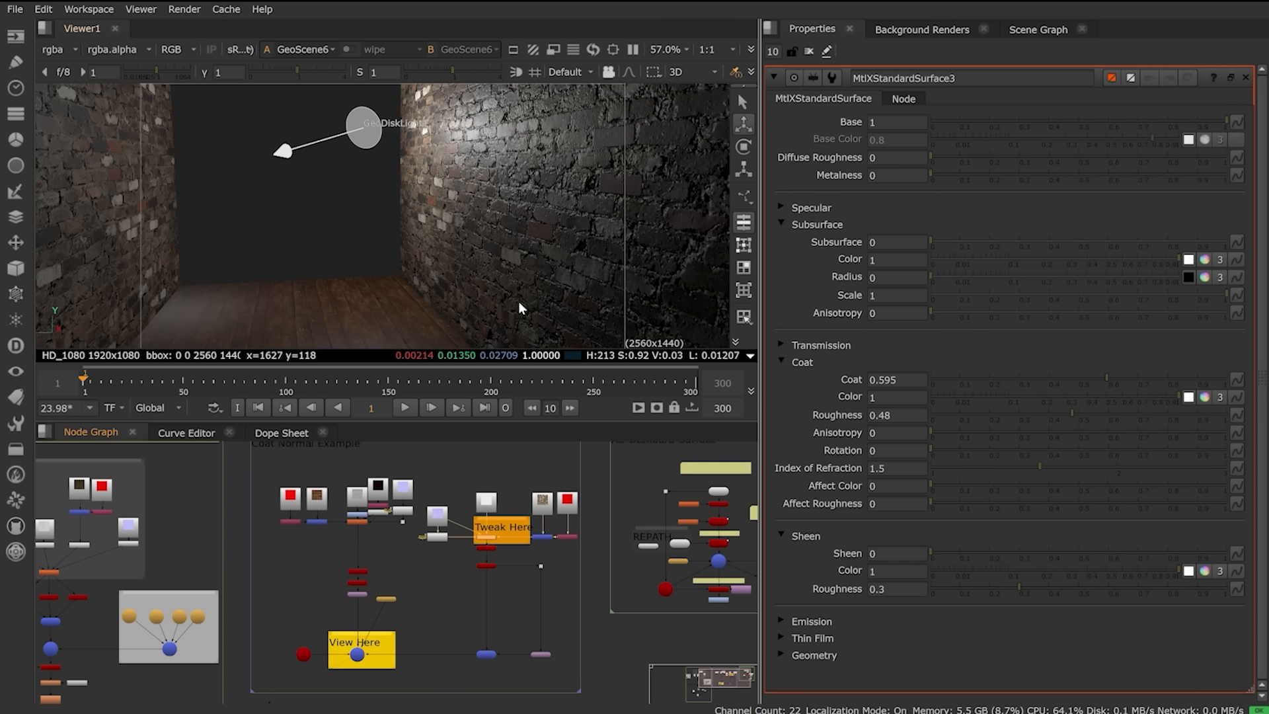
scroll(502, 529, up, 6)
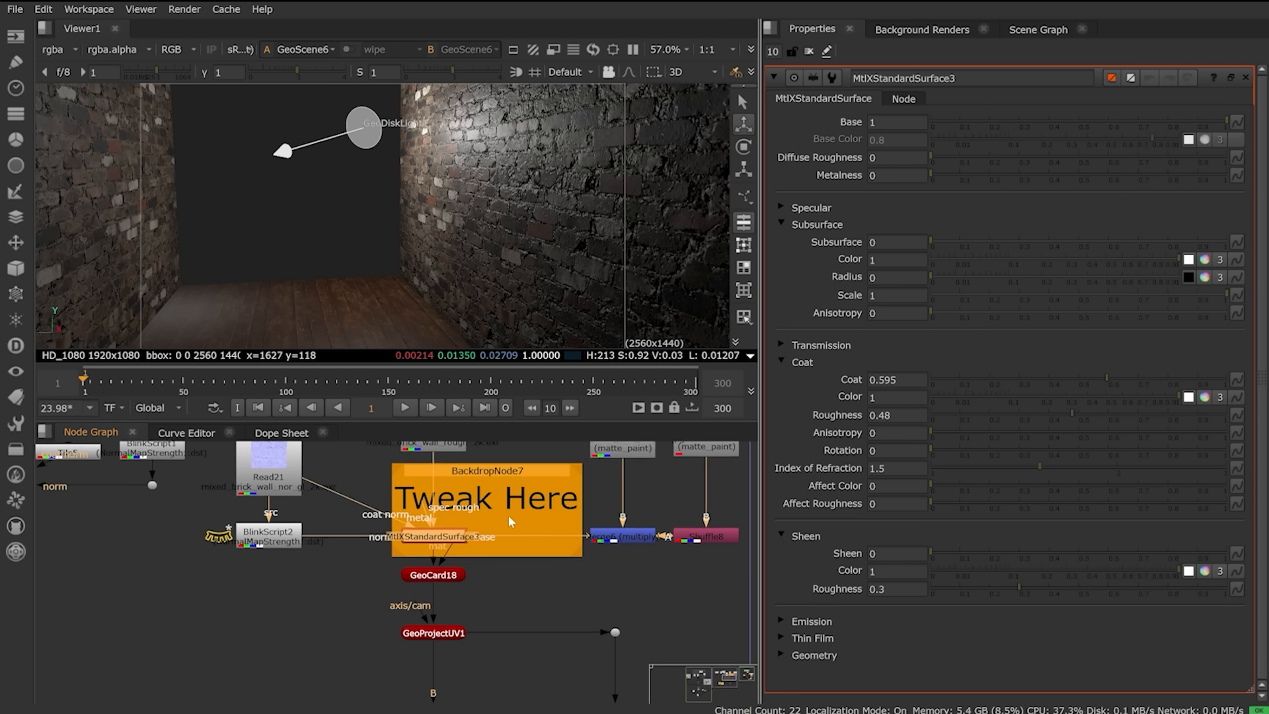
middle_drag(509, 514, 507, 591)
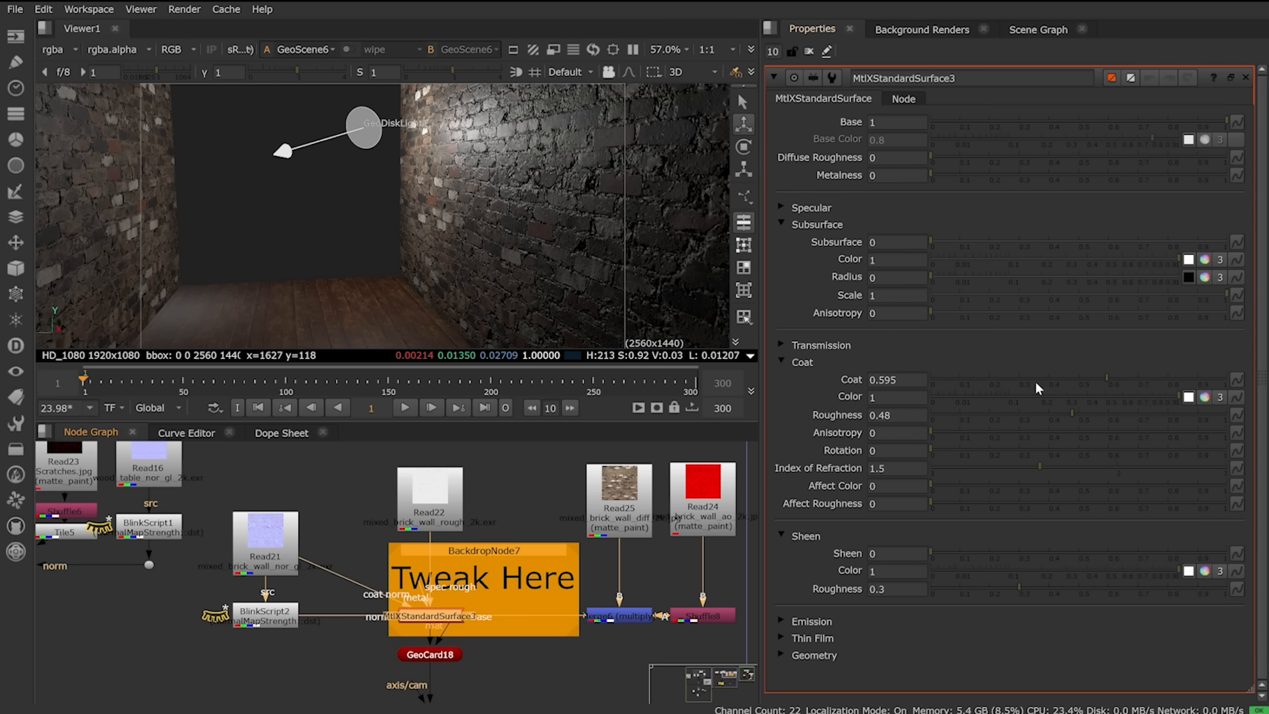
drag(1108, 377, 1070, 391)
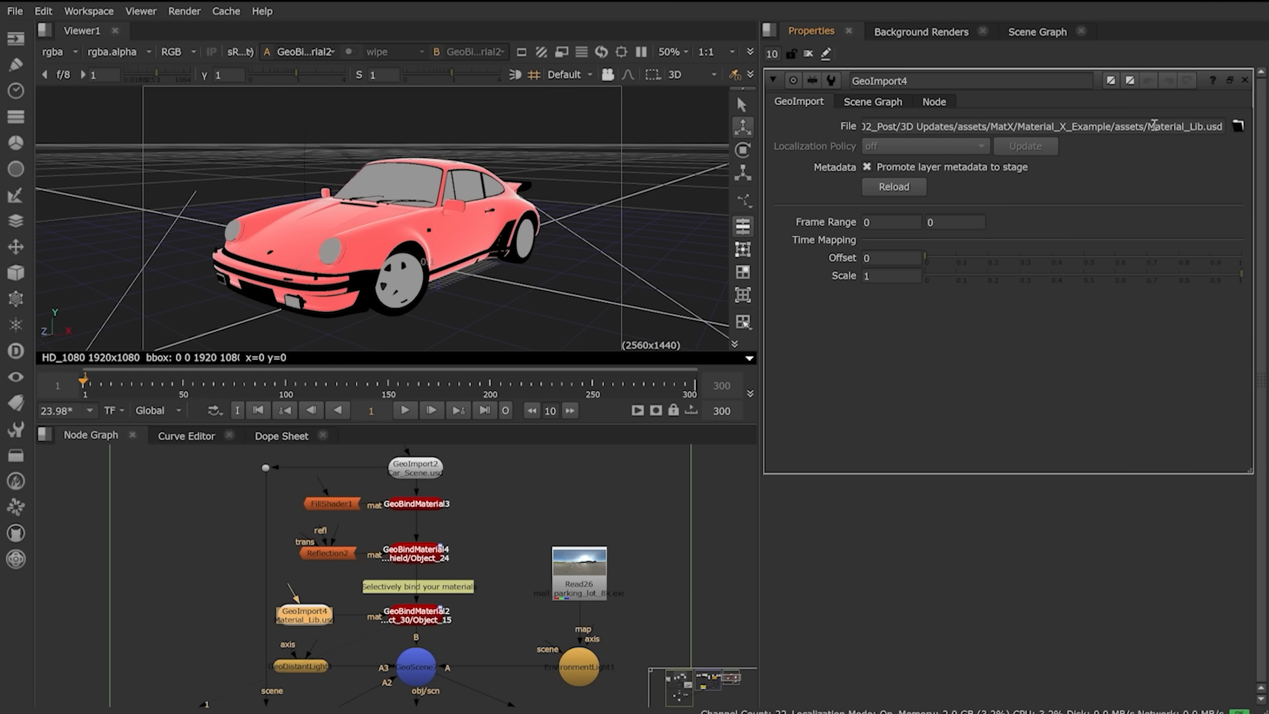
Step: Inspect the materials inside the imported Material_Lib.usd library
drag(1151, 126, 1199, 170)
click(1200, 169)
click(871, 101)
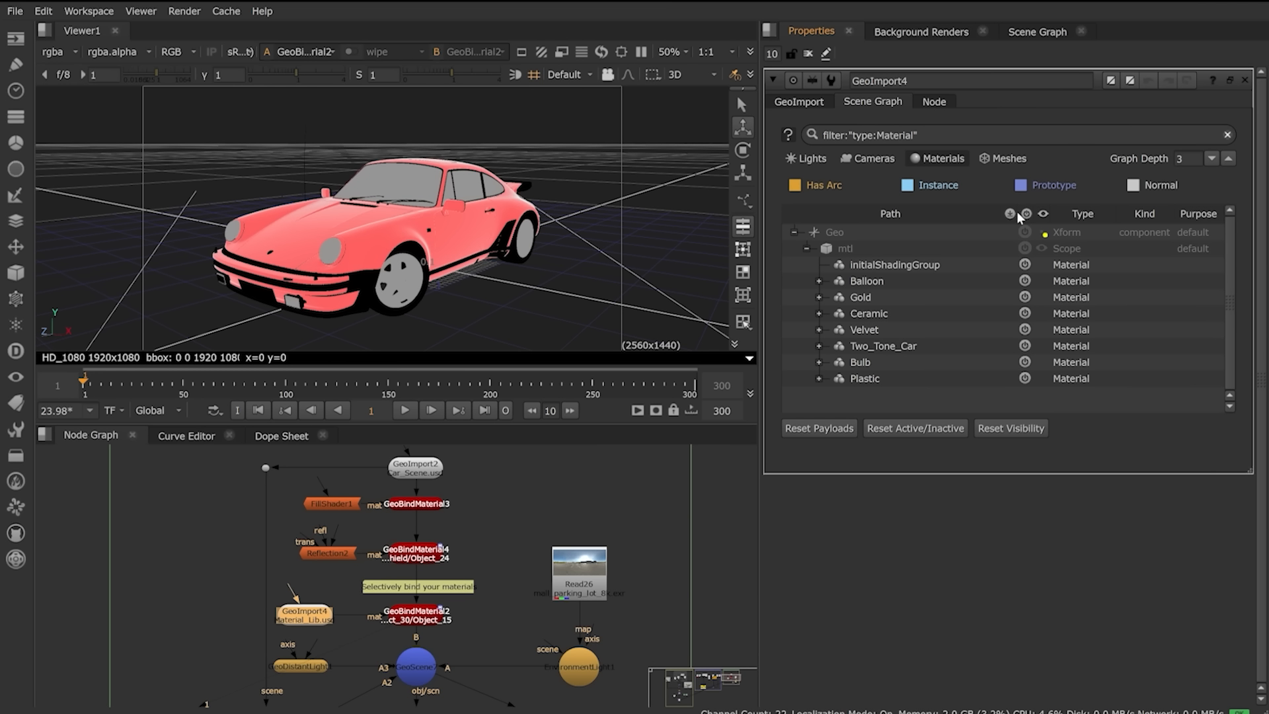
click(801, 102)
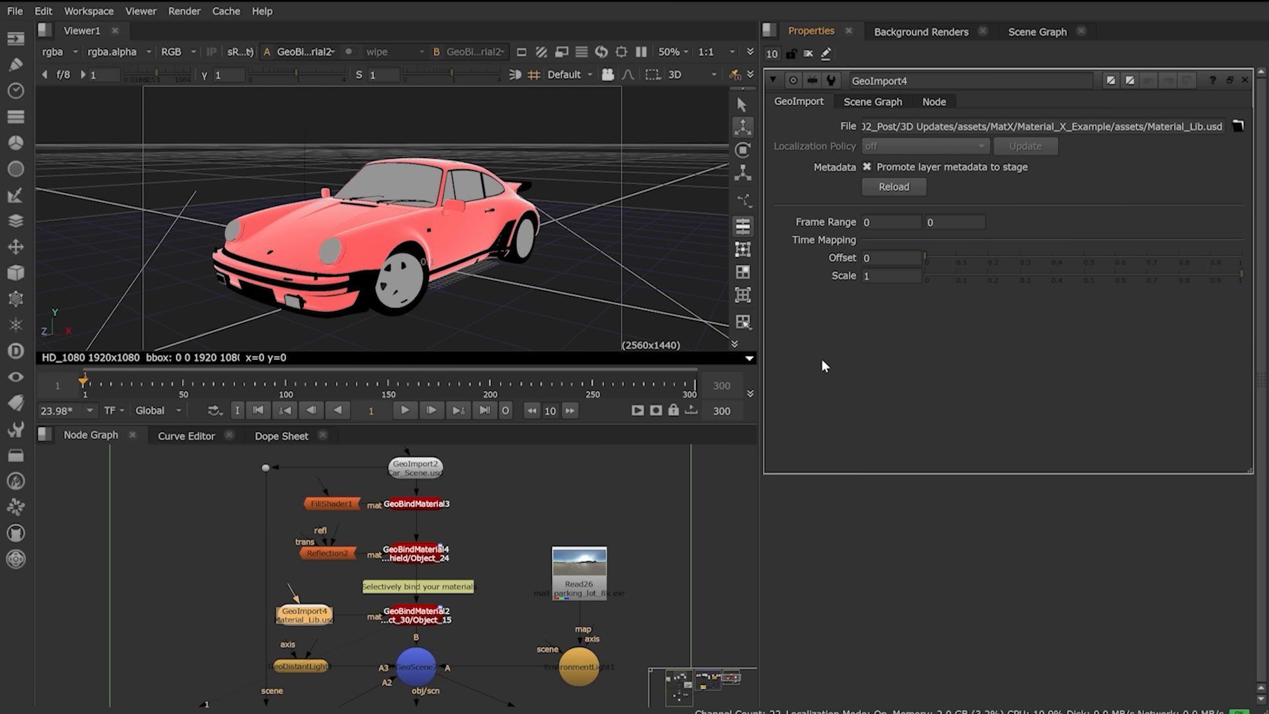
Step: In GeoBindMaterial2, bind Plastic to the car body, then switch it to Velvet
double_click(419, 624)
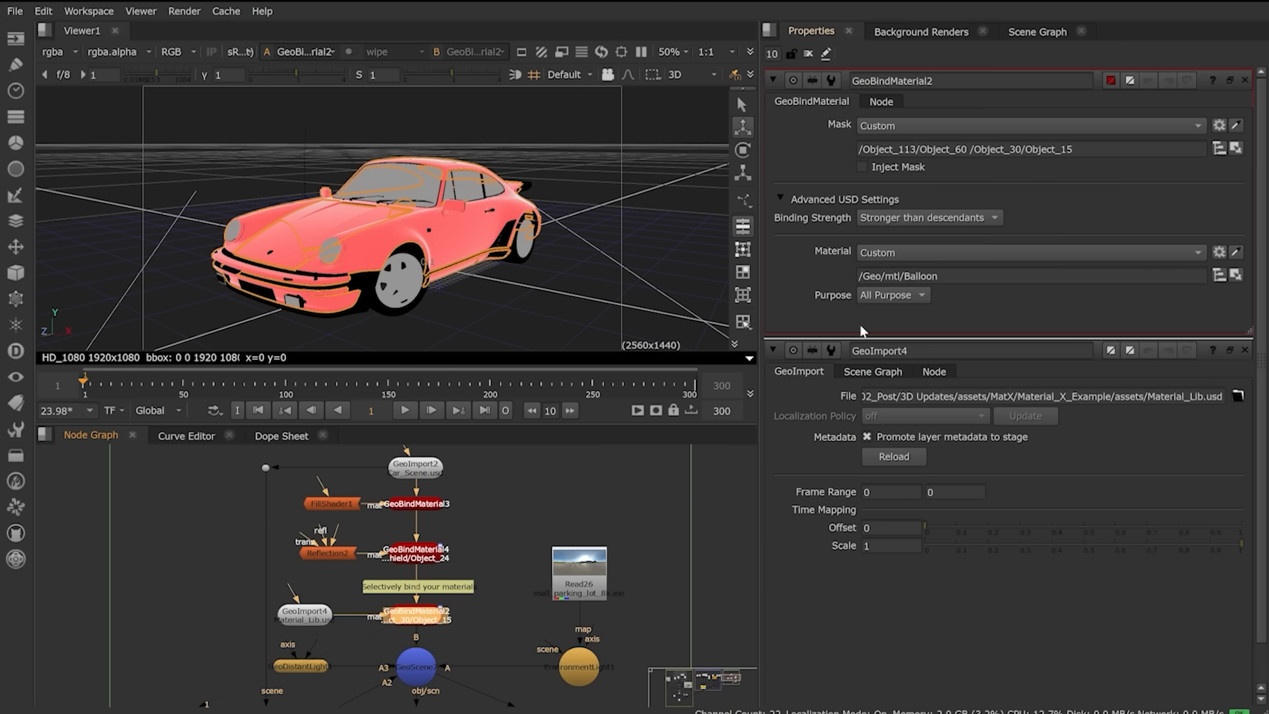
click(1219, 274)
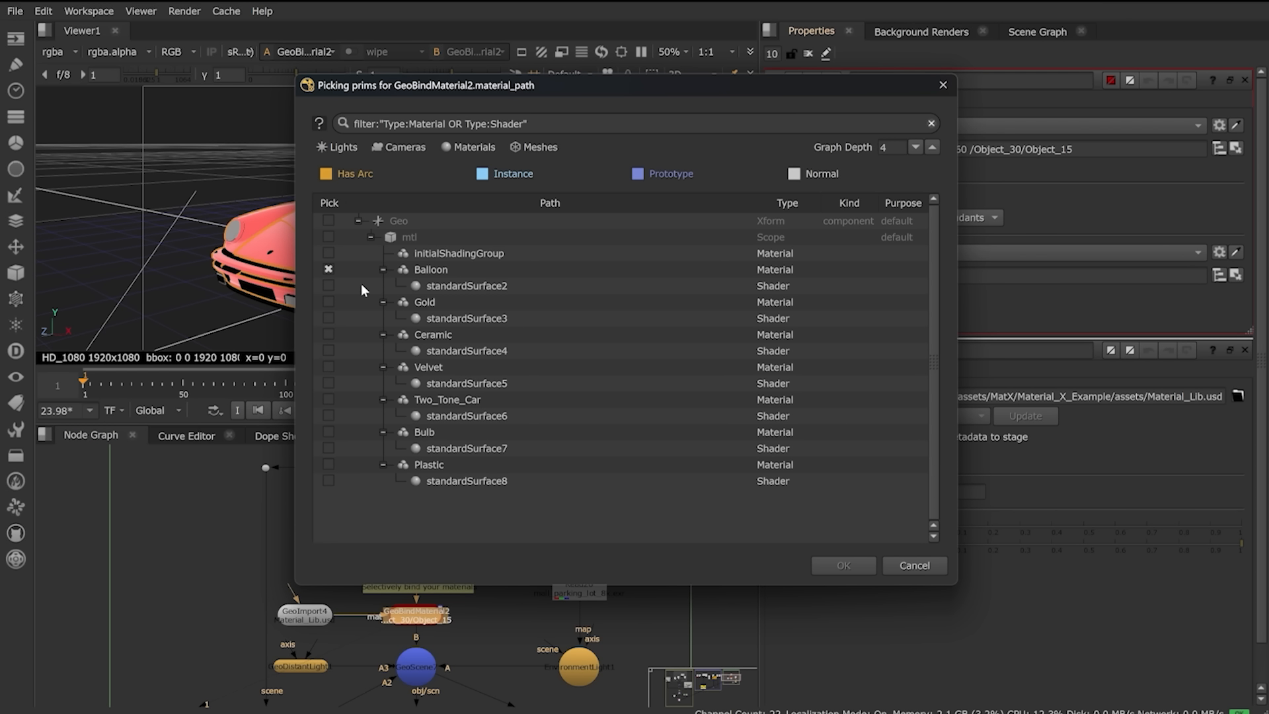
click(328, 269)
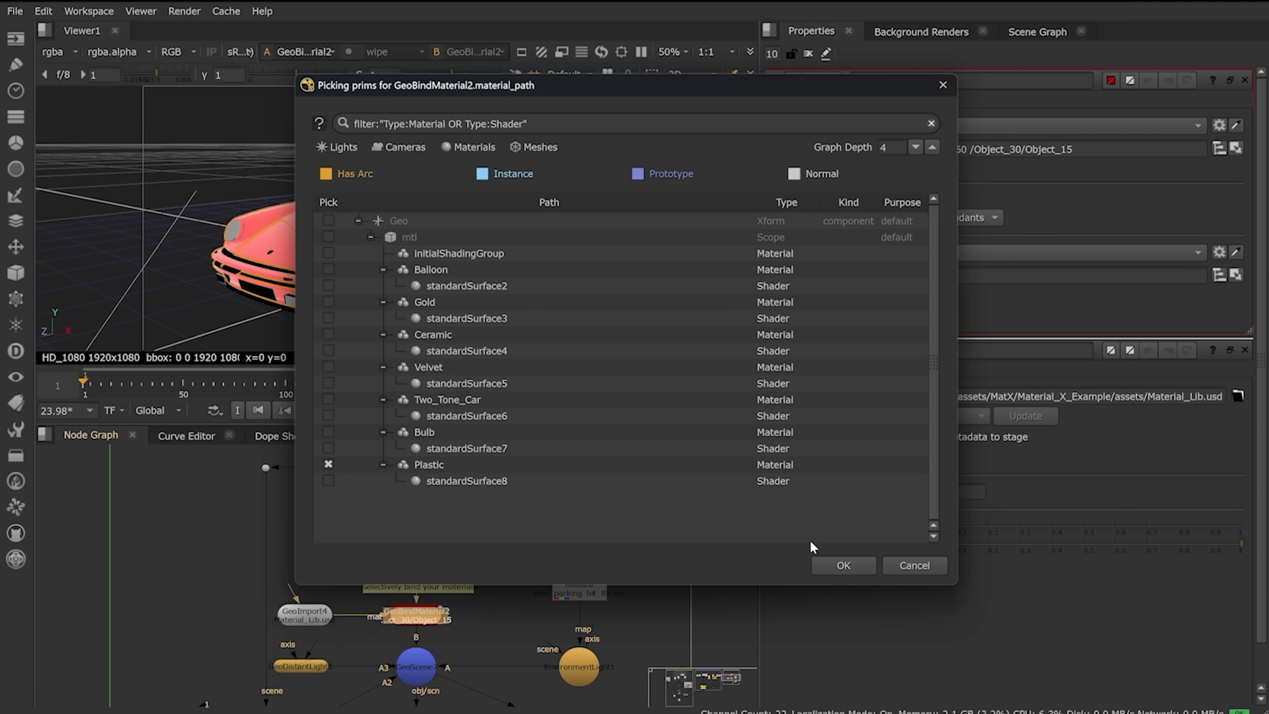
click(835, 566)
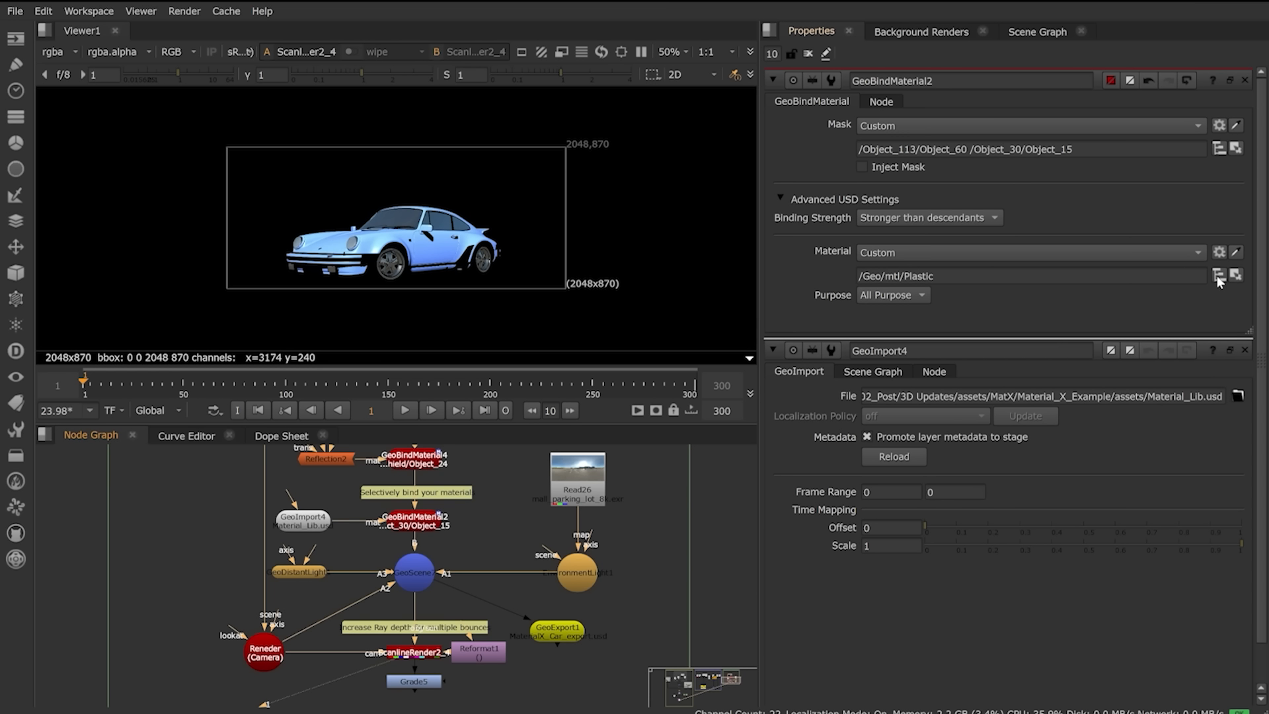
click(1219, 276)
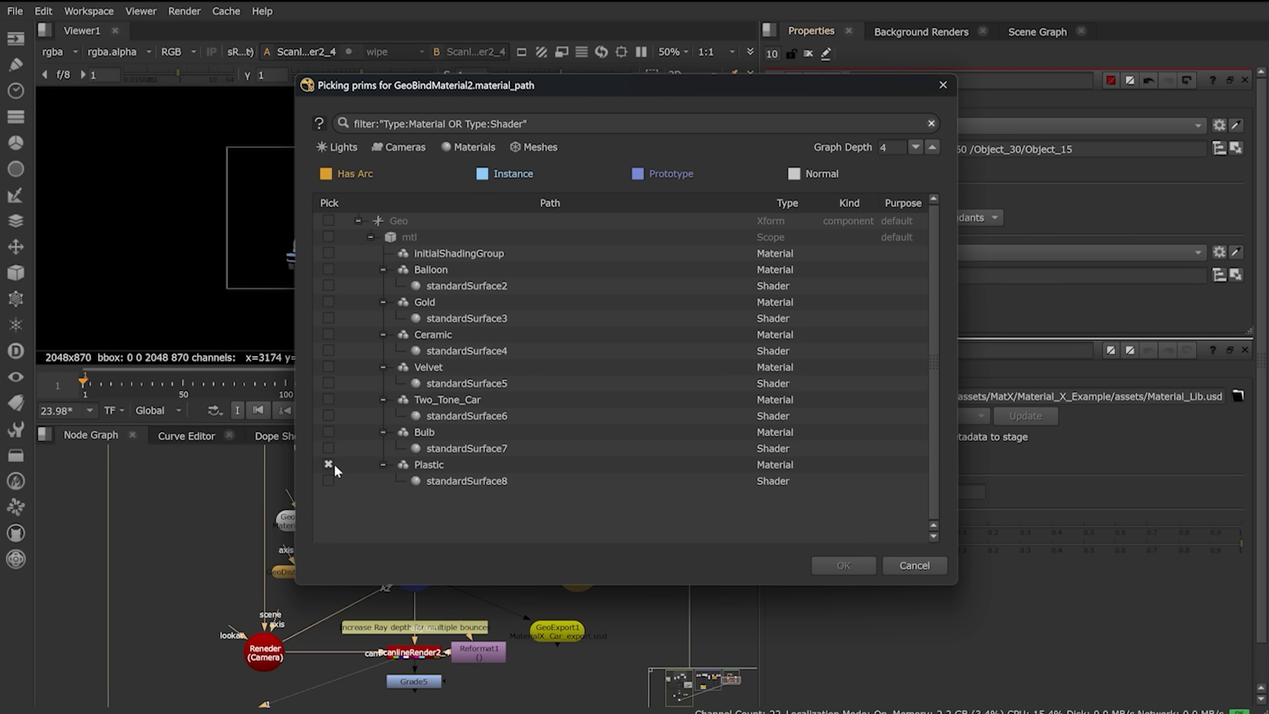
click(328, 464)
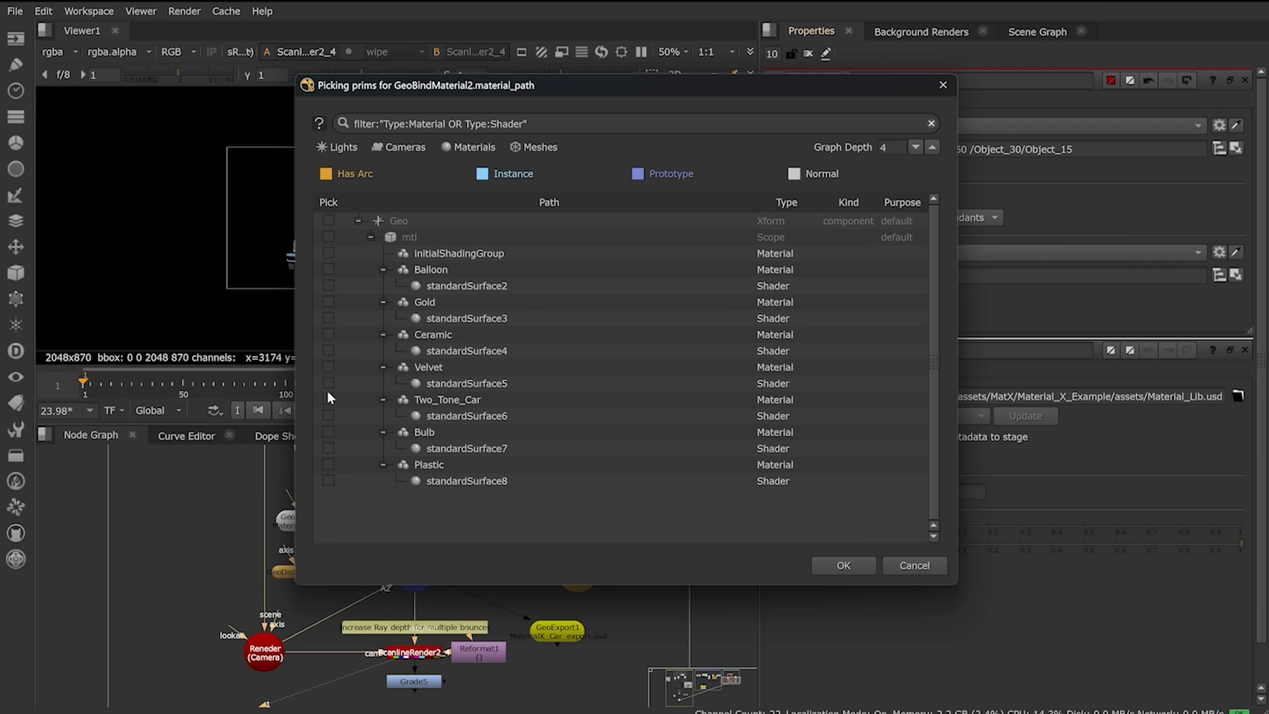
click(850, 567)
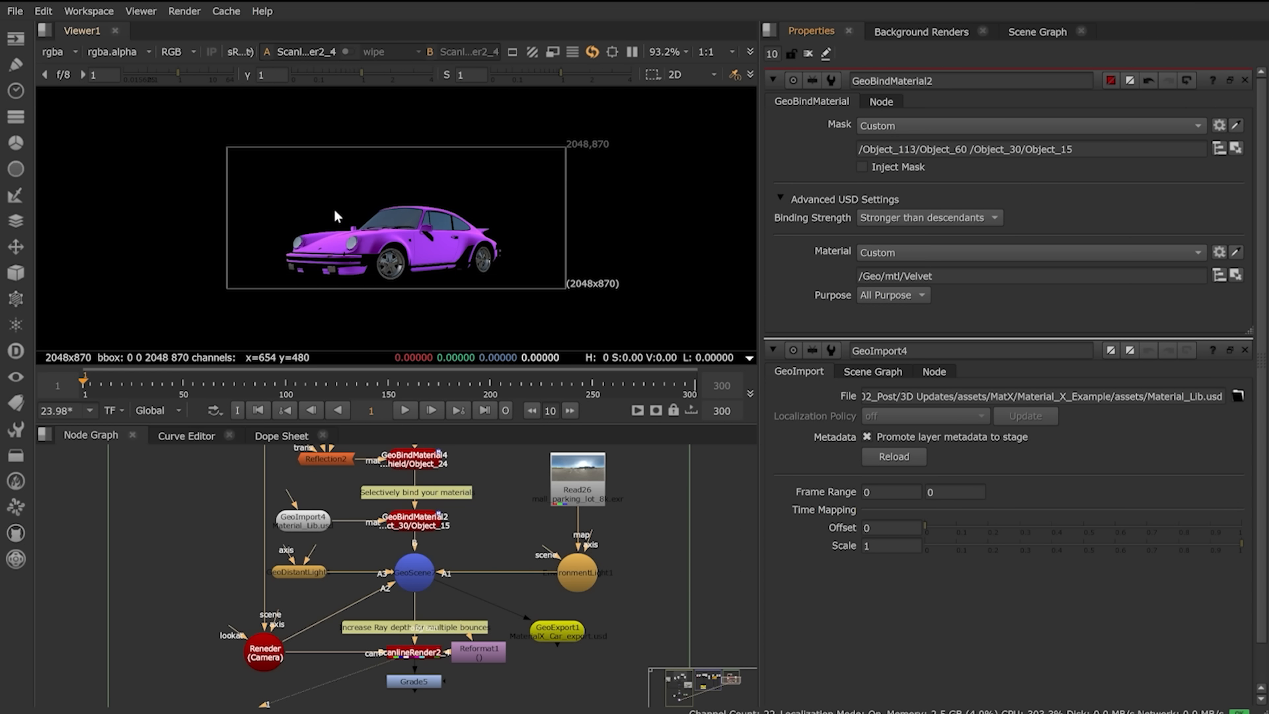
scroll(461, 243, up, 2)
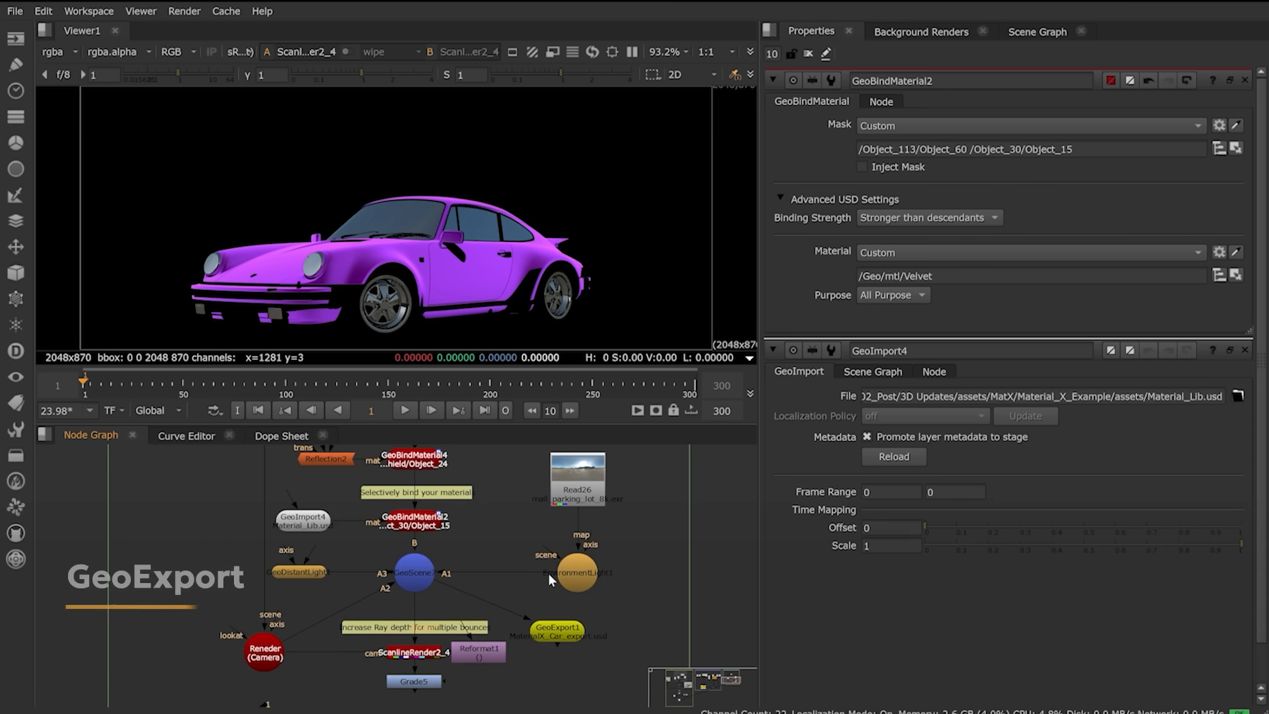
Step: In GeoExport1, confirm the MaterialX_Car_export.usd file path and keep the usd format
double_click(561, 633)
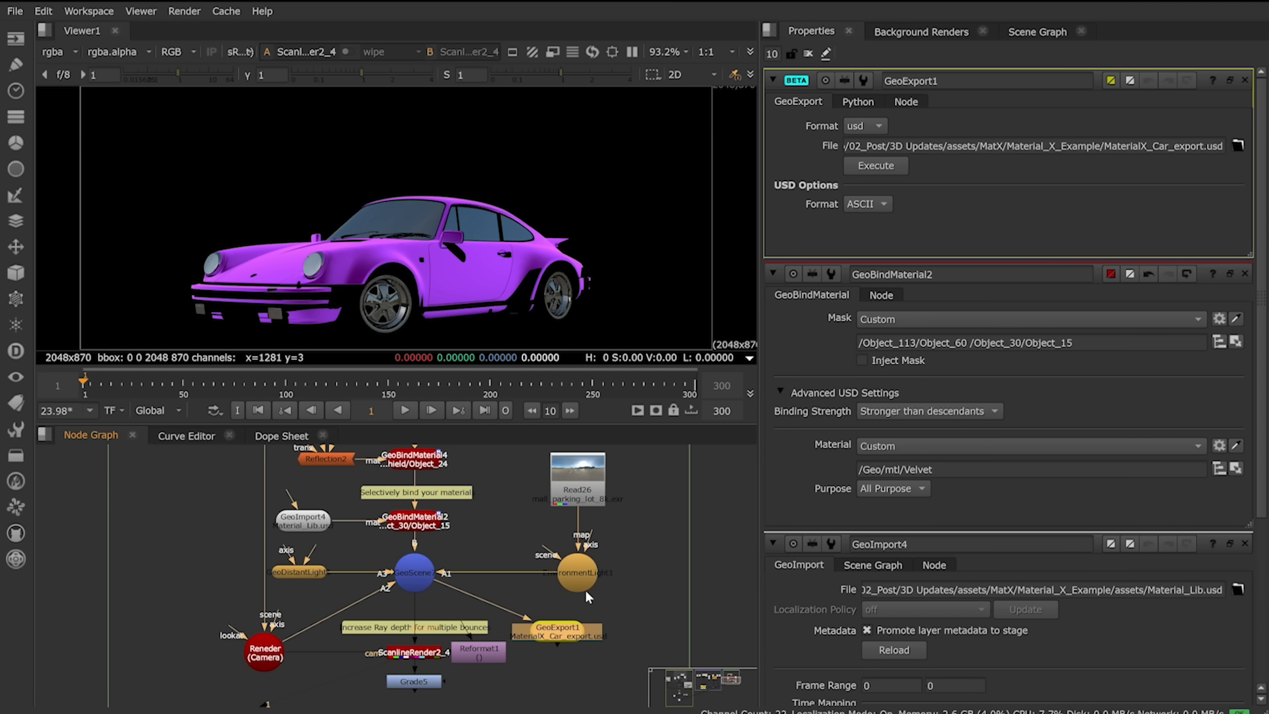
click(1238, 145)
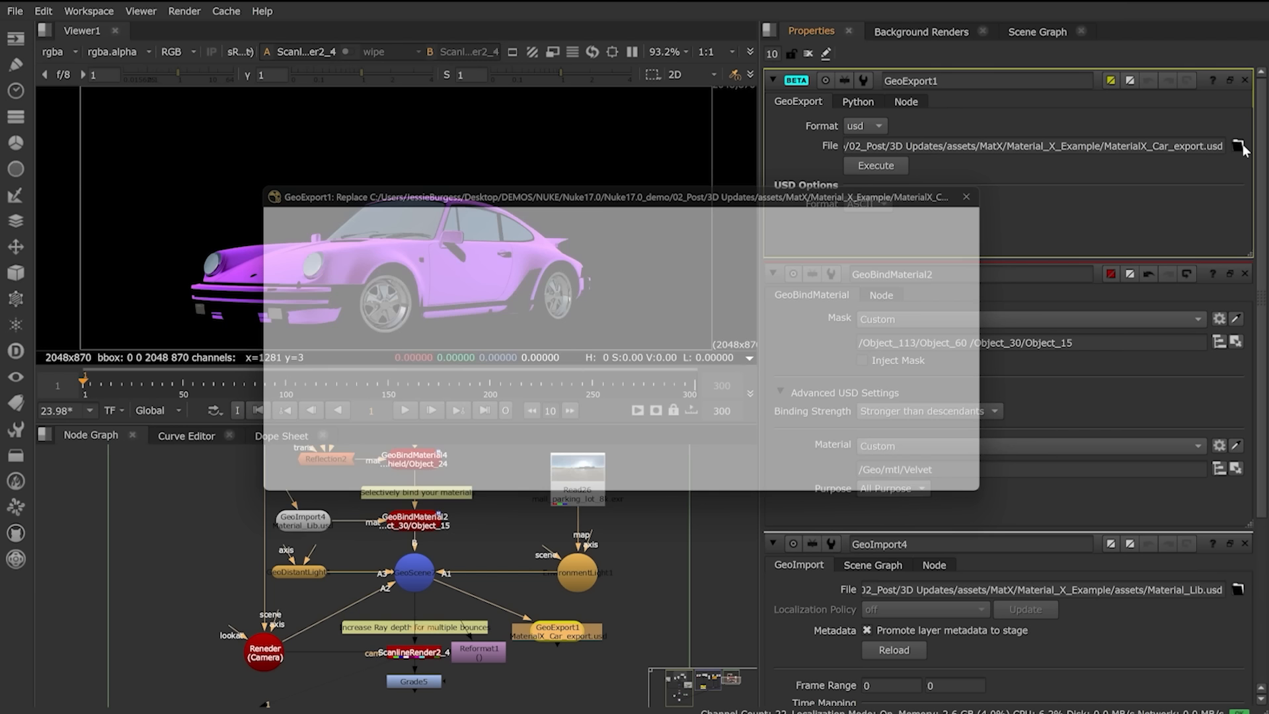
click(953, 478)
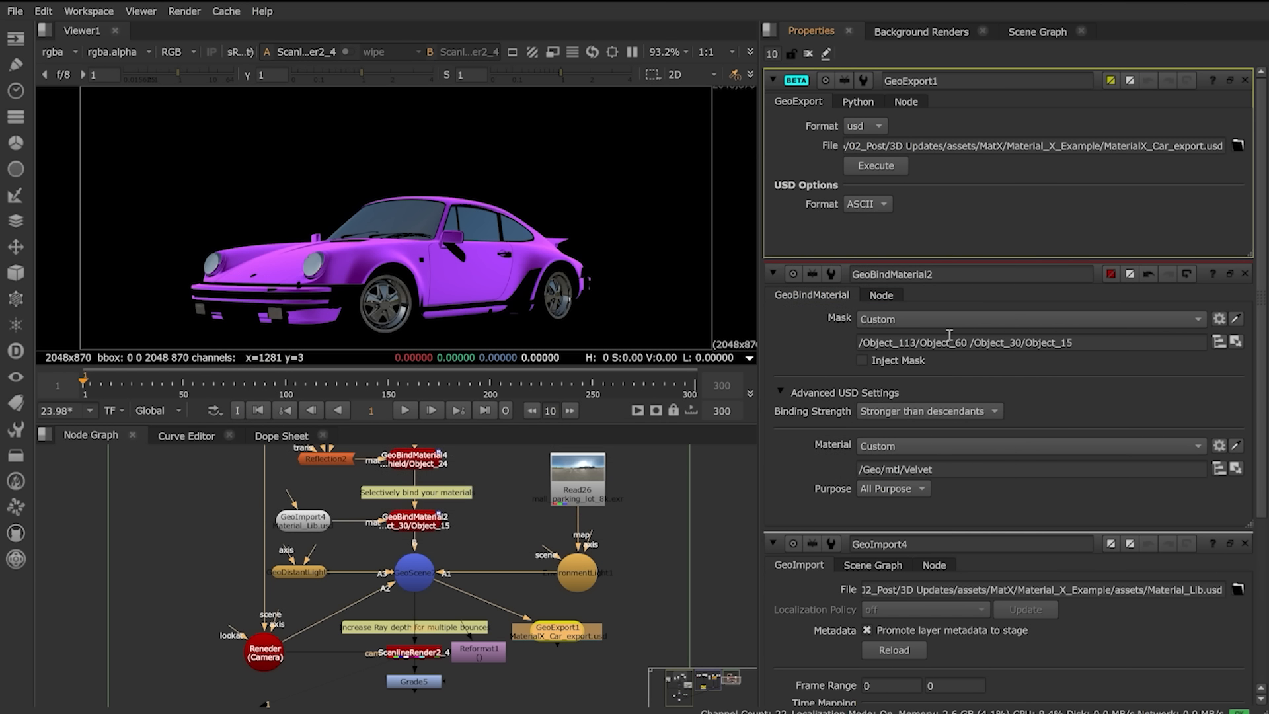
click(874, 126)
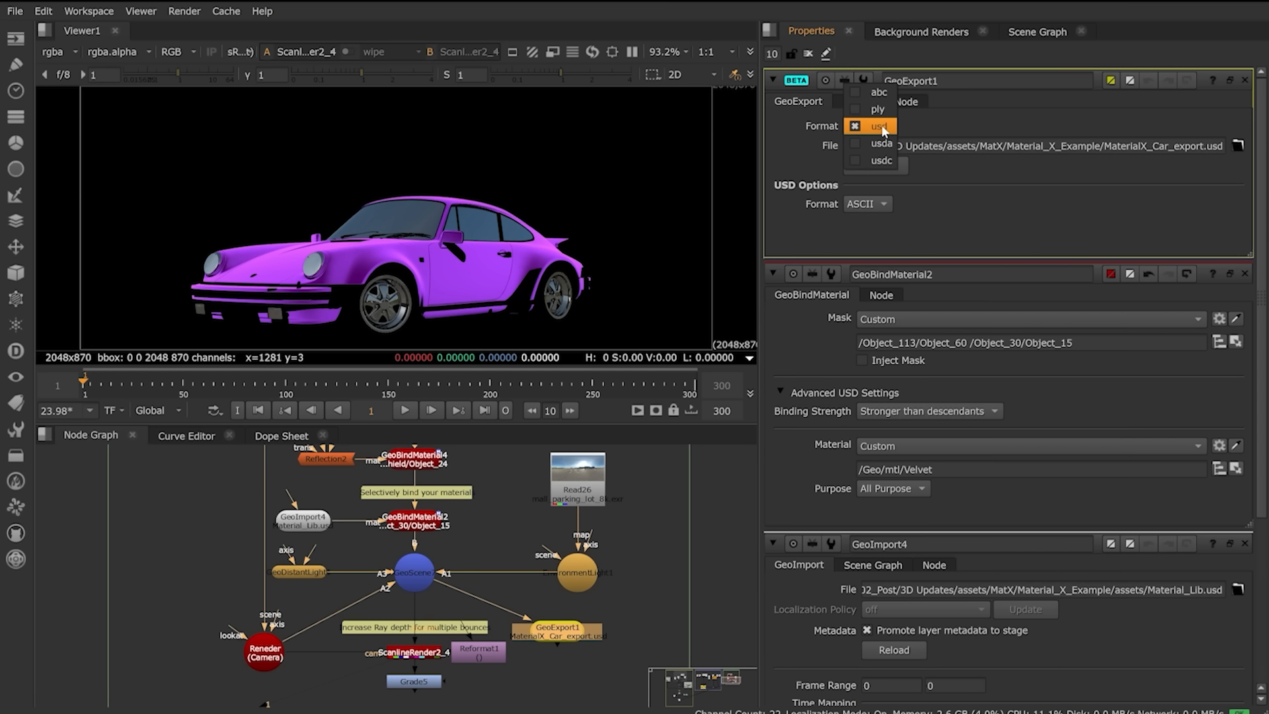
click(879, 126)
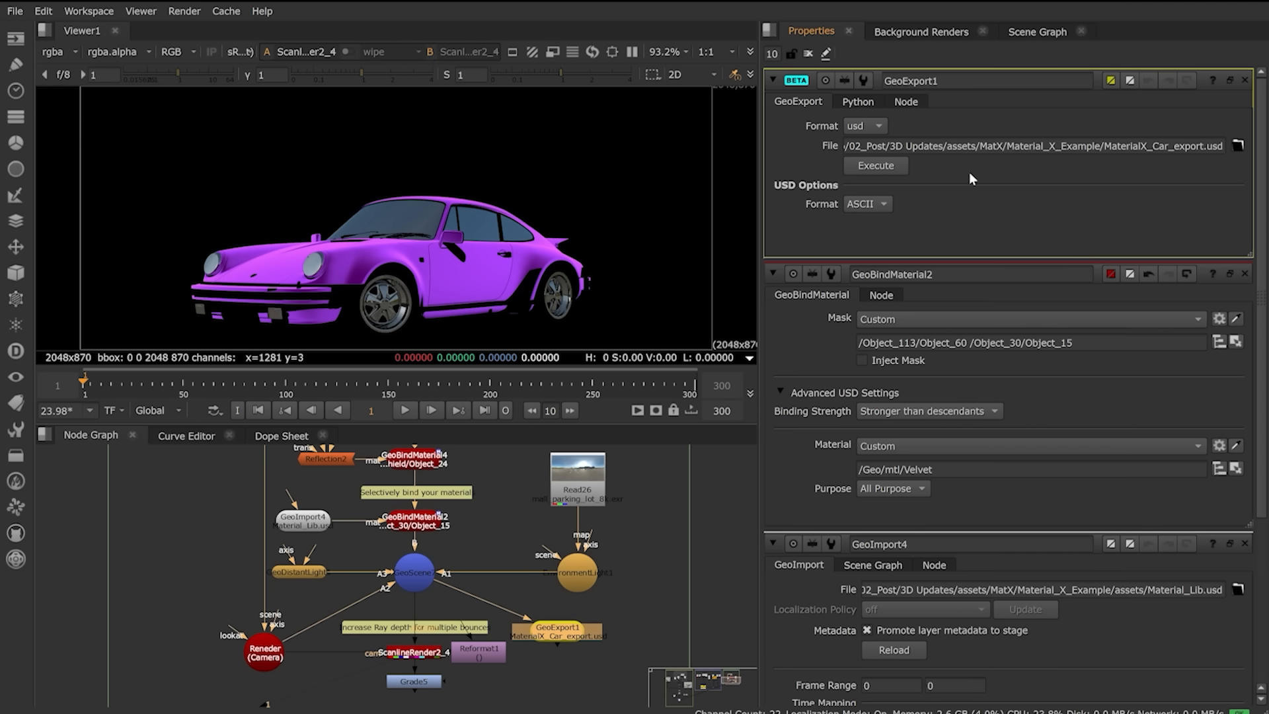
Step: Execute the export with the frame range set to 1-1
click(897, 160)
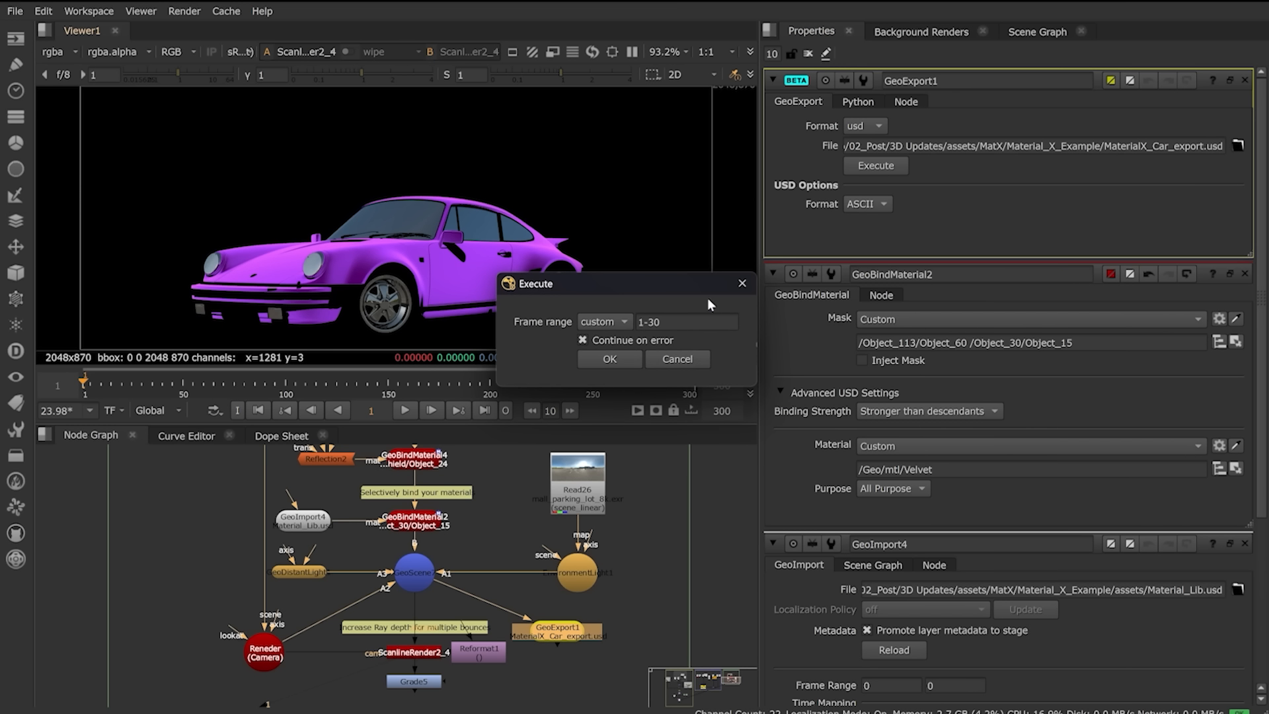
drag(663, 322, 650, 321)
text(1)
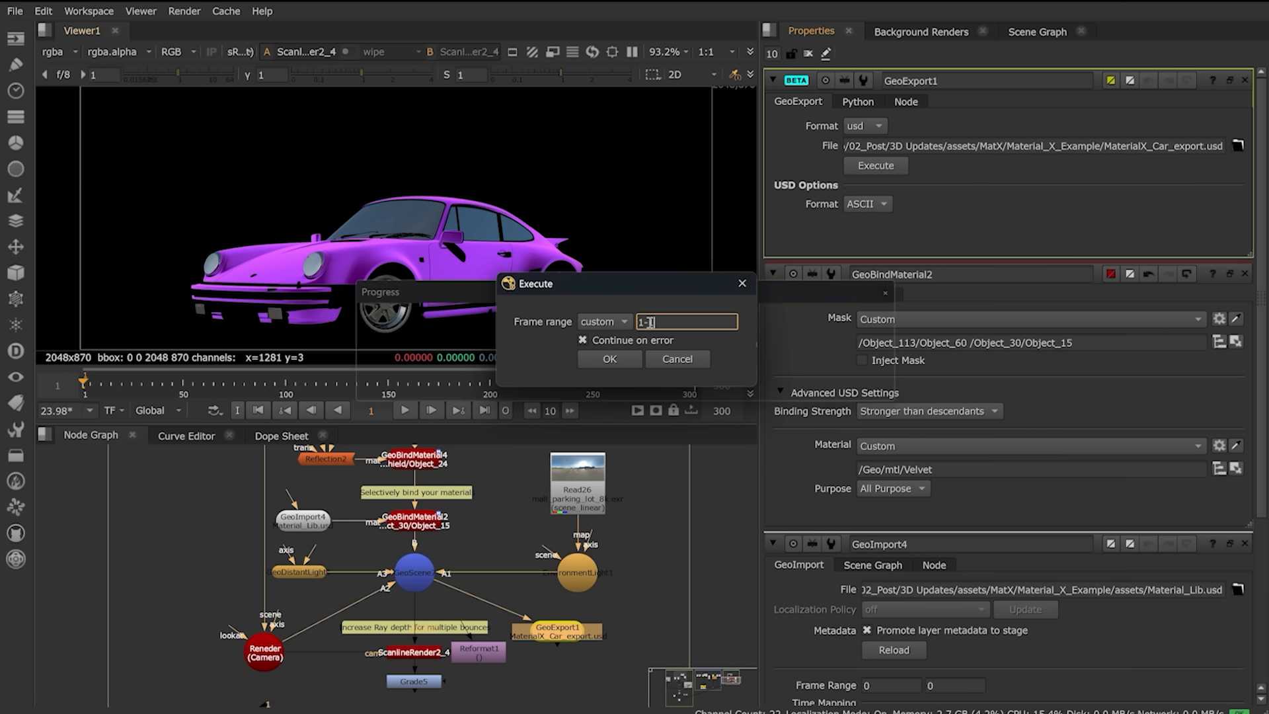
key(Return)
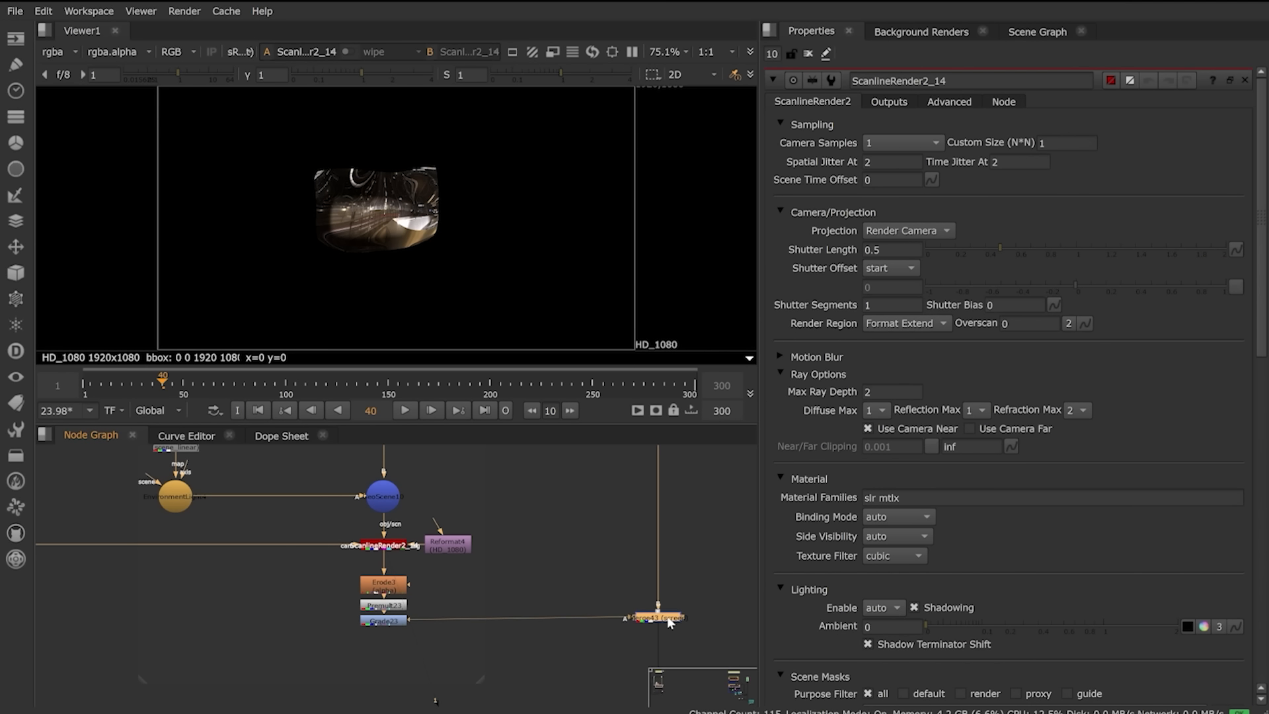
Step: Look through /Shot_Cam on Merge43, then orbit around the point-lit ground plane
key(1)
double_click(664, 618)
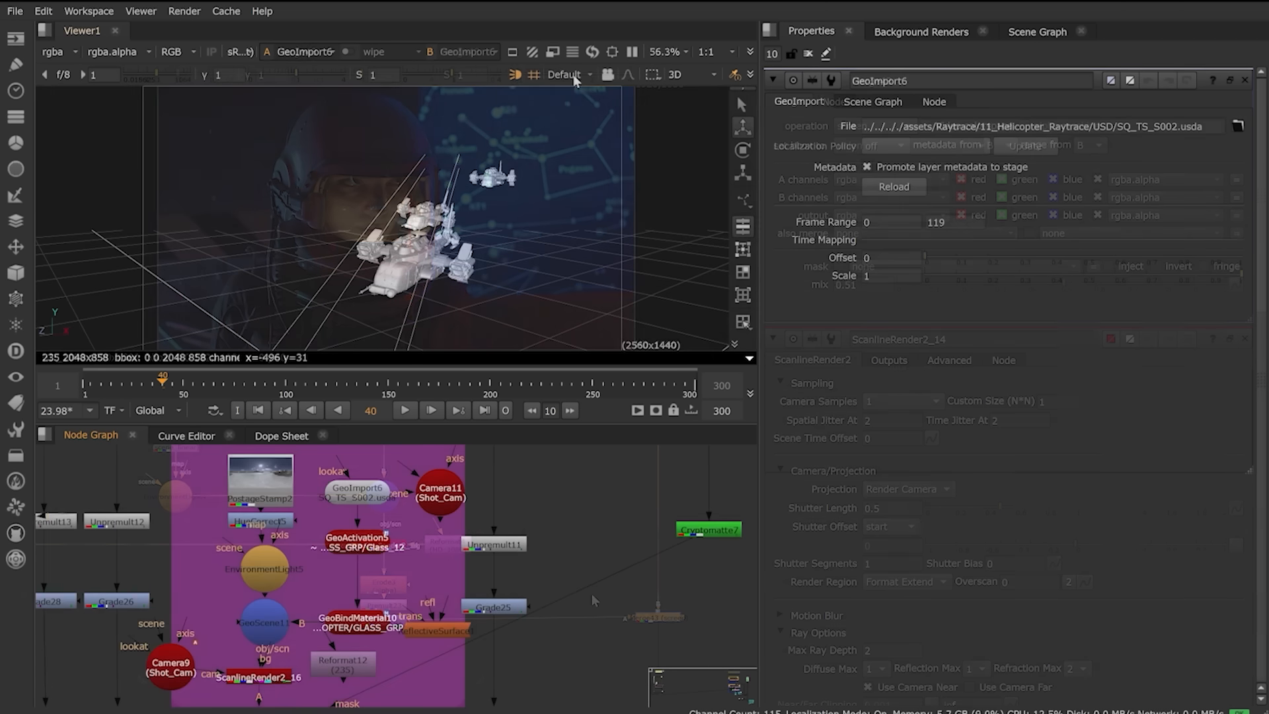
click(569, 74)
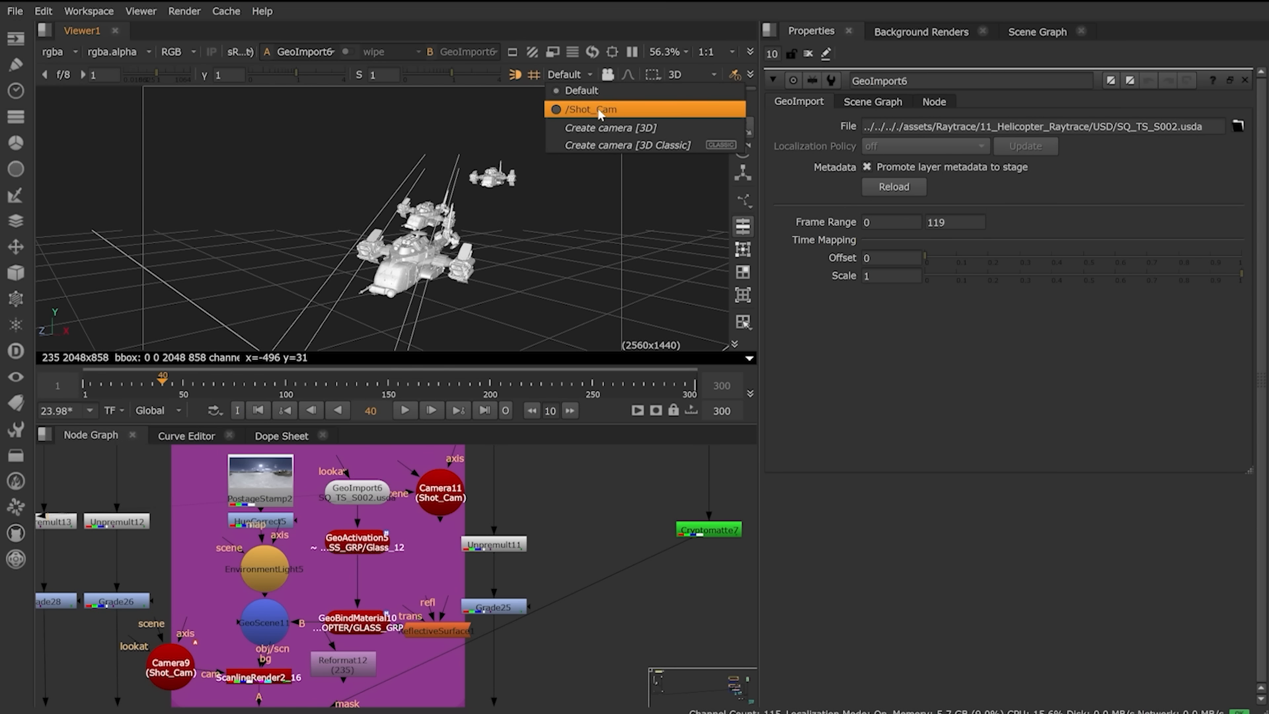
click(598, 110)
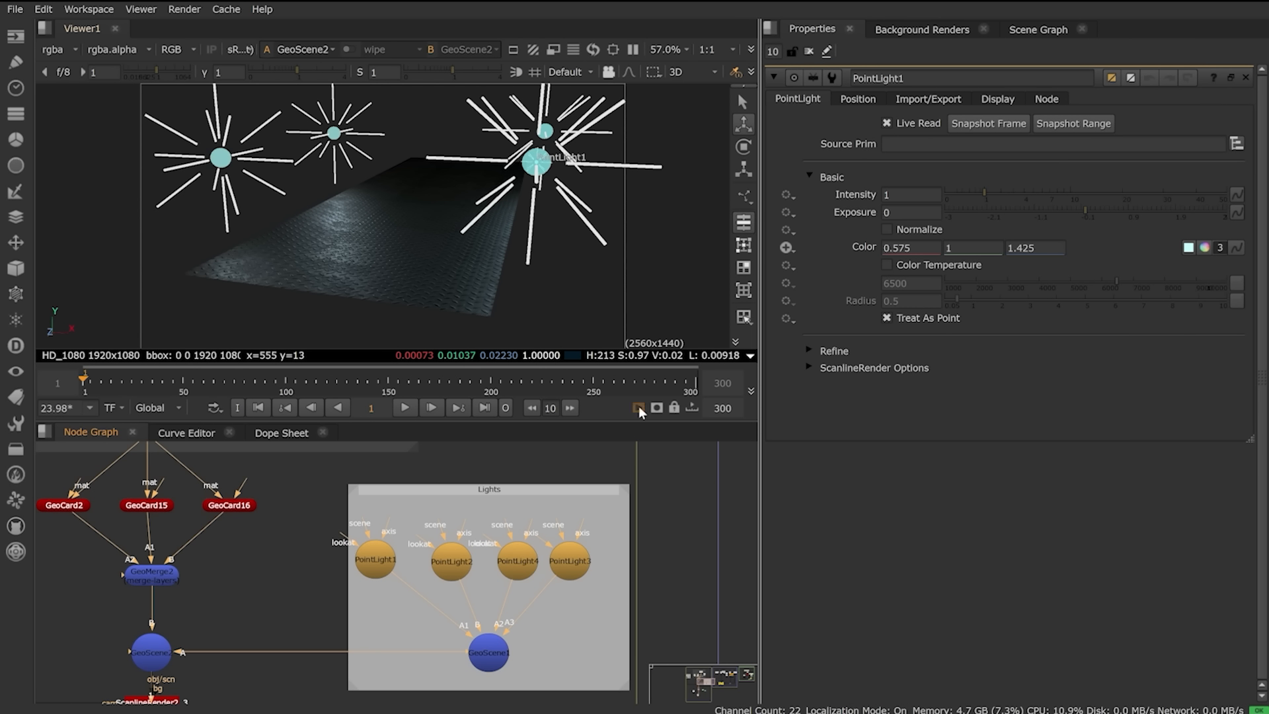
ctrl+drag(403, 255, 344, 289)
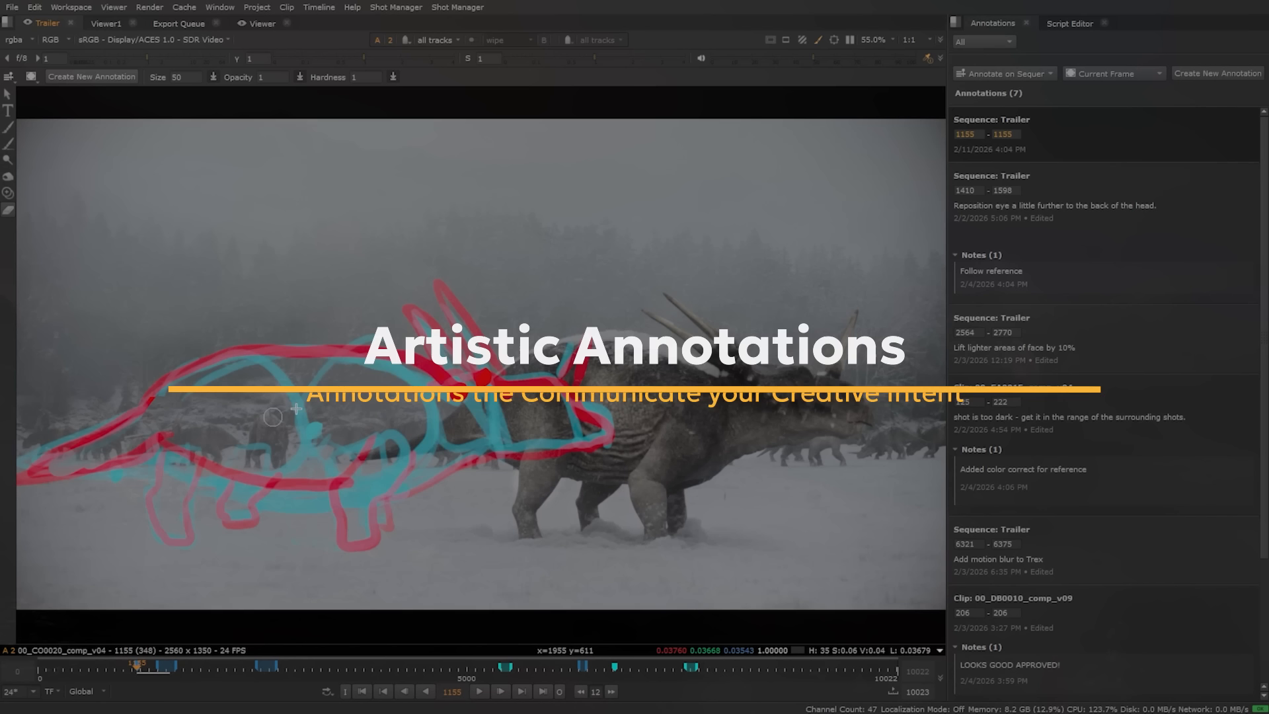
Step: Sketch annotation strokes over the dinosaur and the man's hair and shoulder
mouse_move(166, 502)
mouse_down()
mouse_move(410, 489)
mouse_move(419, 326)
mouse_move(240, 467)
mouse_move(348, 346)
mouse_move(454, 352)
mouse_up()
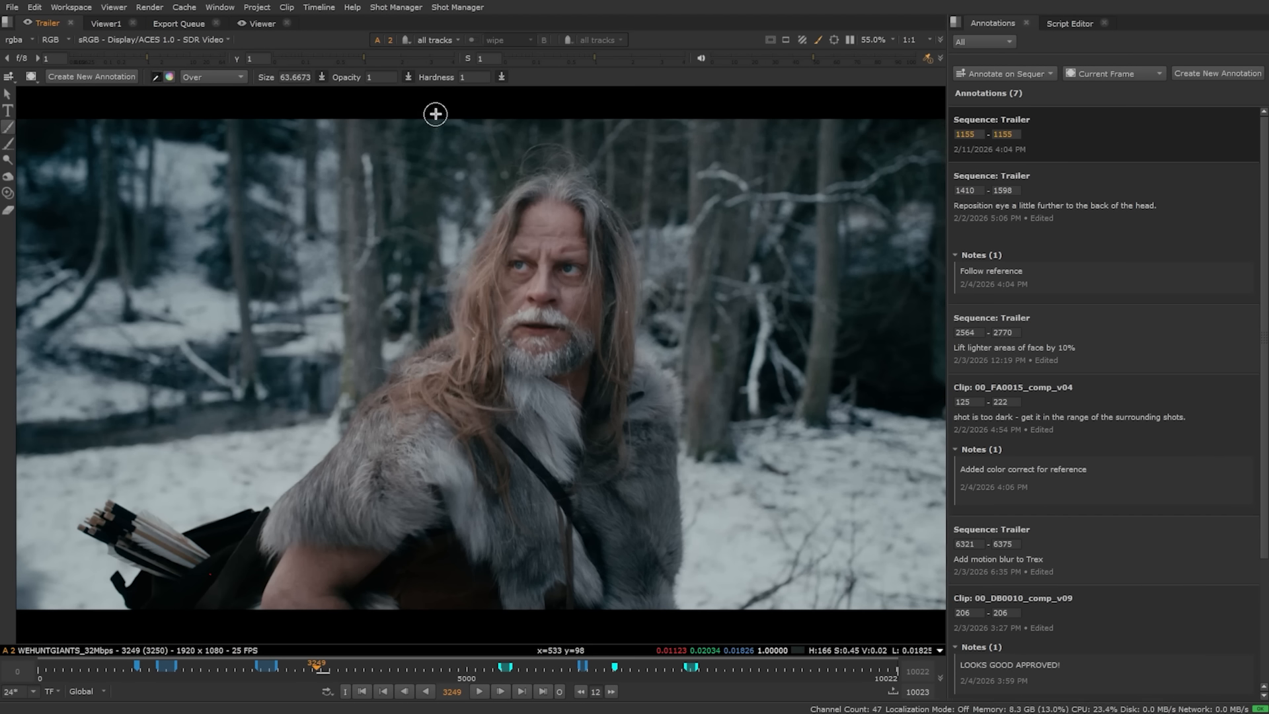
mouse_move(499, 222)
mouse_down()
mouse_move(466, 350)
mouse_move(433, 374)
mouse_move(539, 185)
mouse_up()
mouse_move(629, 305)
mouse_down()
mouse_move(558, 181)
mouse_move(504, 329)
mouse_move(575, 343)
mouse_up()
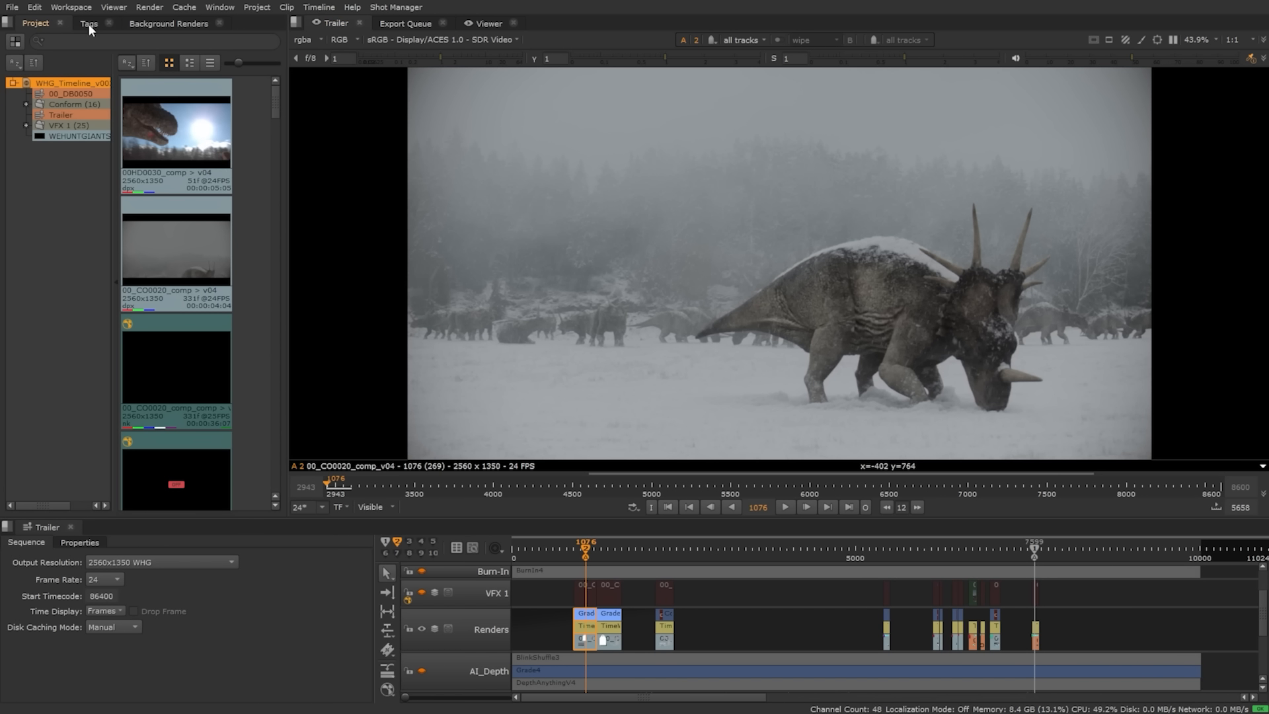
Step: Switch to the Annotations workspace layout
click(78, 7)
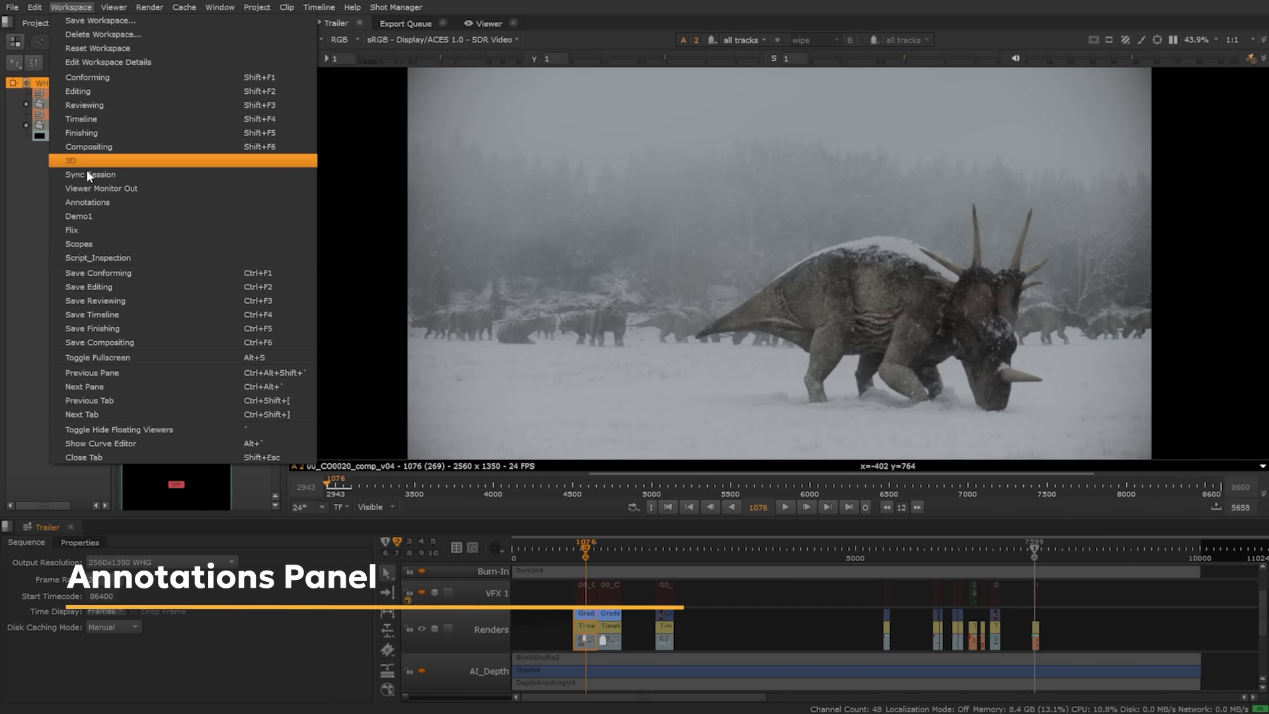
click(86, 203)
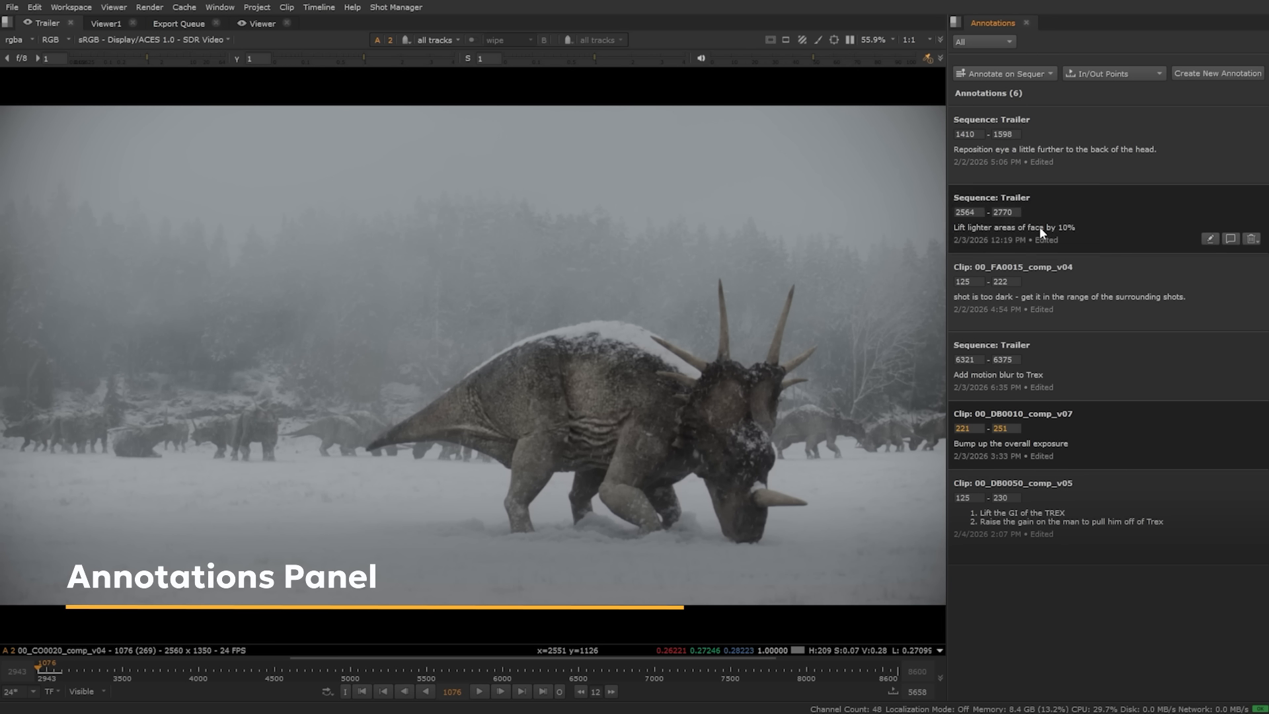
click(818, 39)
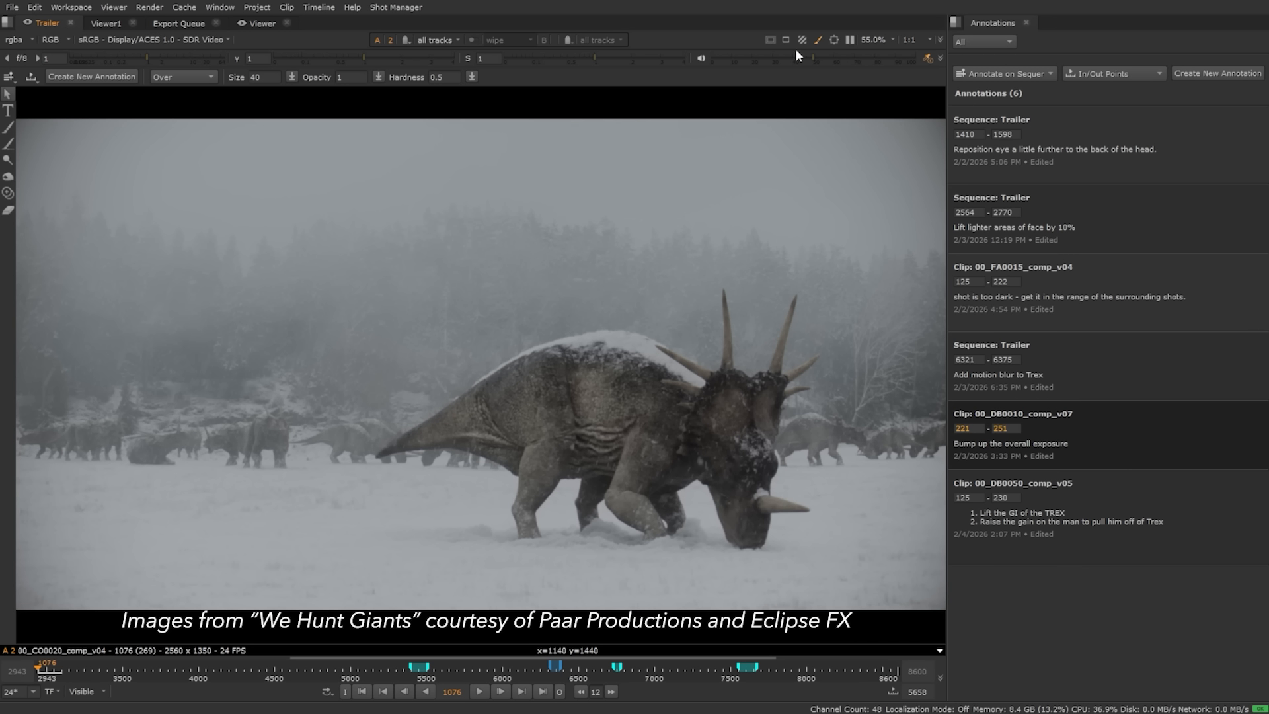
click(817, 40)
Step: Step through the annotations list, ending on the DB0010 exposure annotation
click(1081, 146)
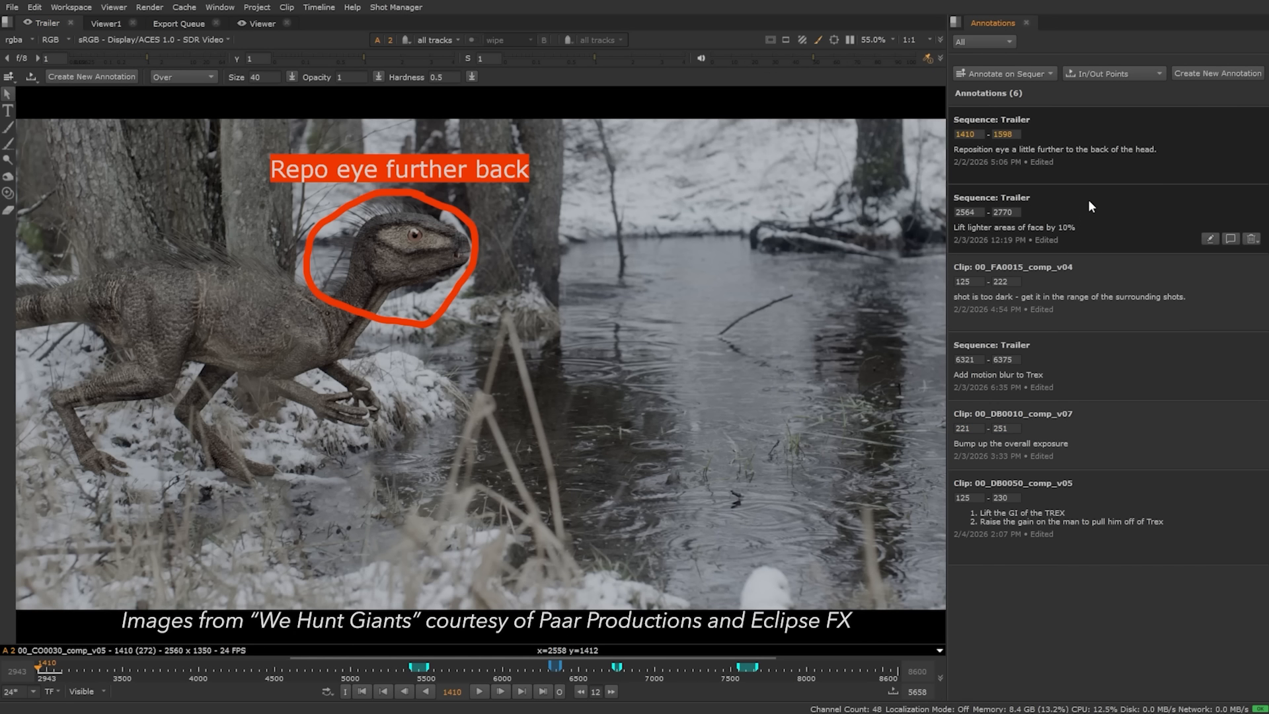
click(1081, 244)
click(1097, 294)
click(1113, 348)
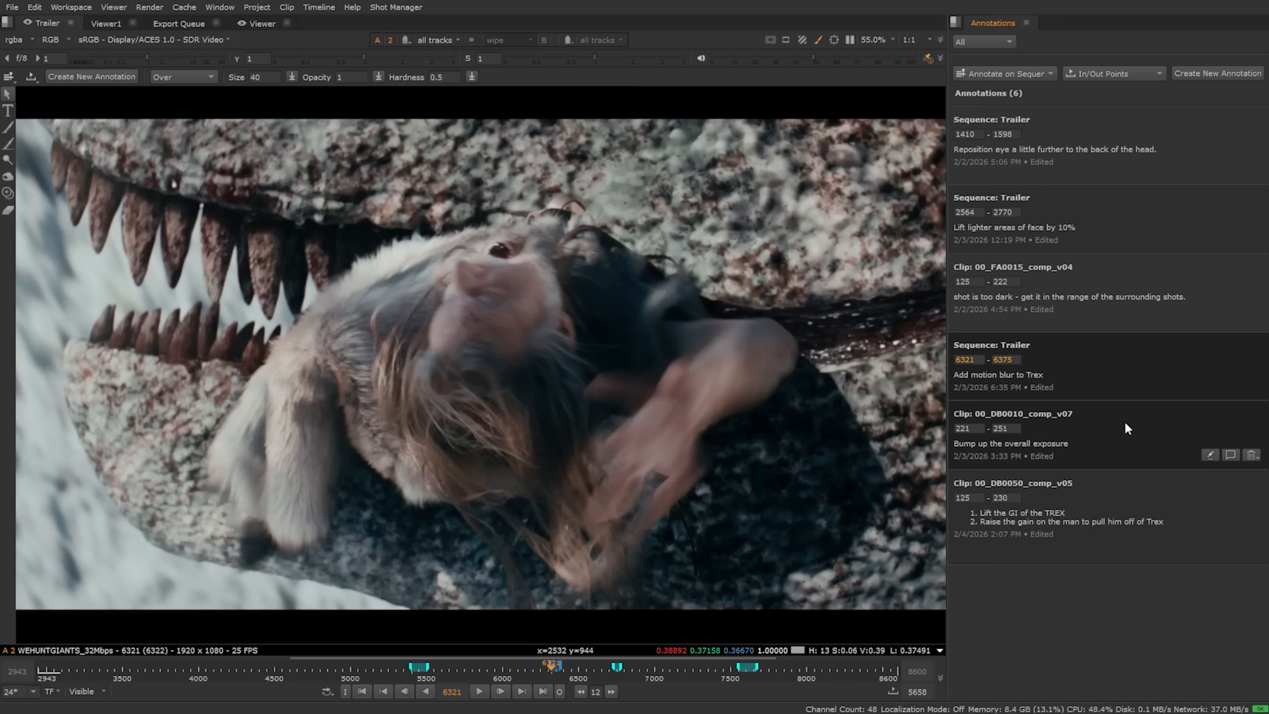
click(1124, 422)
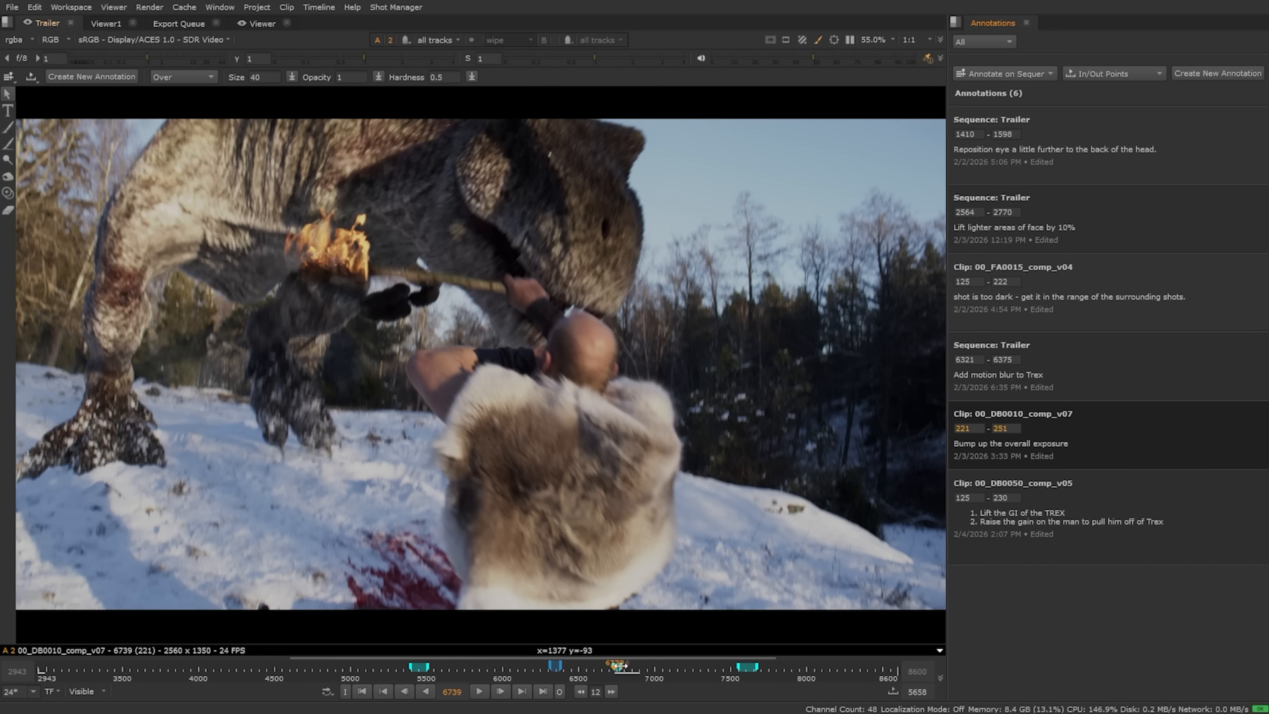
click(1085, 370)
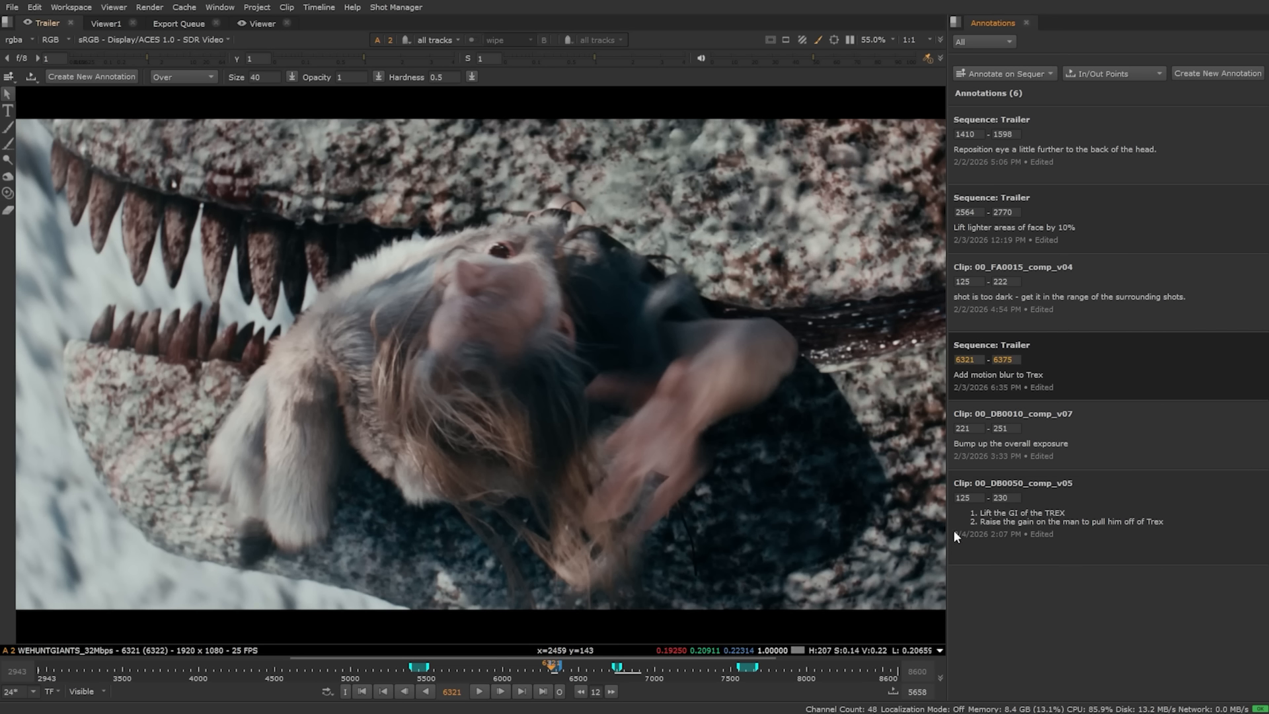
click(1095, 426)
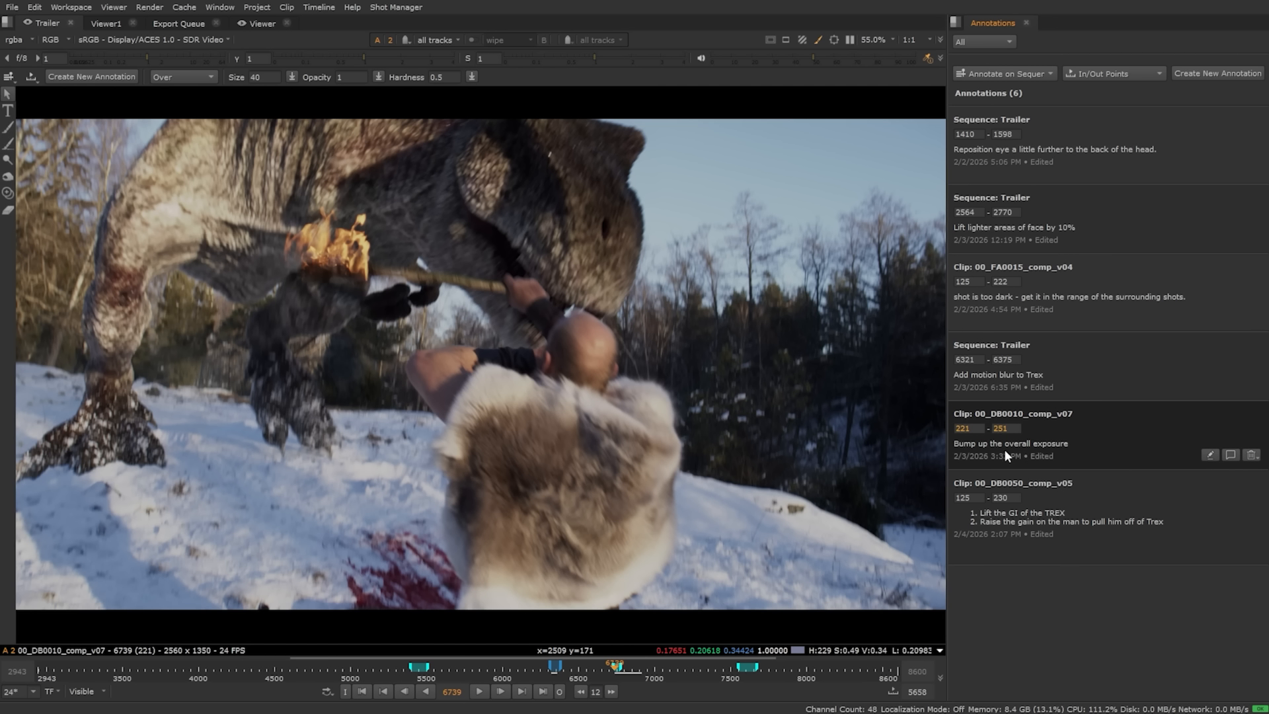
Step: Switch the 00_DB0010 shot to version v09 after previewing v08
click(659, 431)
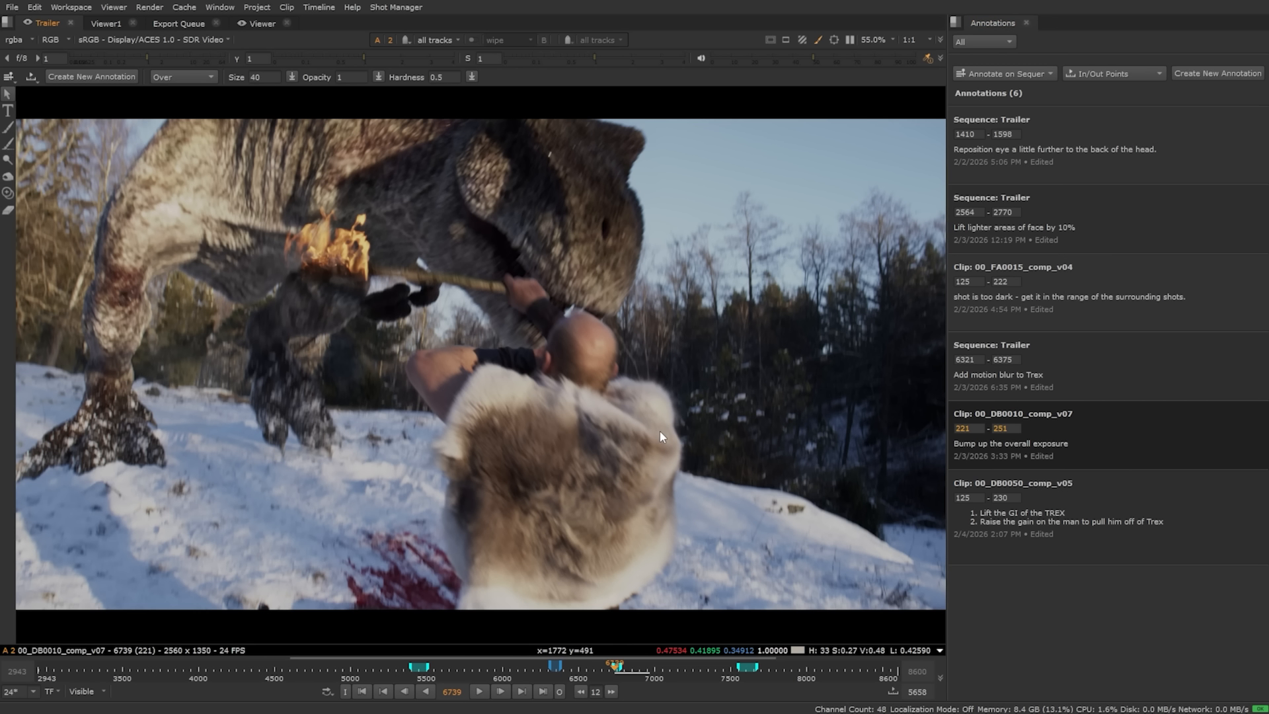
key(v)
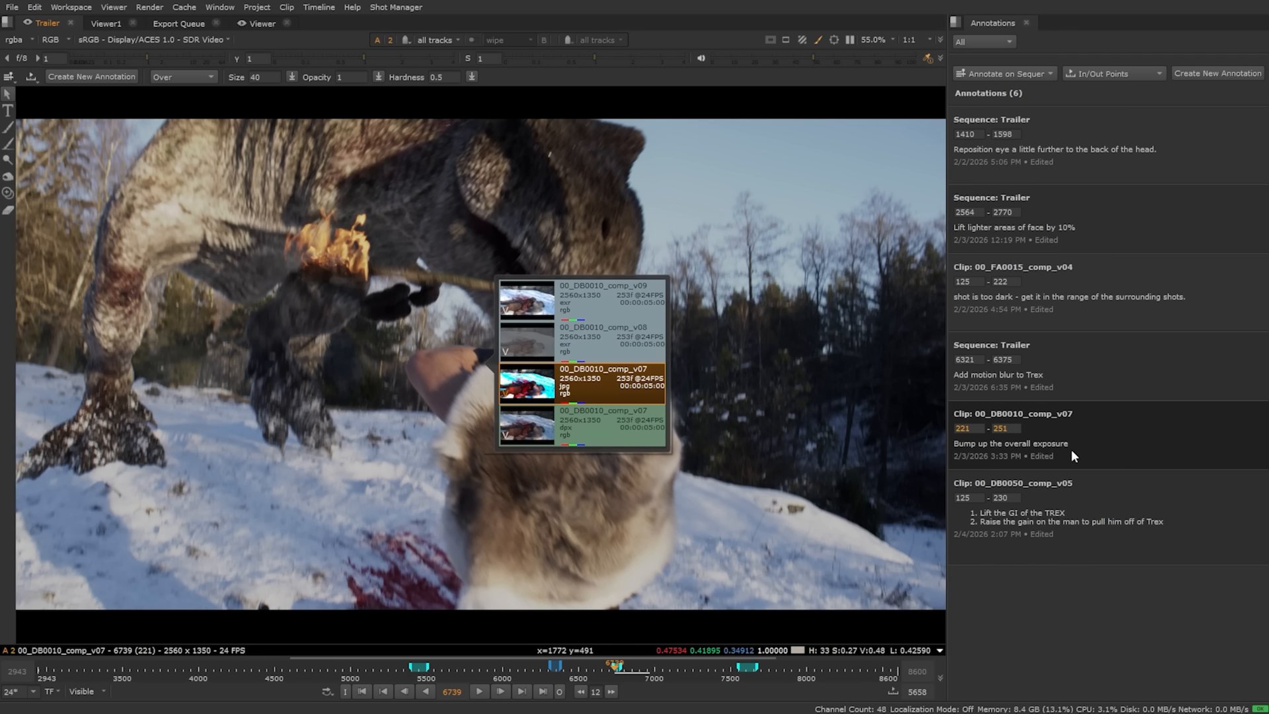
click(641, 339)
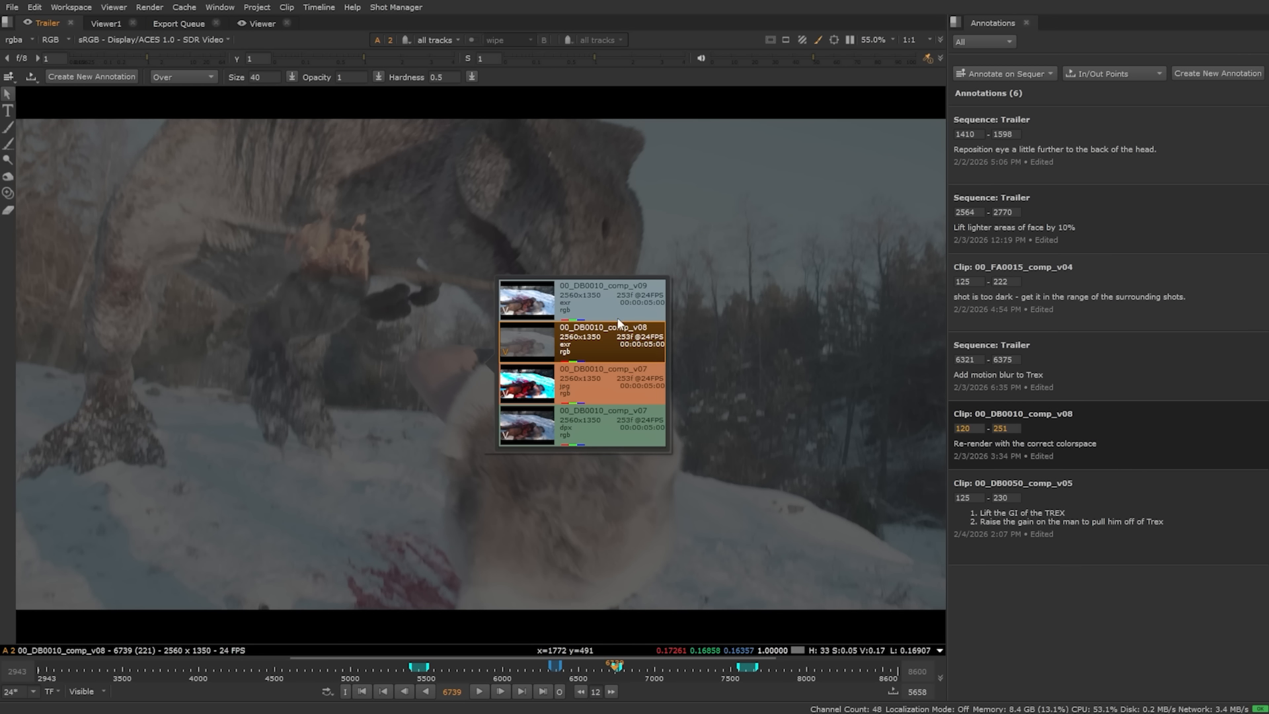
click(599, 303)
Step: Add an 'APPROVED!!!' note to the v09 annotation
click(1230, 442)
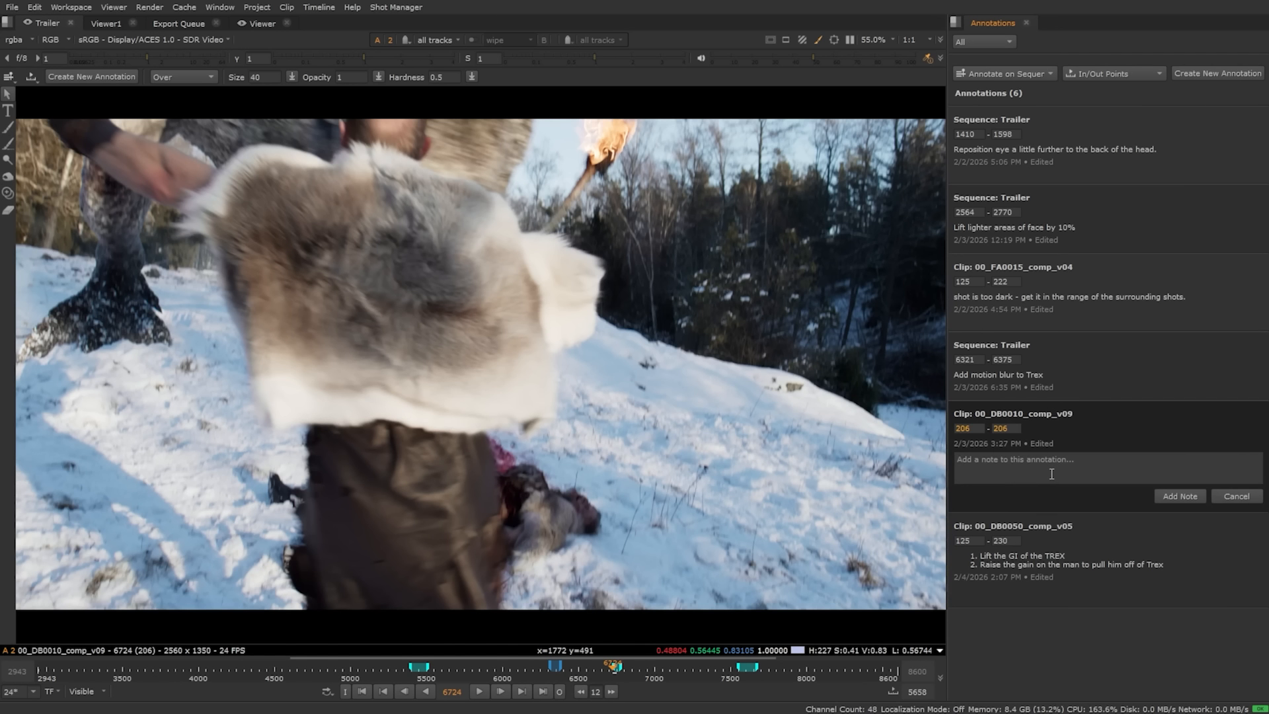
text(APPROVED!!!)
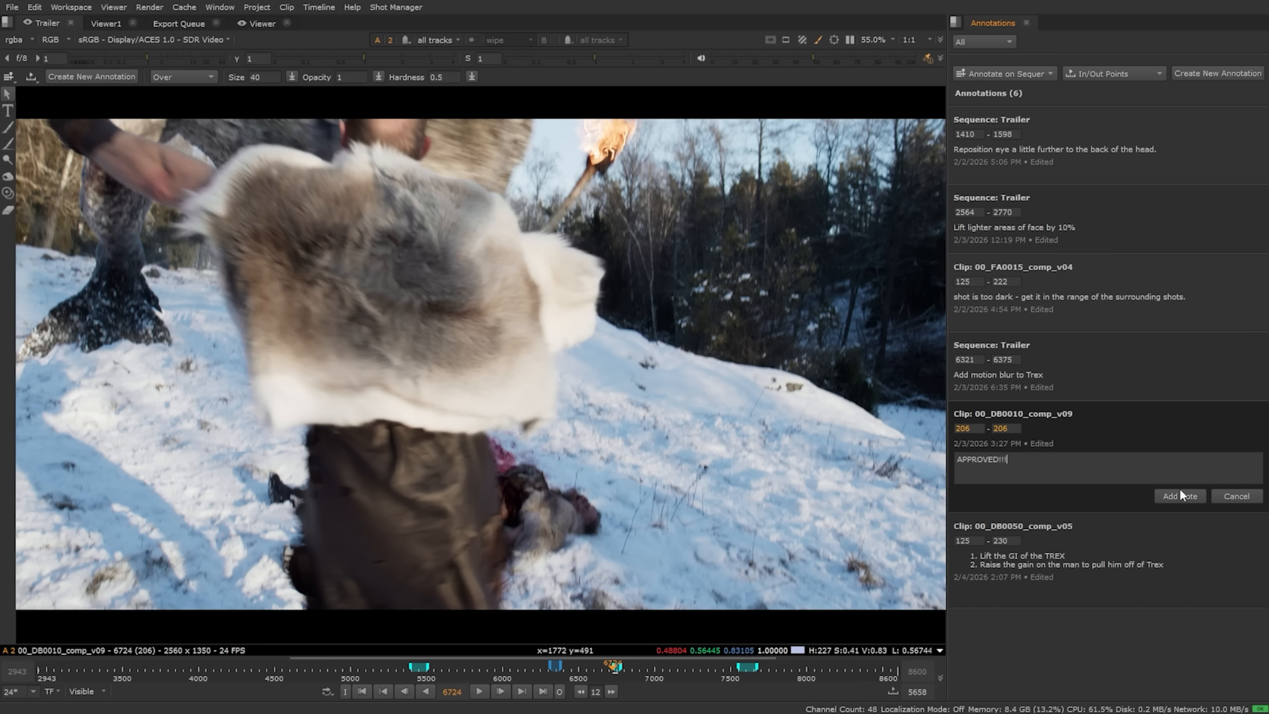
click(1180, 495)
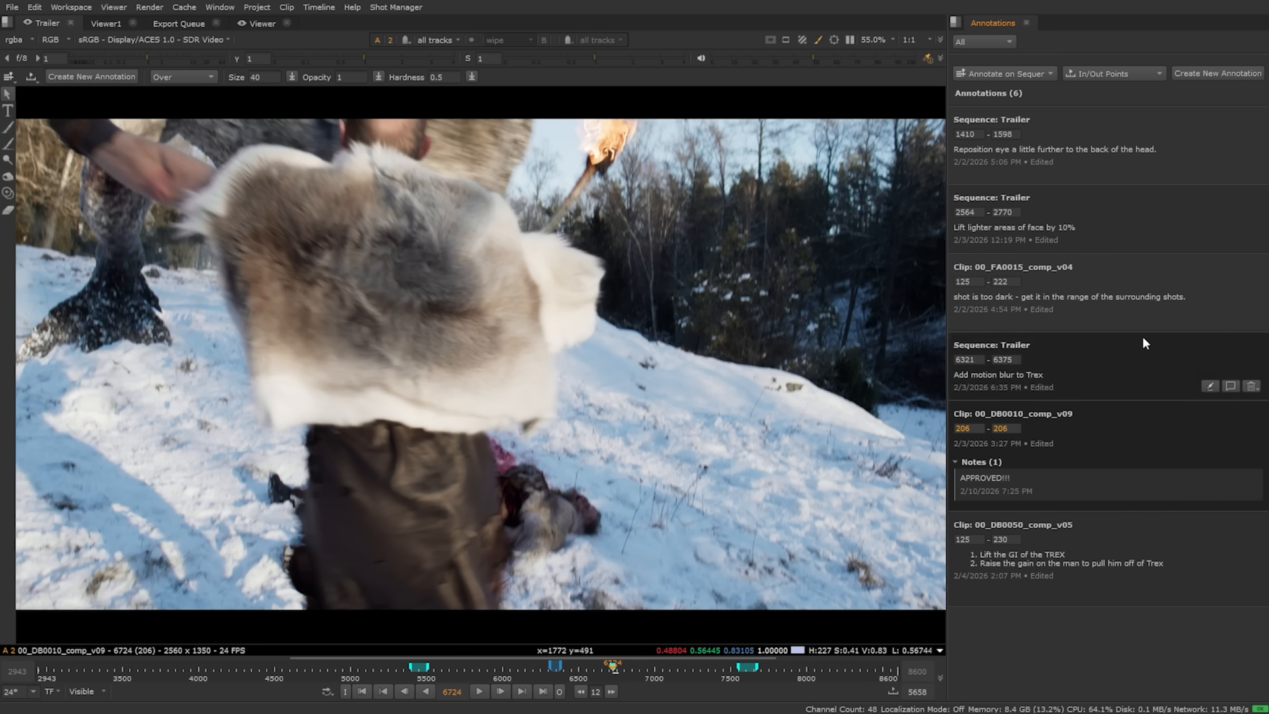
click(1089, 153)
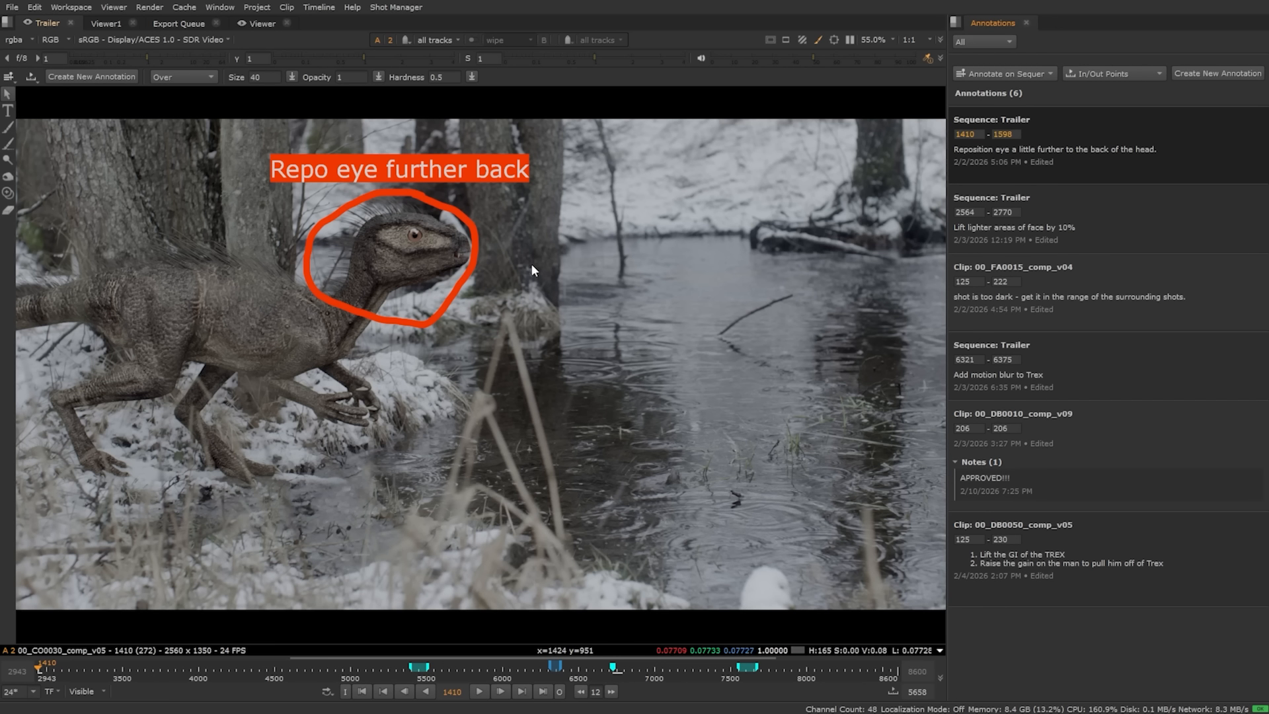
Step: Clone-paint at the raptor's eye and add a 'Follow reference' note to its annotation
scroll(375, 247, up, 5)
middle_drag(437, 249, 474, 368)
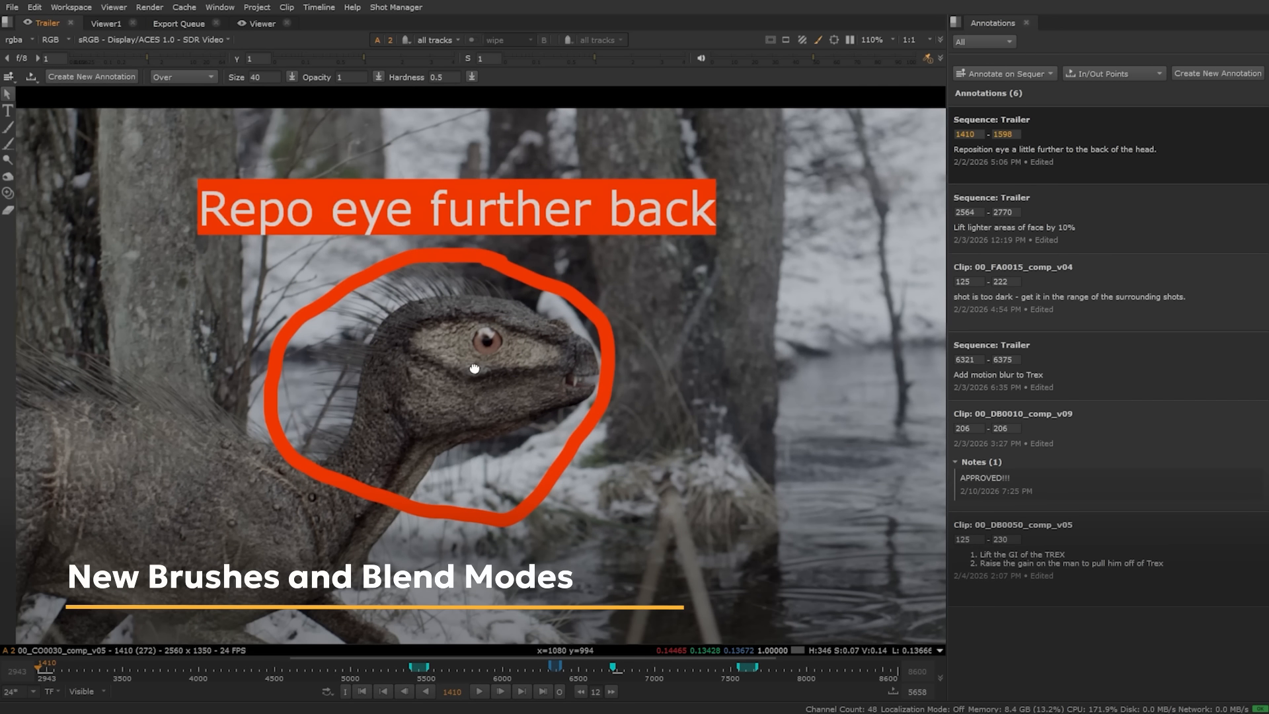
click(9, 193)
mouse_move(487, 342)
ctrl+mouse_down()
mouse_move(441, 343)
mouse_move(496, 330)
mouse_move(485, 348)
ctrl+mouse_up()
click(1227, 162)
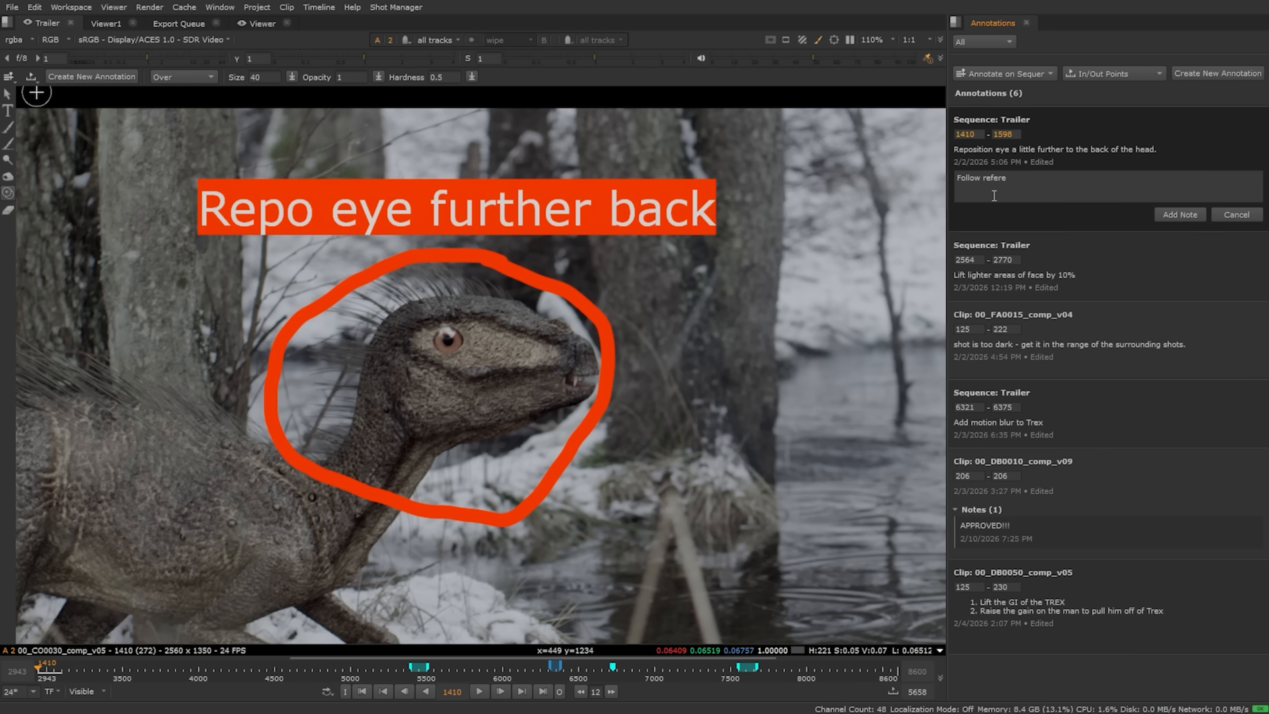
click(1173, 215)
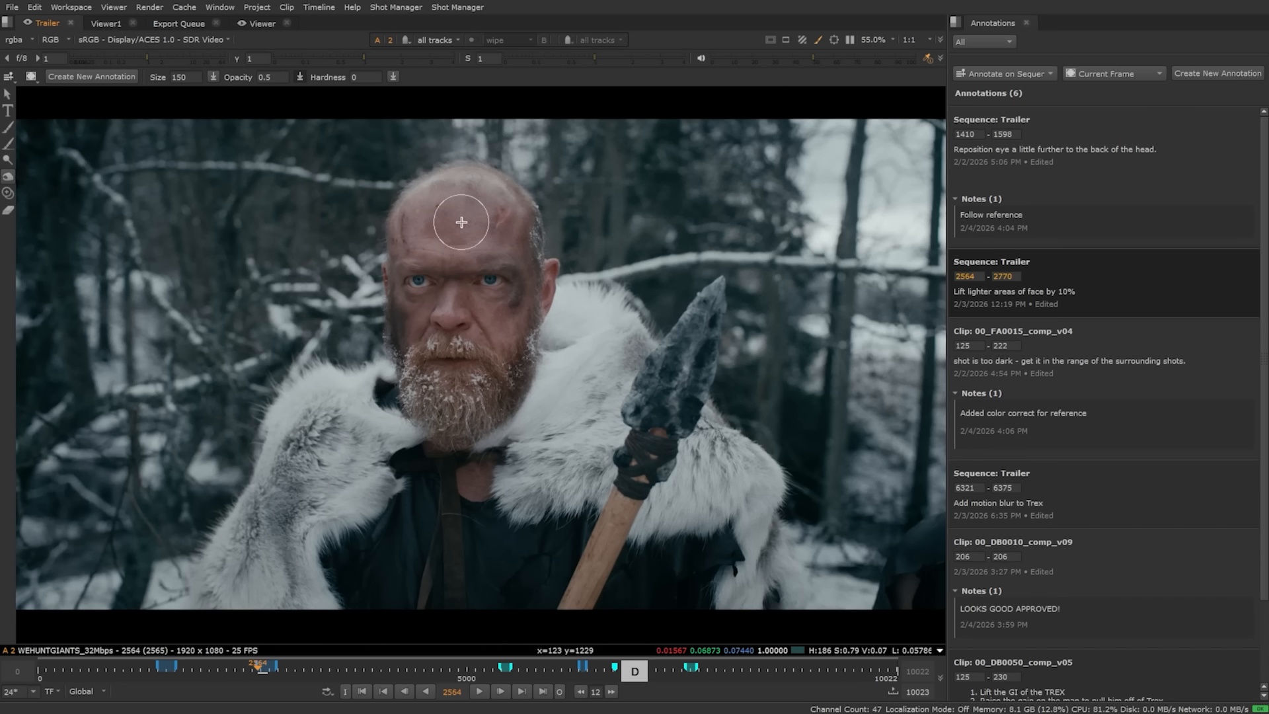
Step: Undo a trial lightening stroke, scrub to FA0015, and disable its colour correction
mouse_move(435, 225)
mouse_down()
mouse_move(433, 198)
mouse_move(423, 251)
mouse_move(486, 231)
mouse_move(516, 324)
mouse_move(485, 311)
mouse_move(407, 331)
mouse_move(413, 298)
mouse_move(435, 287)
mouse_move(419, 279)
mouse_move(502, 279)
mouse_move(450, 306)
mouse_move(463, 277)
mouse_move(450, 365)
mouse_up()
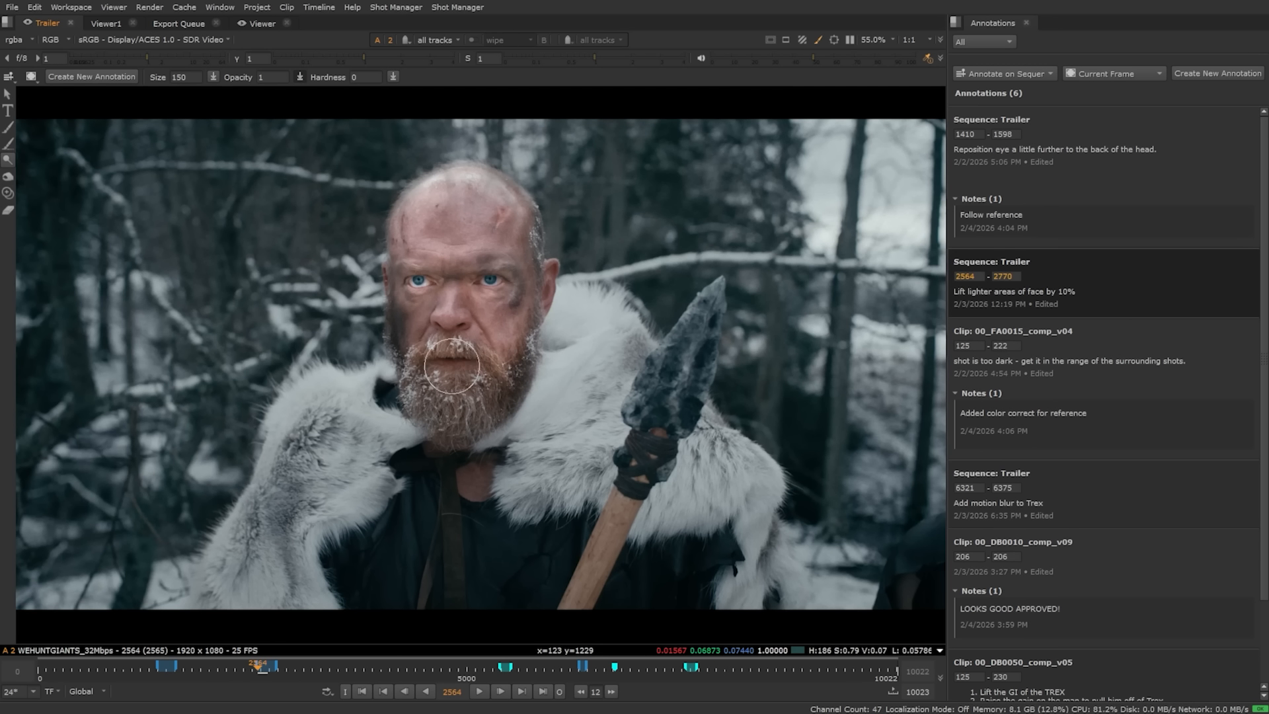
key(ctrl+z)
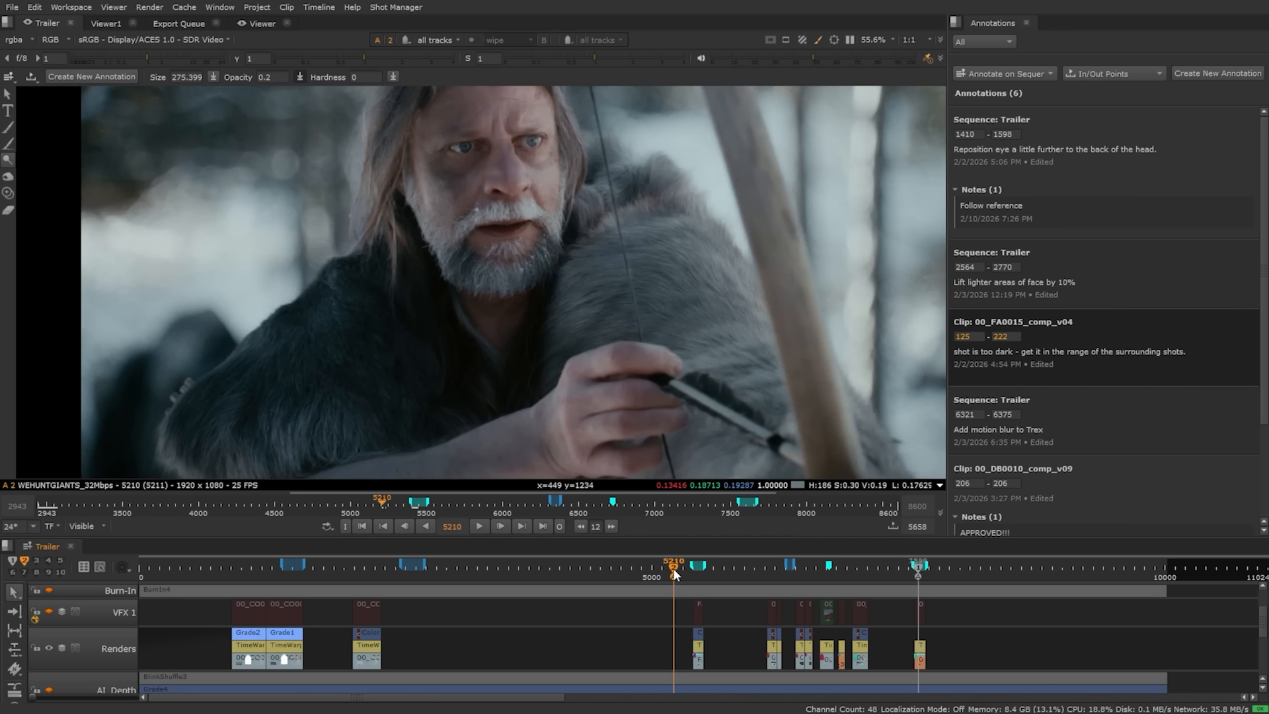
mouse_move(673, 569)
mouse_down()
mouse_move(722, 573)
mouse_move(698, 573)
mouse_up()
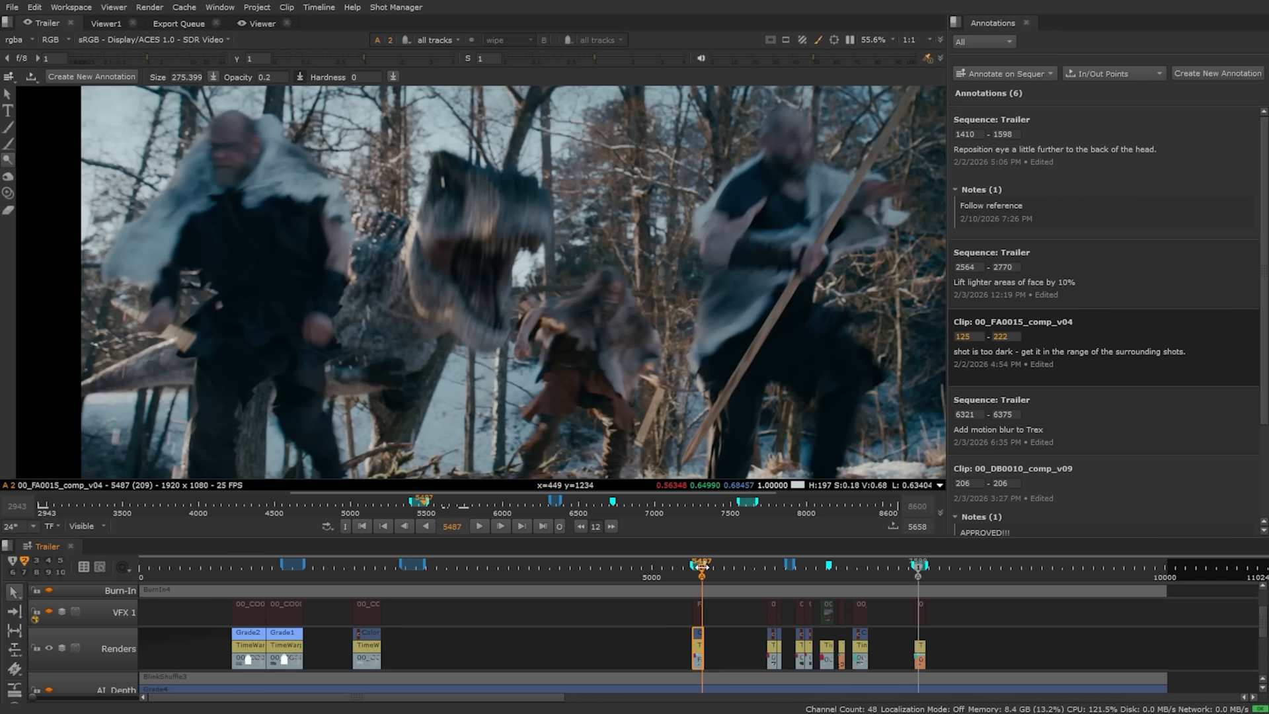
click(697, 632)
key(d)
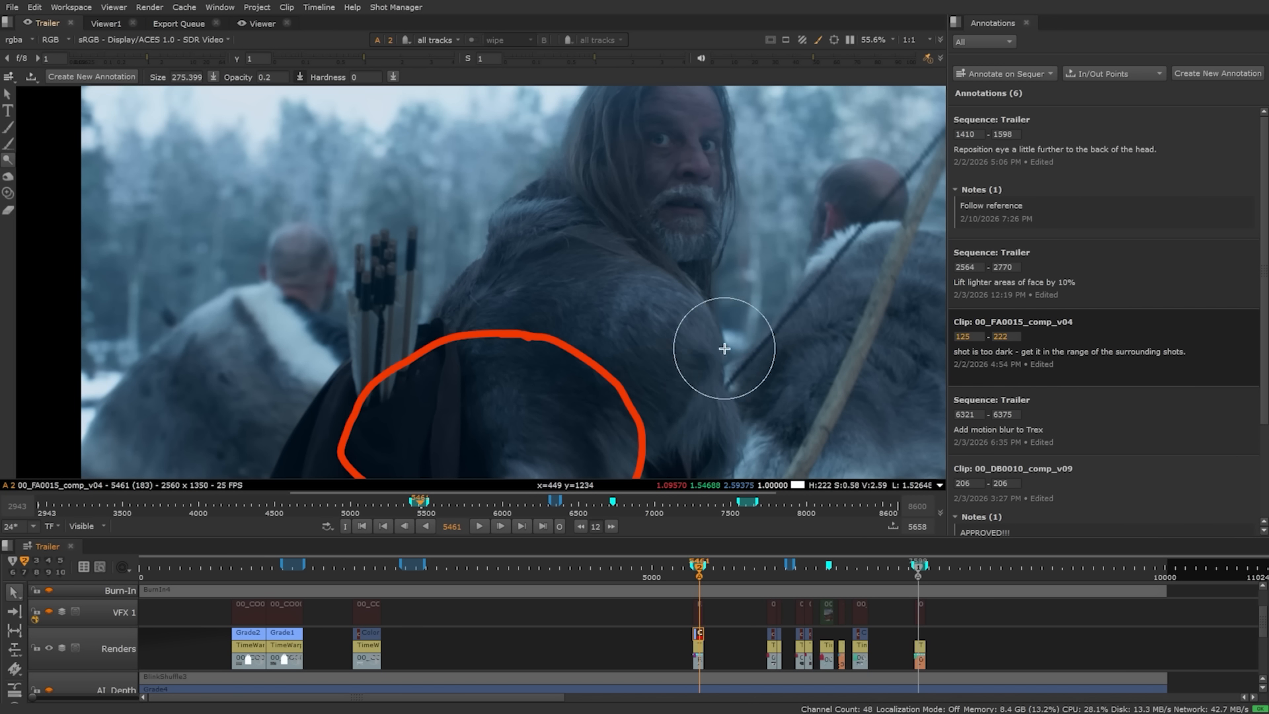
Step: Add the note 'Use color correct as guide' to the FA0015 annotation
click(1221, 367)
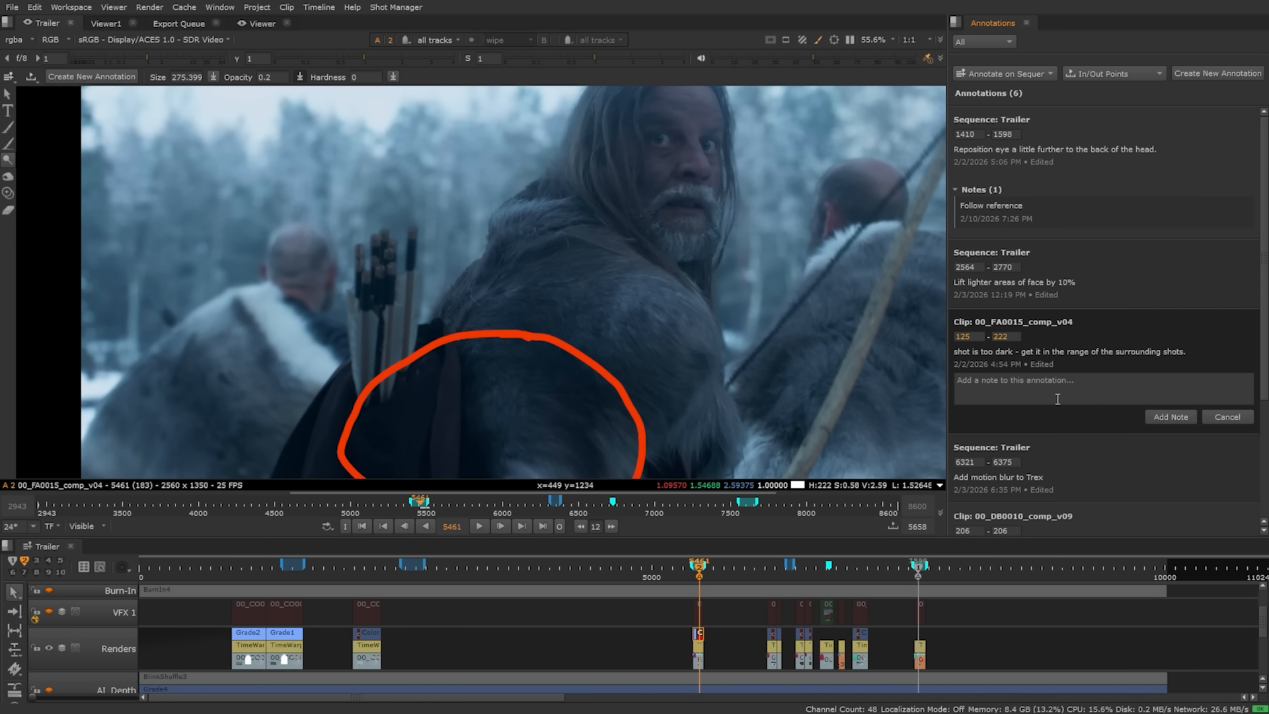
click(1058, 399)
text(Use color c)
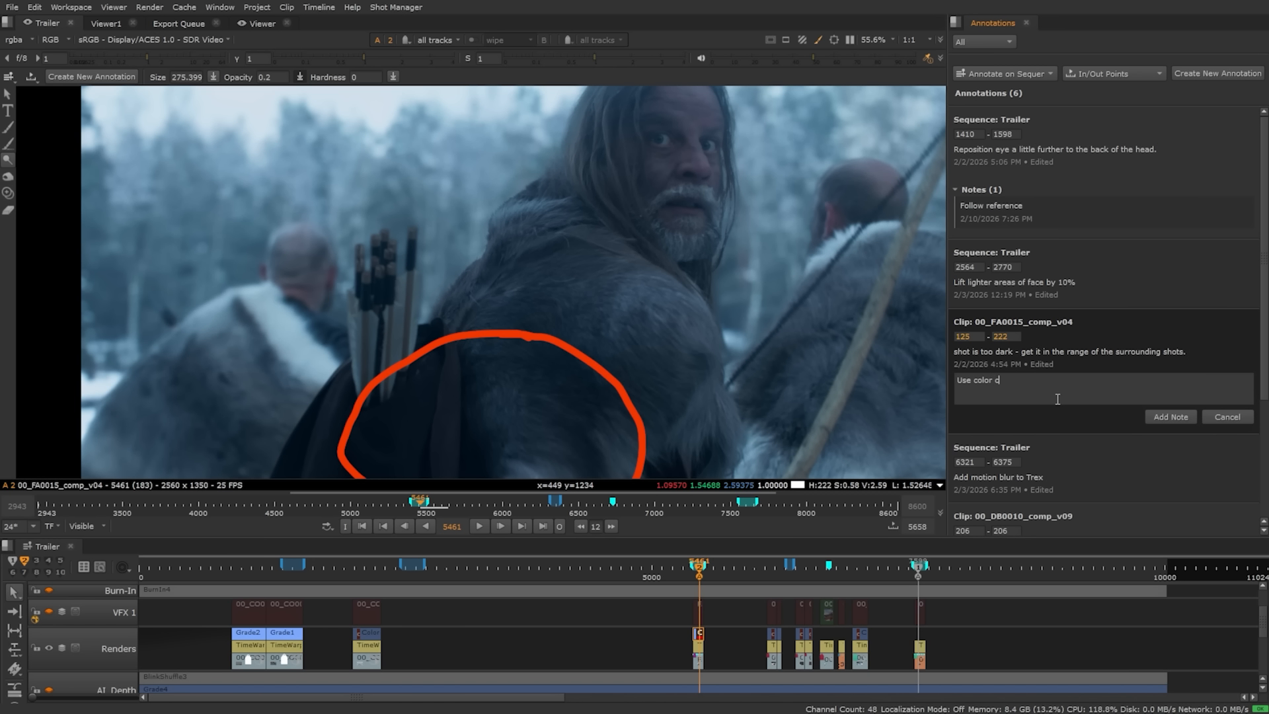
text(orrect as guide)
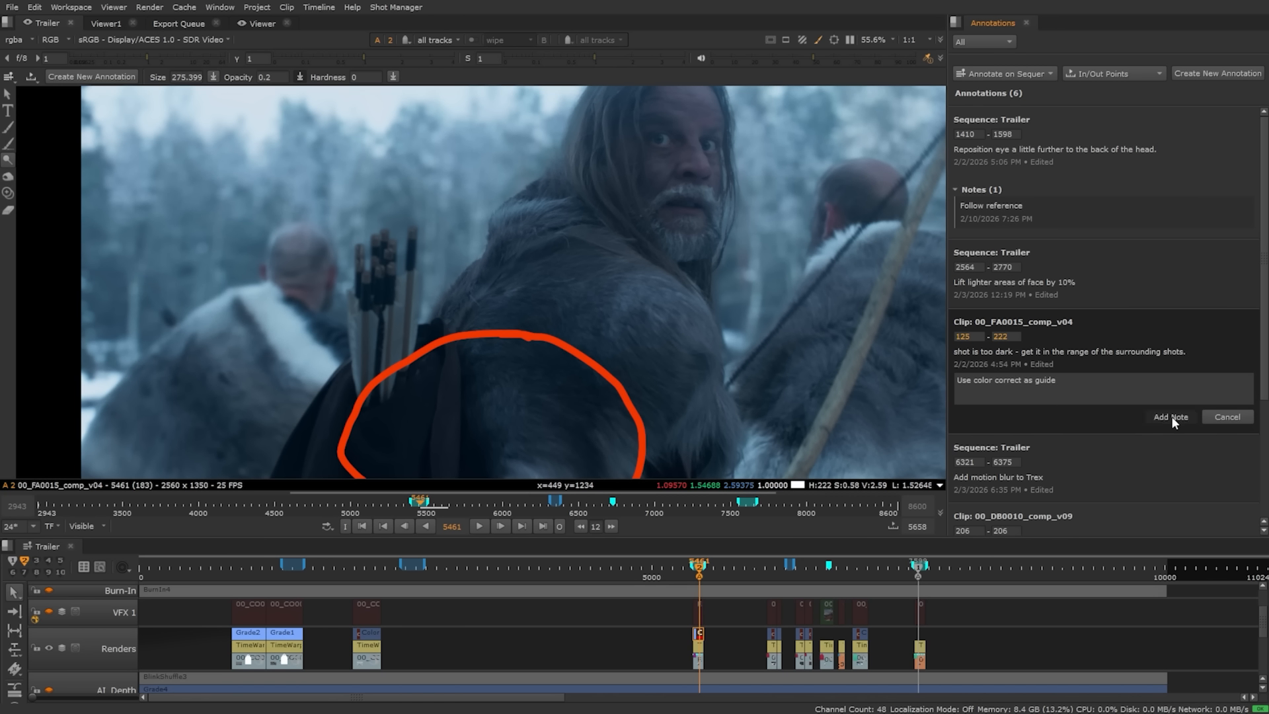
click(1171, 416)
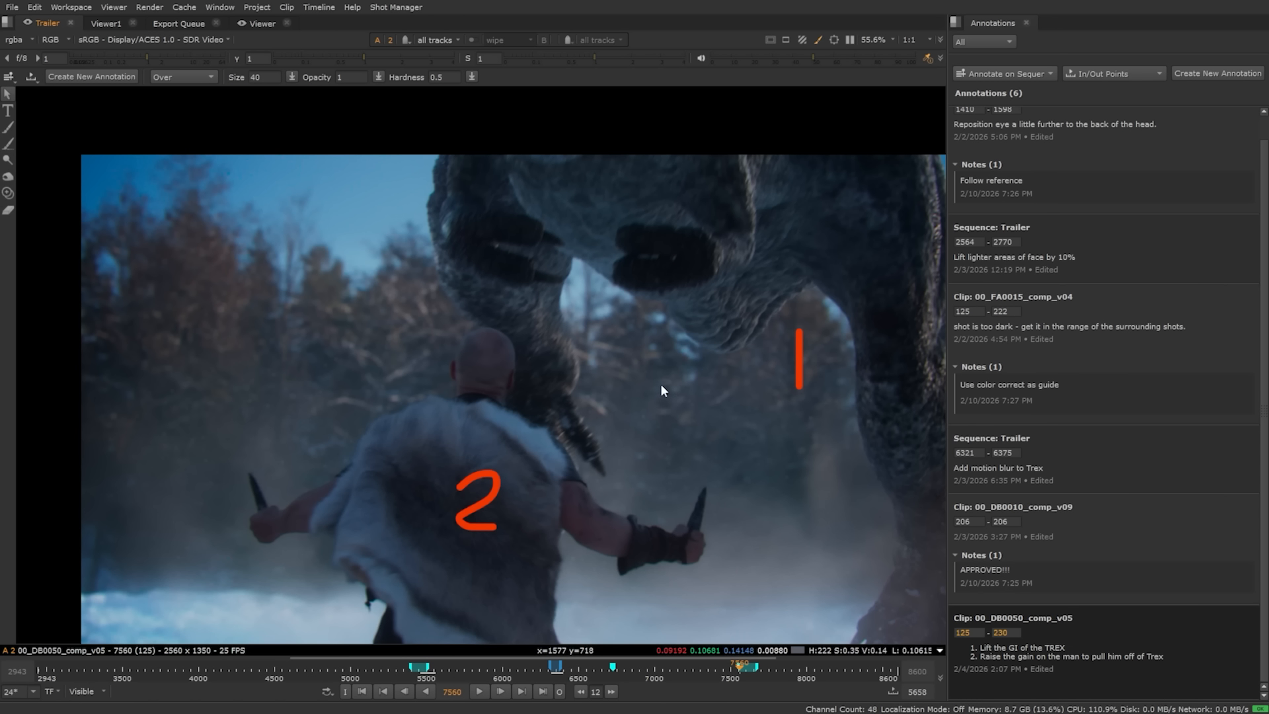
click(821, 39)
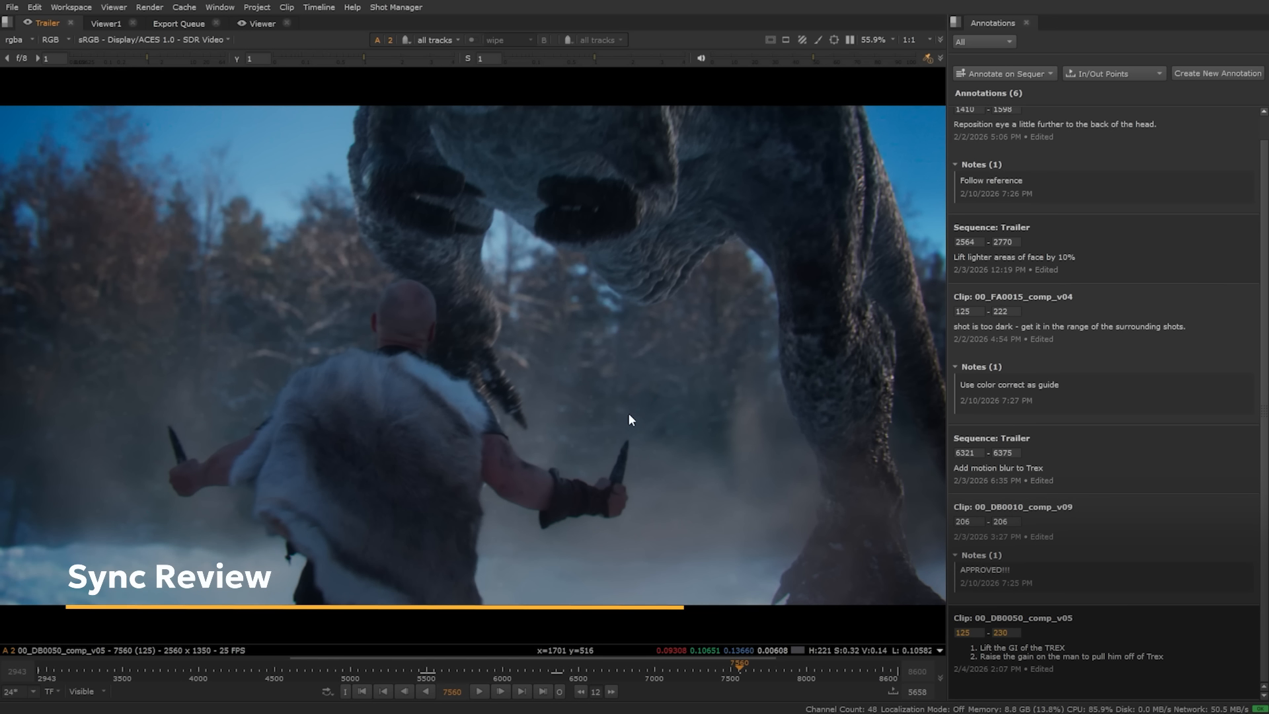
Step: Host a sync review and draw vanishing cyan strokes in HieroPlayer on the shared frame
click(42, 330)
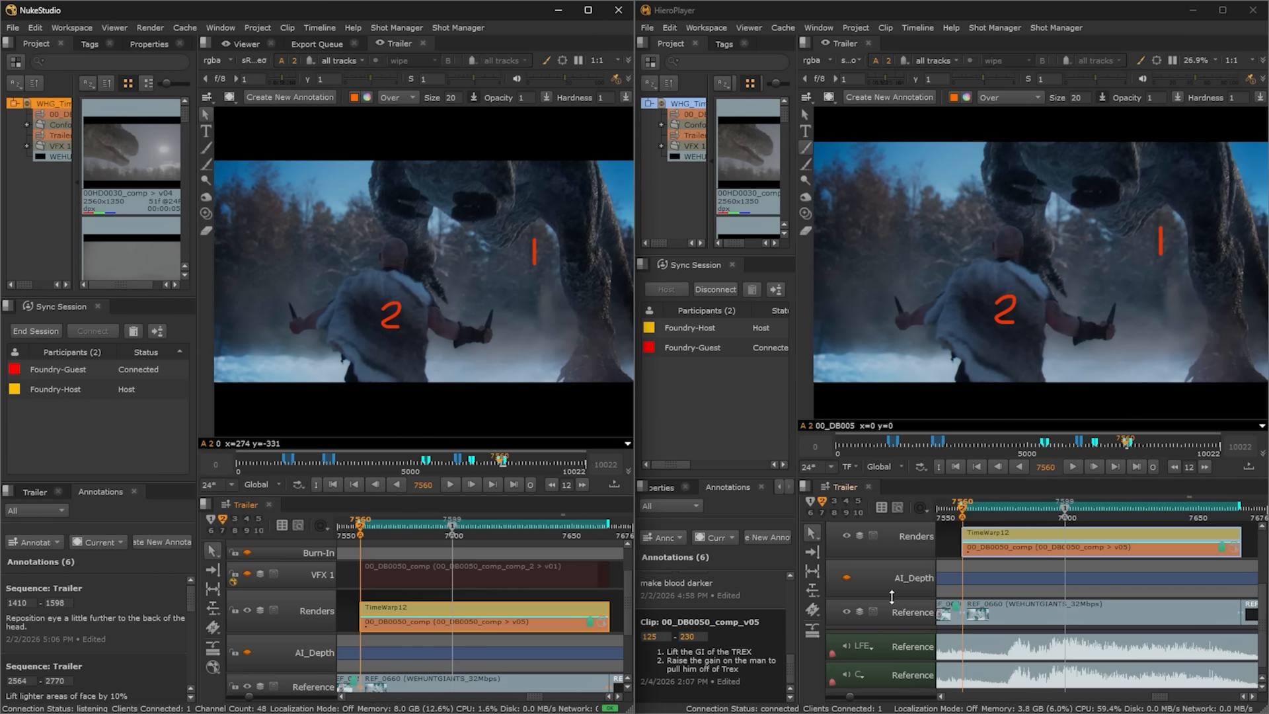
click(812, 629)
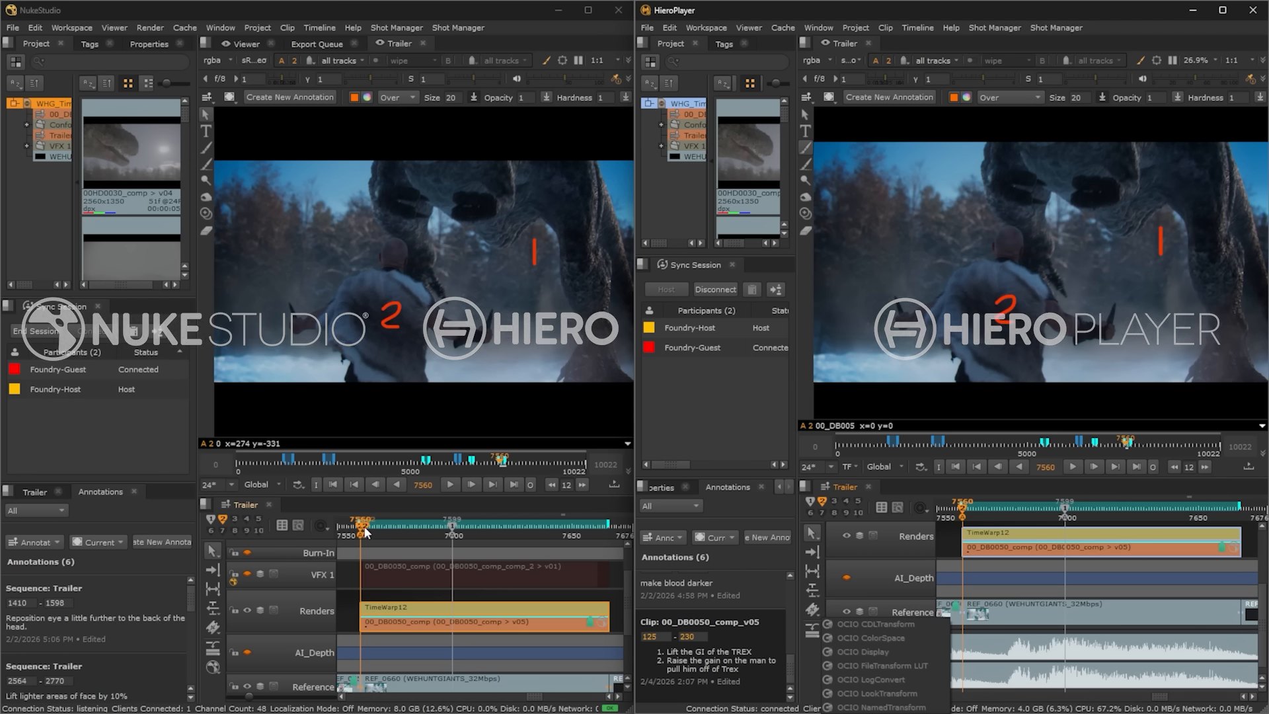
click(330, 505)
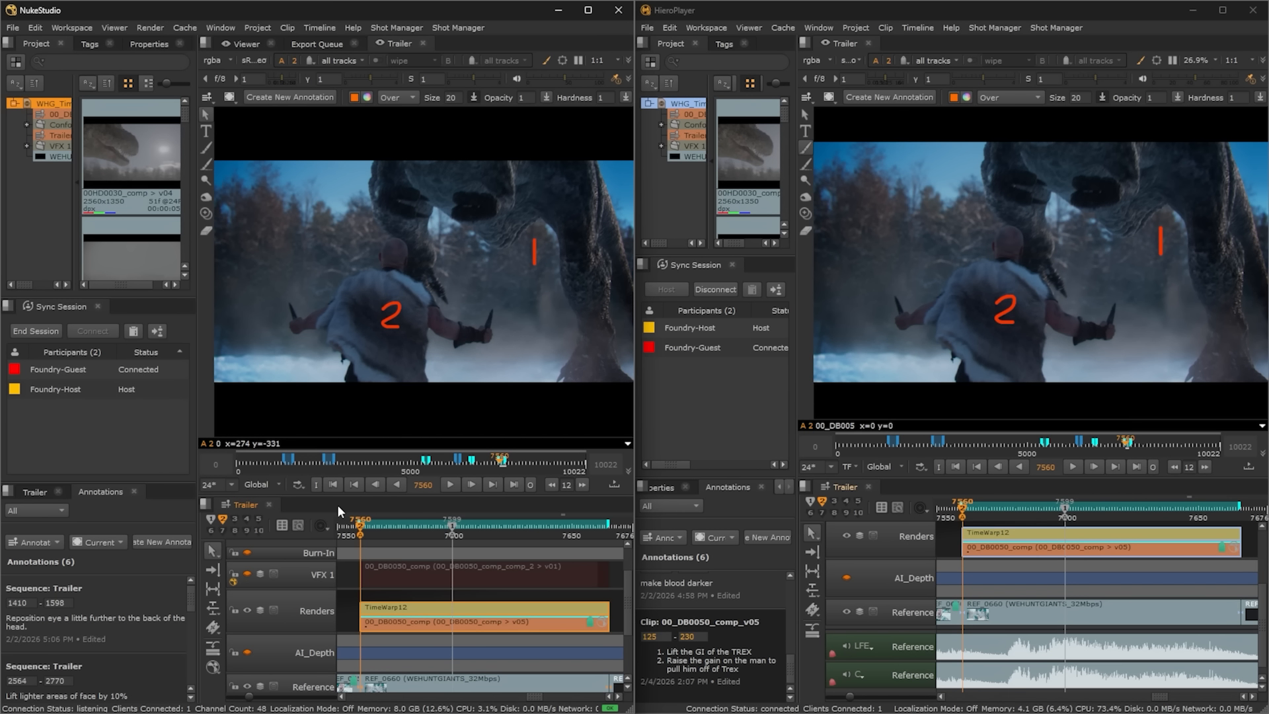
click(805, 164)
mouse_move(978, 144)
mouse_down()
mouse_move(989, 223)
mouse_move(1084, 205)
mouse_move(1223, 218)
mouse_move(1154, 146)
mouse_move(1004, 149)
mouse_up()
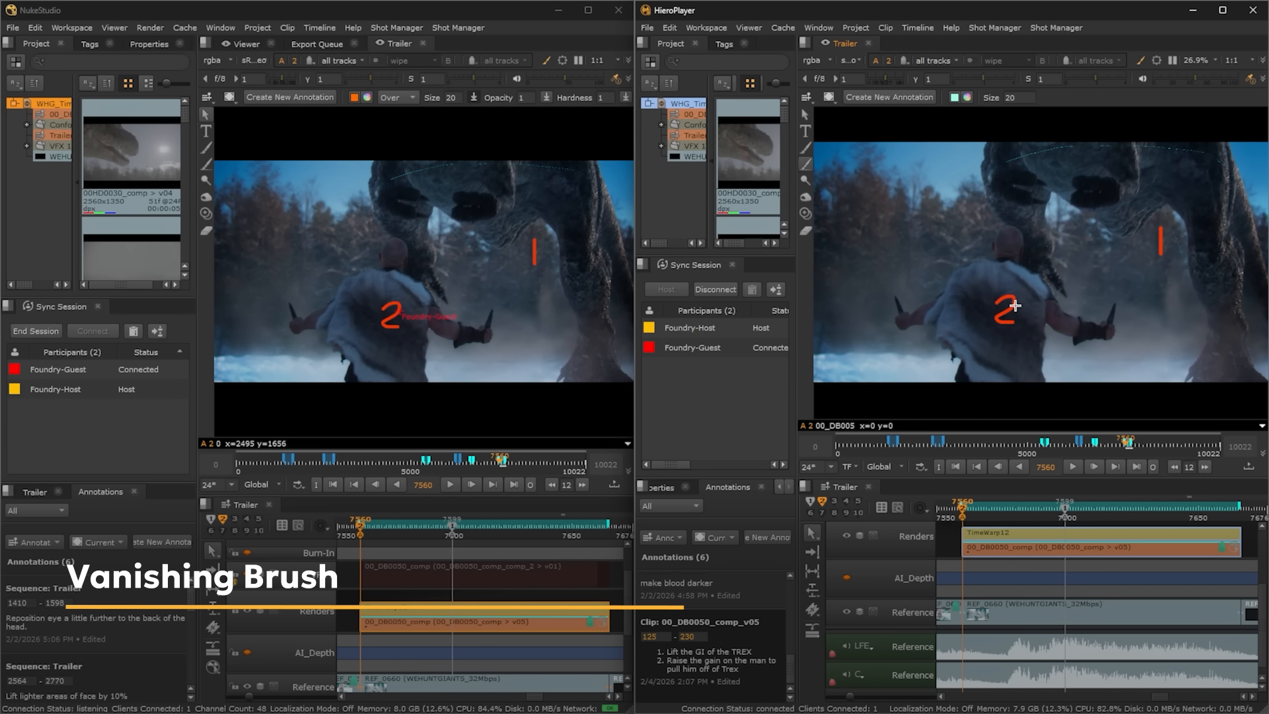
mouse_move(985, 251)
mouse_down()
mouse_move(879, 312)
mouse_move(942, 357)
mouse_move(1037, 390)
mouse_move(1054, 339)
mouse_move(1126, 308)
mouse_move(1018, 219)
mouse_move(981, 259)
mouse_move(883, 299)
mouse_up()
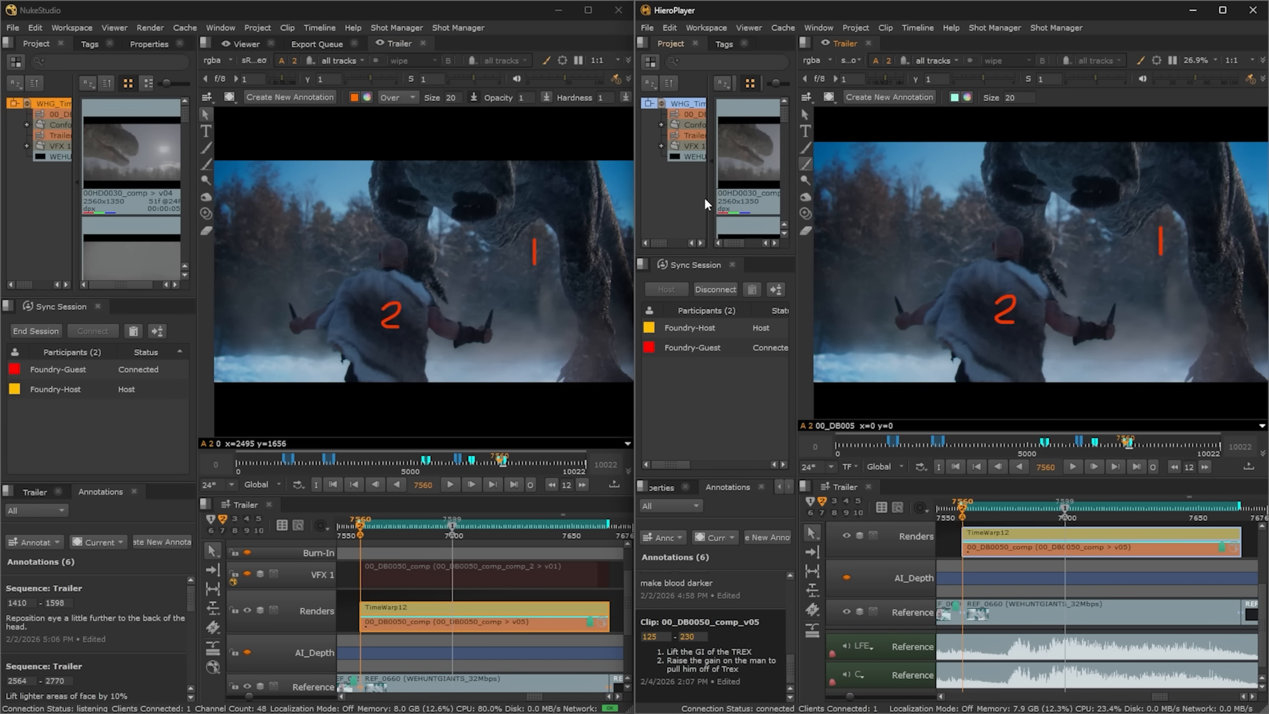
Step: With a lavender brush, circle the numbers 1 on the T-rex and 2 on the man
click(208, 162)
click(368, 99)
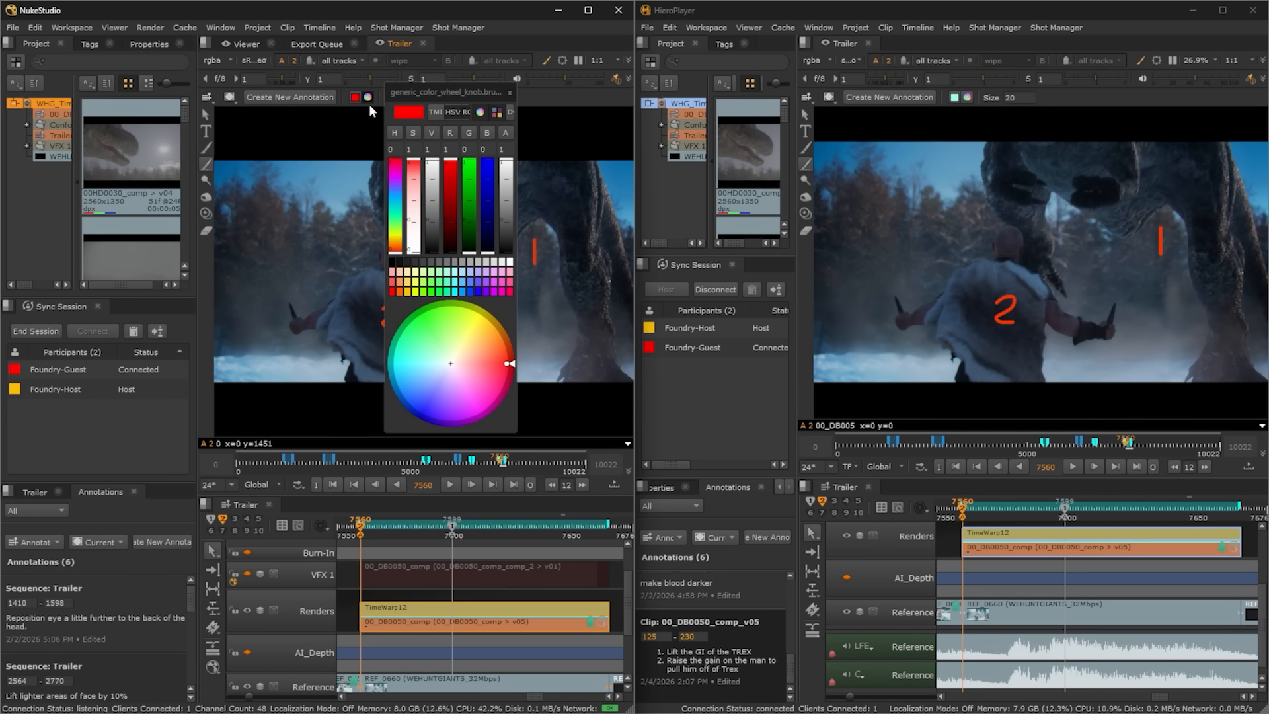
click(480, 284)
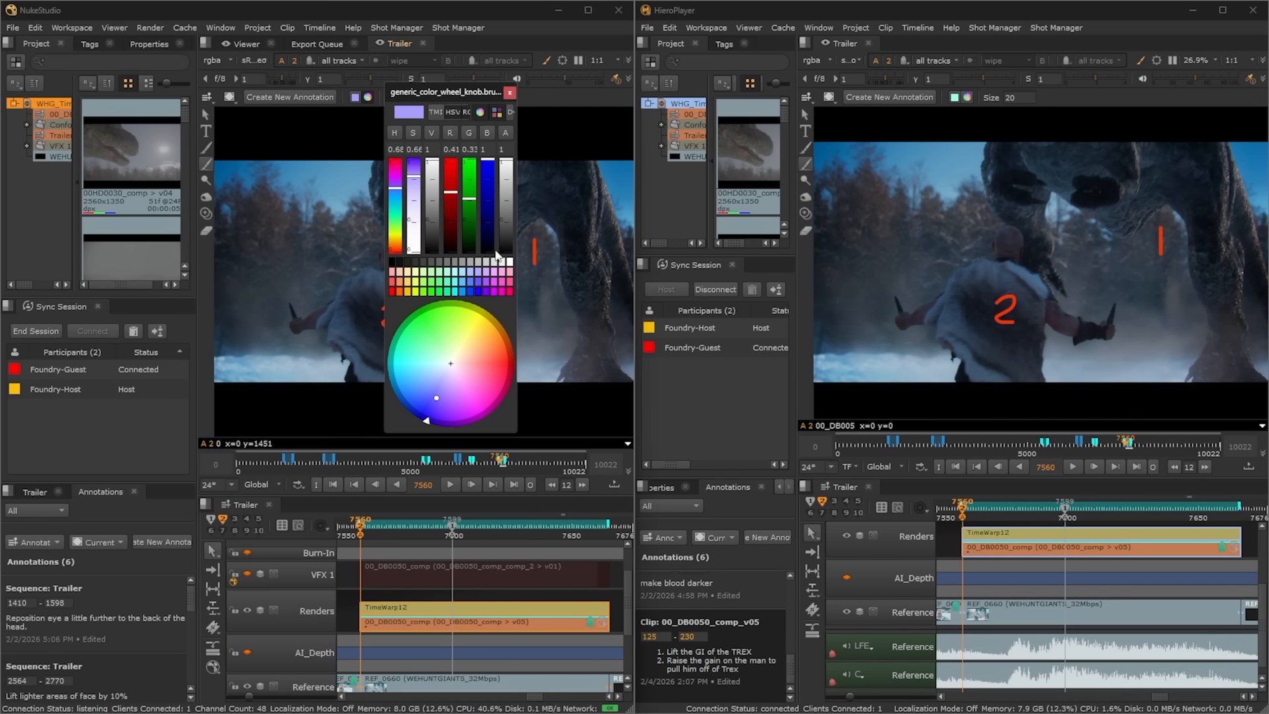
click(509, 93)
mouse_move(534, 213)
mouse_down()
mouse_move(522, 244)
mouse_move(563, 261)
mouse_move(536, 211)
mouse_up()
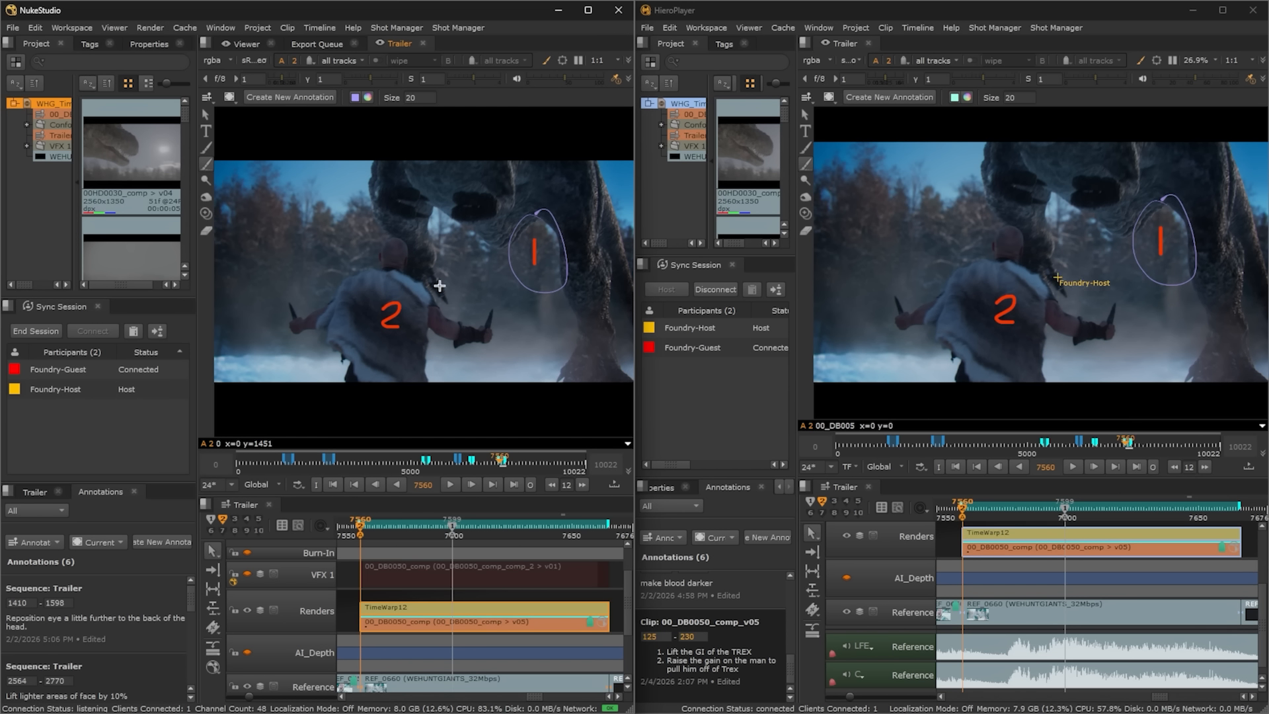
mouse_move(370, 292)
mouse_down()
mouse_move(397, 350)
mouse_move(390, 288)
mouse_up()
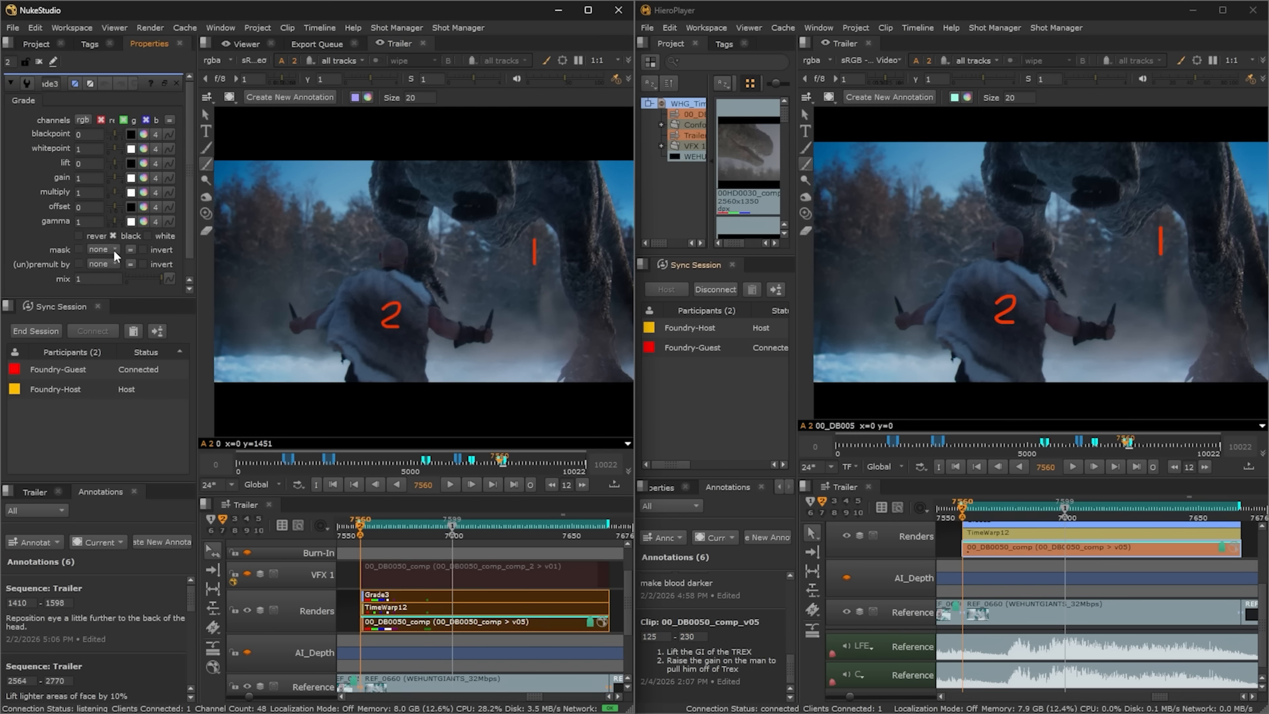
Step: Mask Grade3 with VRayGlobalIllumination.red and Grade5 with man.alpha, raising Grade5's gain to 2
click(113, 248)
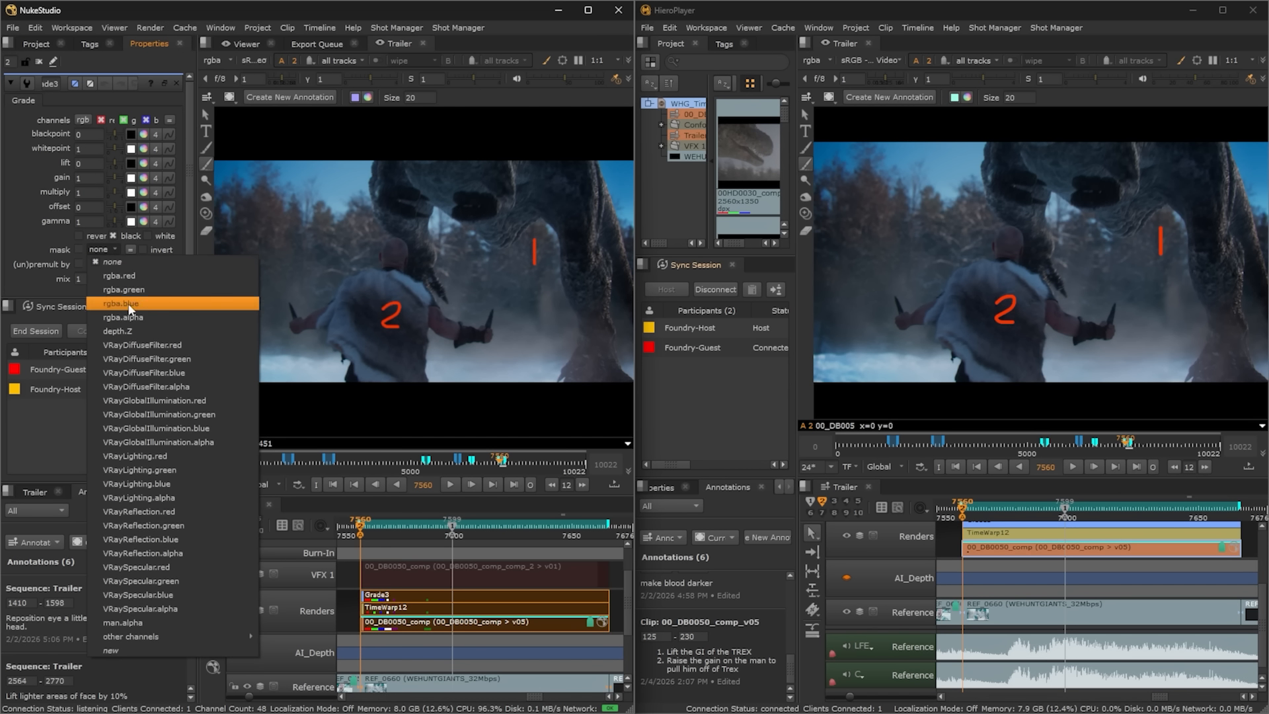
click(148, 400)
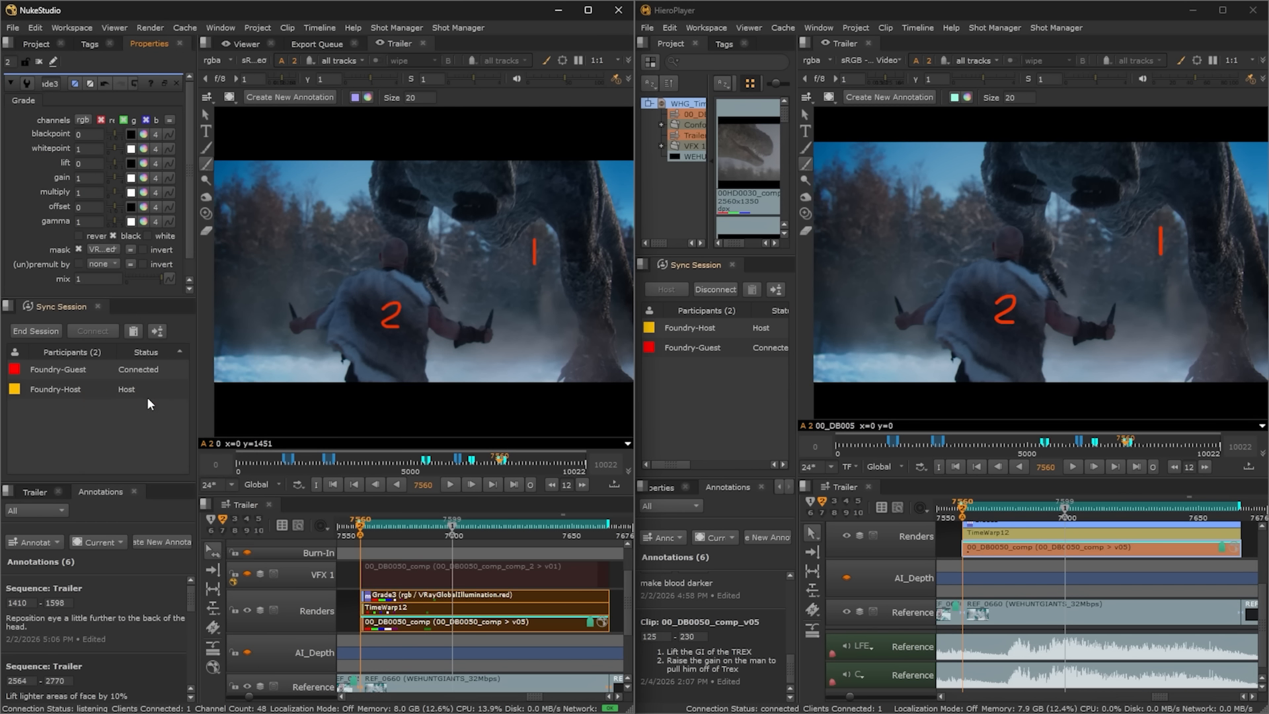
click(107, 249)
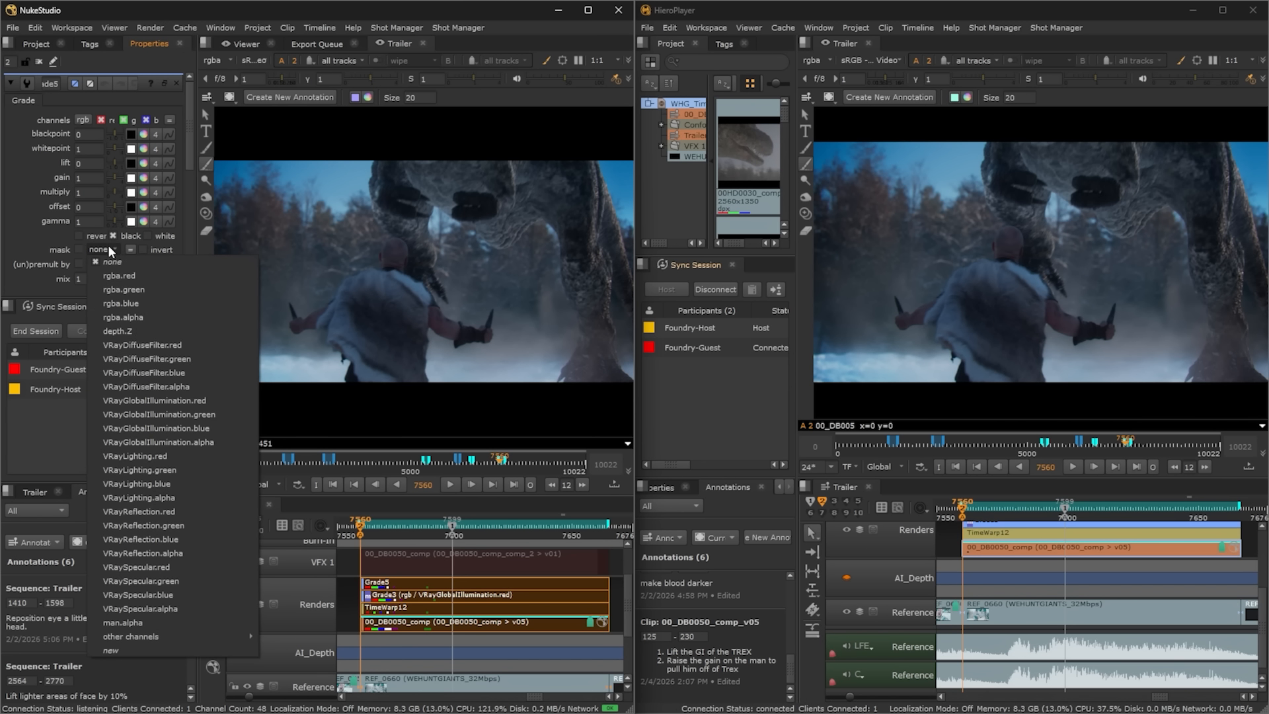
click(140, 622)
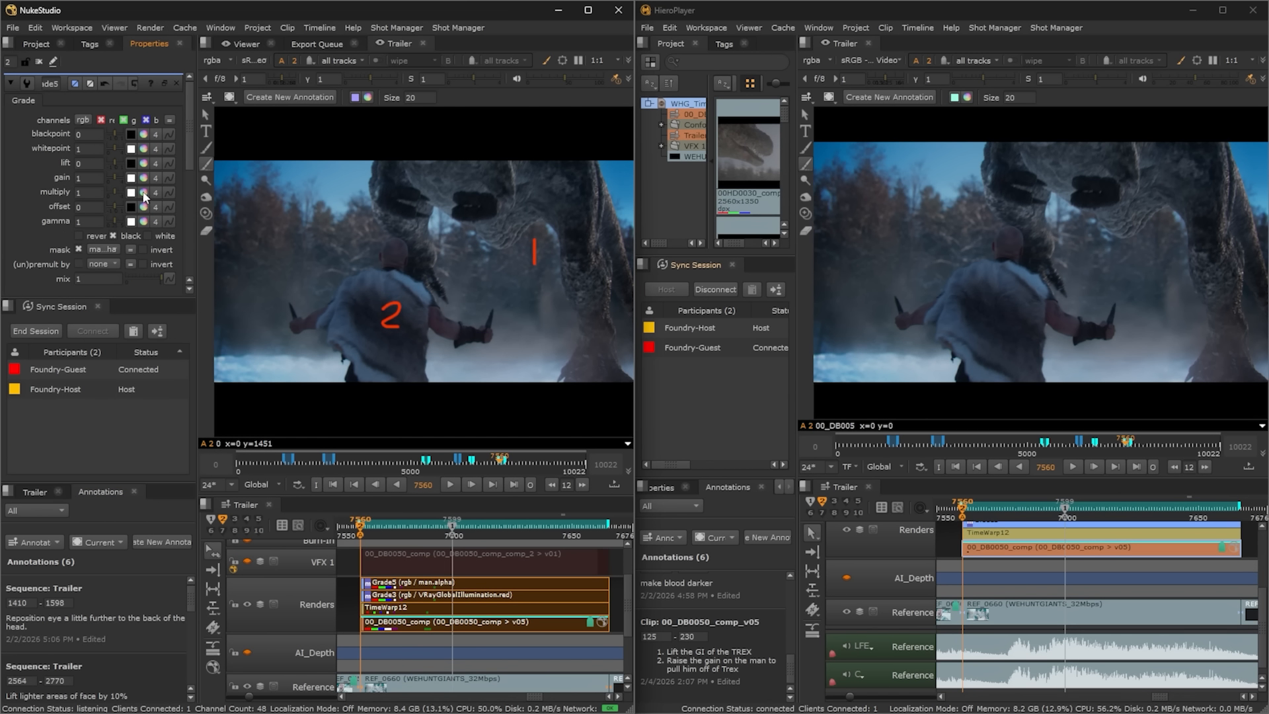
click(119, 178)
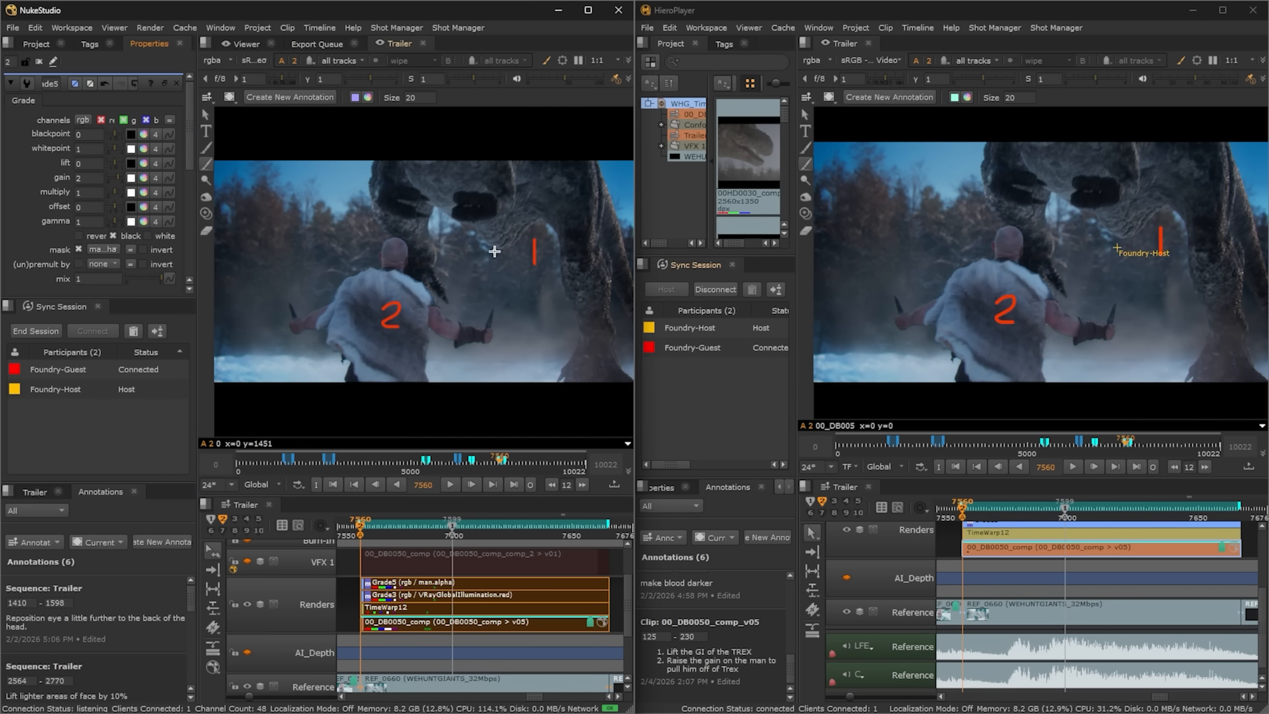
Step: Outline the man and add the note 'Clean up edges of man' to 00_DB0050_comp_v05
mouse_move(910, 272)
mouse_down()
mouse_move(900, 261)
mouse_move(858, 323)
mouse_move(945, 378)
mouse_move(1097, 357)
mouse_move(1199, 258)
mouse_move(1106, 212)
mouse_move(958, 198)
mouse_move(921, 252)
mouse_up()
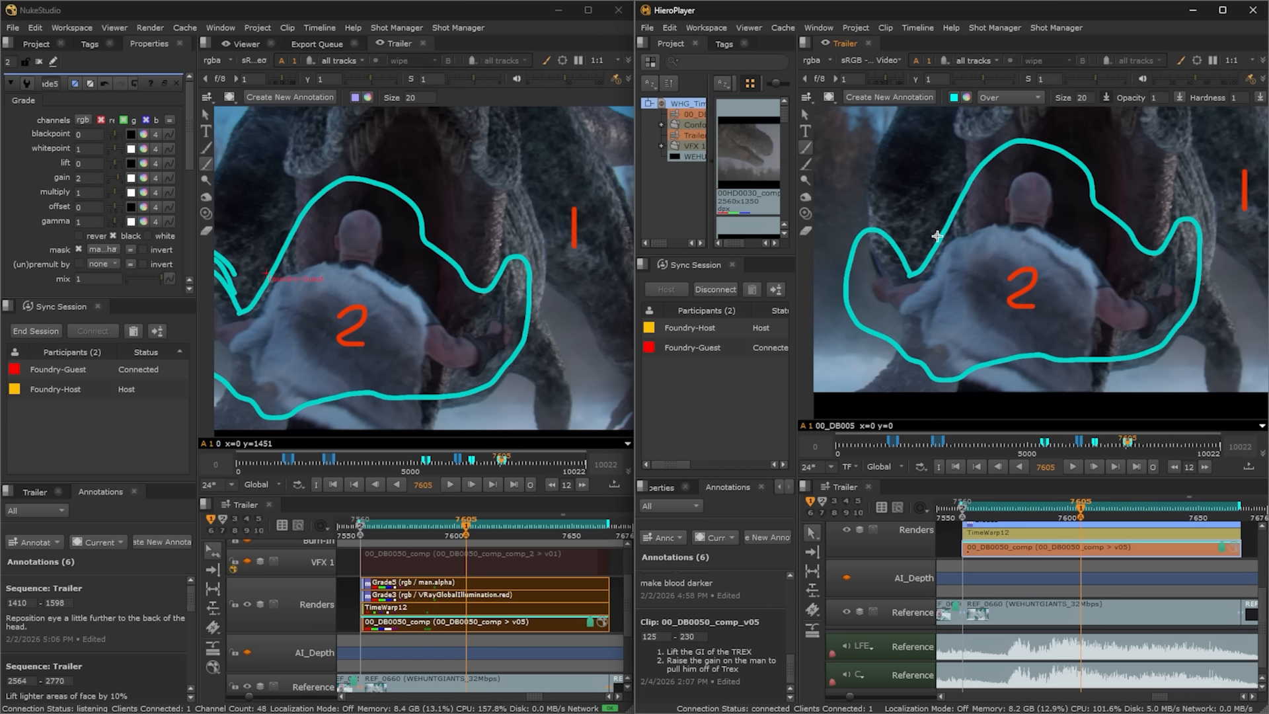
click(763, 672)
click(760, 682)
text(Clean up the edges of the man)
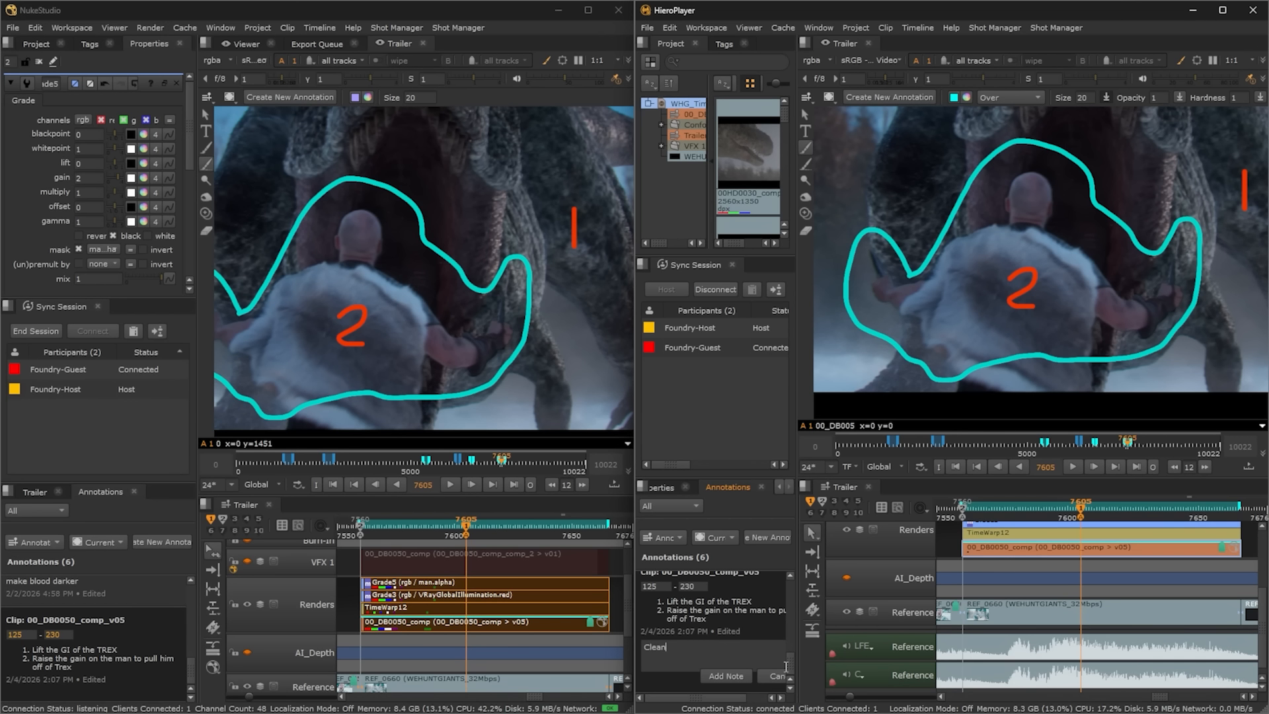
click(726, 675)
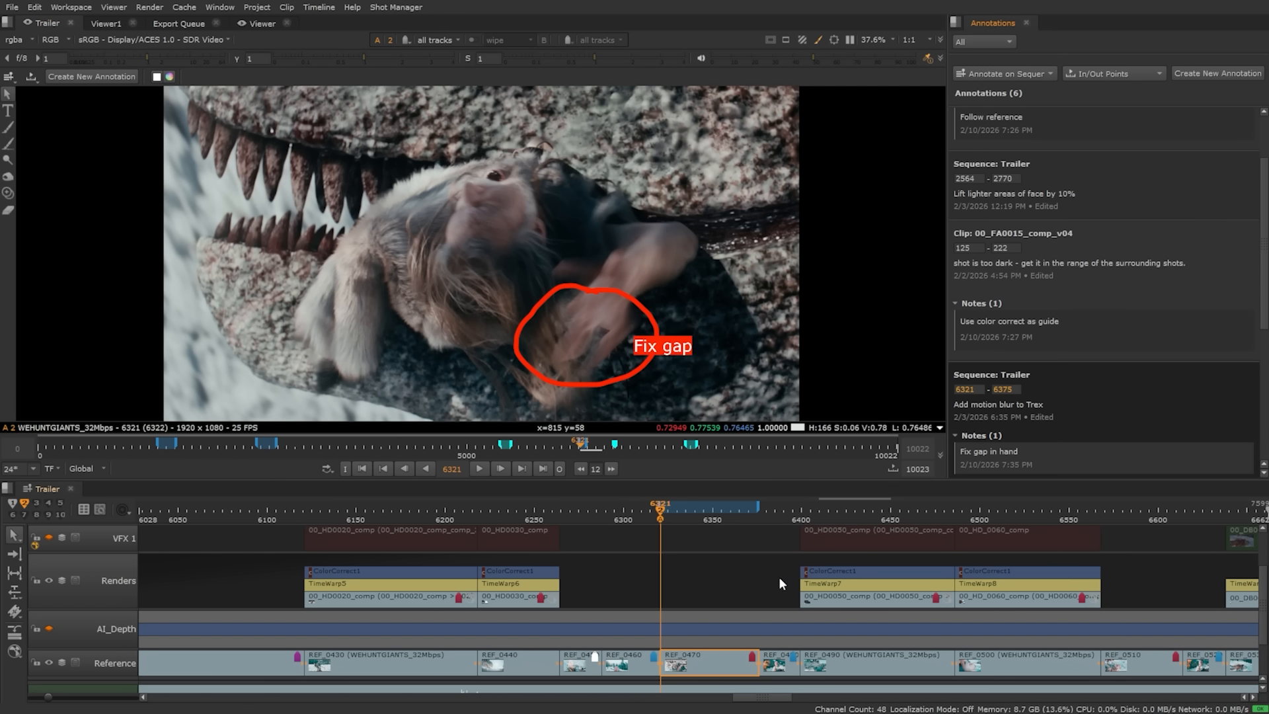
Step: Create a comp from the REF_0470 clip and select the new comp clip on VFX 1
right_click(708, 659)
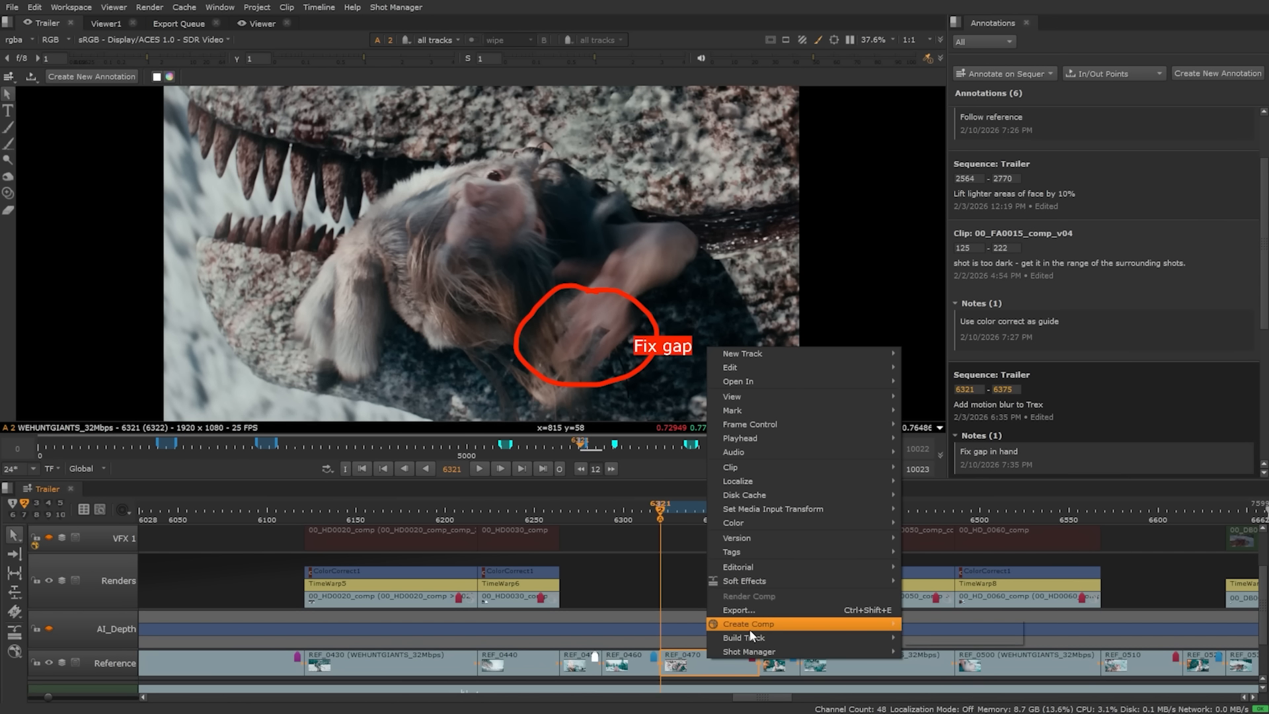
mouse_move(752, 628)
click(981, 625)
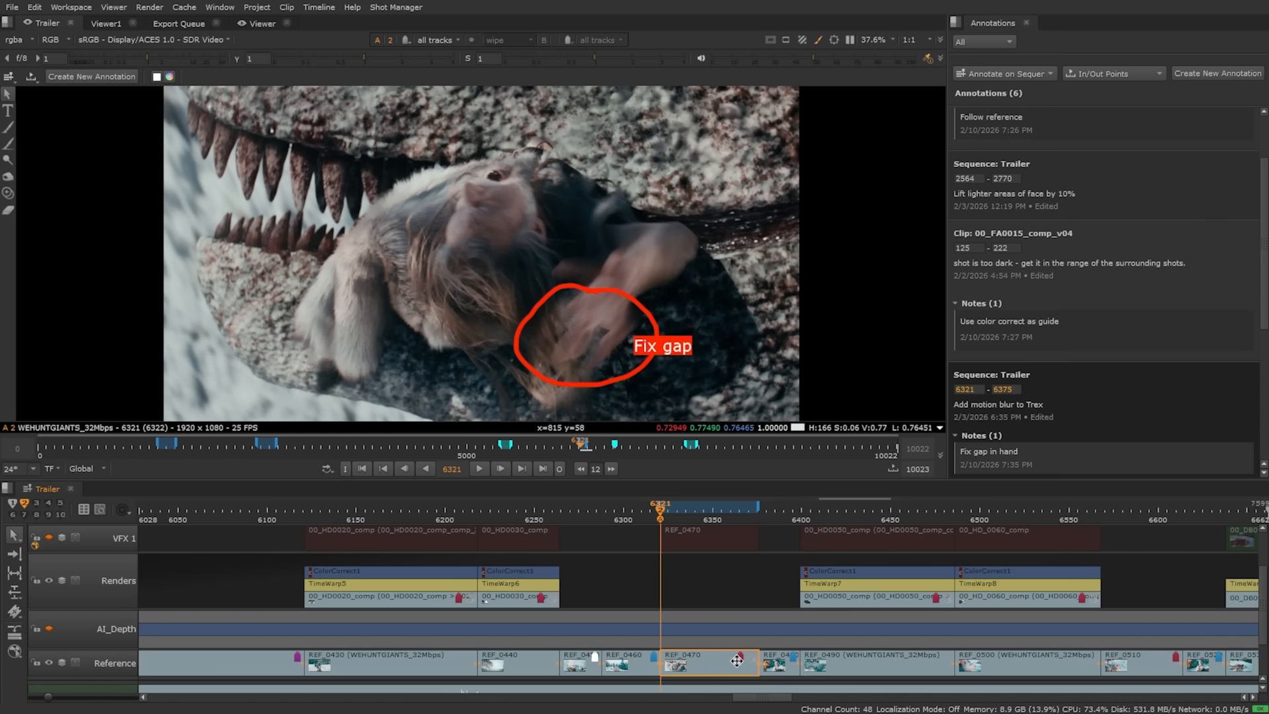
click(700, 539)
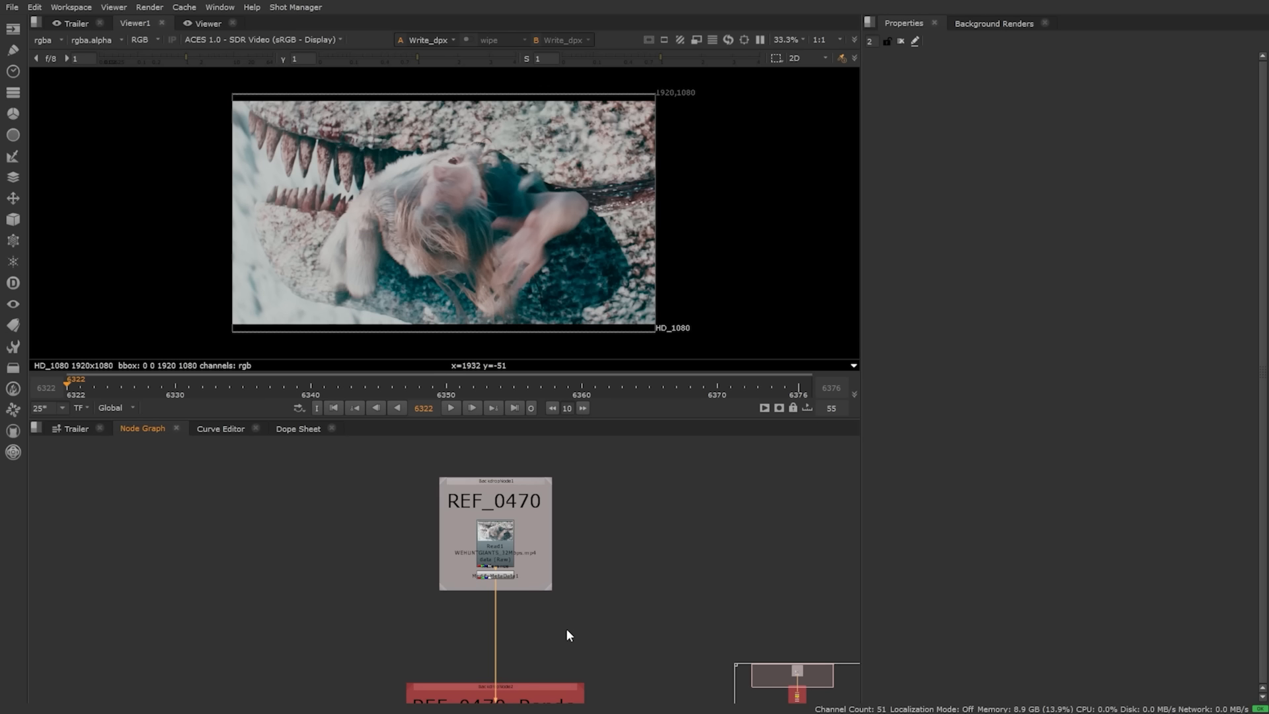
middle_drag(566, 628, 565, 505)
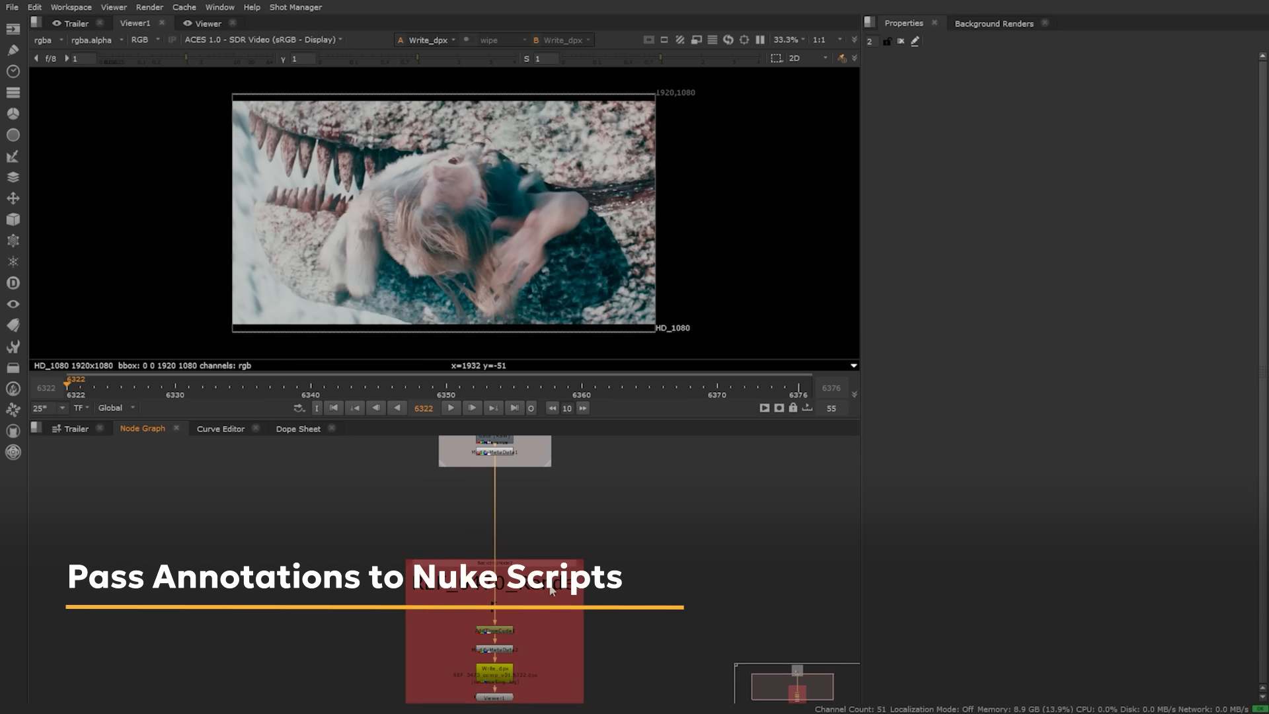
Step: Open Annotations1's properties and jump to the previous annotated shot's context
middle_drag(515, 680, 514, 598)
scroll(506, 613, up, 3)
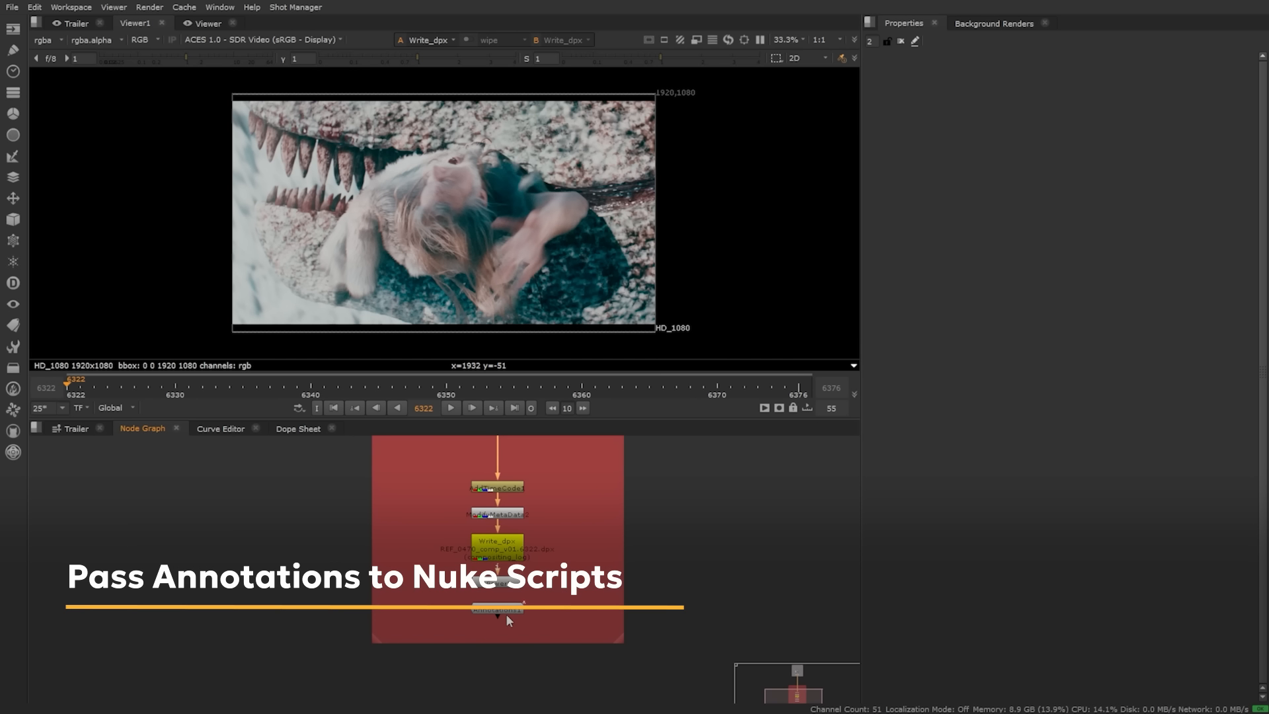
double_click(504, 608)
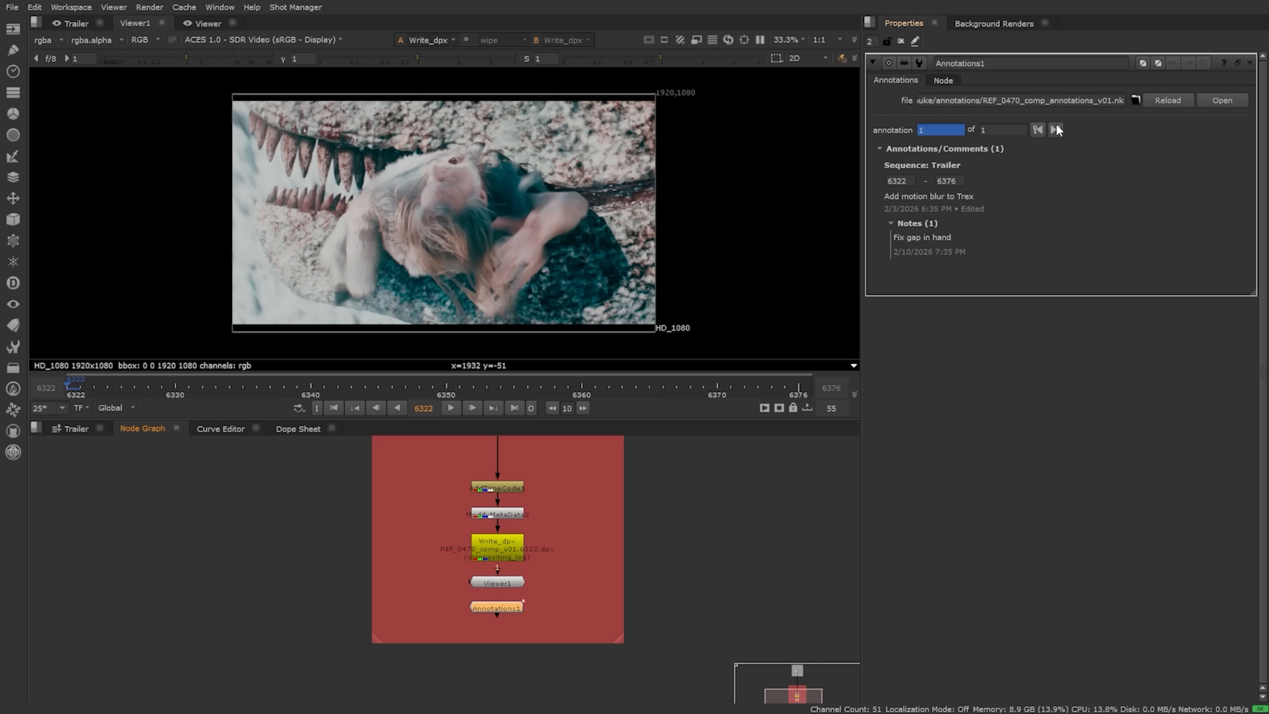
click(1039, 131)
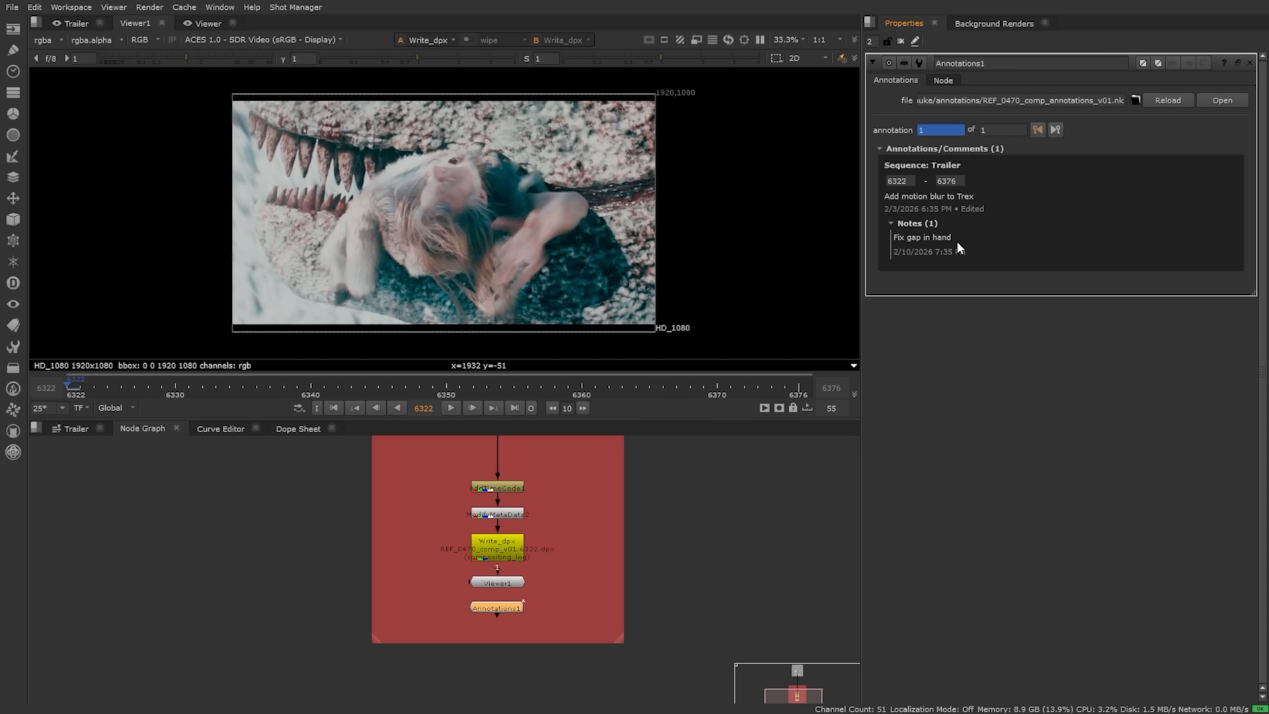
double_click(1014, 194)
Step: Render Write_dpx to the timeline in the background, then show the edit with VFX 1
click(1017, 359)
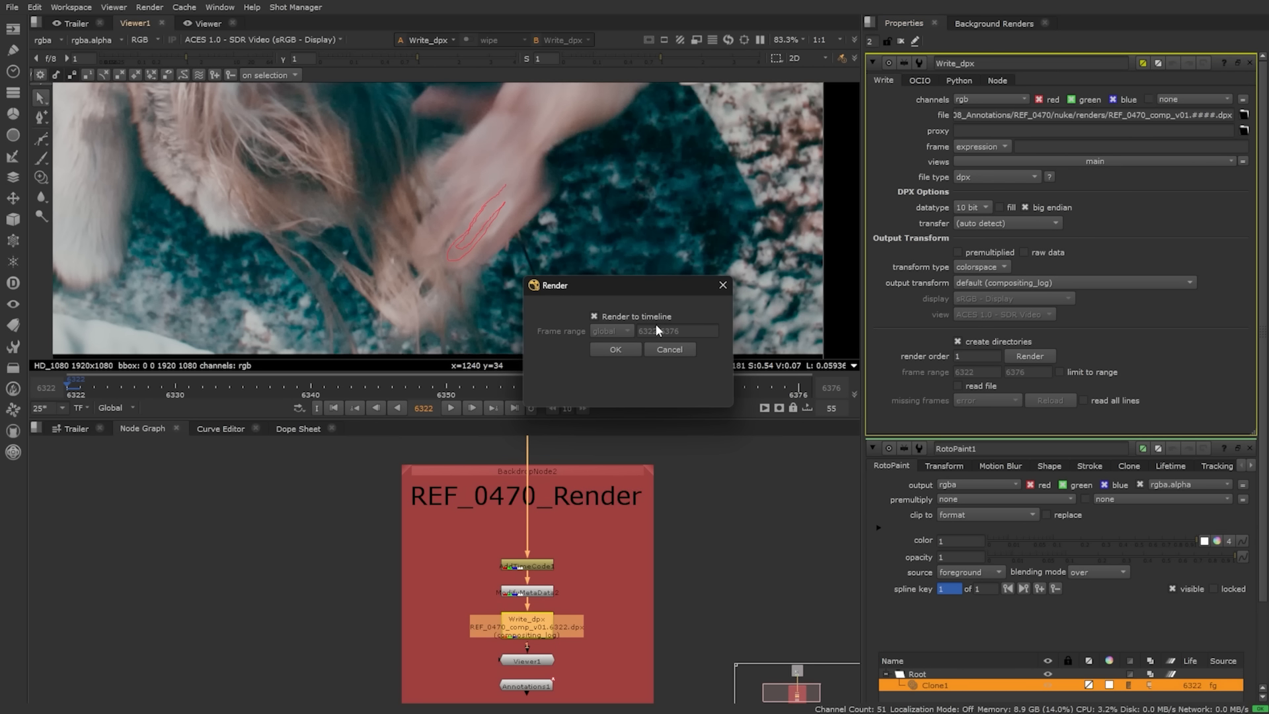
click(612, 345)
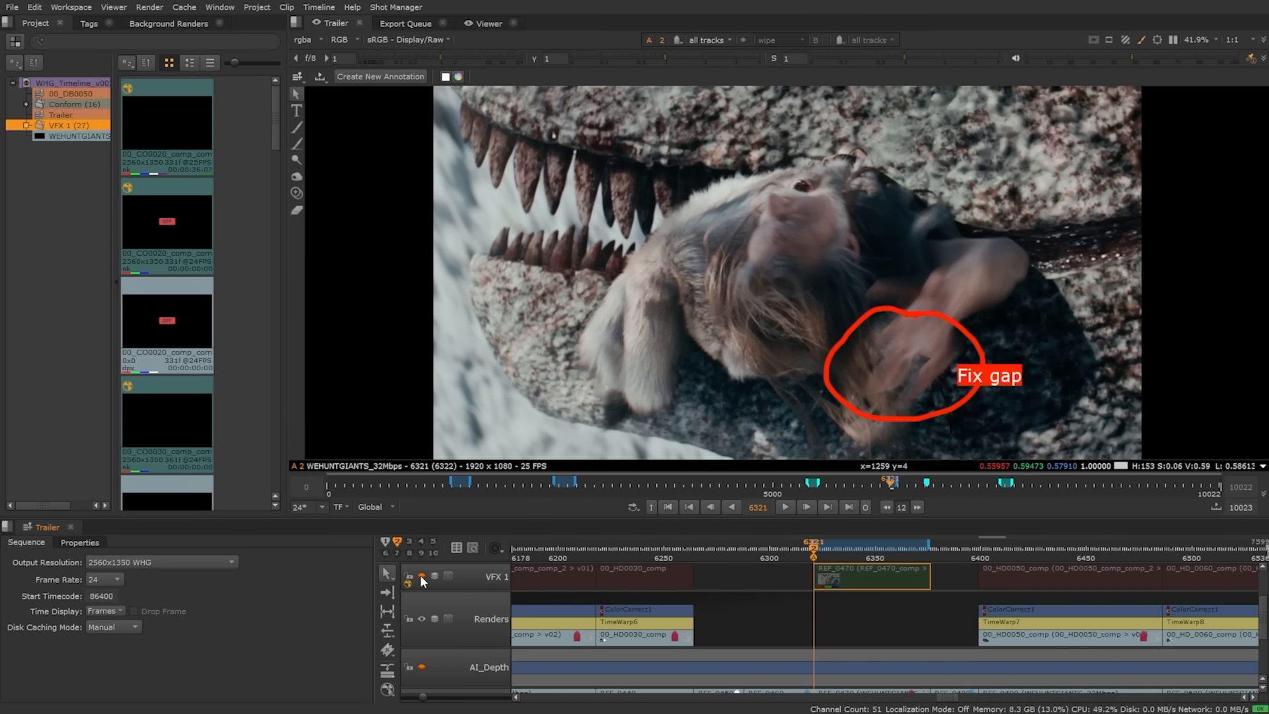
click(421, 577)
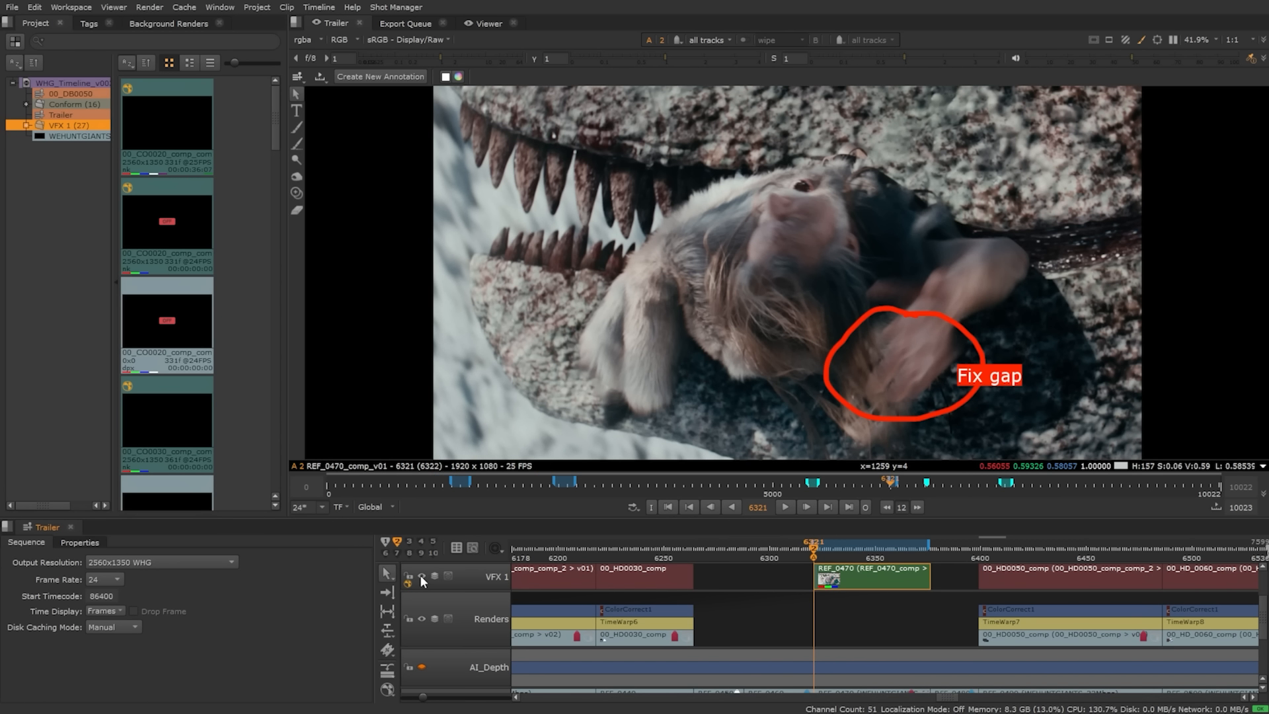
Step: Toggle the VFX 1 track until it is on and REF_0470_comp_v01 plays in the edit
click(421, 577)
click(421, 576)
click(421, 576)
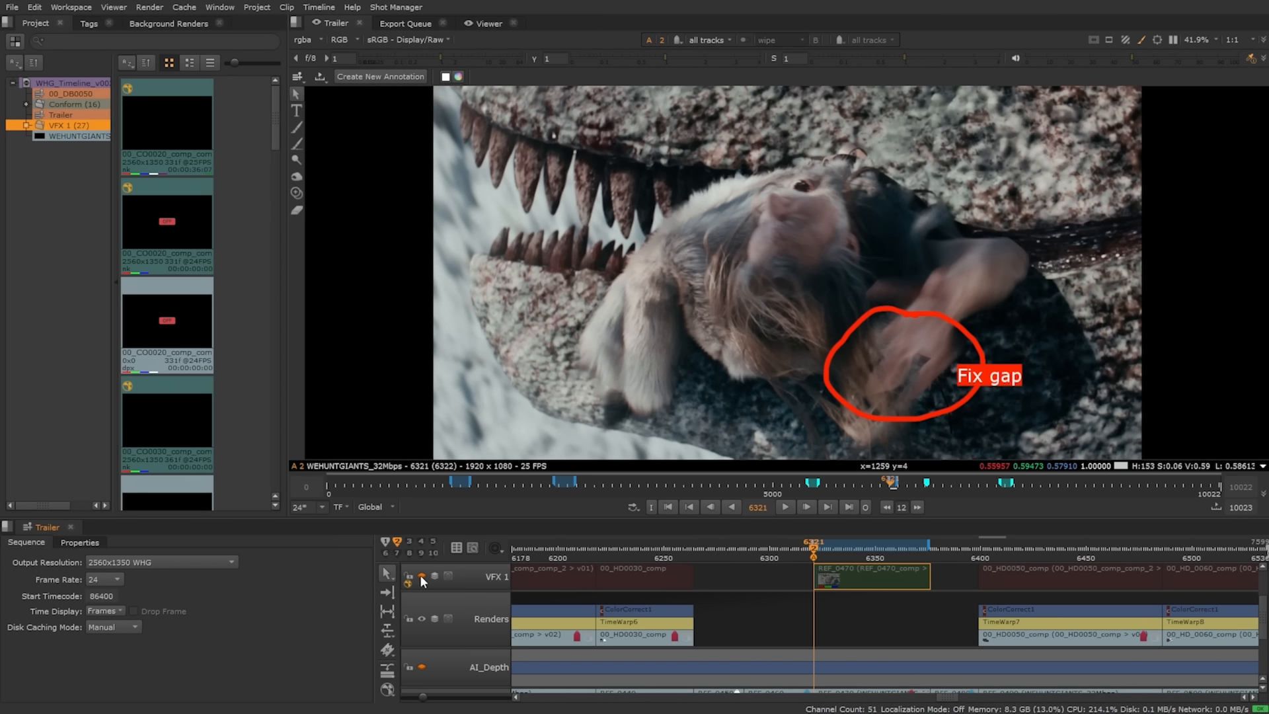
click(421, 577)
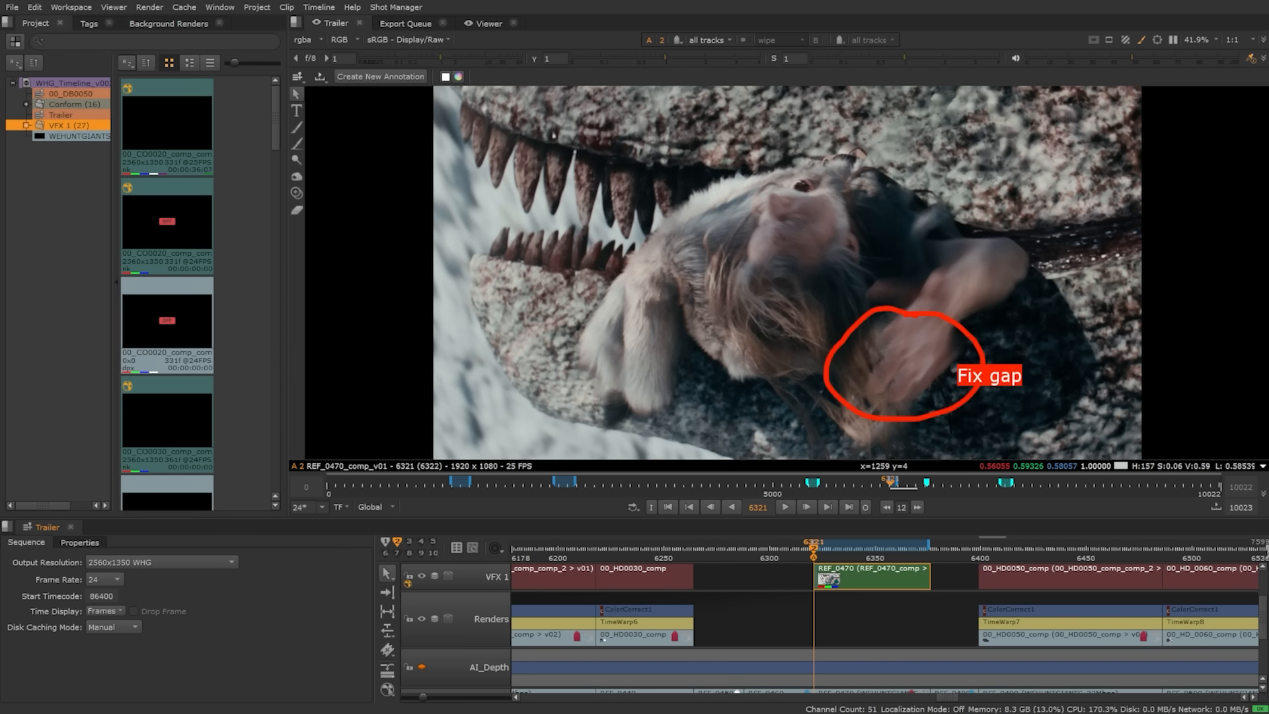
Step: Annotate black spikes along the T-rex's back and trace its arm down to the claw
click(399, 7)
click(465, 298)
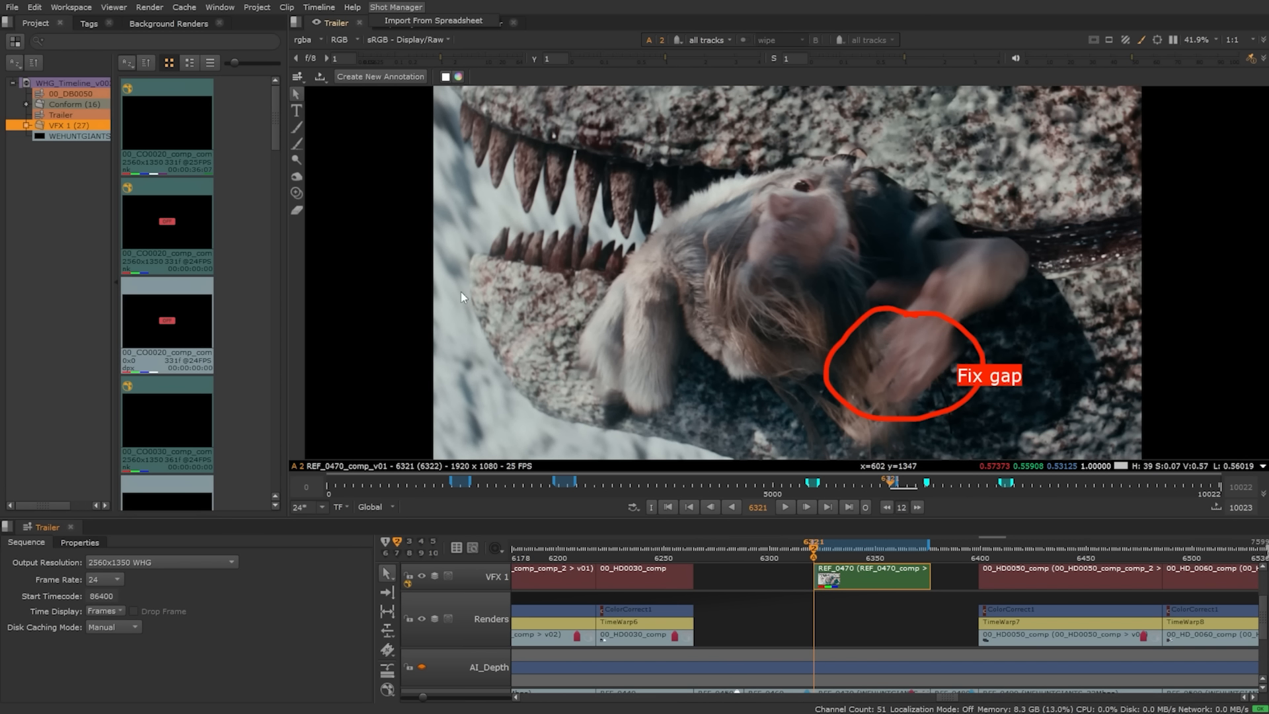
mouse_move(340, 250)
mouse_down()
mouse_move(254, 275)
mouse_move(651, 218)
mouse_move(569, 238)
mouse_move(271, 257)
mouse_move(405, 176)
mouse_move(608, 139)
mouse_move(774, 244)
mouse_up()
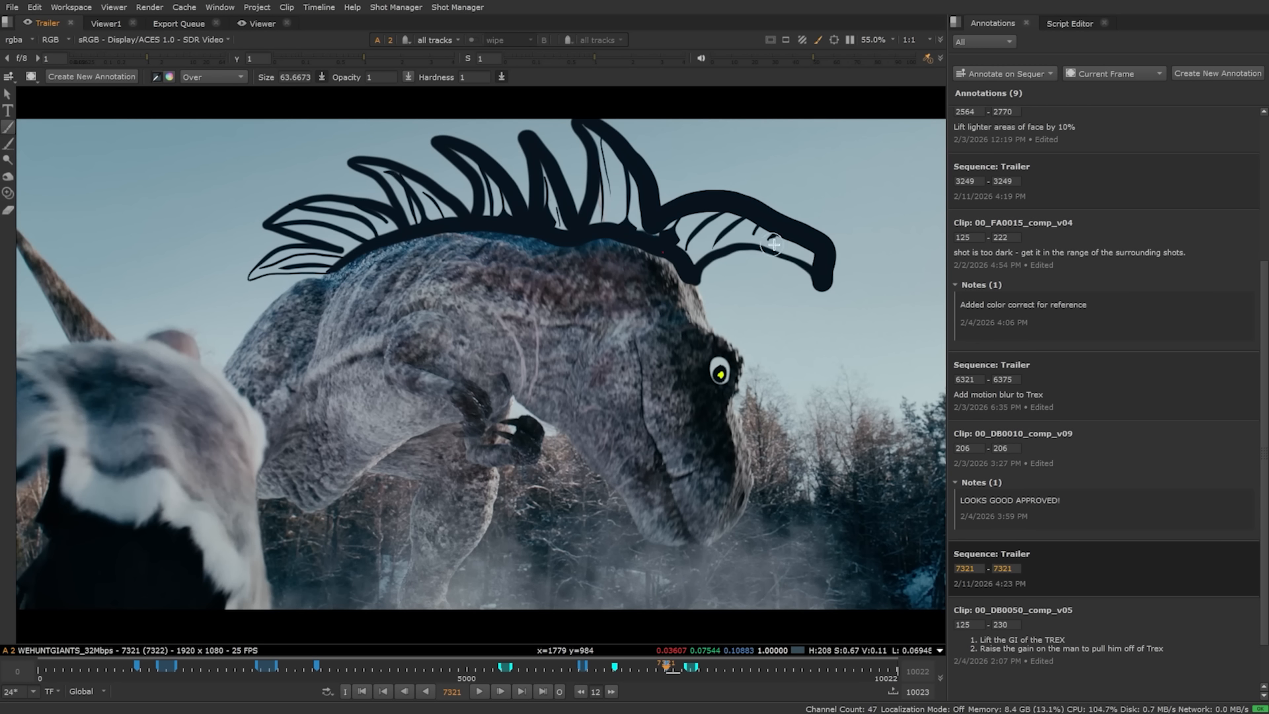
mouse_move(423, 303)
mouse_down()
mouse_move(397, 301)
mouse_move(462, 423)
mouse_move(461, 347)
mouse_up()
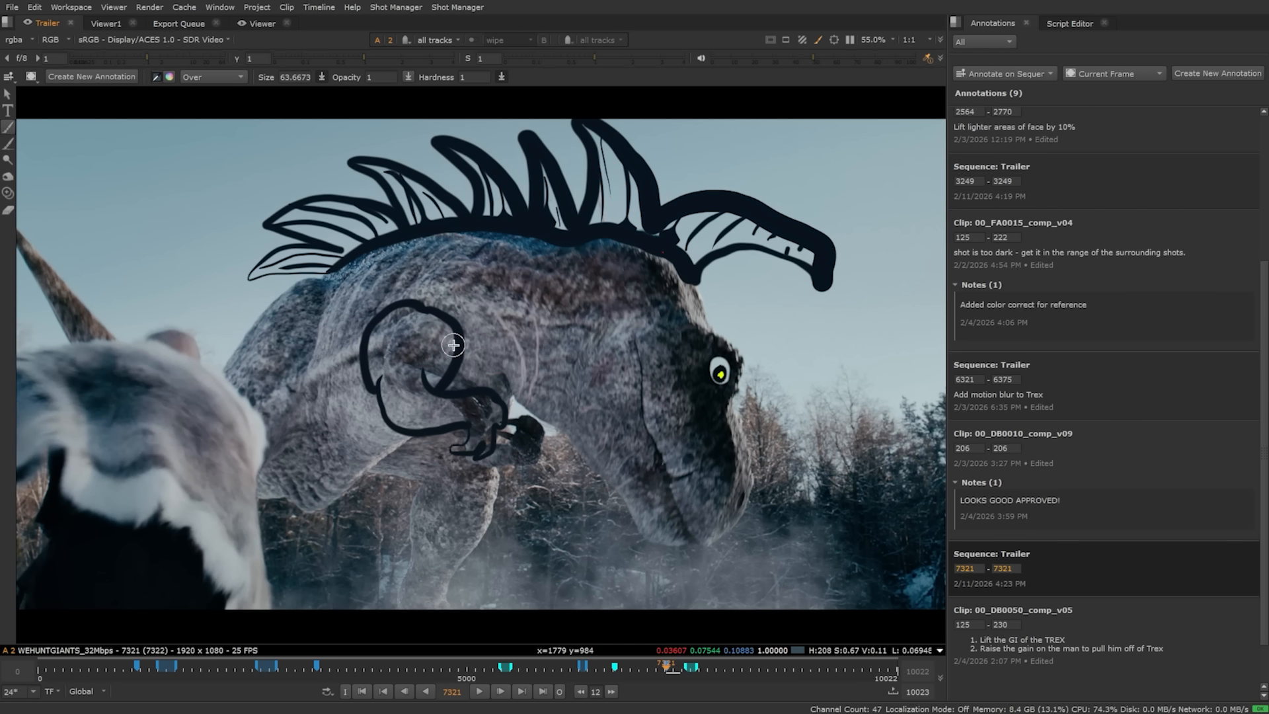
Step: Briefly toggle the Eraser, then brush an annotation stroke down the dinosaur's face
key(e)
key(b)
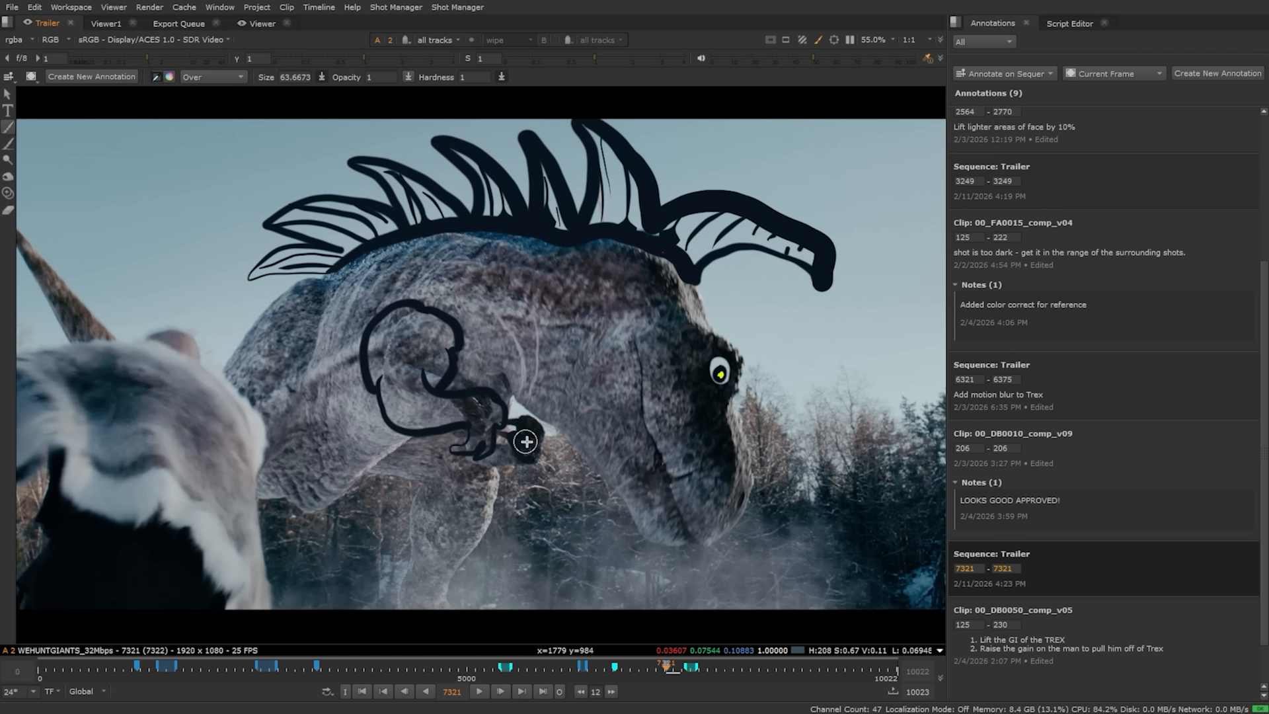
drag(692, 537, 645, 374)
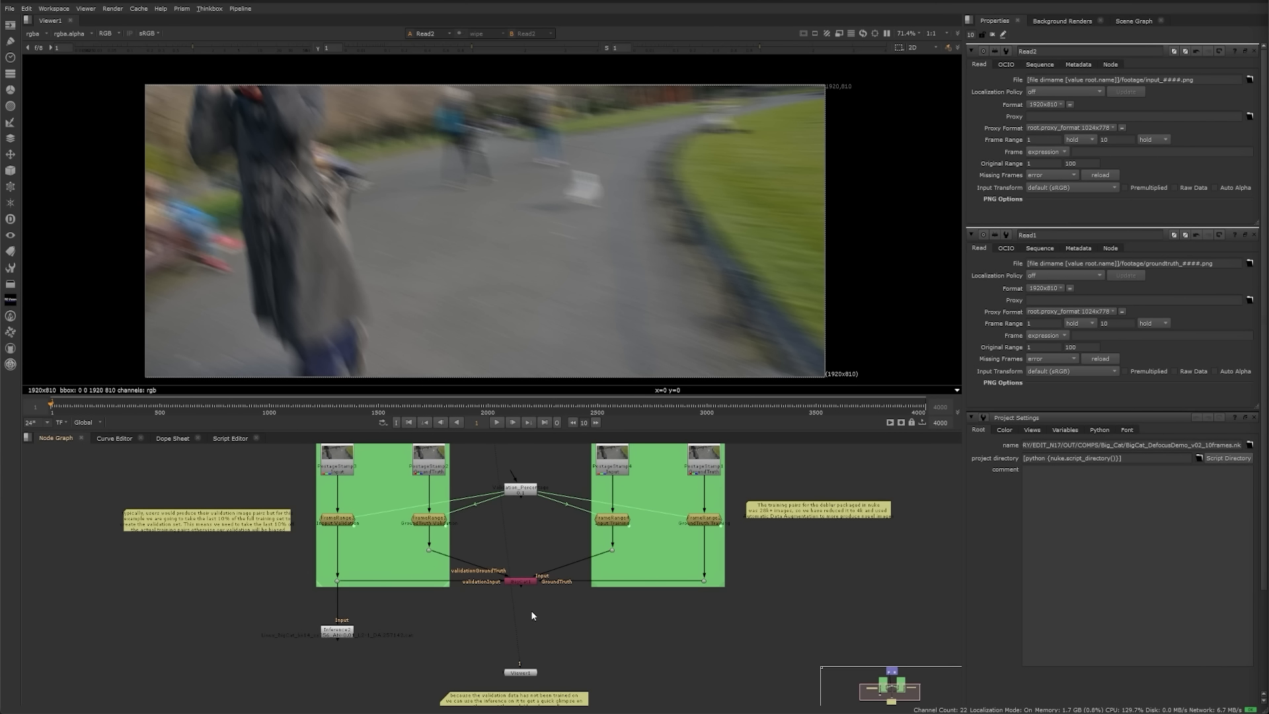
Step: View the sharp ground-truth Read1, then the blurred input Read2, in the Viewer
scroll(528, 601, up, 5)
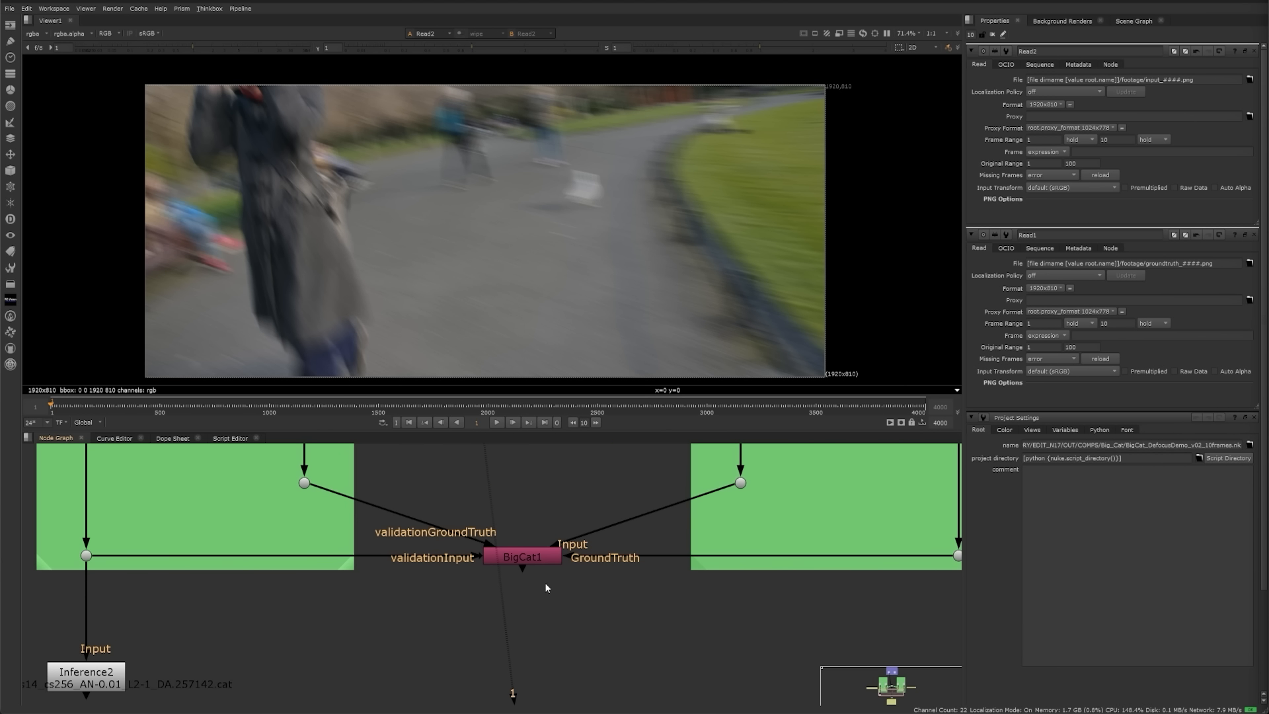
scroll(548, 601, up, 5)
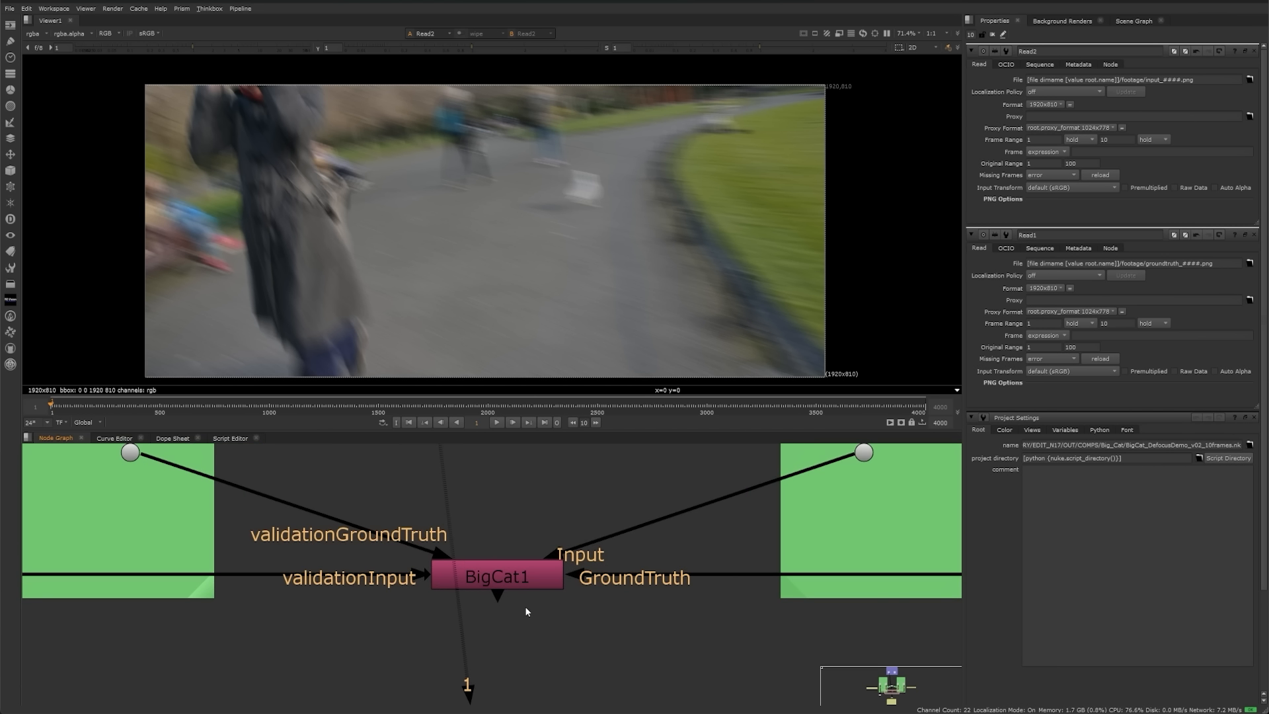
middle_drag(559, 597, 567, 616)
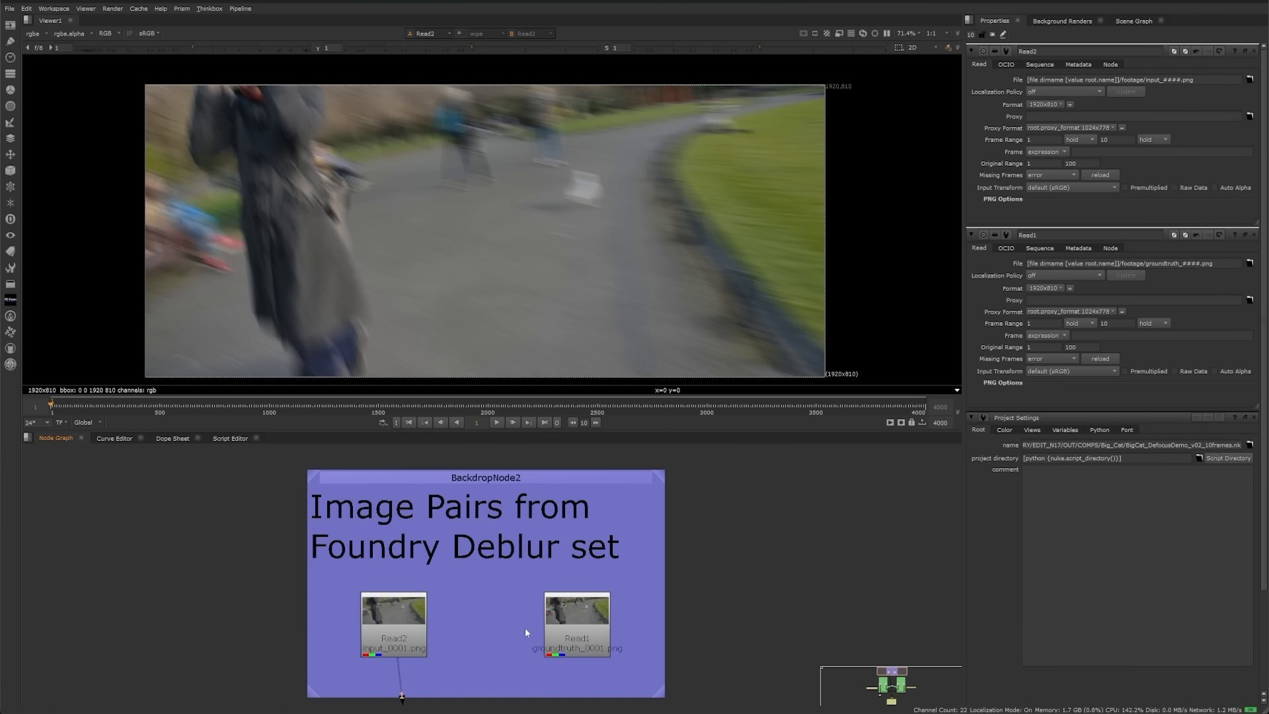
click(555, 623)
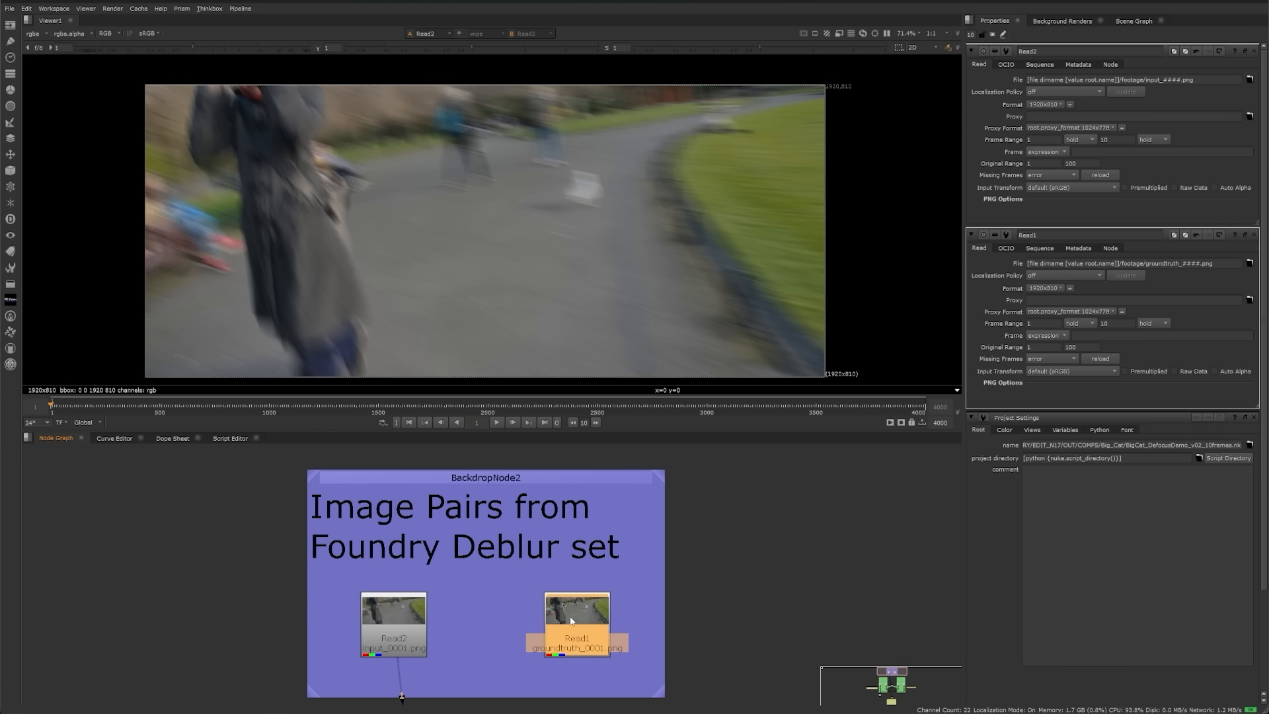
key(1)
click(370, 620)
key(1)
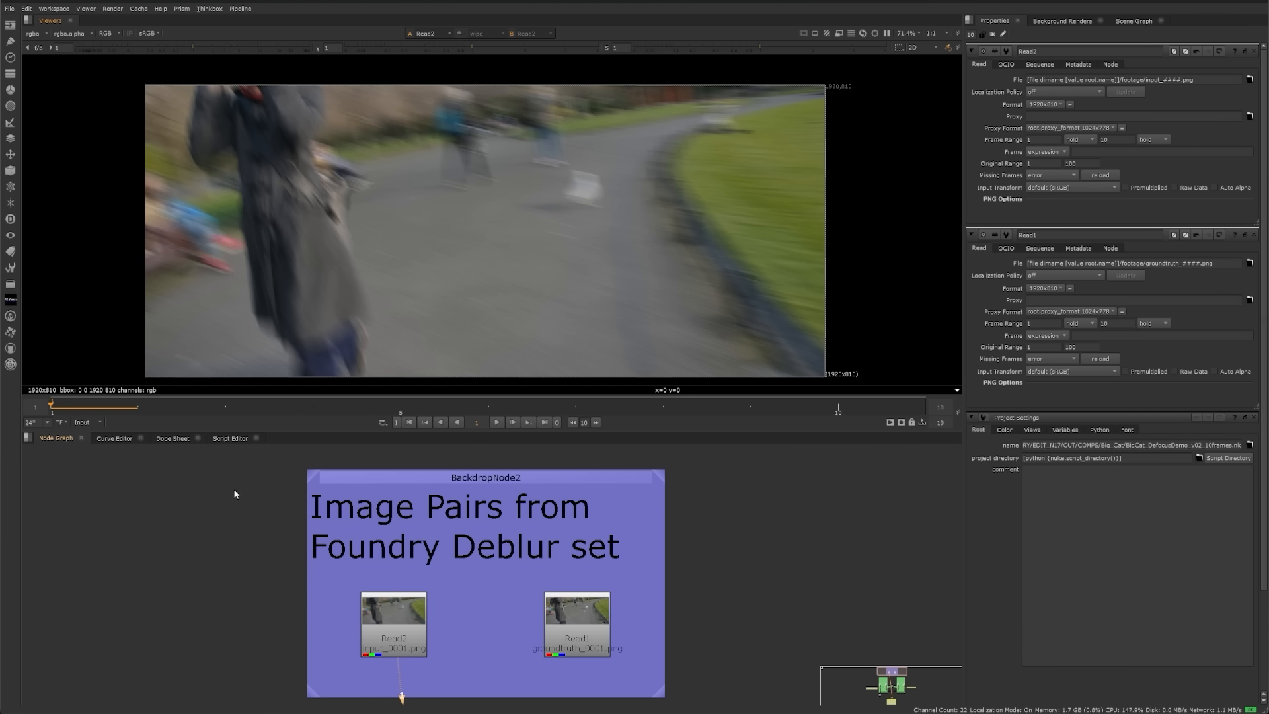
Step: Limit the timeline to the input range and inspect the green training backdrops in a maximised Node Graph
click(497, 422)
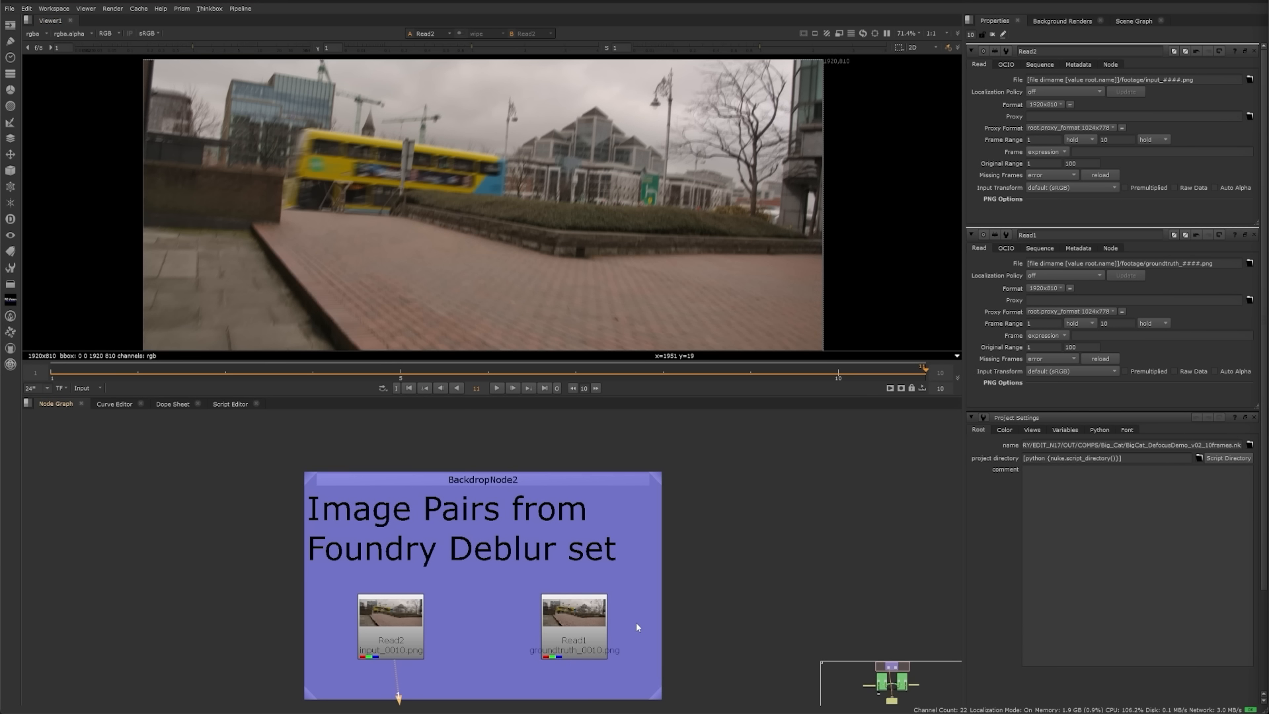
middle_drag(684, 641, 668, 530)
scroll(668, 530, down, 4)
middle_drag(562, 665, 502, 426)
scroll(503, 494, up, 2)
key(space)
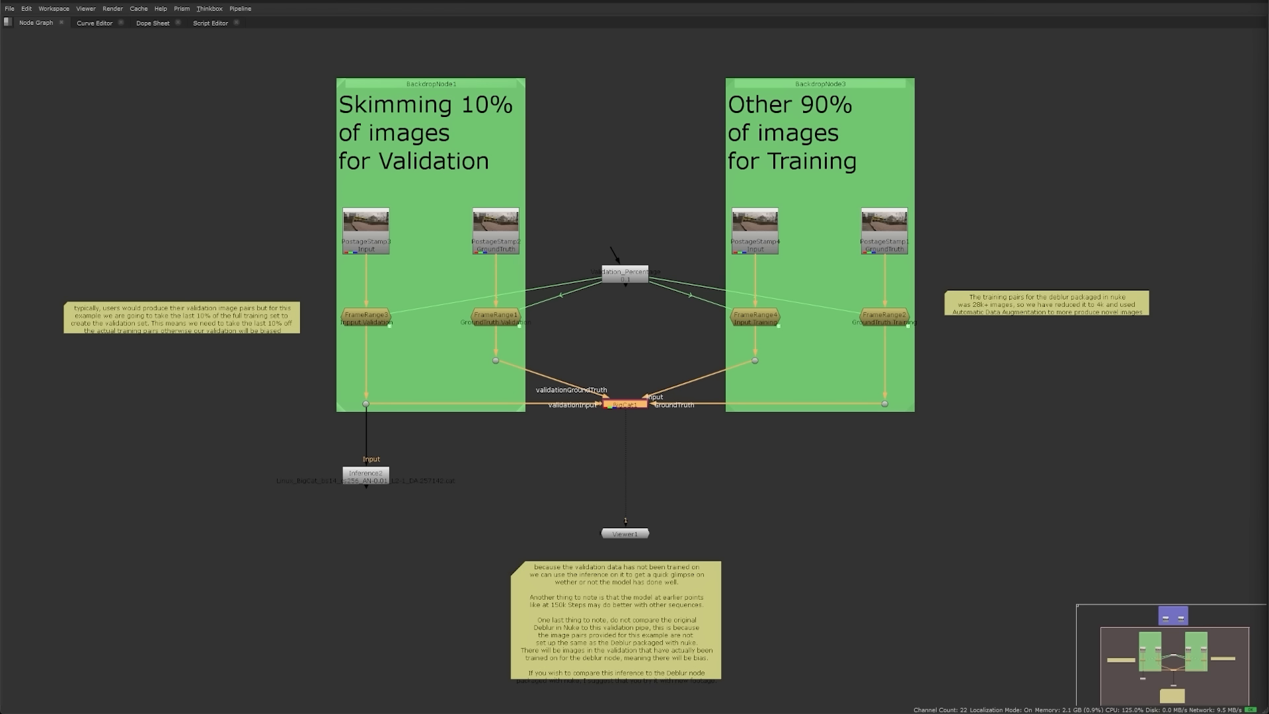
key(space)
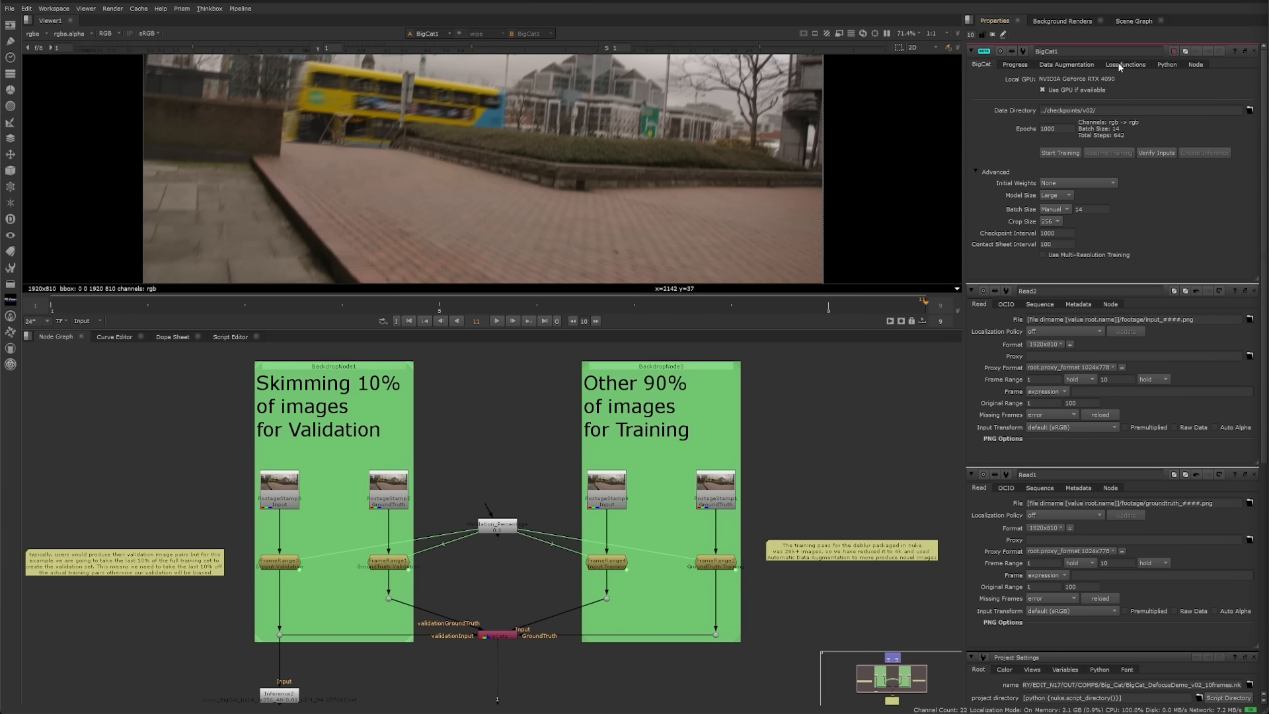
Step: Show BigCat1's Loss Functions settings, then return to its main BigCat training settings
click(1123, 64)
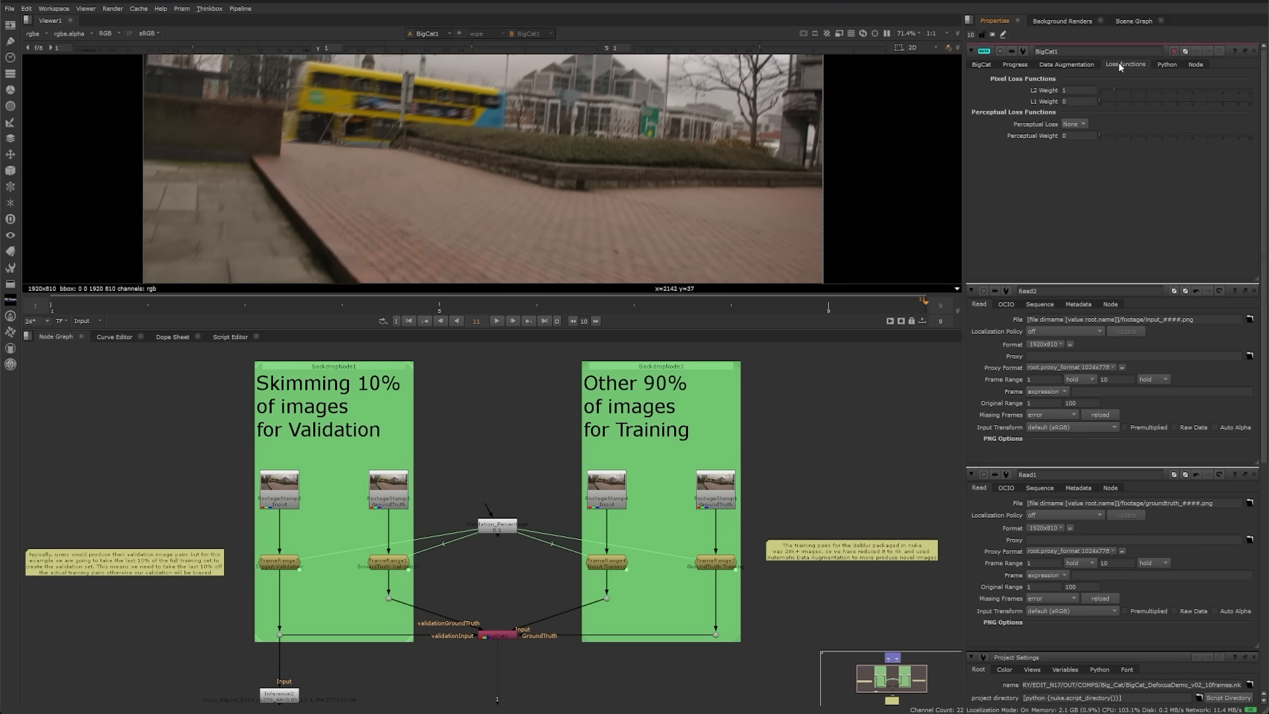
click(1074, 193)
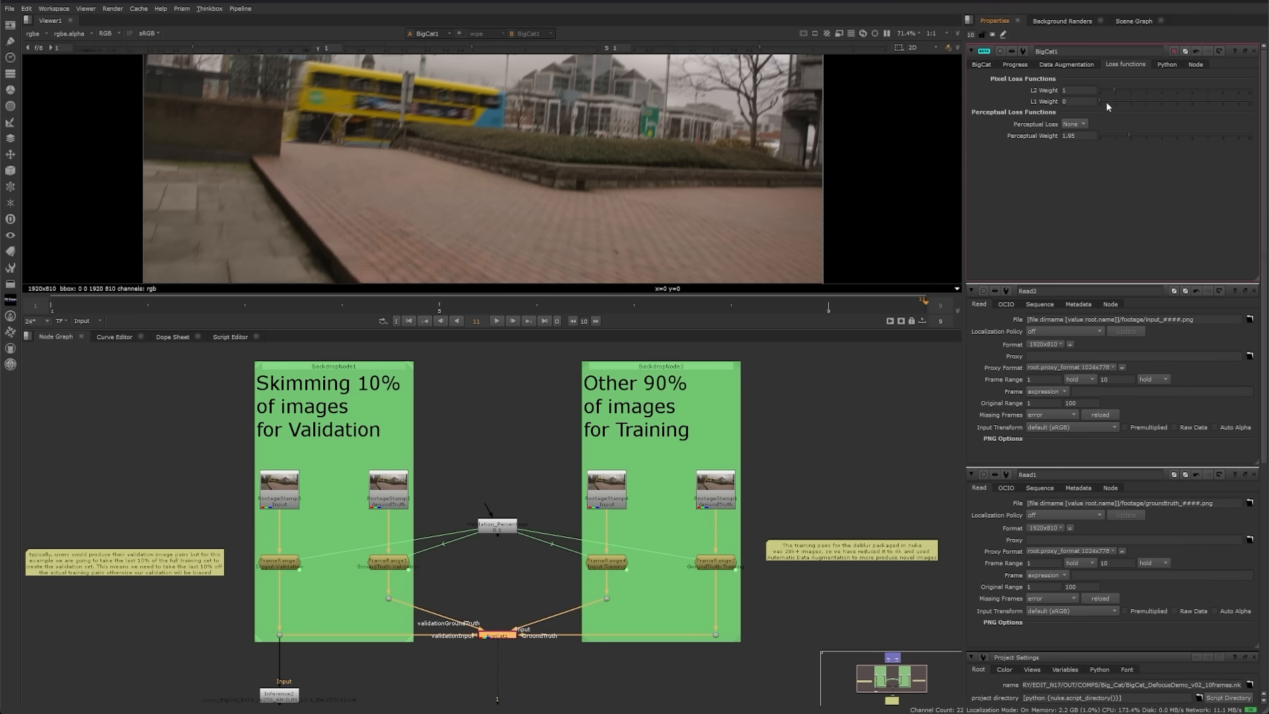
click(981, 65)
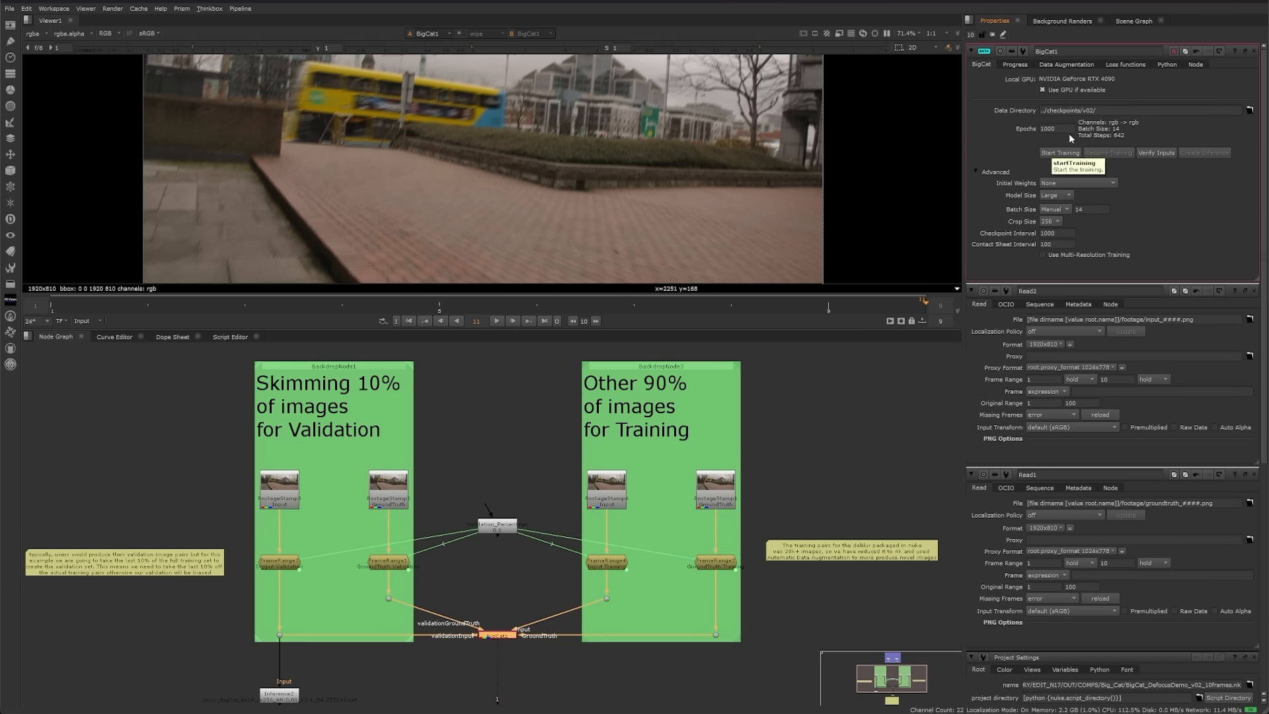
click(1058, 152)
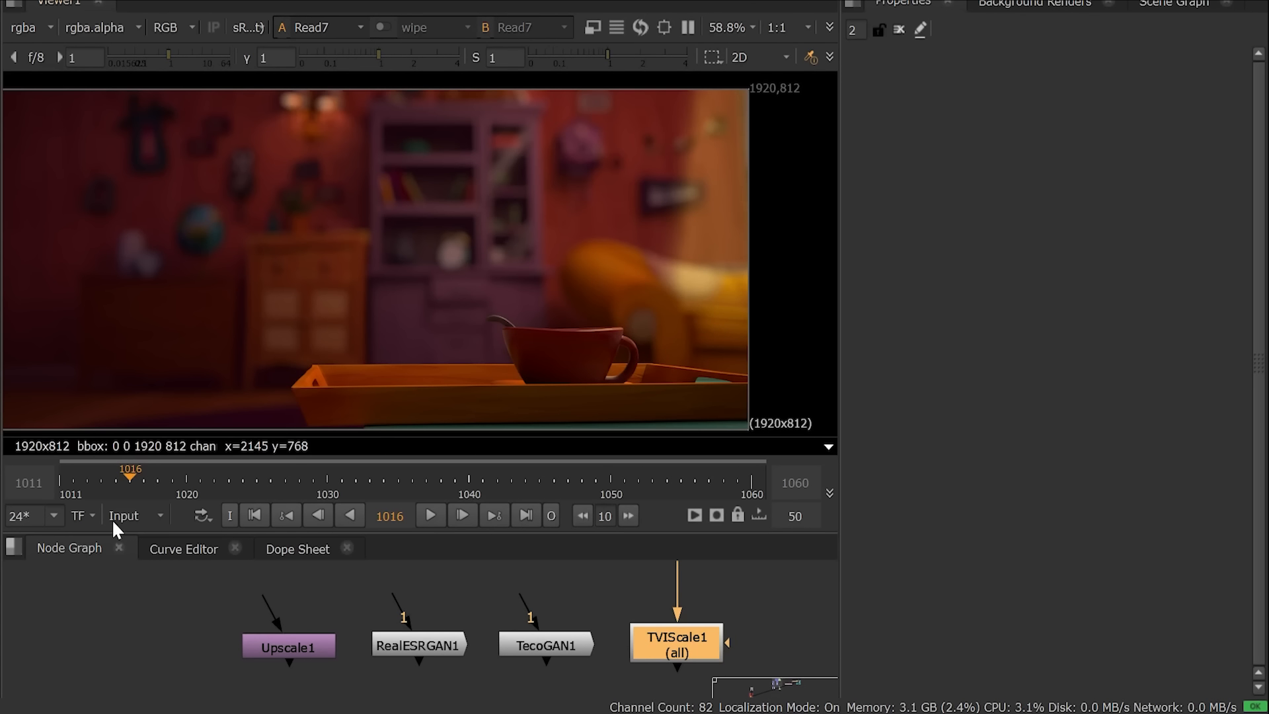
Step: Review the Upscale1, RealESRGAN1 and TecoGAN1 nodes, then open TVIScale1's settings
click(173, 659)
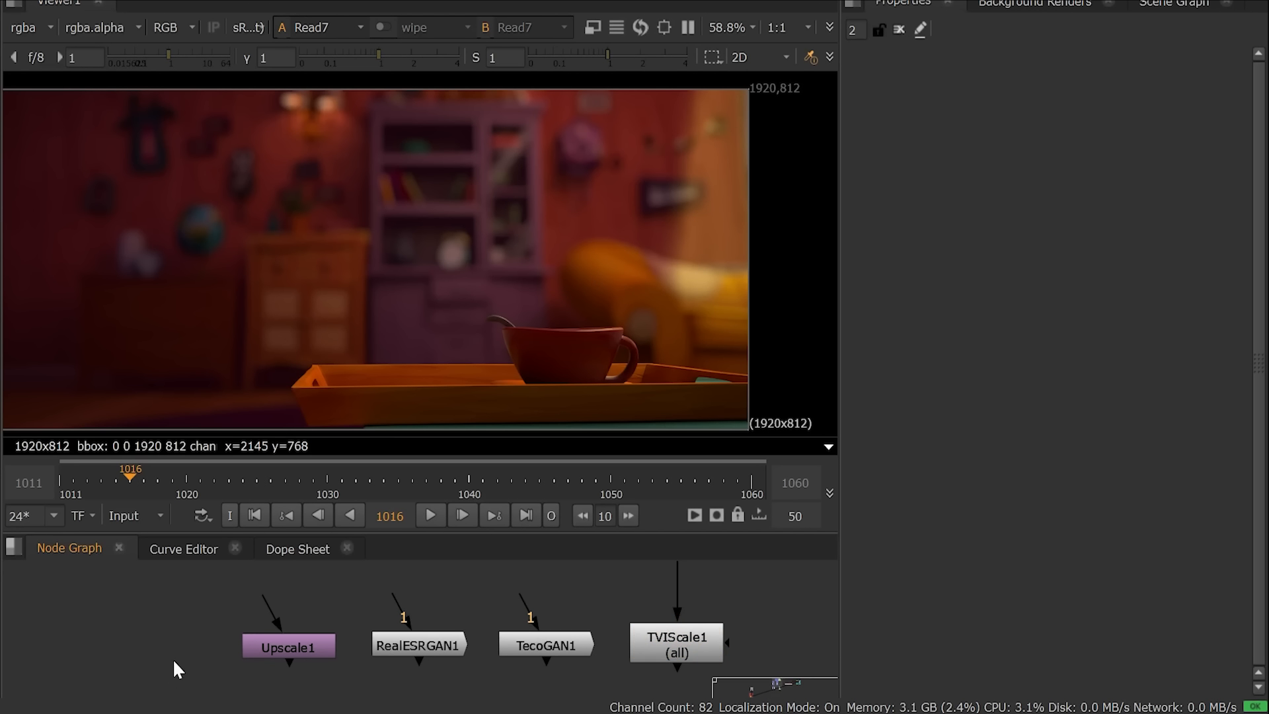
click(263, 648)
middle_drag(429, 603, 297, 595)
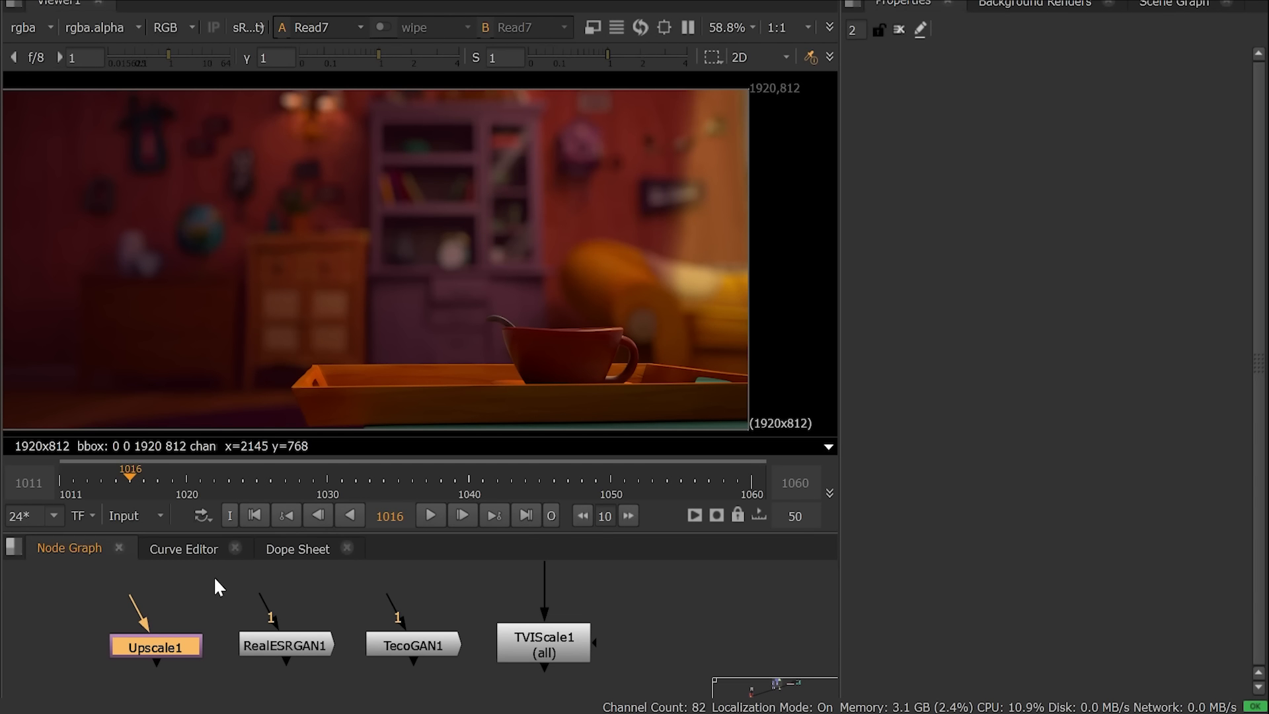
drag(213, 576, 472, 687)
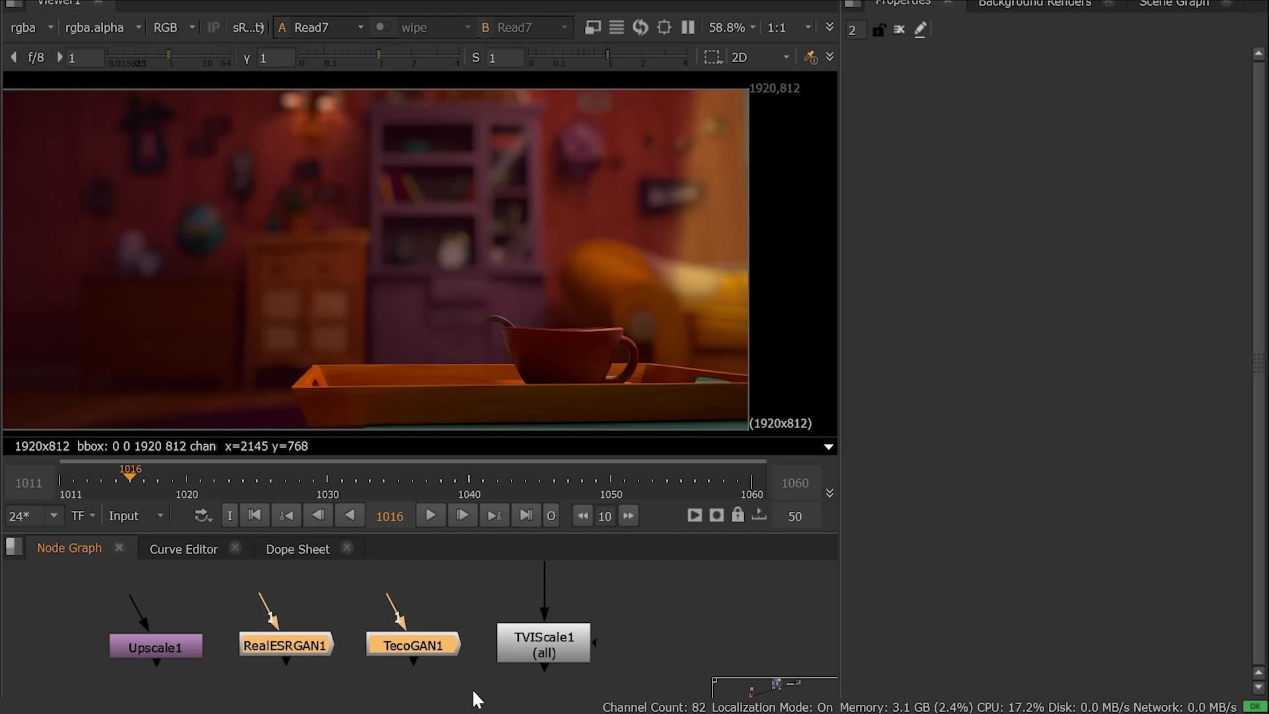
click(664, 635)
middle_drag(685, 615, 568, 611)
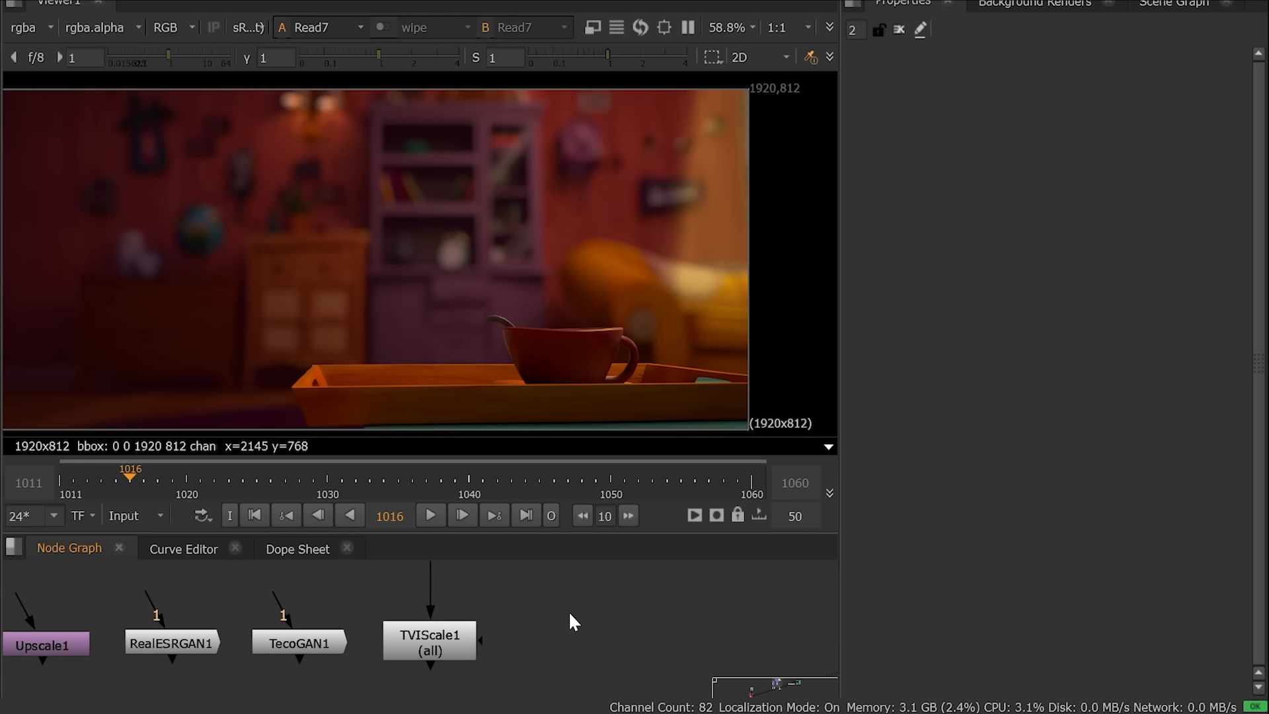
double_click(434, 644)
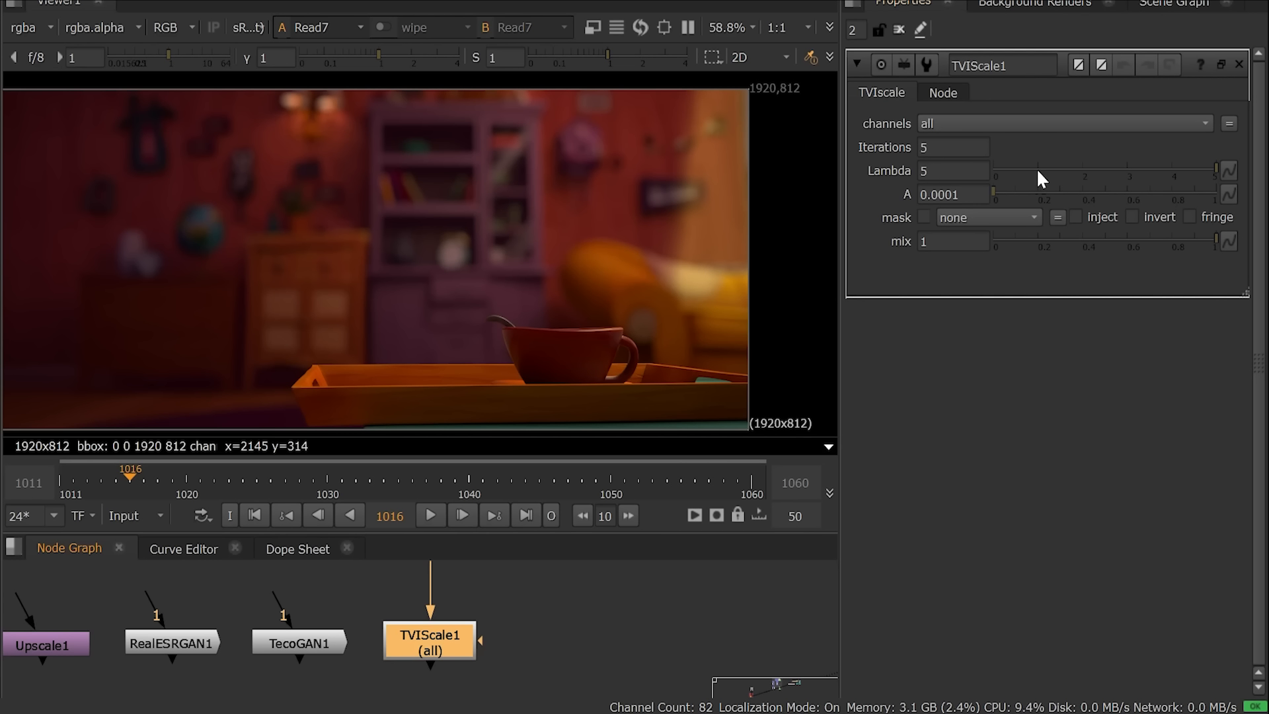
Step: Try TVIScale1's Lambda at about 1.85, restore it to 5, and view the upscaled output
drag(1124, 171, 1080, 182)
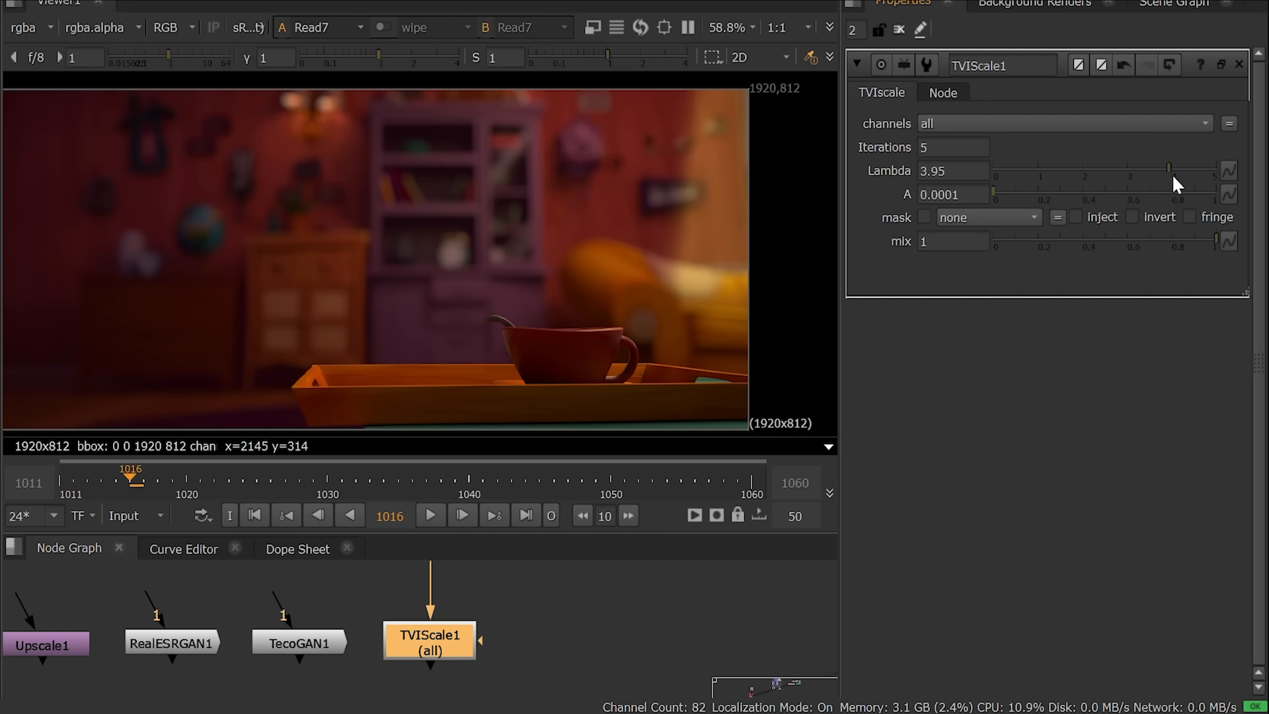
drag(1175, 184, 1252, 187)
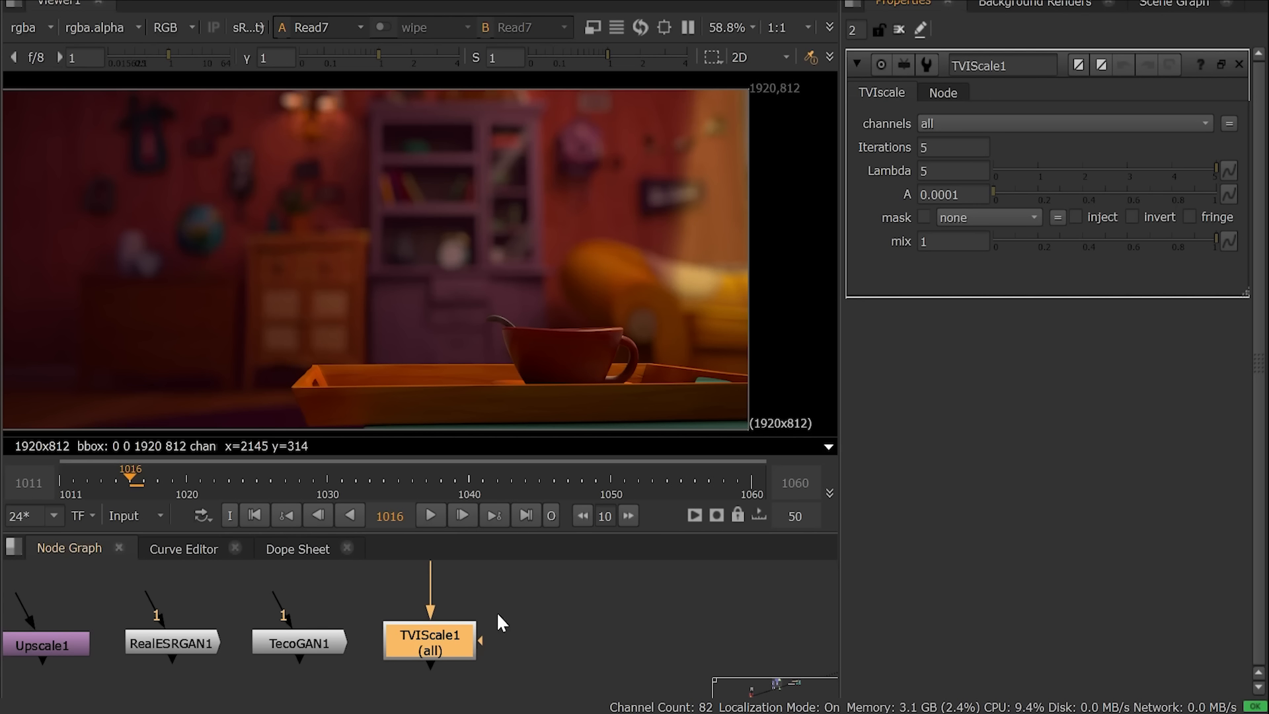
key(1)
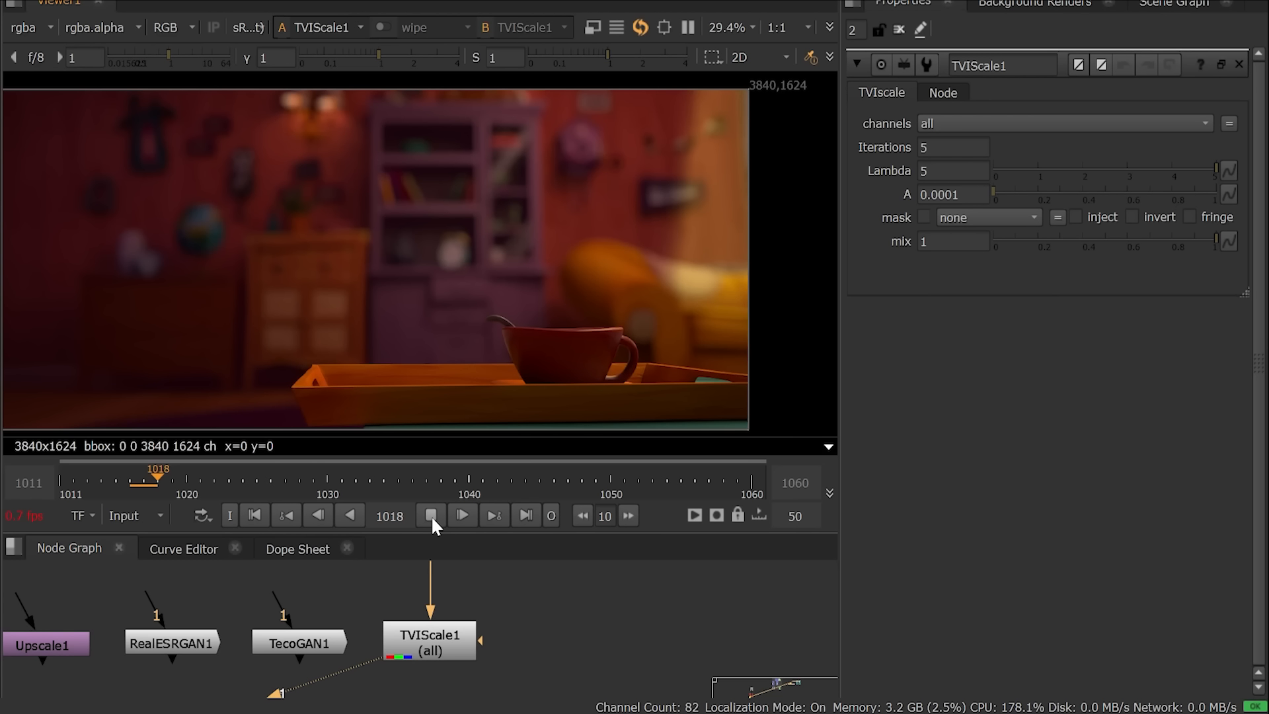
click(431, 516)
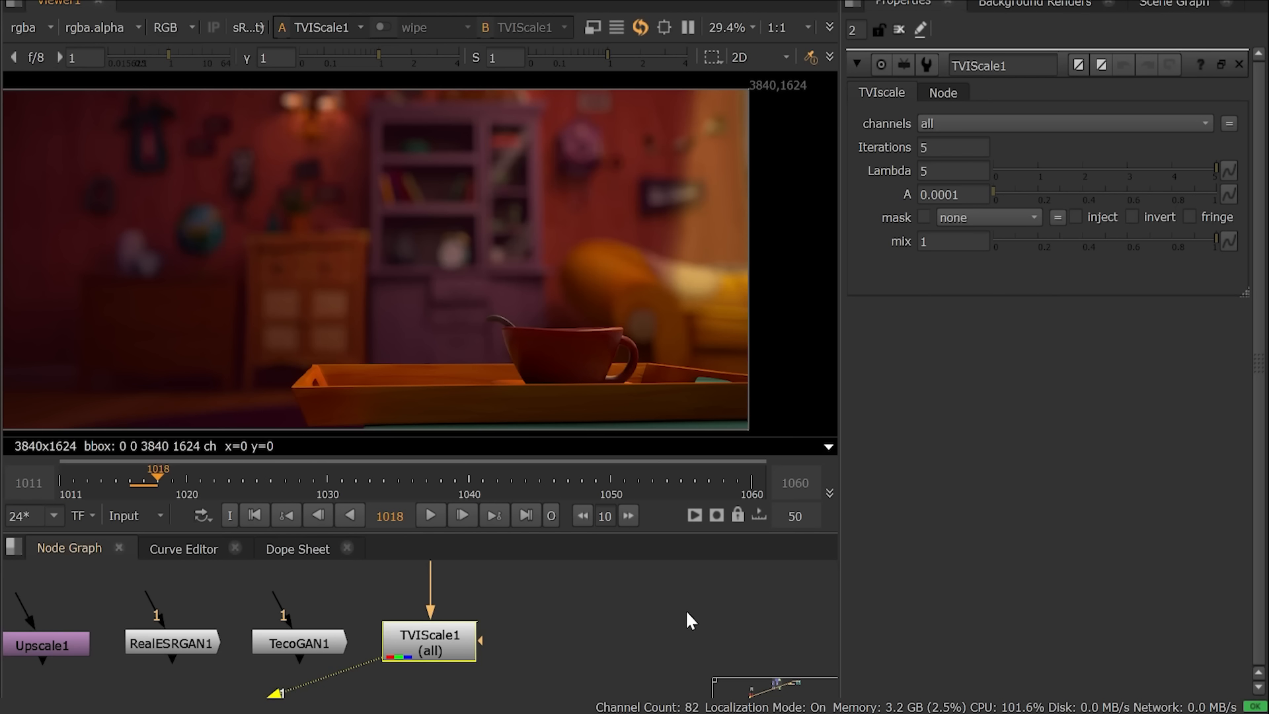
Step: View and play the TVIscale6 result, then open its settings for comparison
middle_drag(686, 612, 204, 600)
middle_drag(563, 613, 319, 582)
click(536, 643)
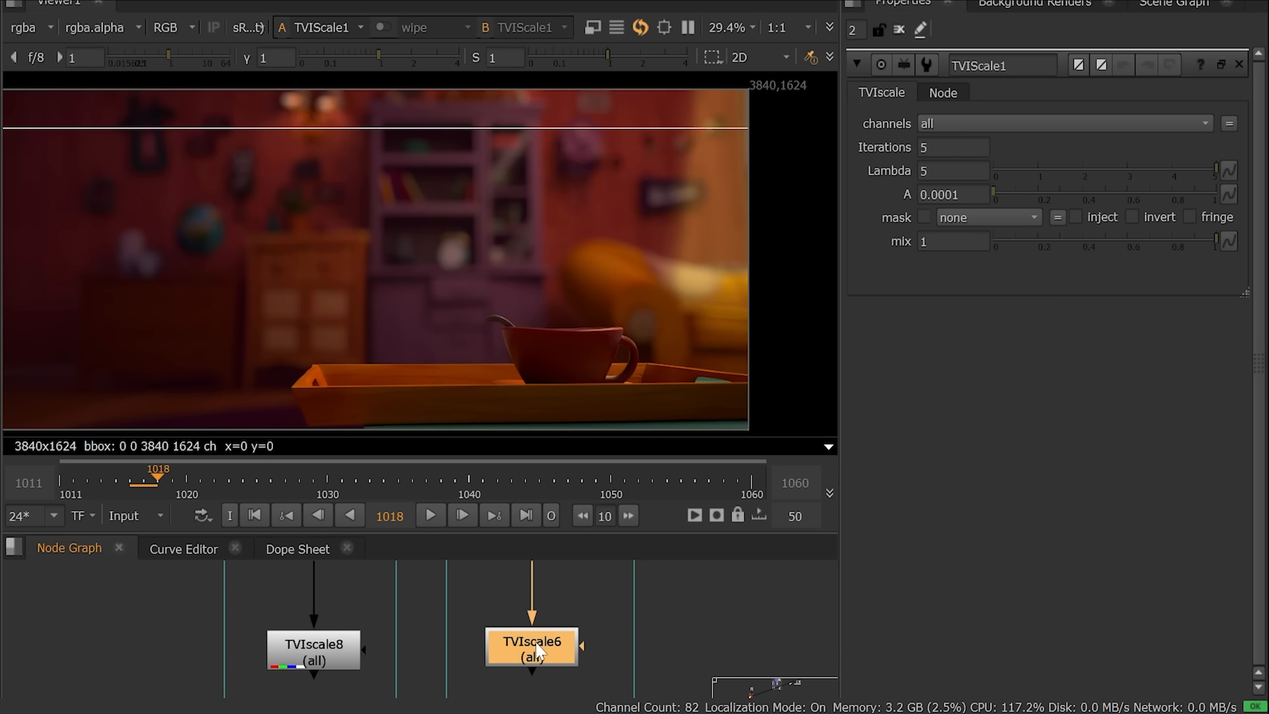
key(1)
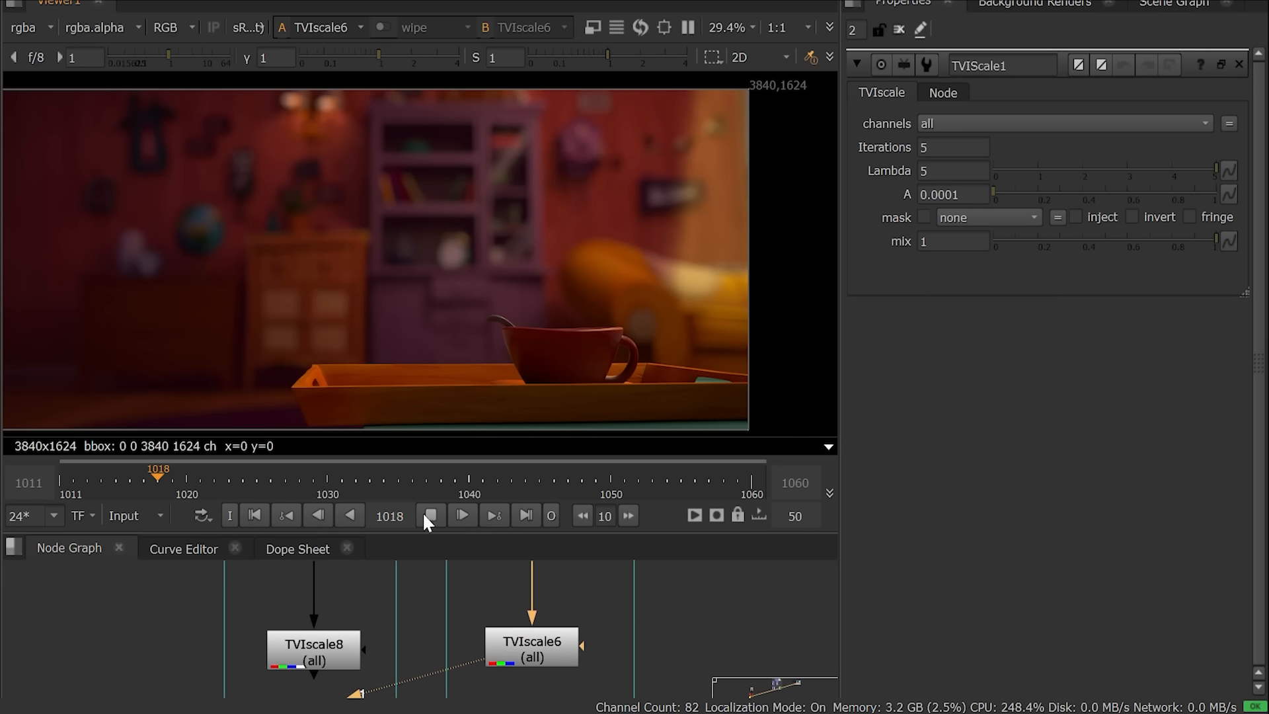
click(430, 516)
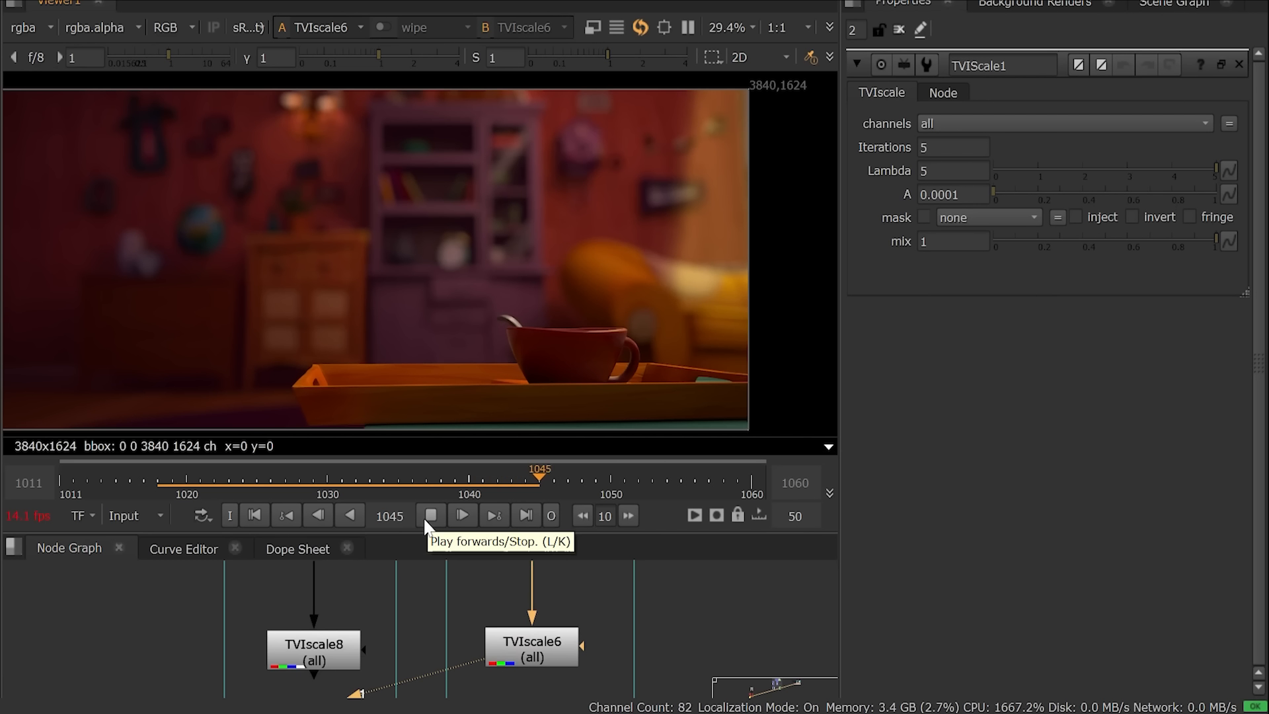
double_click(555, 640)
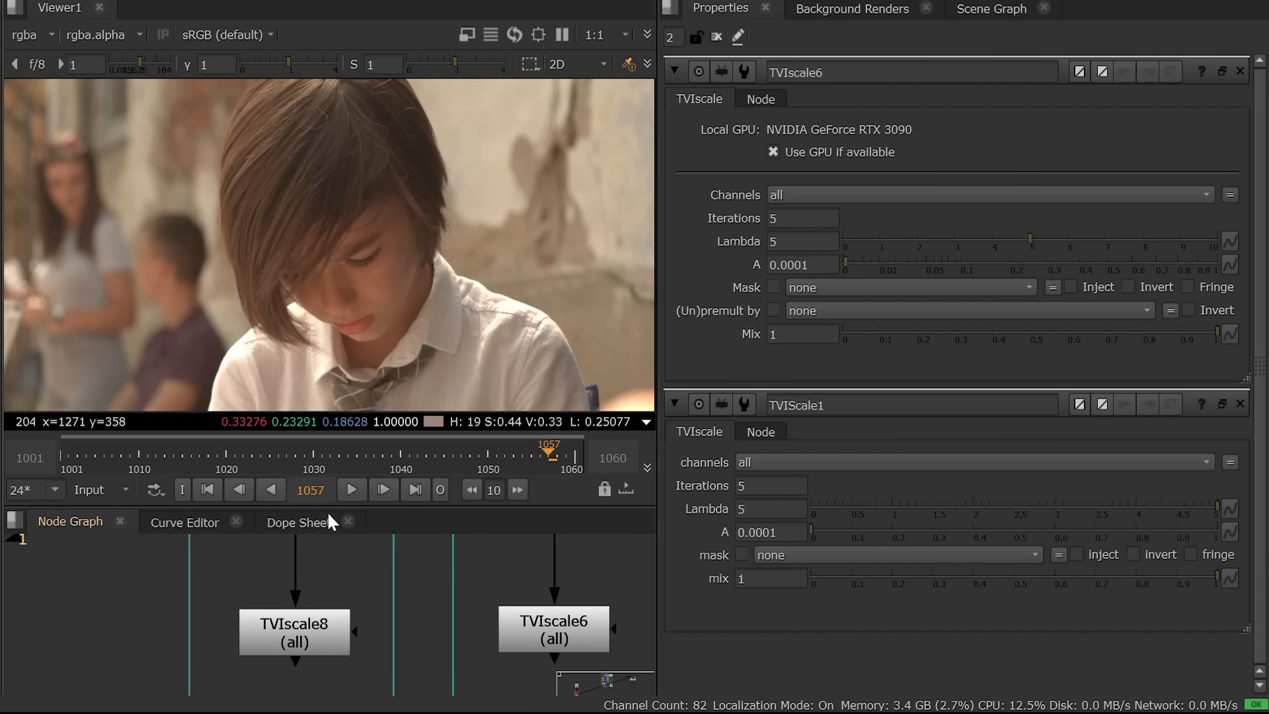
Step: View and play the TVIscale8 upscaled boy footage
key(1)
click(350, 490)
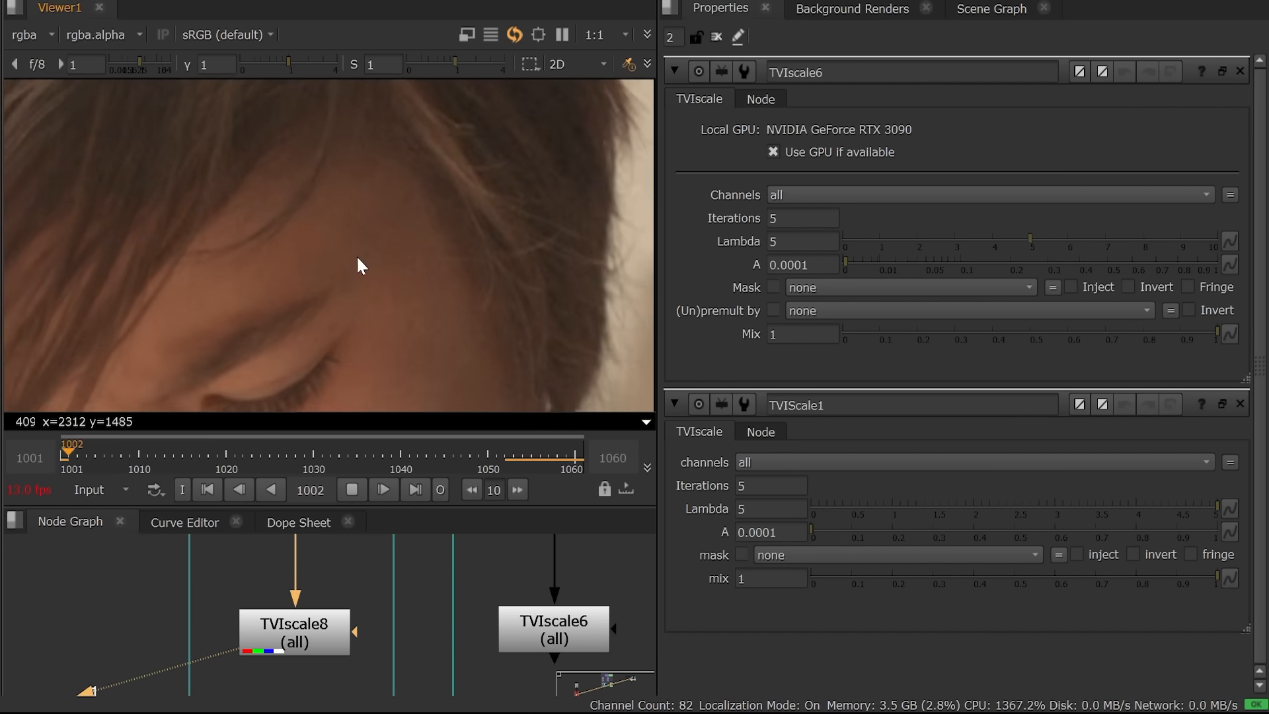
mouse_move(331, 580)
middle_down()
mouse_move(358, 571)
mouse_move(329, 606)
middle_up()
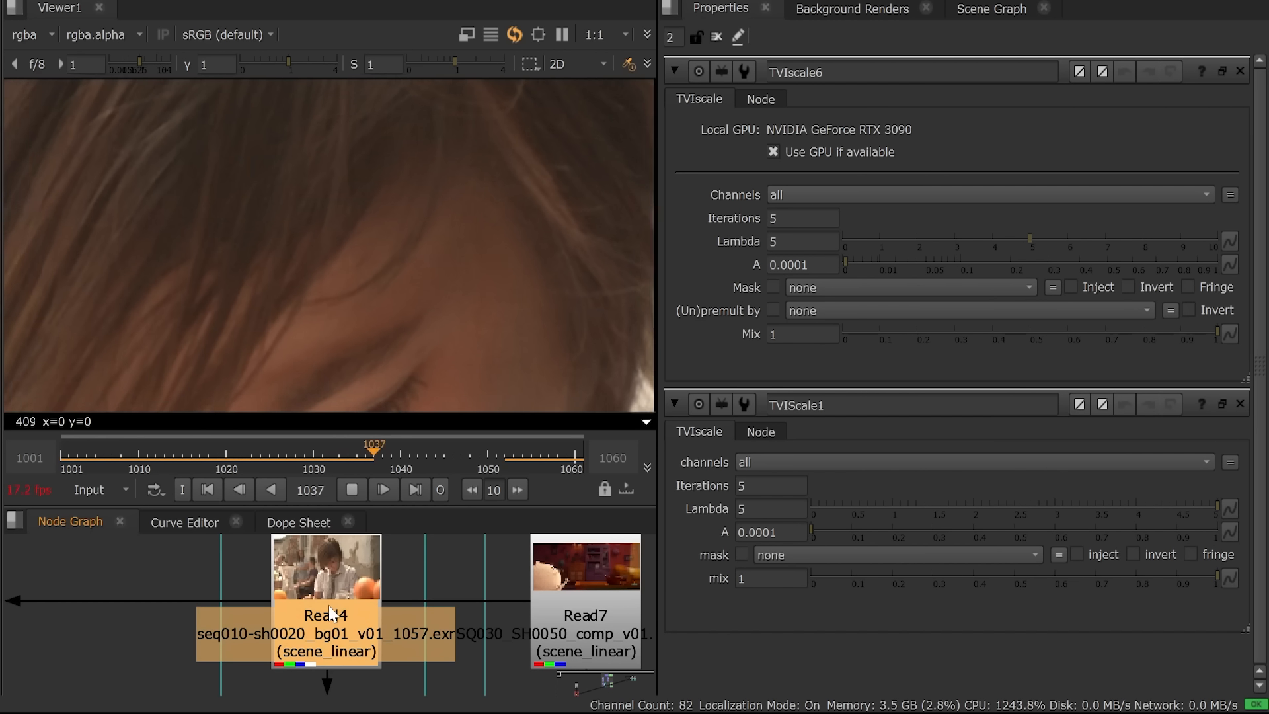
Step: Paste another TVIScale stage after TVIscale8 and view the larger 16384x9216 result
middle_drag(411, 676, 423, 549)
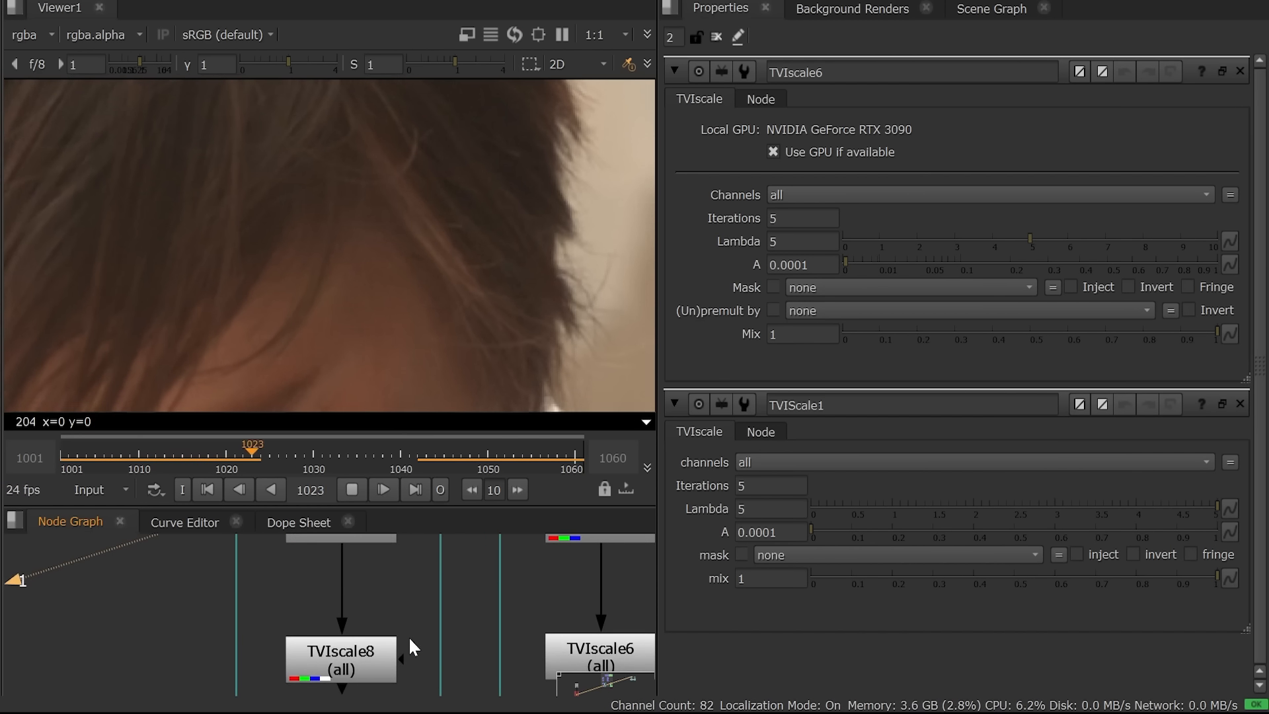
middle_drag(409, 636, 413, 579)
click(360, 592)
key(1)
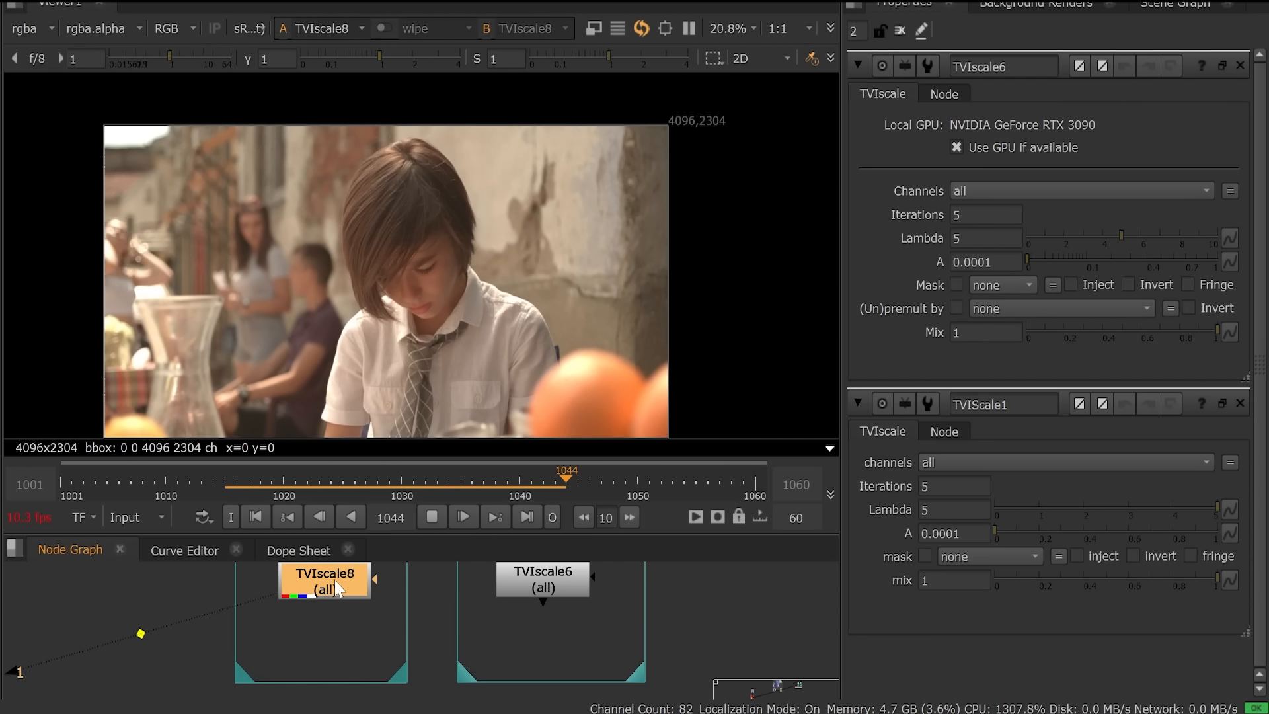
key(ctrl+v)
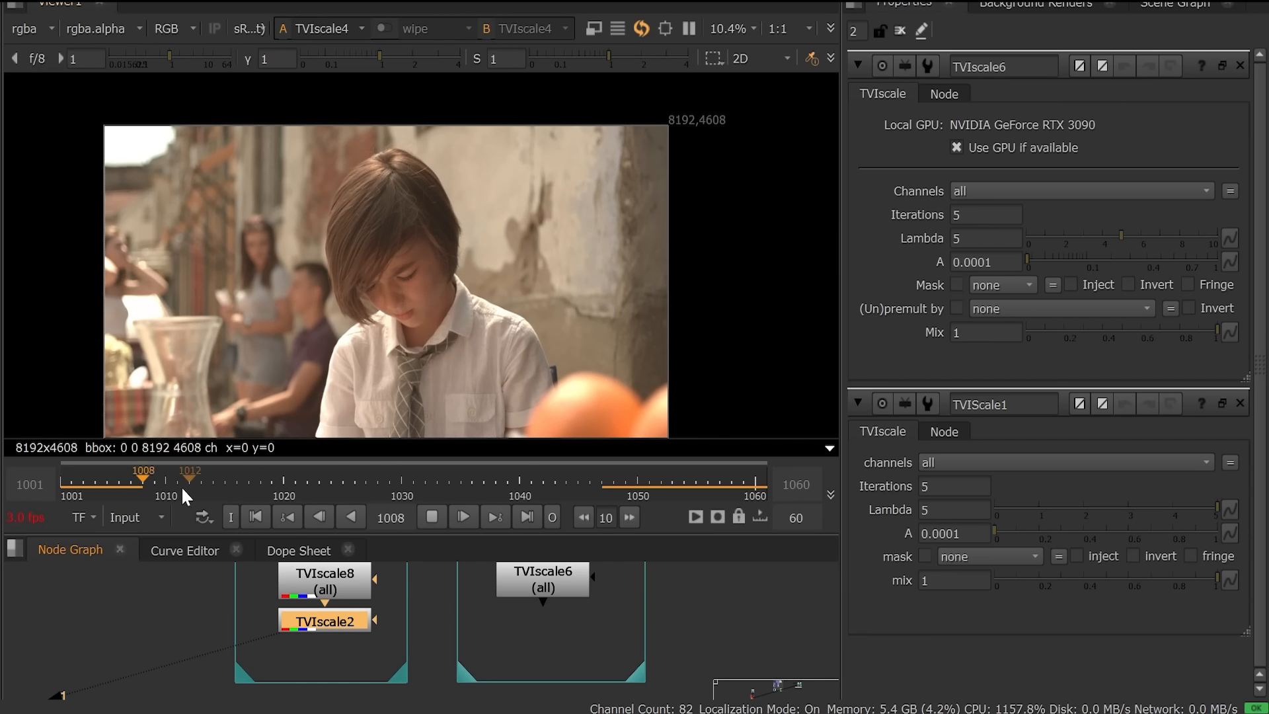
key(5)
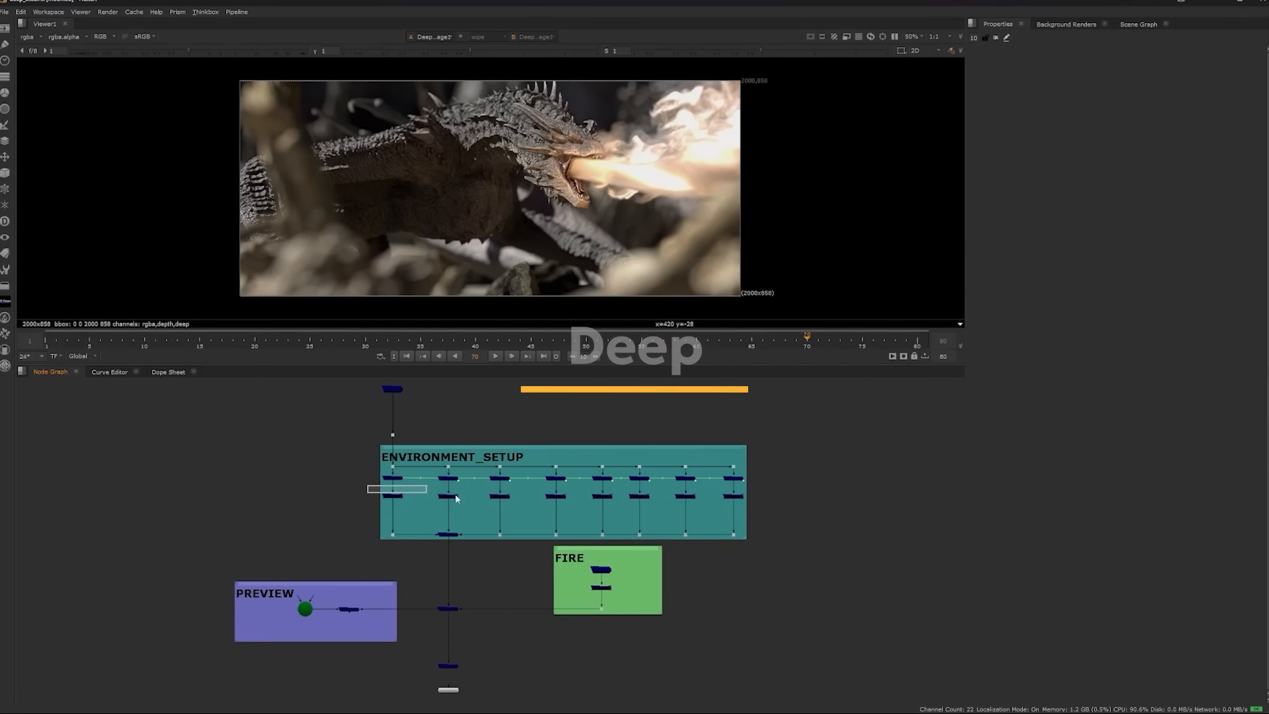
Step: Select the ENVIRONMENT_SETUP row, enable it with D, and play the re-rendered dragon shot
drag(456, 513, 791, 514)
key(d)
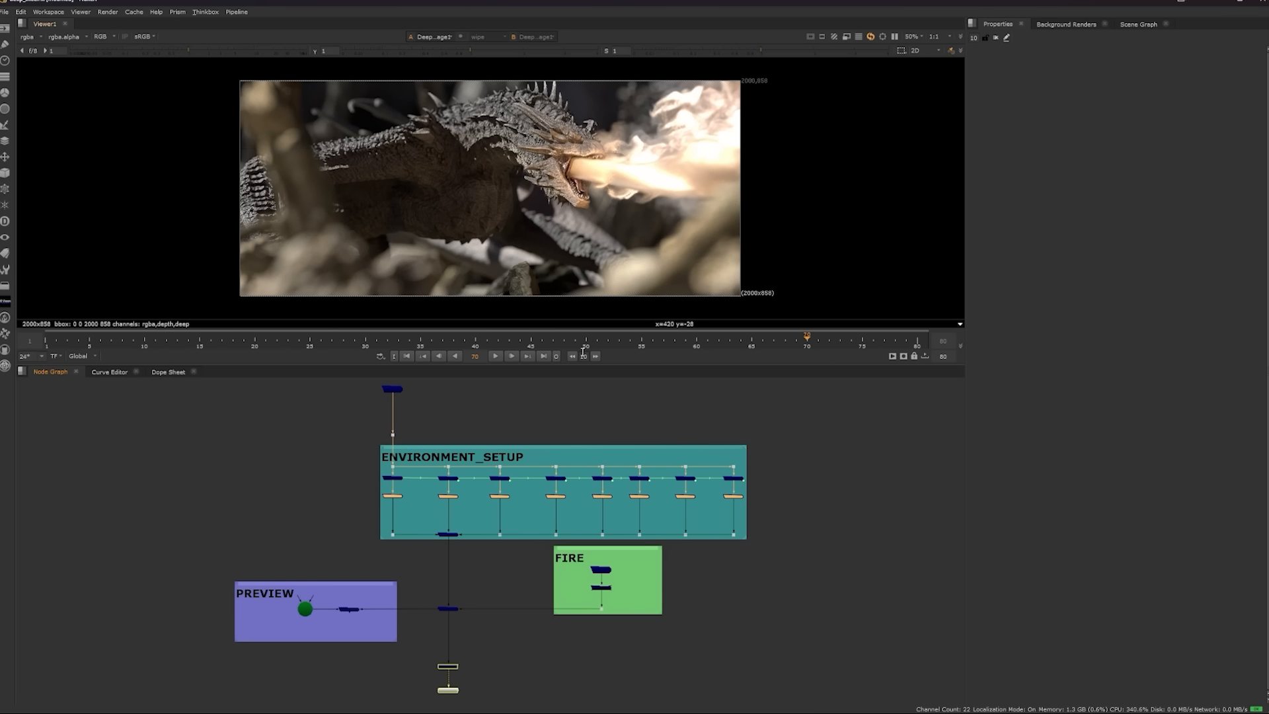
click(496, 356)
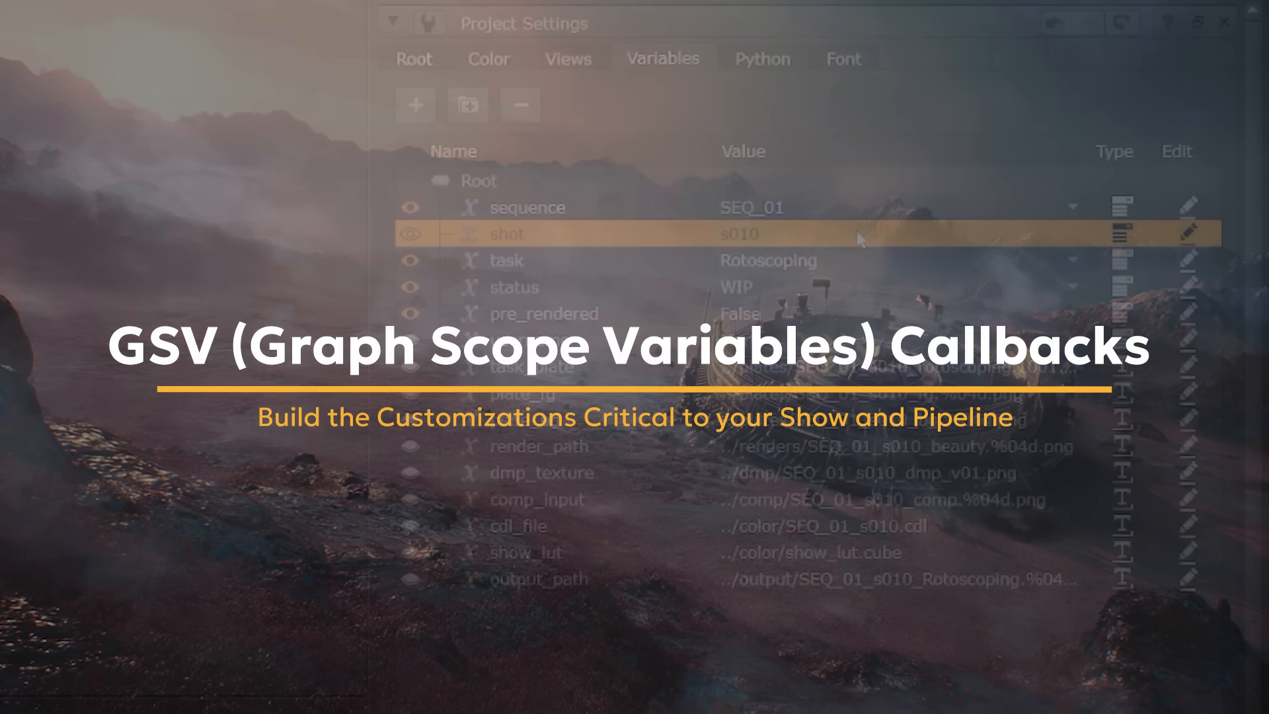
Step: Leave sequence SEQ_01 and shot s010 unchanged and set the status variable to Published
click(797, 207)
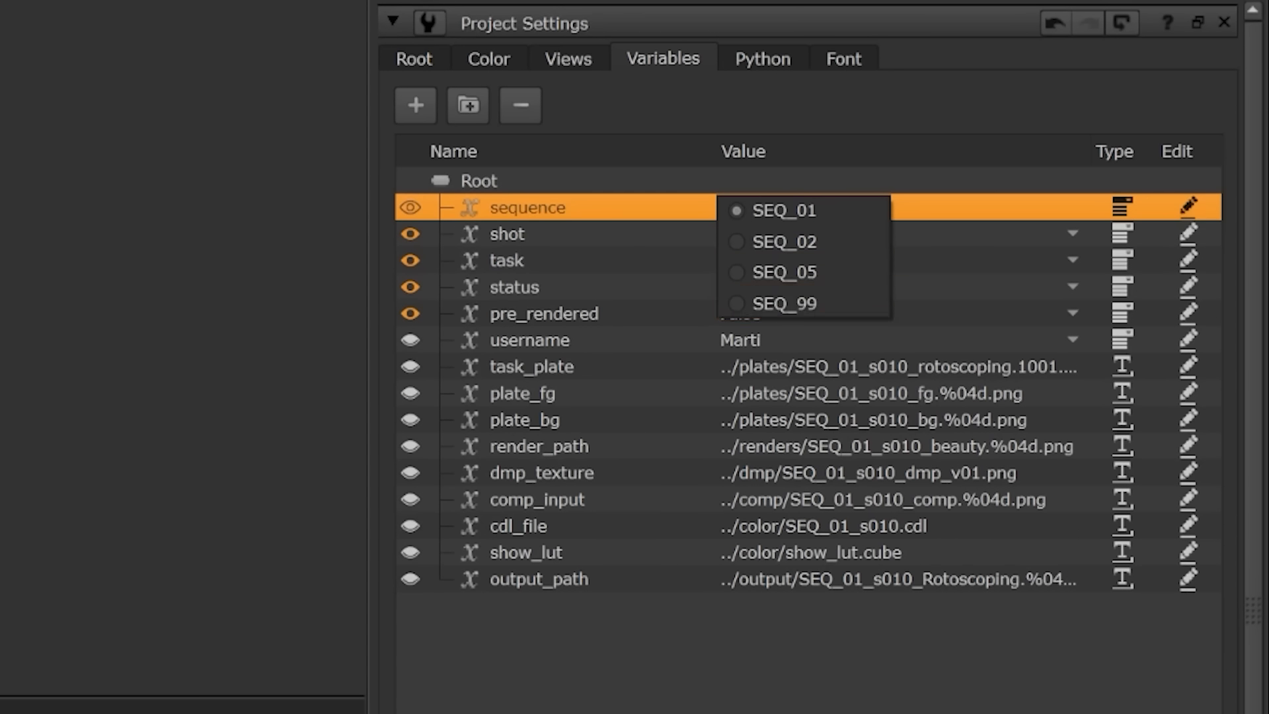
click(770, 337)
click(742, 242)
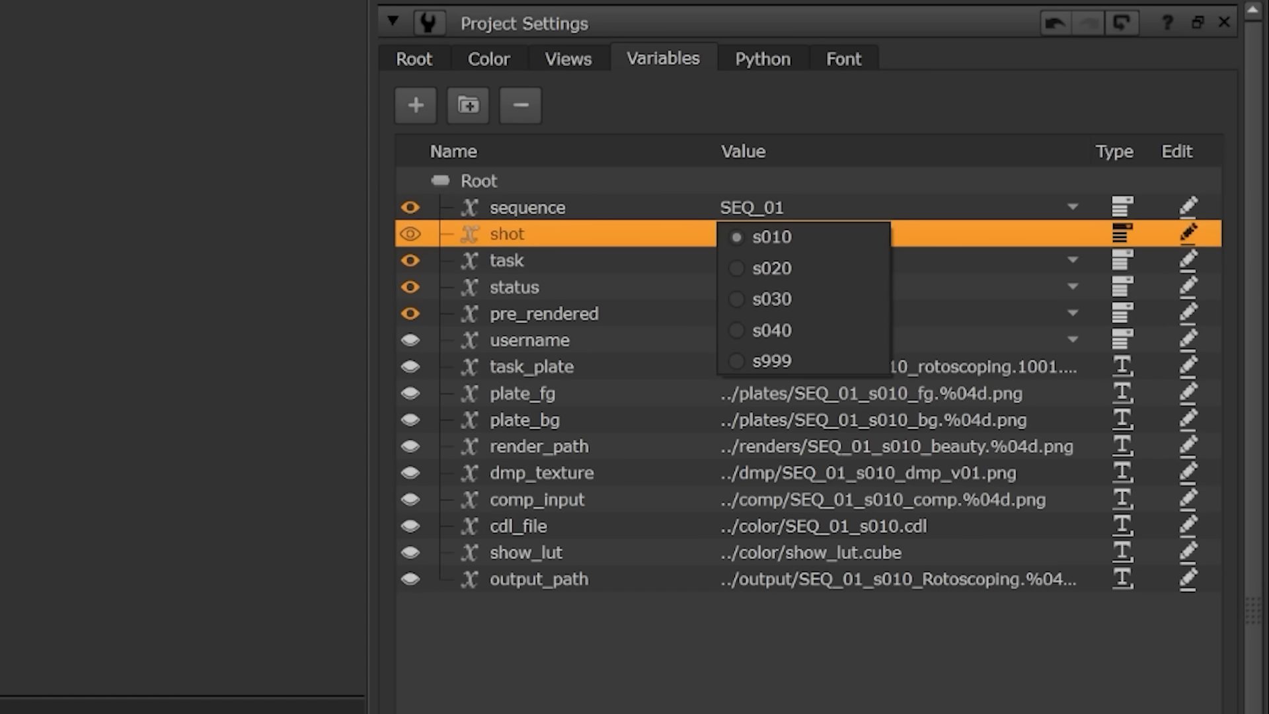
key(Escape)
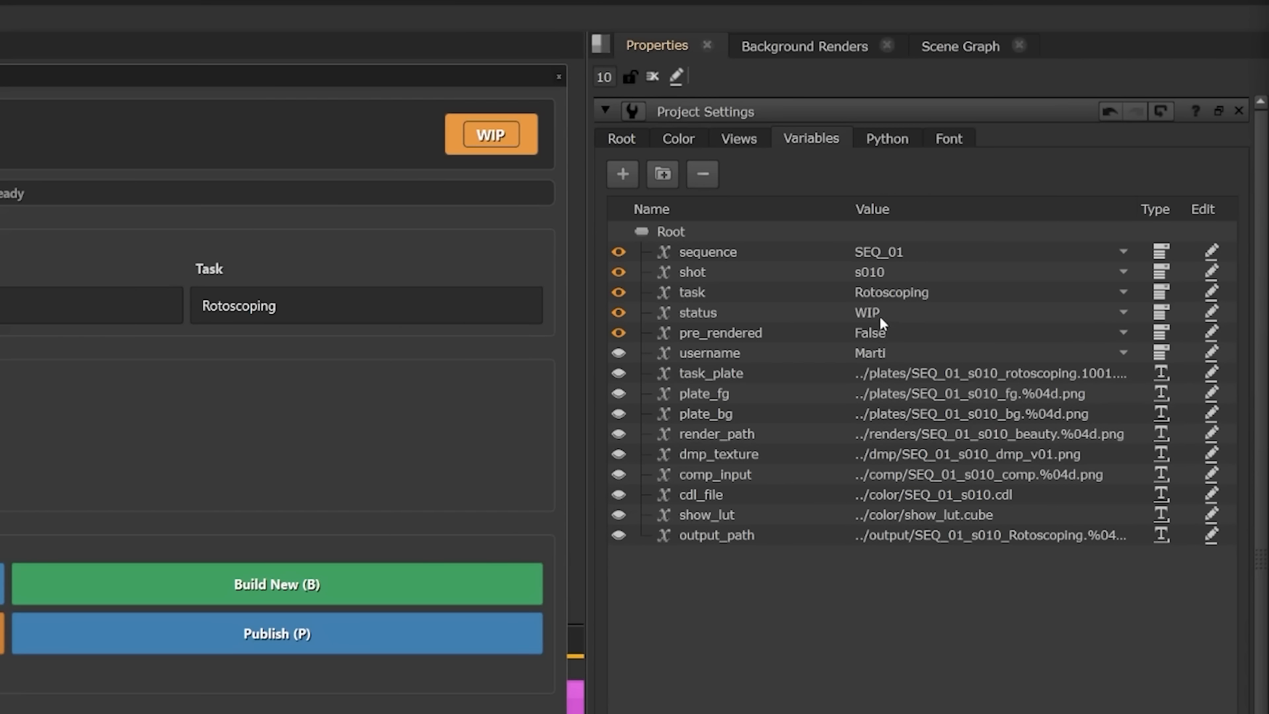
click(878, 312)
click(885, 332)
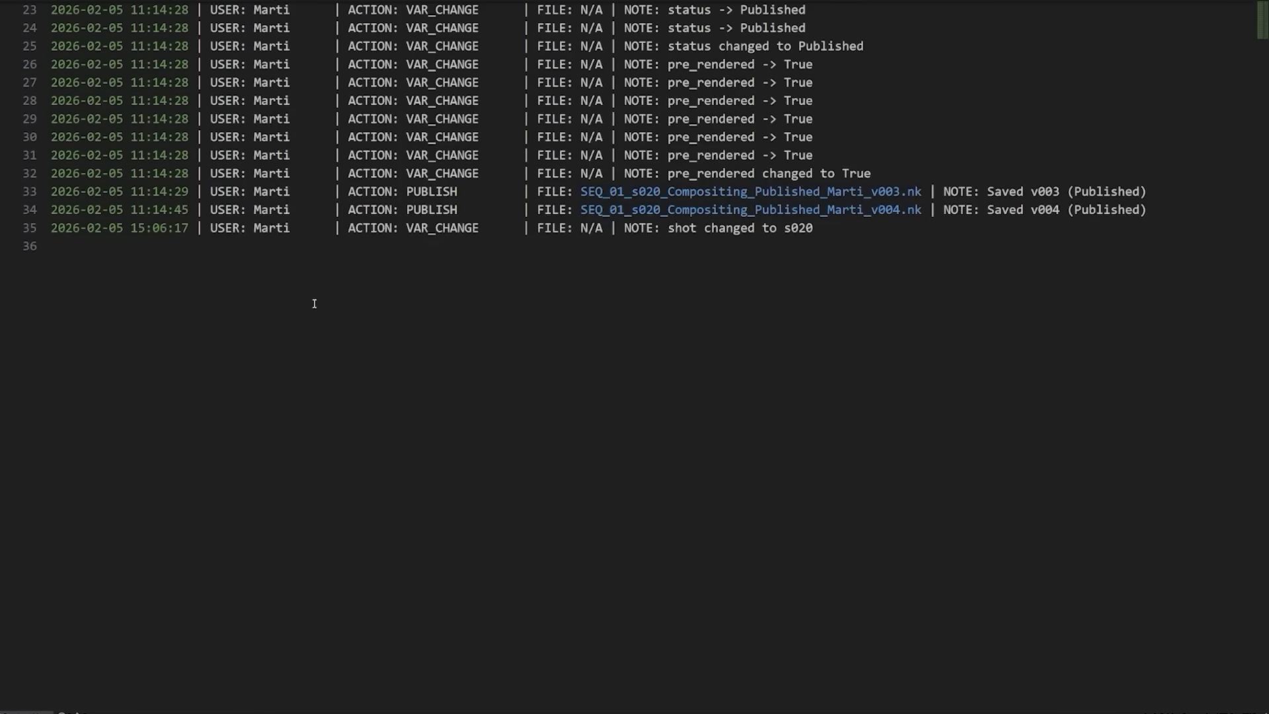
Step: Scroll the Deadline Monitor to review the queued rotoscoping jobs as one starts rendering
scroll(383, 291, up, 2)
scroll(383, 292, up, 2)
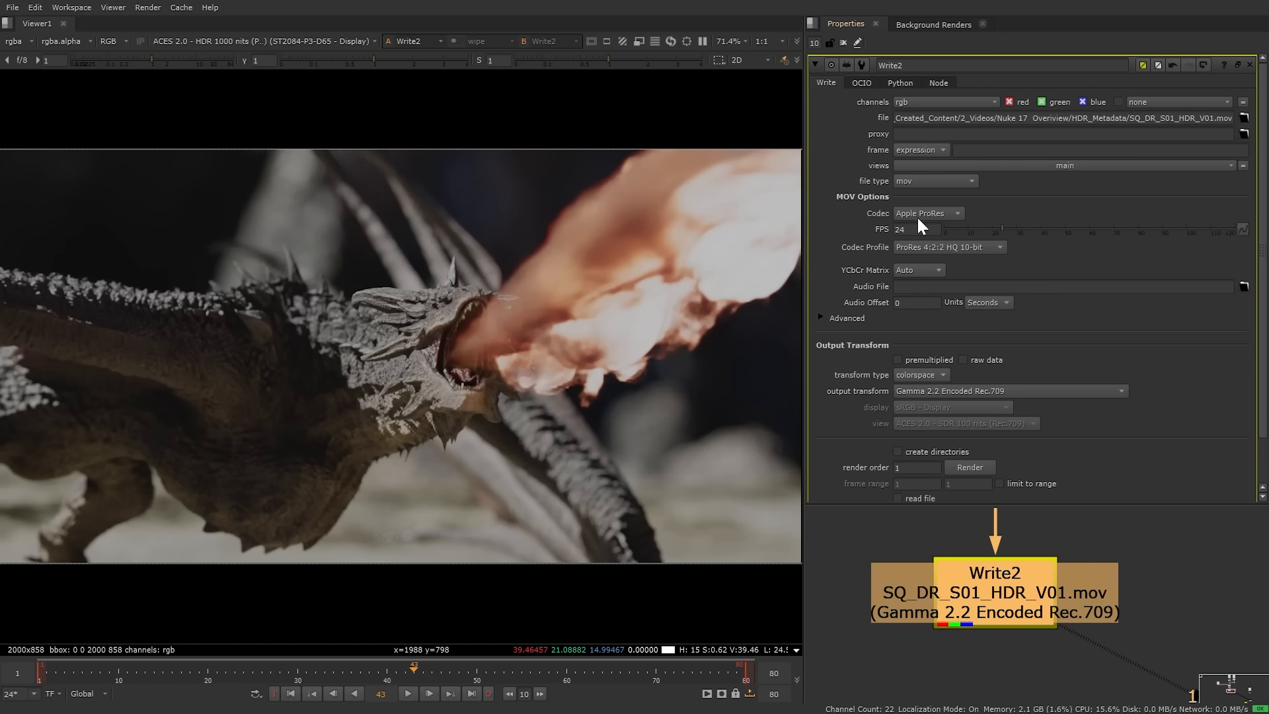
Step: Set Write2's YCbCr matrix to Rec 2020, primaries to BT.2020, transfer function to PQ
click(917, 270)
click(928, 311)
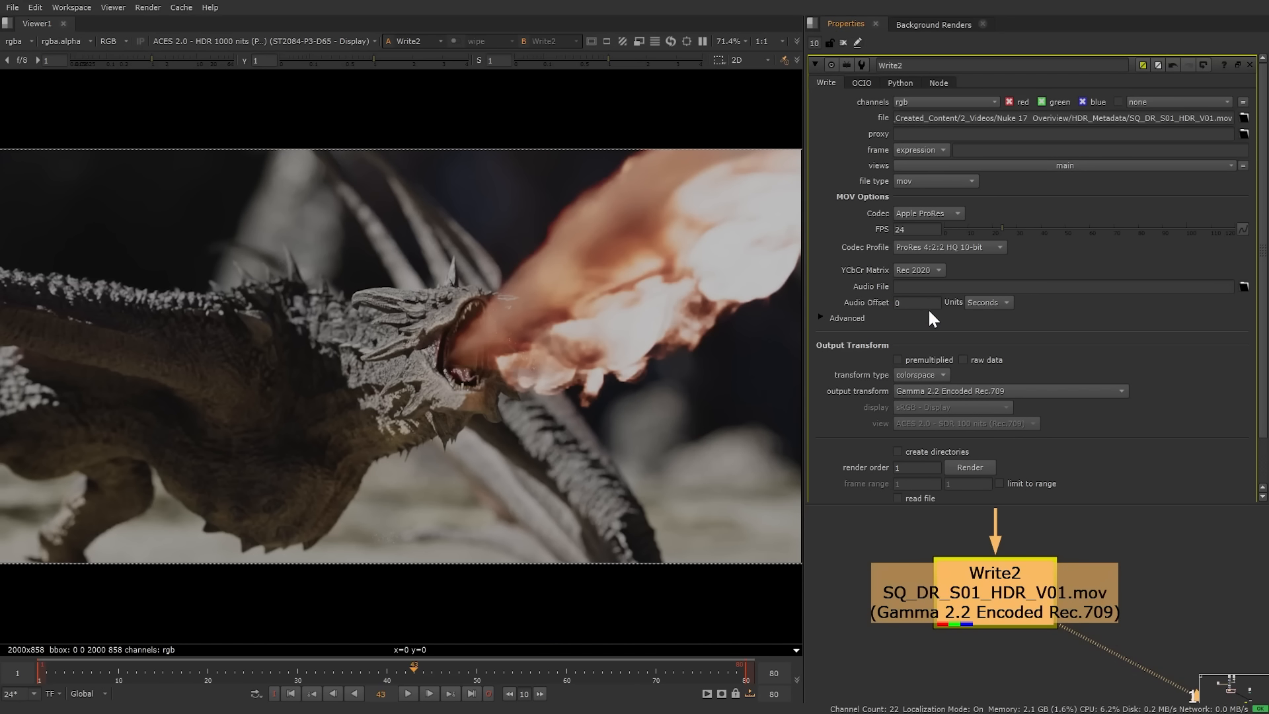
click(822, 317)
click(939, 385)
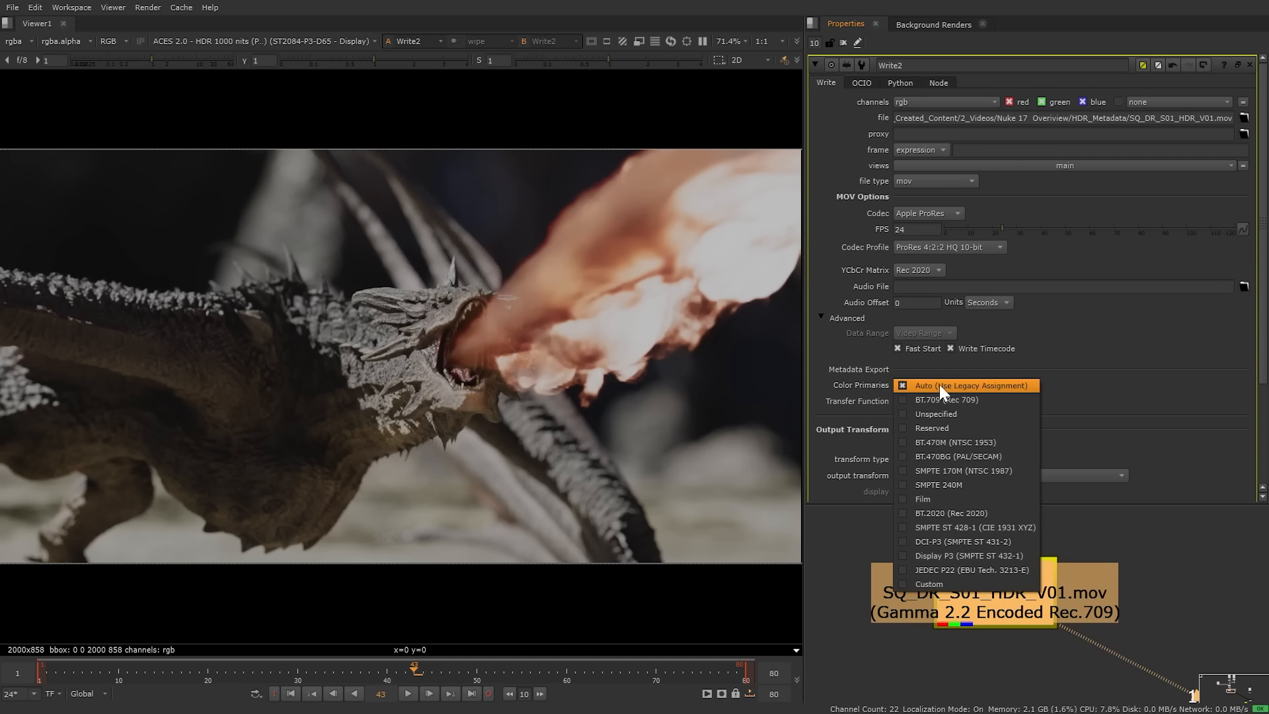
click(975, 514)
click(966, 402)
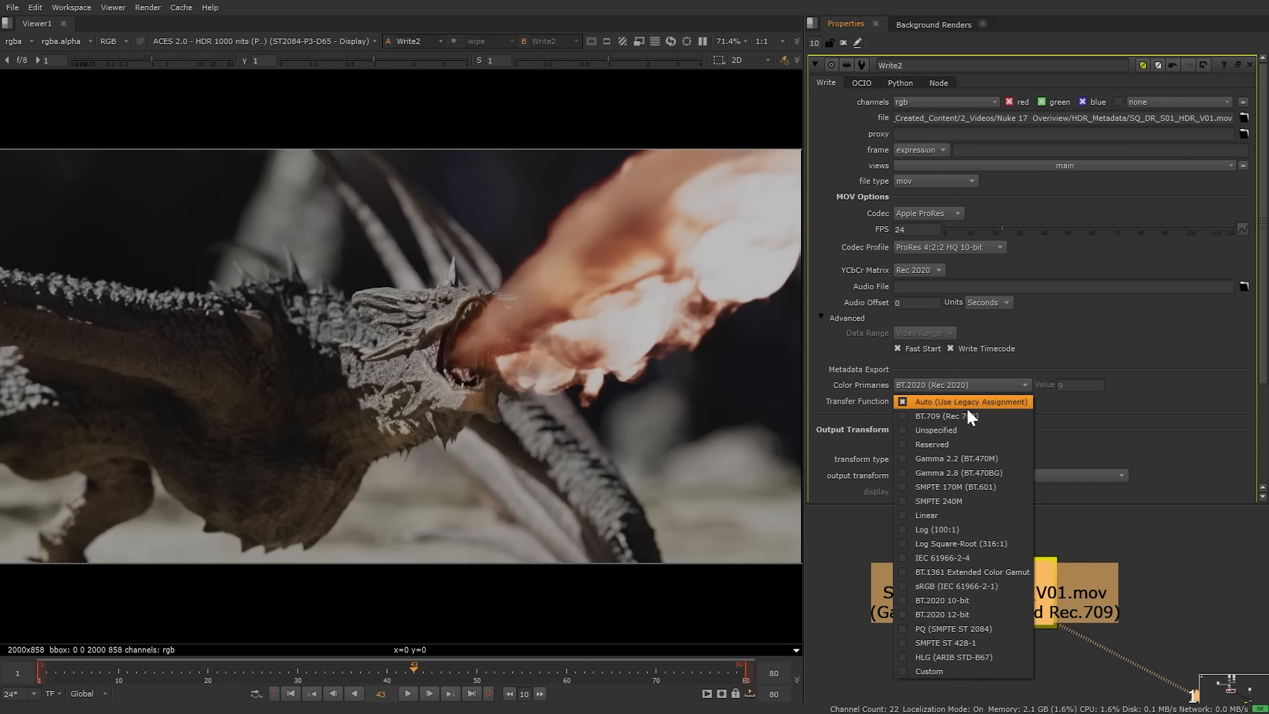
click(962, 628)
Step: Set the output transform to display Rec.2100-PQ with the ACES 2.0 HDR 1000 nits view
scroll(957, 375, down, 2)
click(930, 391)
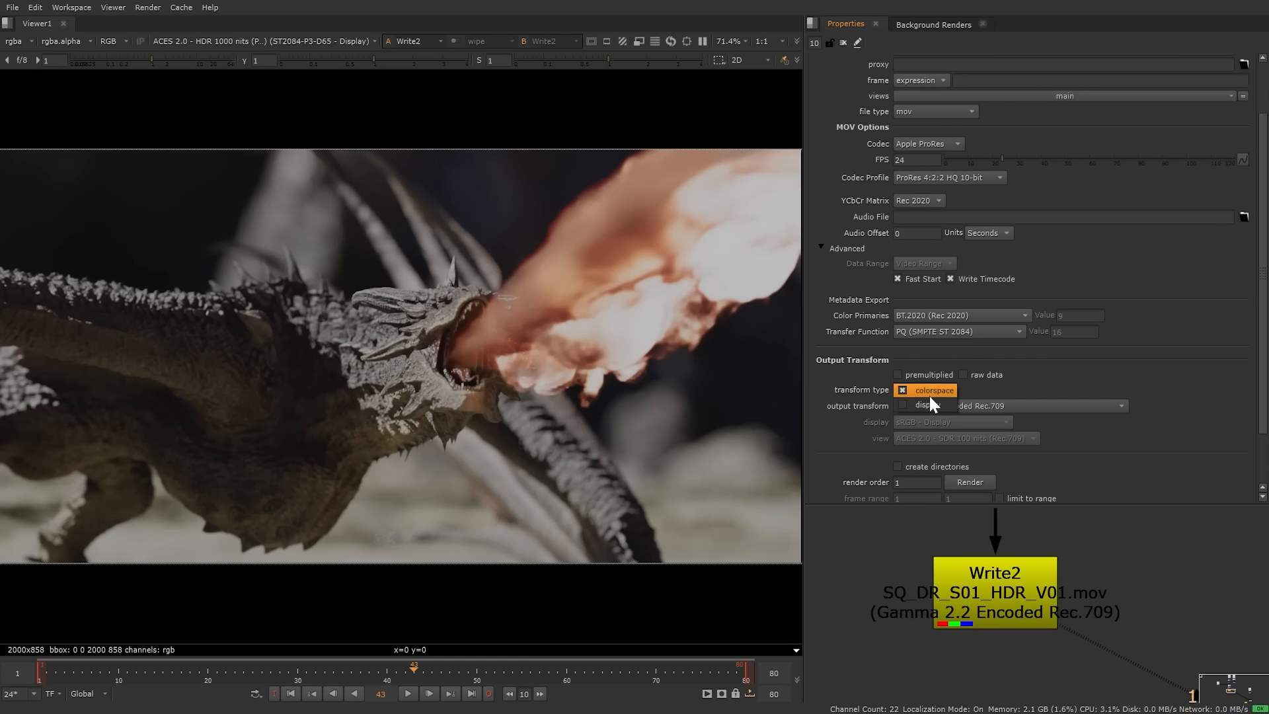
click(930, 399)
click(930, 421)
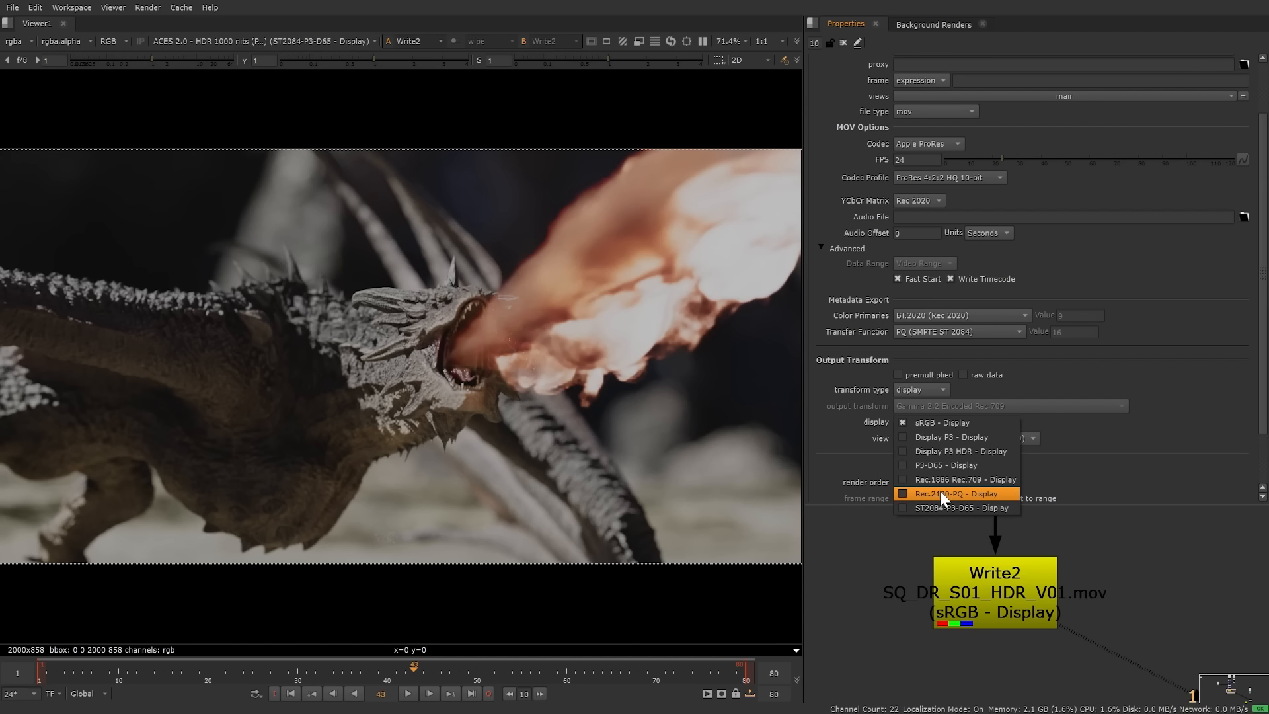
click(940, 490)
click(943, 437)
click(946, 424)
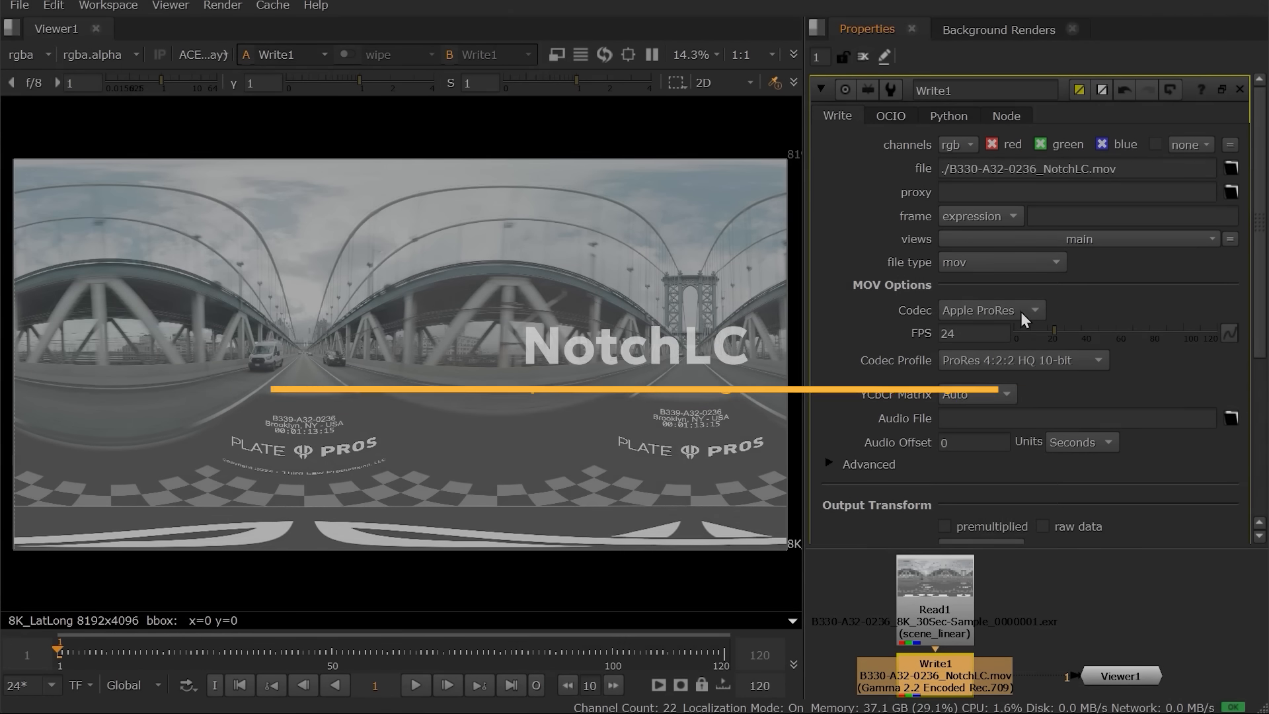
Step: Set Write1's codec to NotchLC with Best quality and Lz4 compression
click(1023, 315)
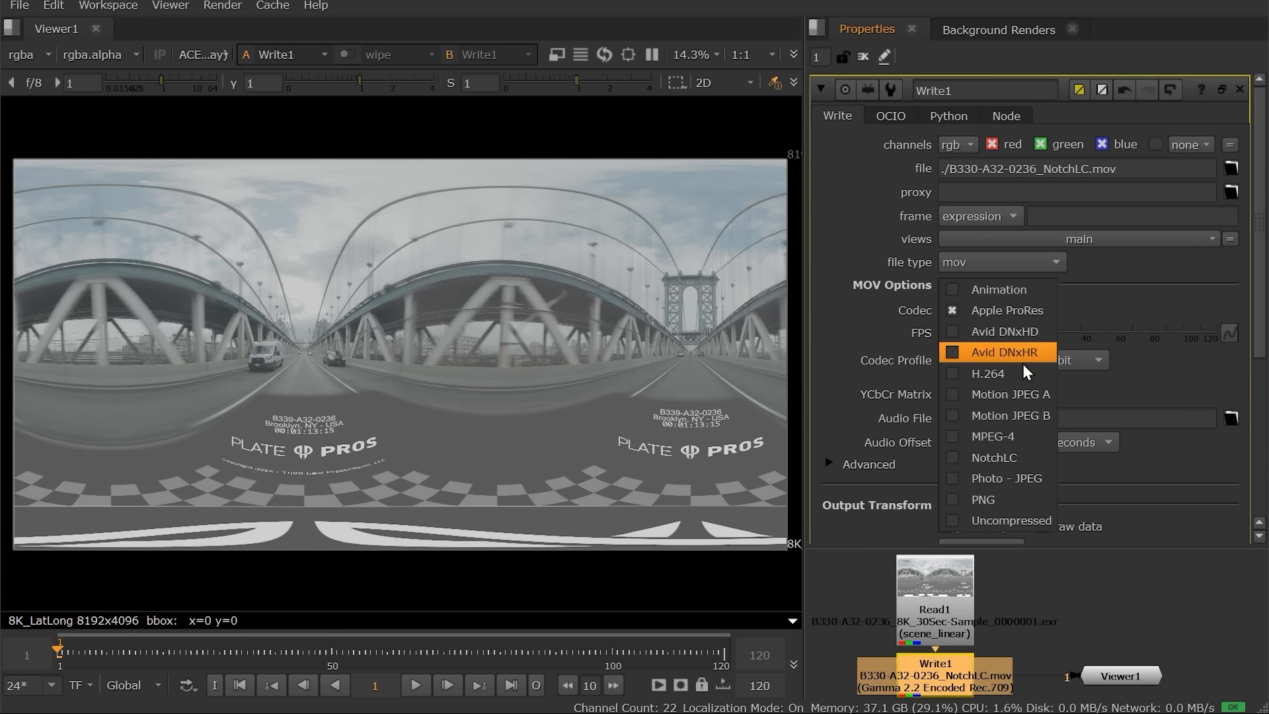
click(1031, 458)
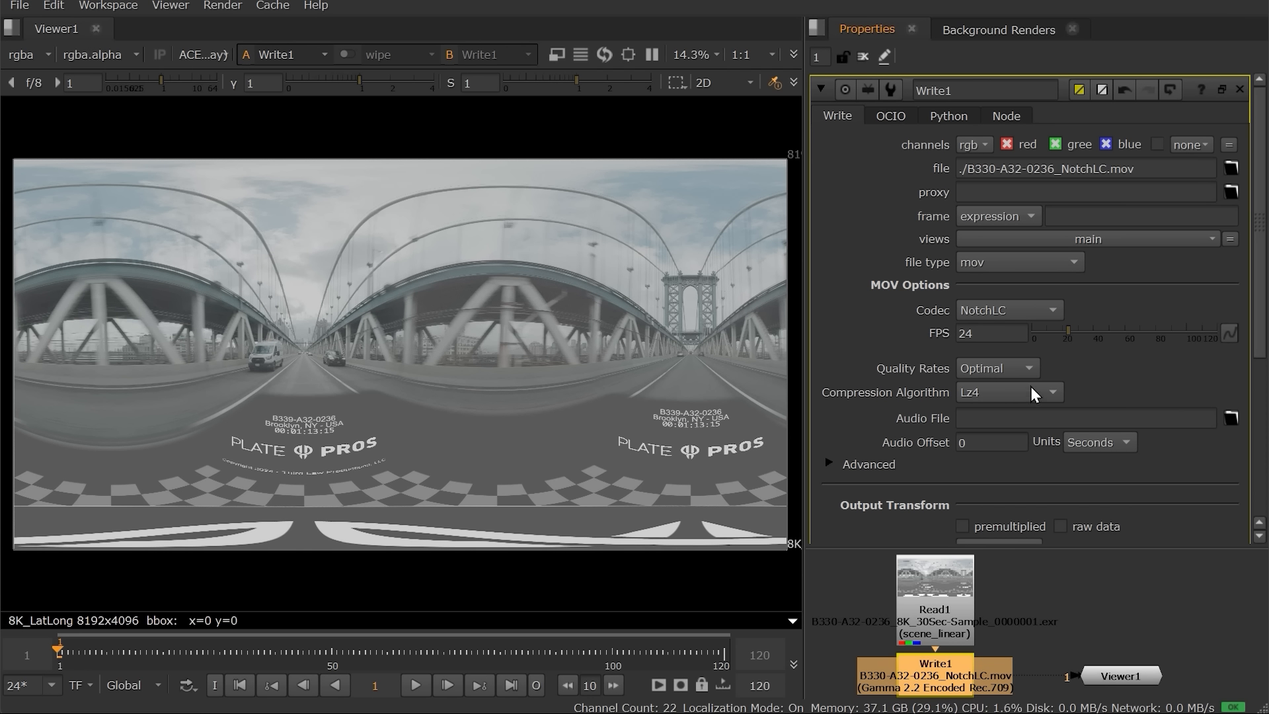
click(1017, 372)
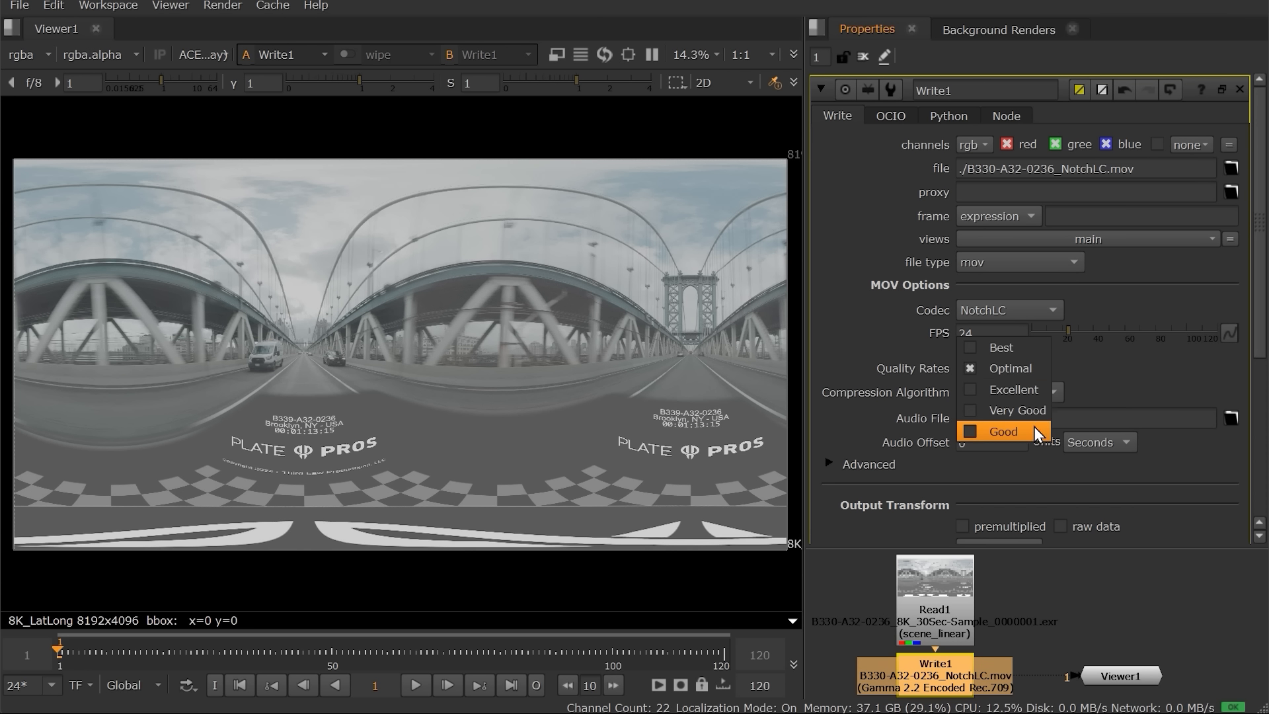
click(1041, 347)
click(1051, 394)
click(1063, 396)
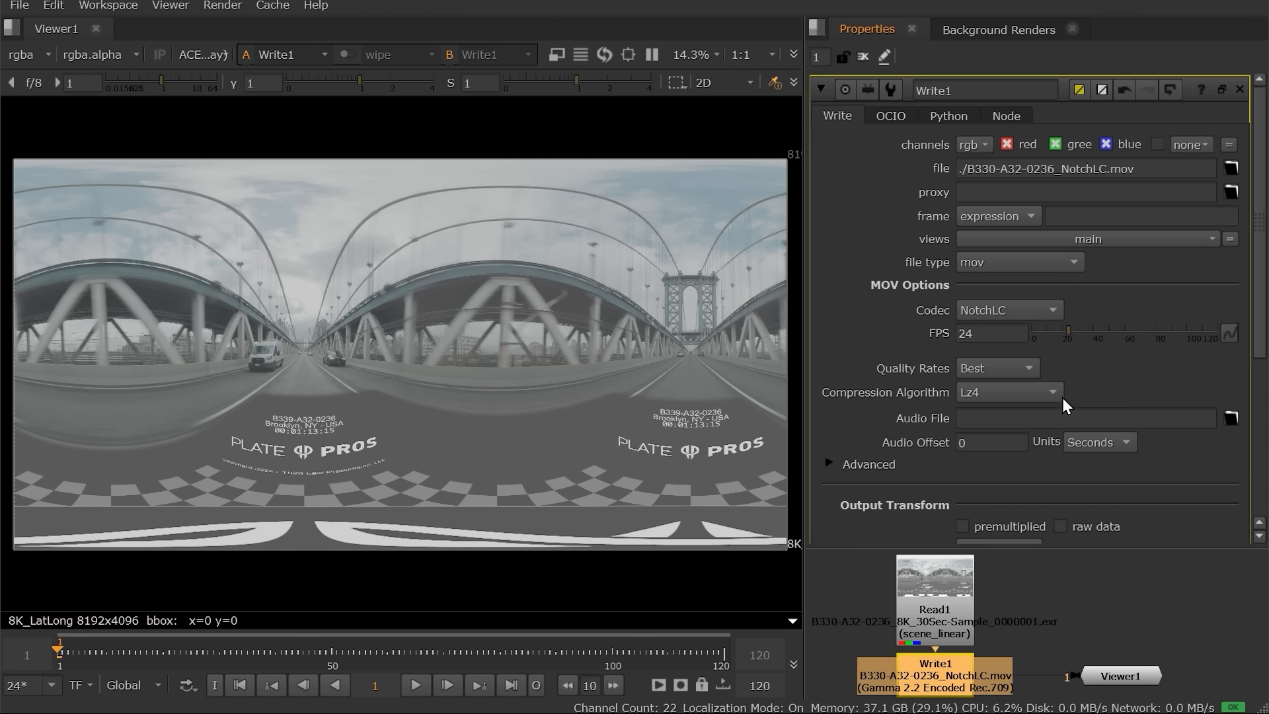
Step: Output in scene_linear (ACEScg) and render the NotchLC movie
scroll(1251, 324, down, 5)
click(1123, 328)
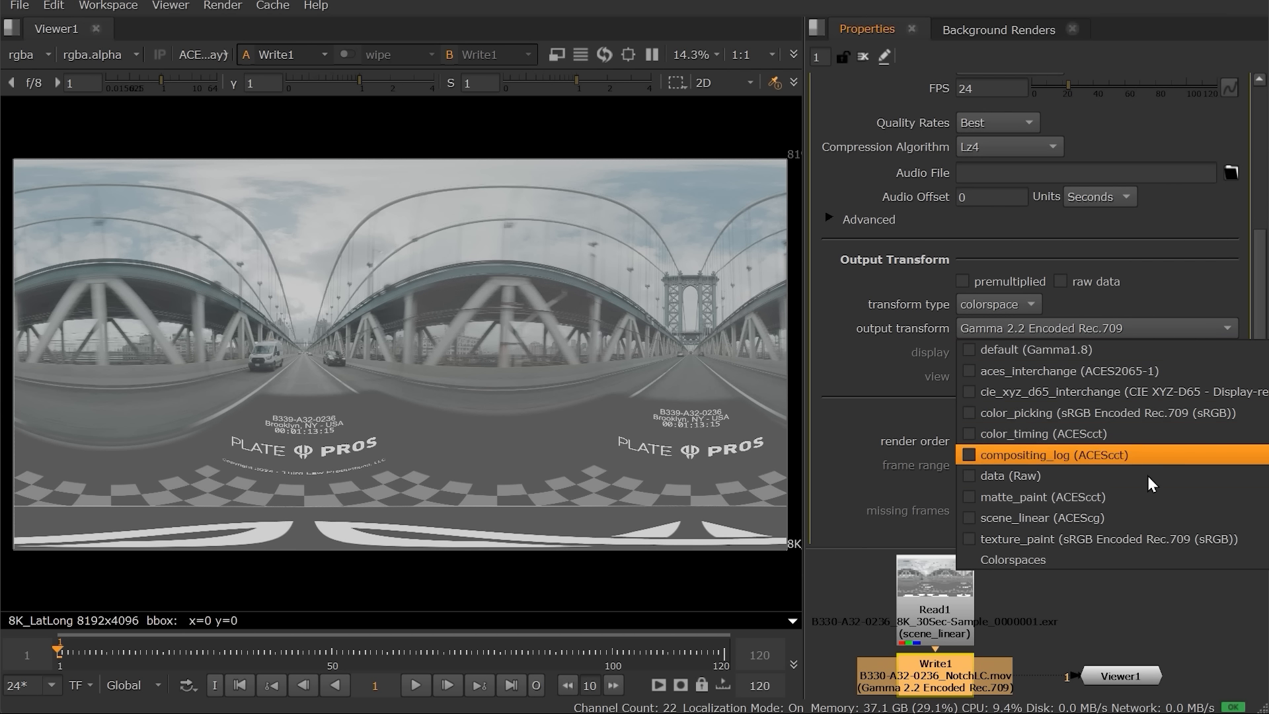
click(1144, 516)
click(1071, 441)
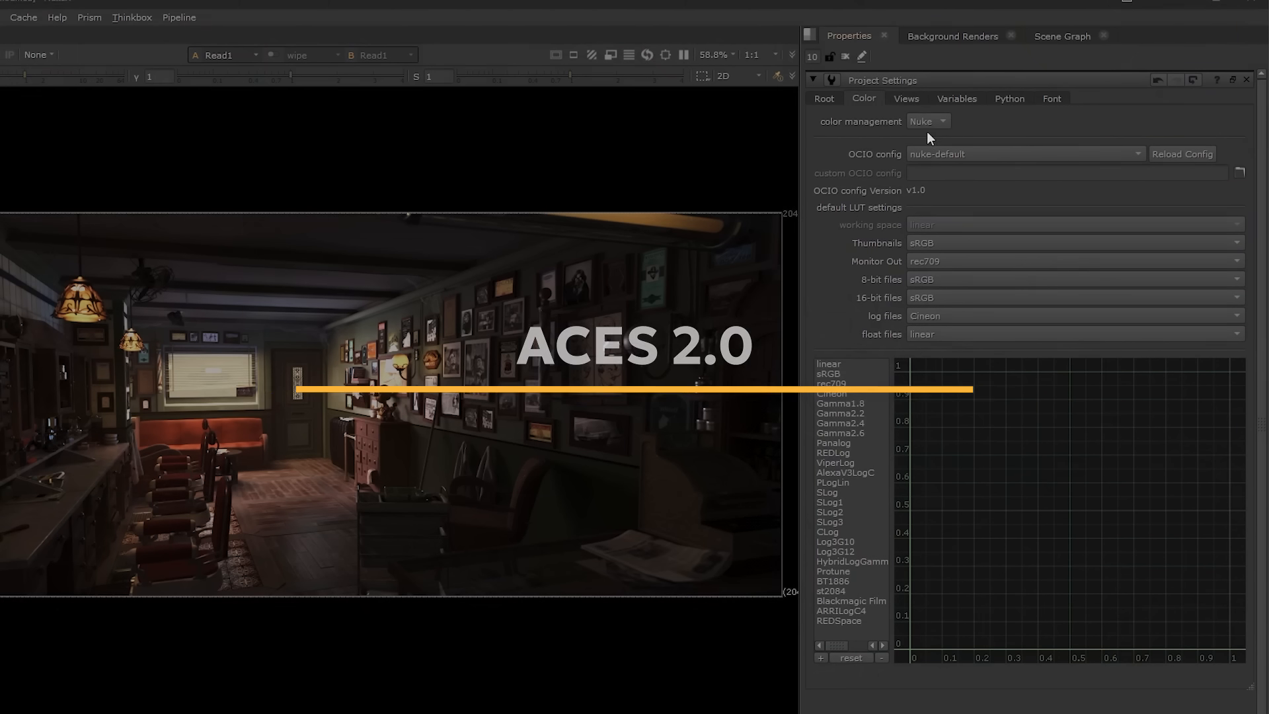
Step: Set colour management to OCIO using the ACES fn-nuke_cg-config-v3.0.0_aces-v2.0_ocio-v2.4 config
click(937, 136)
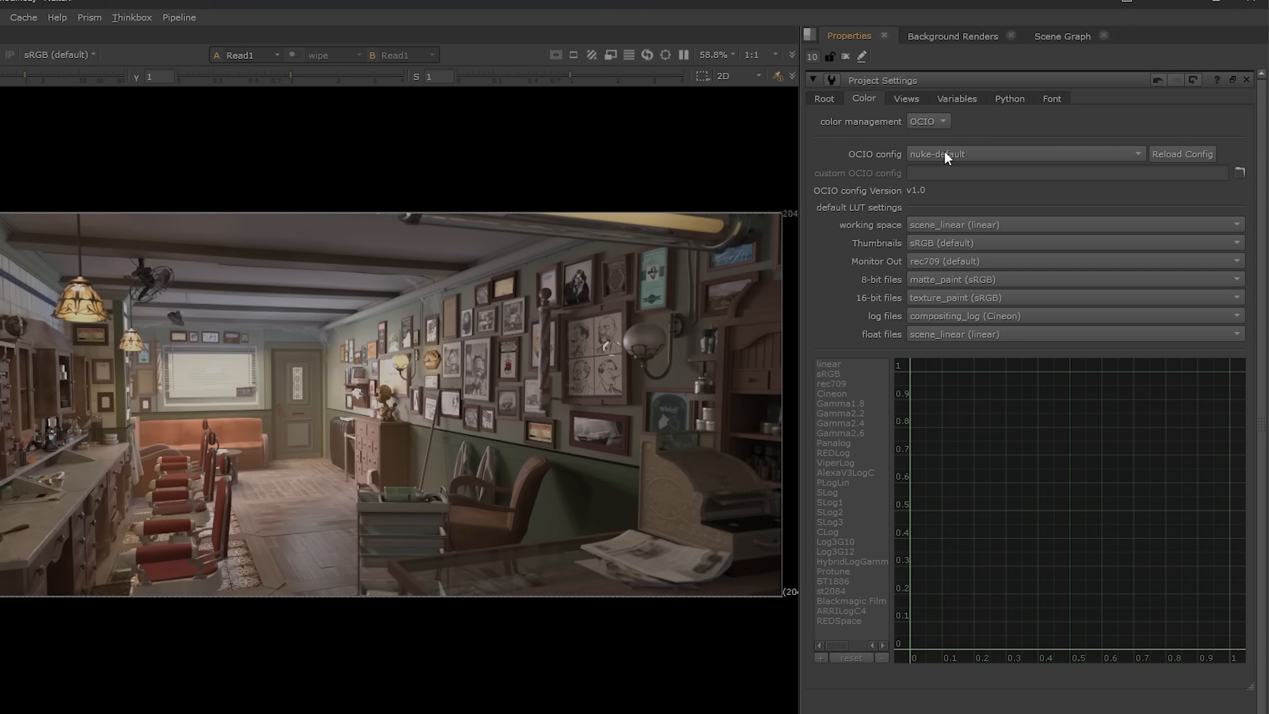
click(947, 153)
mouse_move(950, 170)
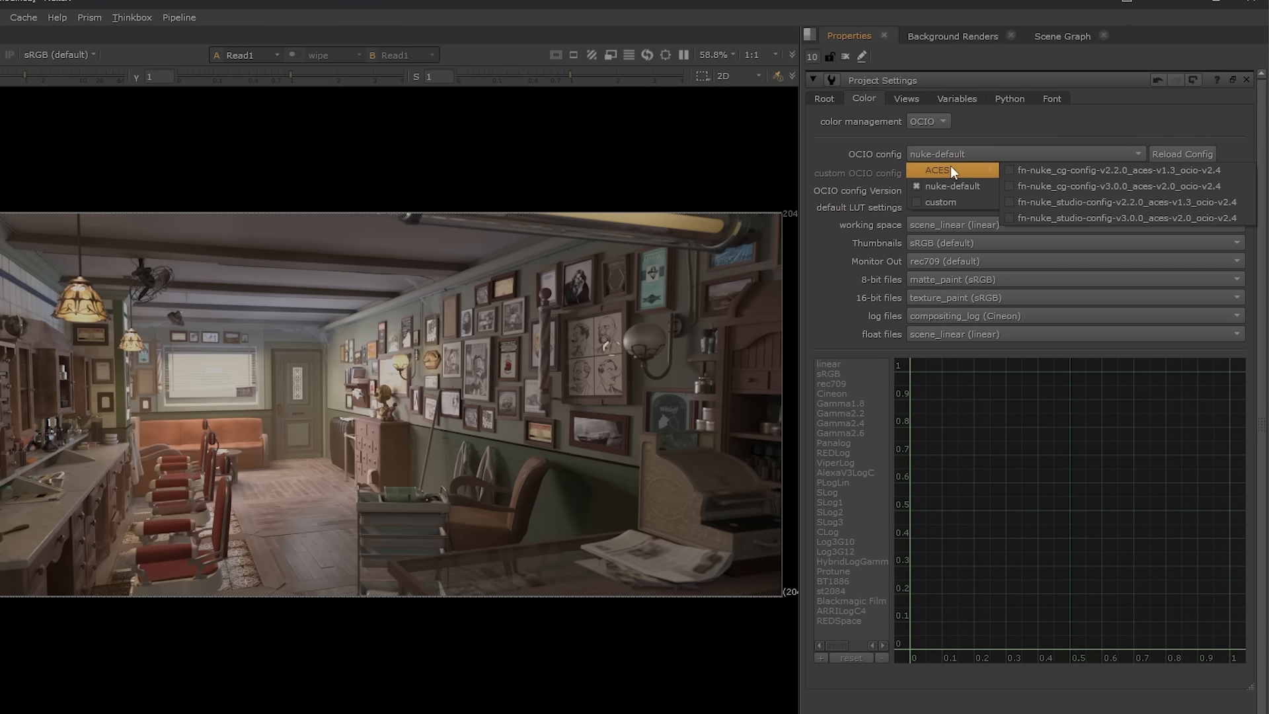
click(1155, 191)
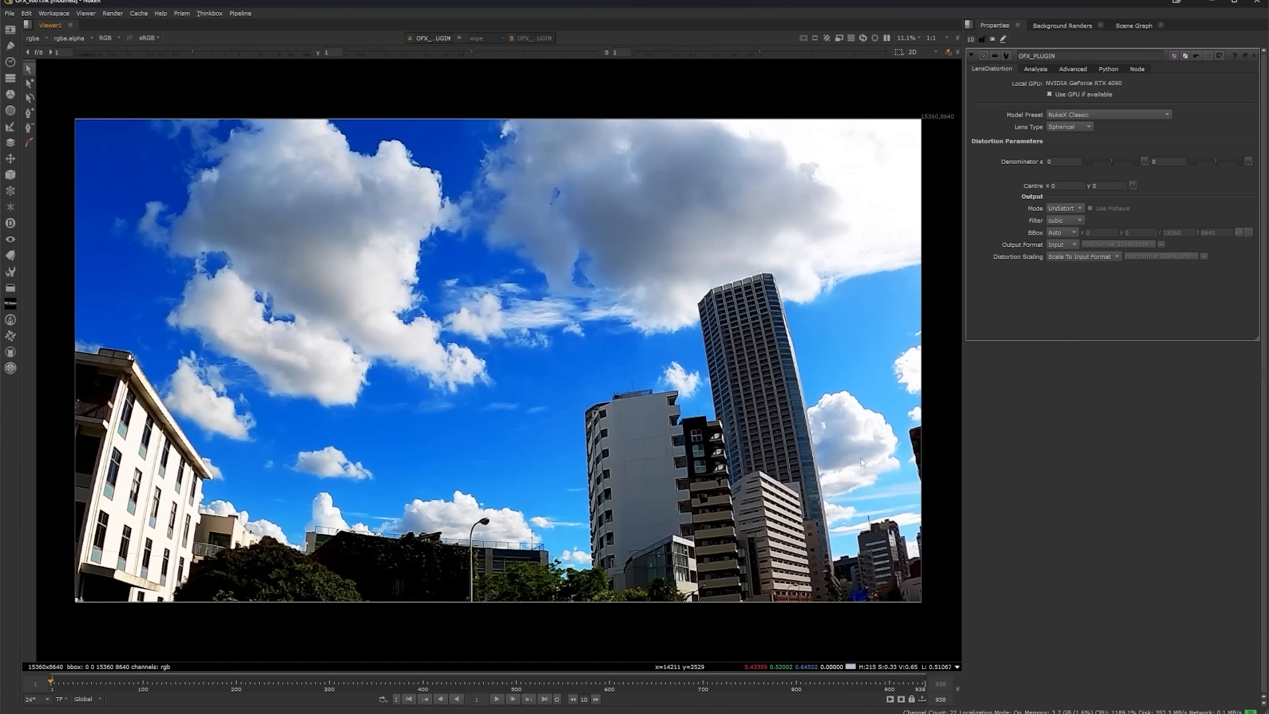
Step: Set the LensDistortion Denominator to 0.3 to barrel-distort the city skyline
click(1047, 161)
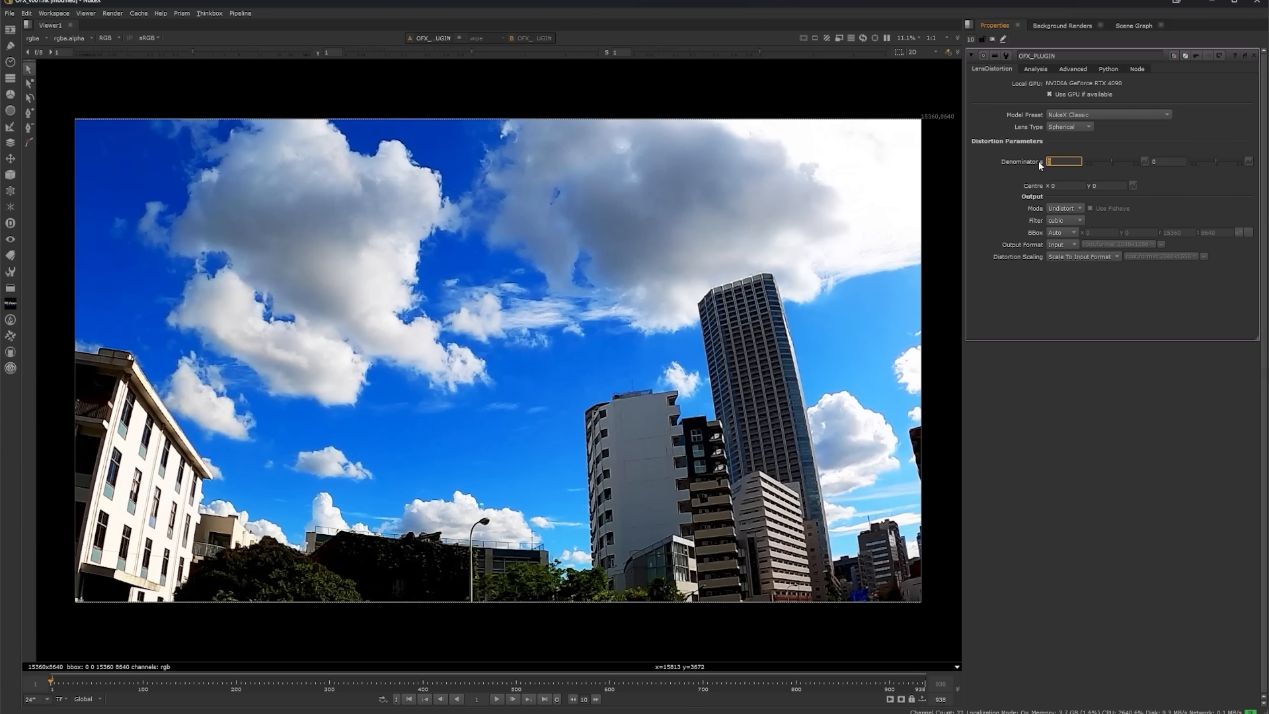
text(0.3)
key(Return)
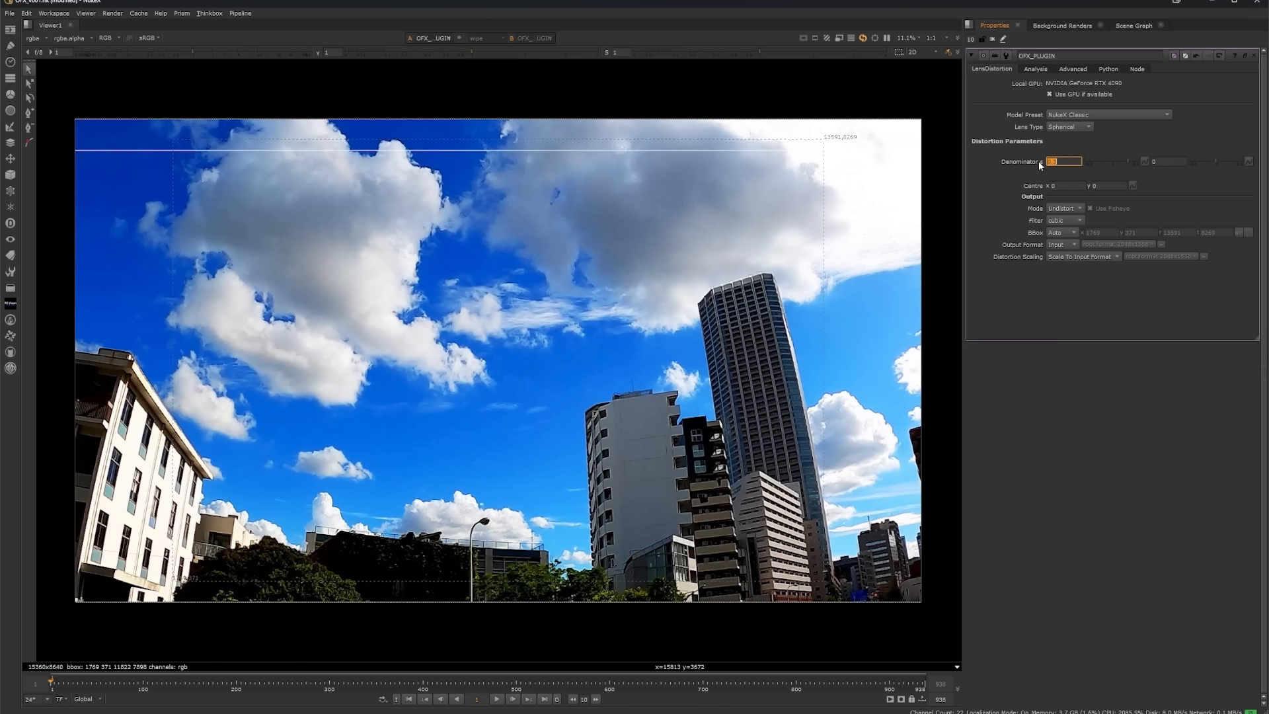